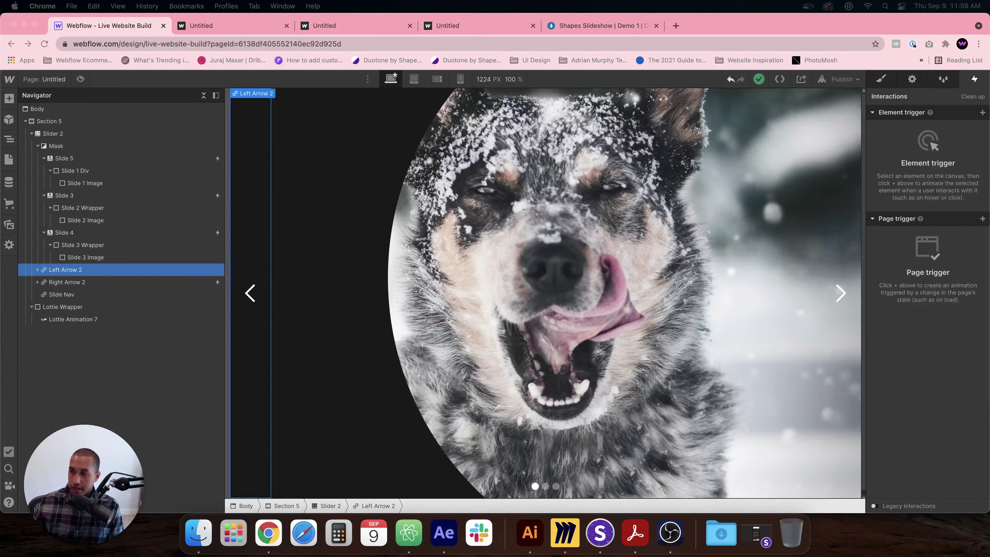
click(675, 26)
key(super+w)
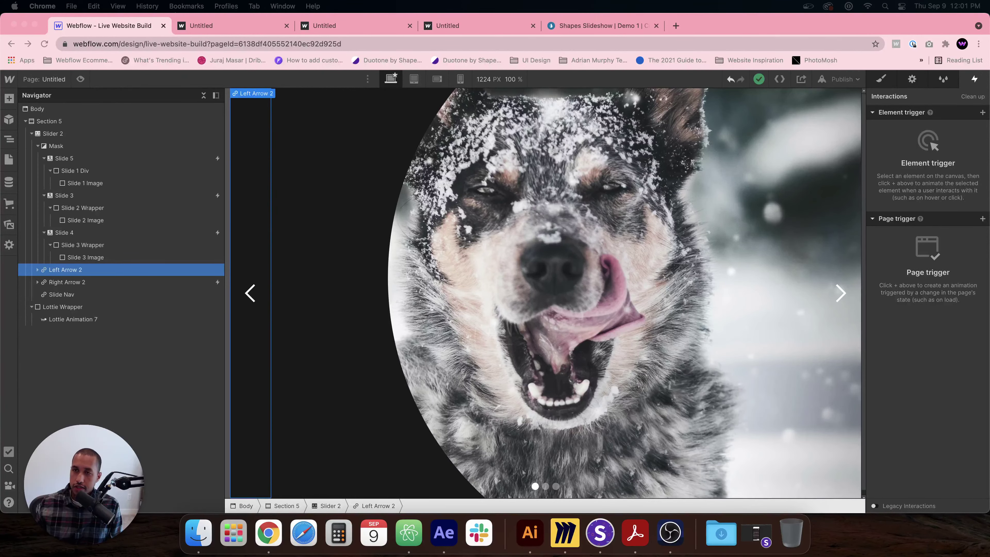
- Open the published webflow.io version of the site from the publish options
click(841, 79)
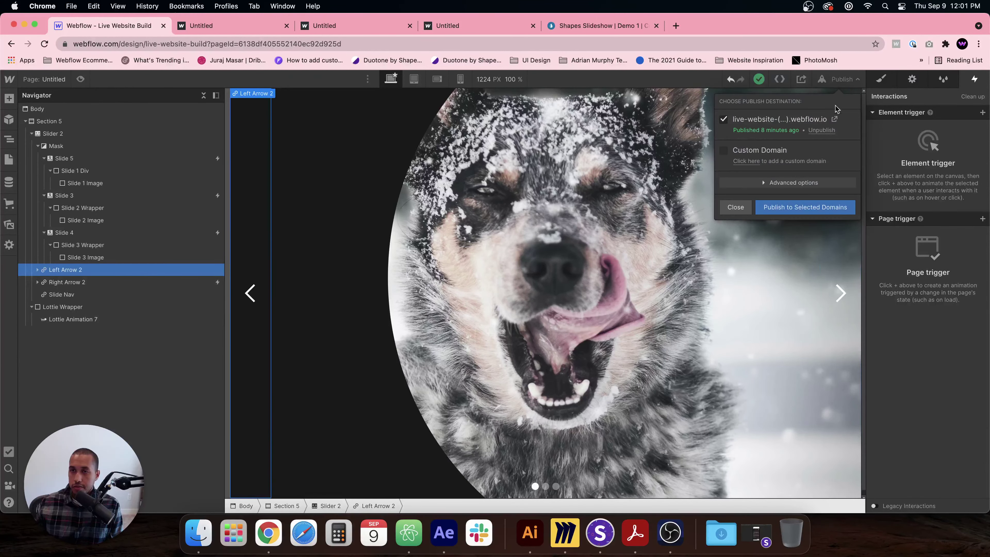
click(834, 118)
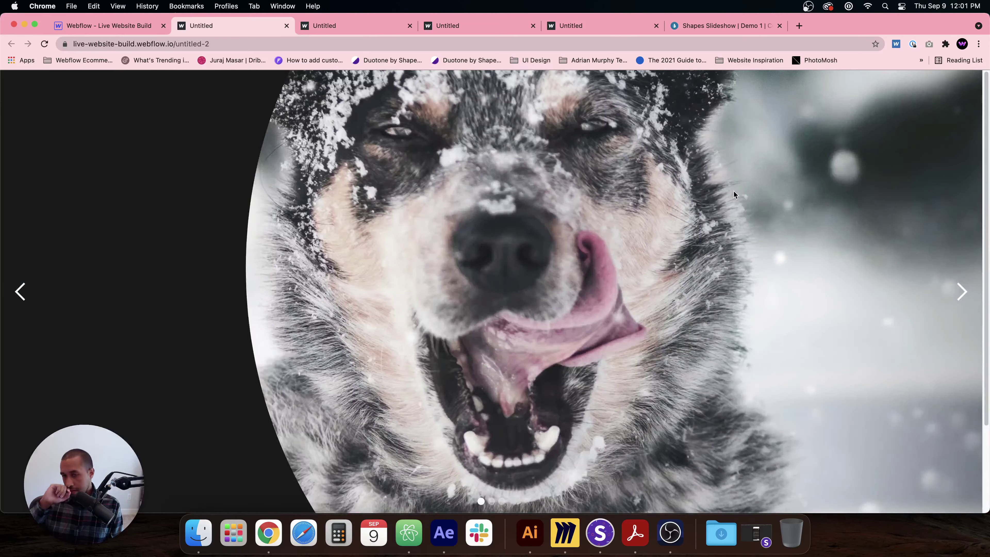
- Switch to the Shapes Slideshow demo and advance it two slides to examine its circular mask transition
click(707, 29)
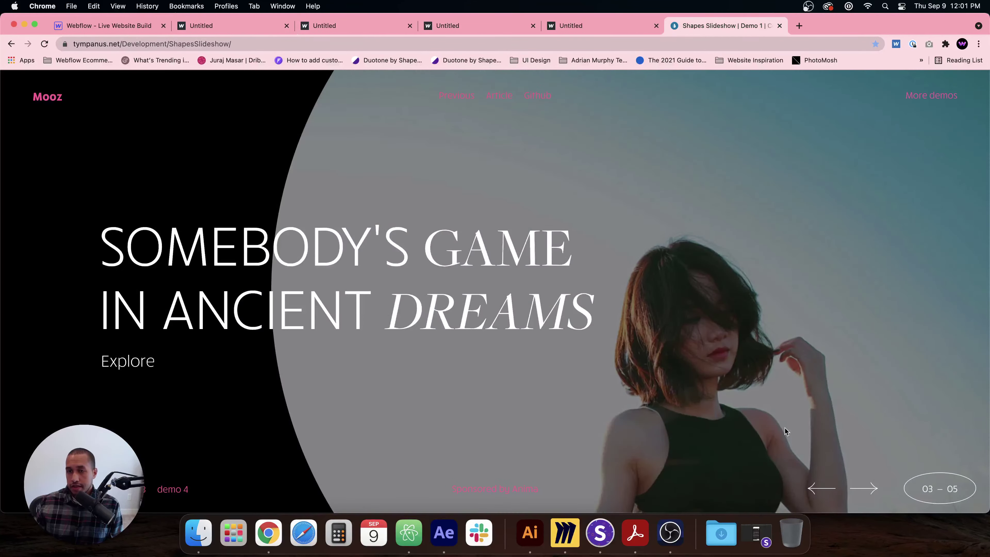
click(869, 488)
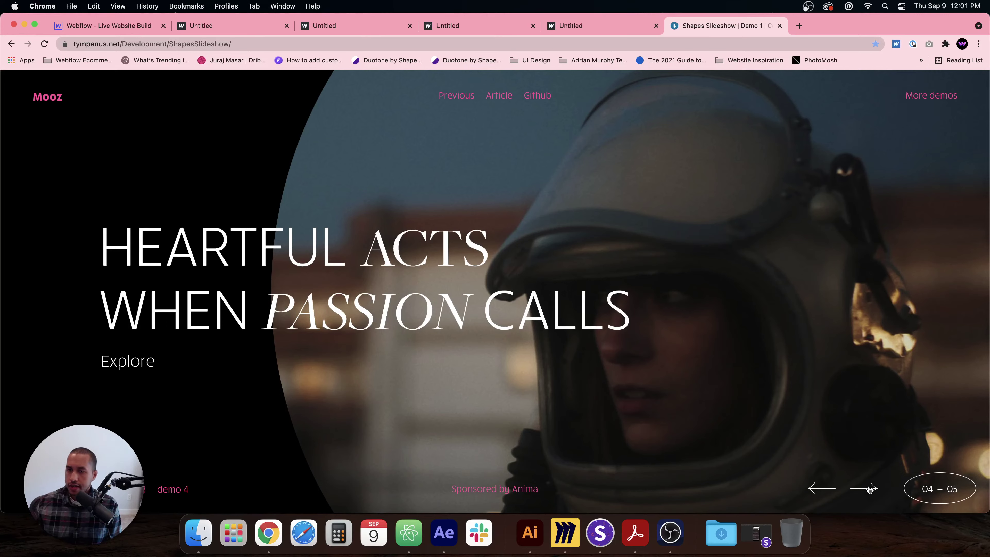
click(869, 489)
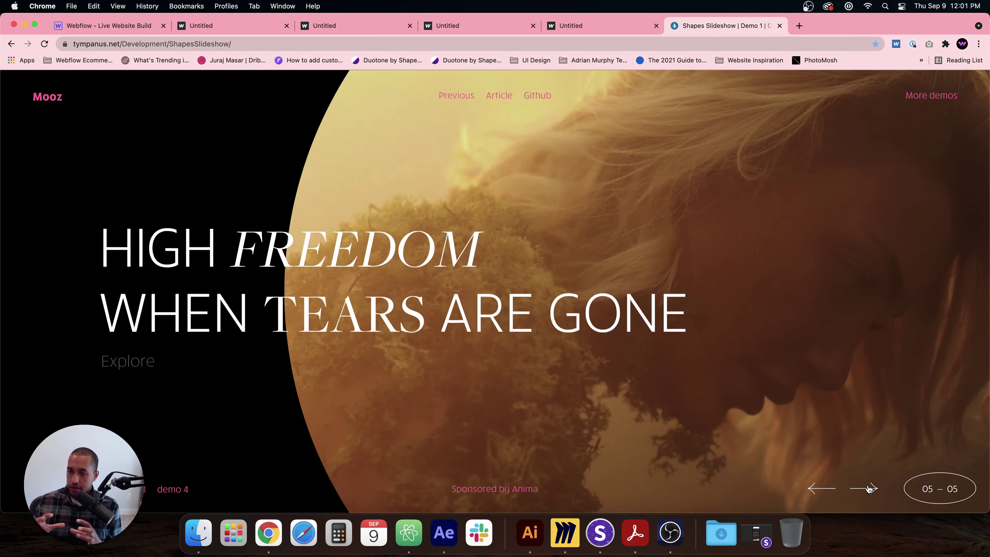
- Return to the published page and advance its slider repeatedly through all slides to examine the circle mask transition
click(203, 28)
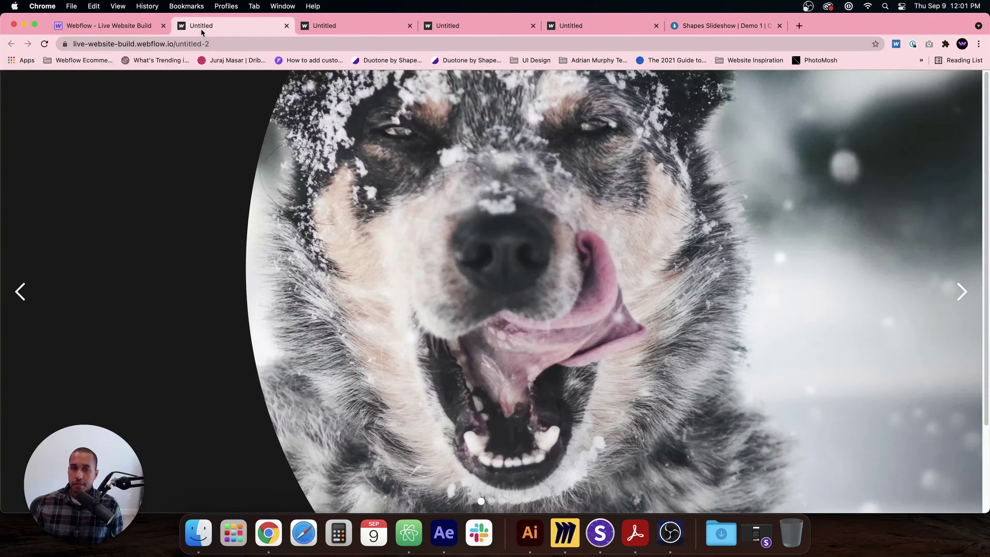
click(961, 293)
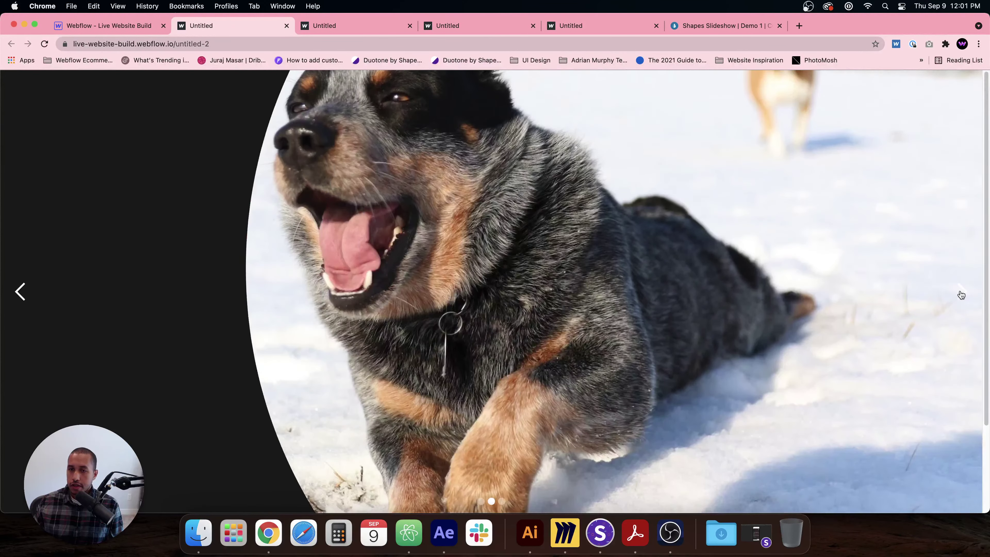
click(961, 293)
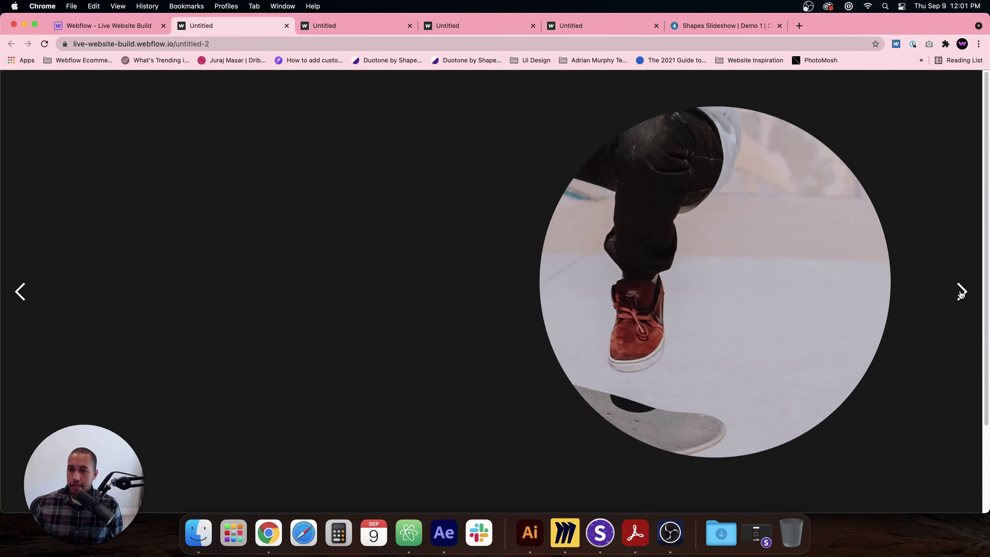
click(960, 293)
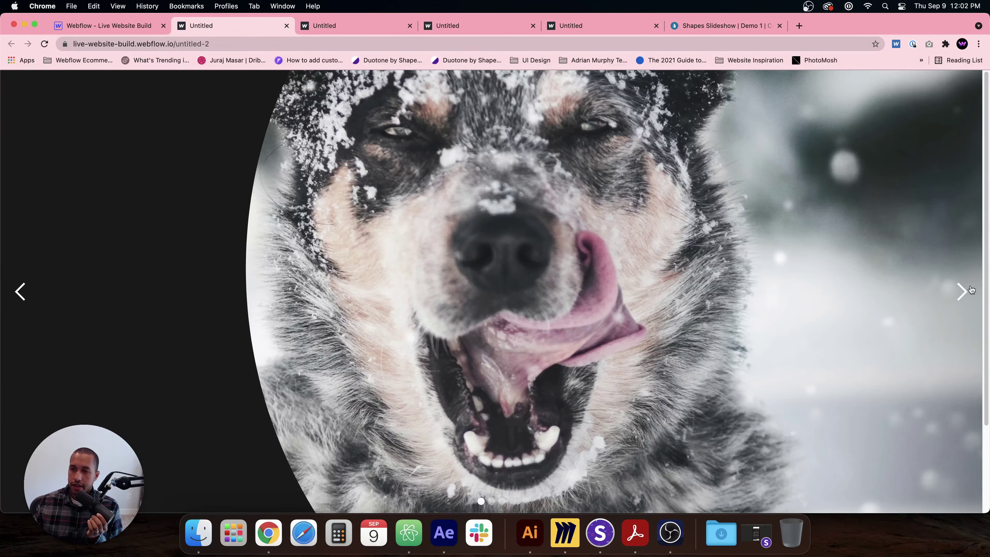
click(960, 293)
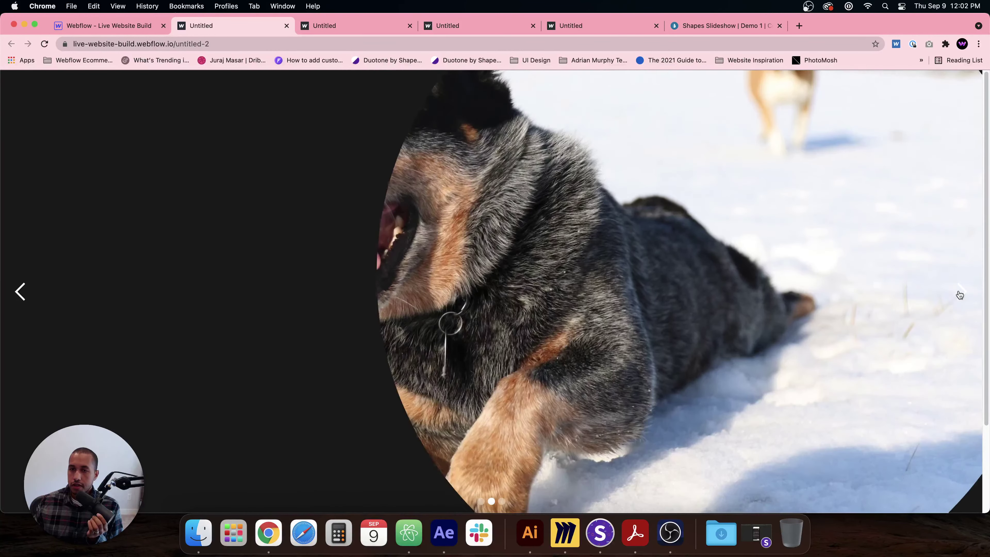
click(961, 292)
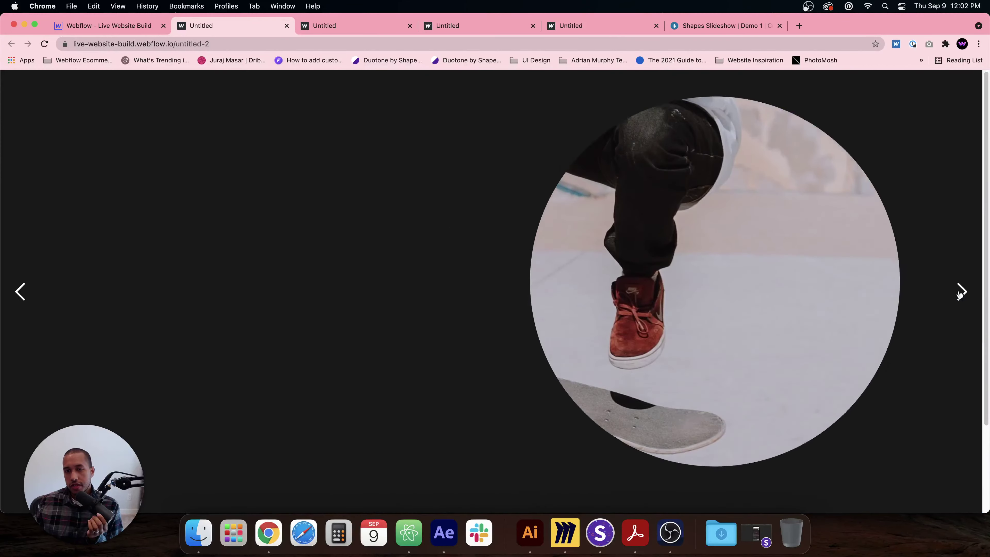
click(960, 291)
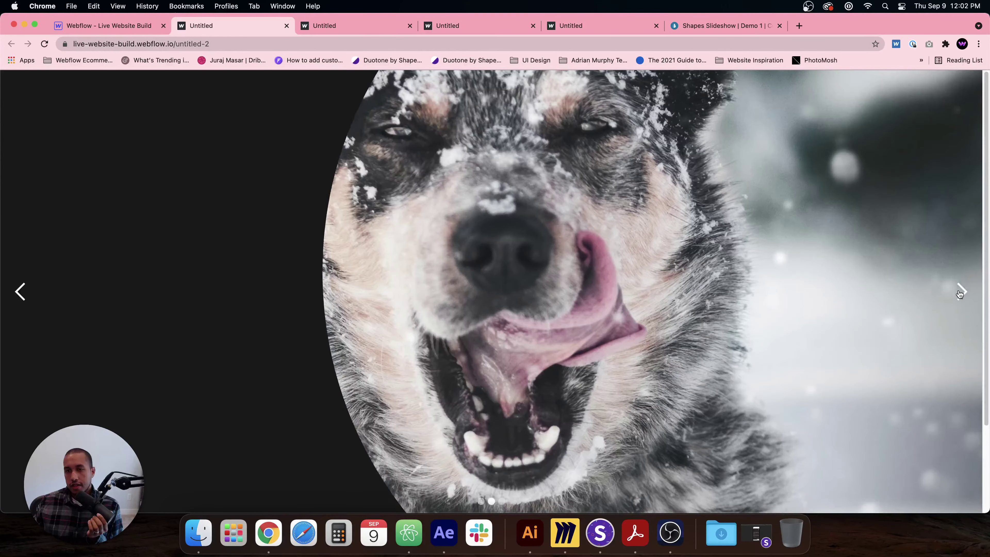
click(961, 292)
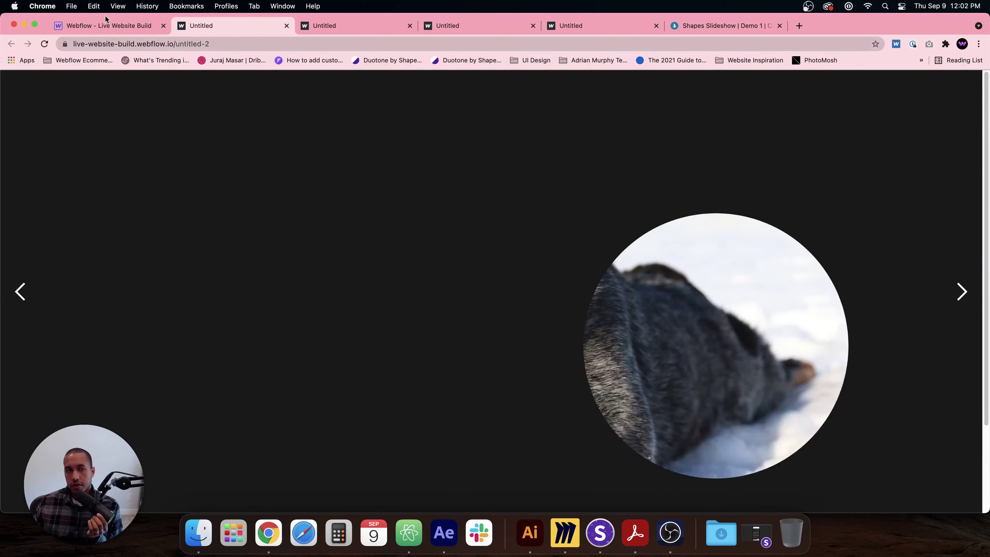
- Open the published page again from the Webflow Designer and advance its slider to the skateboard slide
click(105, 25)
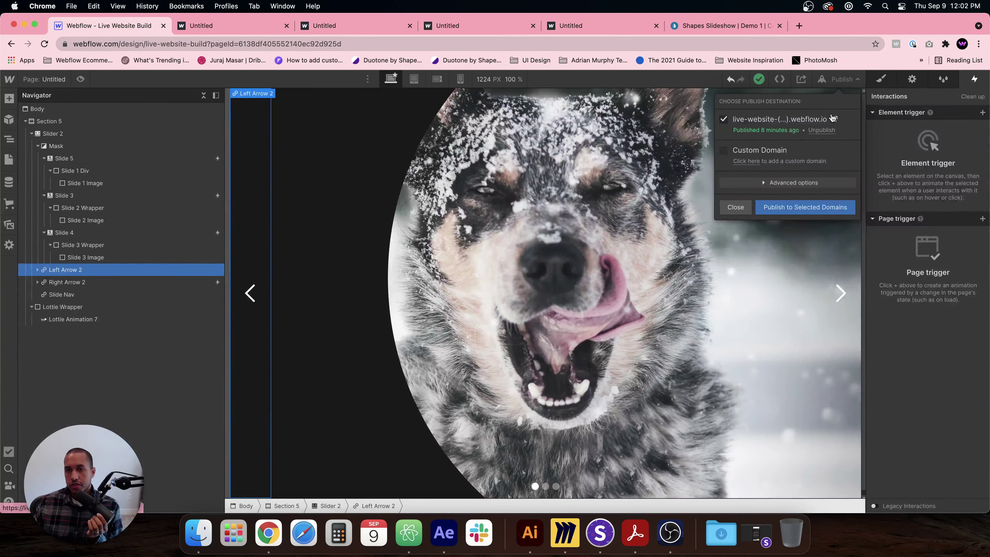
click(839, 80)
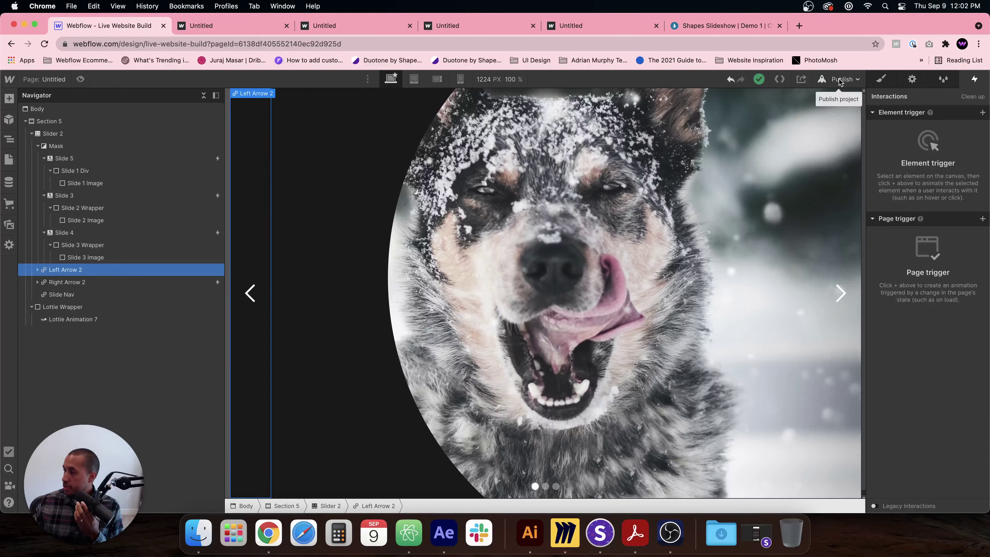
click(839, 80)
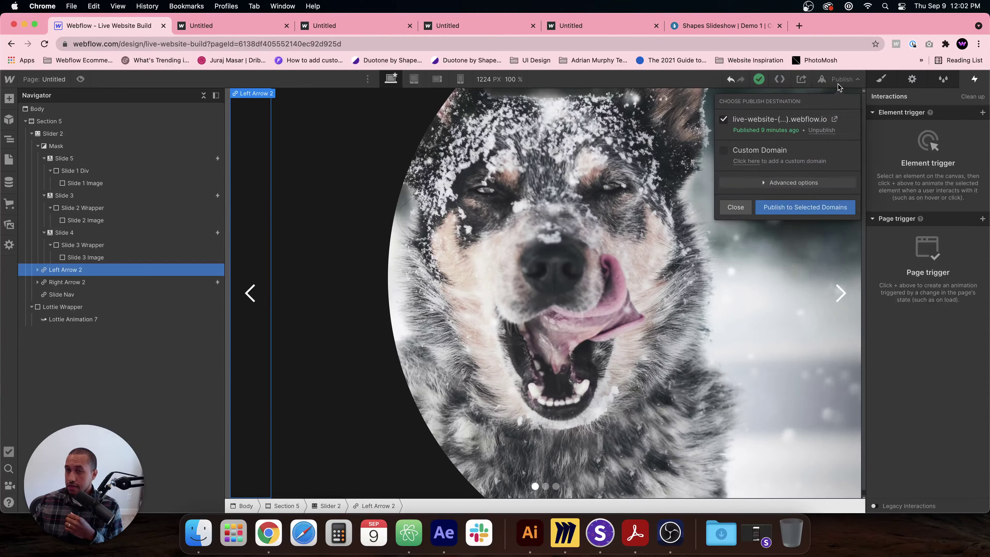
click(834, 119)
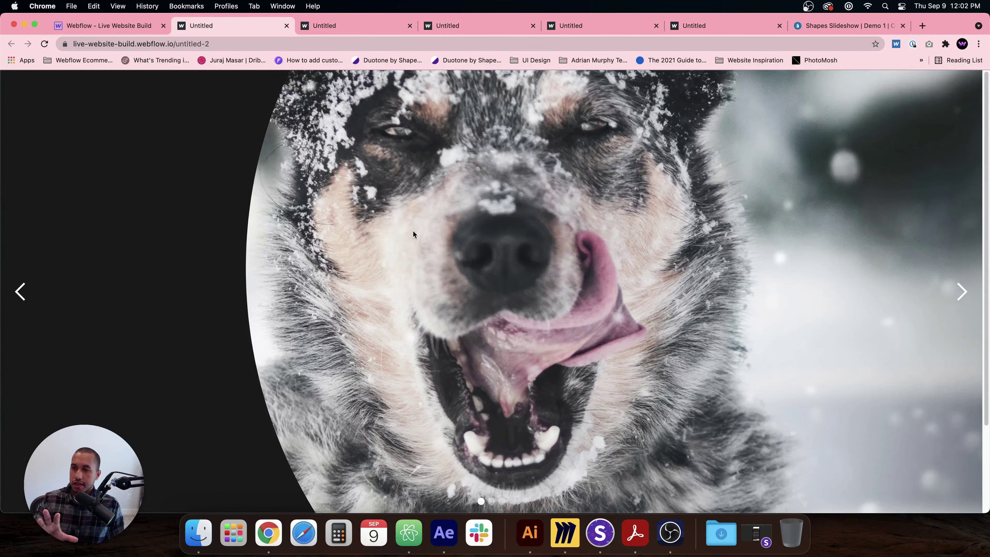
click(962, 292)
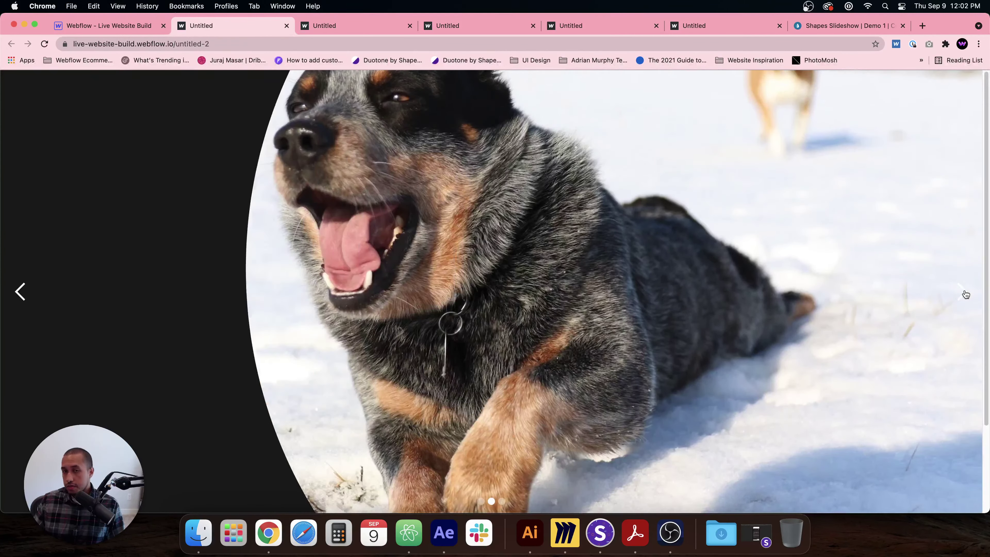
click(964, 294)
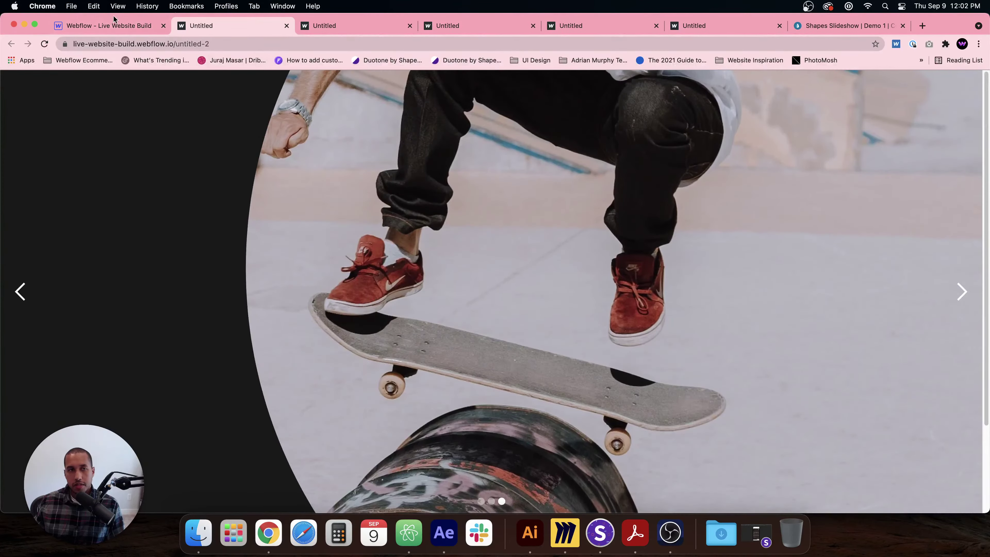
- Return to the Webflow Designer, preview the page and advance the slider through its three slides
click(111, 26)
click(80, 79)
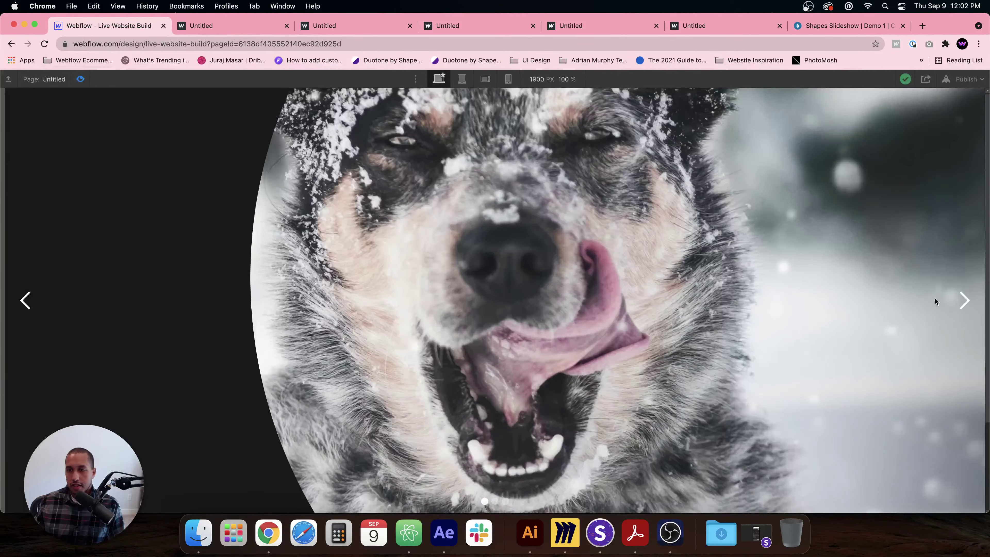
click(964, 302)
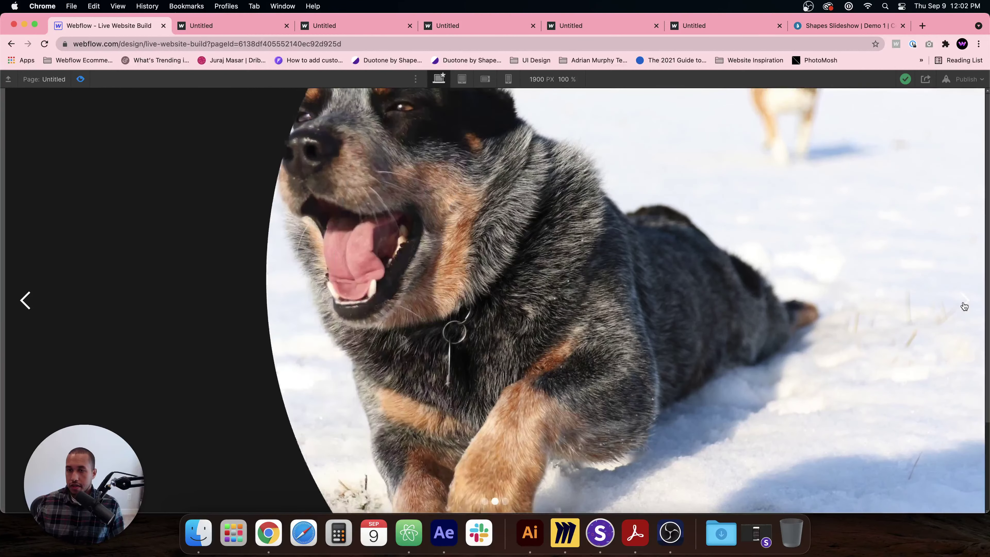
click(964, 306)
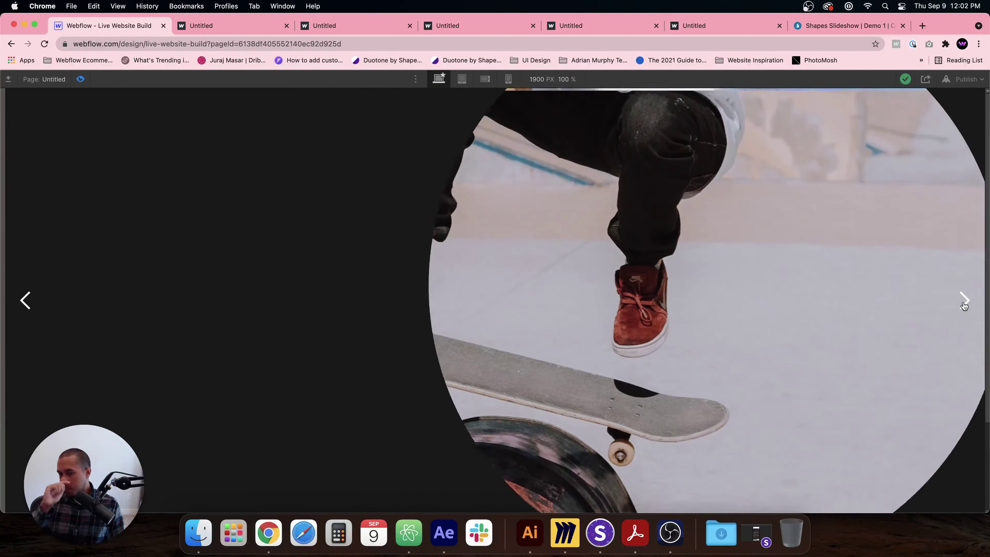
click(964, 306)
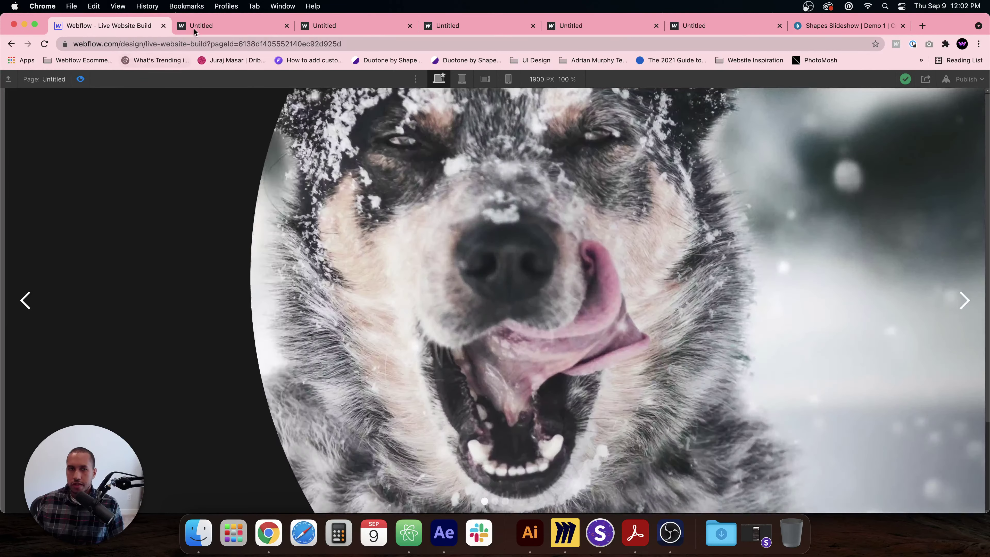
- Switch back to the published page, reload it and advance the slider through its slides to recheck the transition
click(218, 25)
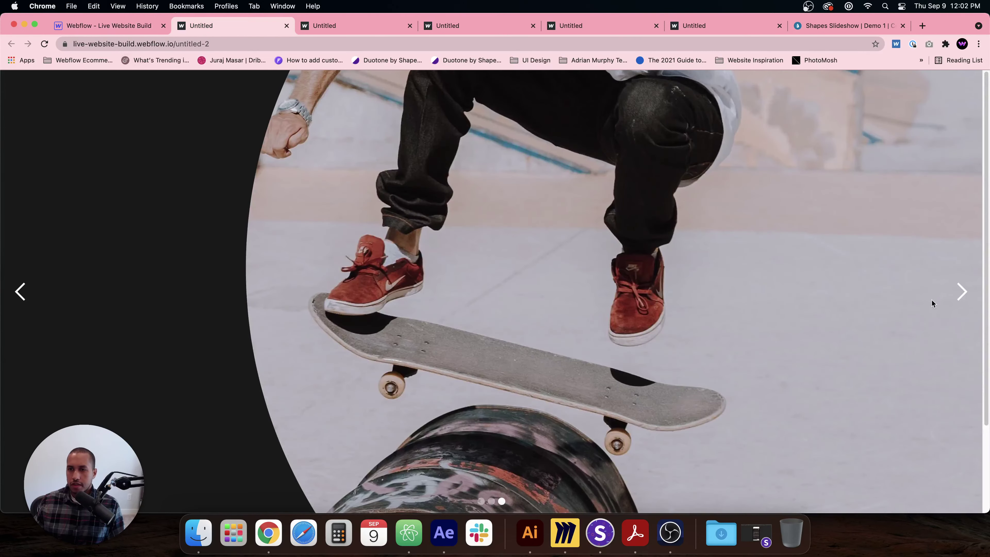
click(952, 295)
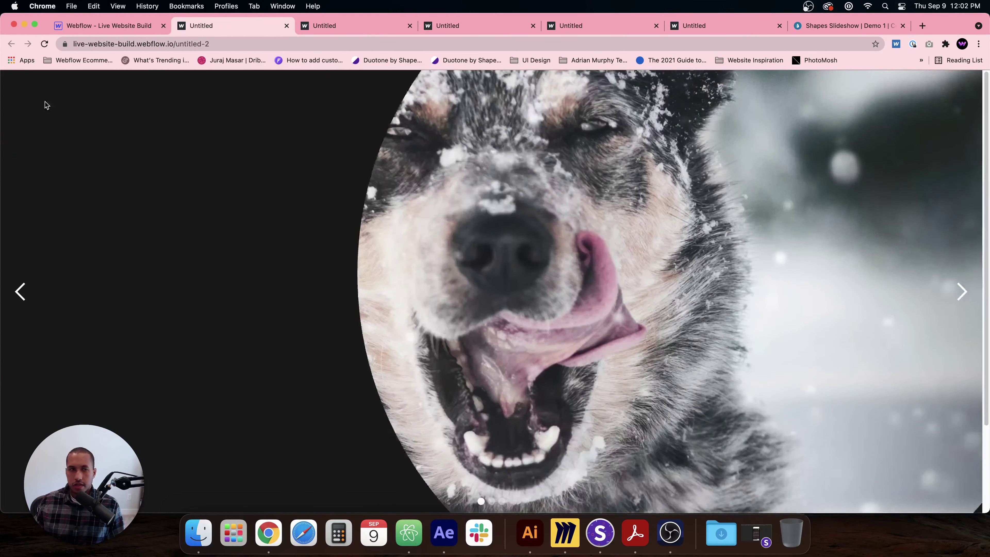
click(50, 45)
click(952, 295)
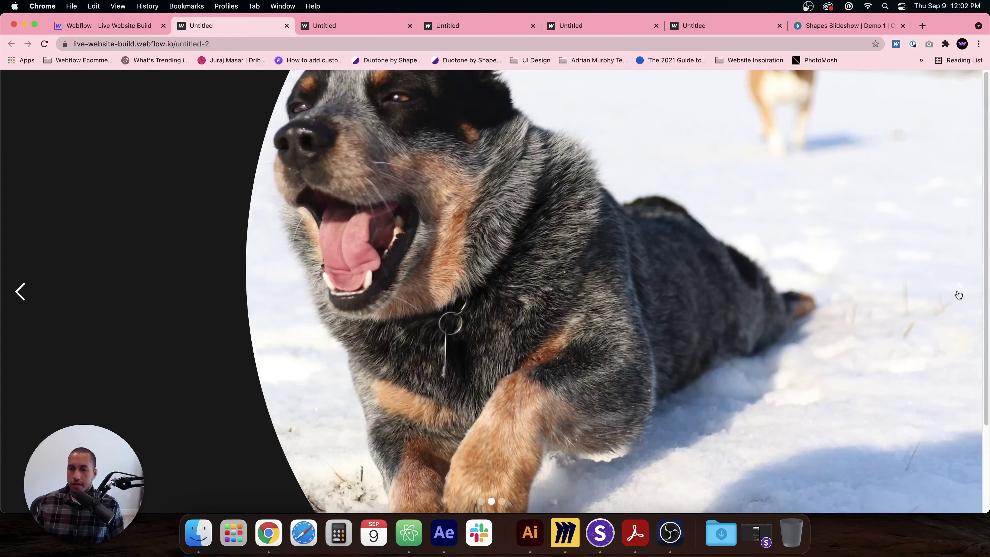
click(959, 295)
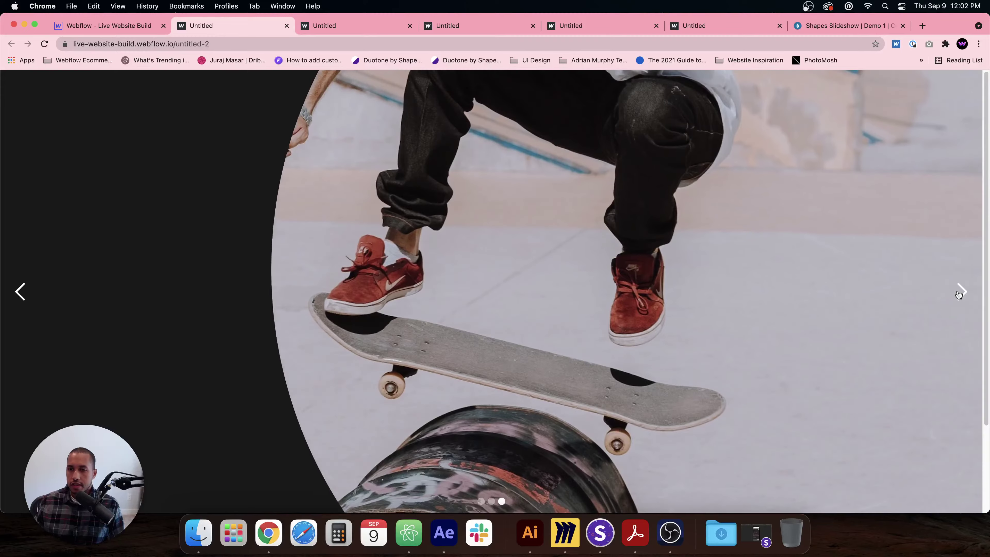
click(958, 295)
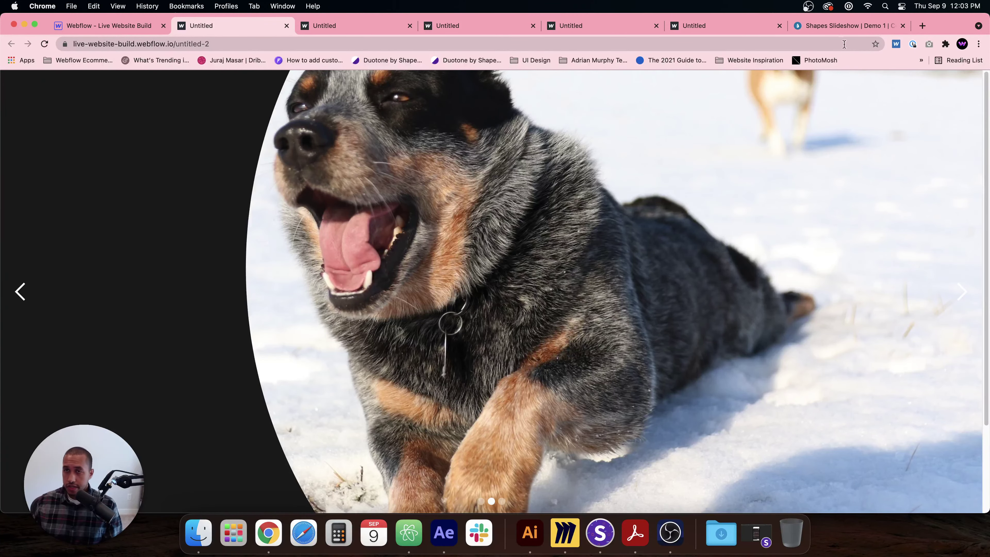
- Advance the Shapes Slideshow demo by one slide for comparison and return to the Webflow Designer
click(844, 25)
click(864, 485)
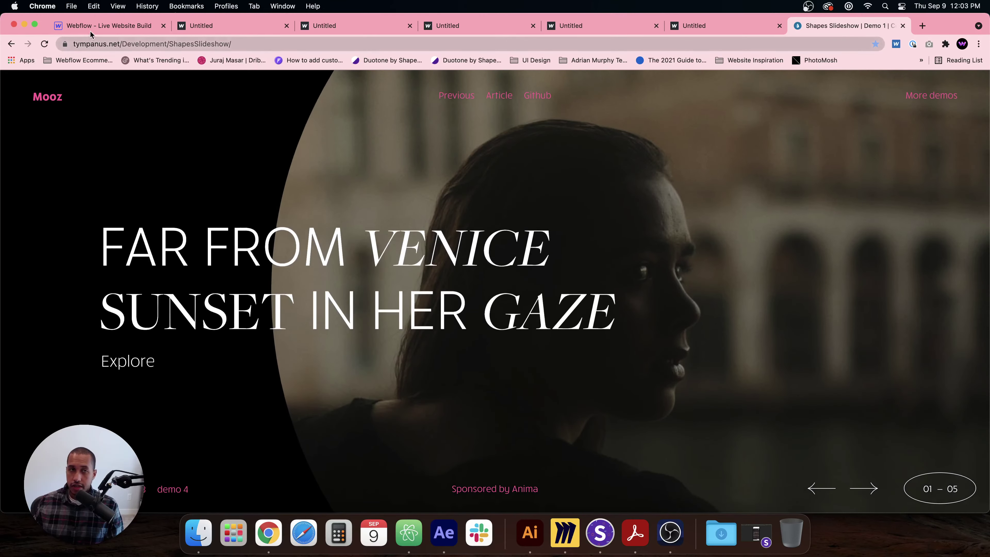
click(91, 26)
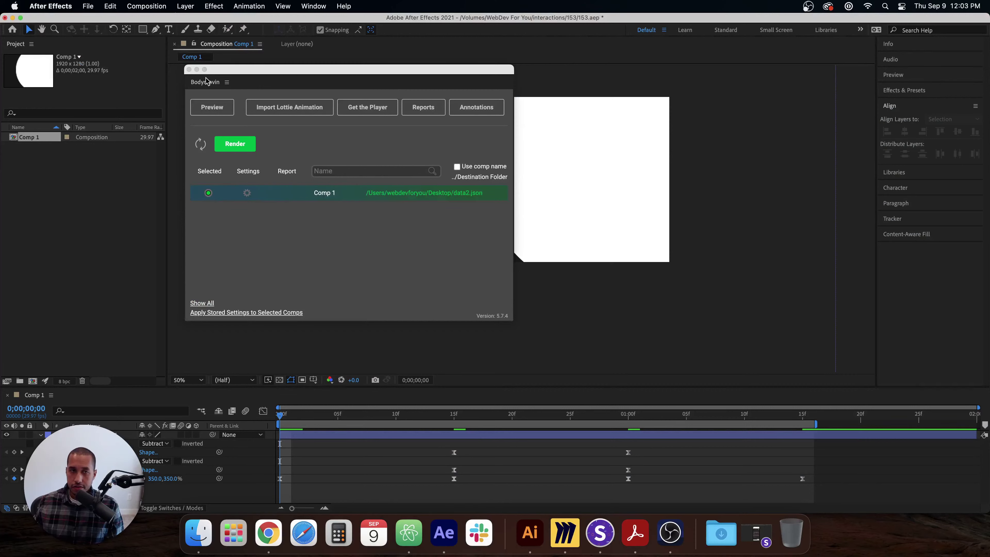
- Close the Bodymovin window and scrub Comp 1 through the circle's scale animation, returning the playhead to the start
click(189, 69)
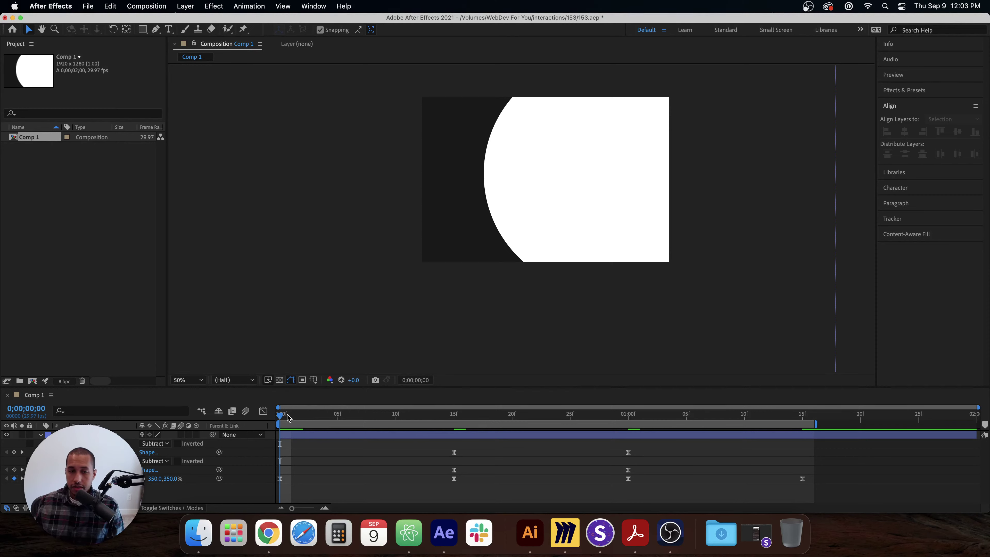
drag(288, 417, 452, 413)
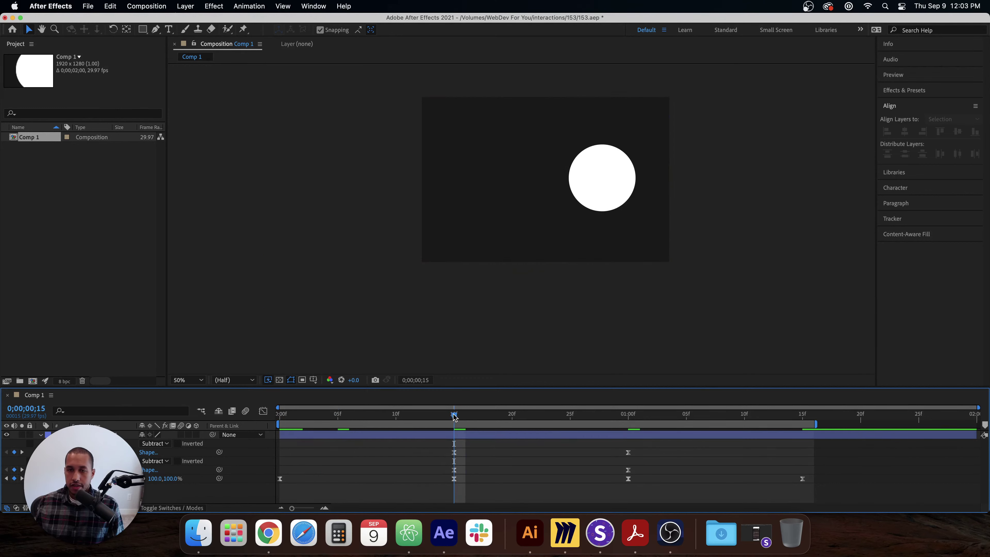
drag(454, 416, 726, 409)
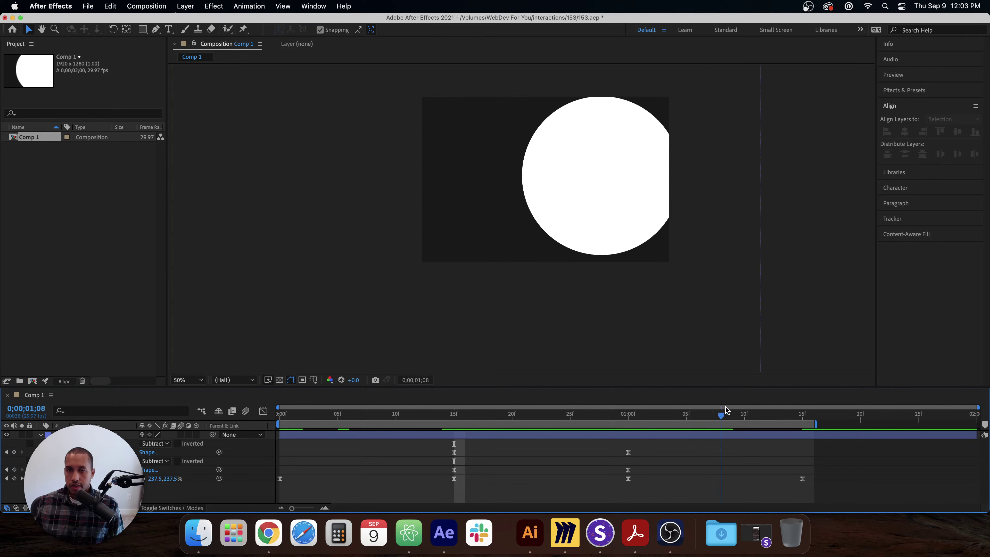
key(space)
key(Home)
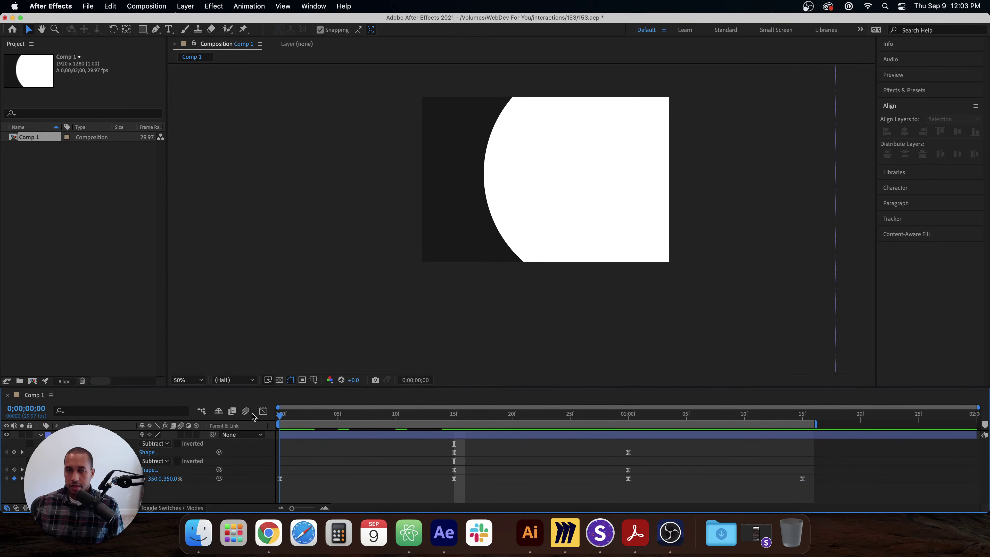
- Play Comp 1's circle scale animation from the start, then move the playhead to 0;00;01;15
key(space)
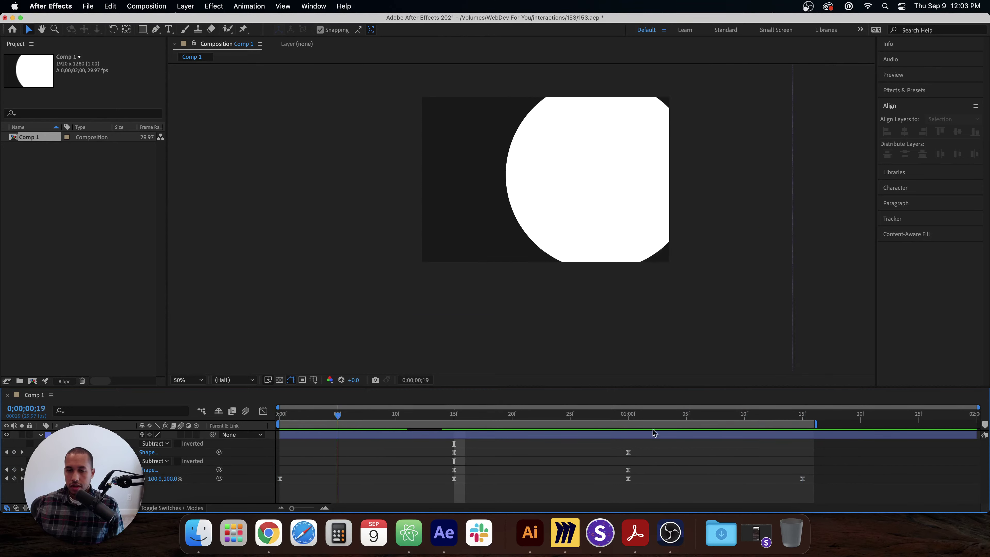
key(space)
key(Home)
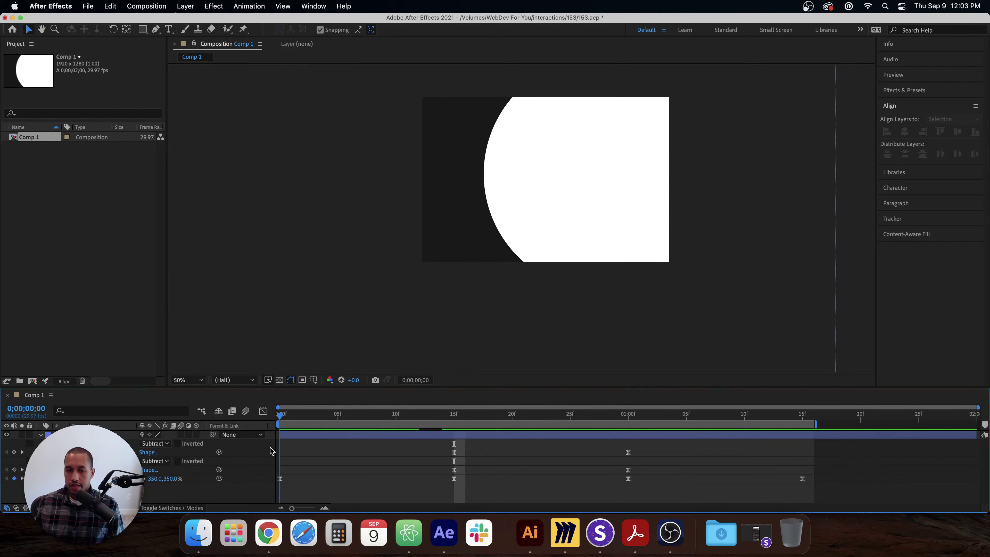
key(space)
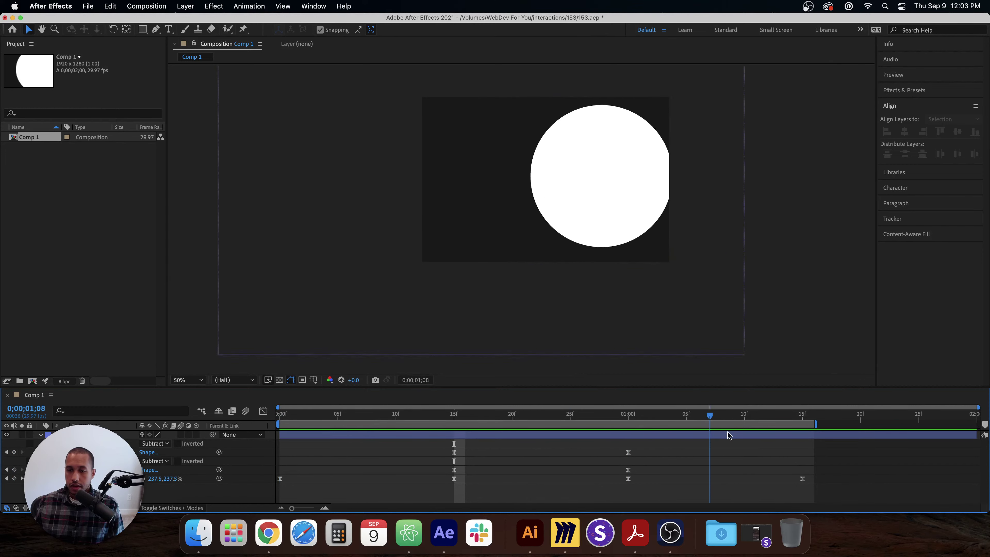
drag(729, 424, 802, 424)
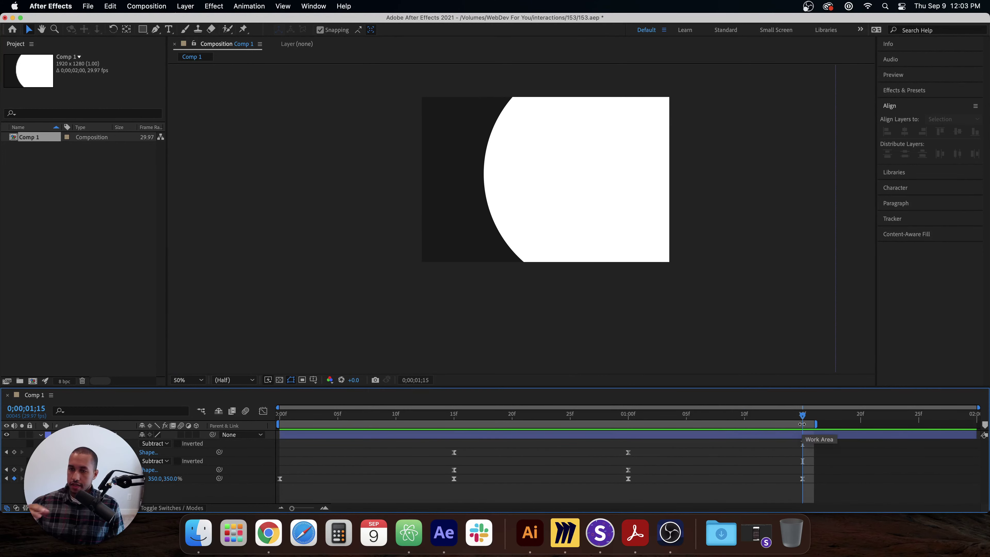
- Switch to the published slider page in Chrome and advance the slider three times to review the circular transition
click(269, 533)
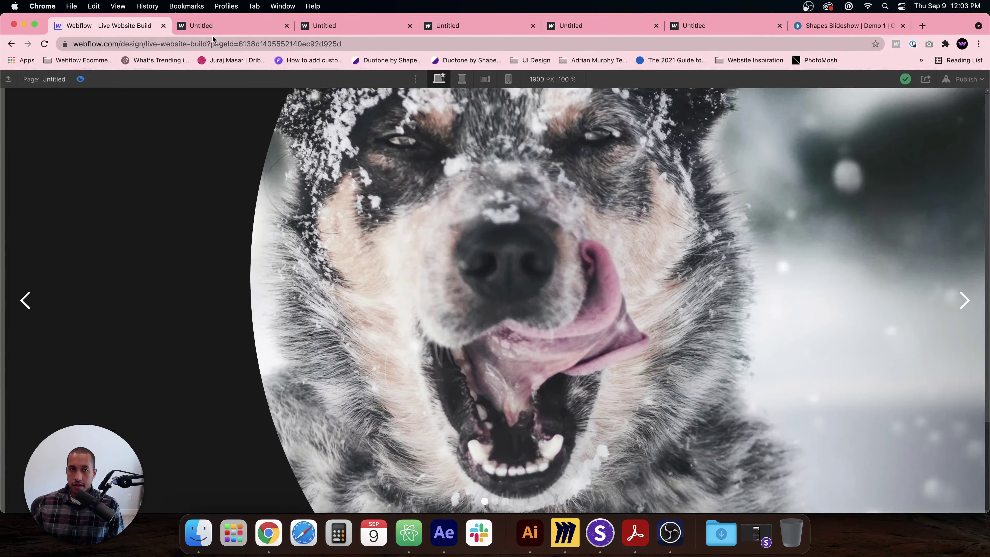
click(213, 28)
click(957, 295)
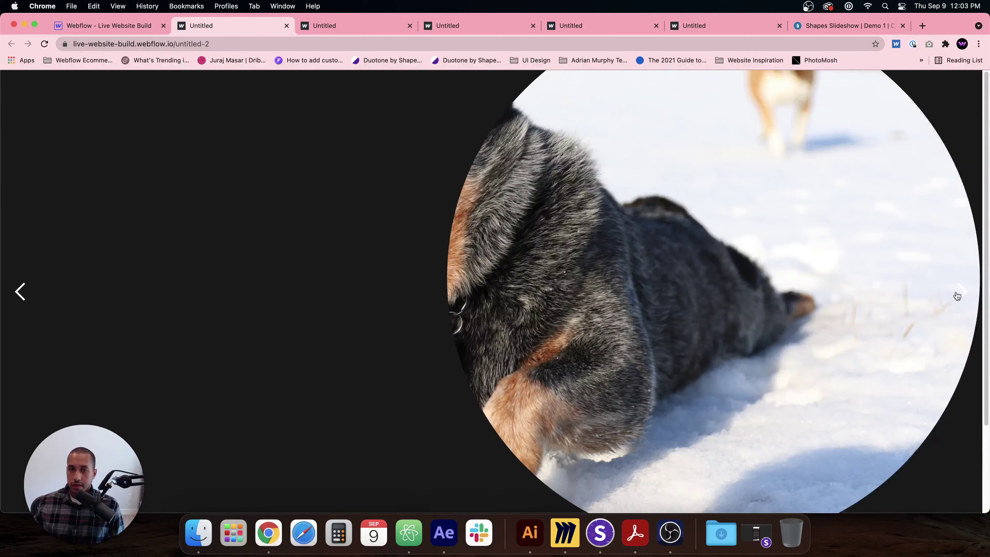
click(957, 295)
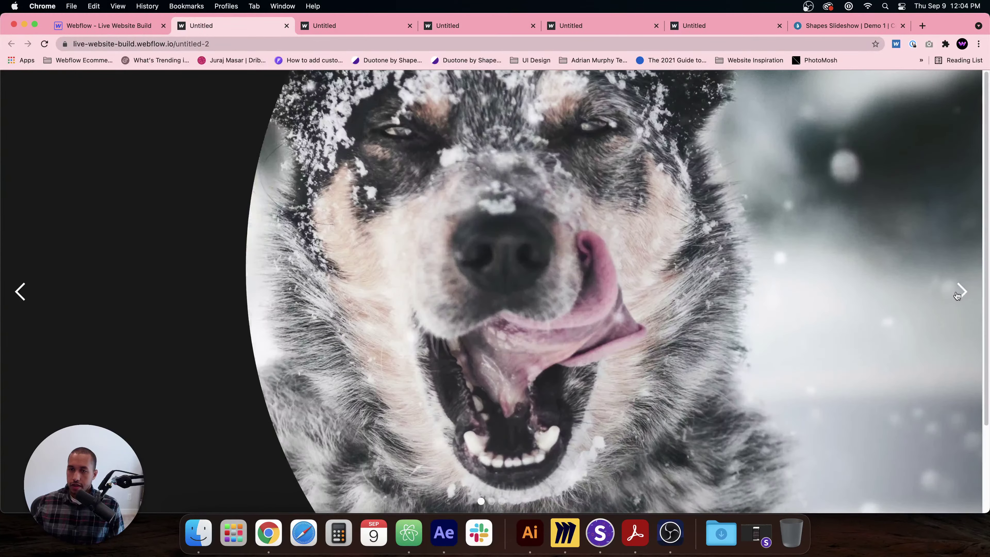
click(957, 295)
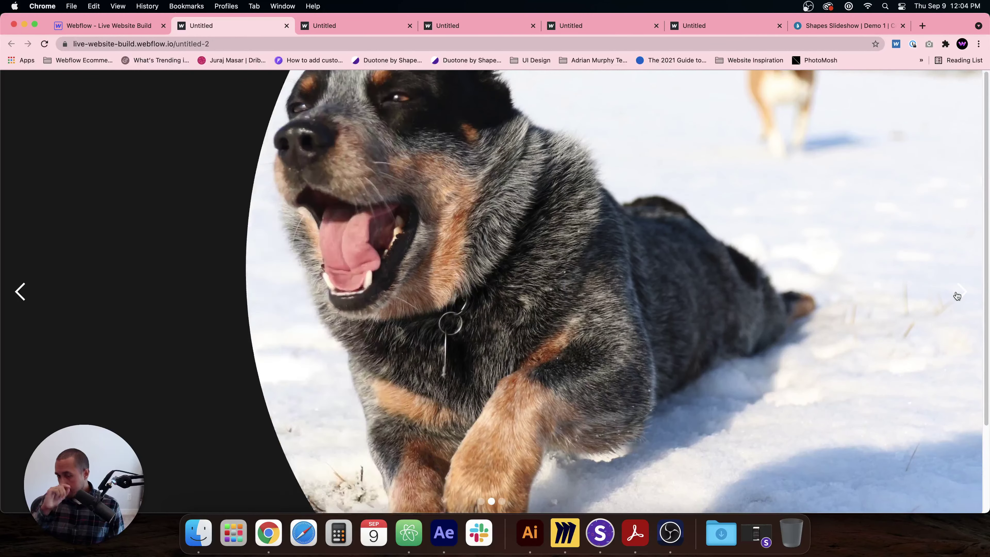
- Return to the Webflow Designer, exit preview and show Slide 5, Slide 3 and Slide 4 in turn
click(115, 26)
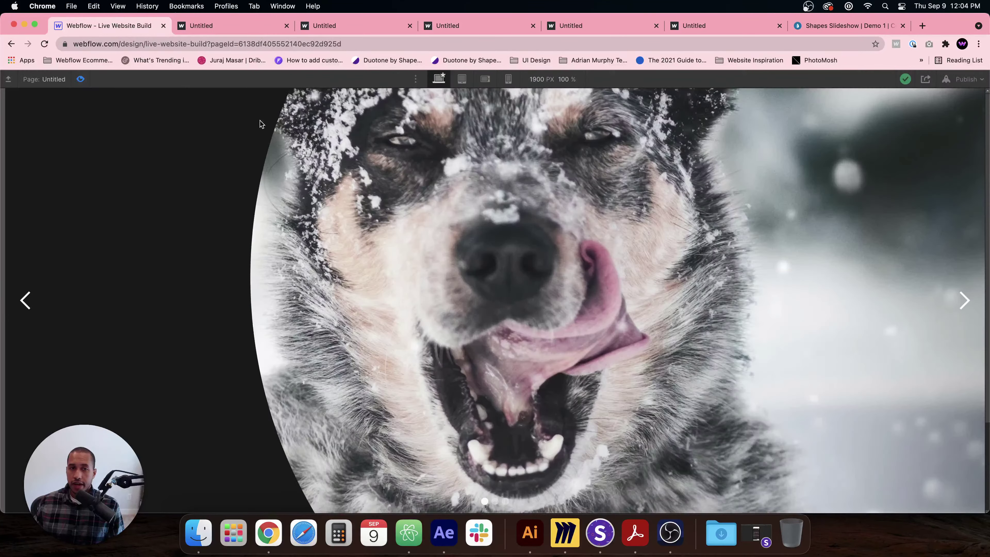
click(80, 79)
click(78, 158)
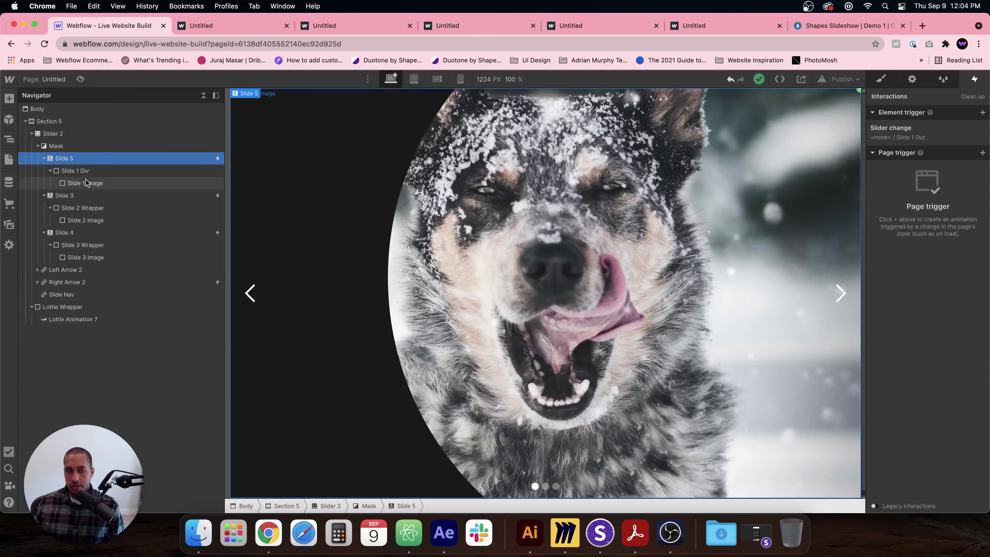
click(81, 195)
click(84, 233)
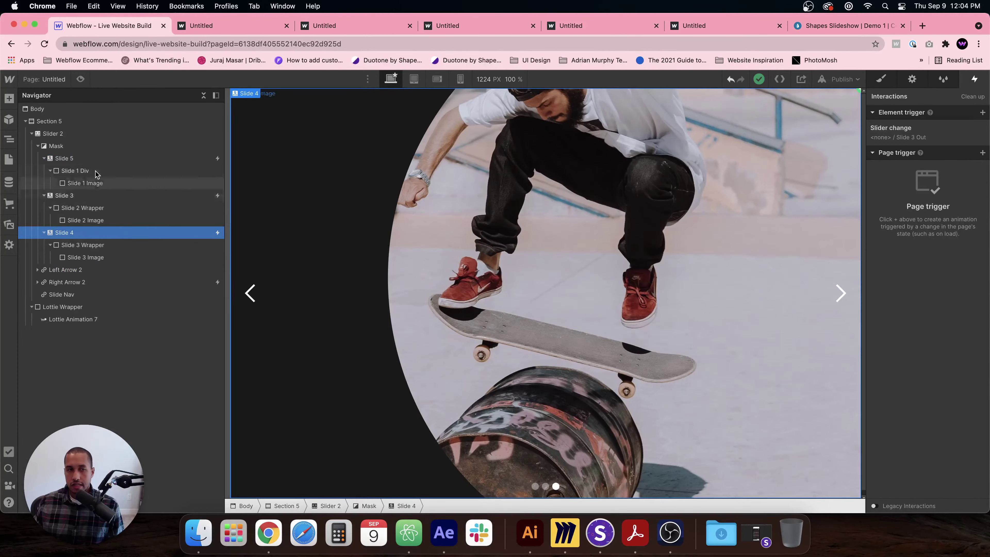
click(88, 158)
click(85, 193)
click(77, 234)
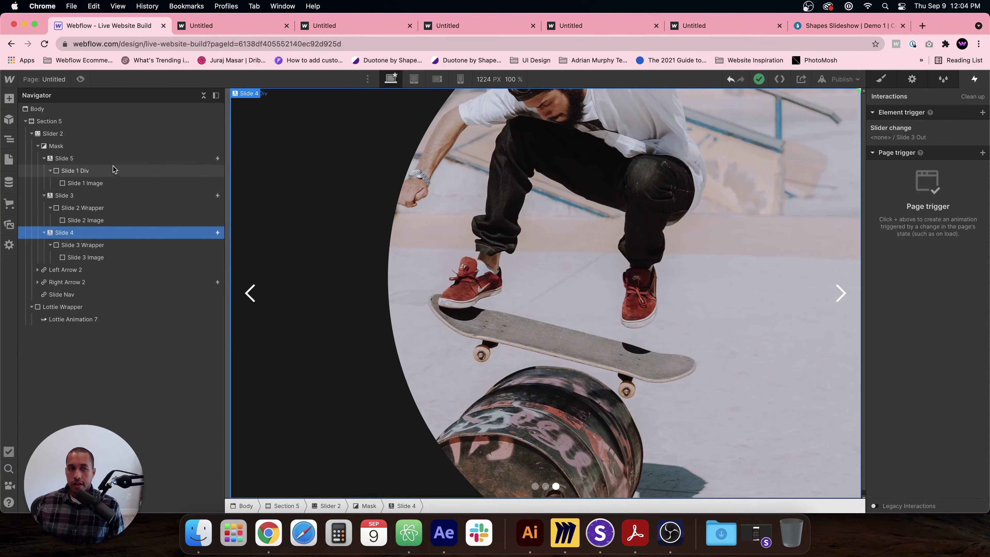
- Examine which out-of-view animations the slider change triggers of Slide 5 and Slide 3 start
click(82, 158)
click(914, 131)
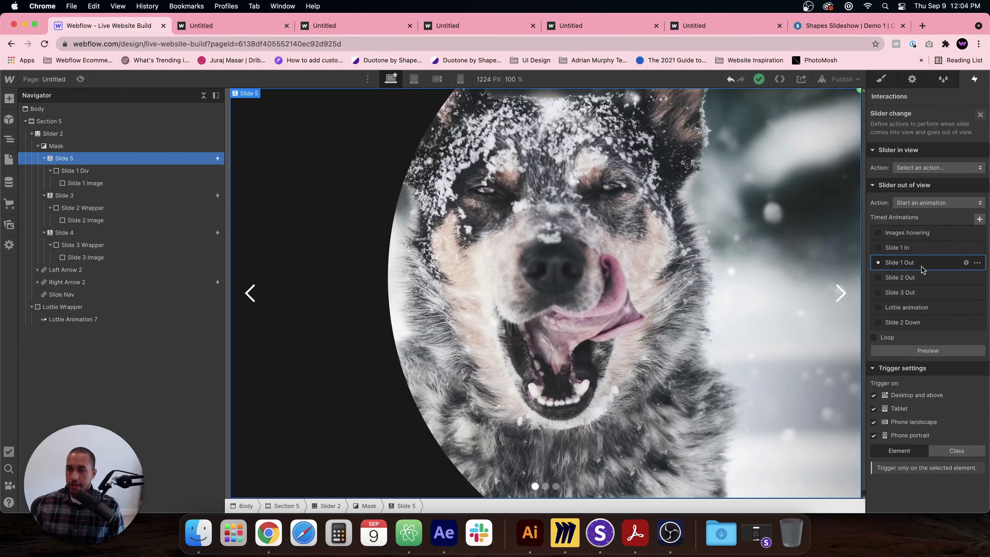
click(897, 278)
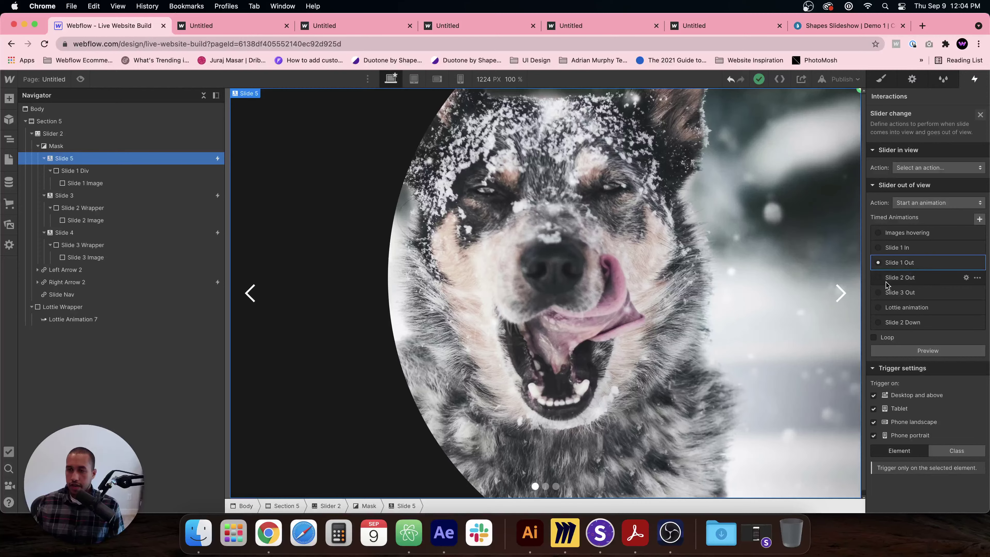
click(144, 198)
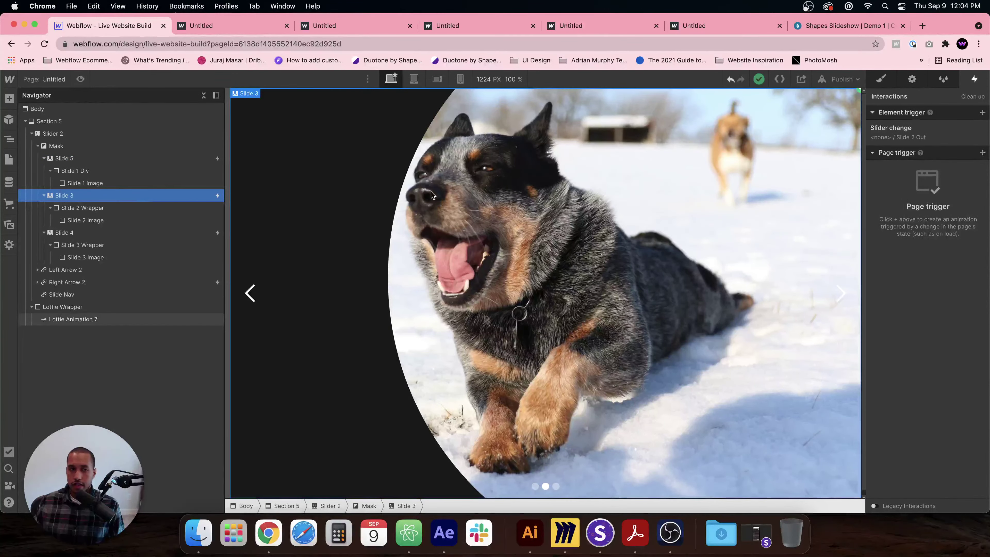
click(937, 135)
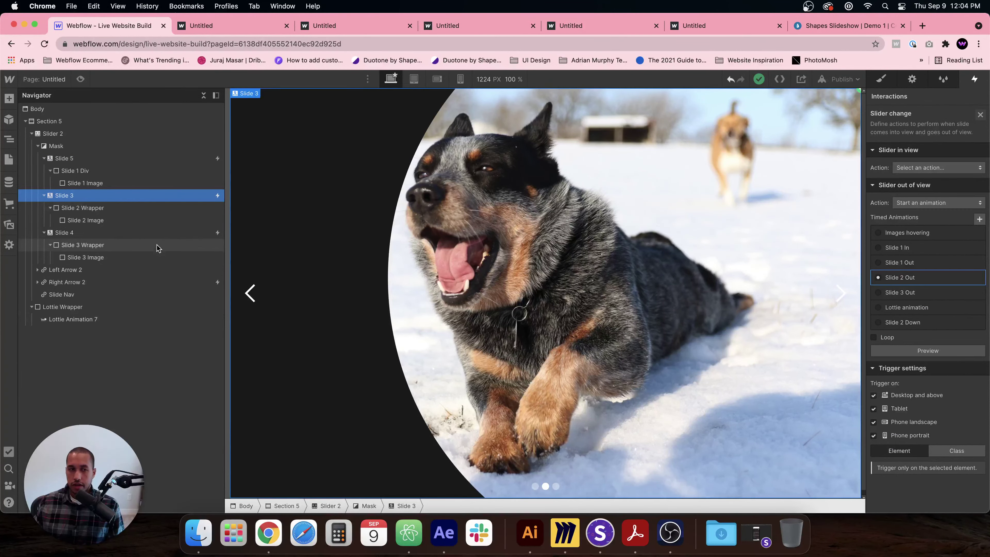
- Open the Slide 3 Out animation from Slide 4's slider change trigger, examine its Slide 1 Image move action and close the animation
click(182, 235)
click(927, 137)
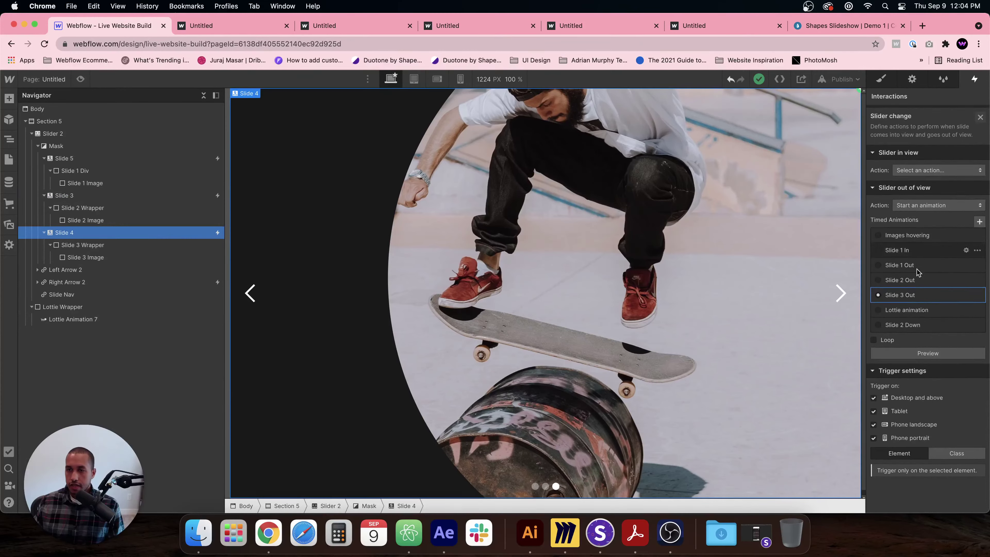
click(906, 289)
click(125, 158)
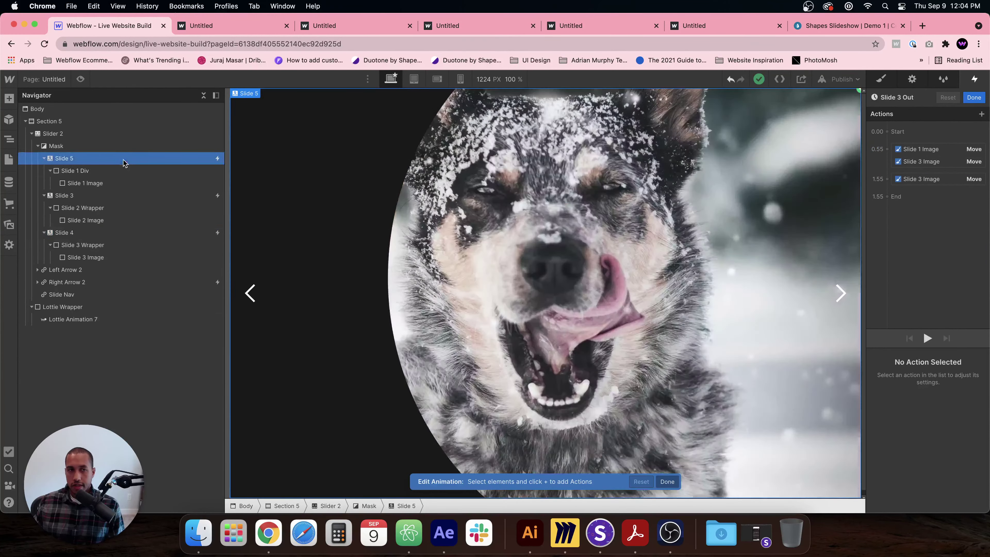
click(940, 150)
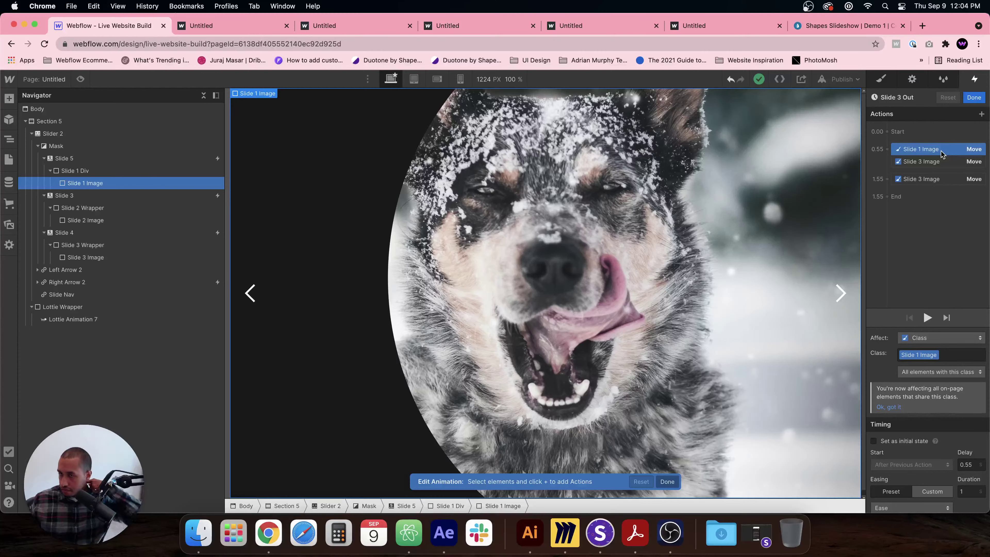
drag(941, 154, 945, 137)
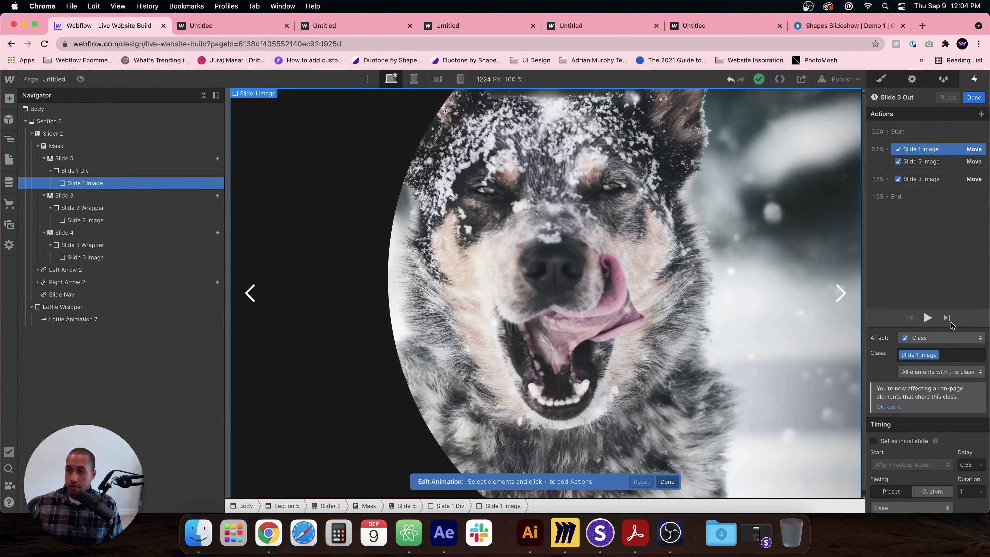
scroll(939, 394, down, 4)
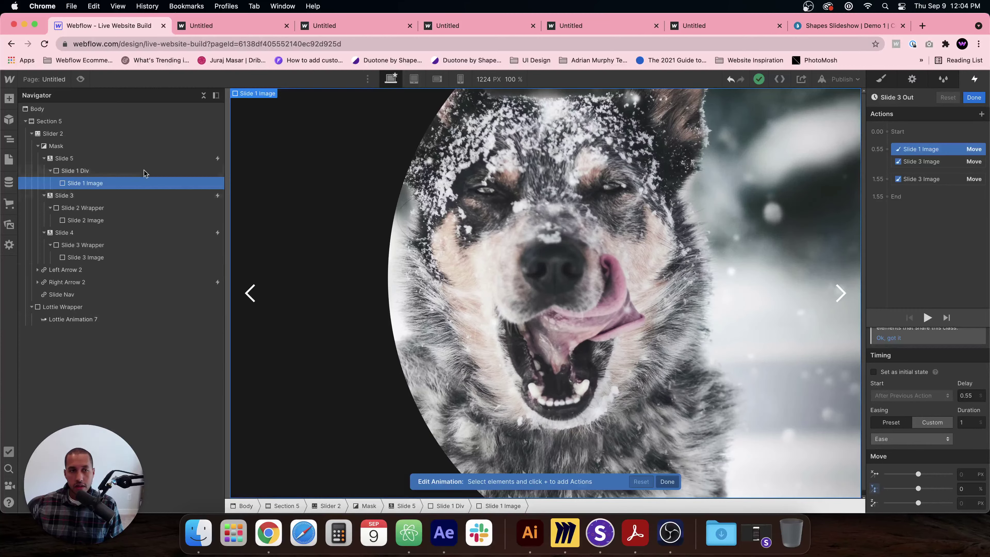
click(134, 157)
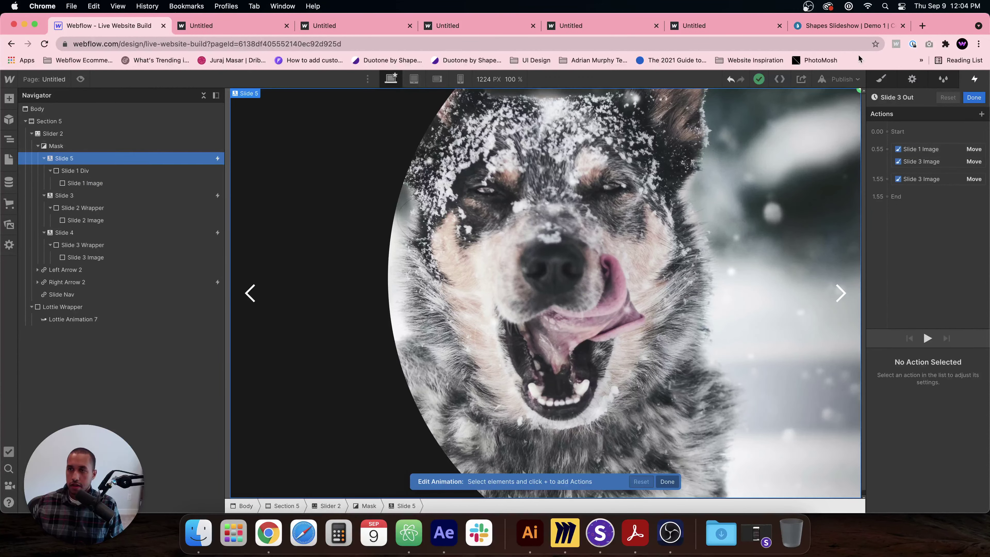
click(976, 100)
- Open the Slide 1 Out animation from Slide 5's slider change trigger and select its Slide 2 Image move action
click(158, 158)
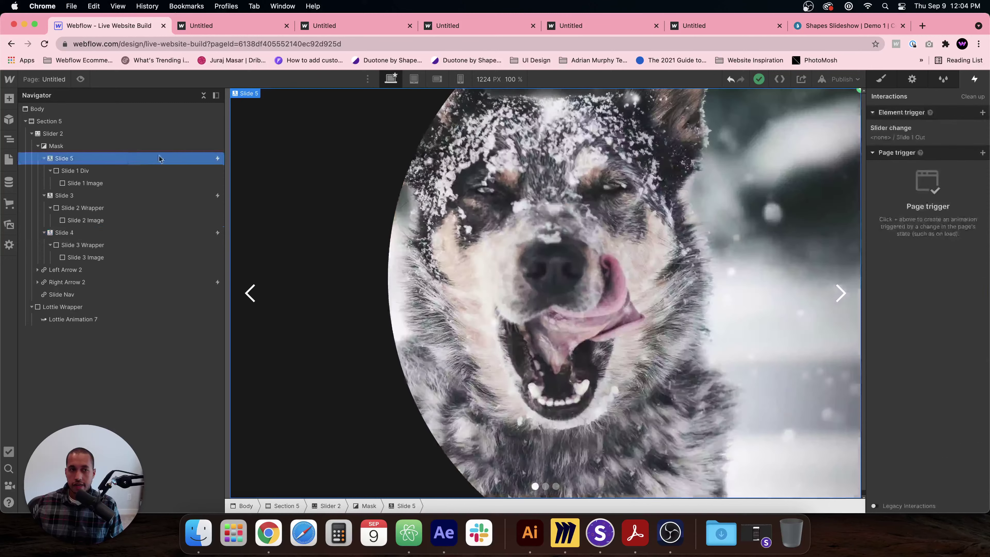
click(947, 133)
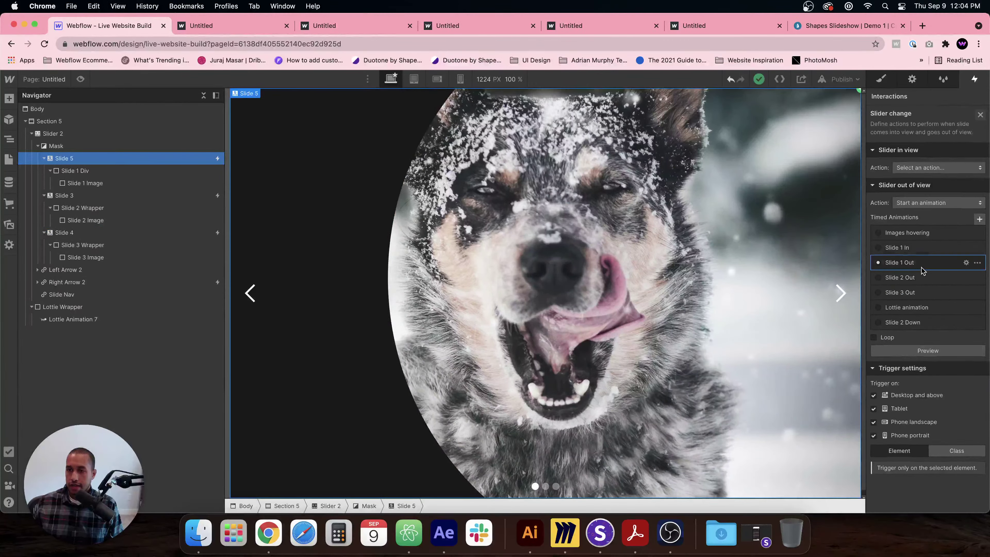
click(937, 252)
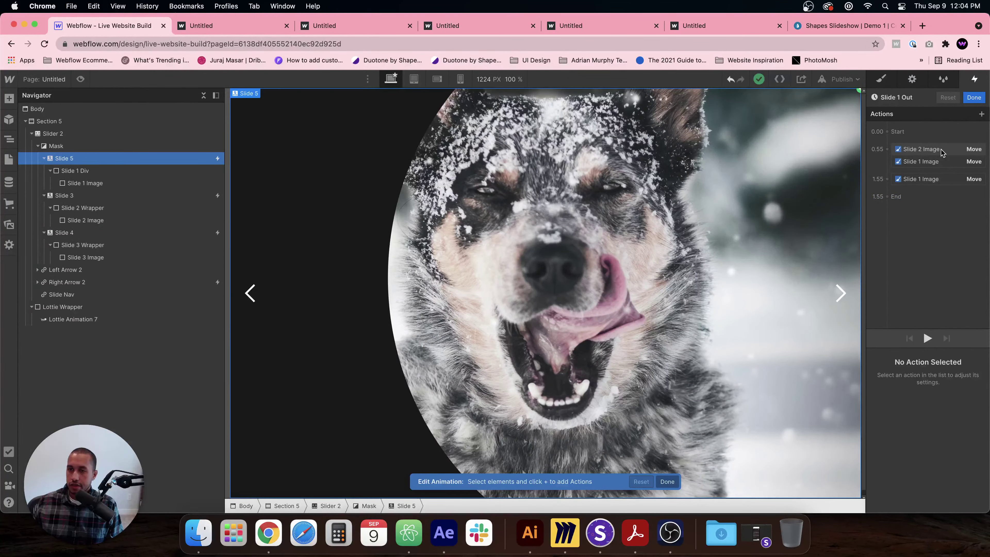
click(941, 152)
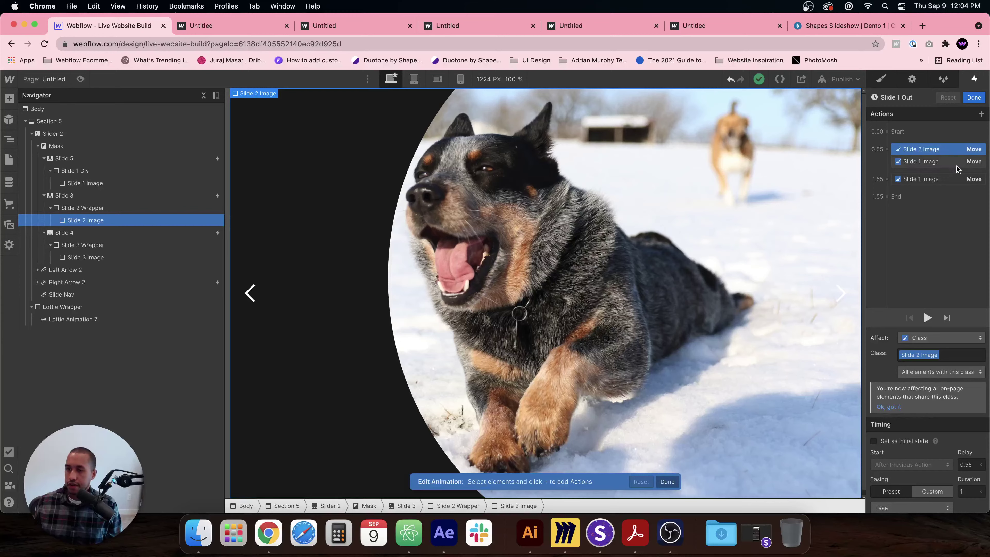
- Turn on automatic hiding of the Dock and enlarge the browser window to fill the freed space
right_click(694, 526)
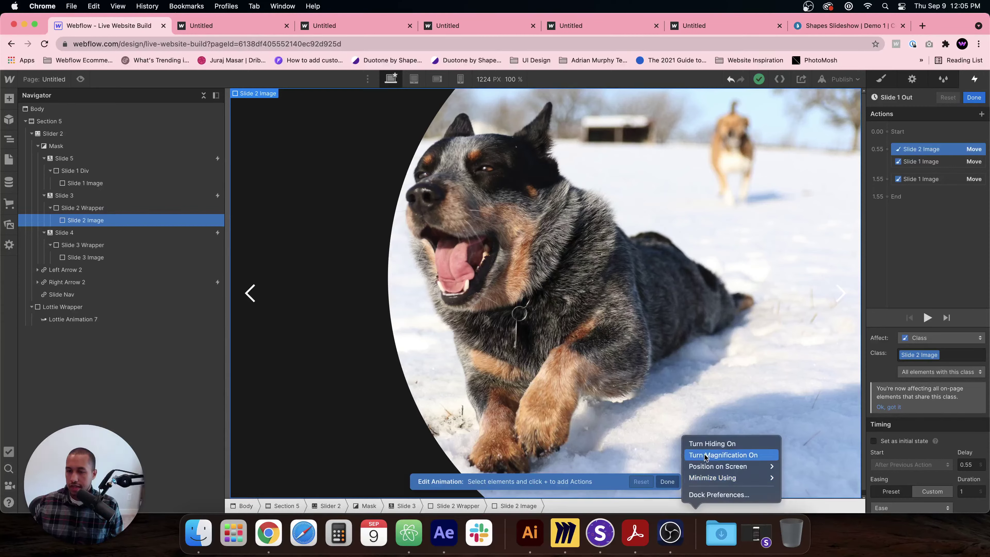
click(706, 445)
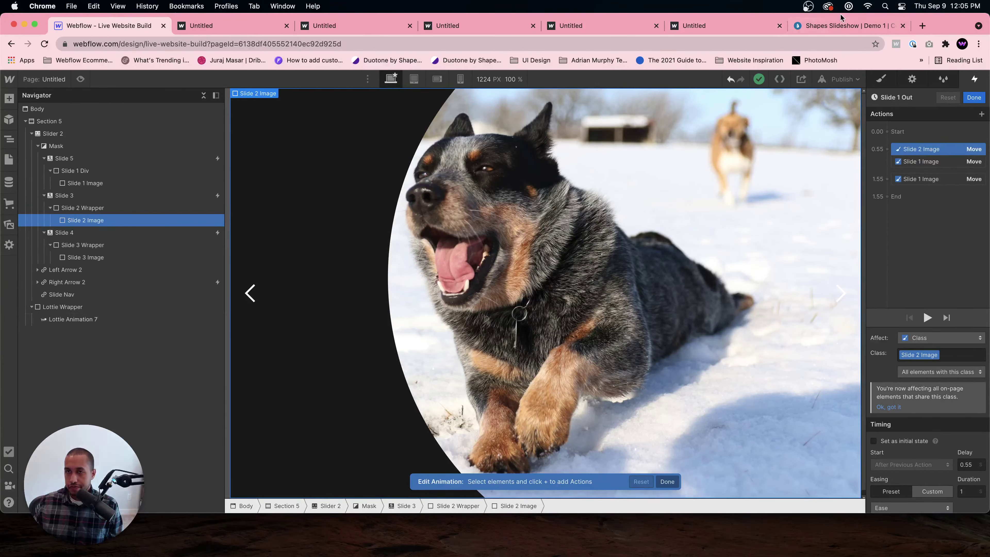
double_click(939, 31)
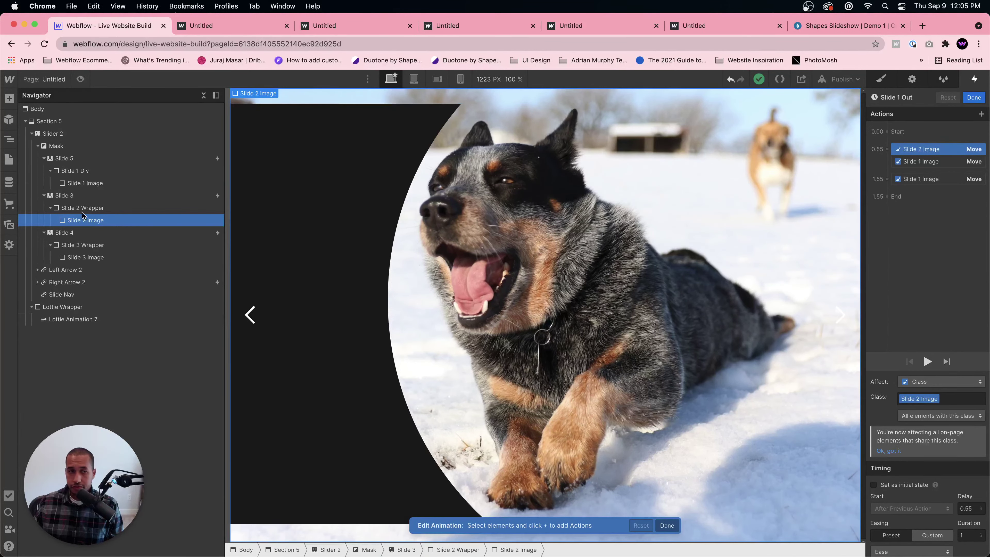
- Examine the timing and move values of Slide 1 Out's Slide 2 Image and Slide 1 Image actions, then close the animation
drag(105, 210, 957, 138)
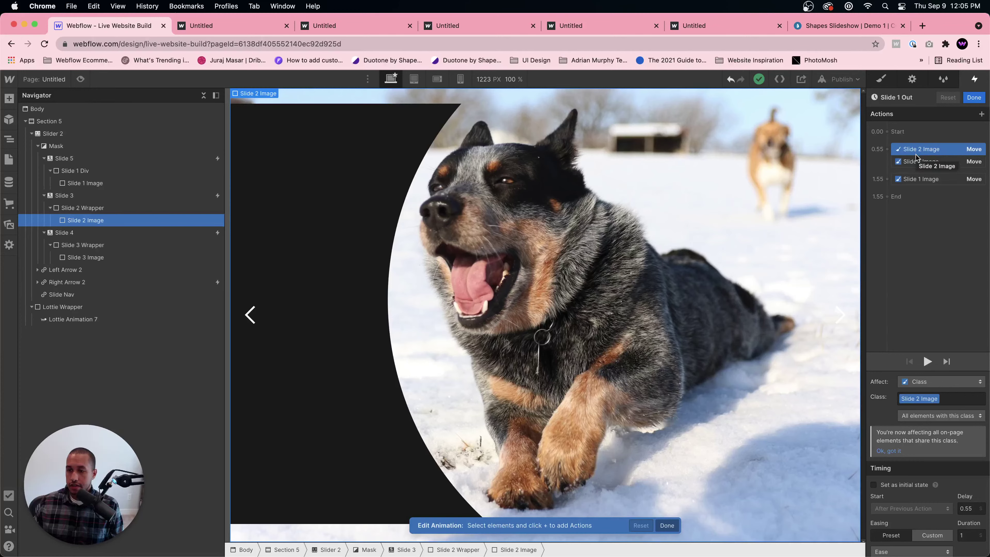
scroll(958, 513, down, 2)
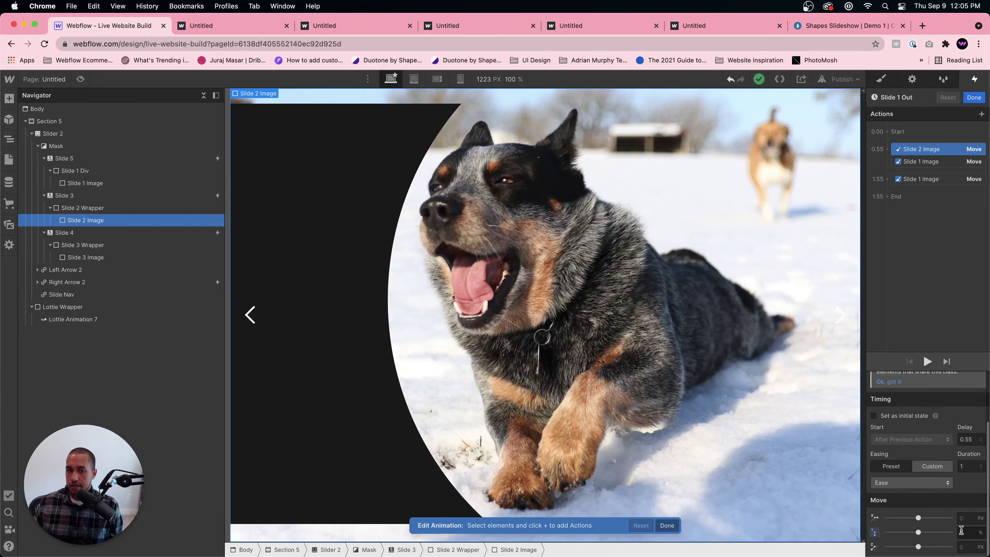
click(937, 163)
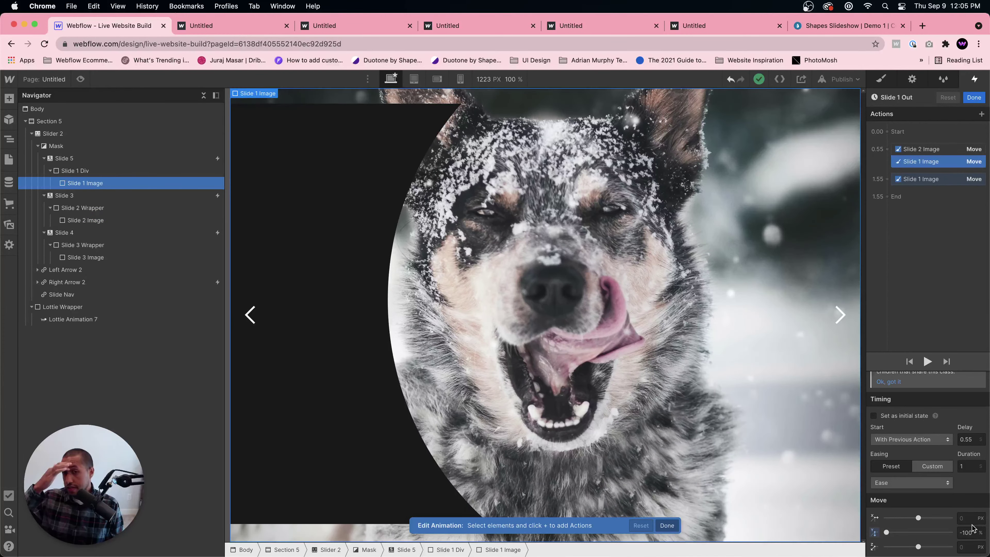
click(937, 179)
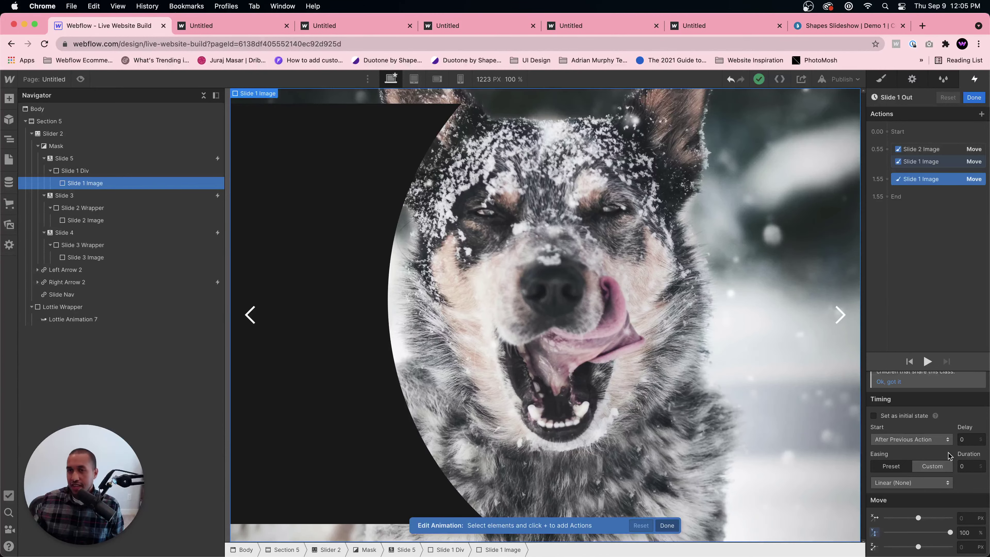
click(156, 196)
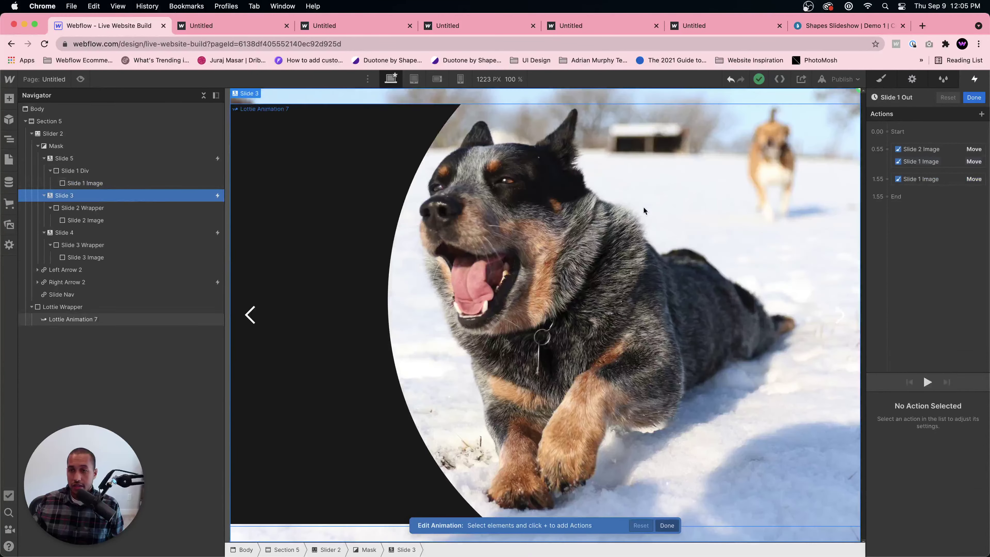
click(973, 97)
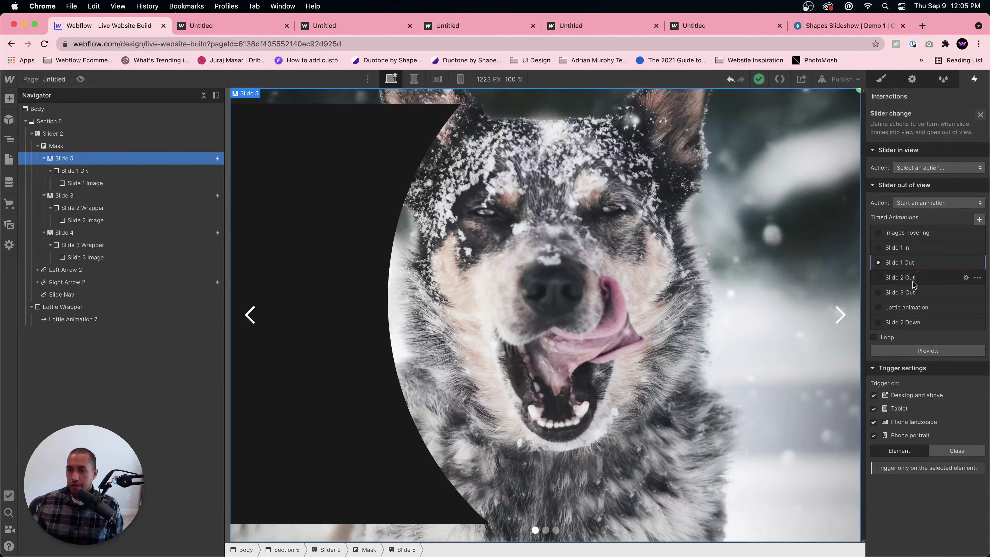
- Open the Slide 2 Out animation from Slide 3's slider change trigger and examine its first Slide 2 Image move action
click(980, 114)
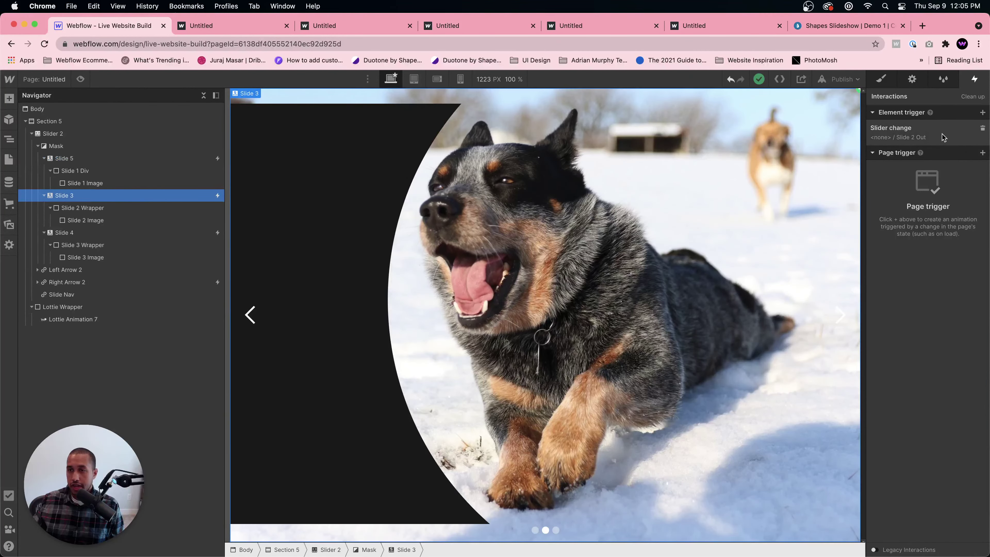
click(943, 133)
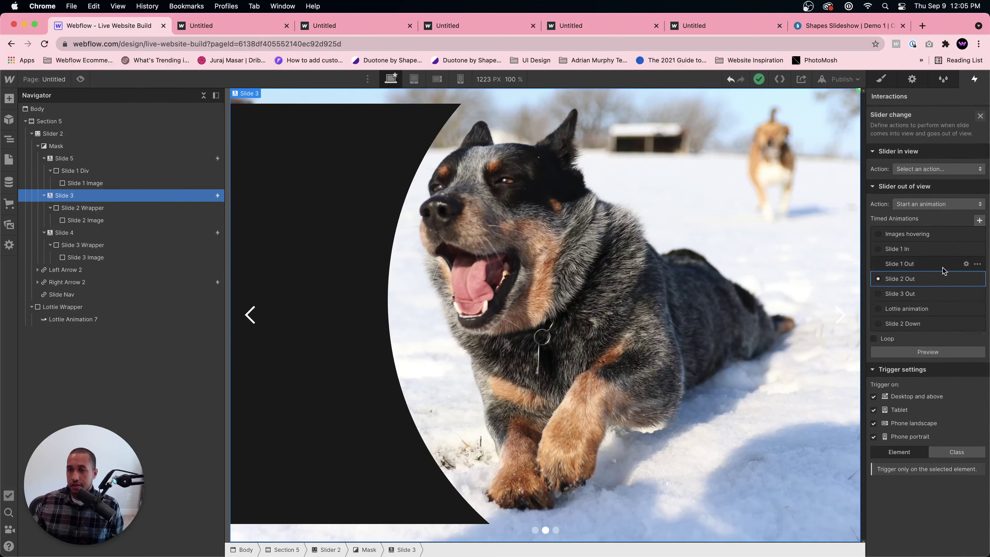
click(926, 279)
click(926, 152)
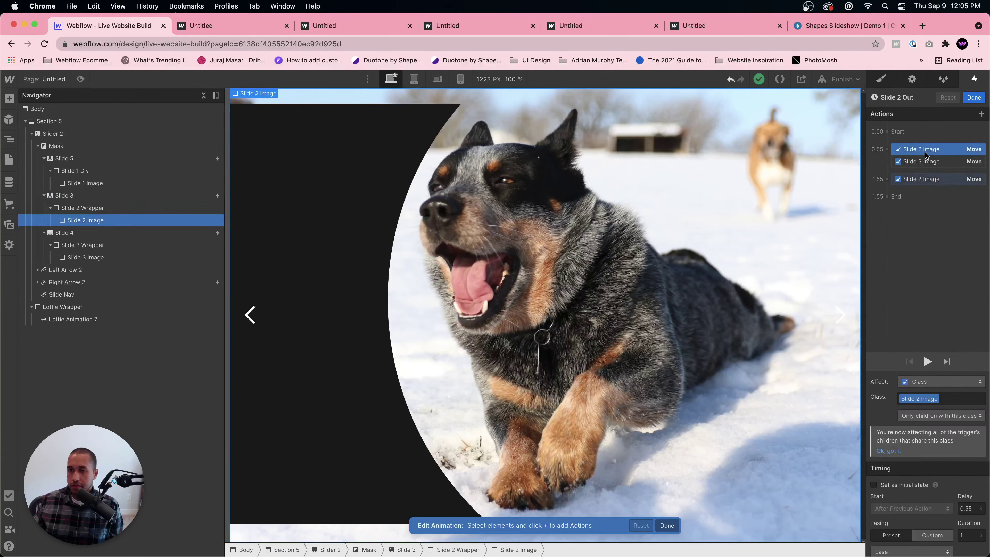
scroll(939, 546, down, 3)
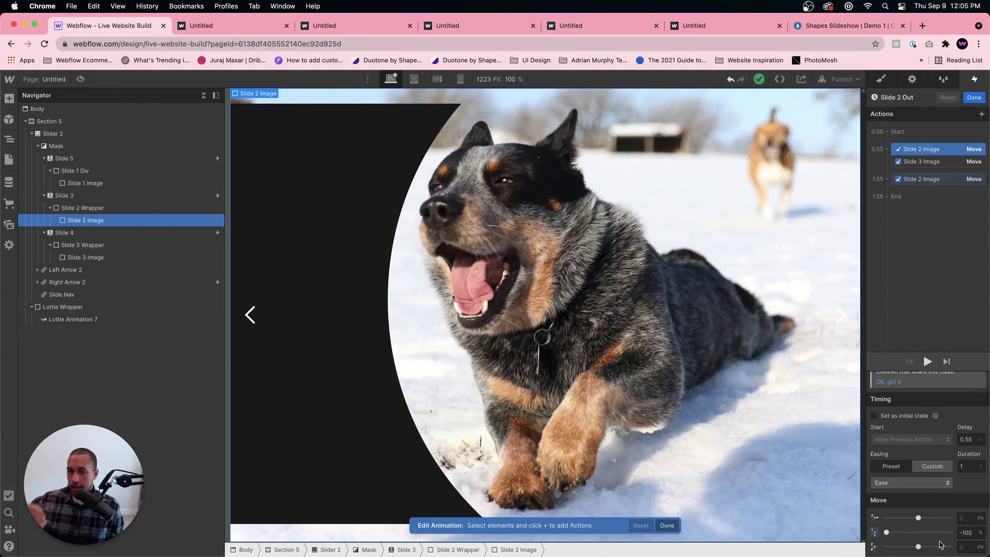
- Examine the timing and move values of Slide 2 Out's Slide 3 Image and final Slide 2 Image actions, and close the trigger
click(926, 161)
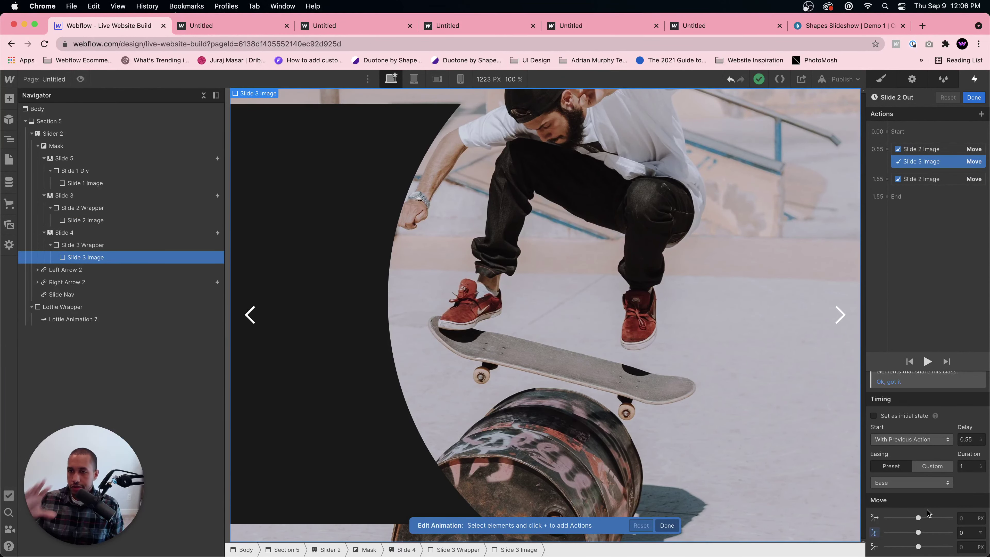
click(925, 182)
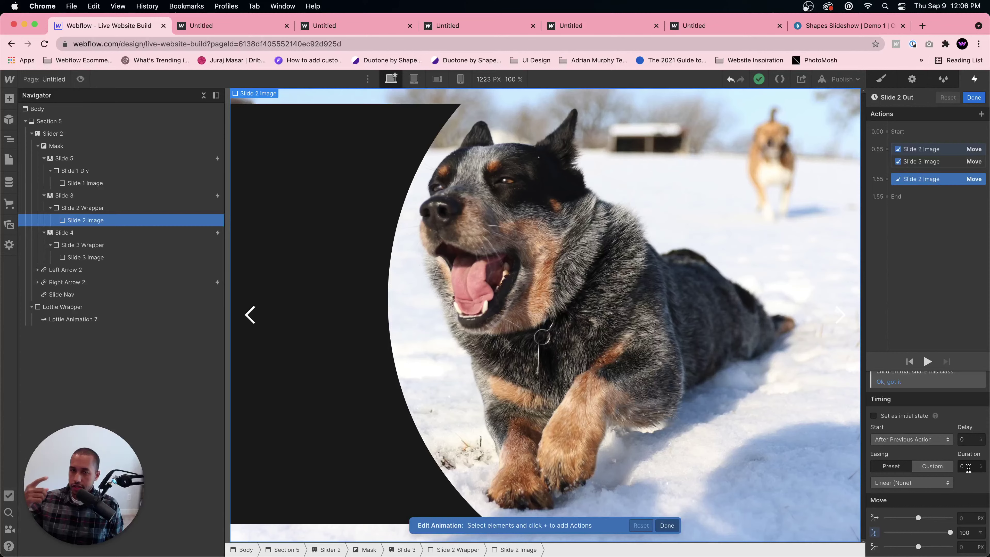
click(967, 97)
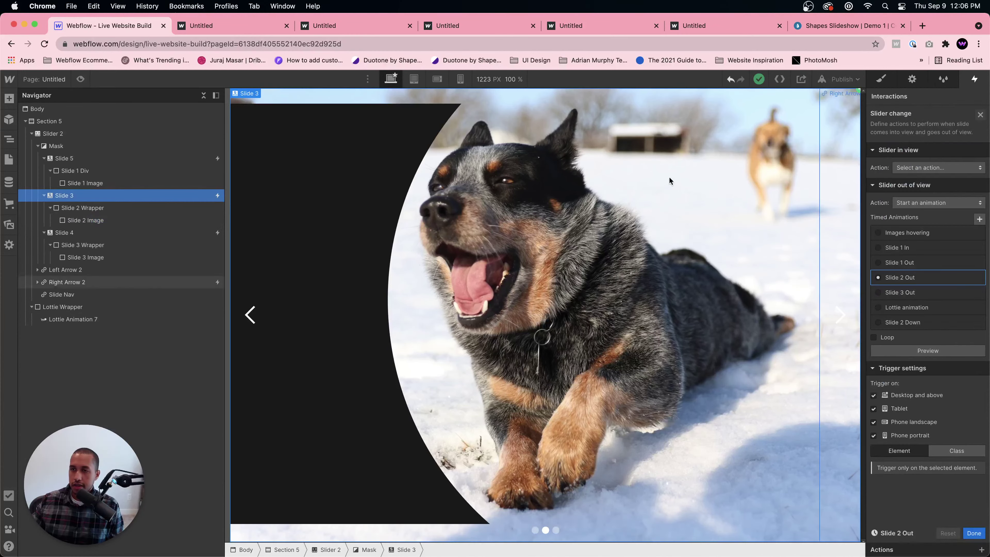
click(980, 115)
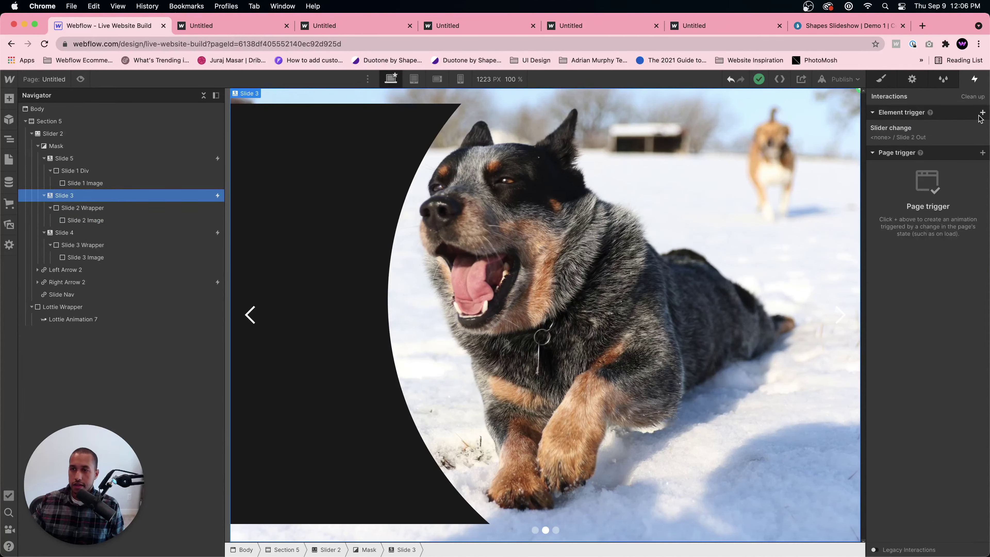
- Open Slide 3 Out from Slide 4's slider change trigger, examine its Slide 1 Image and Slide 3 Image move actions, and close the animation
click(65, 233)
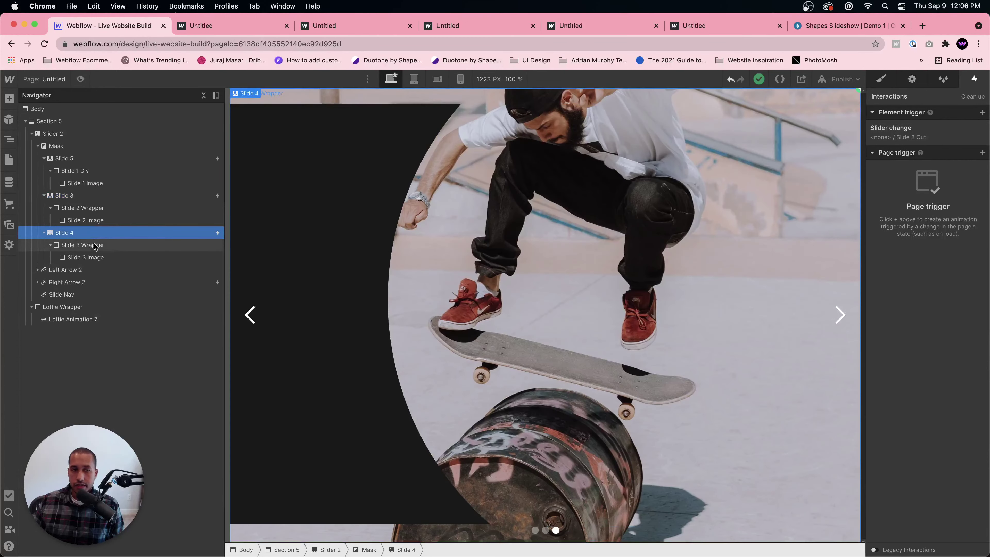
click(890, 131)
click(922, 248)
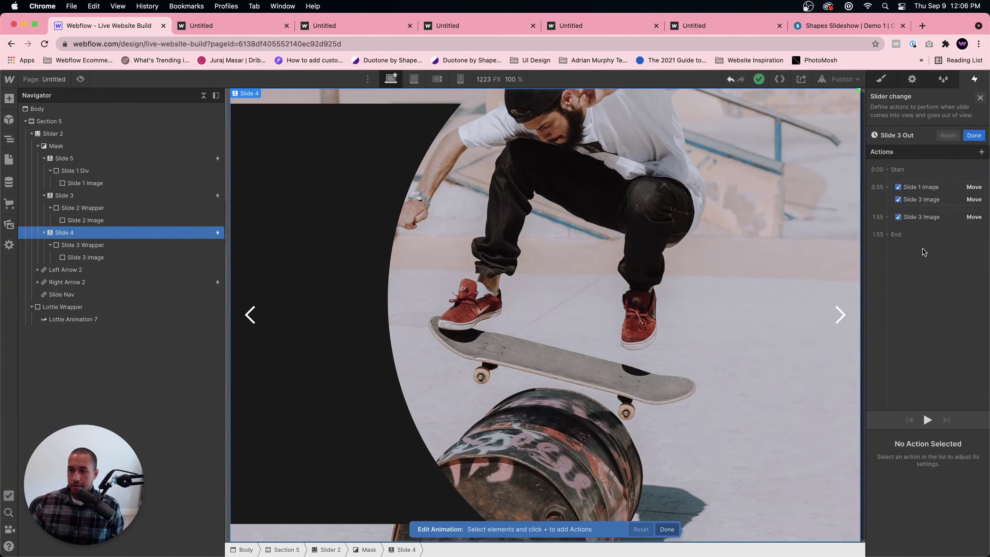
click(922, 159)
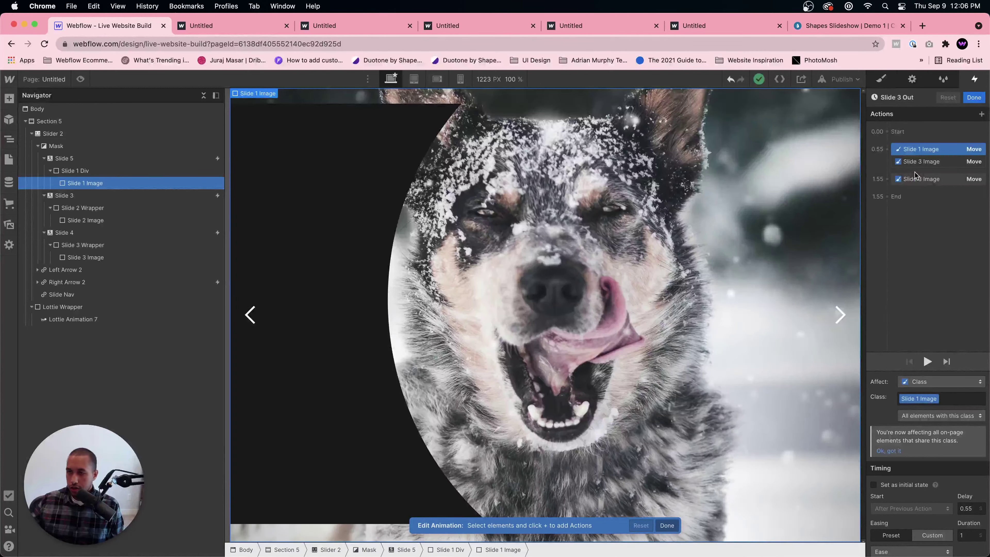
click(920, 161)
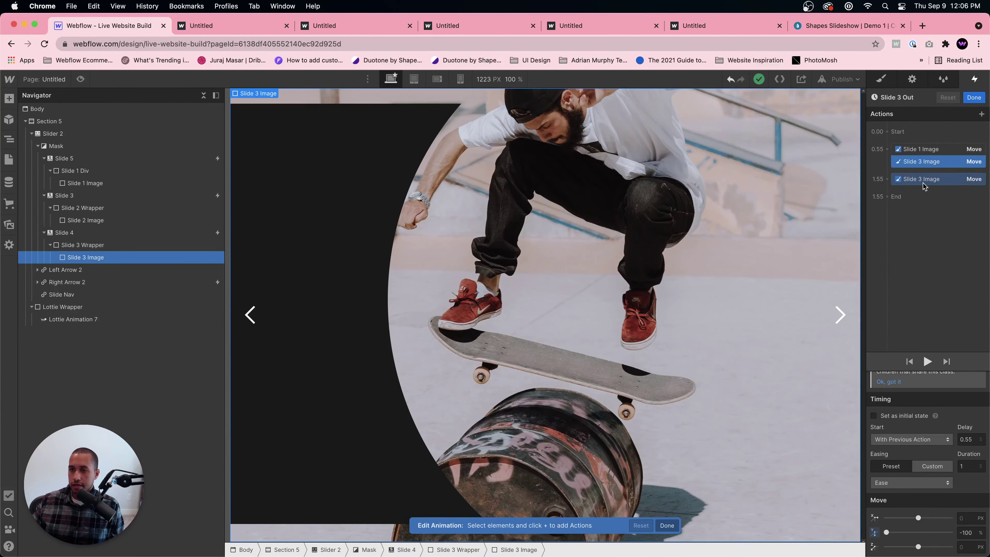
drag(923, 183, 918, 199)
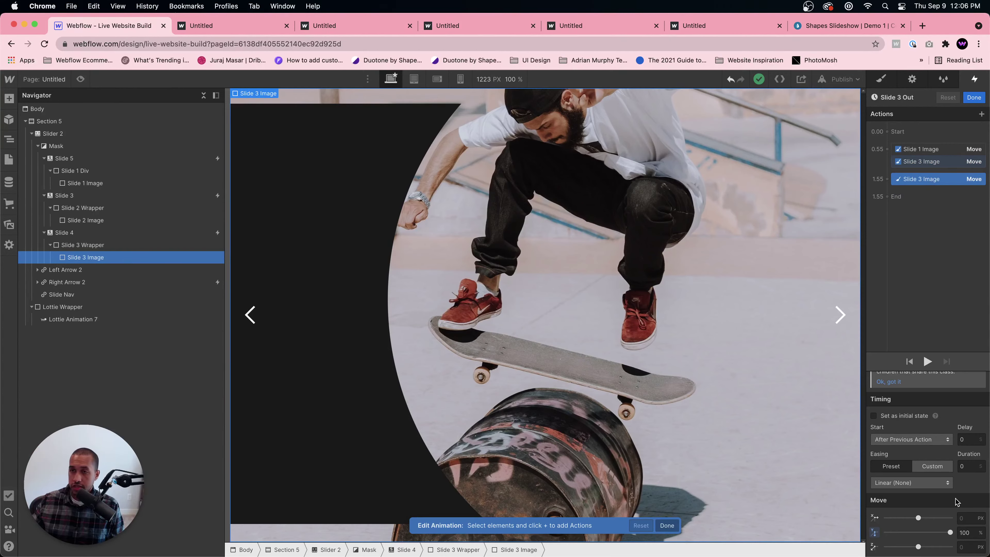
click(974, 99)
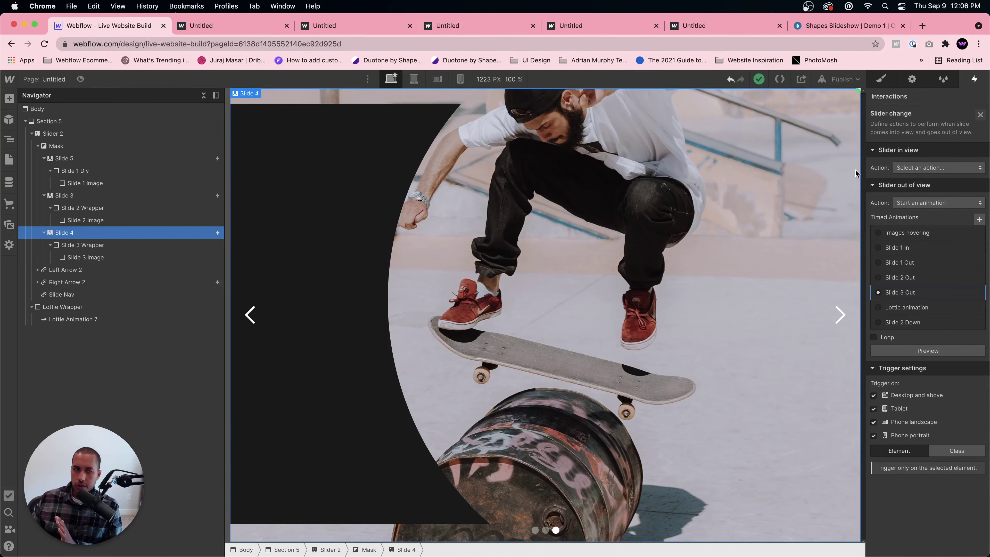
- Examine the Lottie animation actions on Right Arrow 2's mouse click trigger, including their timing and Lottie frames, and close the animation
click(136, 281)
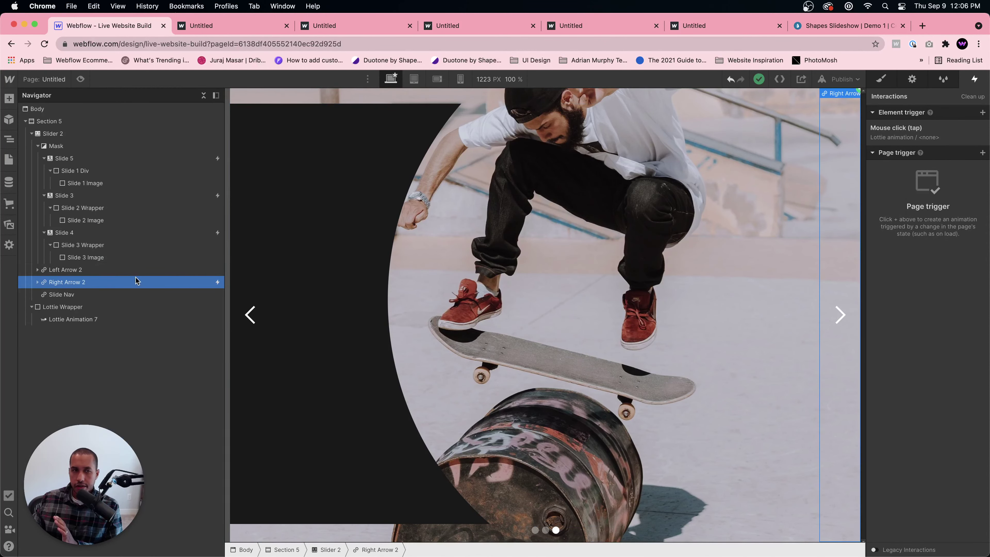
click(896, 128)
click(917, 276)
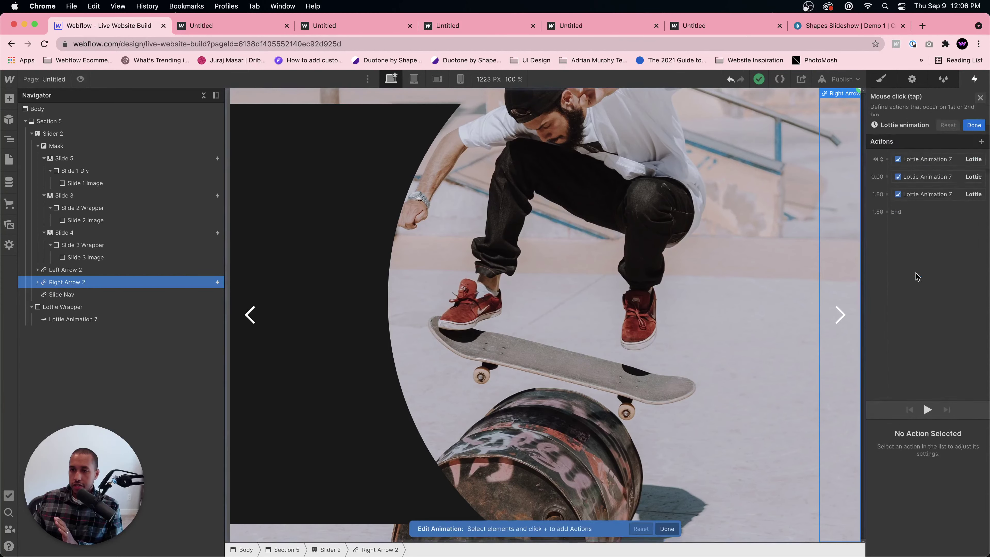
click(926, 149)
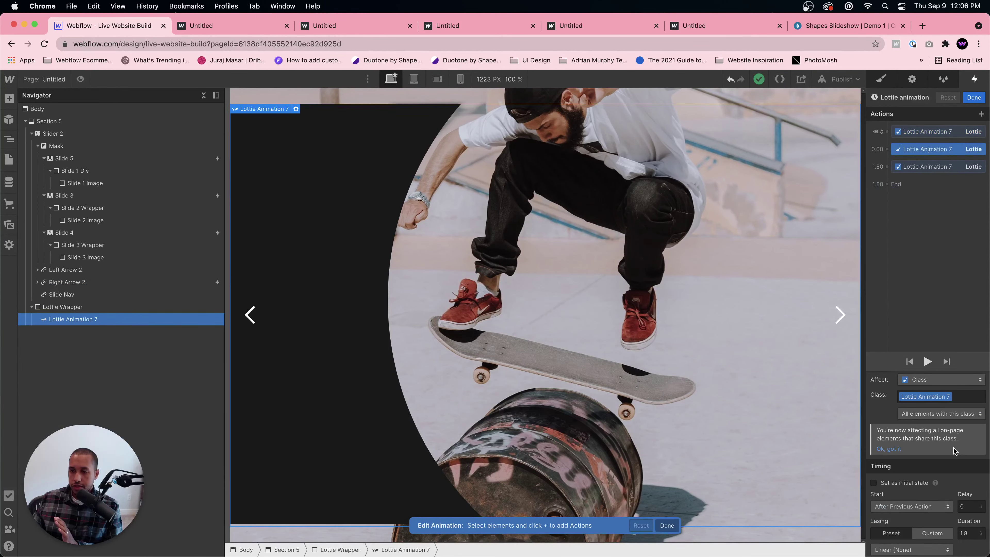
scroll(953, 450, down, 1)
click(939, 167)
scroll(939, 550, down, 3)
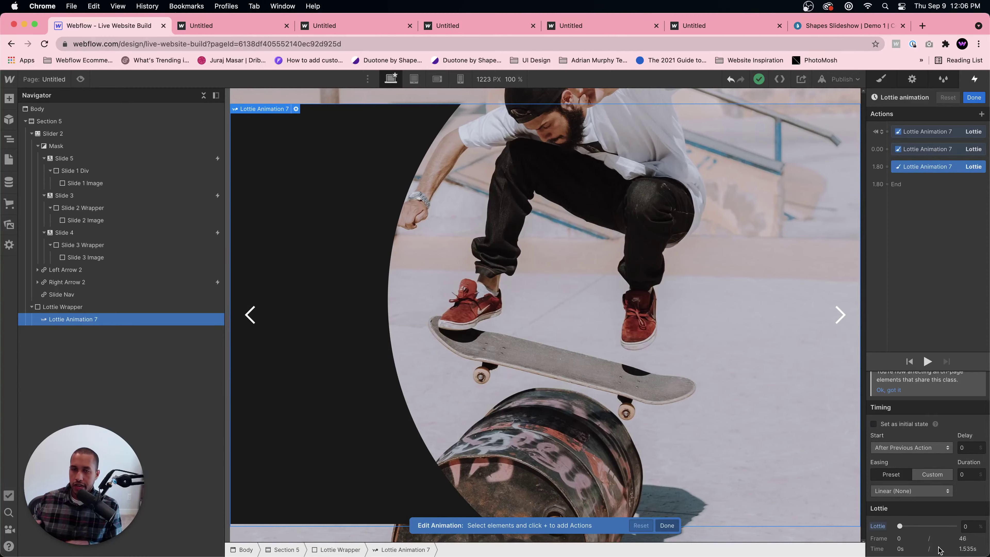
click(974, 98)
- Preview the slider's transition to the next slide with a 1 ms duration, and restore the duration to 0 ms
click(912, 79)
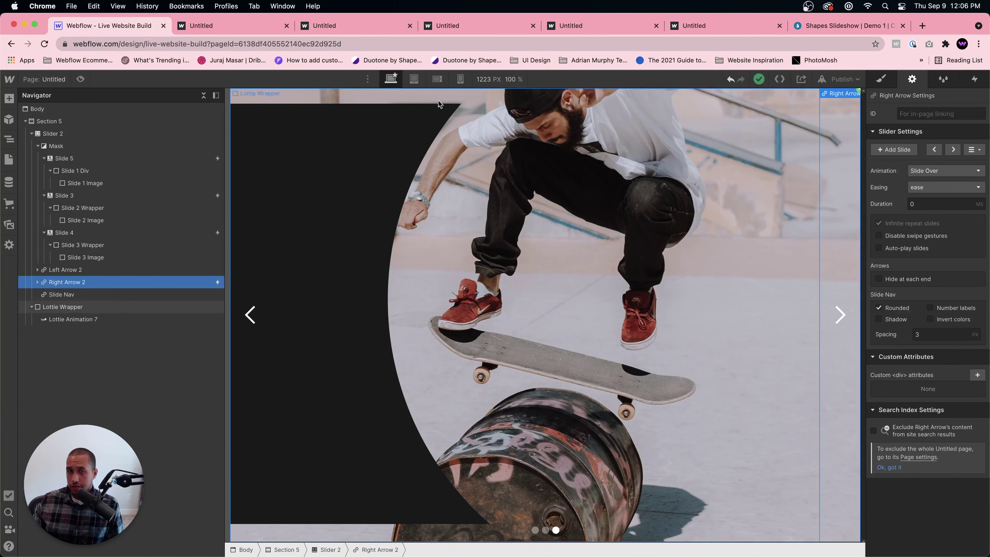
click(139, 158)
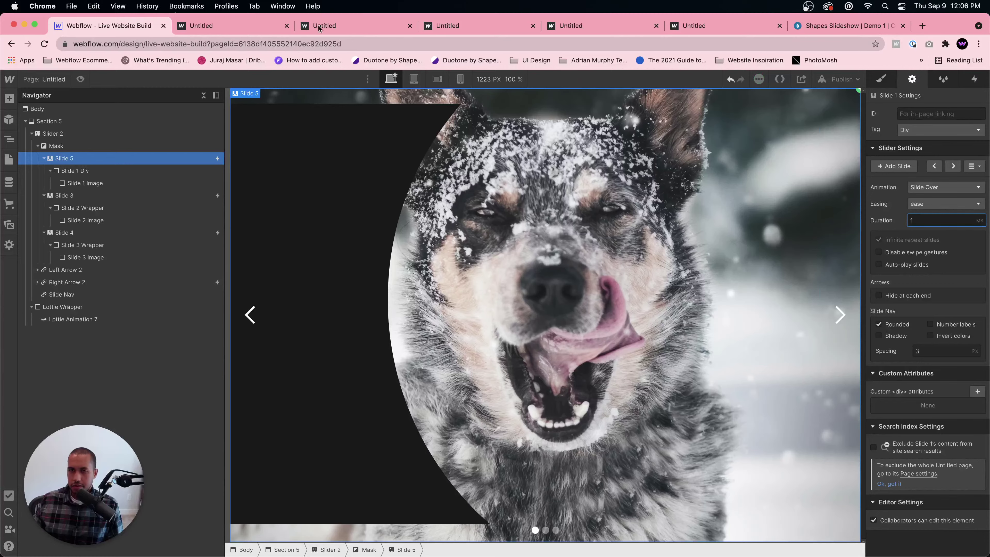
click(81, 79)
click(957, 320)
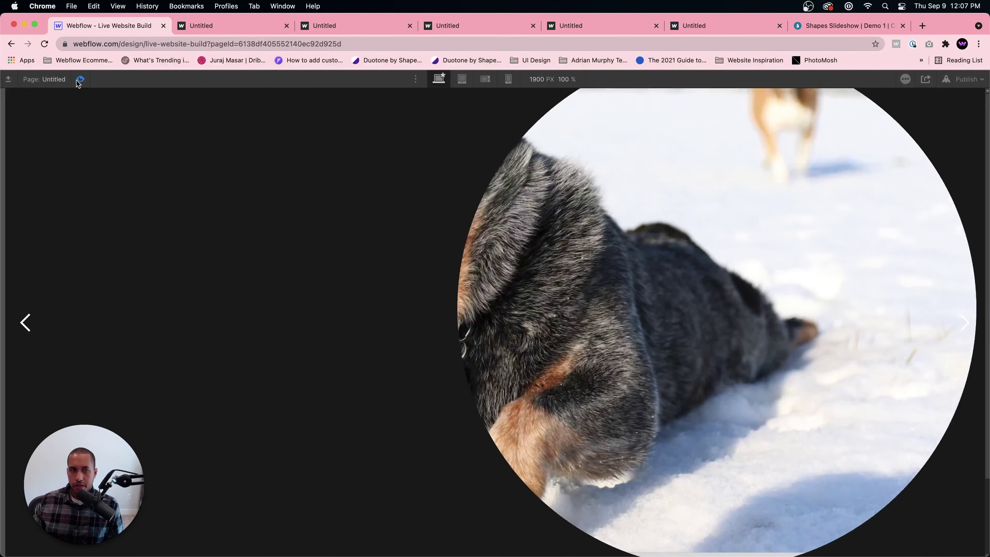
click(80, 79)
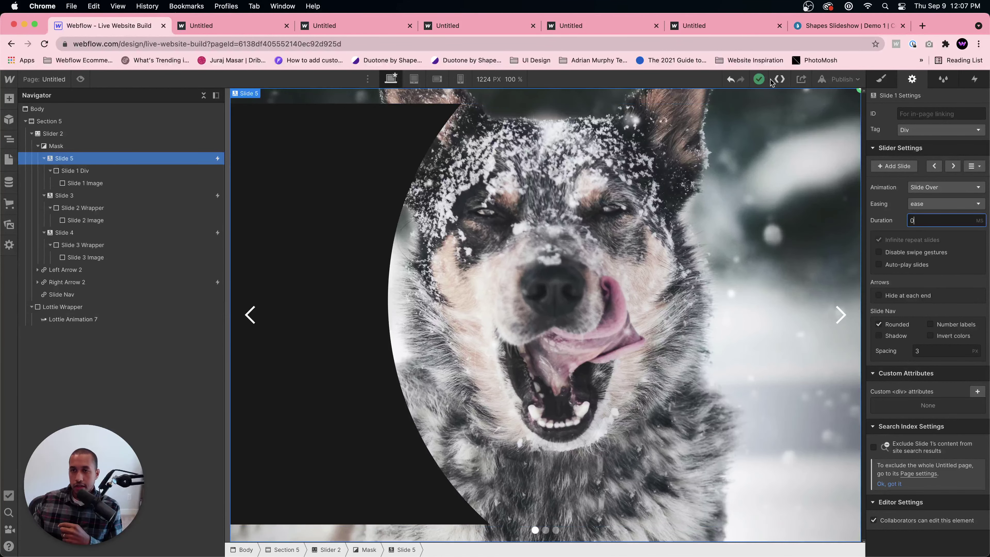
- Open the published page on live-website-build.webflow.io and advance the slider repeatedly to check the circular mask transition
click(836, 80)
click(834, 119)
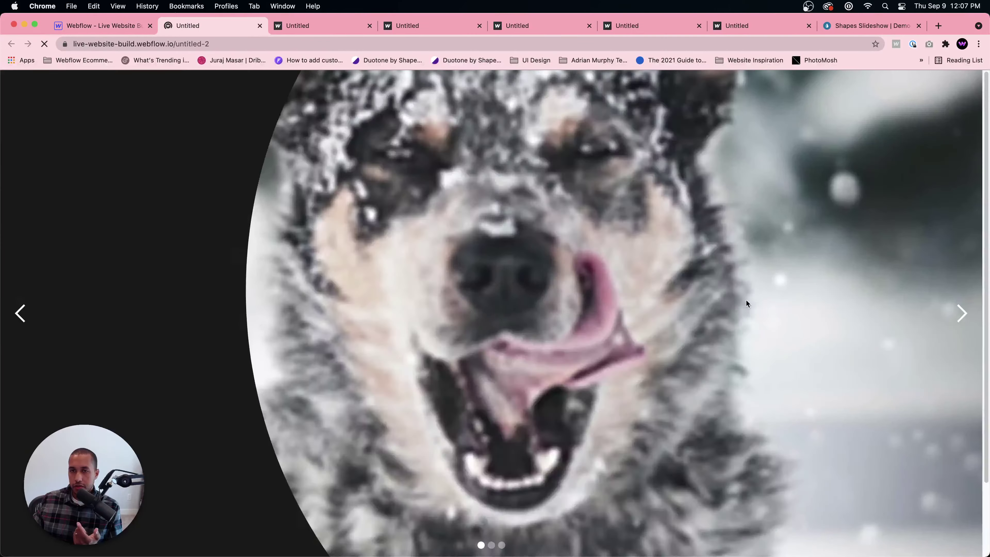
click(958, 317)
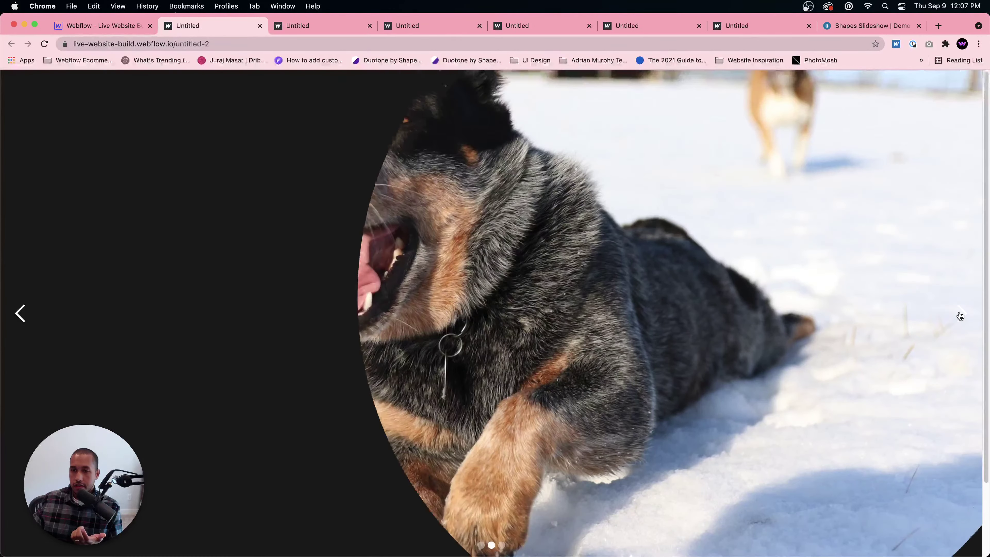
click(959, 315)
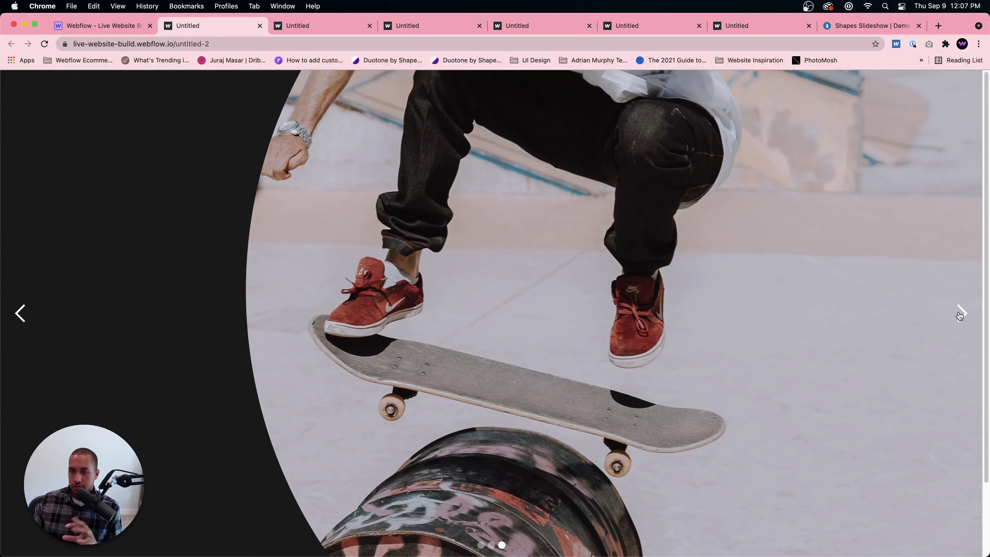
click(960, 316)
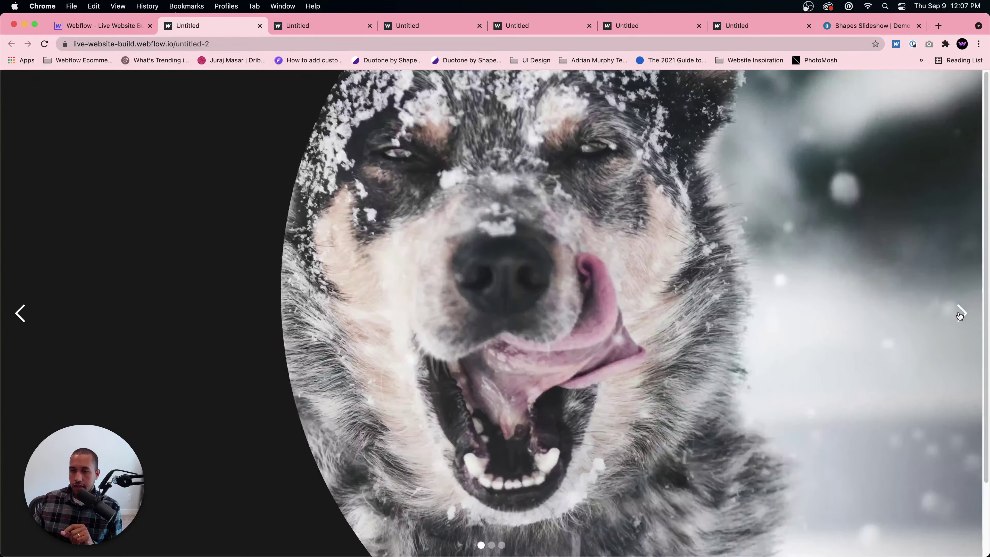
click(960, 316)
click(959, 316)
click(959, 316)
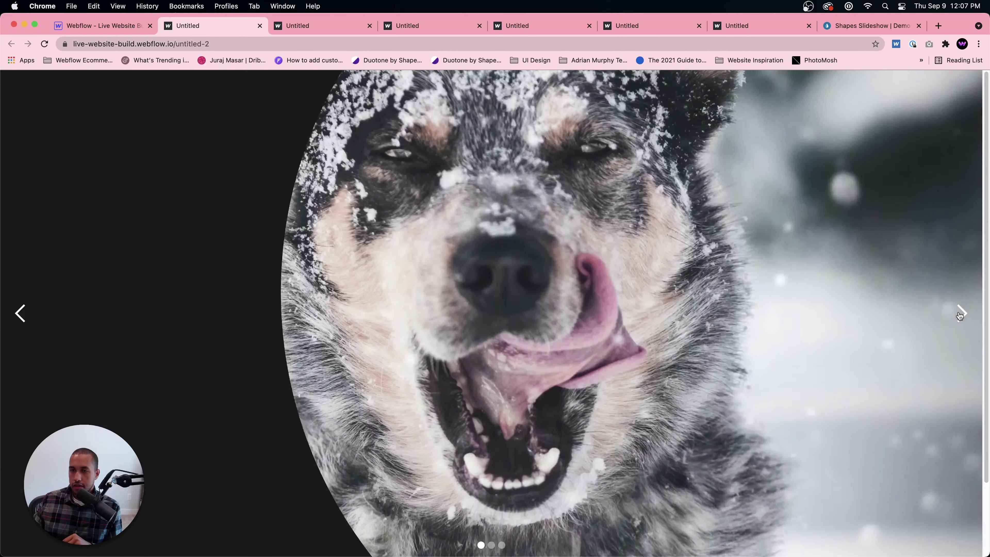
click(959, 316)
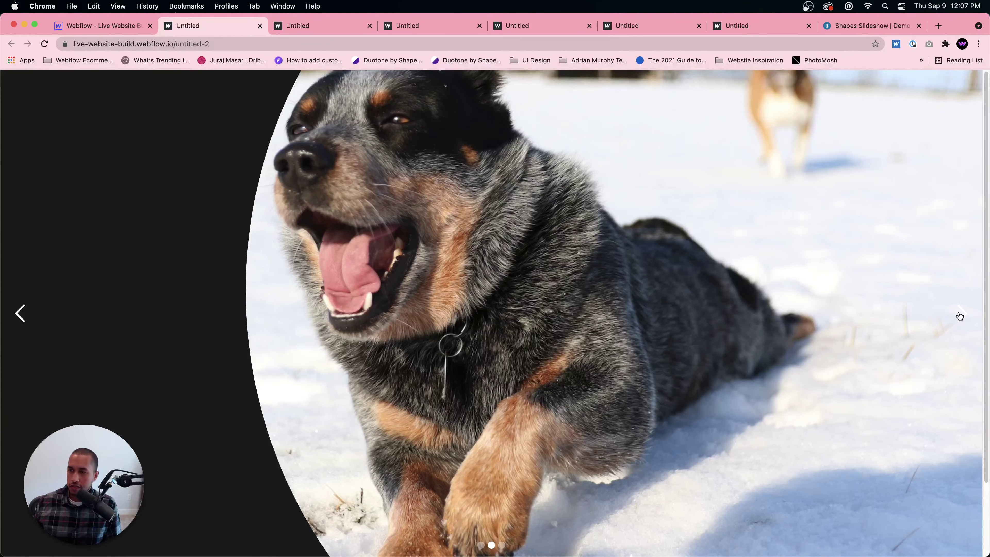
click(959, 314)
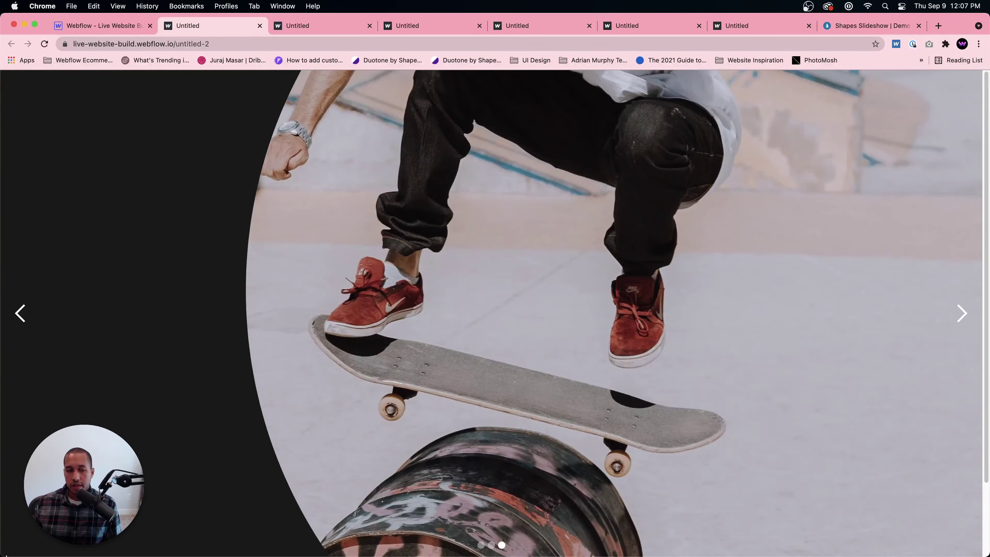
- Shrink the browser window to a narrow mobile width, check the transition to the next slide, and restore the window to full size
drag(3, 550, 756, 507)
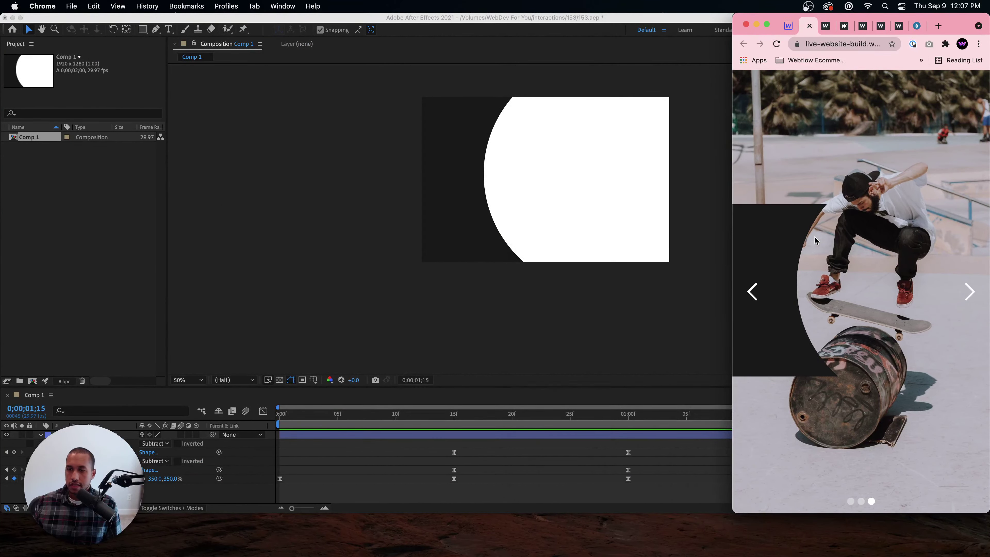
click(970, 291)
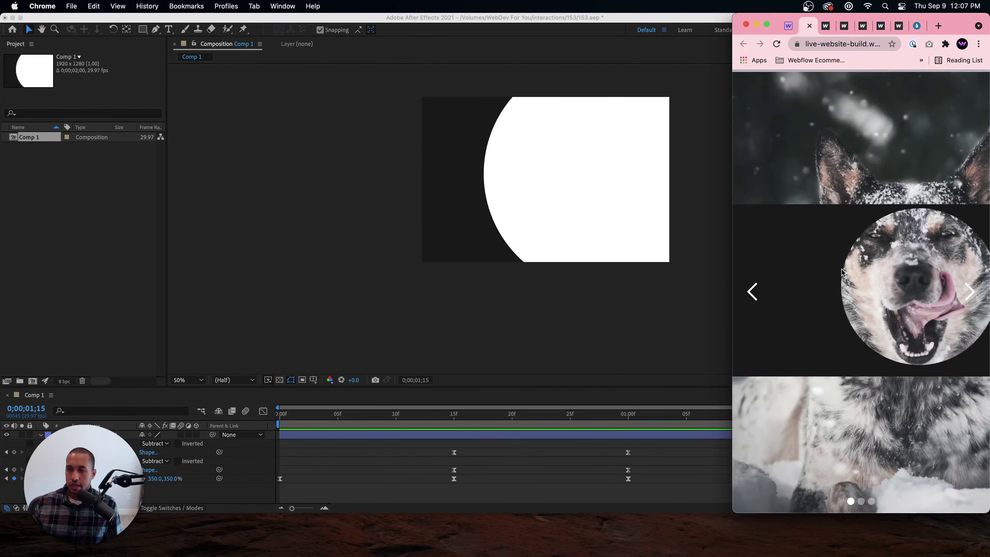
drag(735, 509, 1, 555)
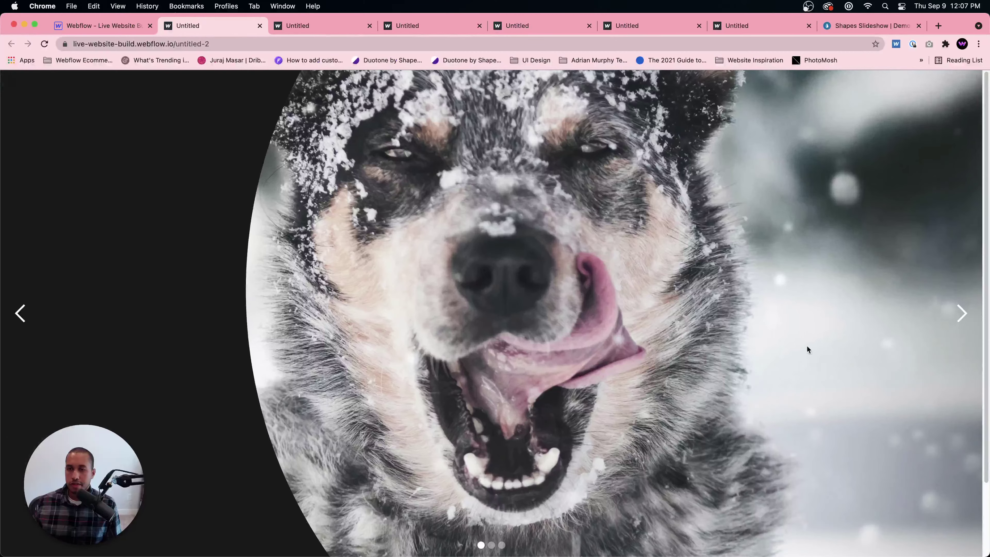
- Advance the published slider through all three slides at full window width
click(963, 328)
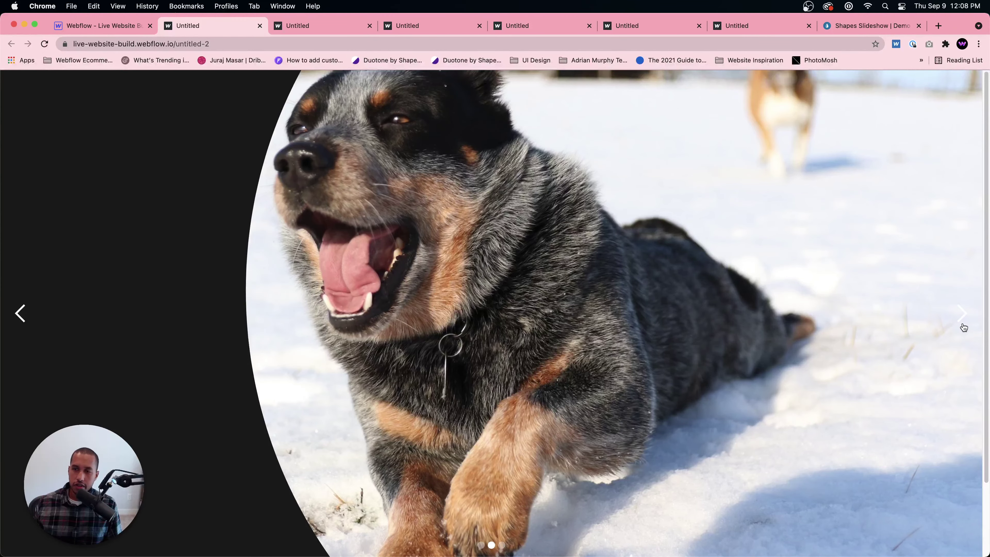
click(963, 320)
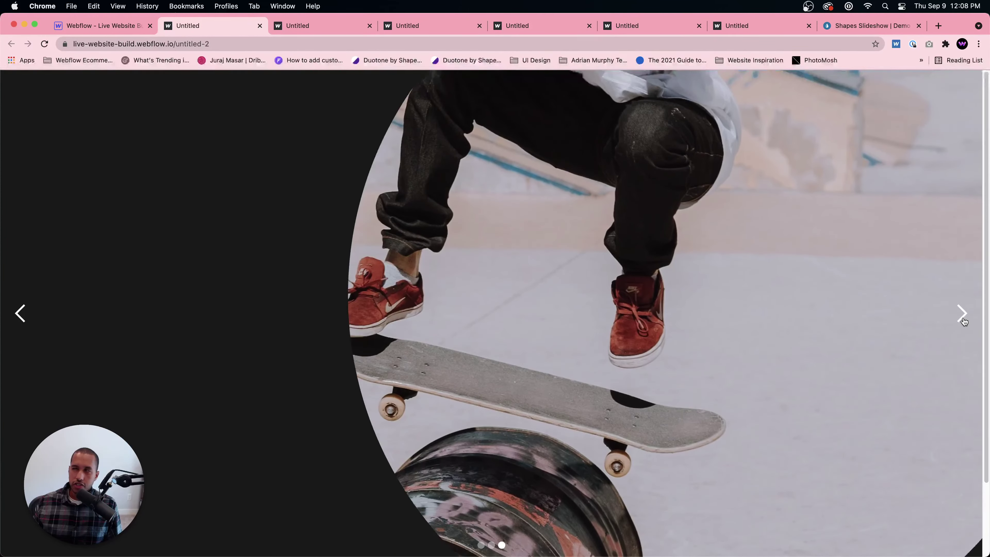
click(962, 314)
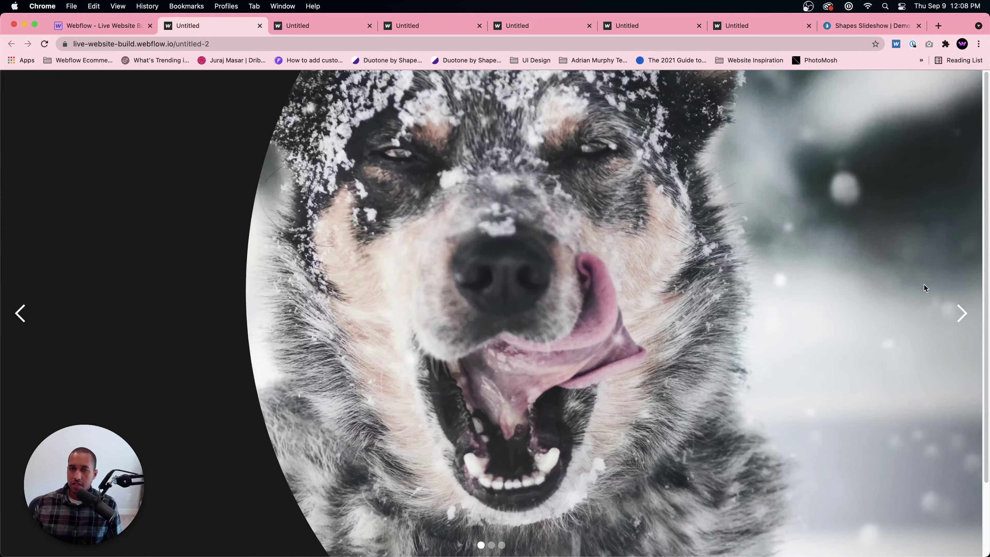
- Examine the Shapes Slideshow reference demo's circular transition at narrow and full browser width by advancing its slides
click(853, 26)
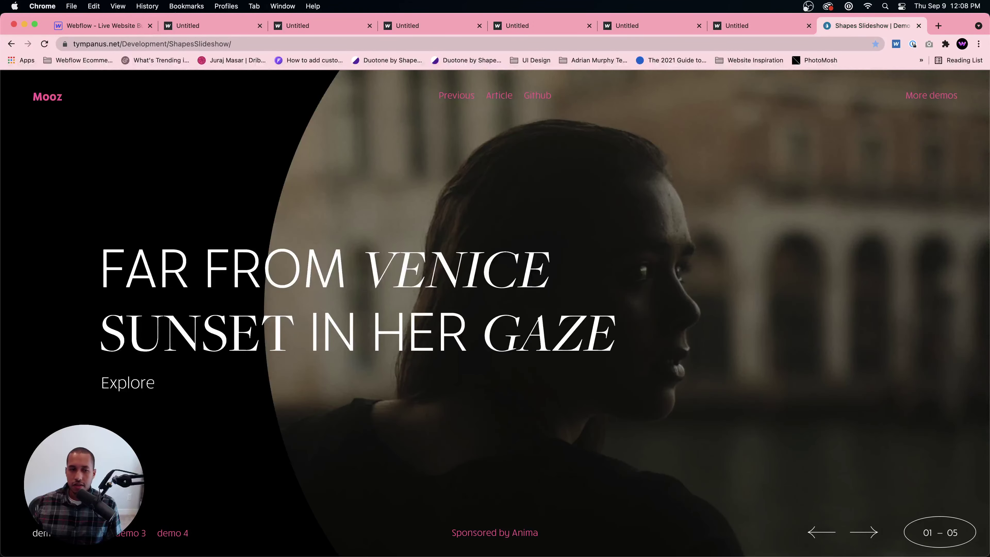
mouse_move(495, 555)
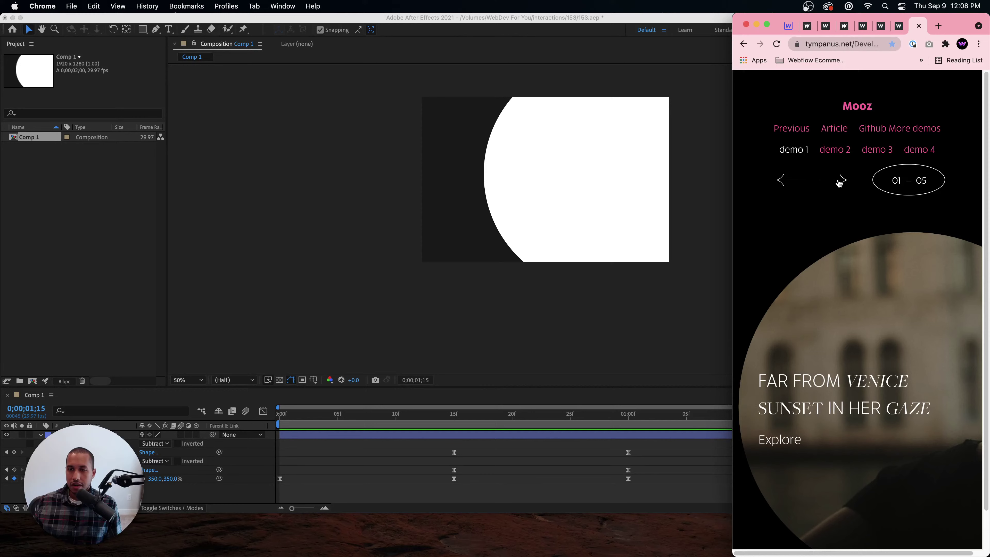
click(837, 182)
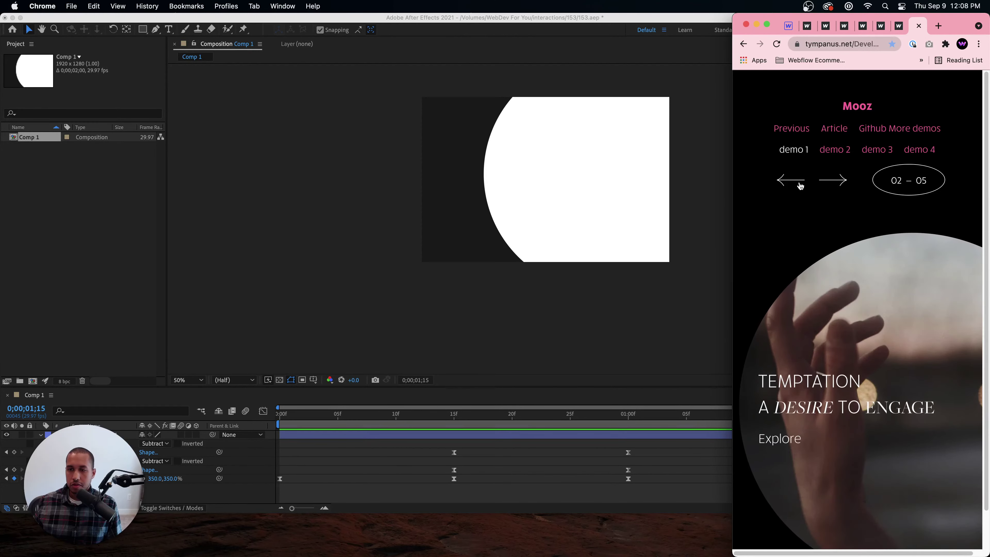
drag(731, 248, 2, 250)
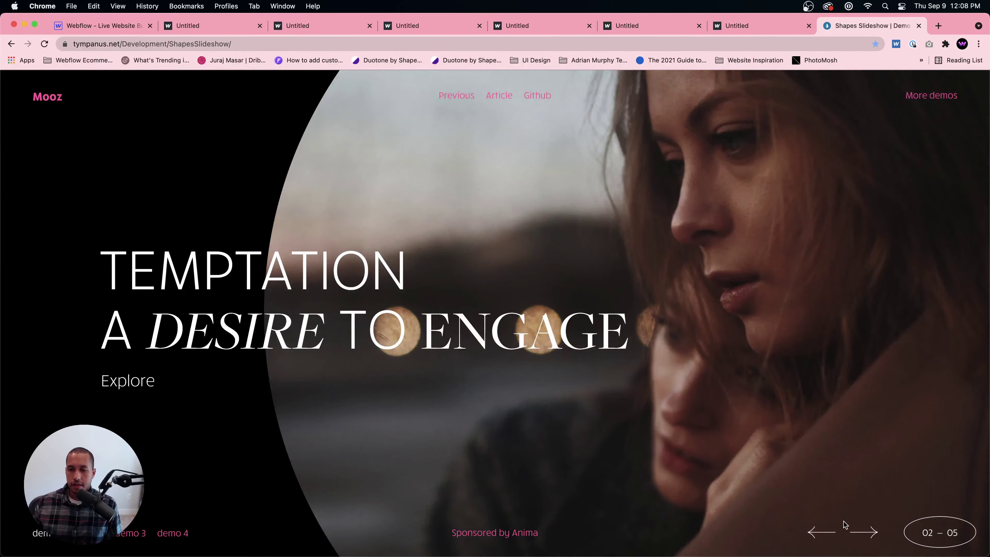
click(861, 526)
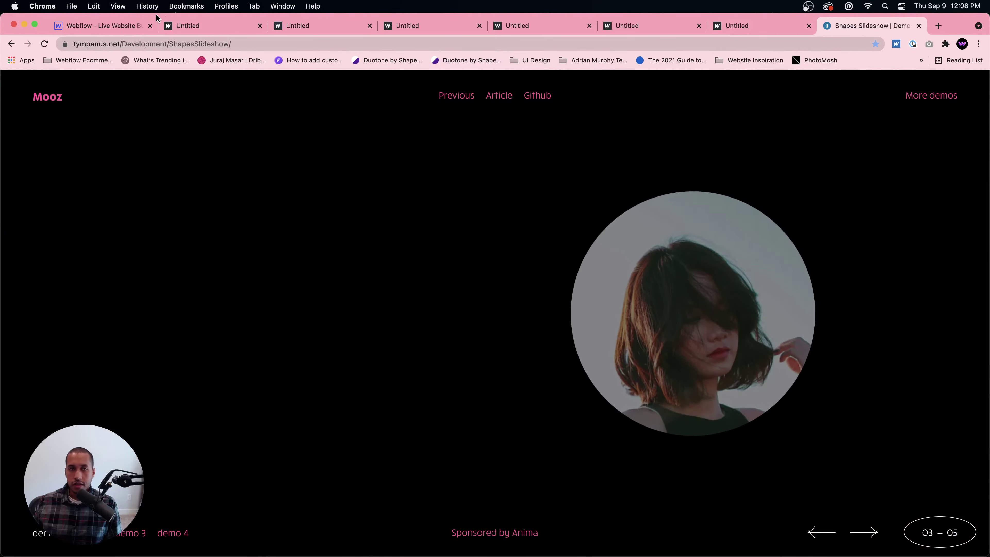
- Return to the published Webflow page and advance the slider repeatedly through its three slides to compare the circular transition
click(186, 26)
click(958, 313)
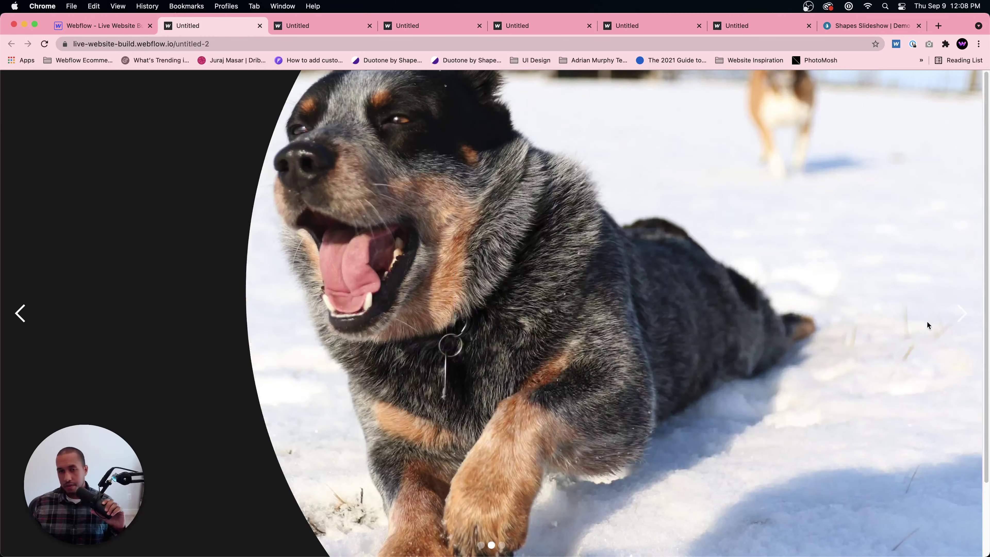
click(949, 317)
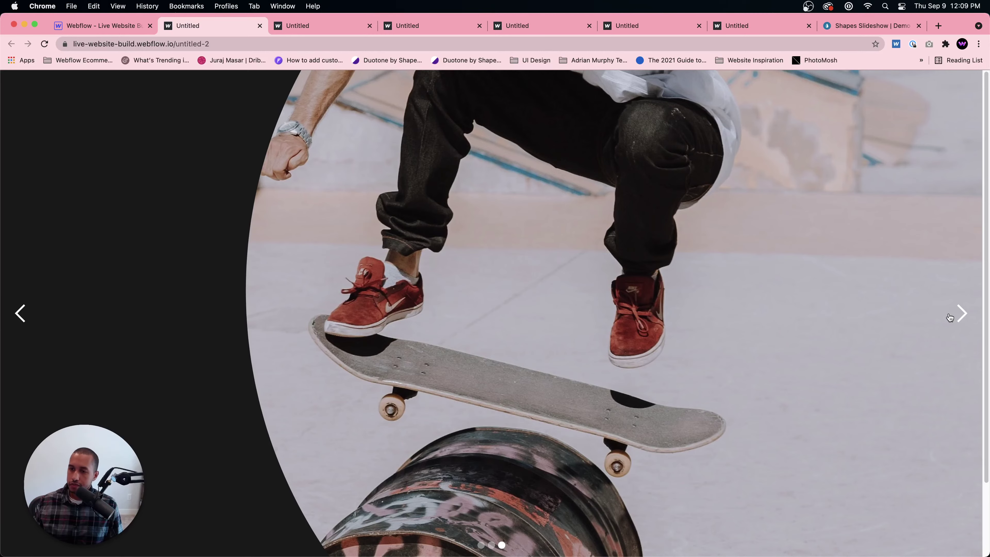
click(949, 317)
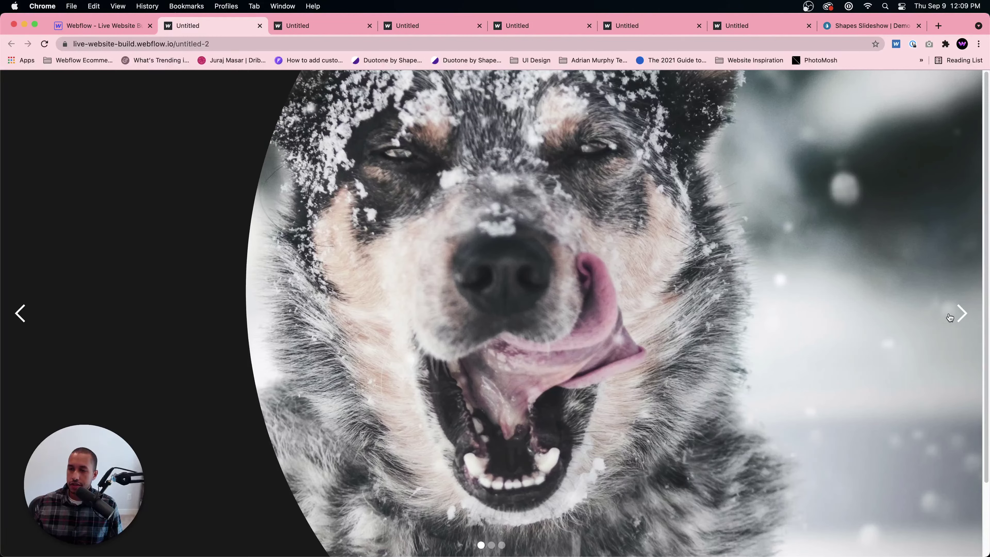
click(950, 317)
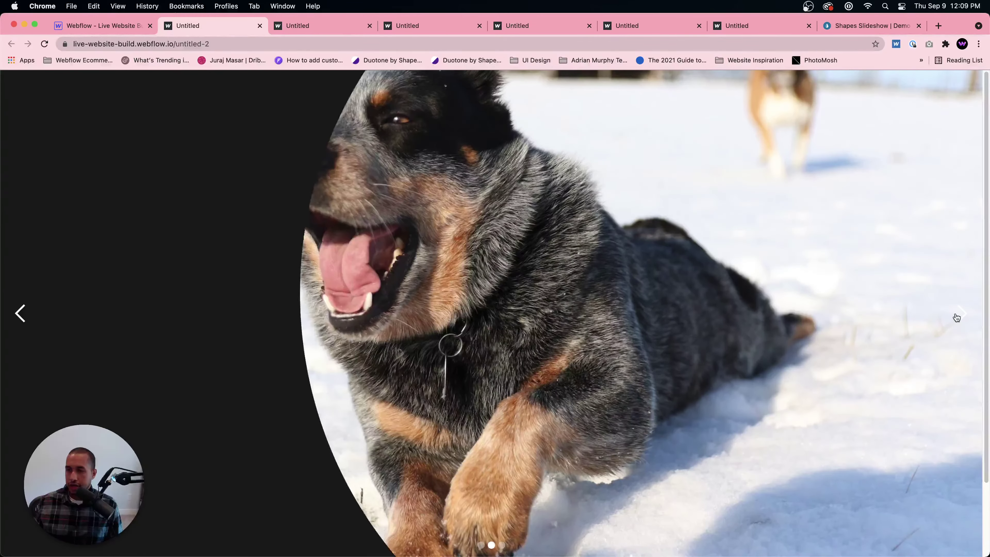
click(957, 317)
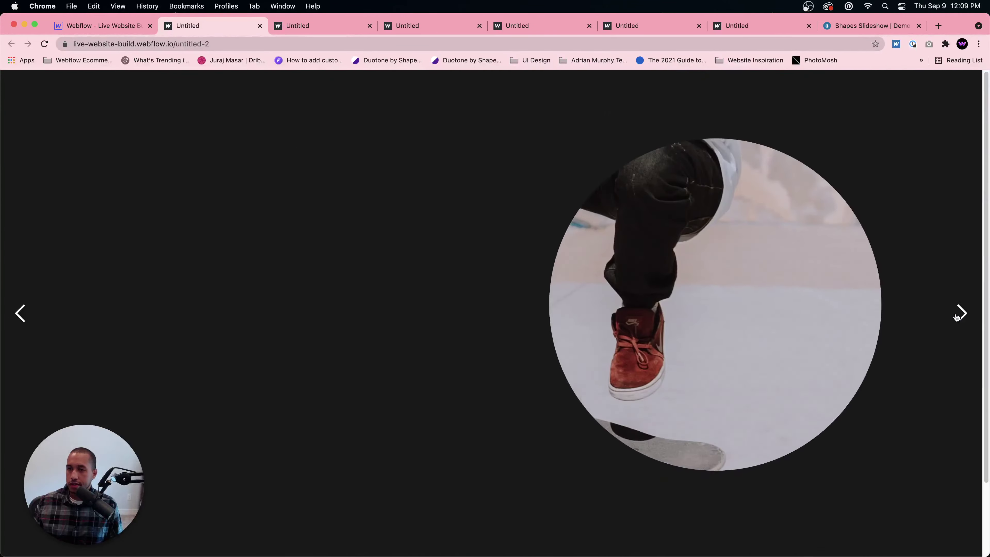
click(958, 316)
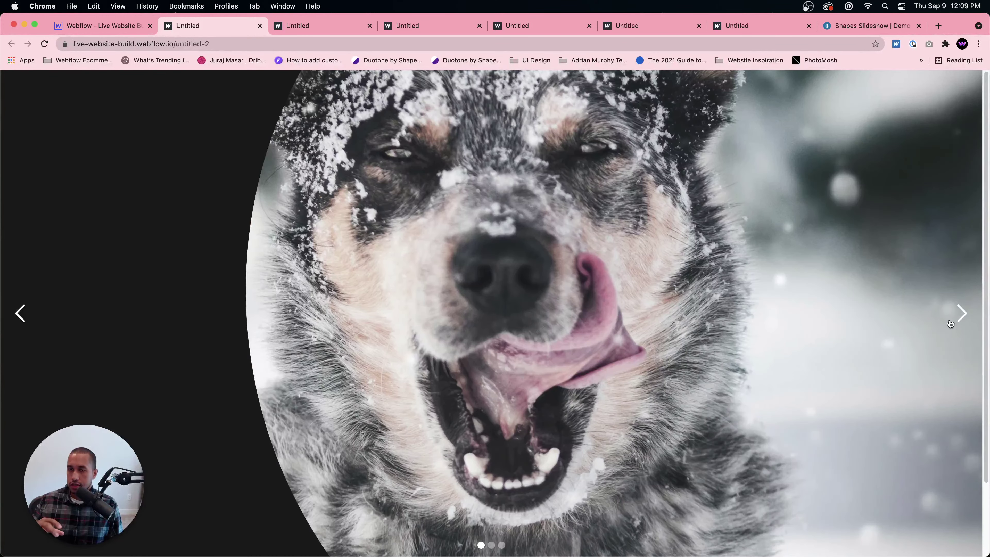
click(951, 323)
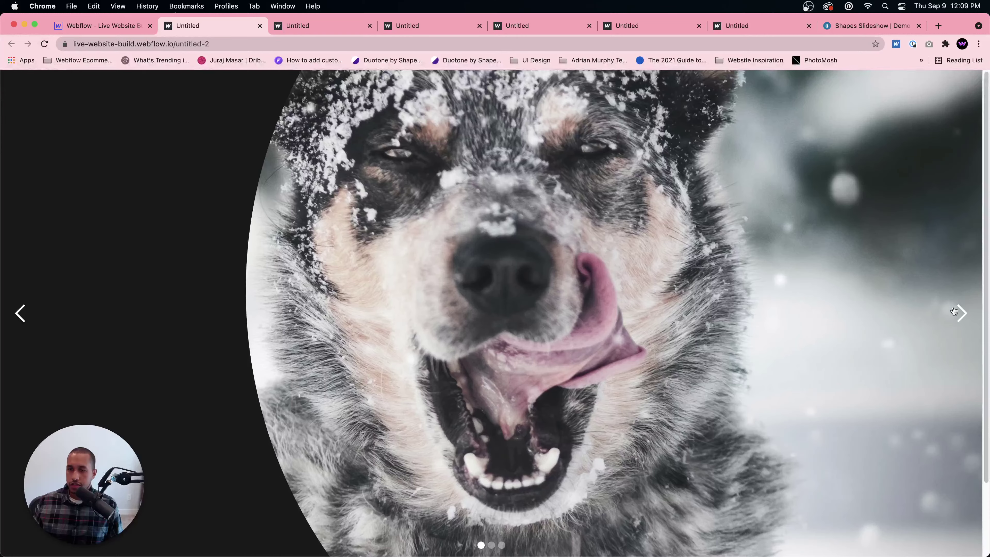
click(969, 313)
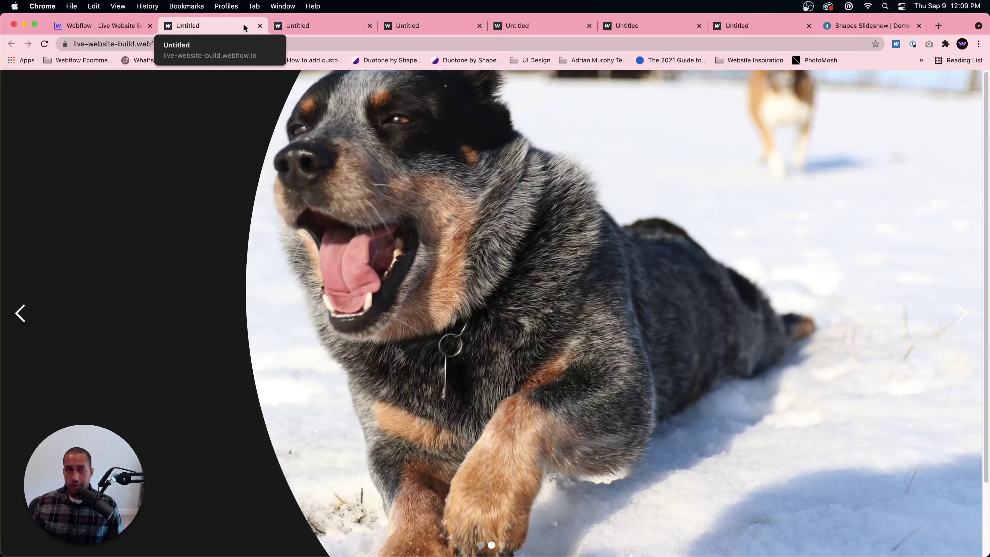
- Load figma.com in the published page's browser tab
click(237, 44)
text(figm)
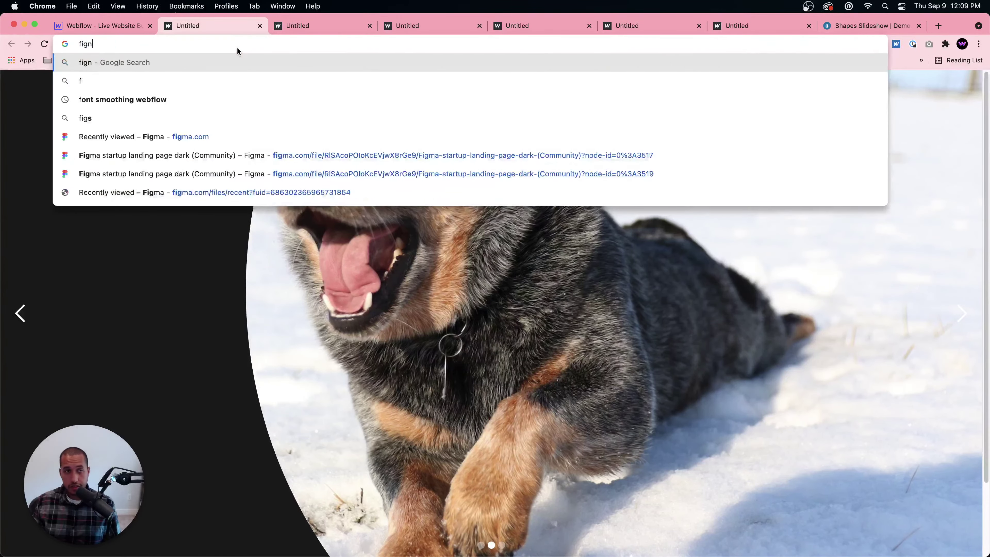
key(BackSpace)
text(ma)
key(Return)
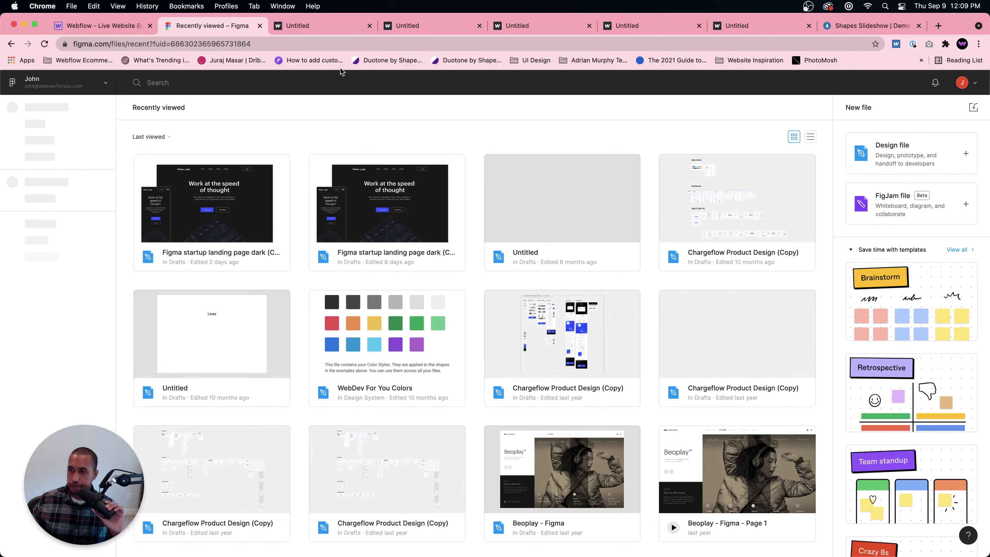
- Switch to After Effects, scrub Comp 1's circle mask animation up to the keyframe at 0;00;01;15, and return to the browser
mouse_move(566, 546)
key(super+Tab)
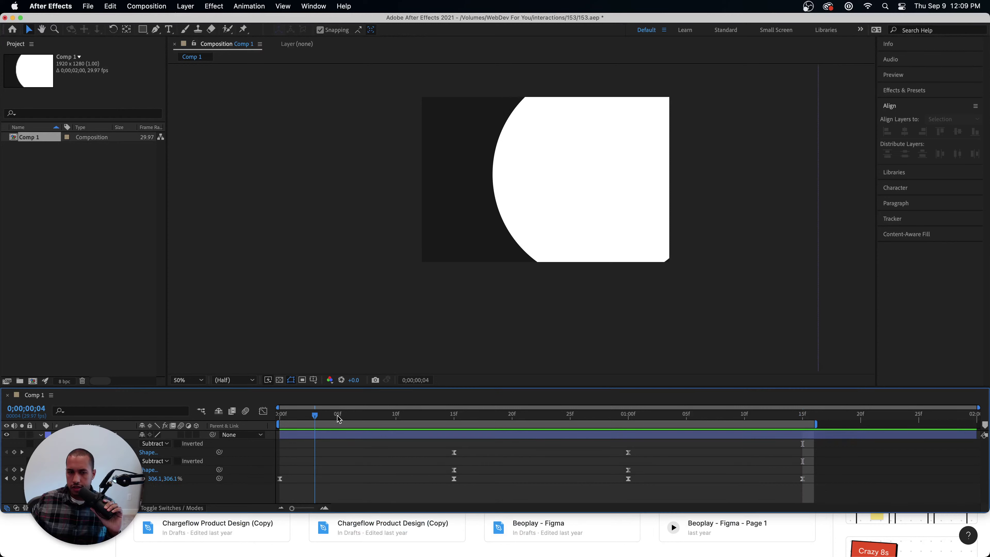
key(space)
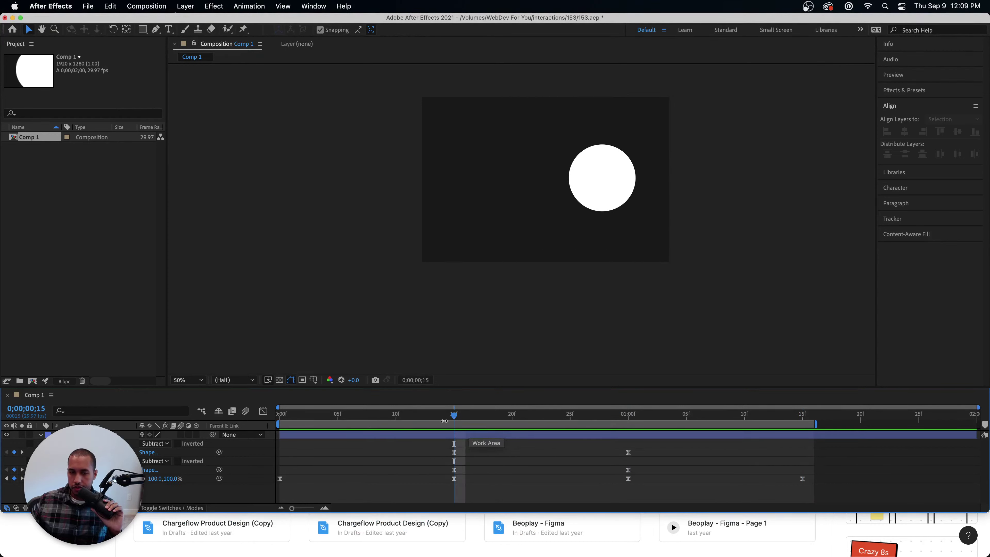
mouse_move(453, 415)
mouse_down()
mouse_move(621, 414)
mouse_move(430, 414)
mouse_move(636, 414)
mouse_move(397, 414)
mouse_move(605, 414)
mouse_move(404, 414)
mouse_move(454, 416)
mouse_up()
drag(698, 415, 802, 416)
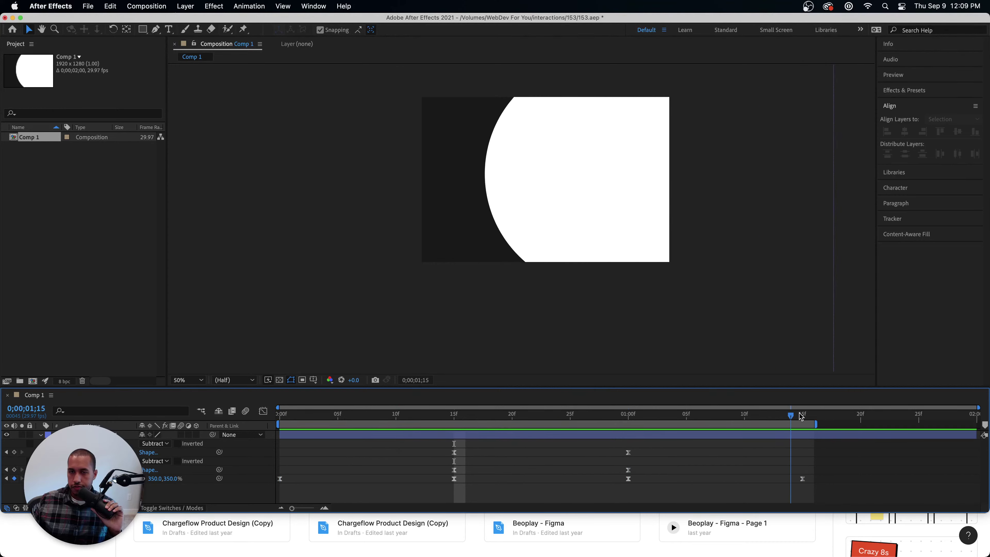
key(super+Tab)
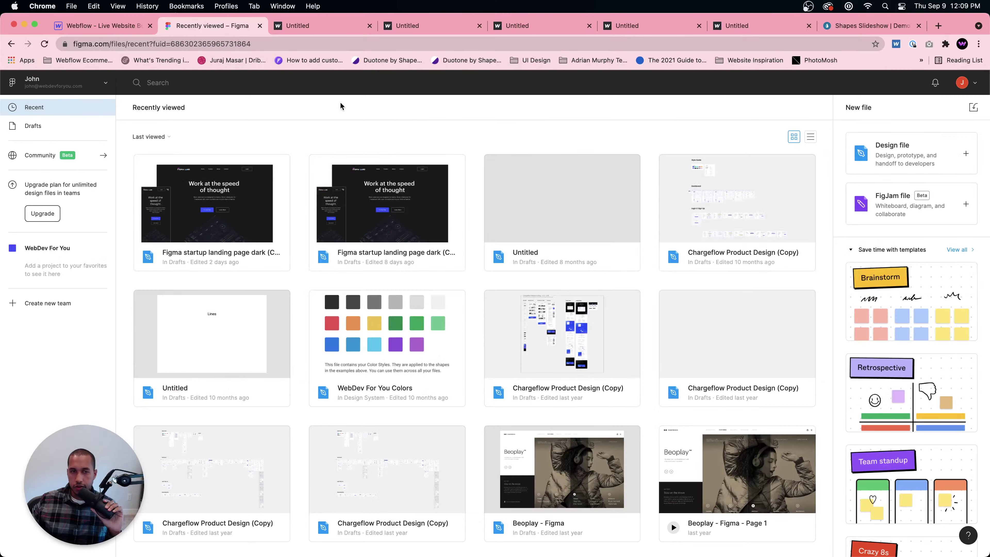
- Open the "Figma startup landing page dark (Community)" file and show its YOUR DESIGN page
double_click(225, 194)
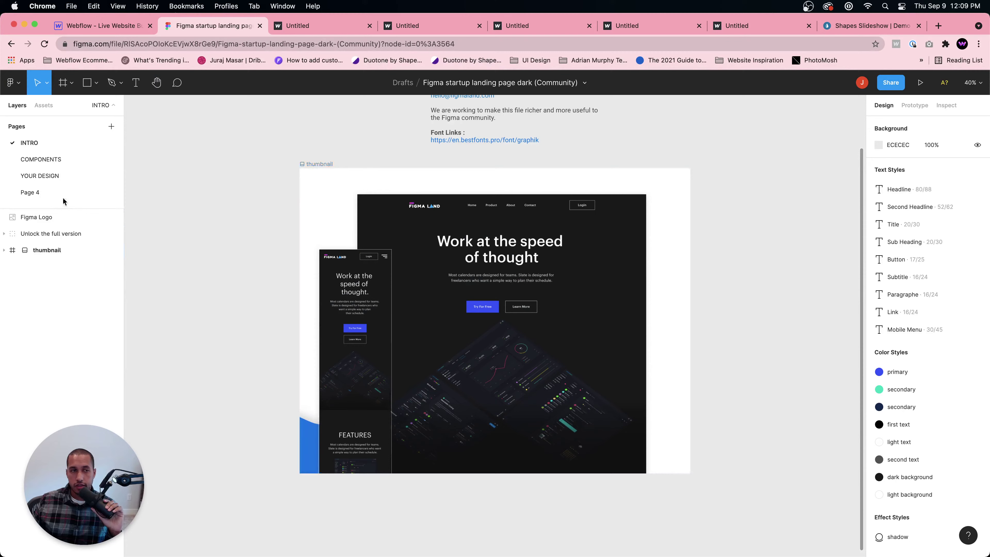
click(55, 160)
click(47, 174)
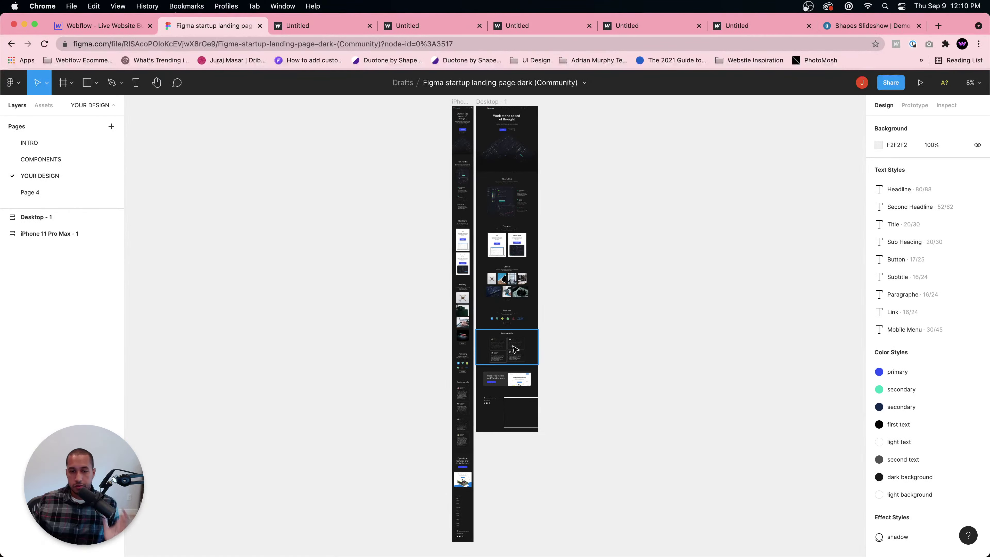
- Find the "OpenType feature and Variable fonts" call-to-action below the desktop design's testimonials and select its dark CTA 8 frame
scroll(515, 348, up, 3)
scroll(514, 345, up, 10)
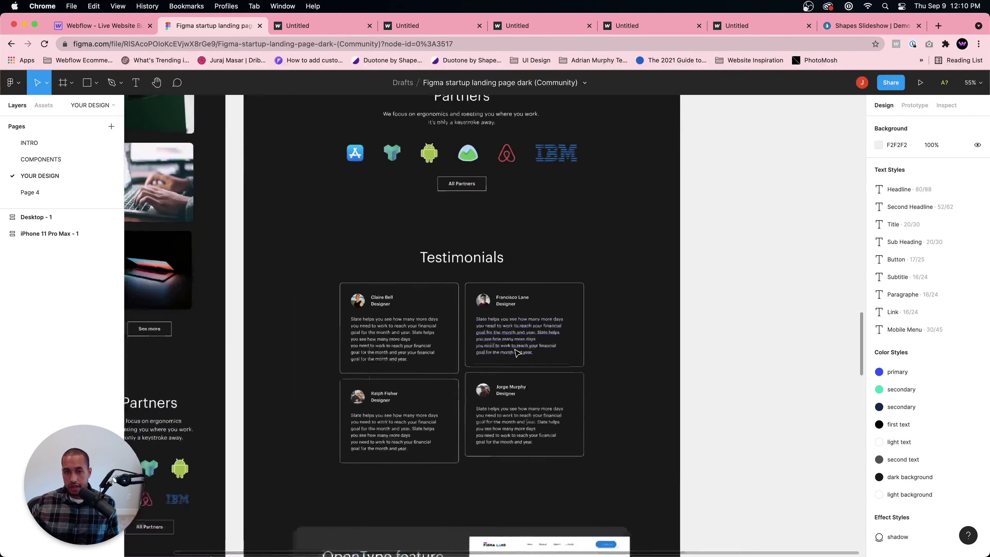
scroll(506, 456, down, 15)
scroll(503, 468, up, 10)
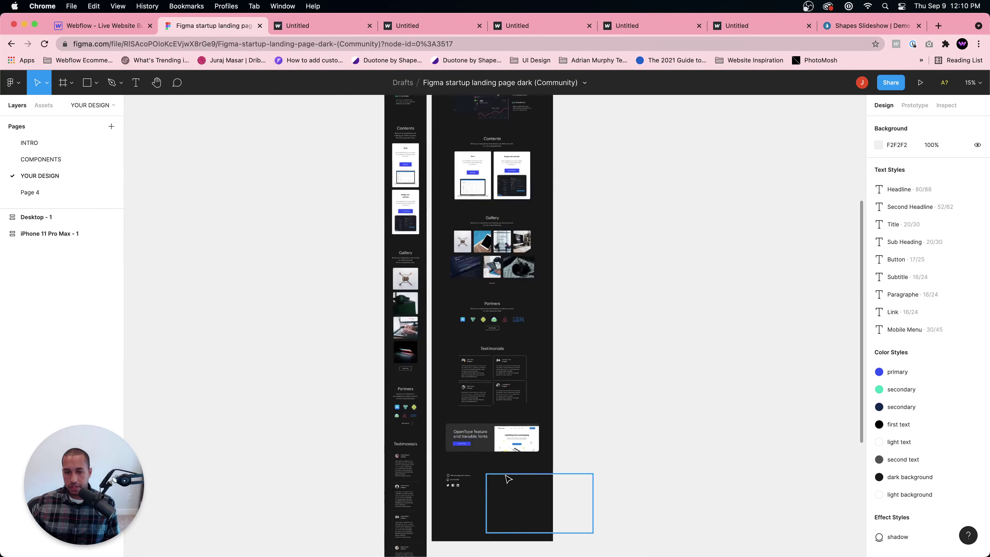
scroll(500, 462, up, 2)
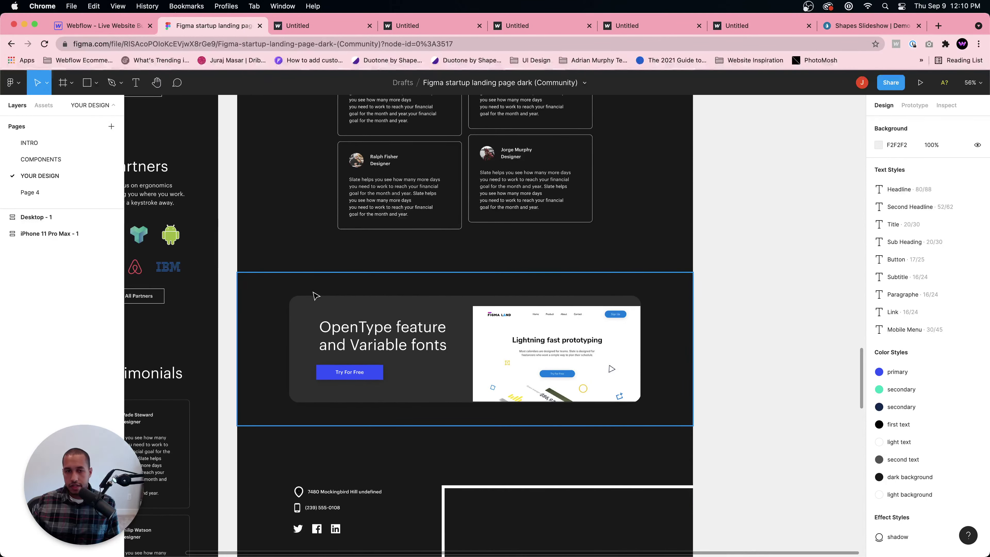
click(327, 293)
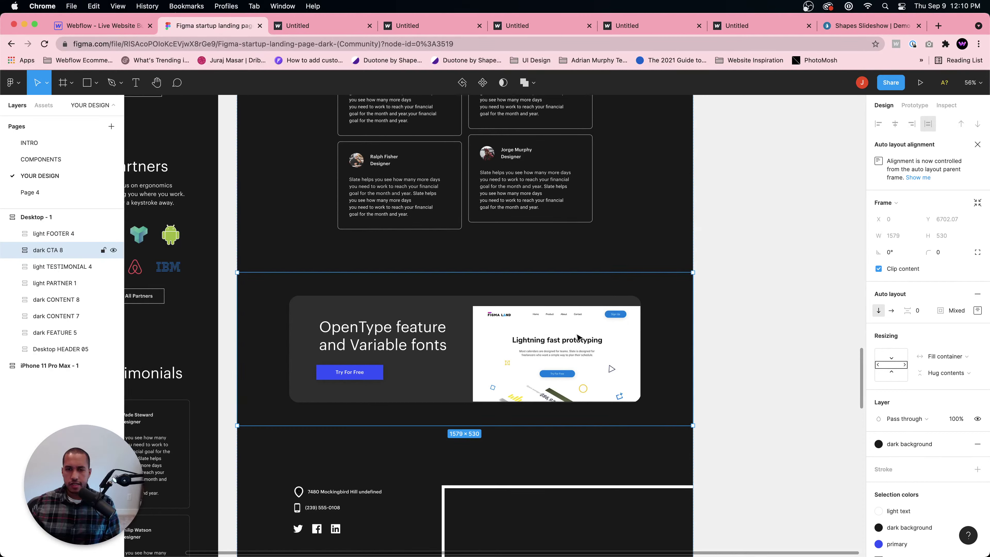
- Switch to the Webflow Designer, open the Home page, and expand the Page Wrapper to inspect the end of the Testimonials Section
click(100, 25)
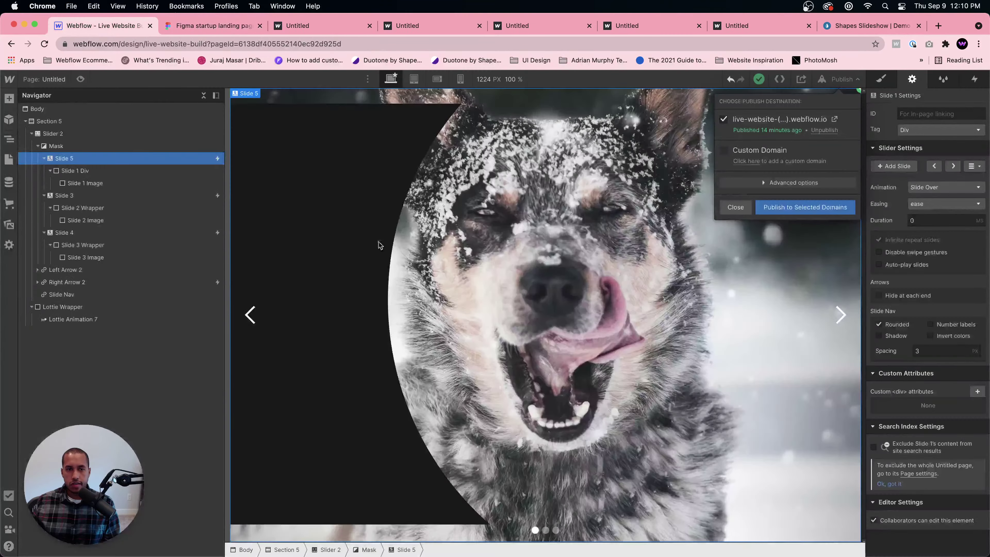
click(9, 159)
click(55, 158)
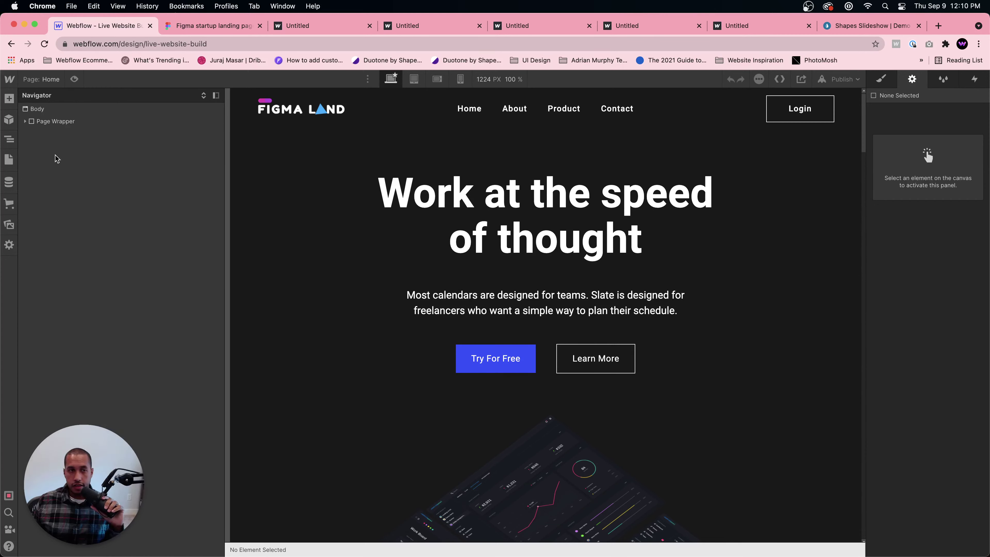
click(24, 121)
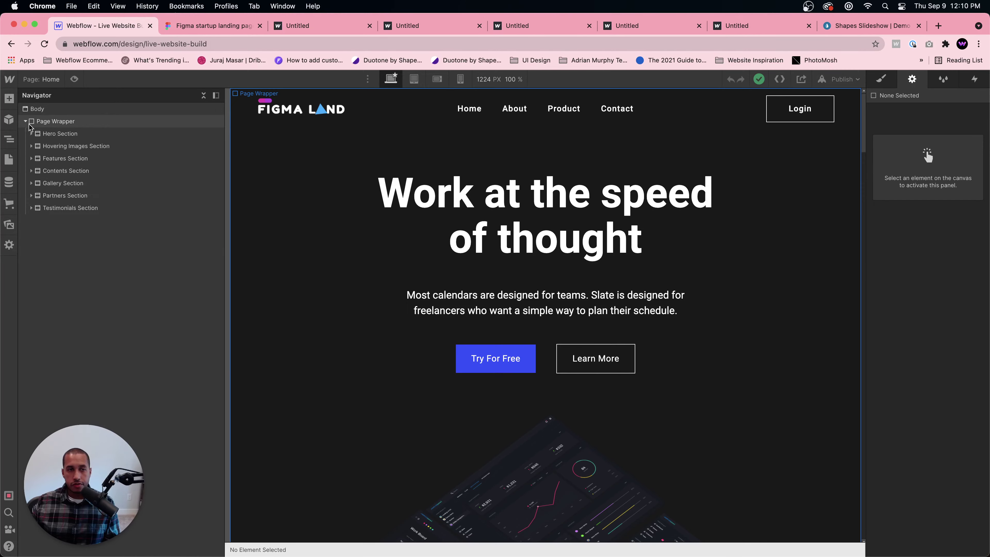
scroll(624, 327, down, 20)
scroll(623, 327, down, 15)
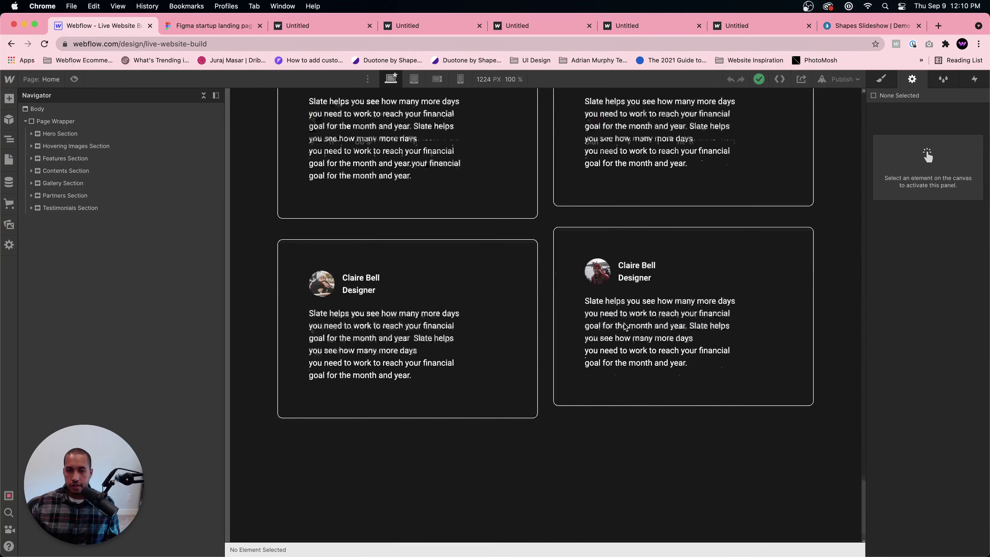
- Recheck the call-to-action design in Figma, and add a Section containing a Div Block at the end of Webflow's Page Wrapper
click(198, 27)
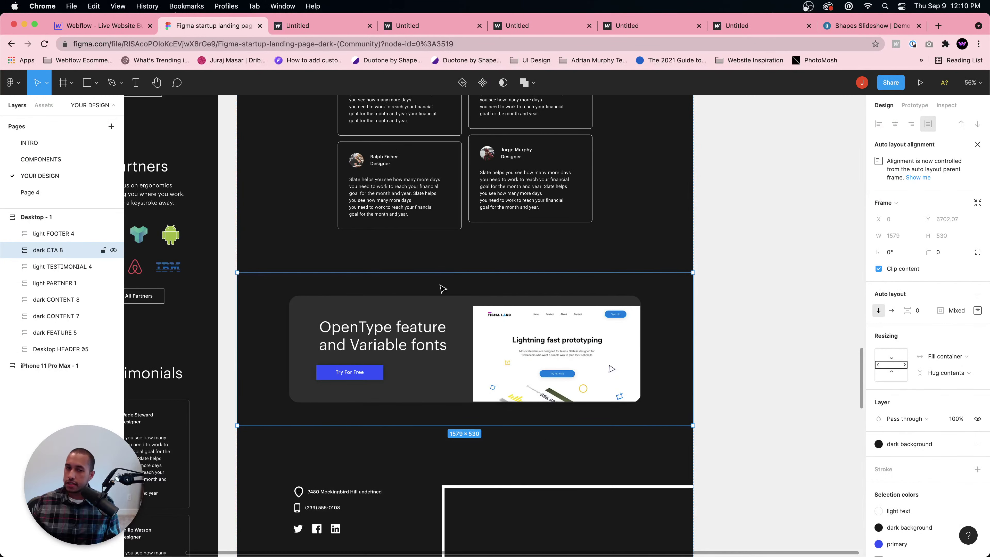
click(101, 25)
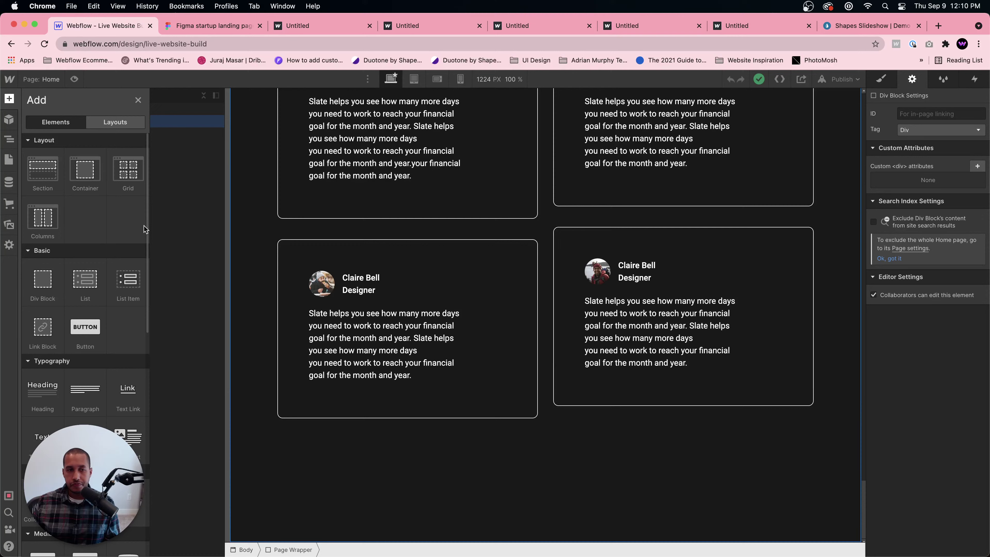
click(43, 194)
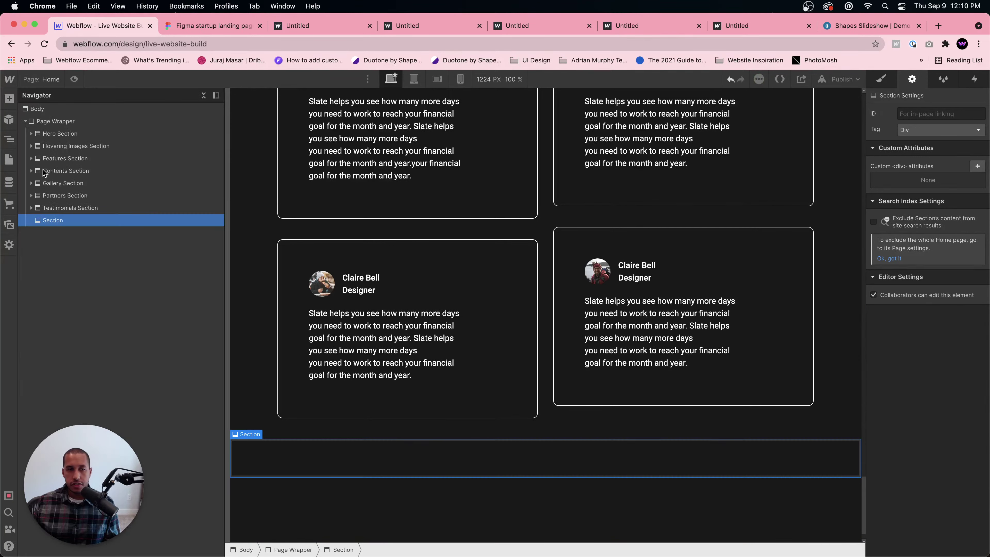
click(9, 98)
click(48, 281)
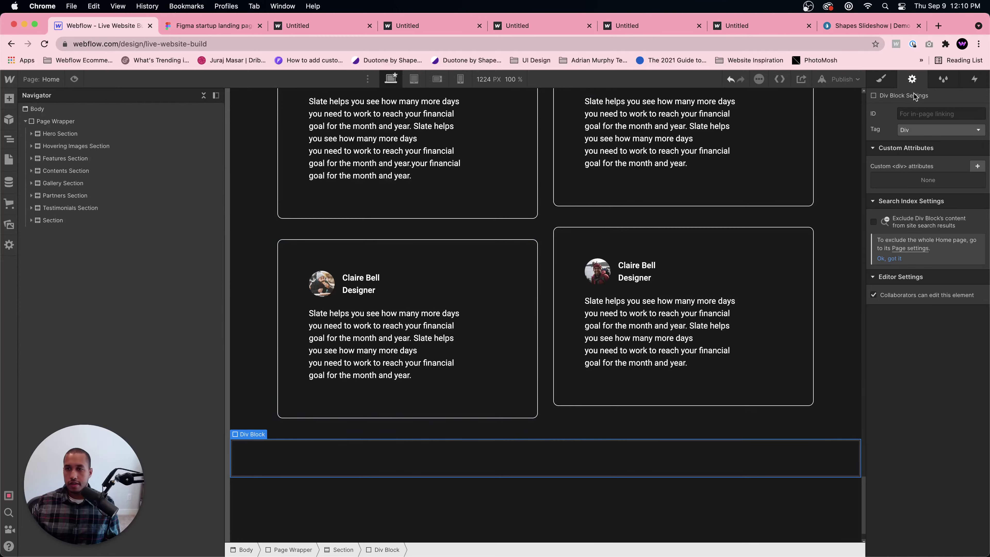
- Apply the existing Container class to the new Div Block and give its parent Section the class CTA Section
click(881, 79)
click(904, 132)
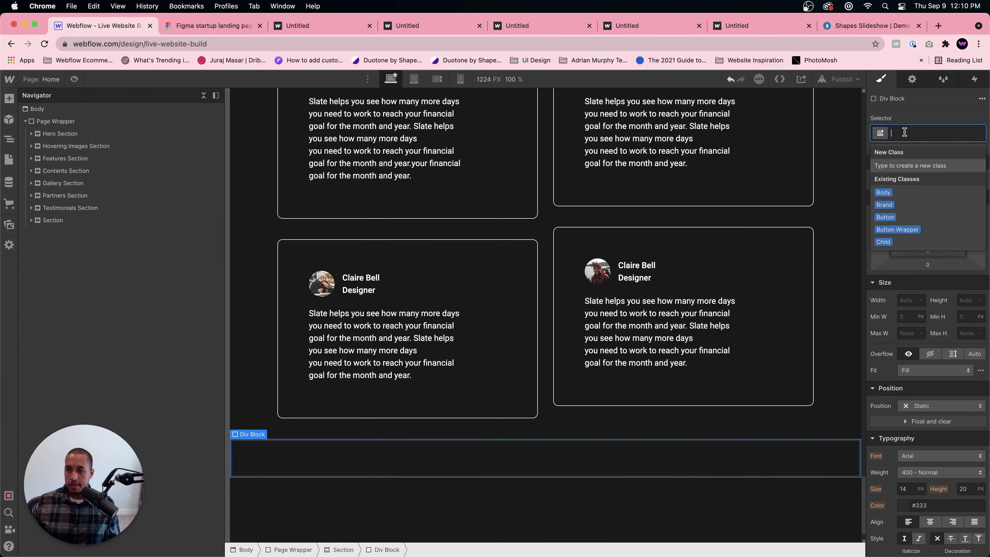
text(Container)
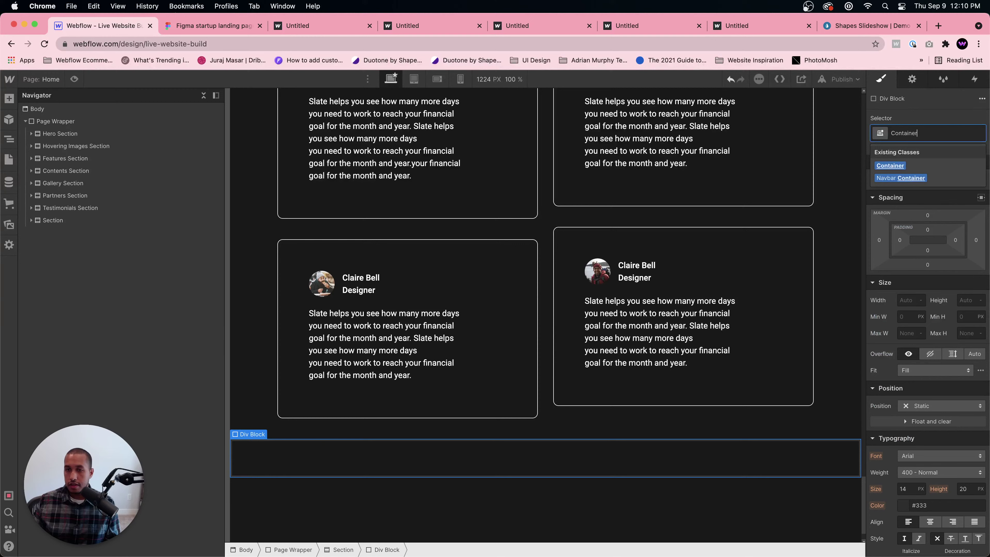
key(Return)
click(62, 219)
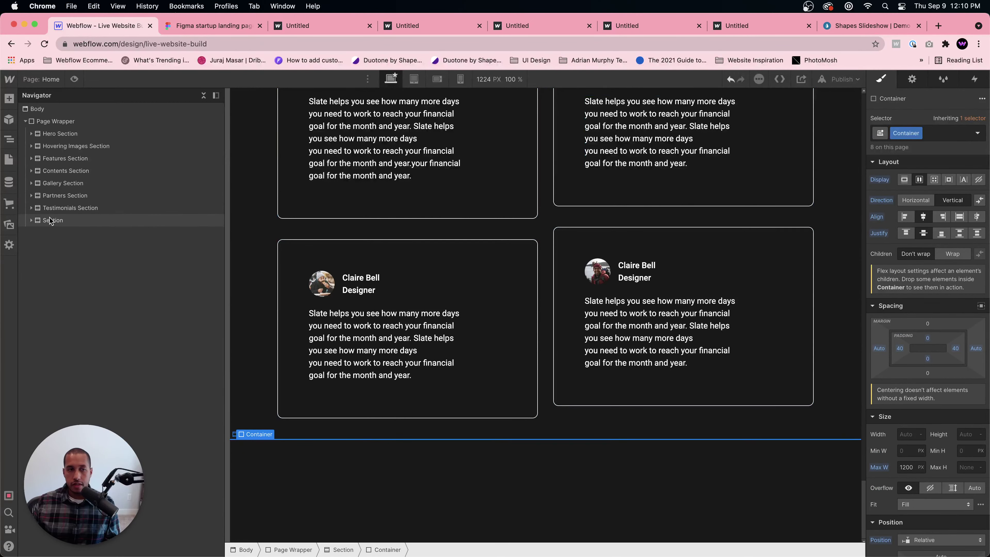
key(super+Return)
text(CTA Section)
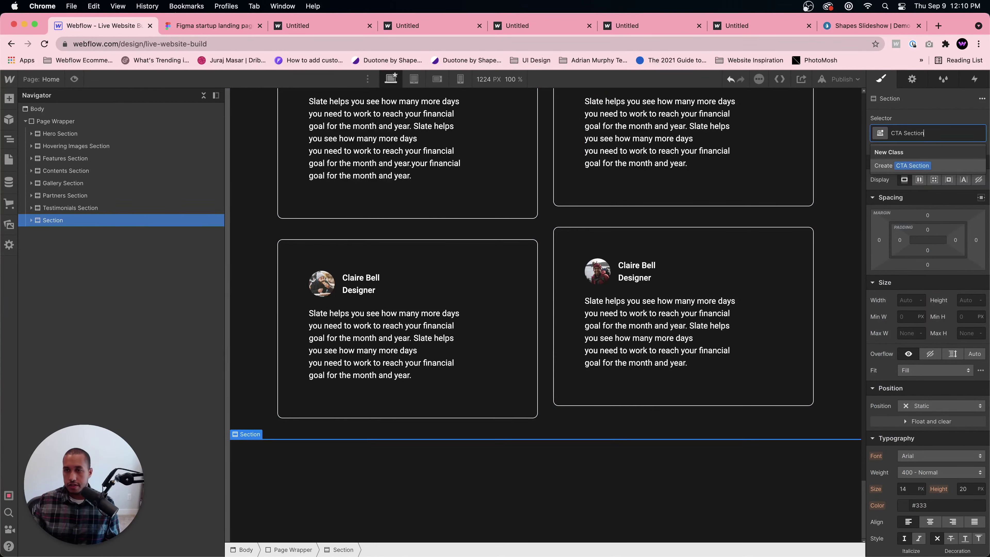
key(Return)
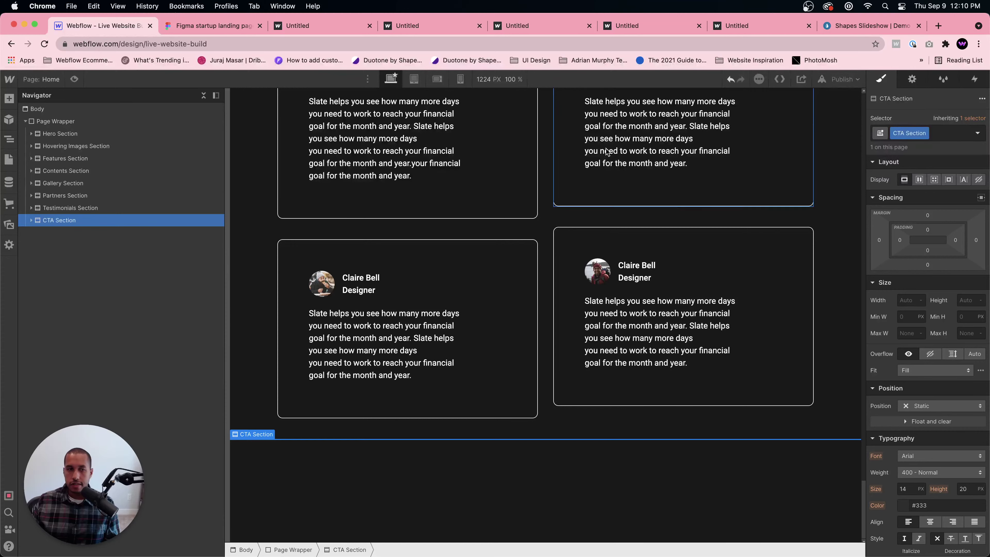
- Recheck the call-to-action design in Figma, and add a Div Block inside the CTA Section's Container in Webflow
click(183, 27)
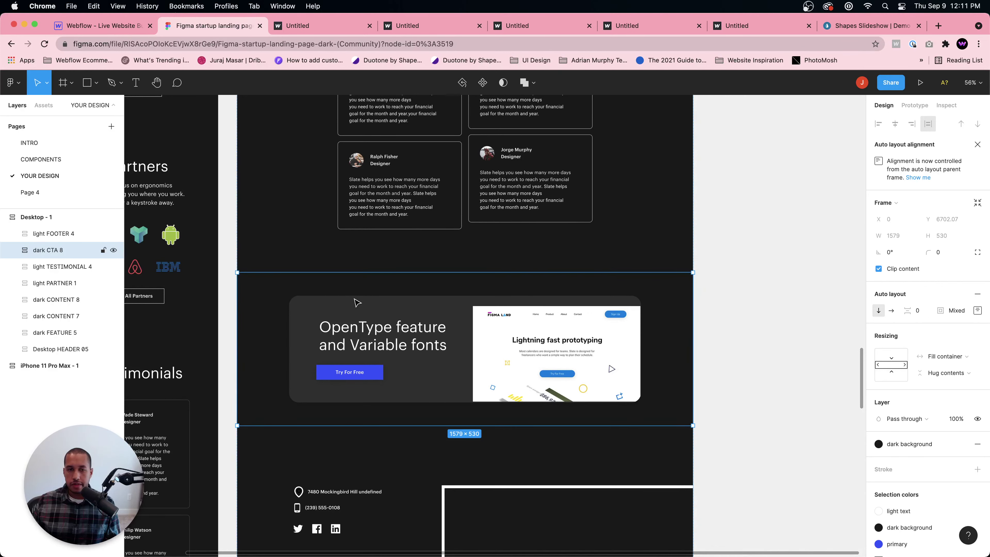
click(121, 26)
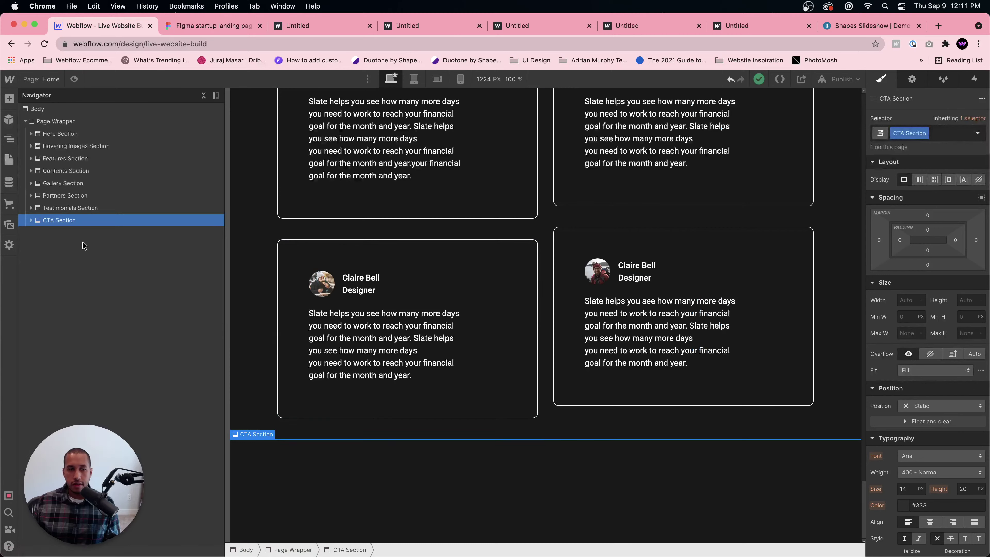
click(31, 220)
click(88, 234)
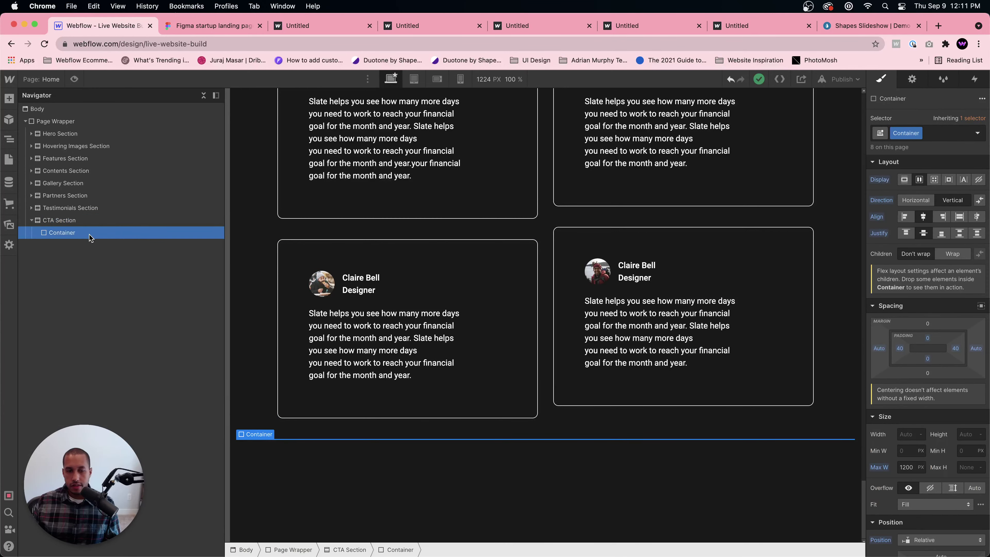
key(super+e)
text(div)
key(Return)
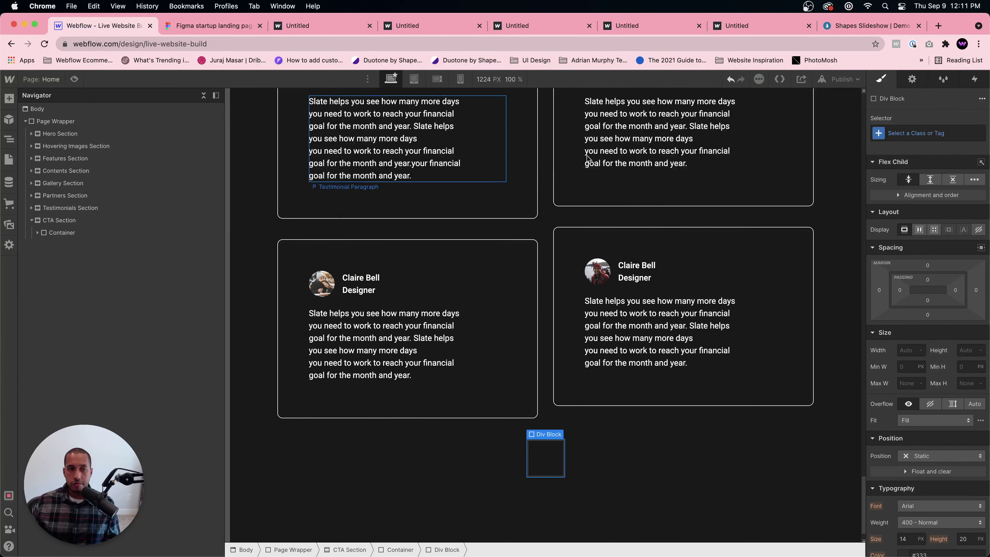
- Give the Div Block inside the Container the class CTA Wrapper, set its width to 100%, and compare with the Figma design
key(super+Return)
text(CTA Wrap)
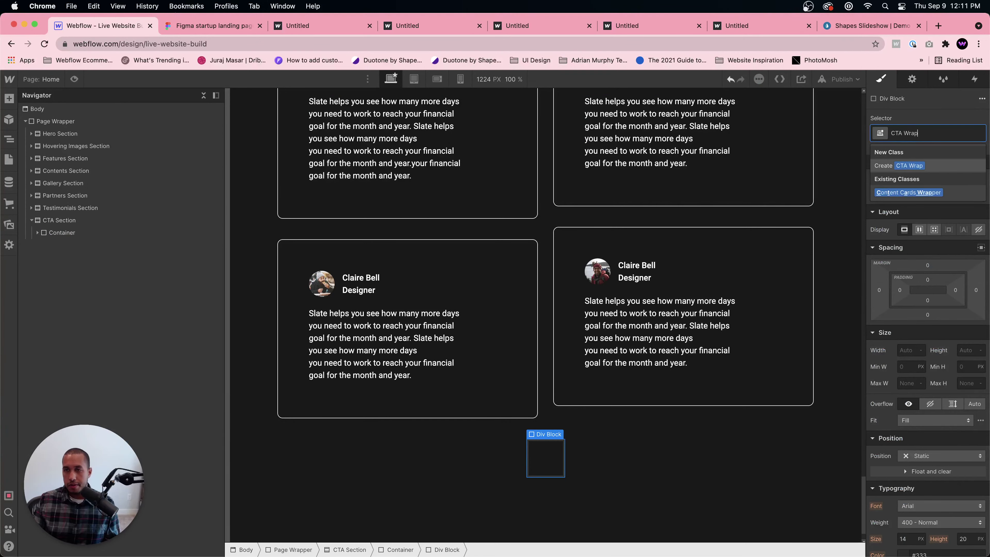
text(per)
key(Return)
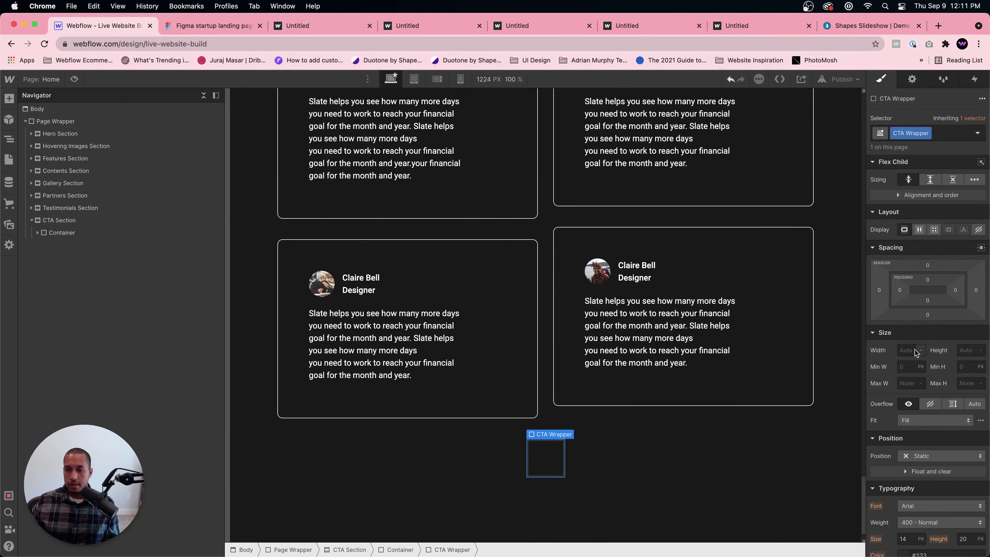
text(1000)
click(212, 25)
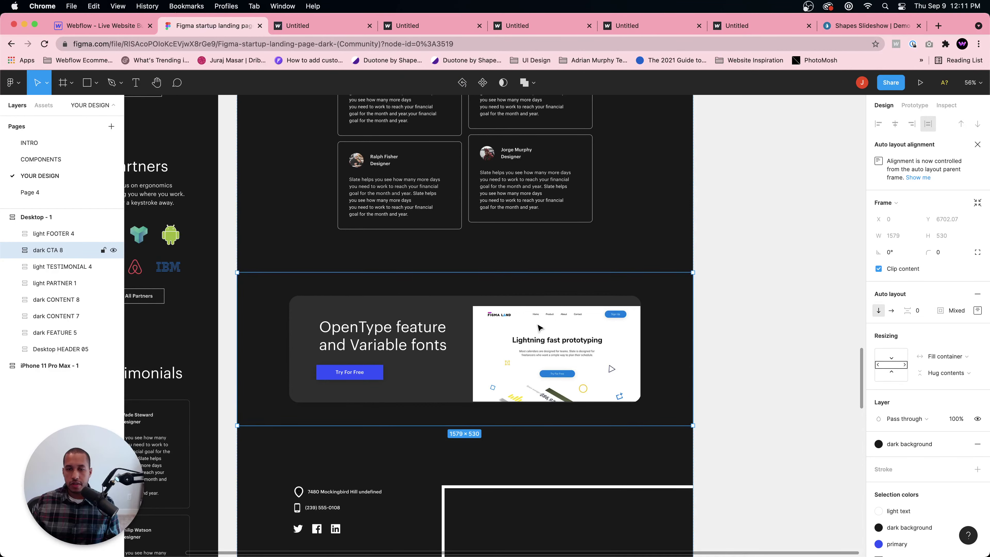
click(101, 26)
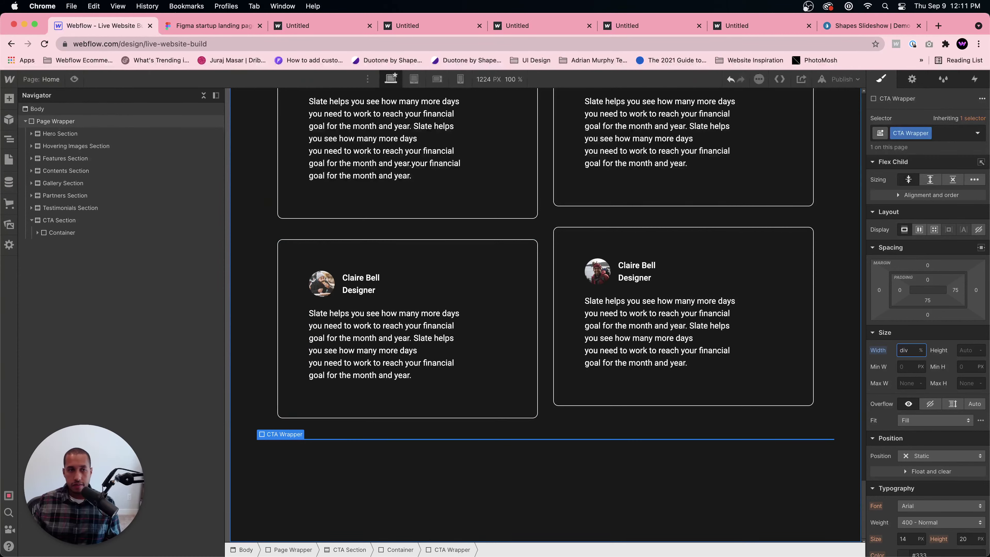
- Add a Div Block inside CTA Wrapper and give it the class CTA Left
click(62, 247)
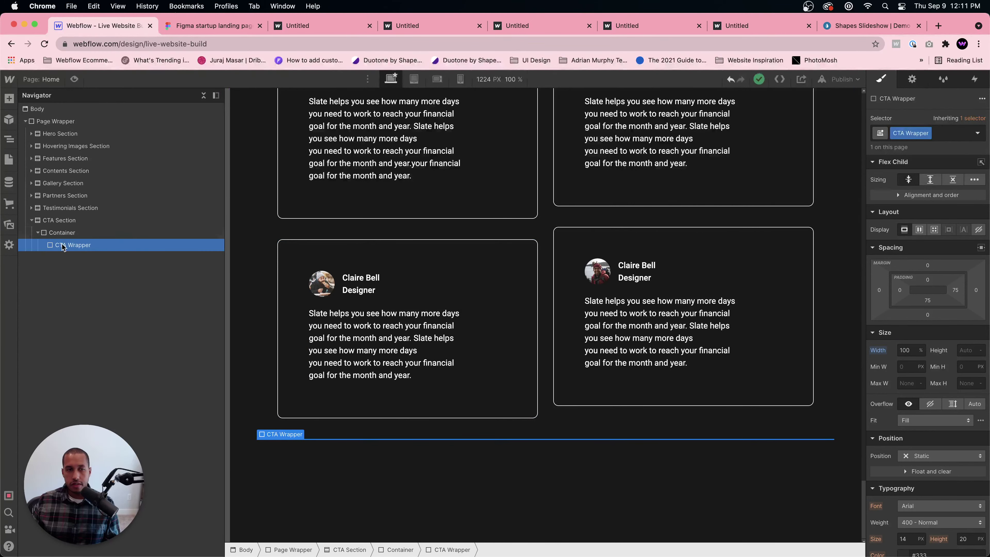
key(super+e)
text(div)
key(Return)
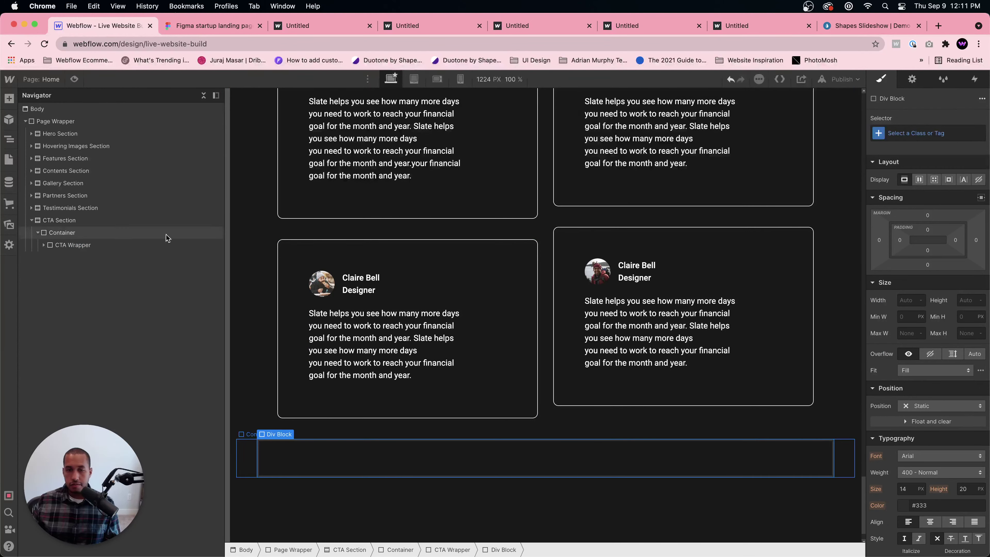
click(909, 133)
text(C)
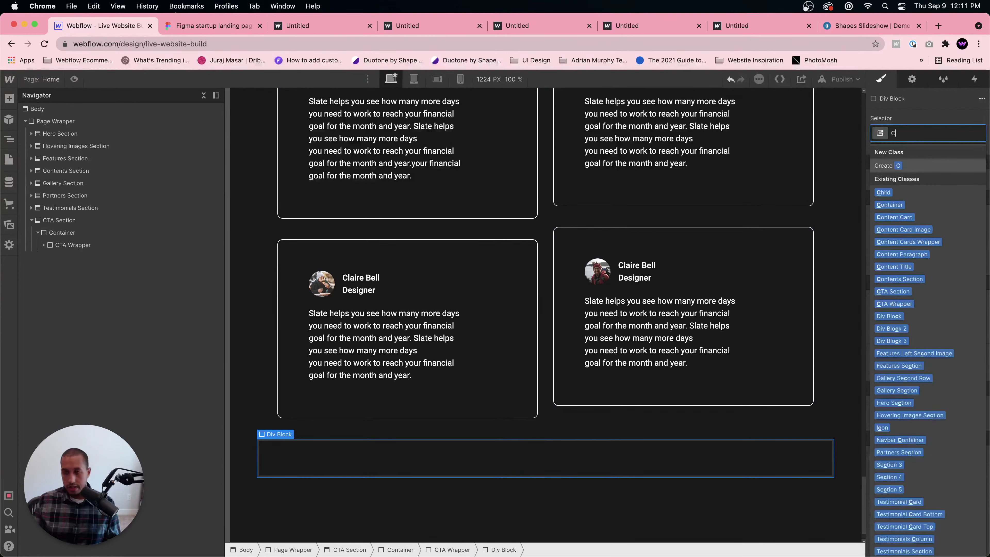
text(TA Left)
key(Return)
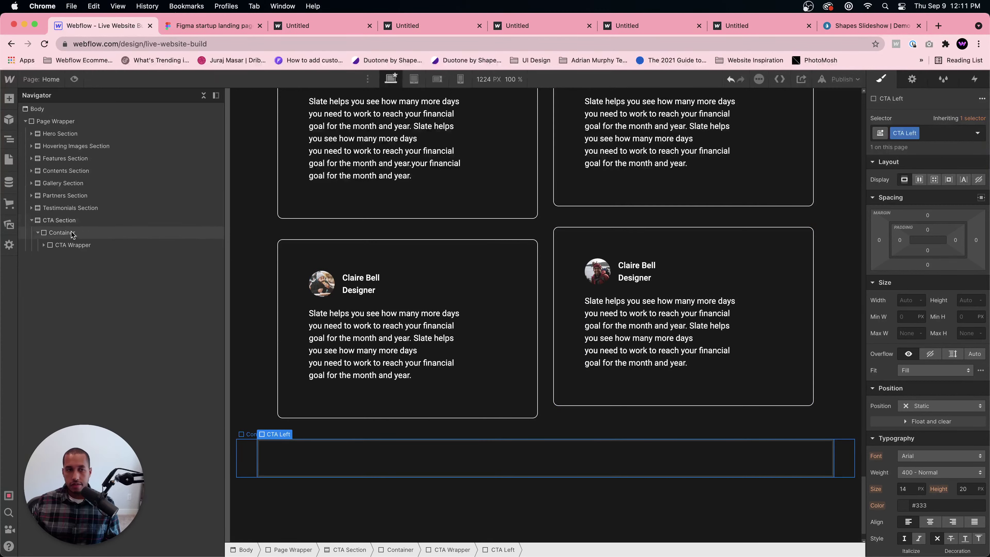
- Lay out CTA Wrapper as a horizontal flexbox and set CTA Left's flex sizing to grow if possible
click(48, 247)
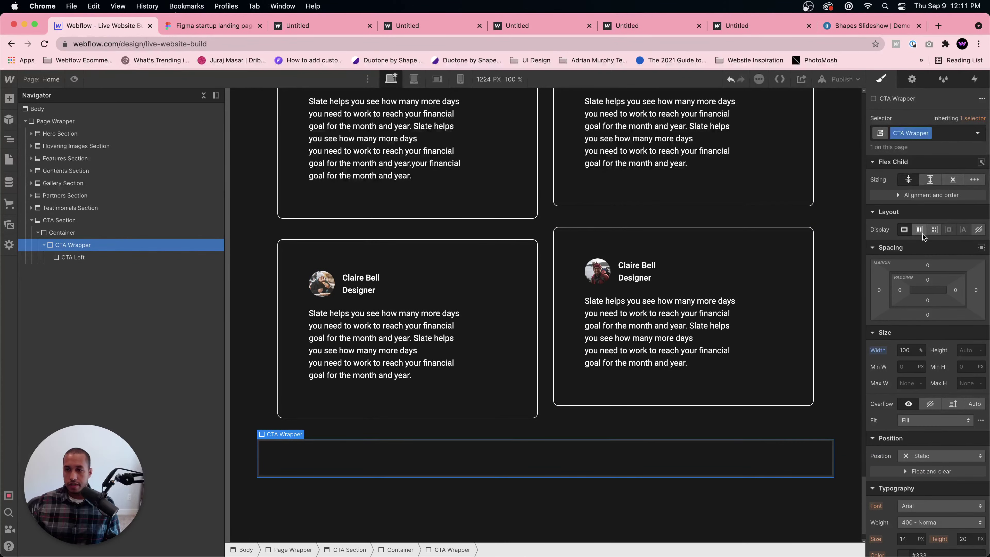
click(921, 231)
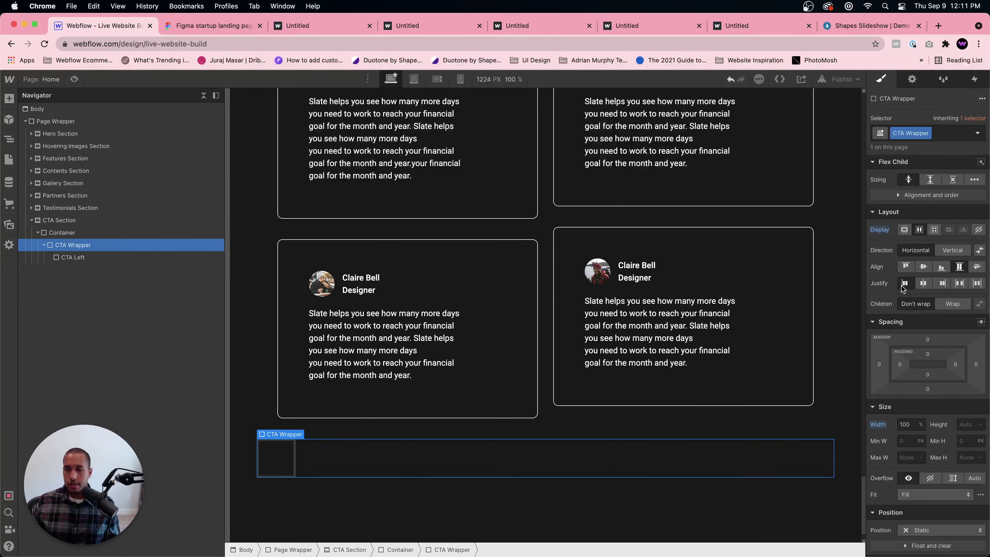
click(279, 460)
click(930, 181)
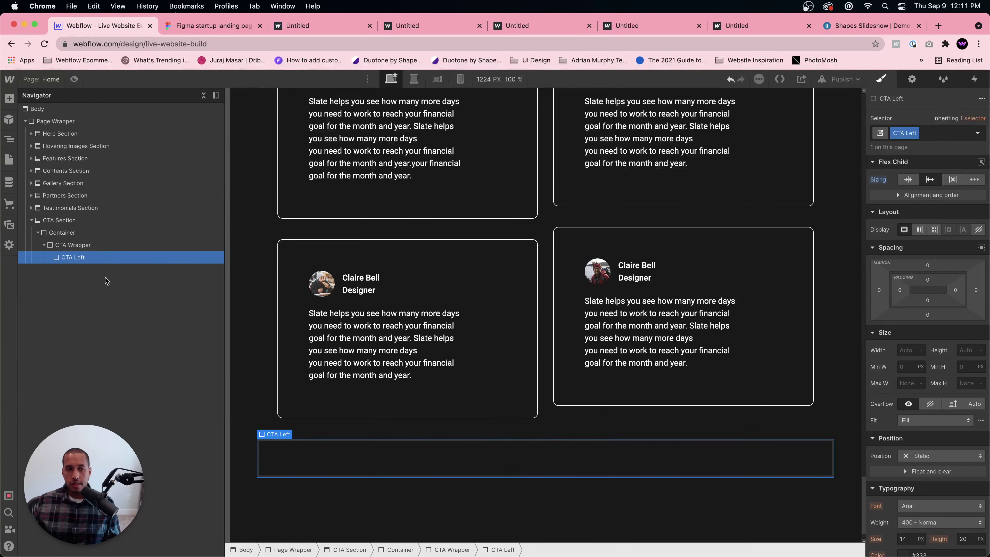
- Rename the CTA Left class to CTA Column and duplicate that block to form a second column in CTA Wrapper
double_click(910, 133)
text(Colum)
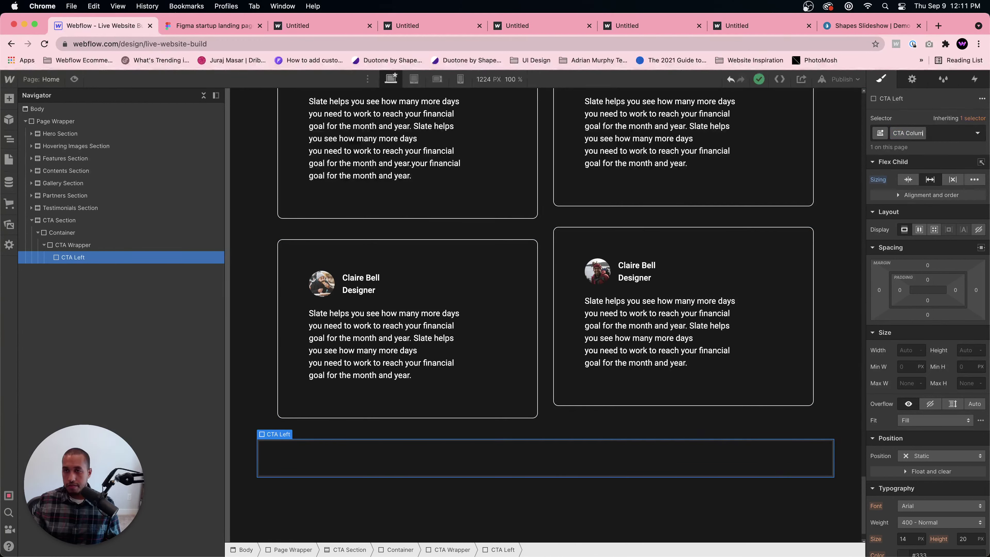
text(n)
key(Return)
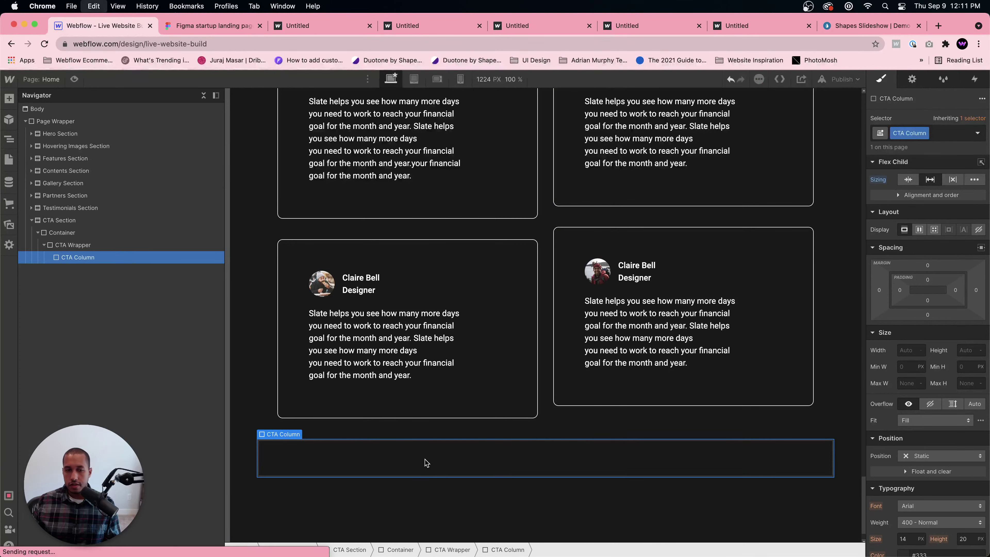
key(super+v)
click(467, 451)
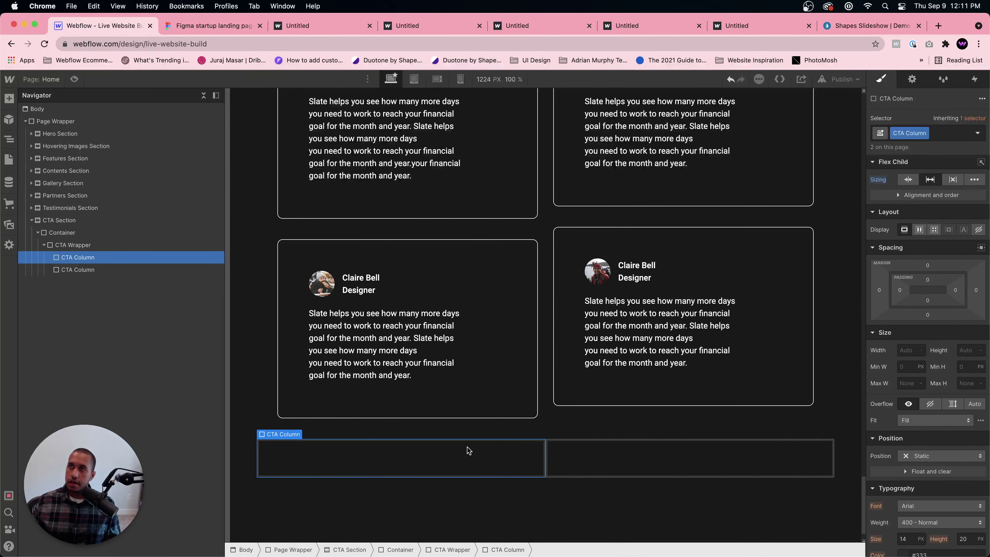
- Check the two-column layout in Figma, and in Webflow duplicate the first column's class and name the copy CTA Left
click(200, 25)
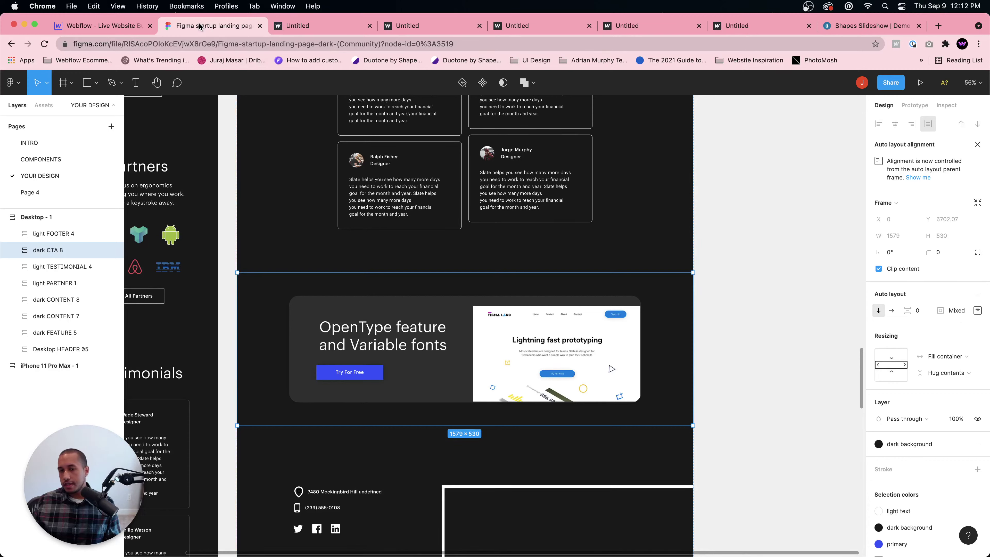
click(130, 26)
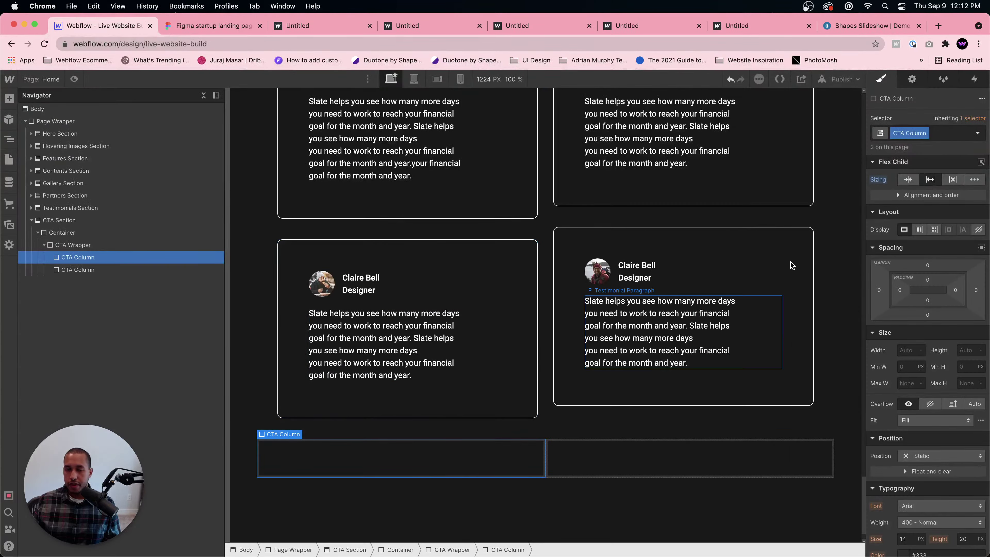
click(925, 133)
click(921, 159)
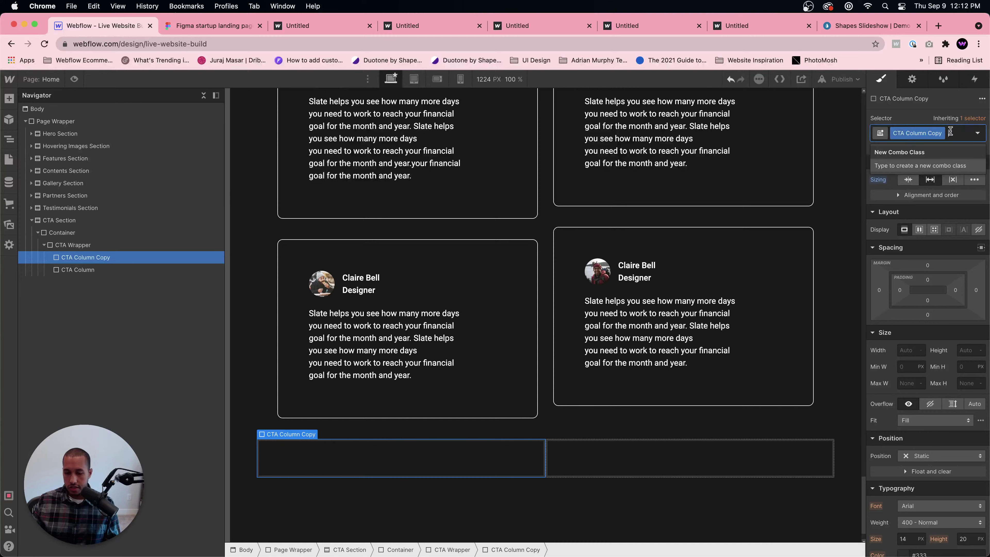
double_click(921, 131)
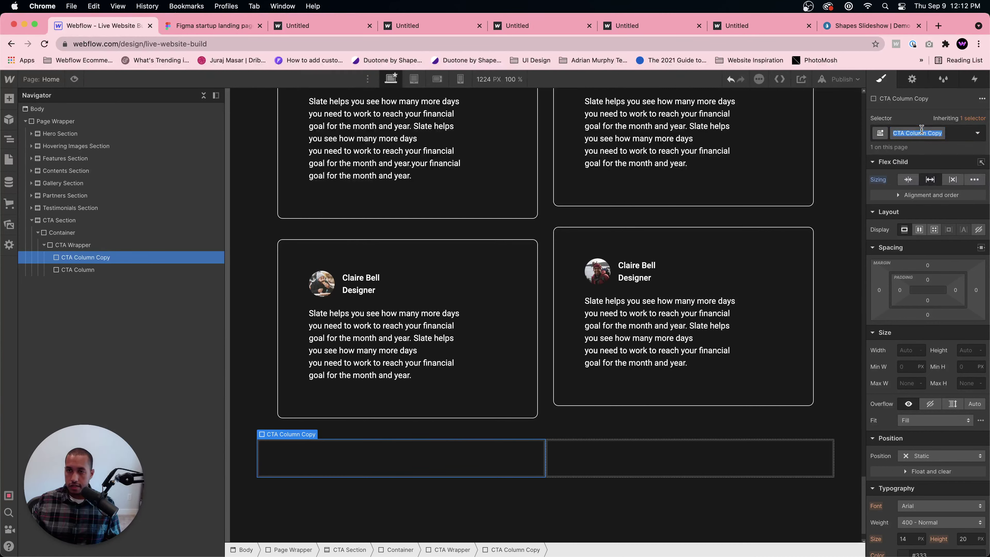
text(CTA Left)
key(Return)
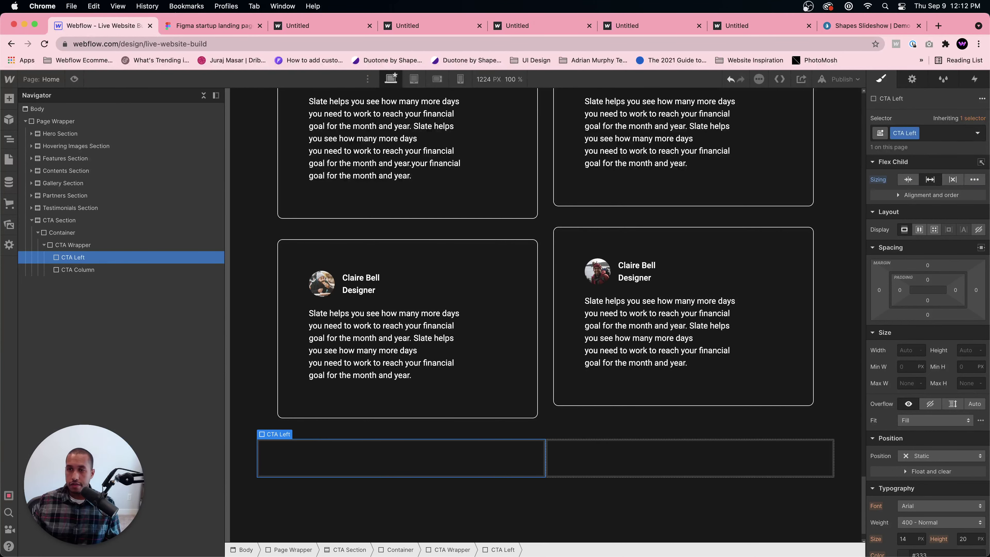
- Duplicate the second column's CTA Column class, name the copy CTA Right, and reselect the CTA Left column
click(698, 457)
click(925, 133)
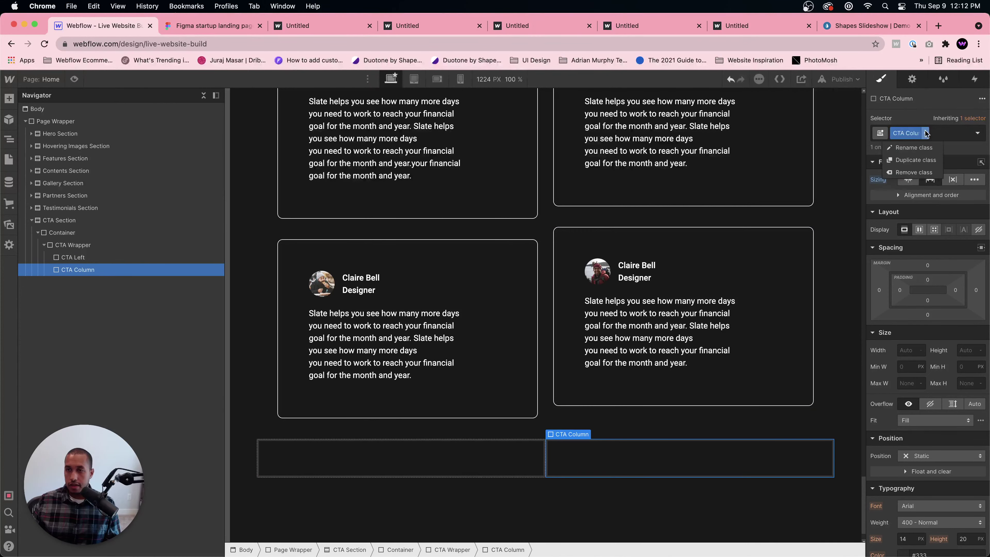
click(916, 160)
text(CTA R)
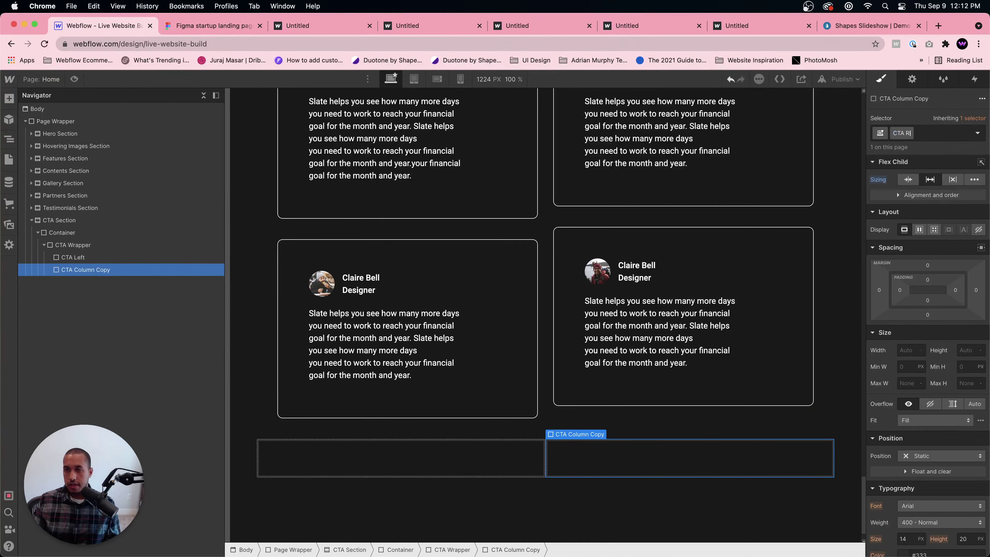
text(ight)
key(Return)
click(430, 452)
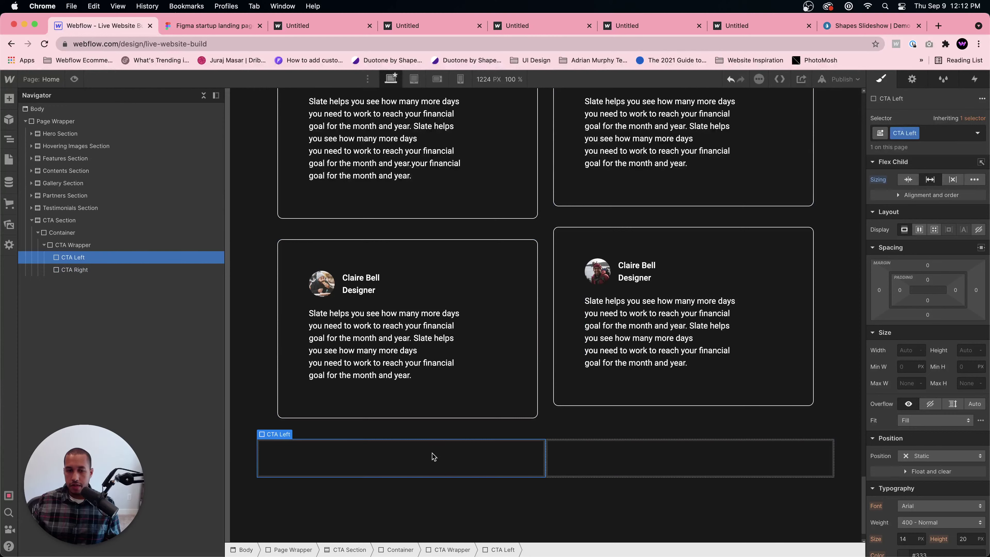
- Switch to the Figma design and drill into the call-to-action card to select its "OpenType feature and Variable fonts" headline text
click(212, 27)
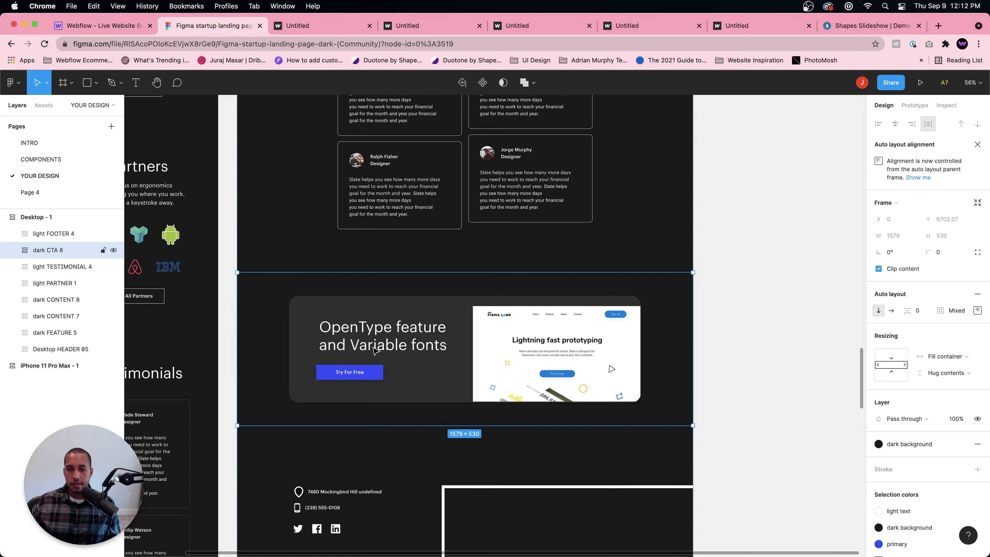
double_click(366, 335)
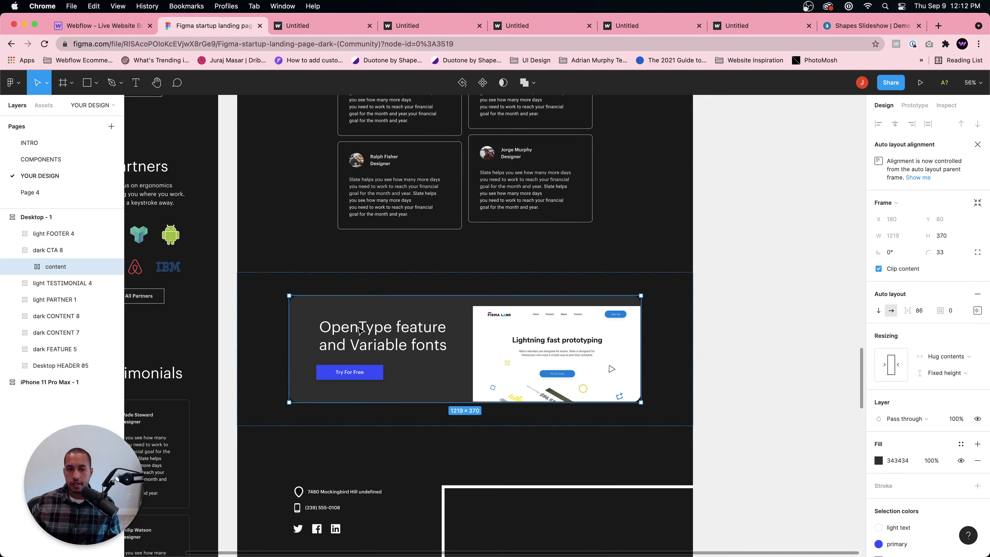
double_click(361, 330)
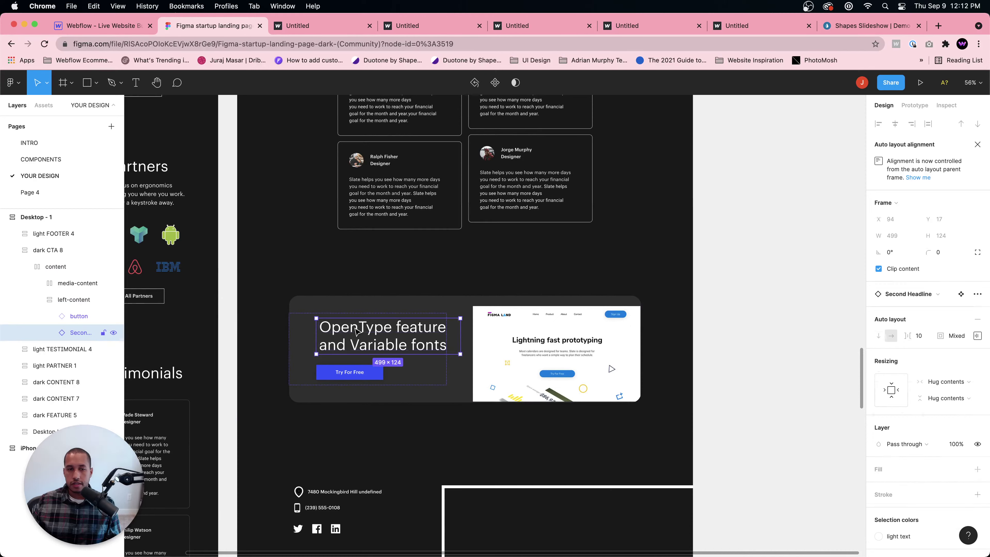
double_click(358, 332)
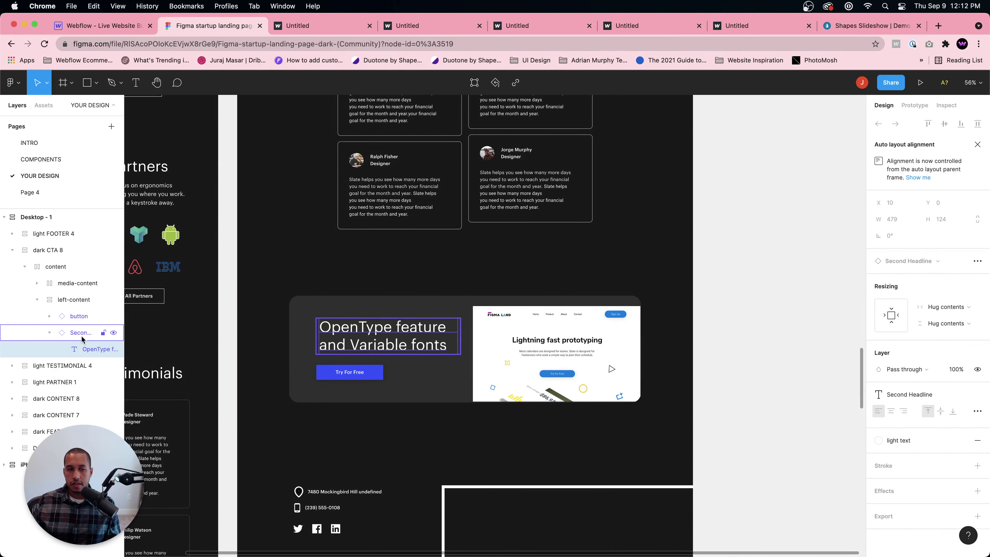
- Switch to Webflow and copy the Testimonials section's heading into the CTA Left column
click(100, 26)
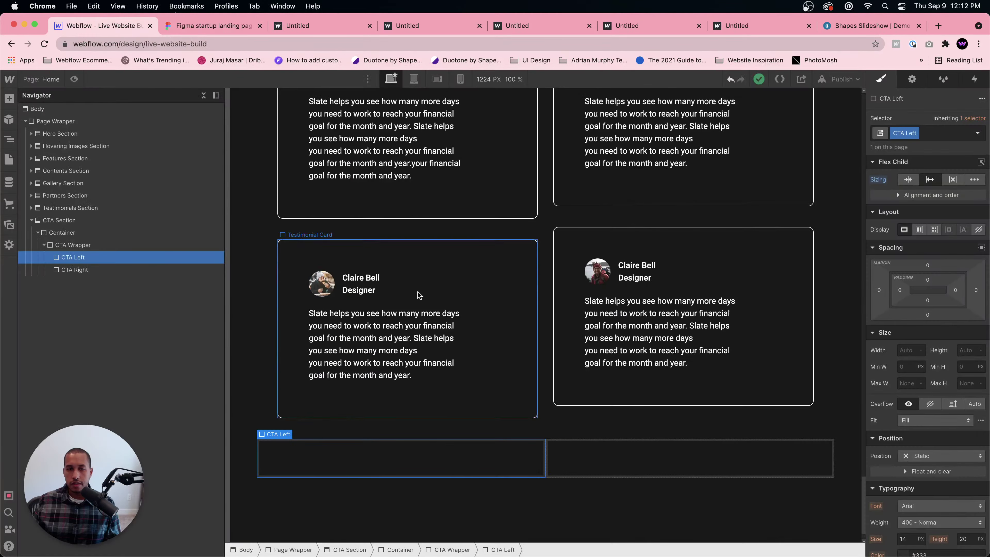
scroll(470, 207, up, 5)
click(573, 427)
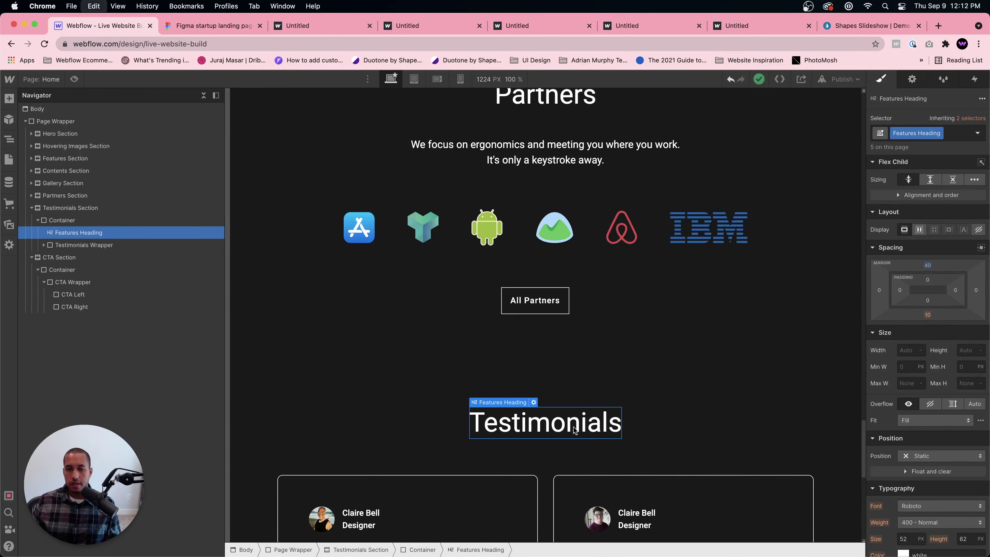
scroll(461, 409, down, 10)
click(390, 446)
key(super+v)
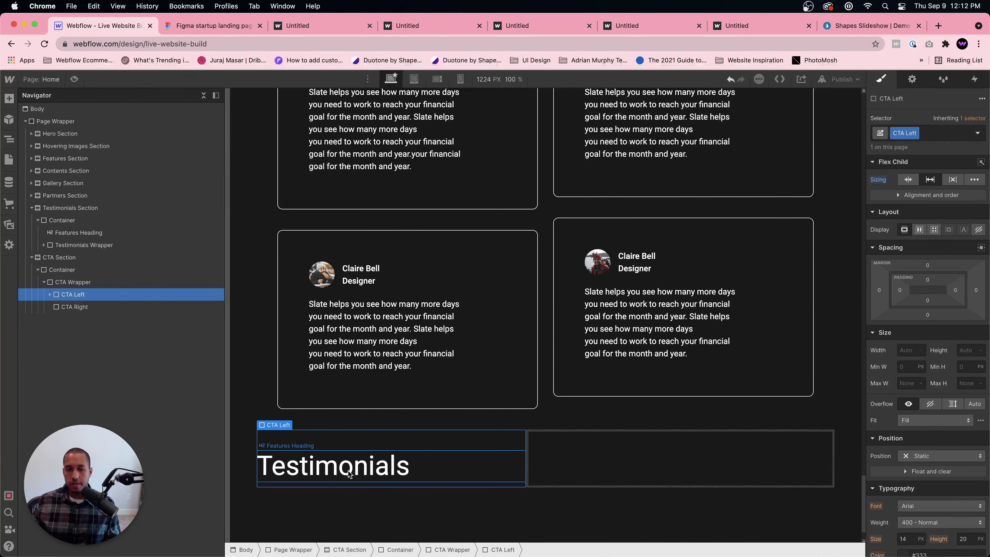
- Check the headline in the Figma design and change the copied heading's text to "OpenType features and Variable Fonts"
click(212, 26)
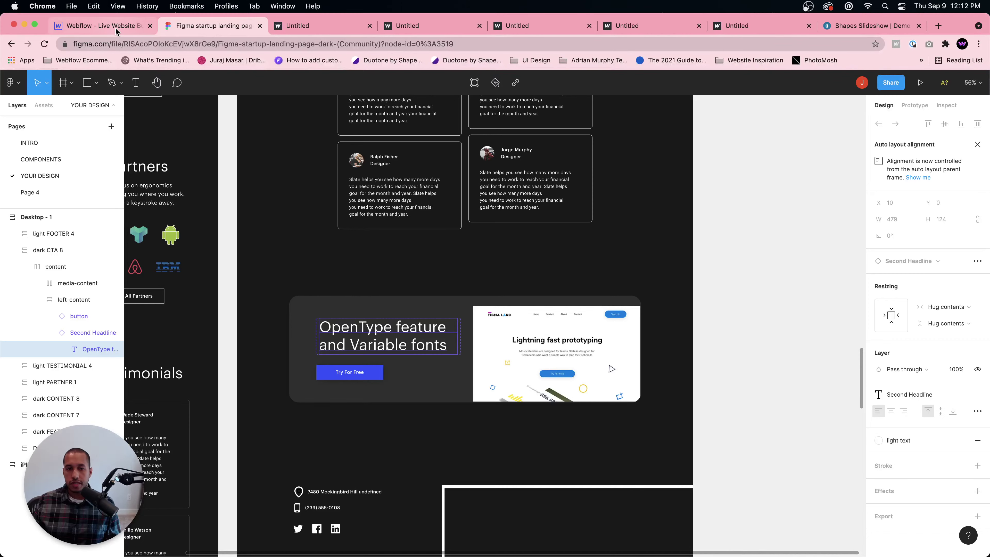
click(132, 28)
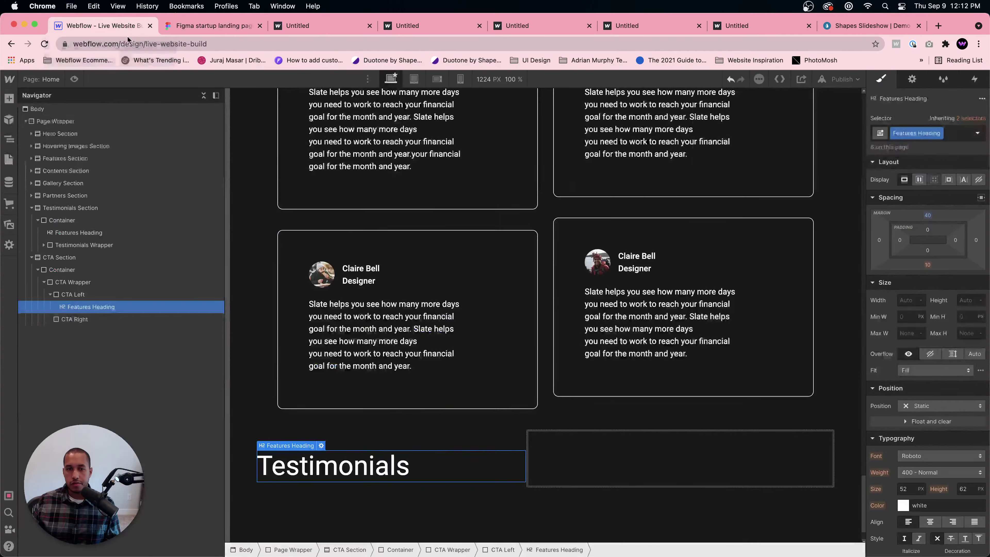
double_click(409, 471)
key(super+a)
text(Open)
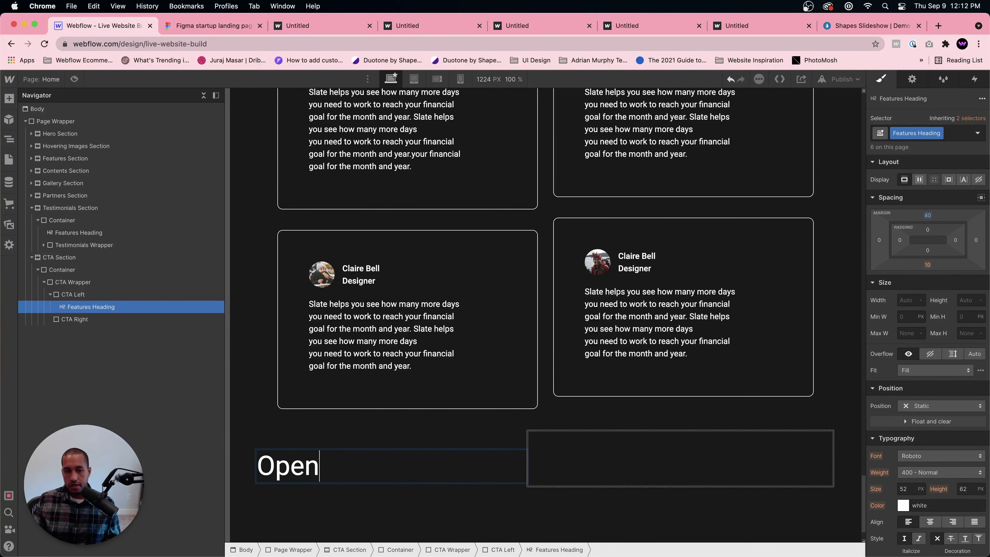
text(Type features )
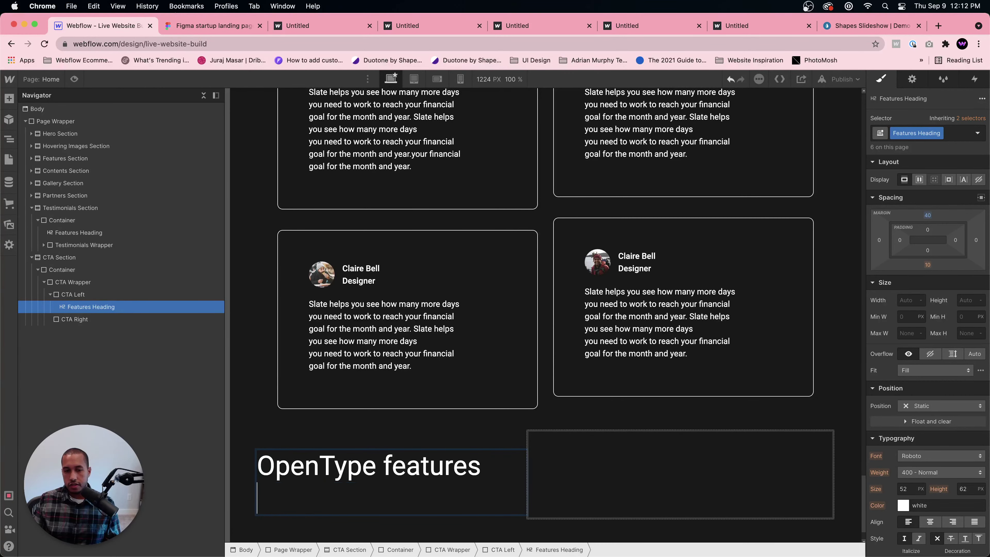
text(and Variable Fonts)
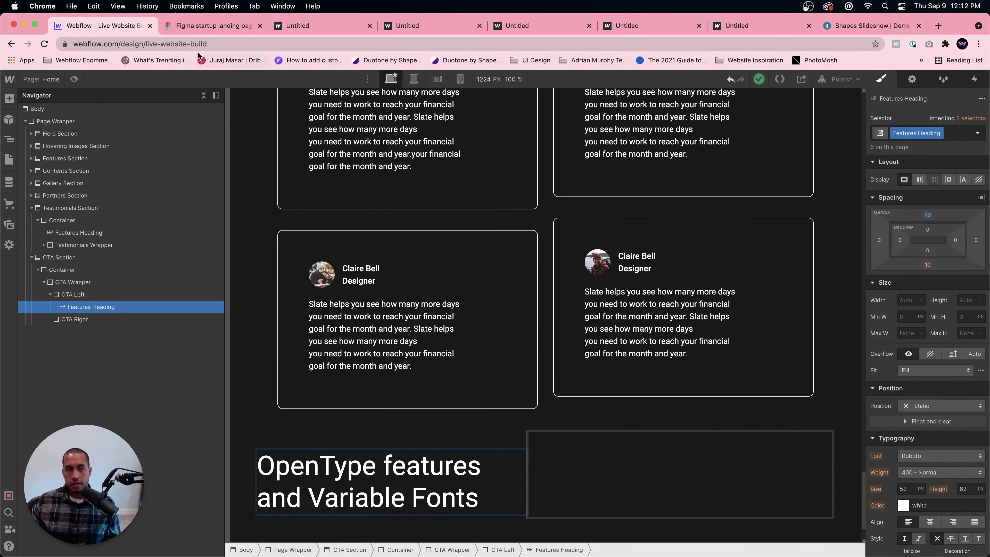
- Recheck the headline wording in Figma and correct the Webflow heading to "OpenType feature and Variable Fonts"
click(198, 33)
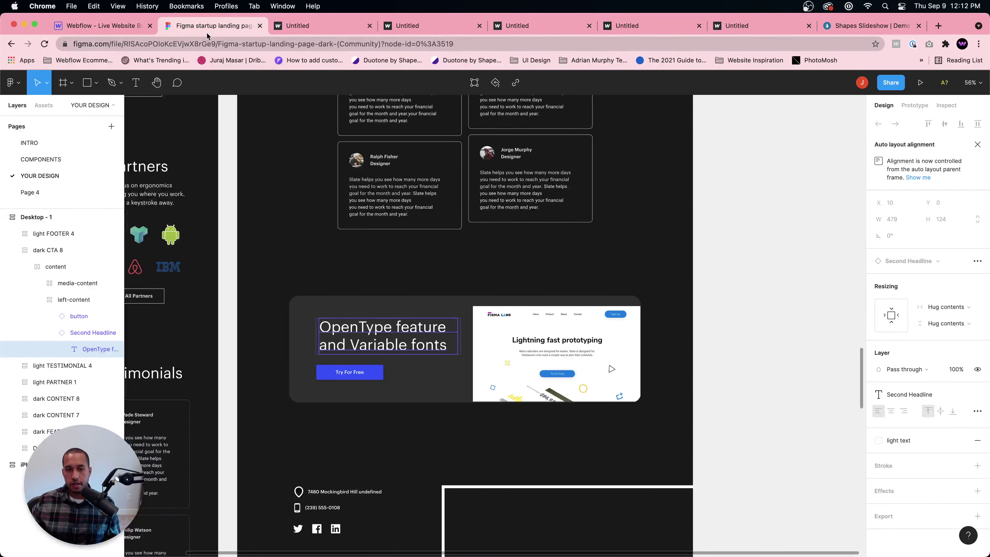
click(156, 30)
click(492, 464)
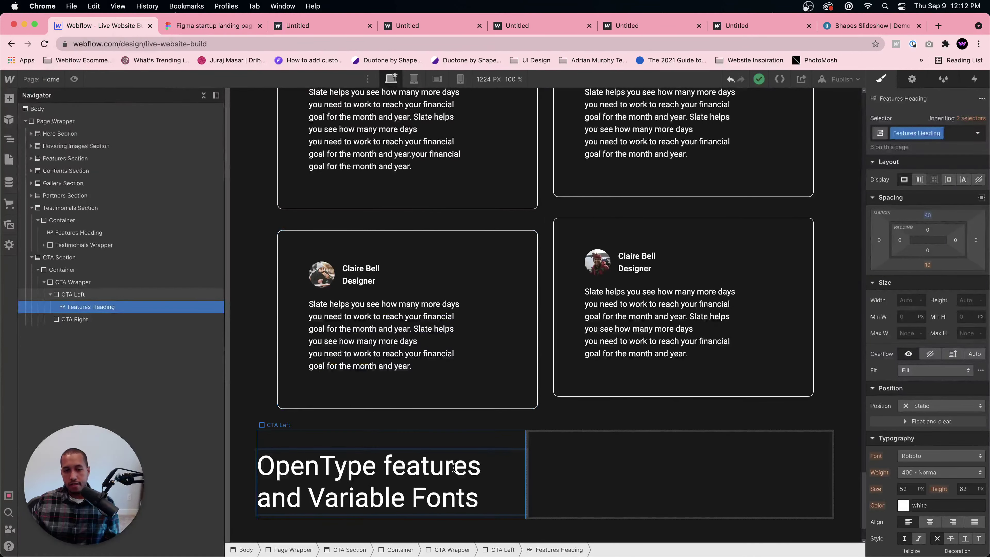
key(BackSpace)
key(Escape)
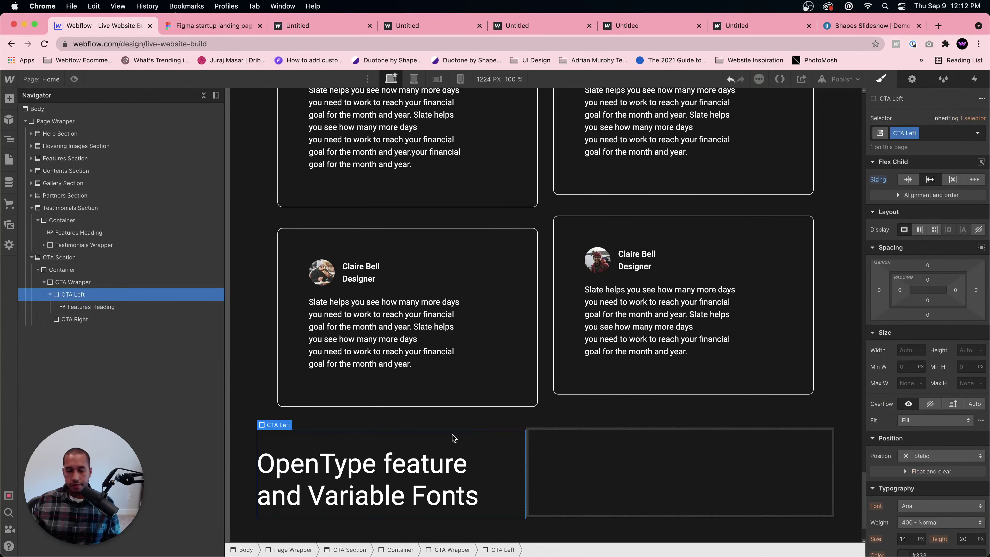
- Check the button in the Figma card and copy the Contents section's "Try For Free" button into CTA Left below the heading
scroll(453, 438, down, 2)
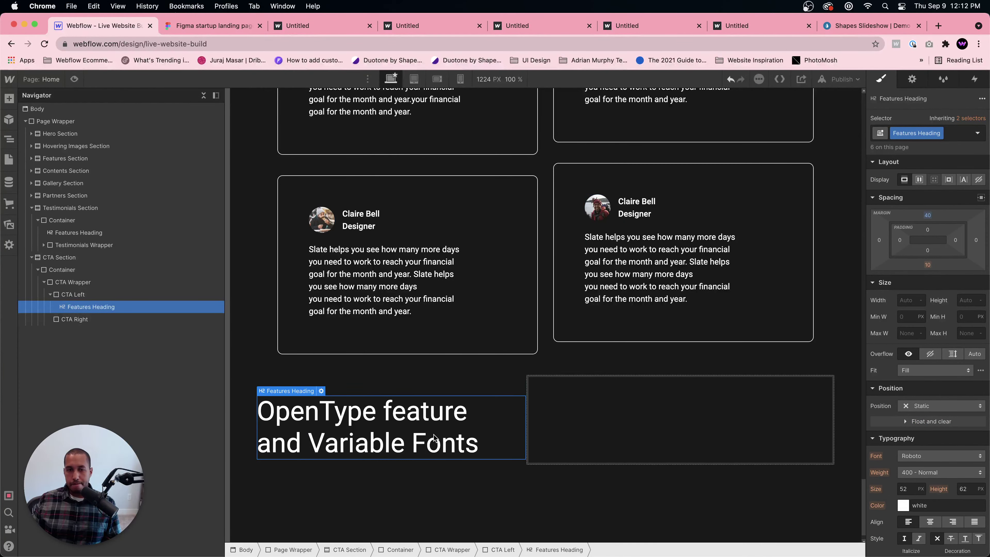
click(218, 26)
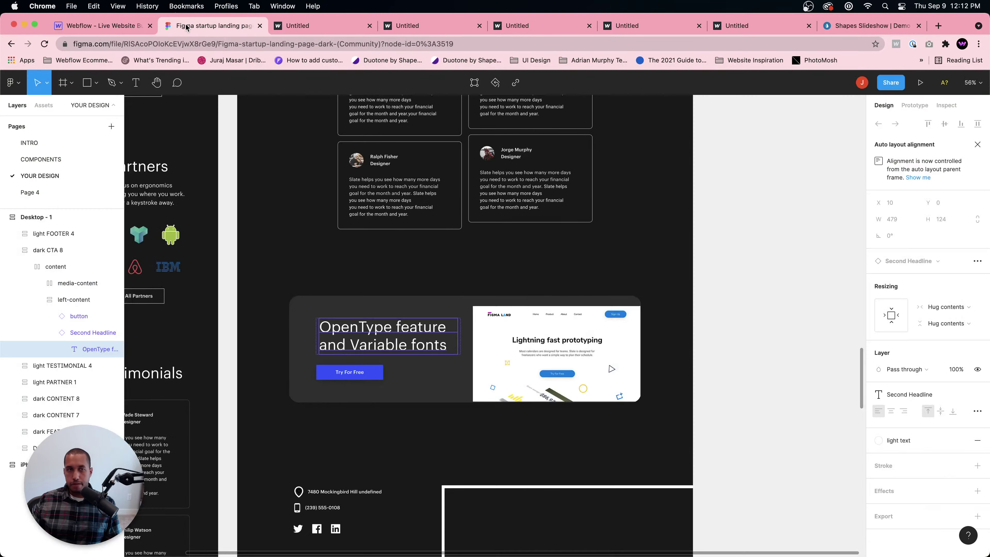
click(115, 24)
scroll(435, 194, up, 10)
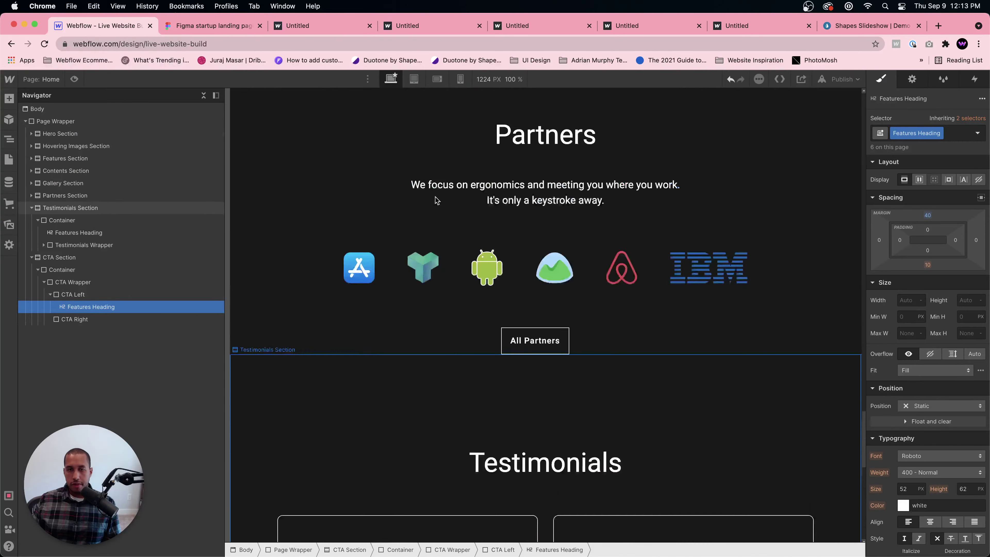
scroll(437, 200, up, 15)
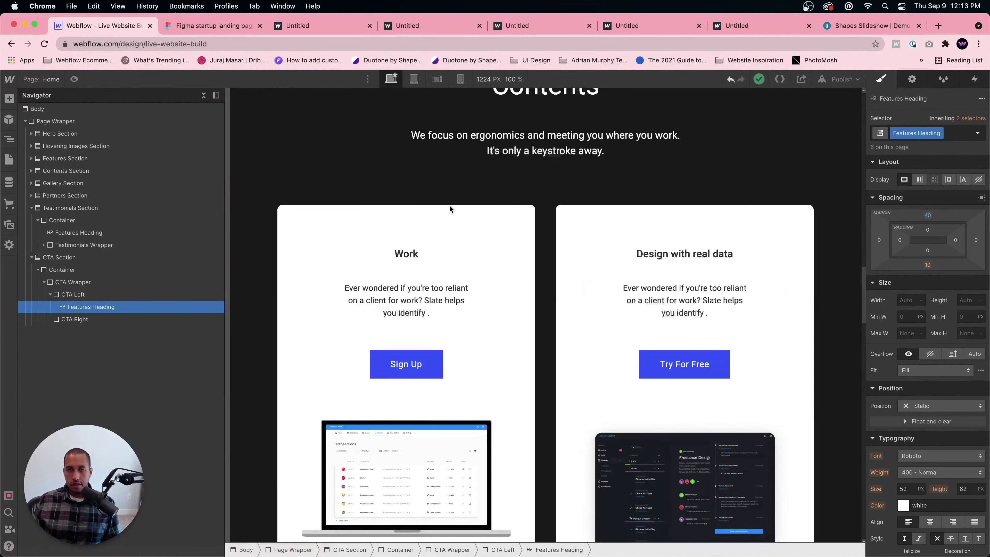
scroll(449, 205, up, 10)
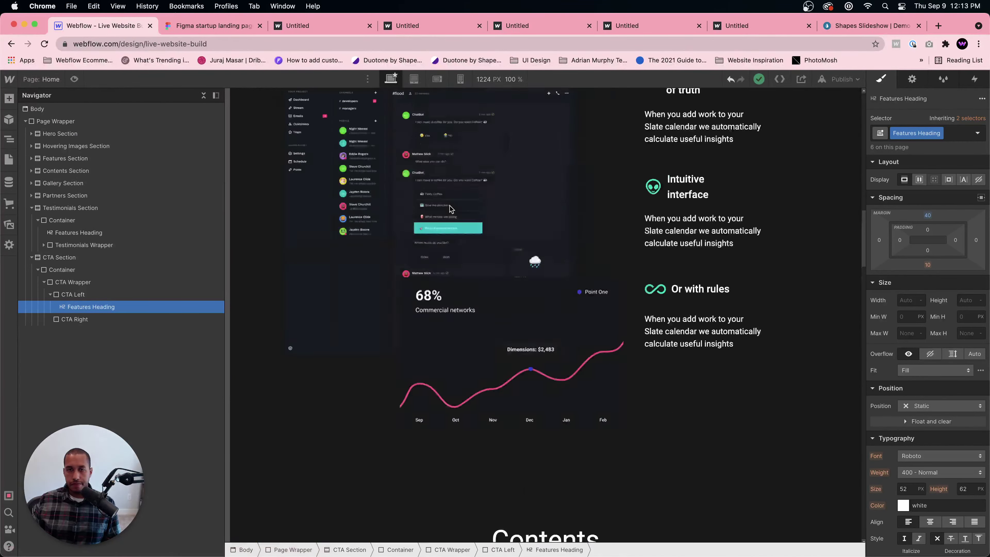
click(221, 24)
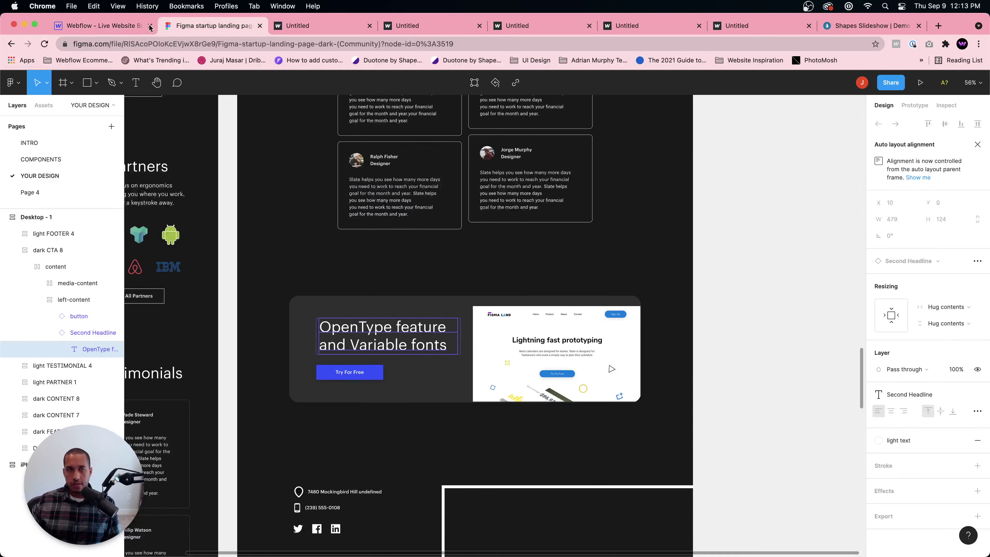
click(100, 25)
scroll(653, 289, down, 1)
scroll(654, 289, down, 15)
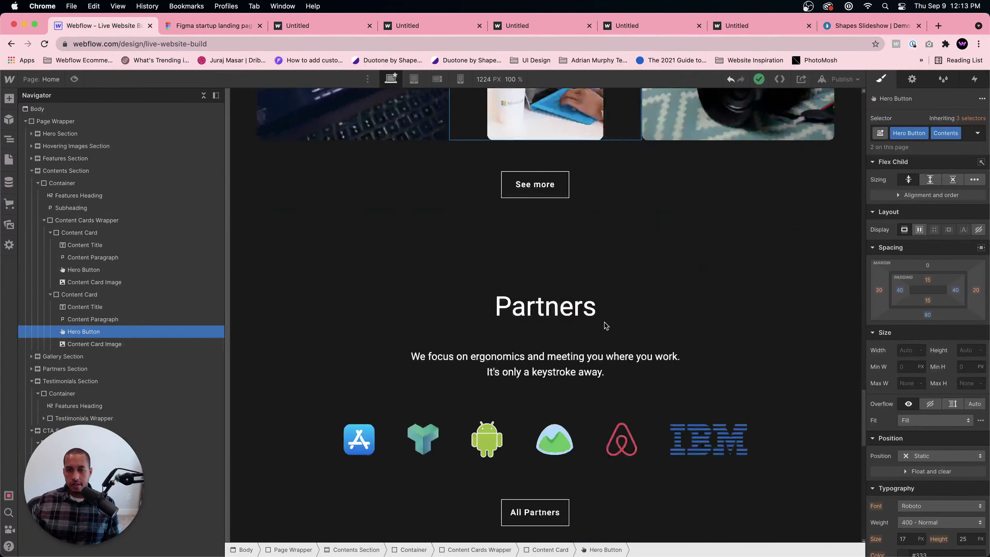
click(454, 398)
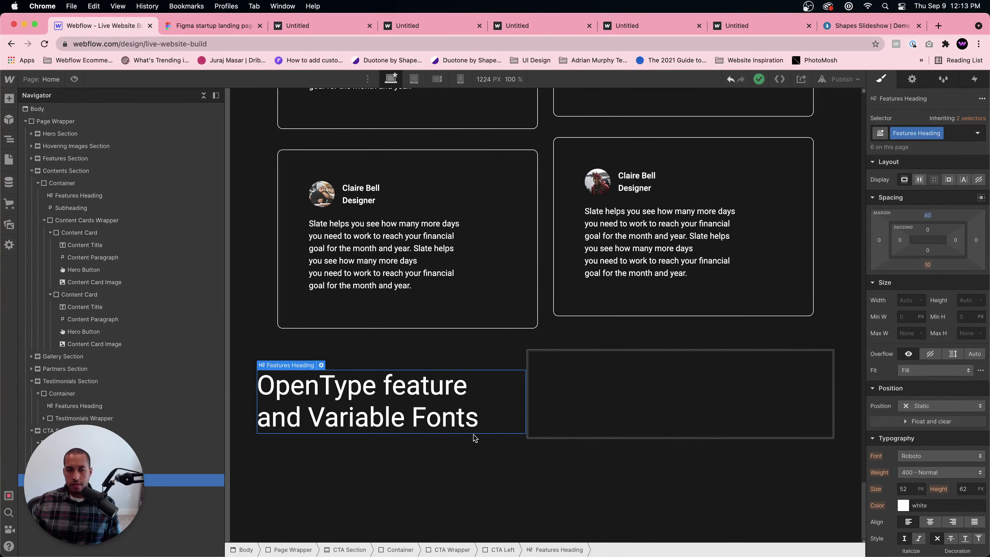
click(453, 436)
key(cmd+v)
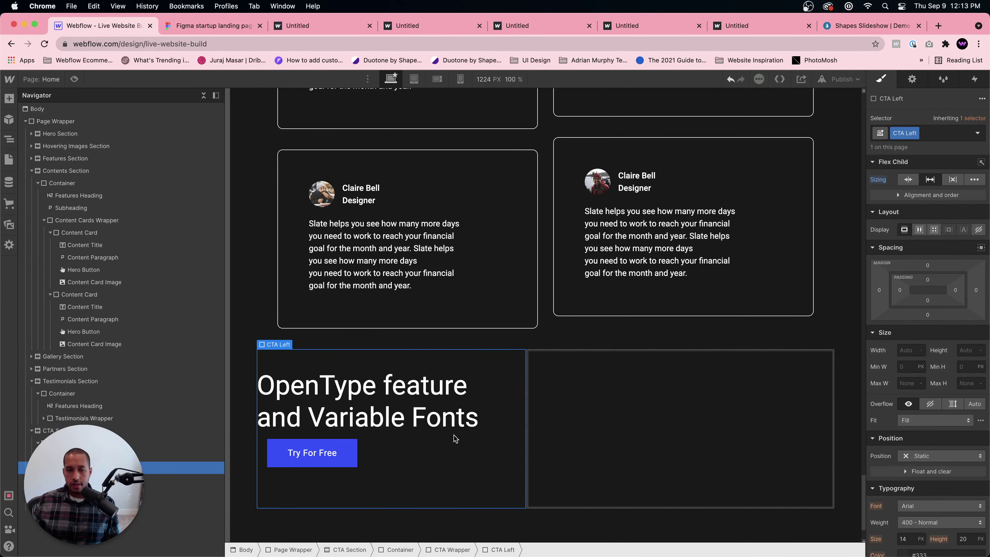
- Replace the Contents combo class on the copied Try For Free button with a new CTA combo class and set its left margin to 0
click(353, 460)
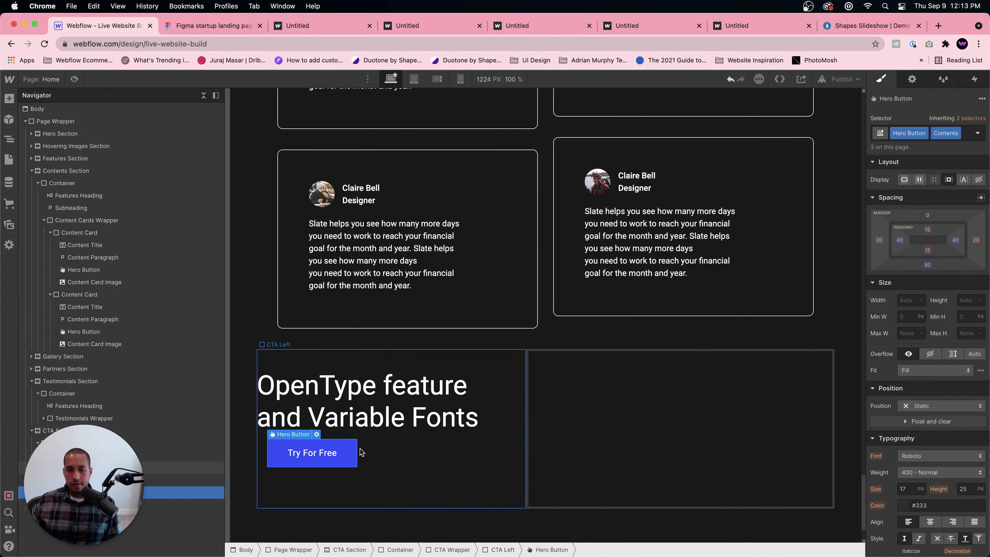
click(222, 26)
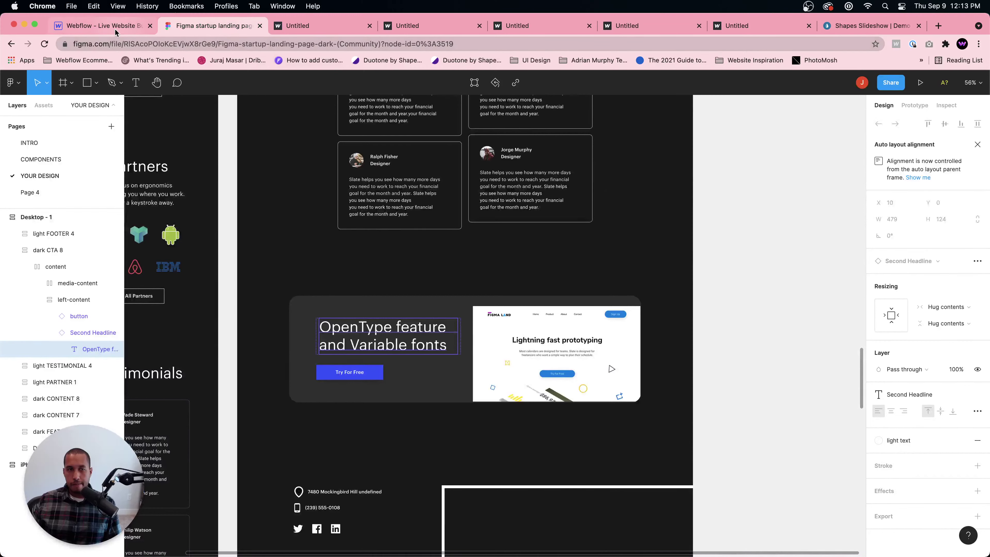
click(92, 26)
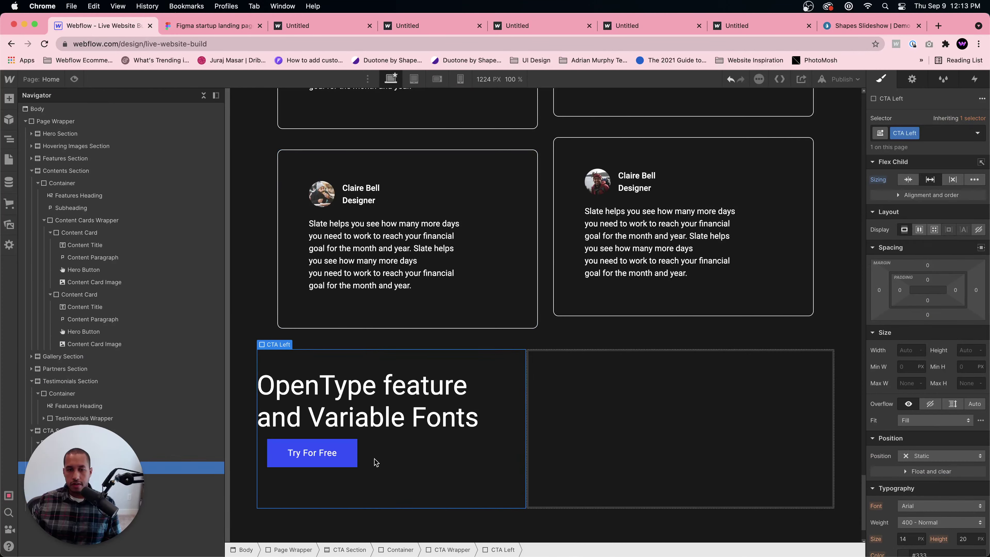
click(359, 412)
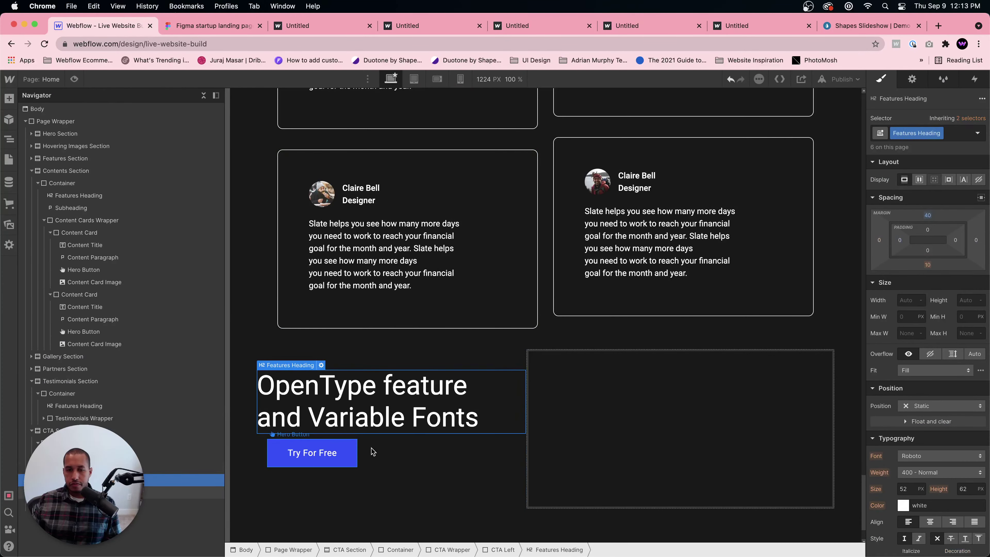
click(314, 452)
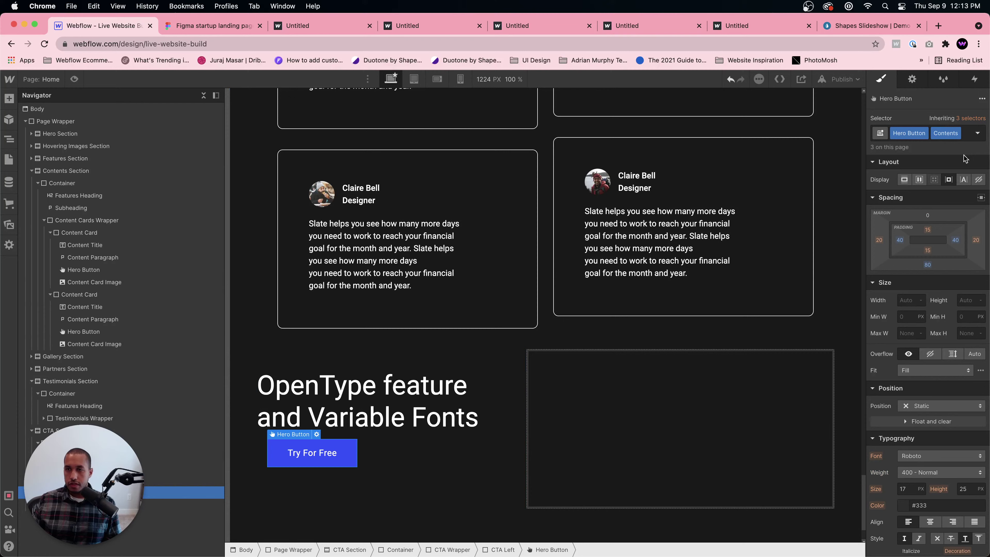
click(956, 136)
click(949, 173)
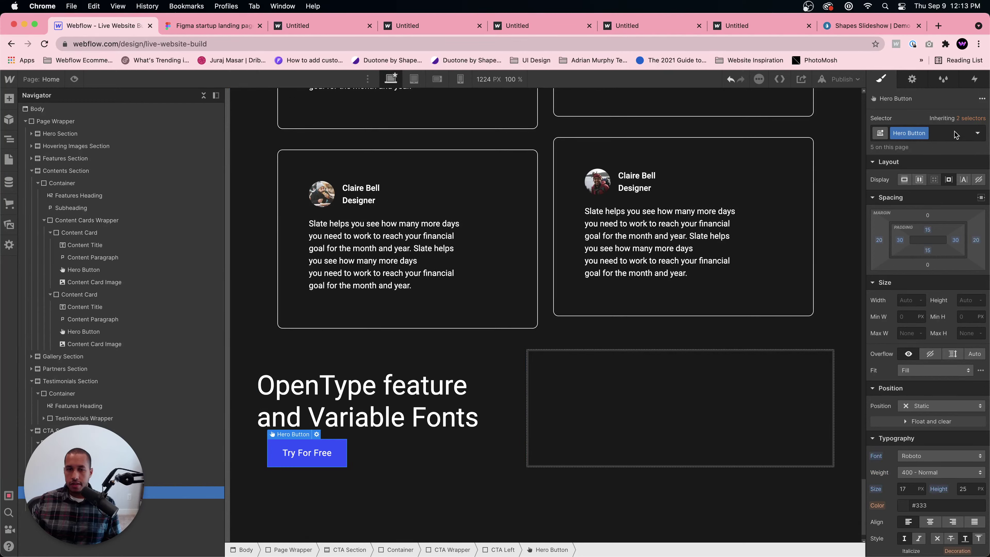
click(951, 130)
text(CTA)
key(Return)
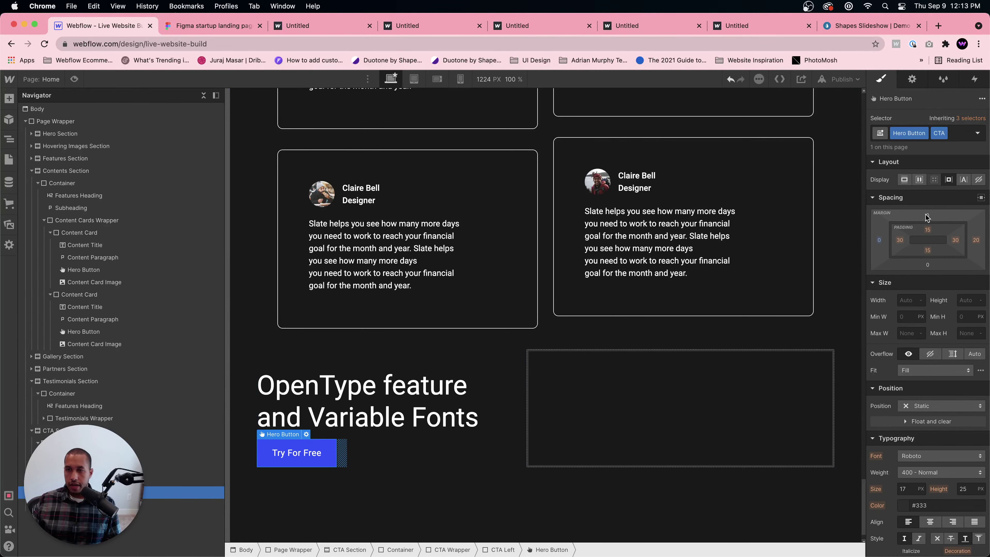
- Duplicate the Features Heading class on the call-to-action heading and name the copy CTA Heading
click(522, 375)
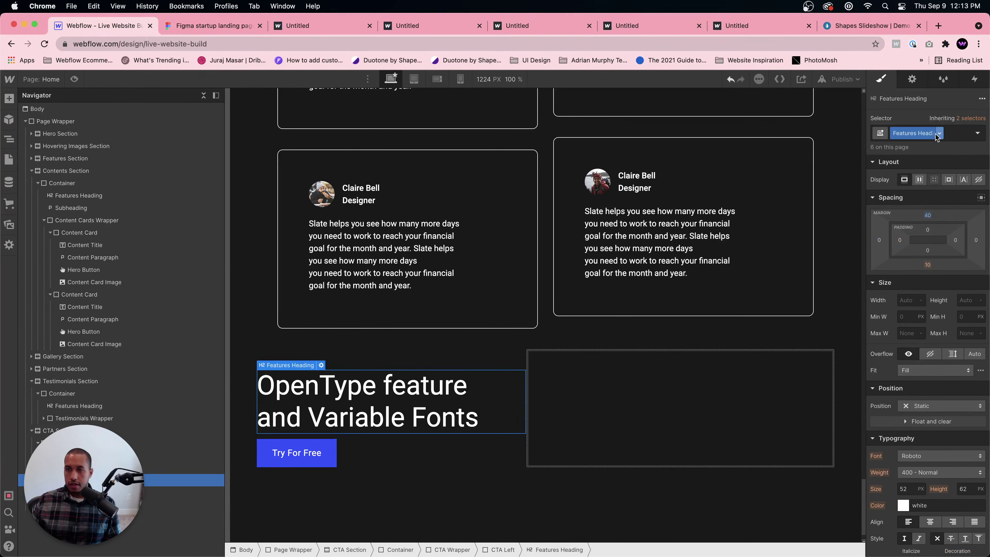
click(938, 134)
click(929, 161)
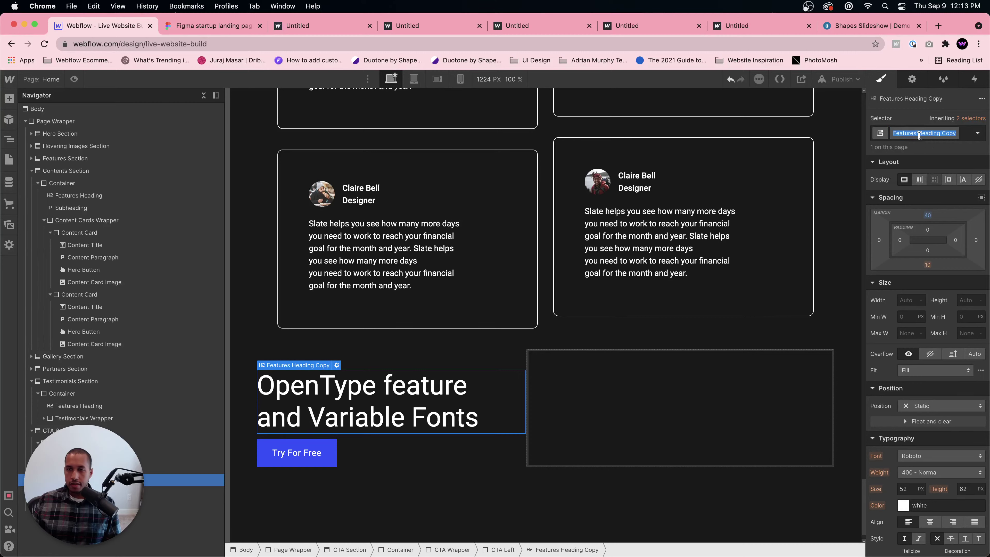
text(CTA Heading)
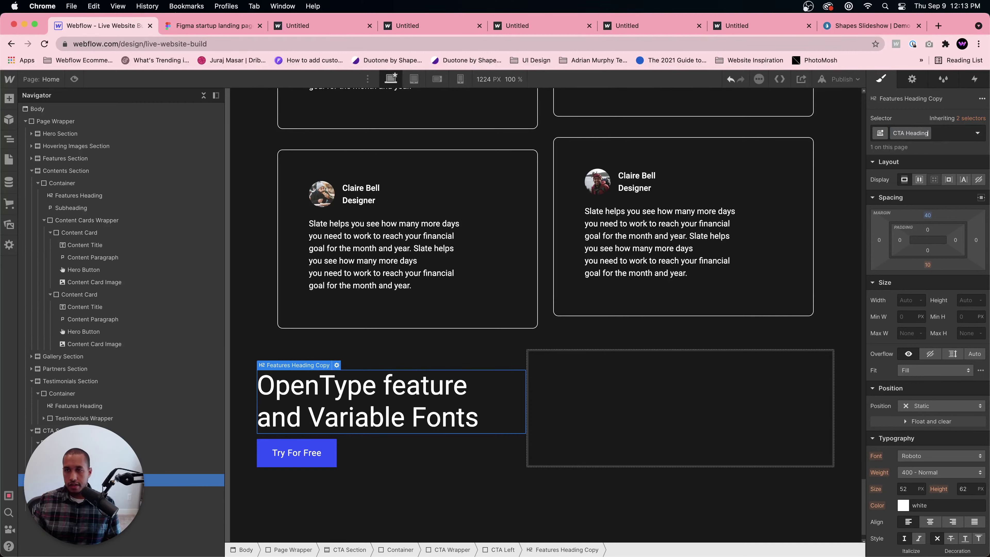
key(Return)
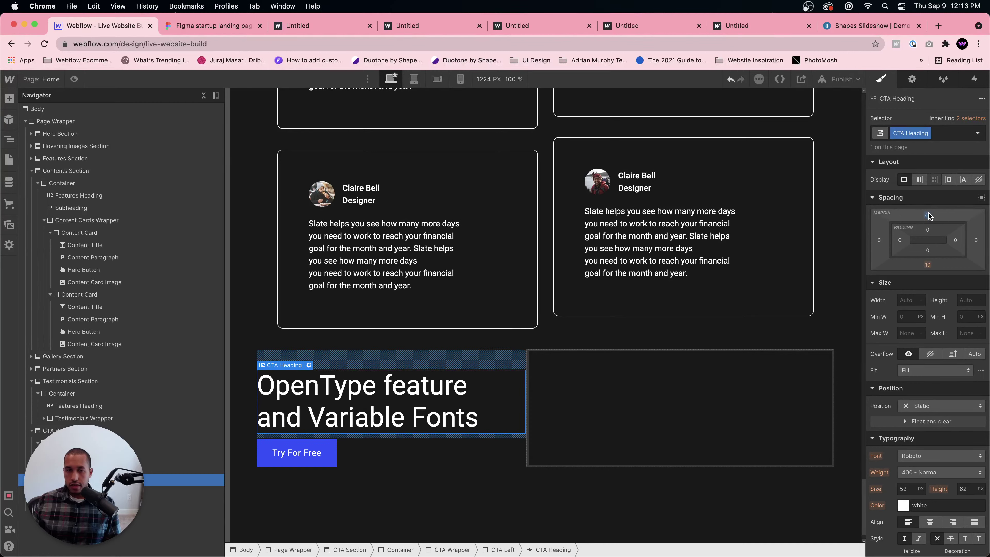
- Increase the CTA Heading's bottom margin and compare the spacing with the Figma design
drag(927, 263, 930, 282)
click(214, 25)
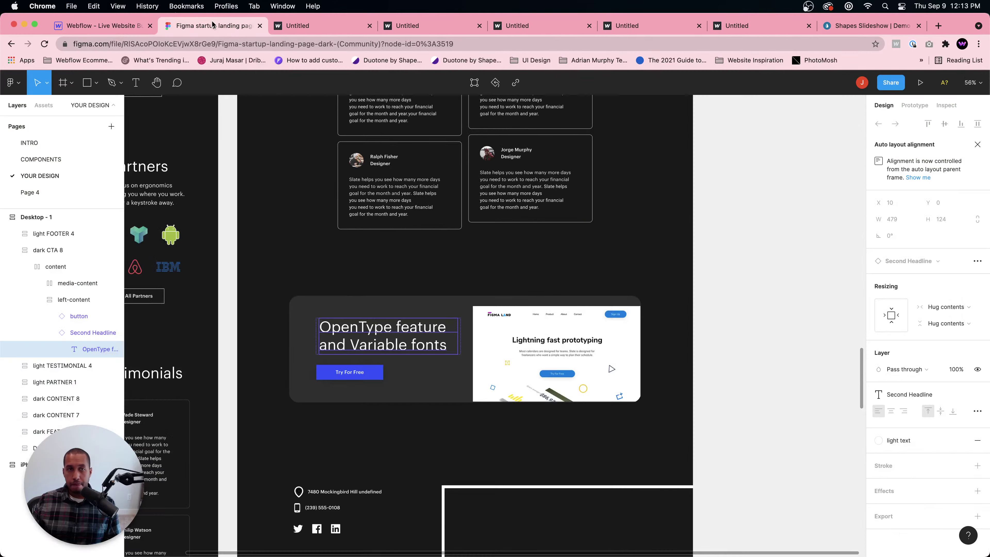
click(91, 26)
- Set the Try For Free button's left and right padding to 60 px, reselect CTA Left, and compare with the Figma card
click(296, 467)
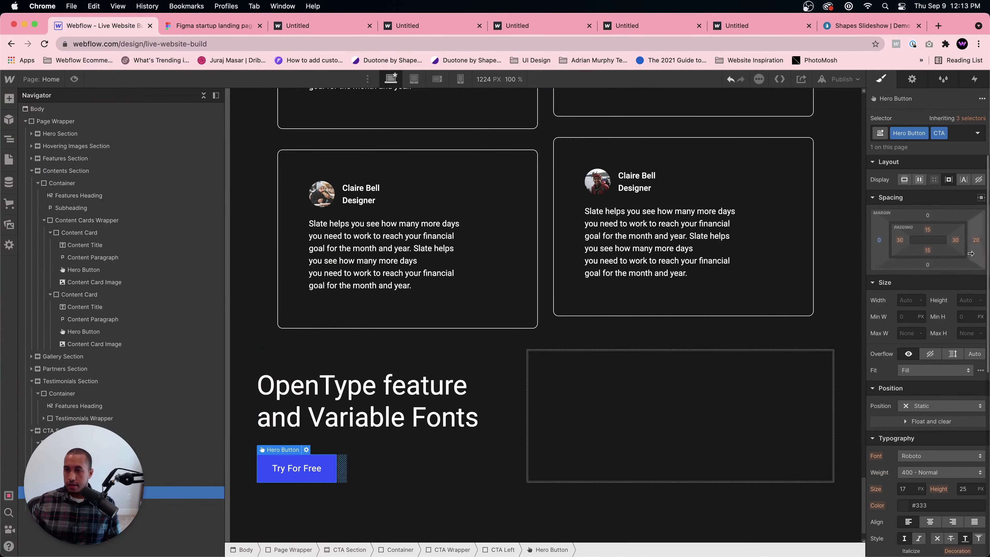
drag(901, 241, 917, 240)
click(458, 476)
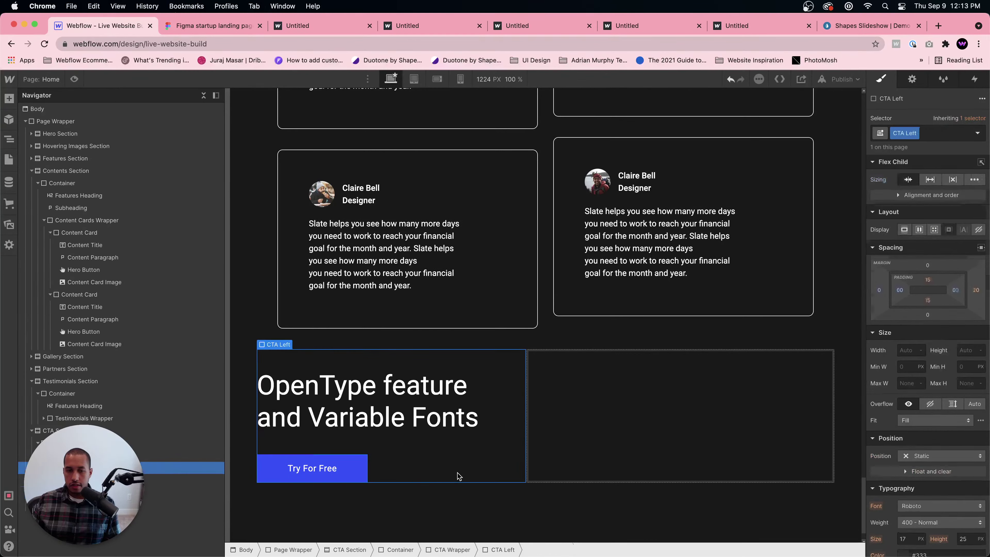
click(210, 26)
click(113, 25)
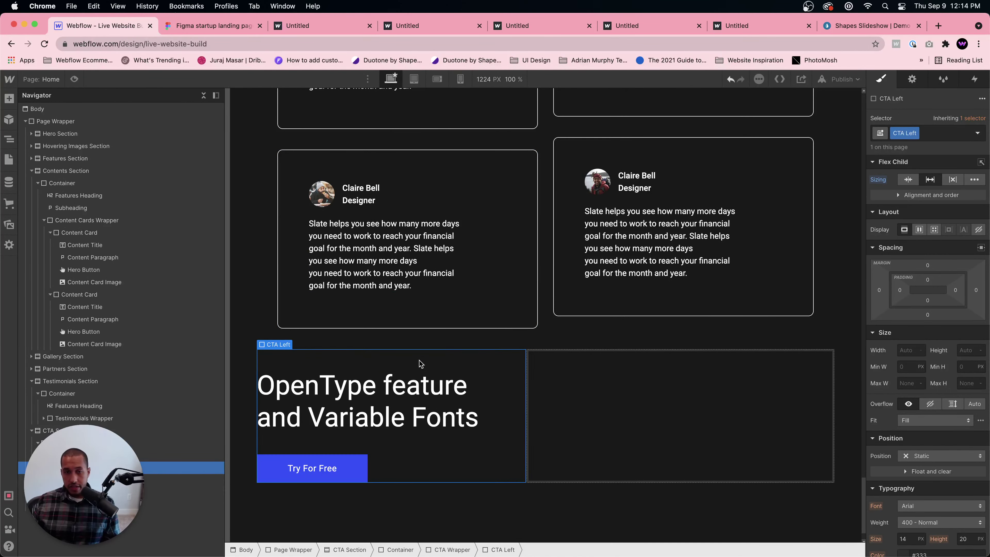
- Set the CTA Section's top padding to 140 px
click(848, 374)
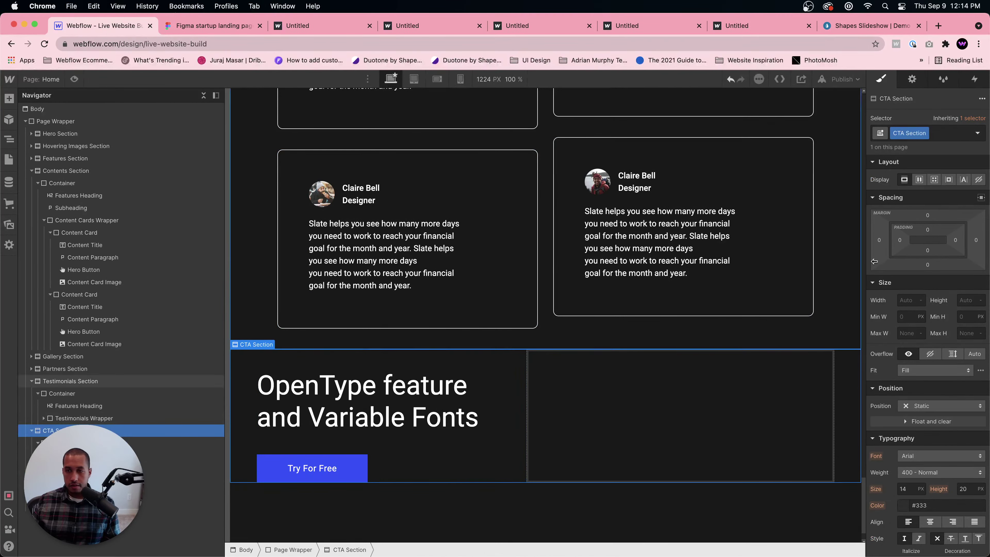
click(927, 230)
text(140)
key(Return)
scroll(545, 315, down, 3)
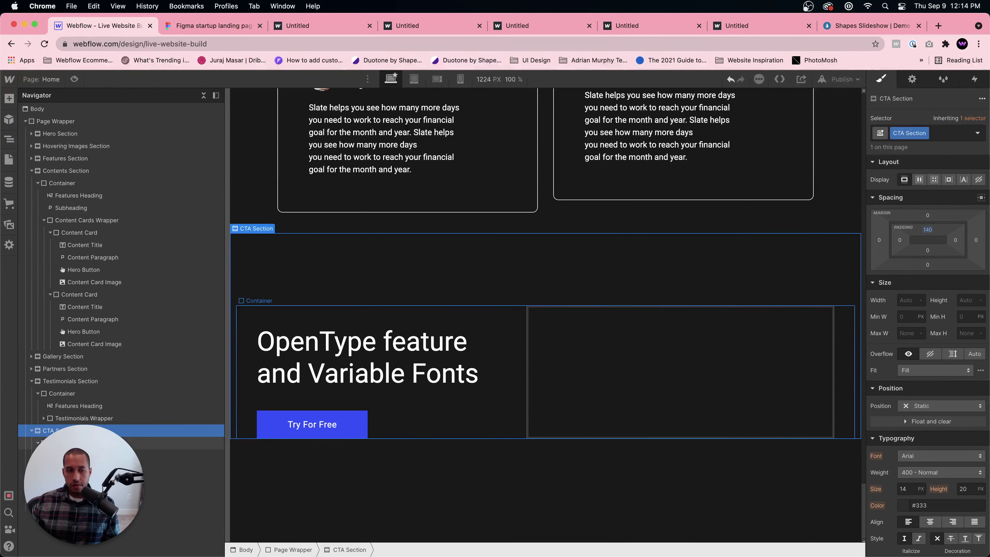
- Inspect the Figma call-to-action card's fill and give the CTA Wrapper the background color #343434
click(109, 455)
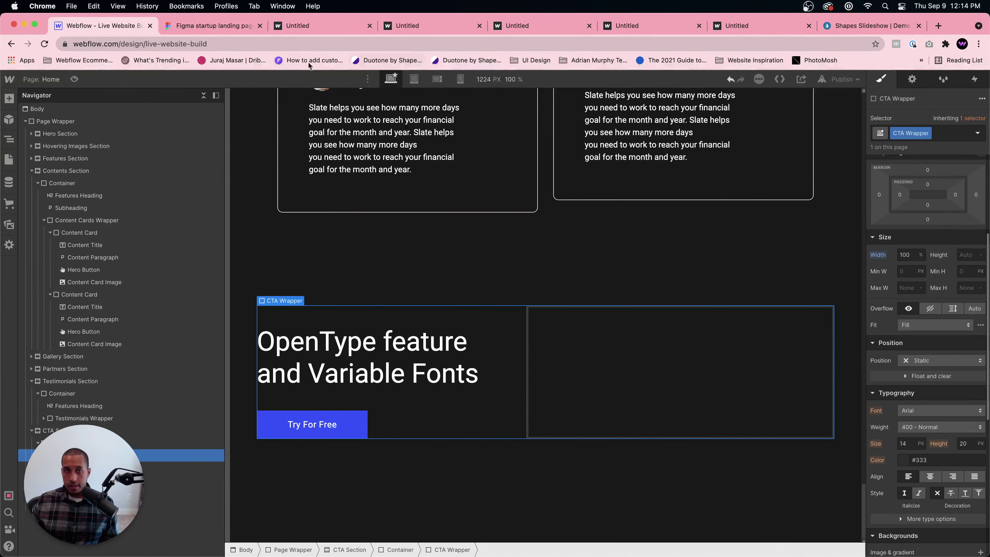
click(210, 25)
click(374, 314)
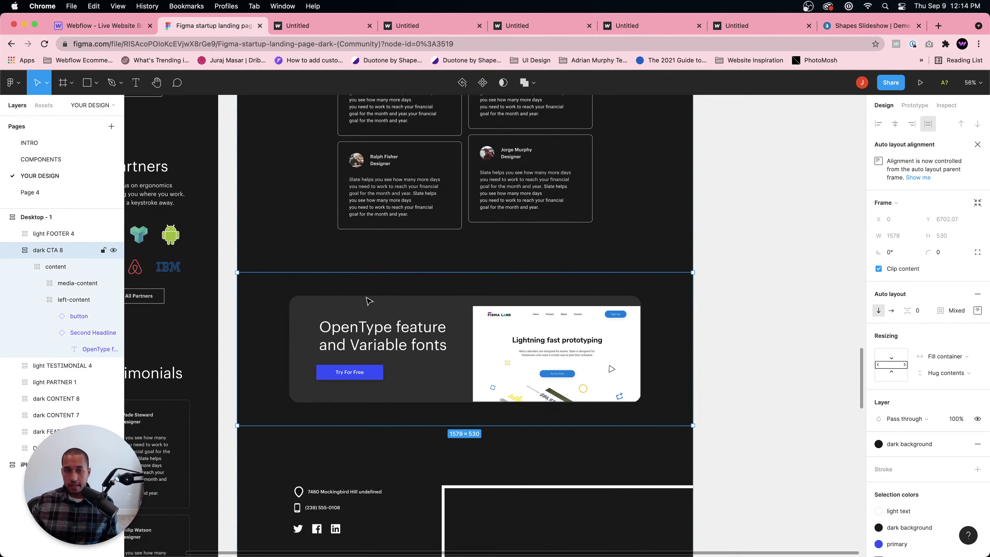
double_click(394, 315)
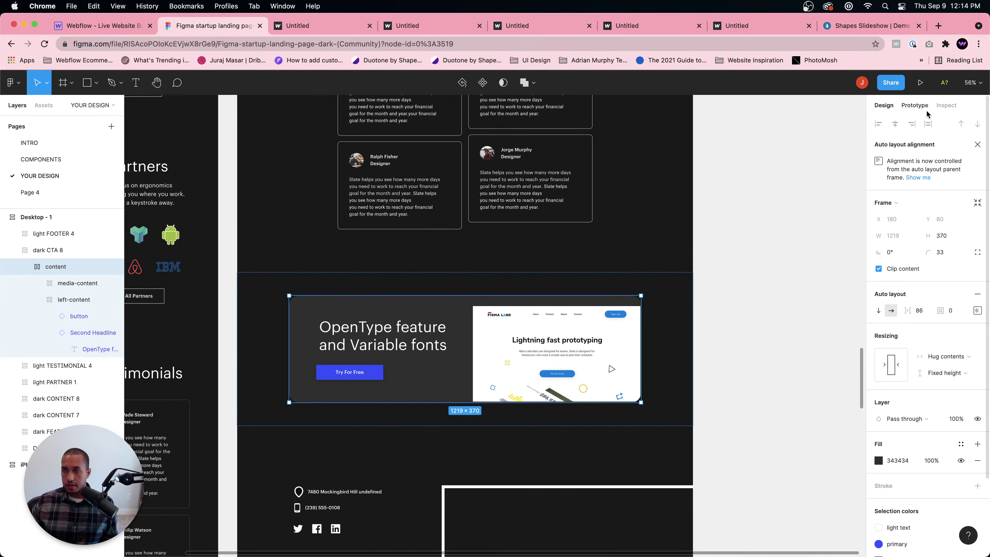
click(938, 107)
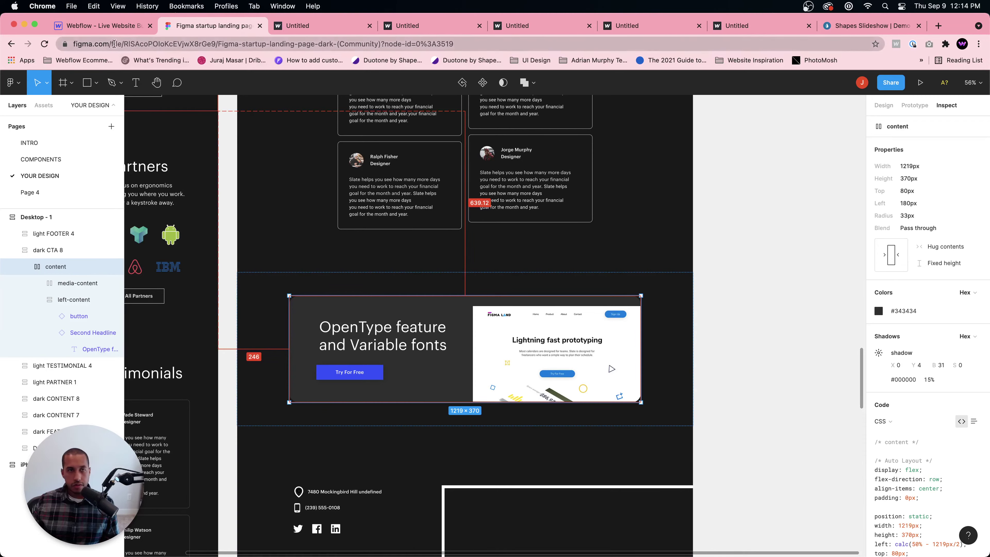
click(117, 26)
scroll(940, 470, down, 5)
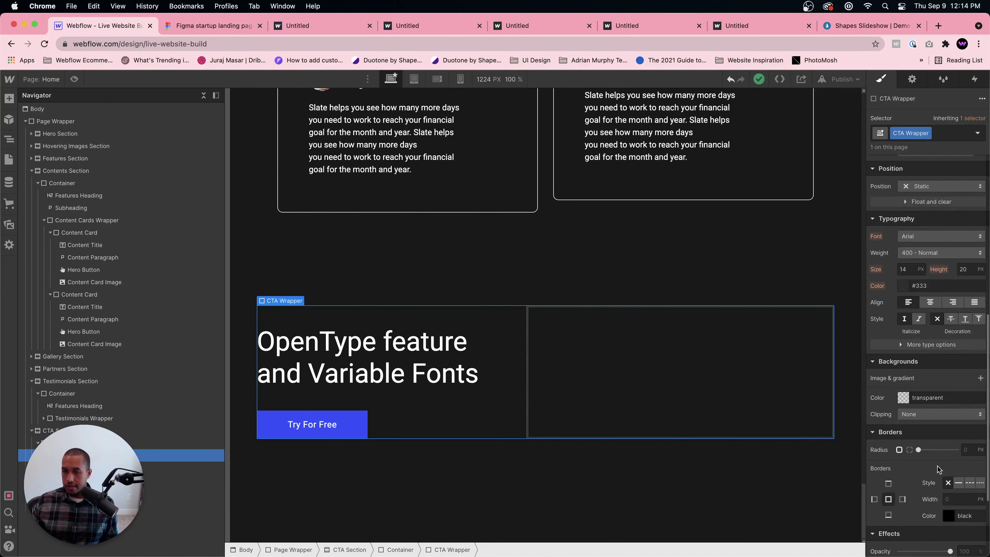
click(953, 397)
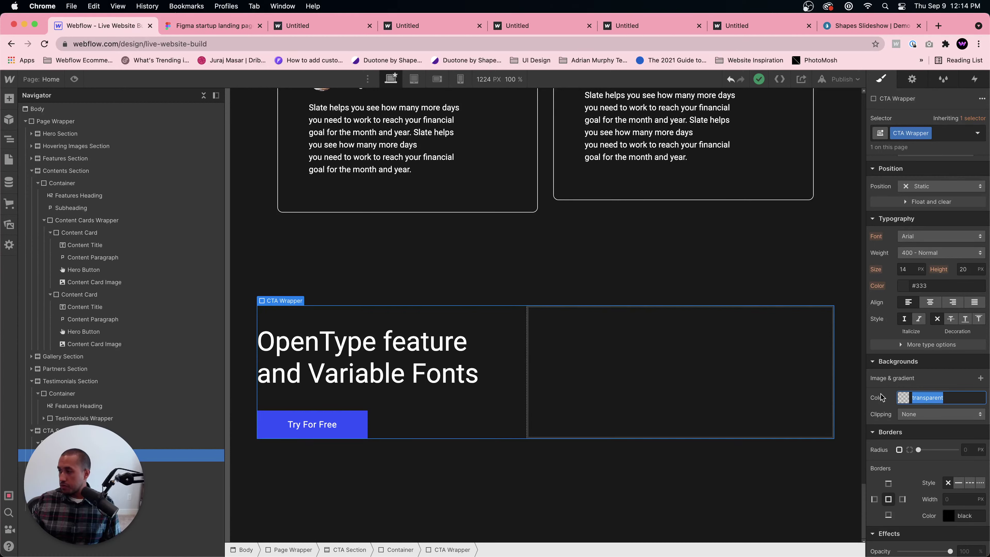
text(3434)
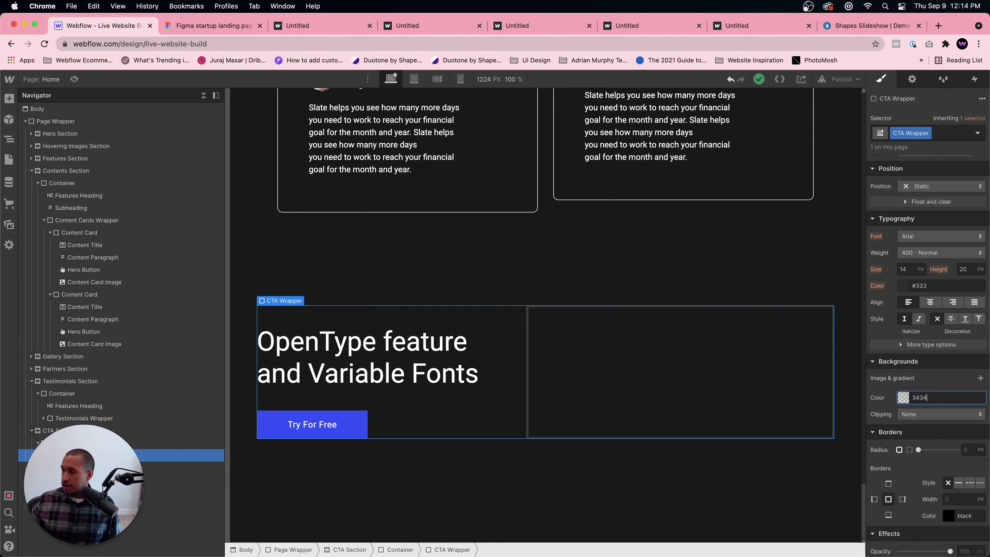
text(34)
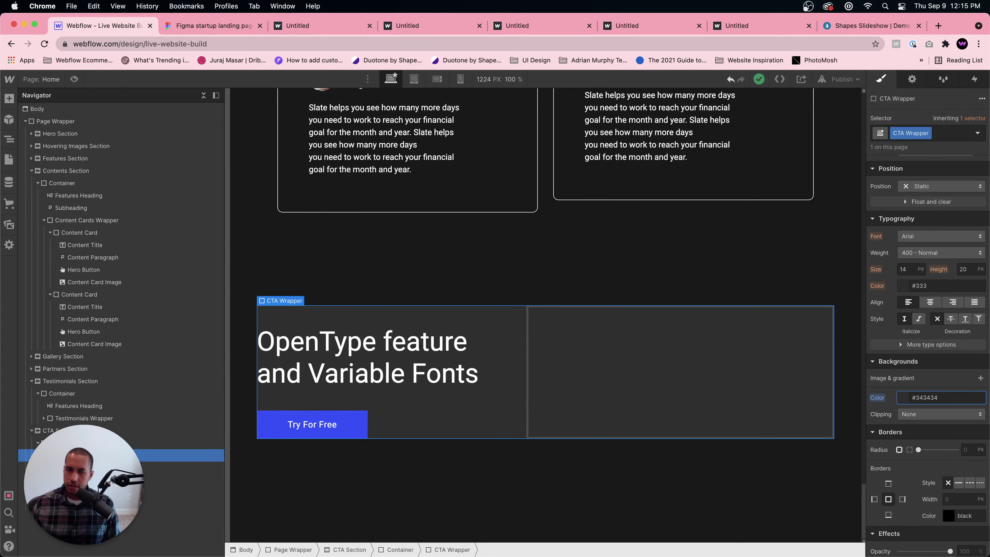
- Check the card's corner radius in Figma and set the CTA Wrapper's border radius to 33 px
click(213, 25)
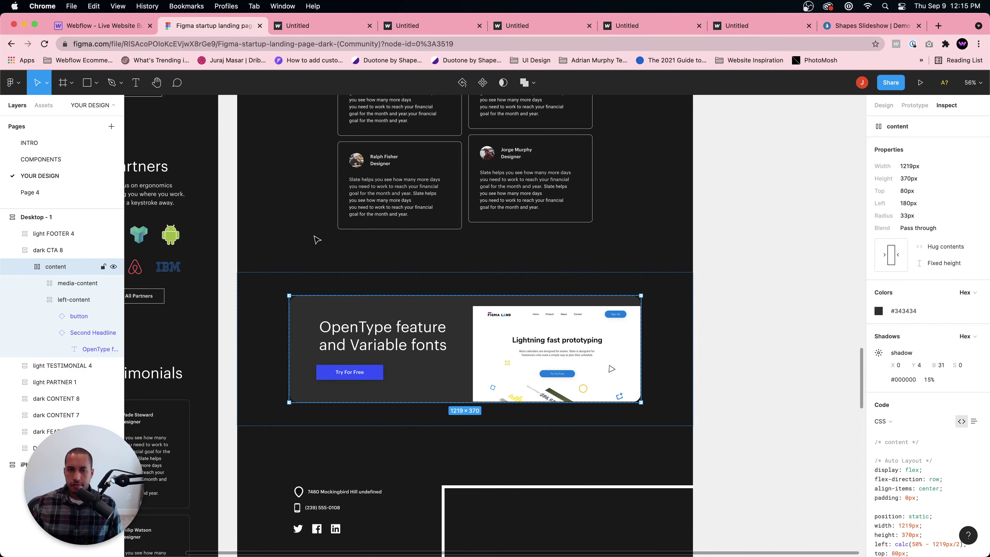
click(99, 25)
click(206, 26)
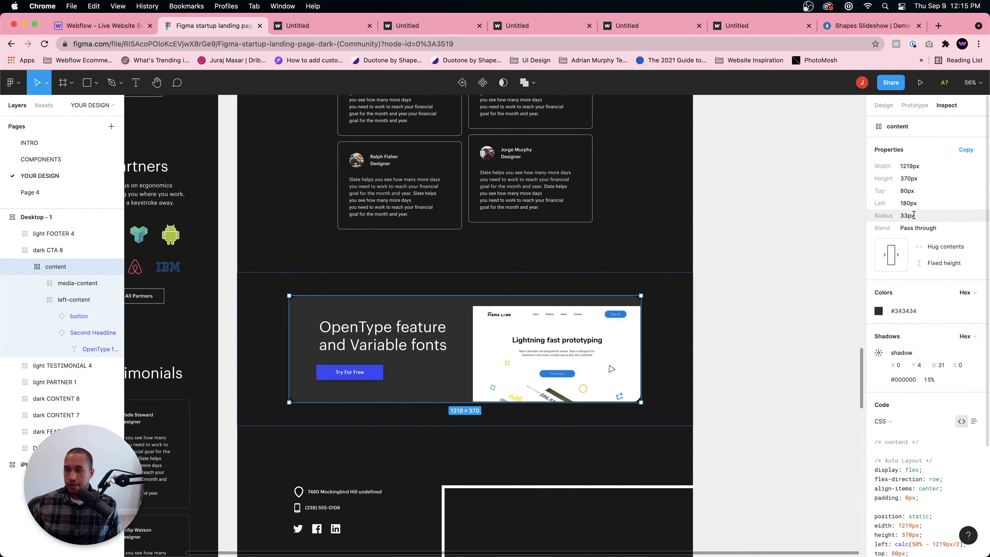
click(99, 26)
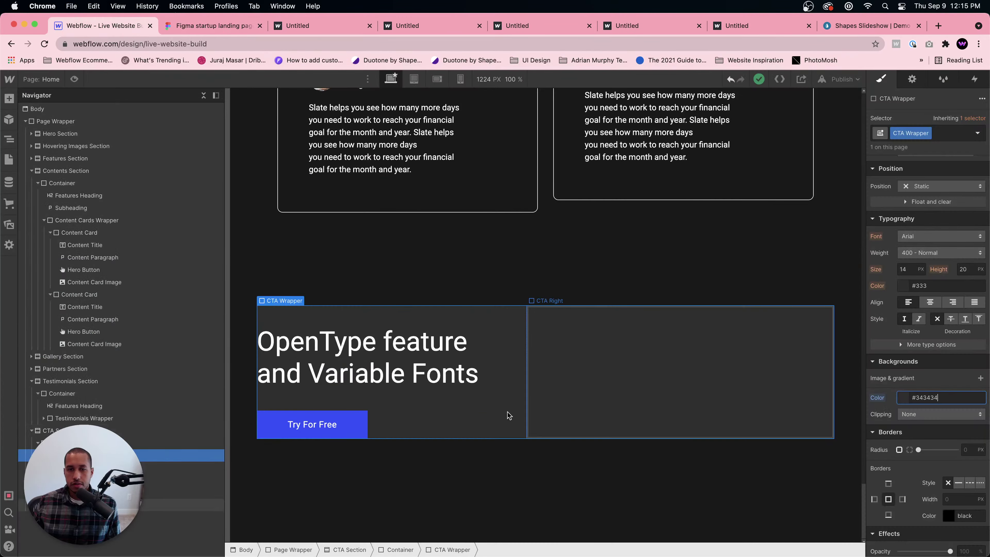
scroll(948, 444, down, 1)
click(970, 432)
text(3)
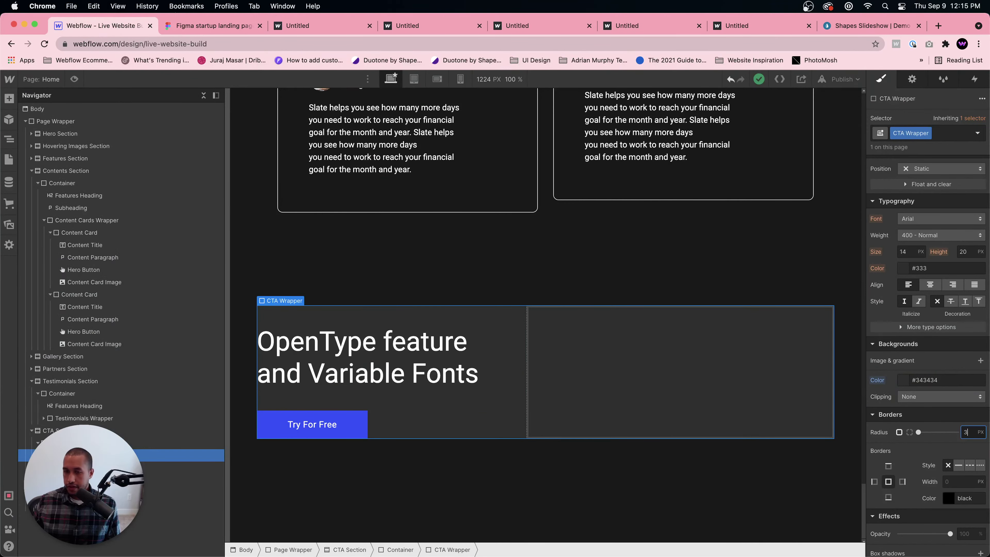
text(3)
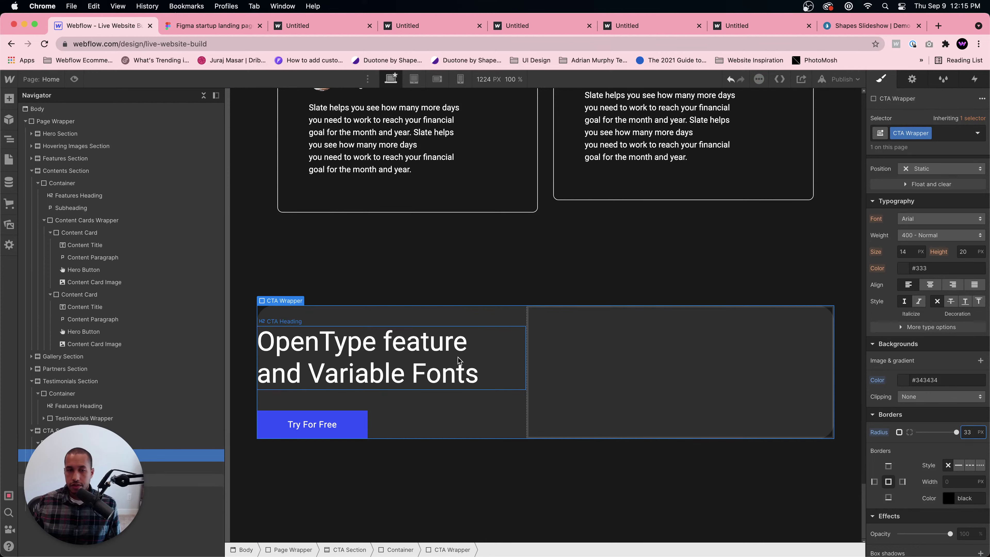
- Set the CTA Wrapper's padding to 40 px on all four sides
scroll(952, 251, up, 10)
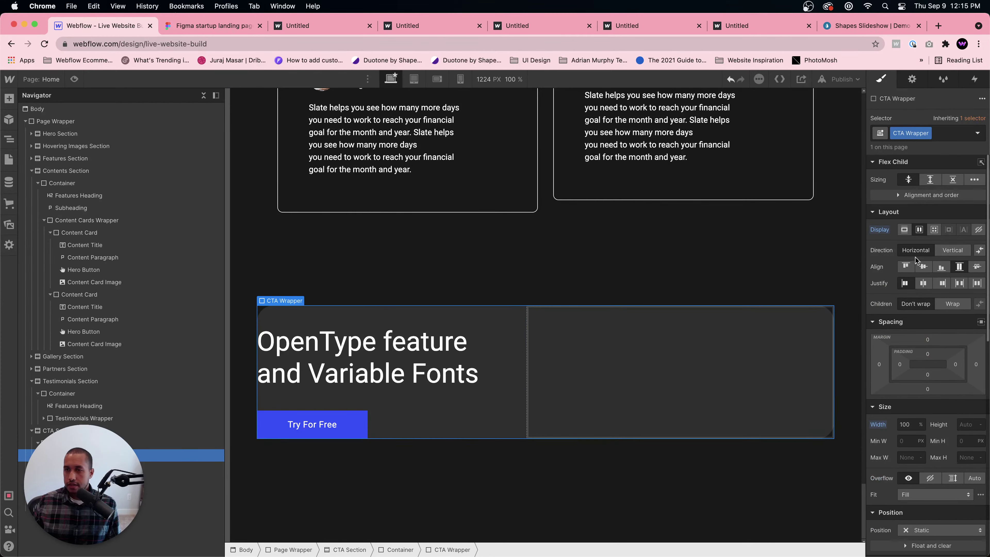
drag(904, 364, 915, 373)
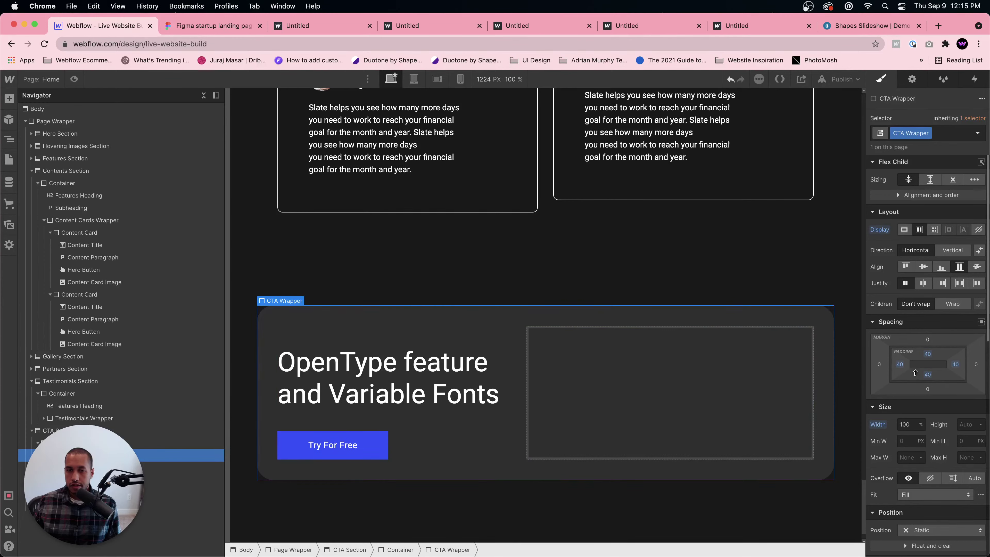
click(559, 283)
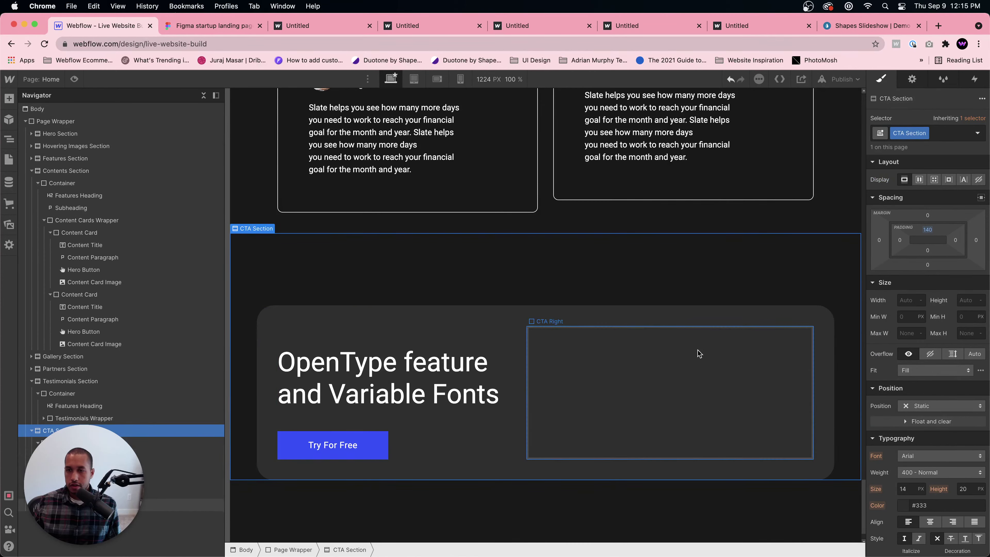
click(715, 322)
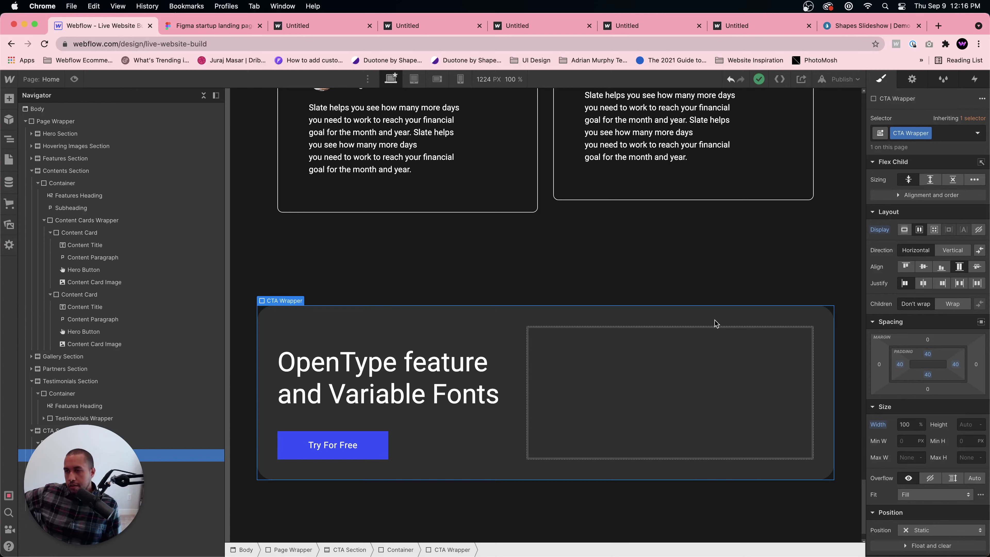
- Select the empty CTA Right block and compare it with the image side of the Figma card
click(685, 376)
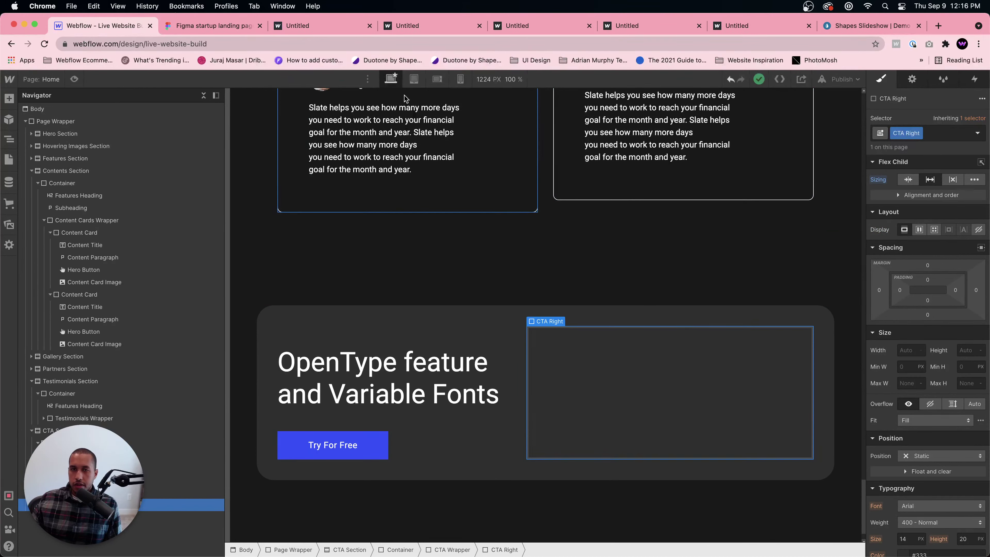
click(203, 28)
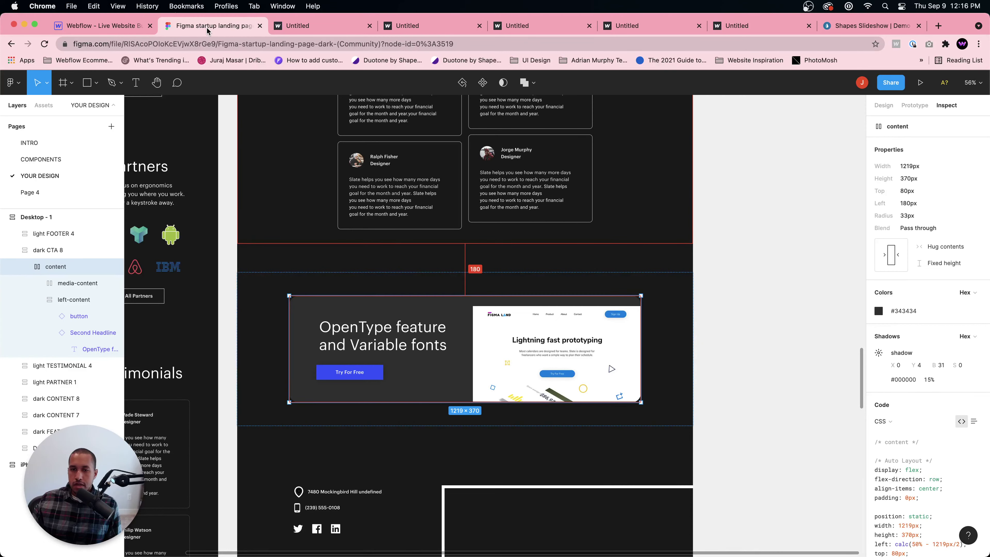
click(117, 26)
click(179, 31)
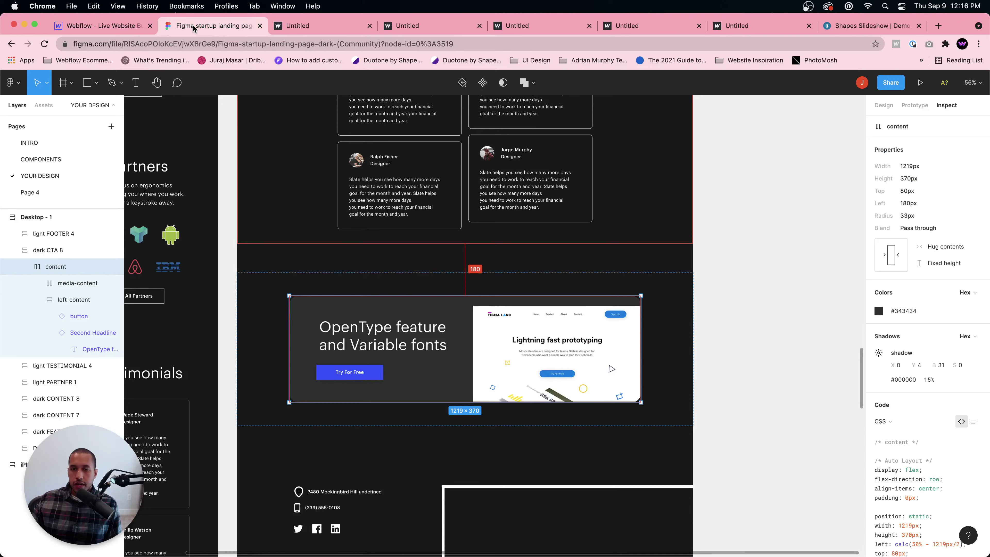
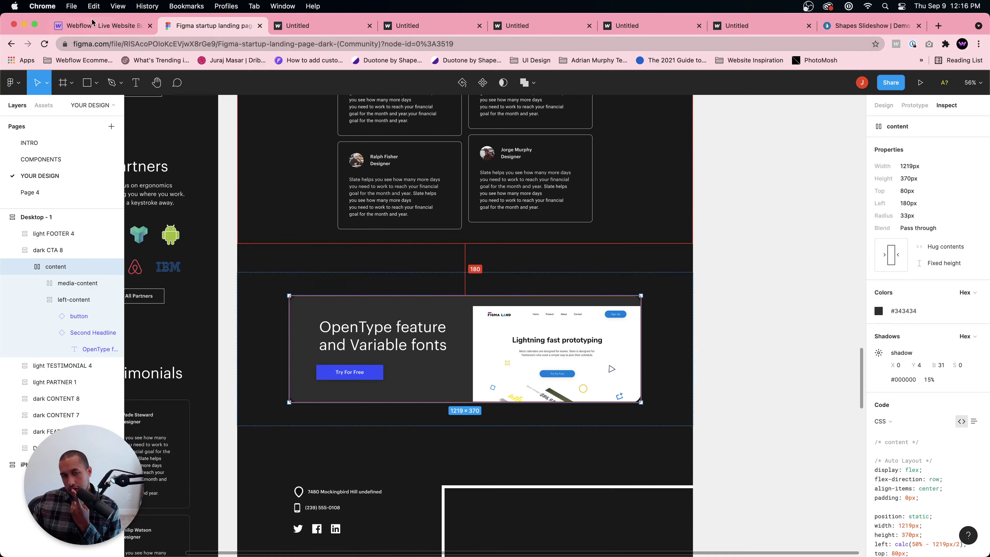
click(122, 26)
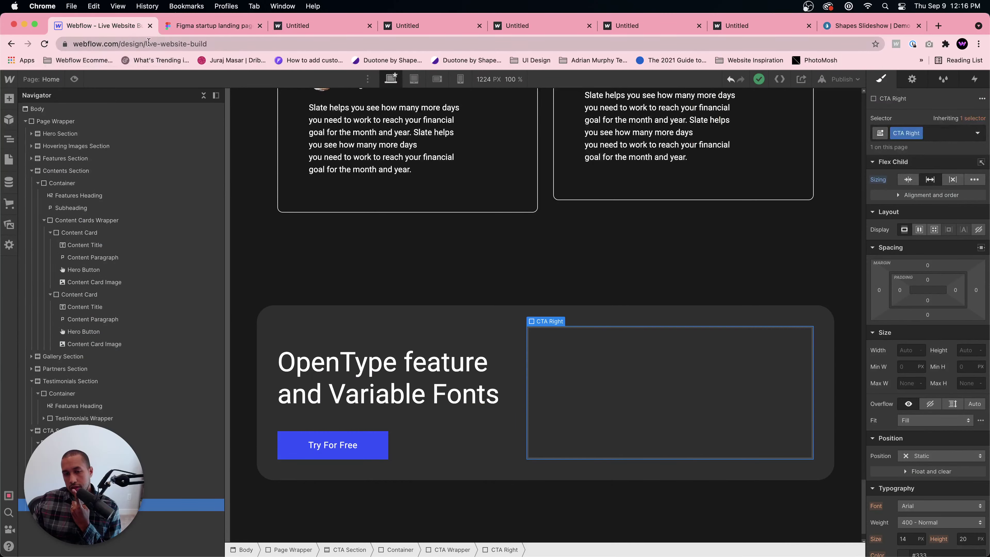
- Select the Line Chart 1 image in the Figma call-to-action card and export it as a 2x PNG
click(210, 25)
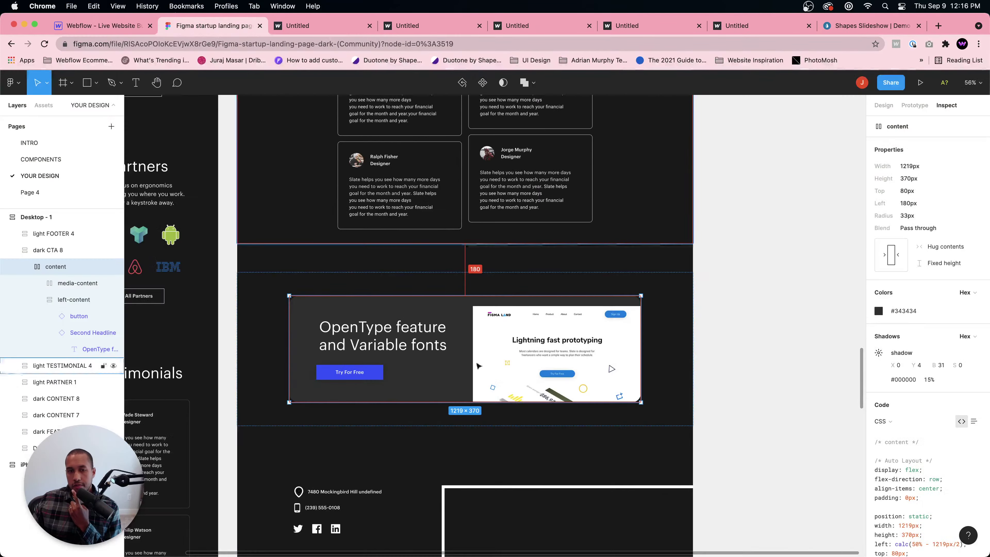
click(559, 359)
double_click(560, 359)
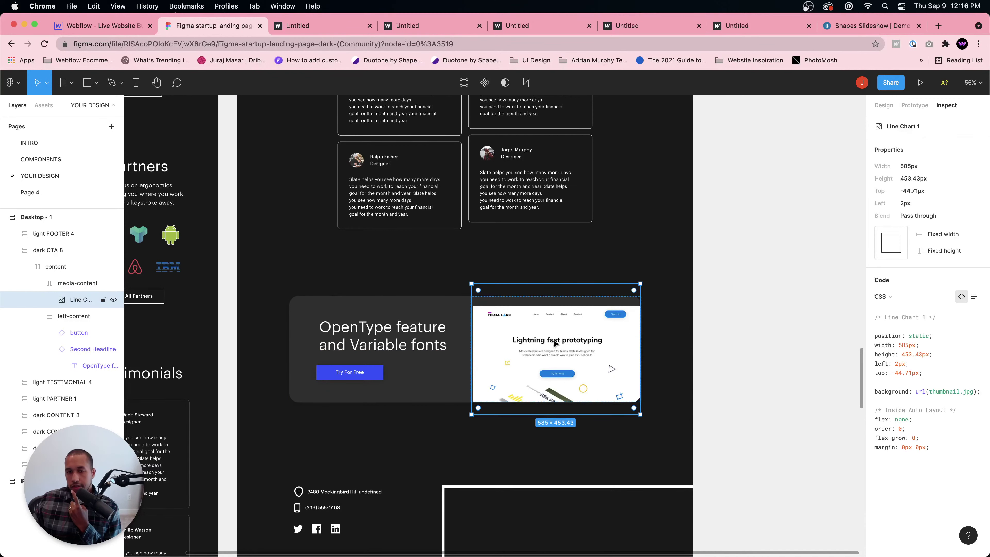
key(Escape)
double_click(552, 366)
key(Escape)
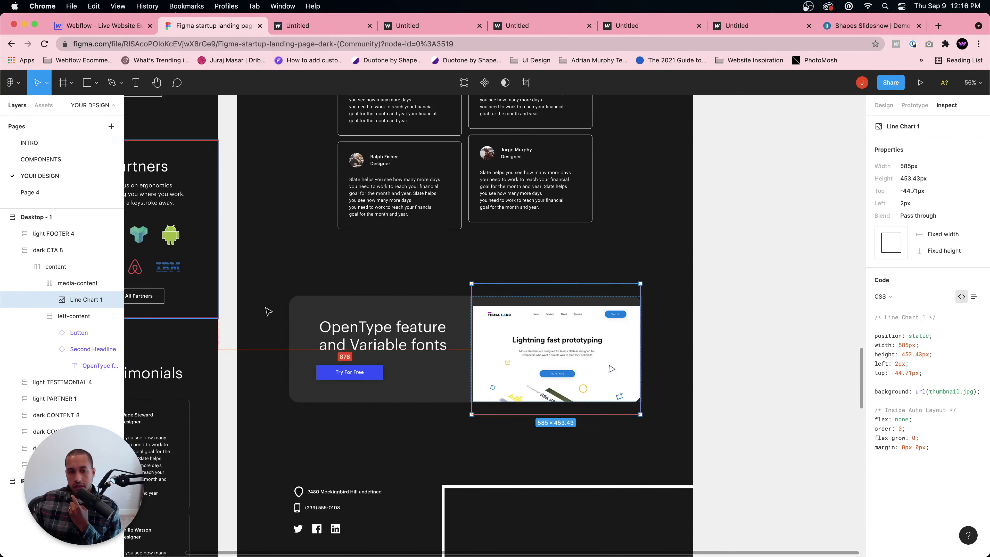
click(883, 105)
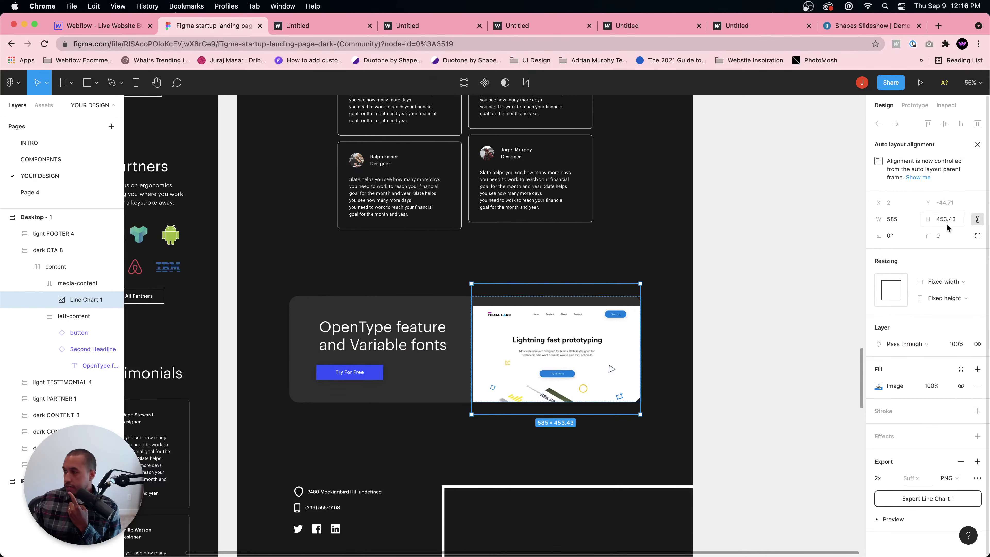
scroll(959, 498, down, 1)
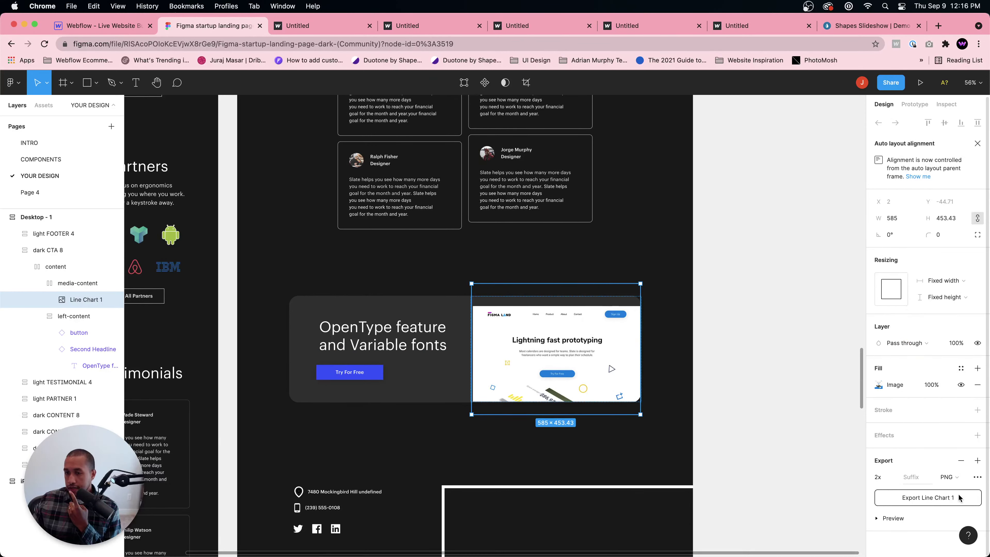
click(940, 498)
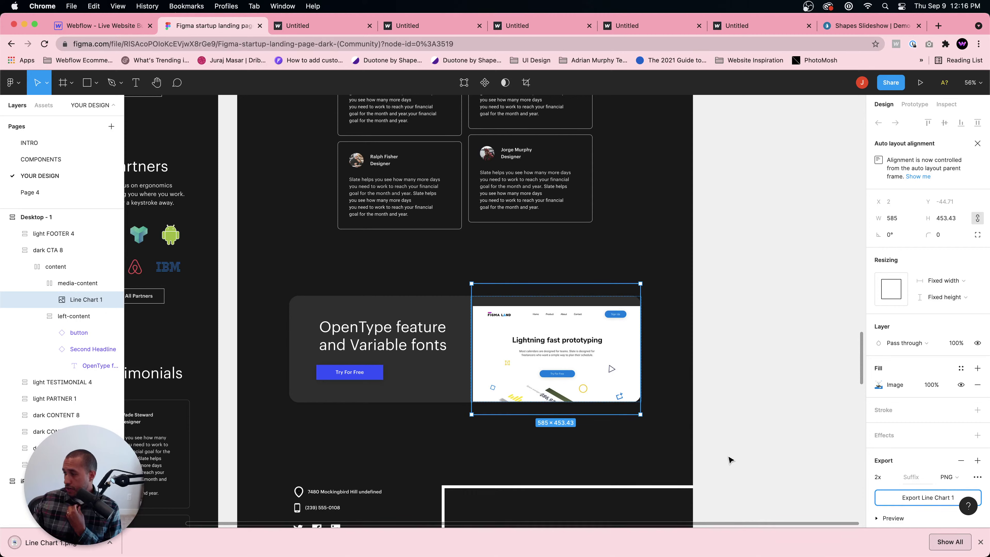
- Reveal the exported Line Chart 1.png in Finder's Downloads folder and use a context action on it
click(110, 543)
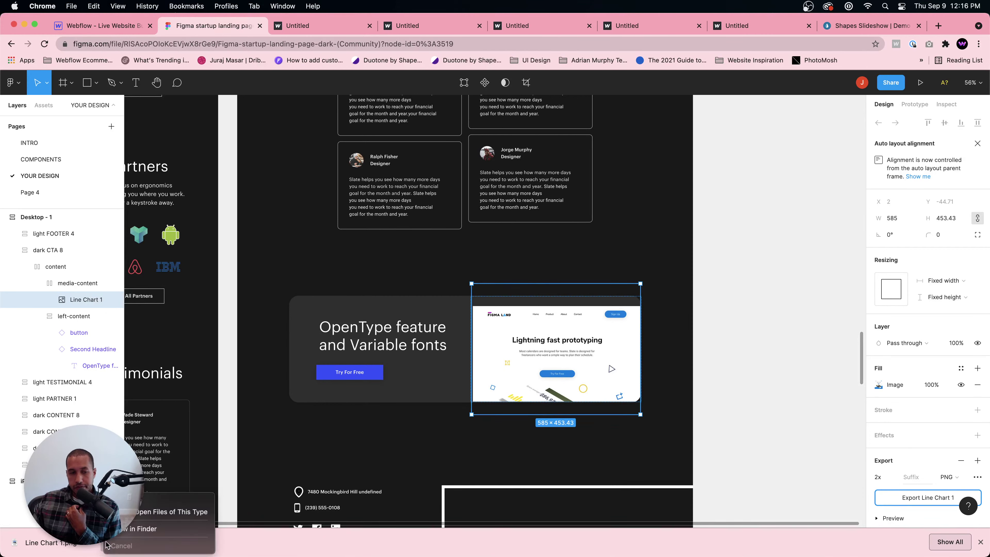
click(148, 520)
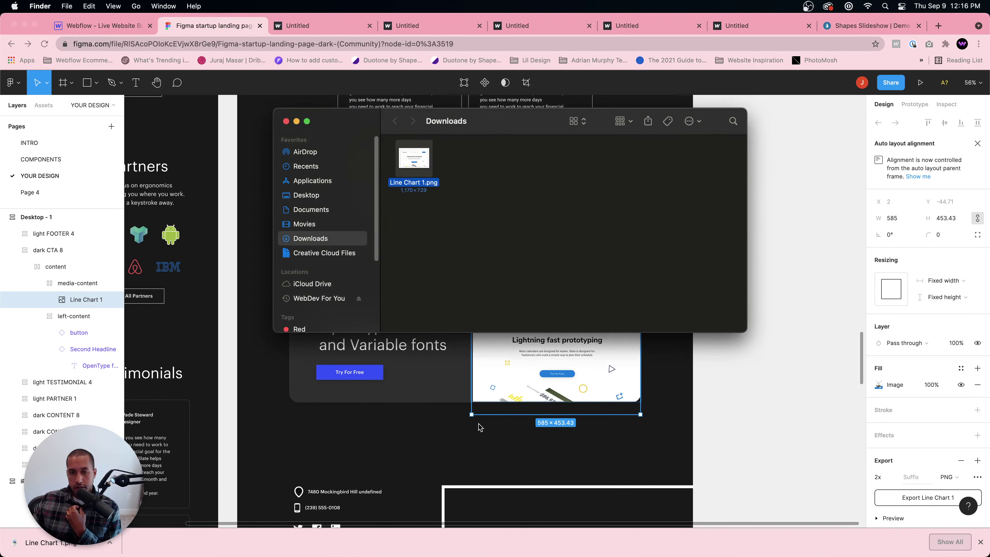
right_click(410, 165)
click(450, 211)
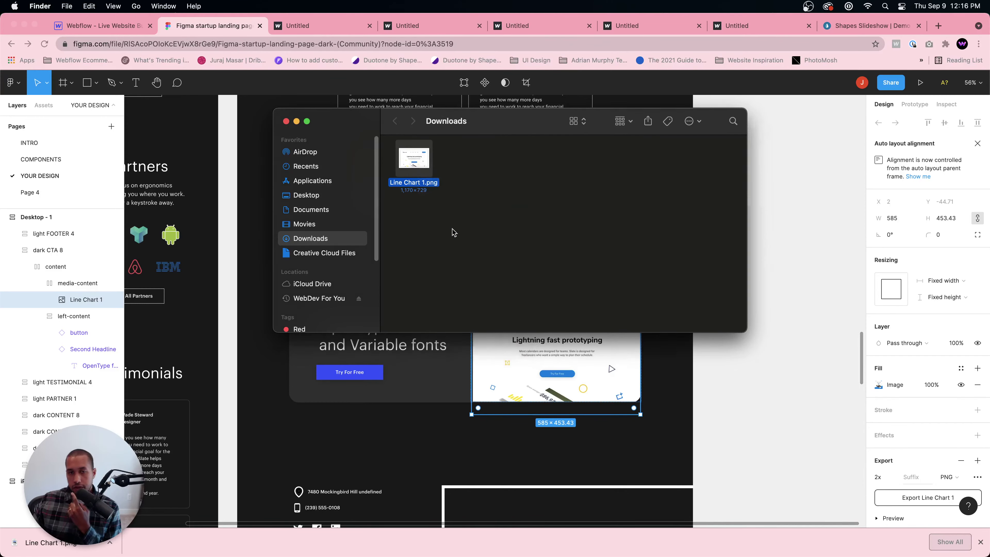
- Return to the Webflow project and show all asset types in the Assets library
click(14, 25)
click(10, 234)
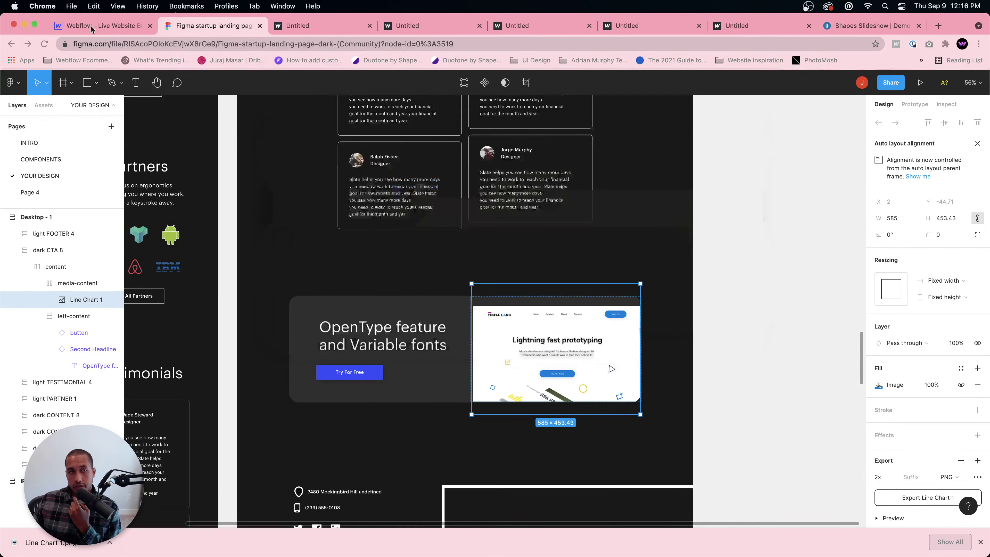
key(ctrl+shift+Tab)
click(9, 223)
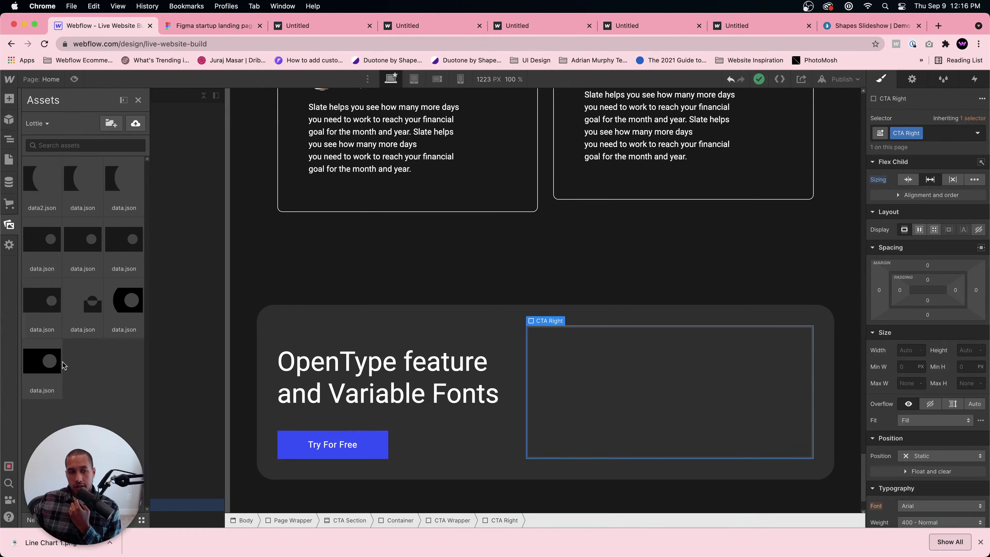
click(9, 225)
click(10, 225)
click(48, 125)
click(53, 140)
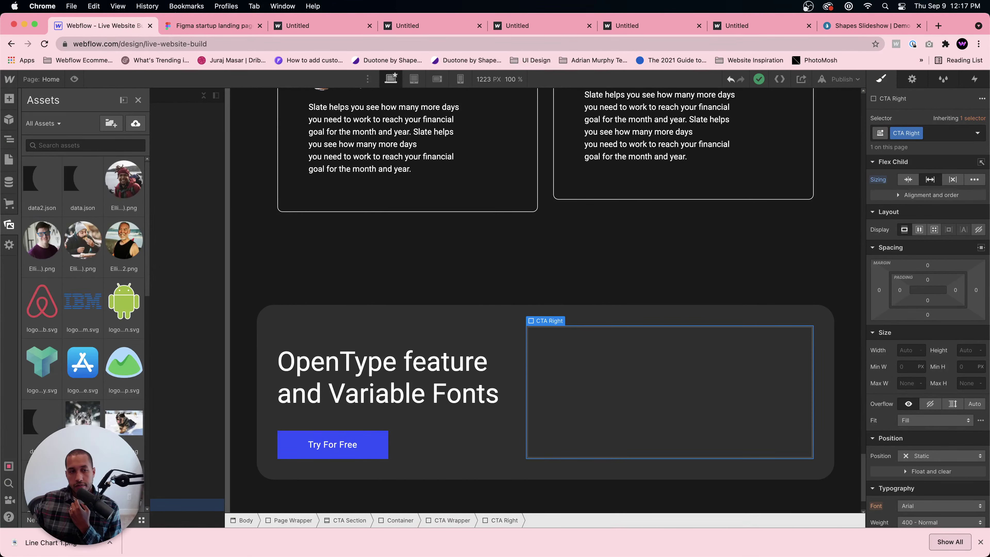
- Upload Line Chart 1.png from Finder's Downloads folder to the Webflow assets and place it in the CTA Right block
click(201, 533)
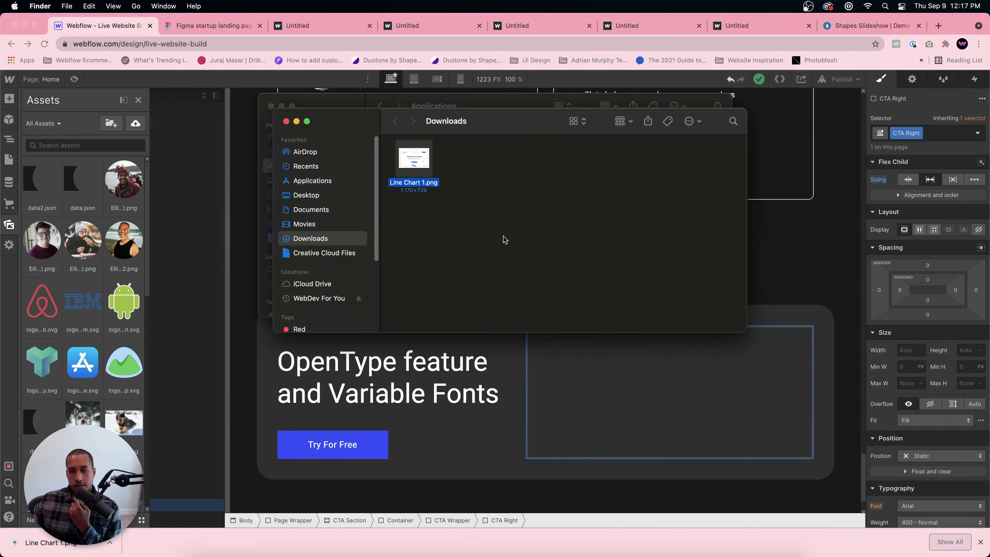
drag(363, 132, 94, 226)
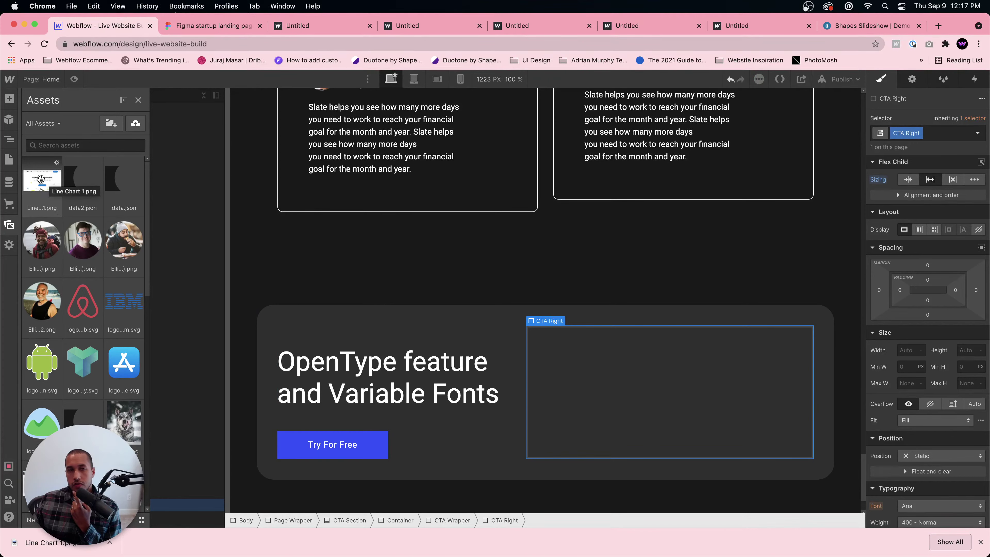
drag(359, 230, 671, 398)
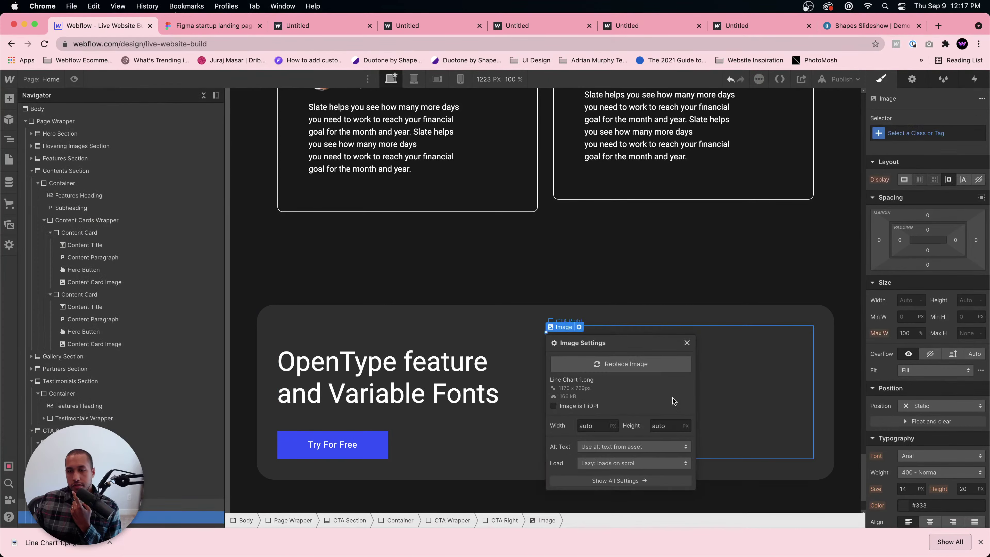
click(729, 334)
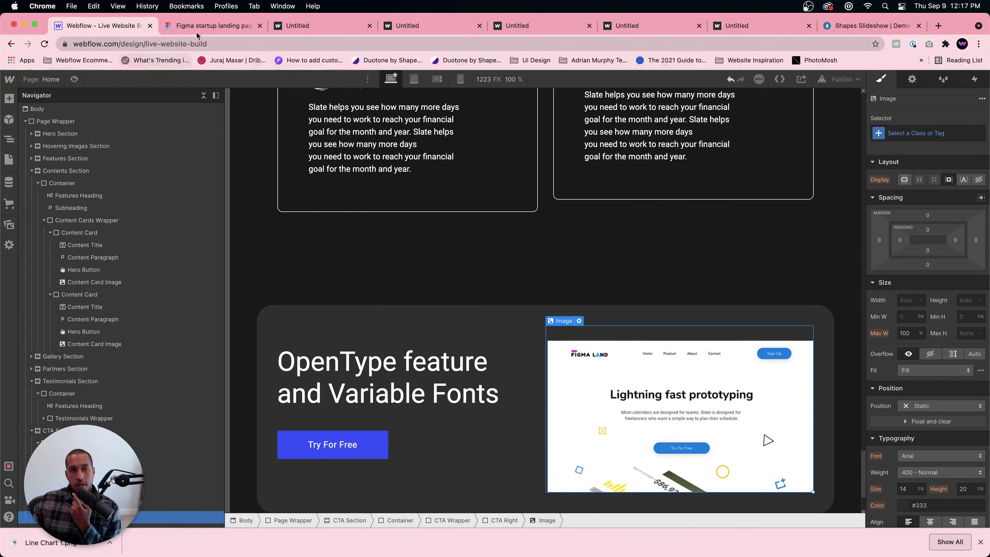
- Check the Figma card and reset the CTA Wrapper's padding on all four sides
click(169, 26)
click(117, 26)
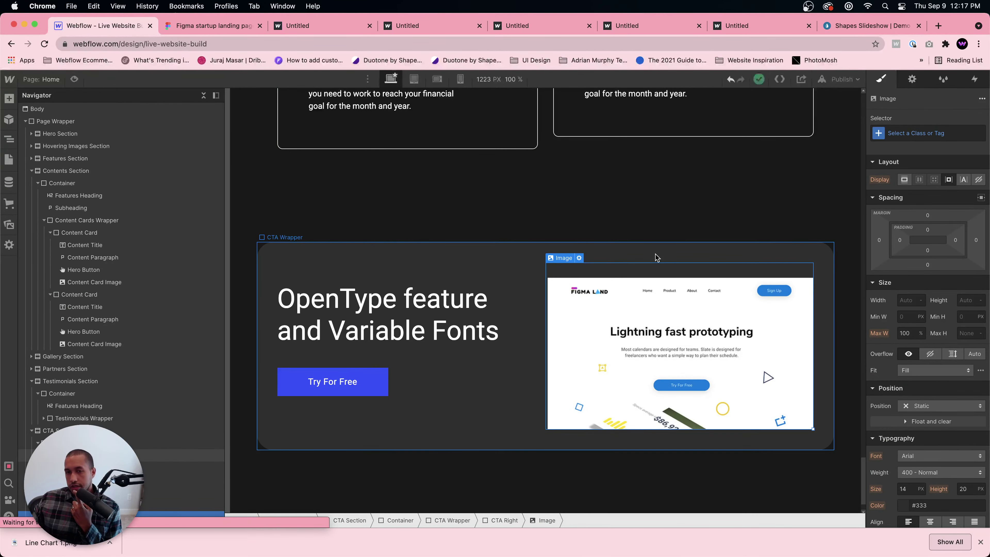
click(468, 269)
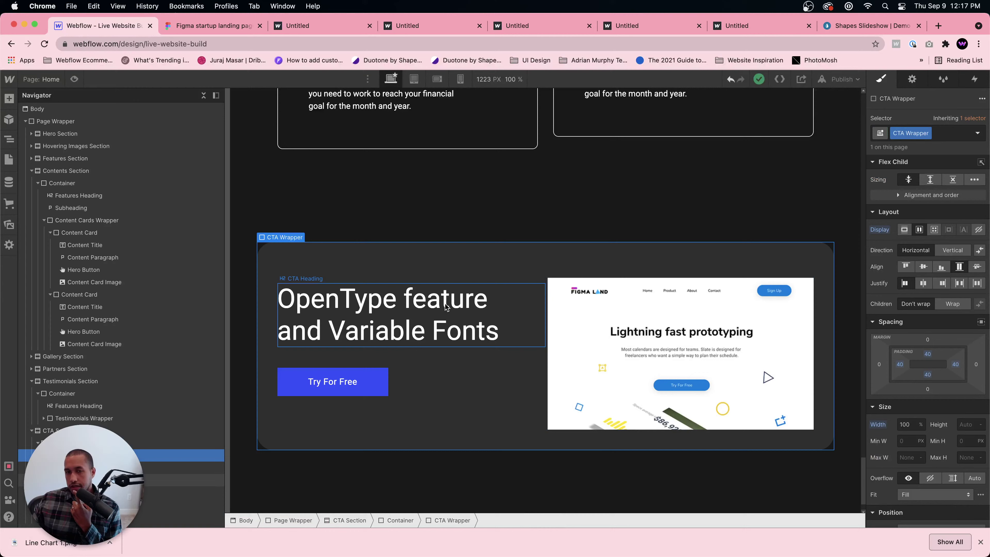
click(467, 254)
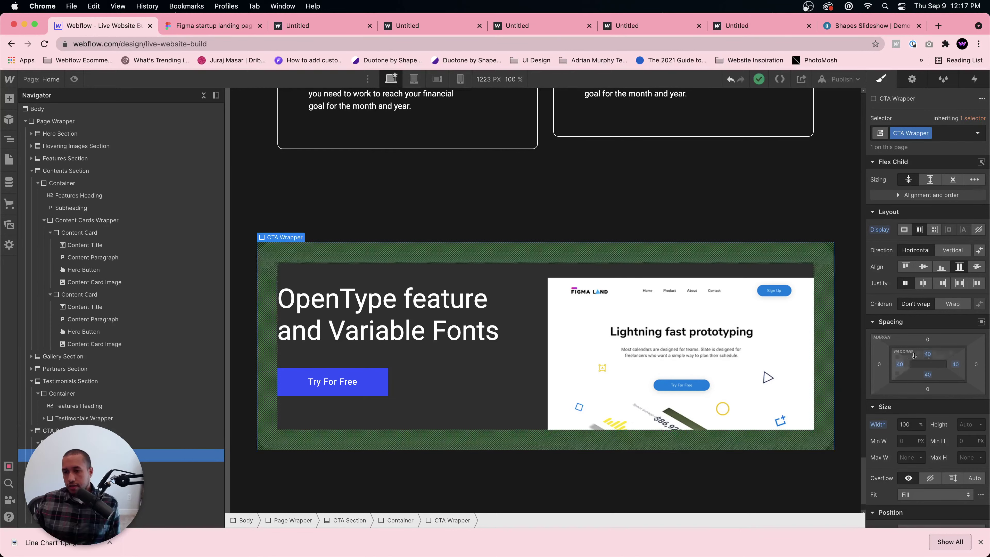
click(928, 354)
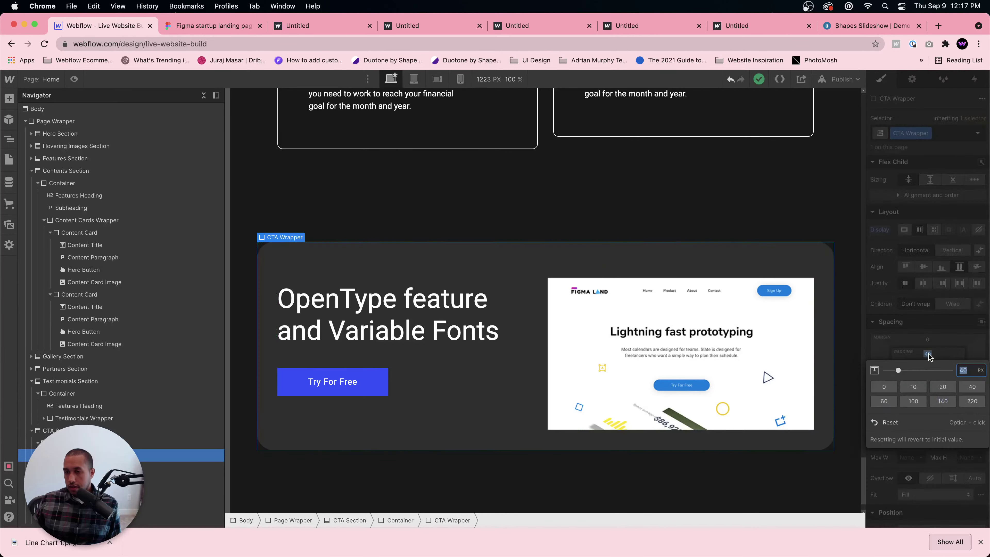
alt+click(927, 354)
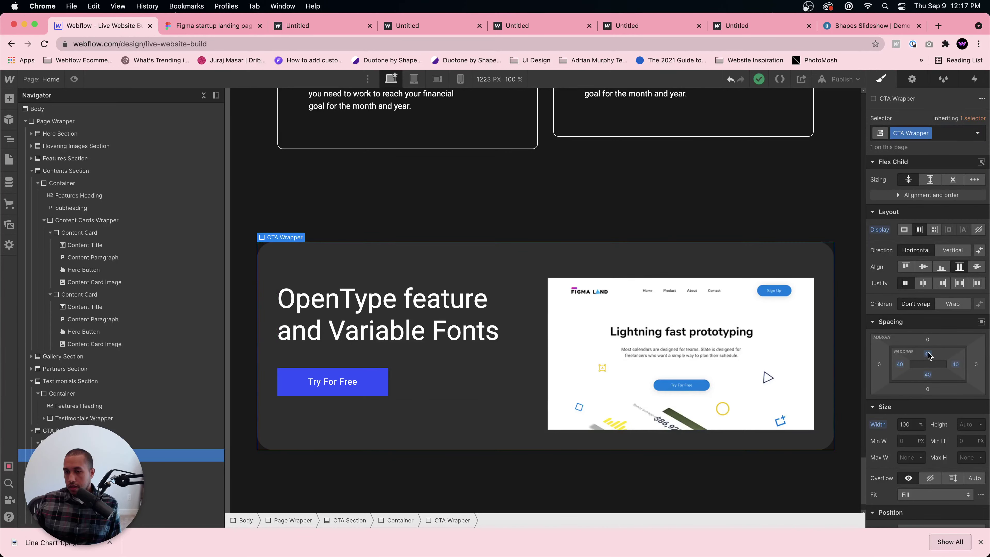
alt+click(898, 365)
alt+click(927, 374)
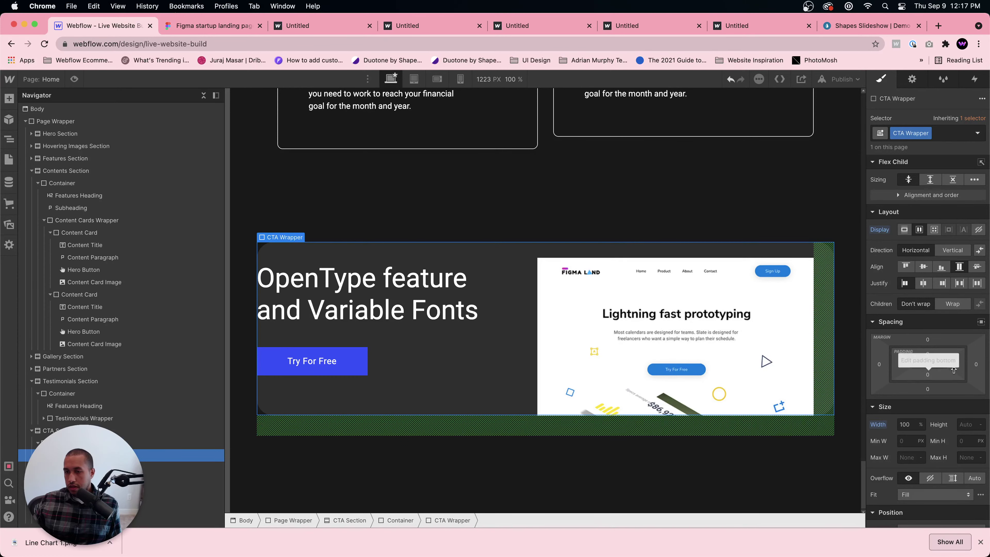
alt+click(955, 365)
click(622, 289)
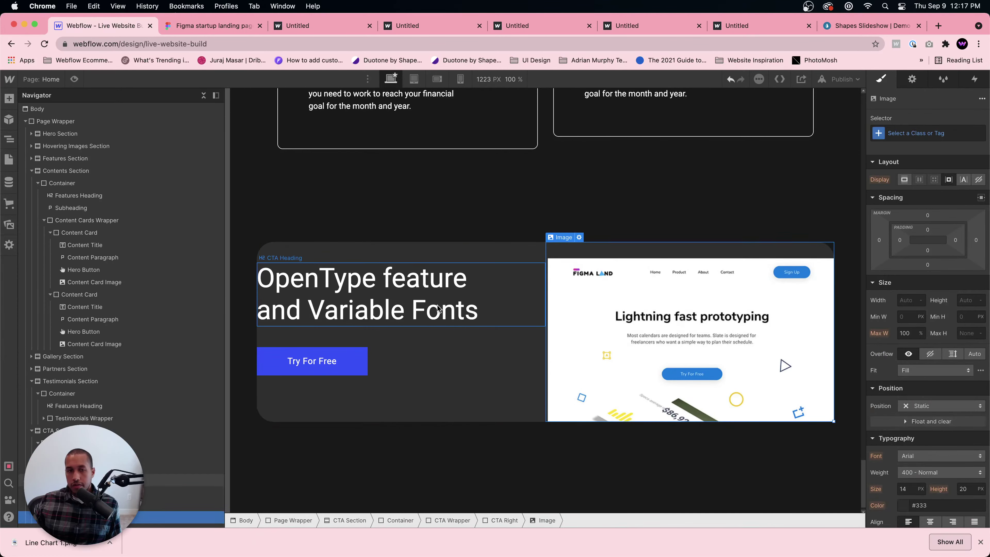
- Try 39 px left and 40 px top padding on the CTA Left block, and undo the top padding
click(423, 263)
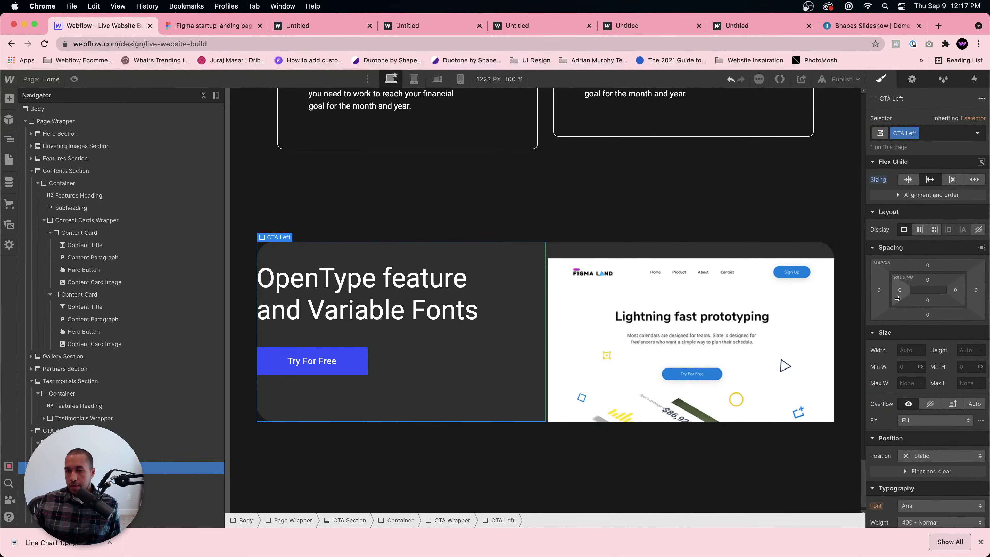
mouse_move(899, 289)
mouse_down()
mouse_move(932, 285)
mouse_move(931, 301)
mouse_up()
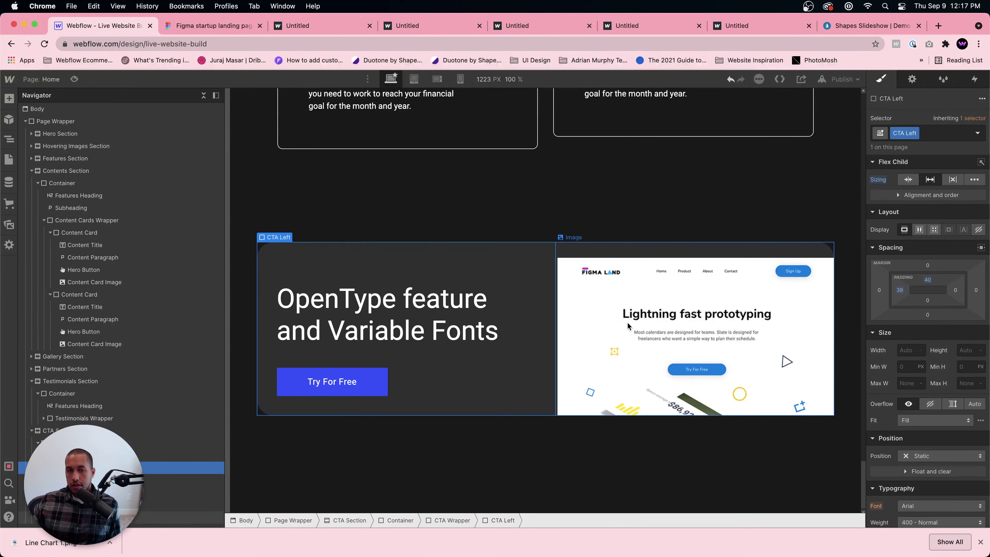
key(ctrl+z)
click(561, 324)
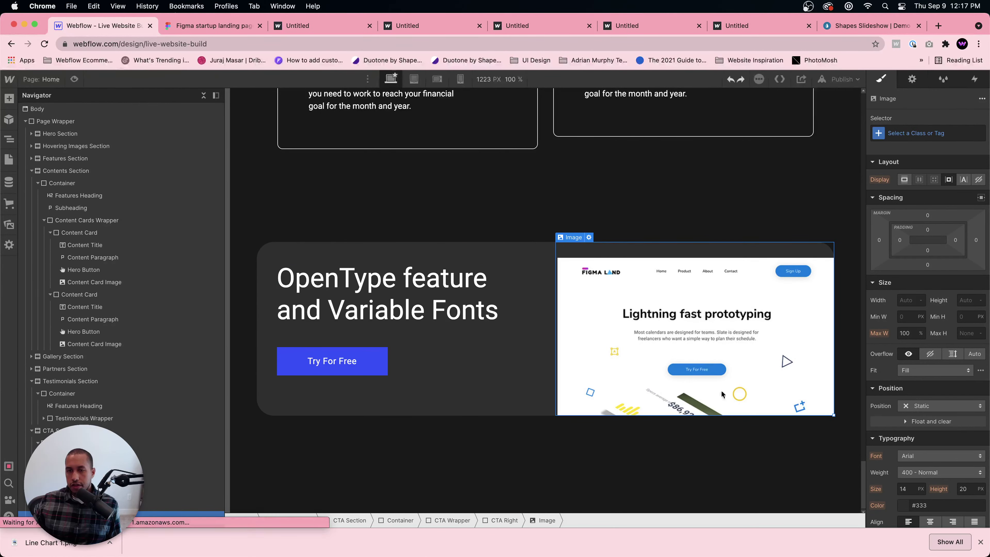
- Set the CTA Wrapper's overflow to hidden
click(621, 462)
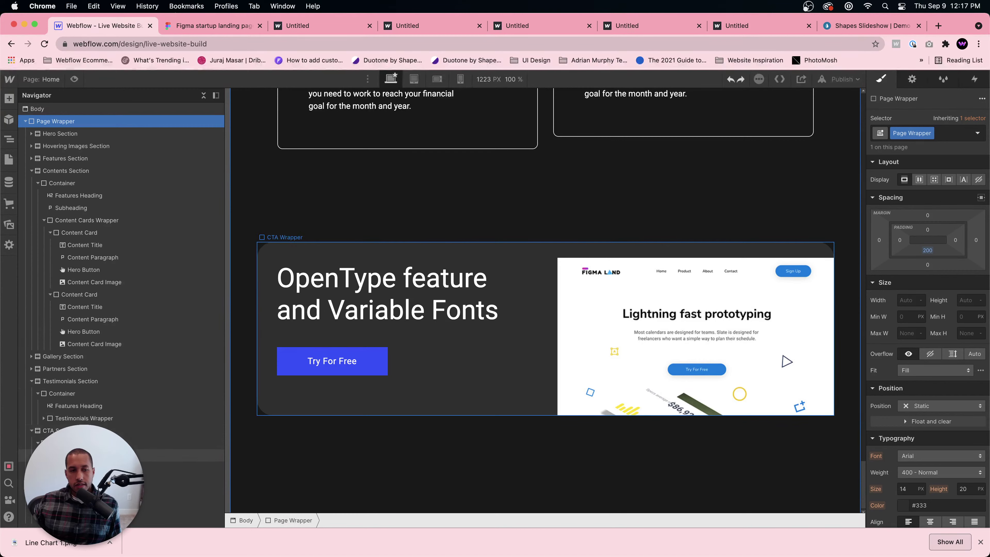
click(139, 454)
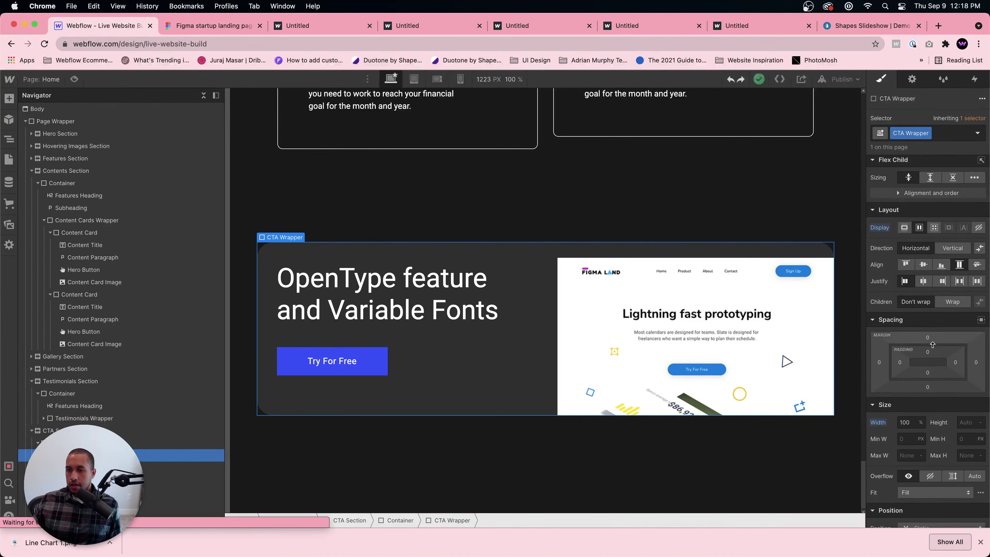
scroll(919, 409, down, 3)
click(857, 415)
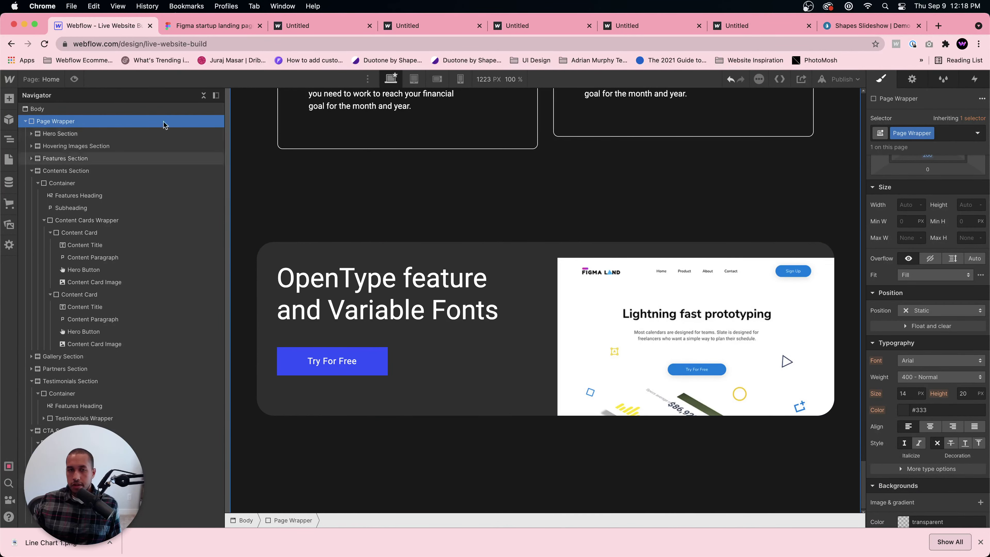
- Compare with the Figma card and set the CTA Left block's left and top padding to 40 px
click(209, 27)
click(423, 411)
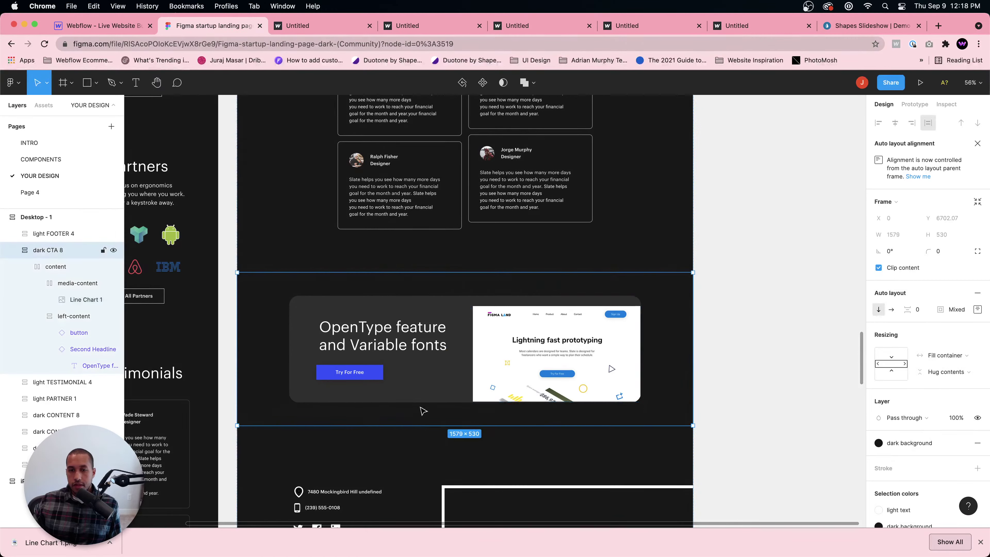
click(99, 25)
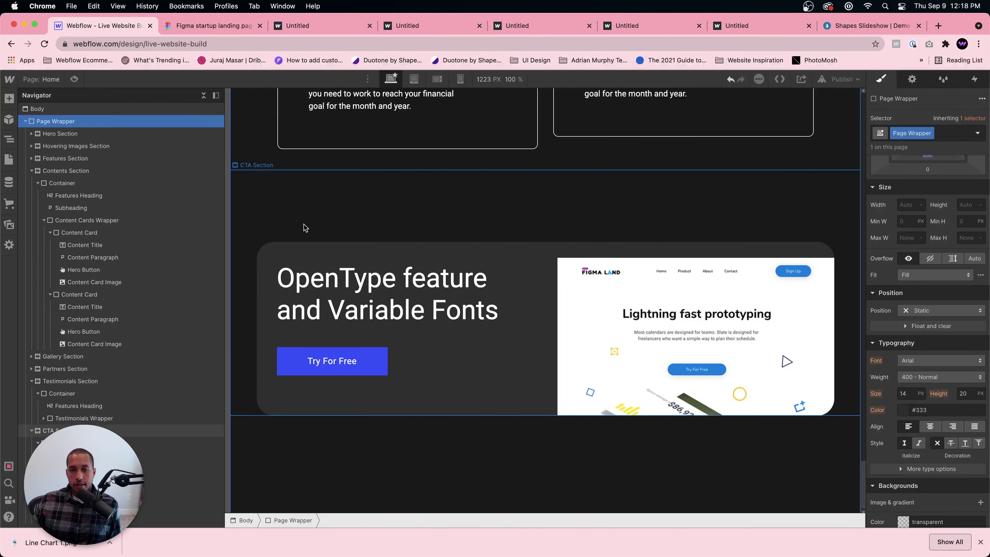
click(412, 297)
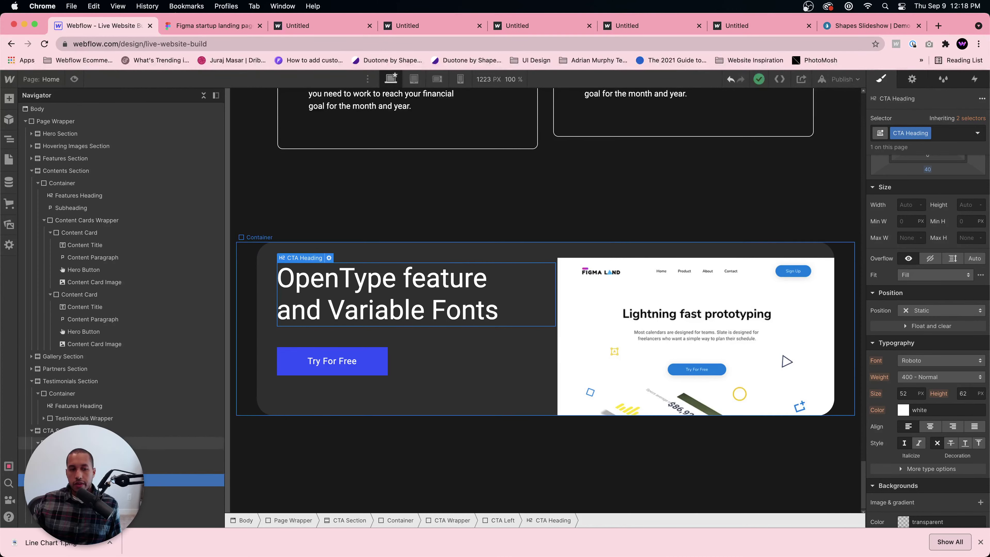
click(467, 252)
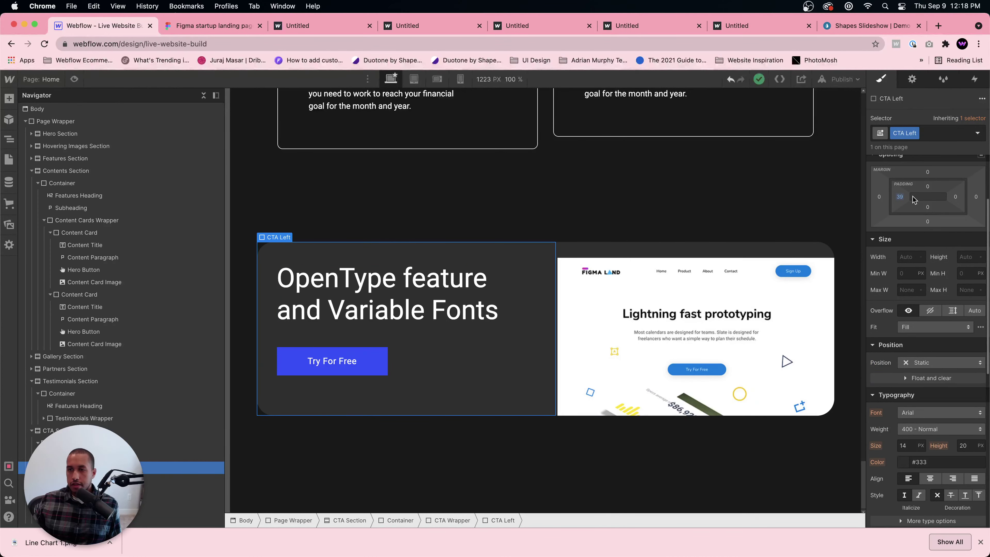
click(900, 196)
text(40)
key(Return)
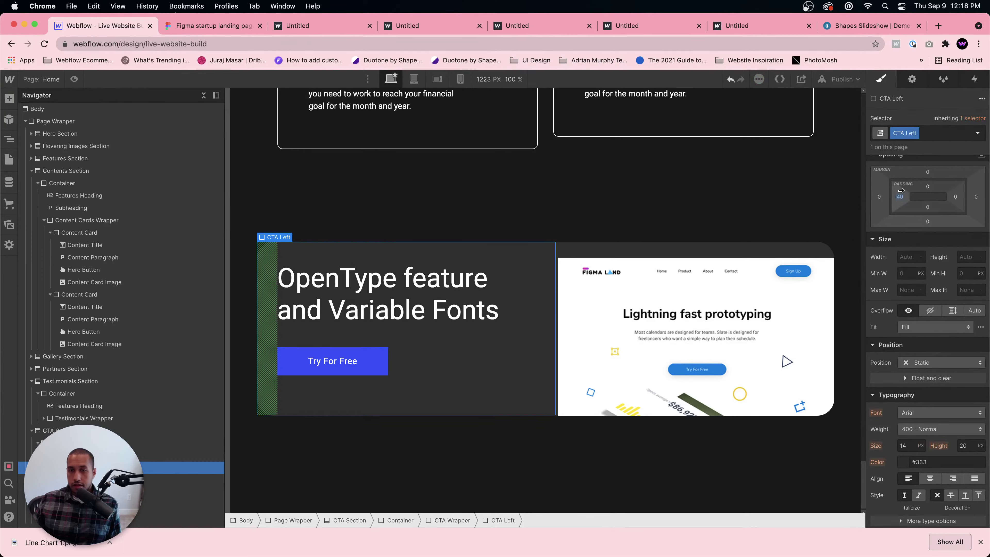
drag(930, 187, 931, 206)
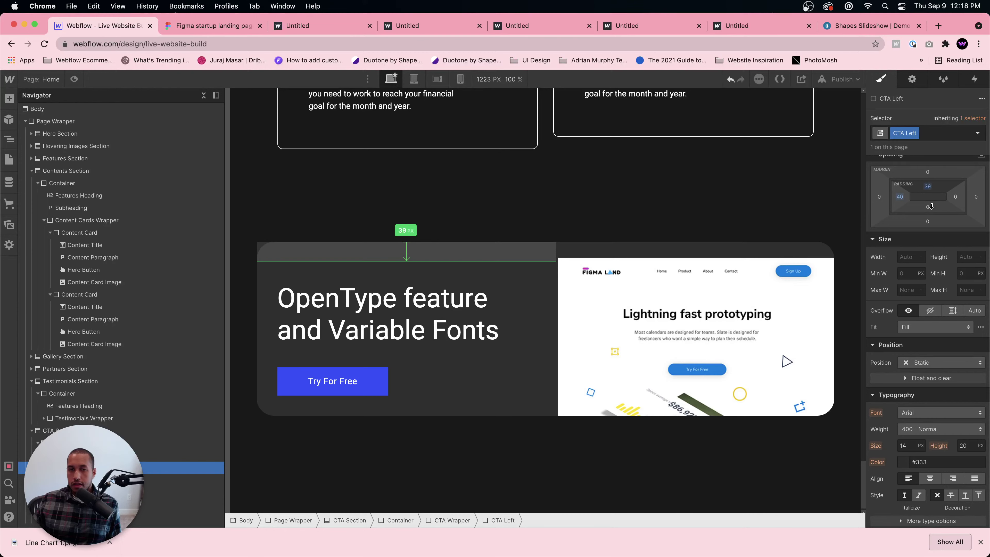
click(563, 199)
- Compare the card with the Figma design again and try a bottom margin on its Try For Free button
click(206, 25)
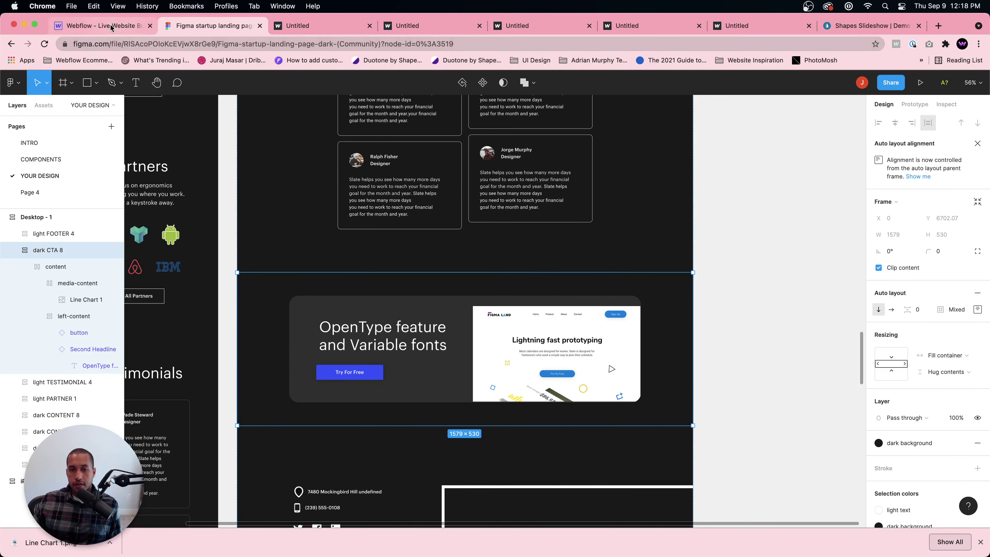
click(102, 26)
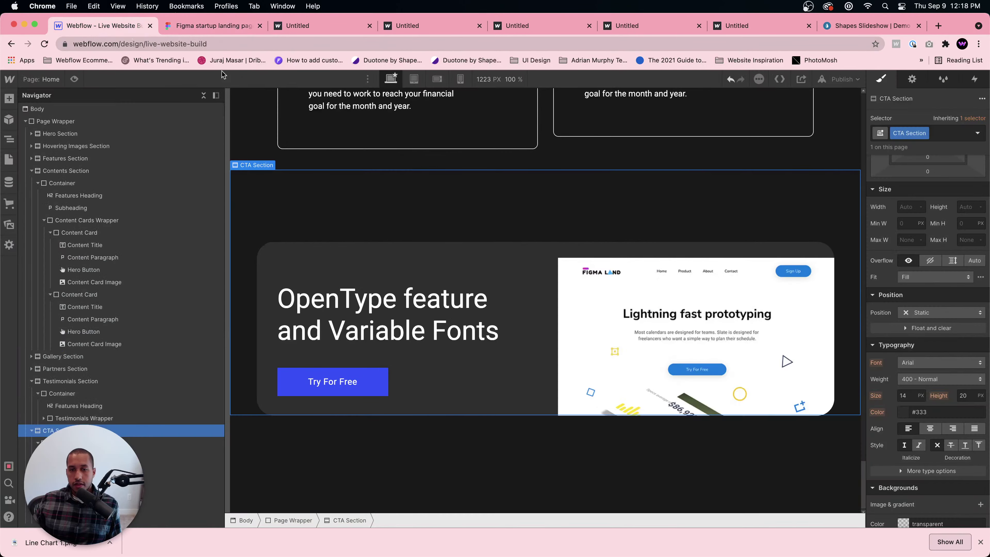
click(207, 25)
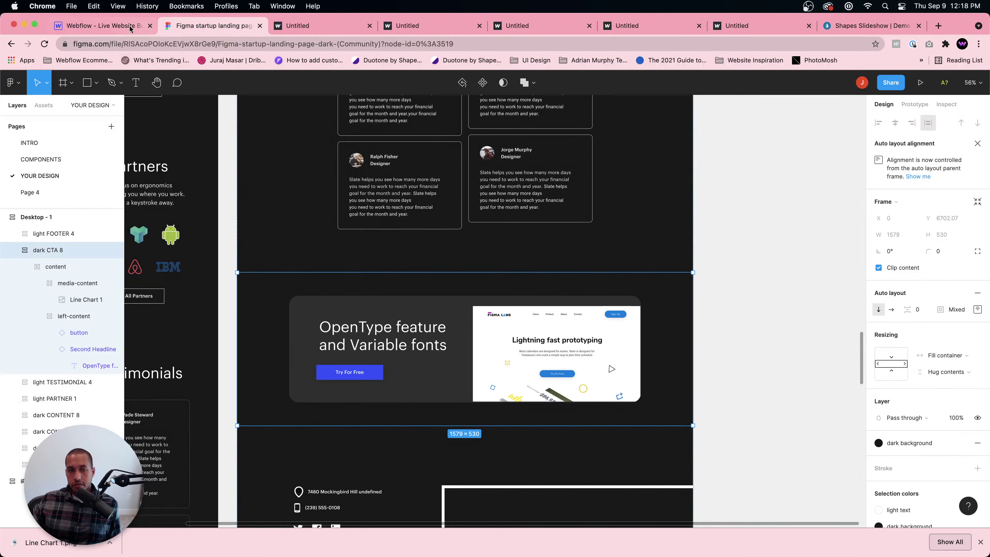
click(107, 33)
click(374, 388)
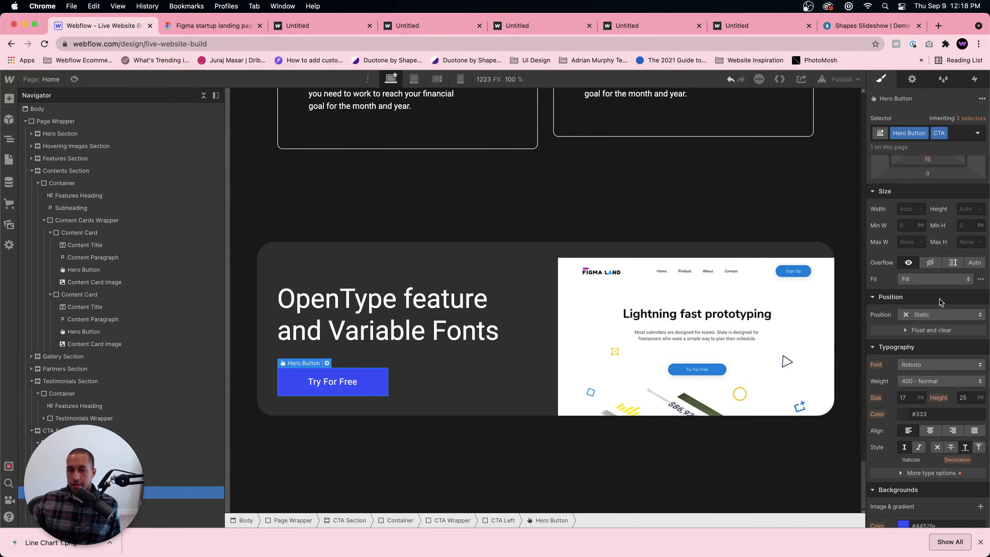
scroll(940, 301, up, 3)
drag(928, 264, 929, 289)
click(466, 412)
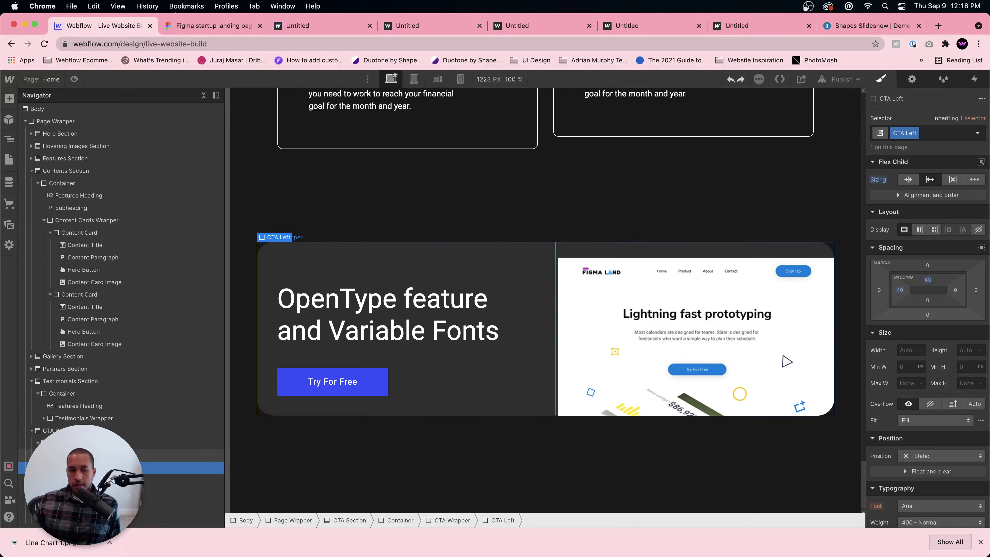
- Set the CTA Wrapper's bottom padding to 40 px
click(694, 250)
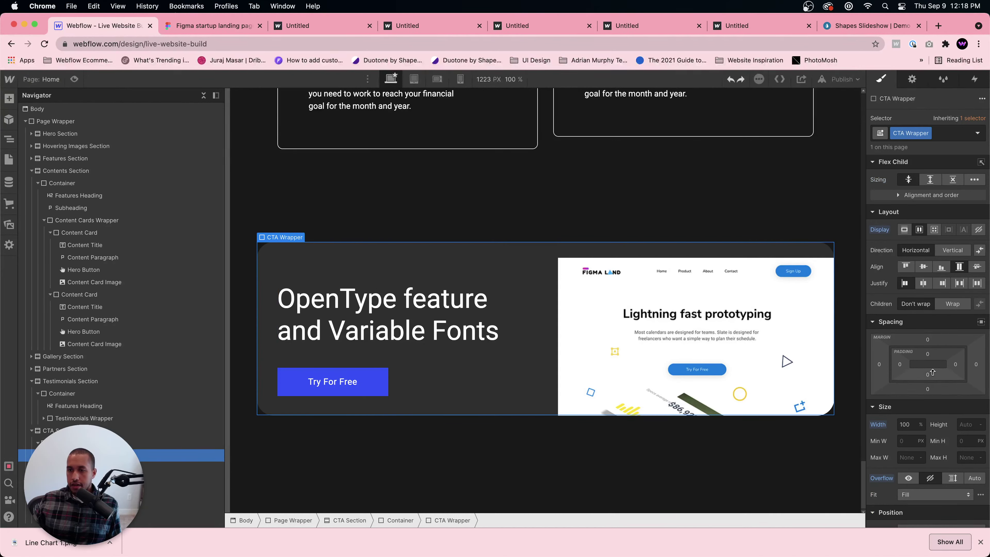
drag(933, 366, 933, 382)
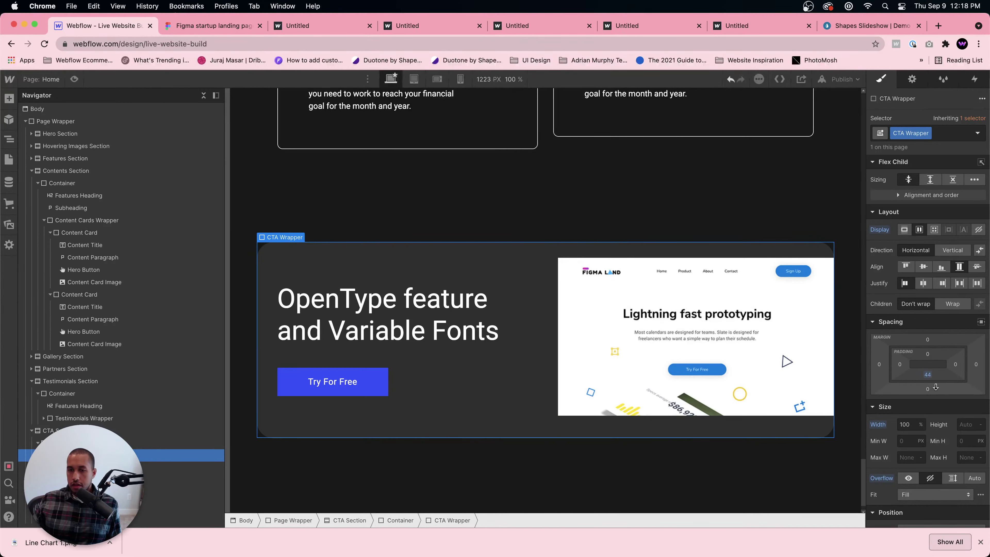
click(931, 375)
text(40)
key(Return)
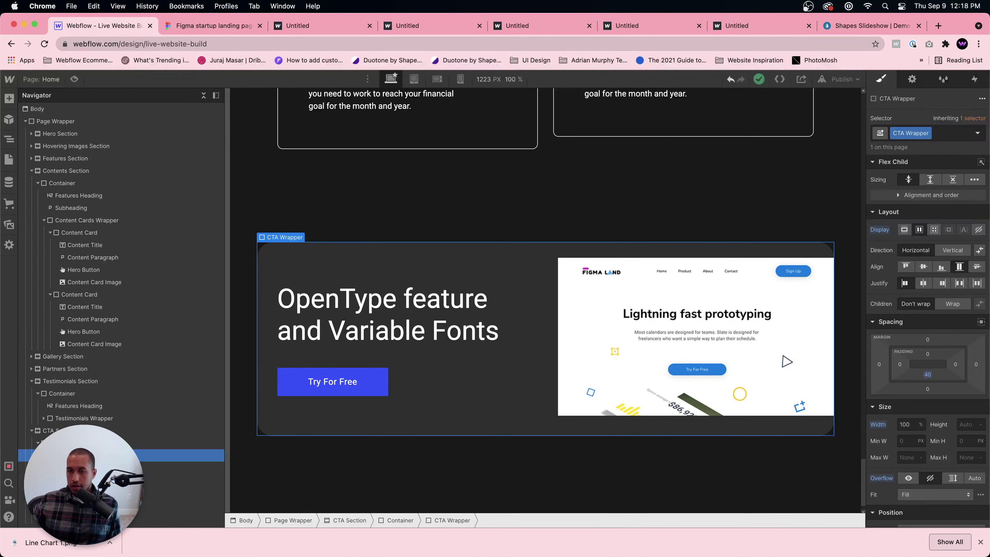
- Try a height of 100 on the CTA Right block that holds the image
click(655, 405)
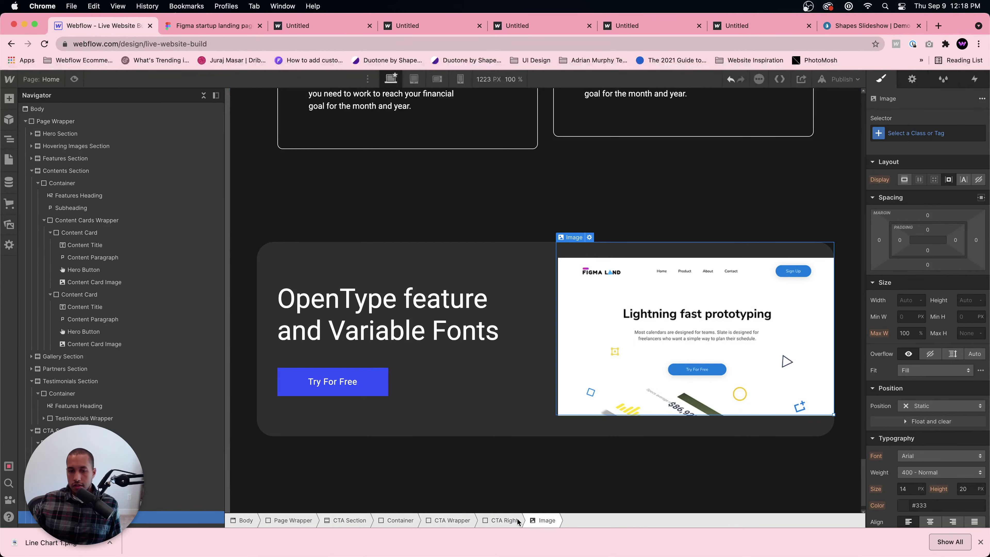
click(503, 520)
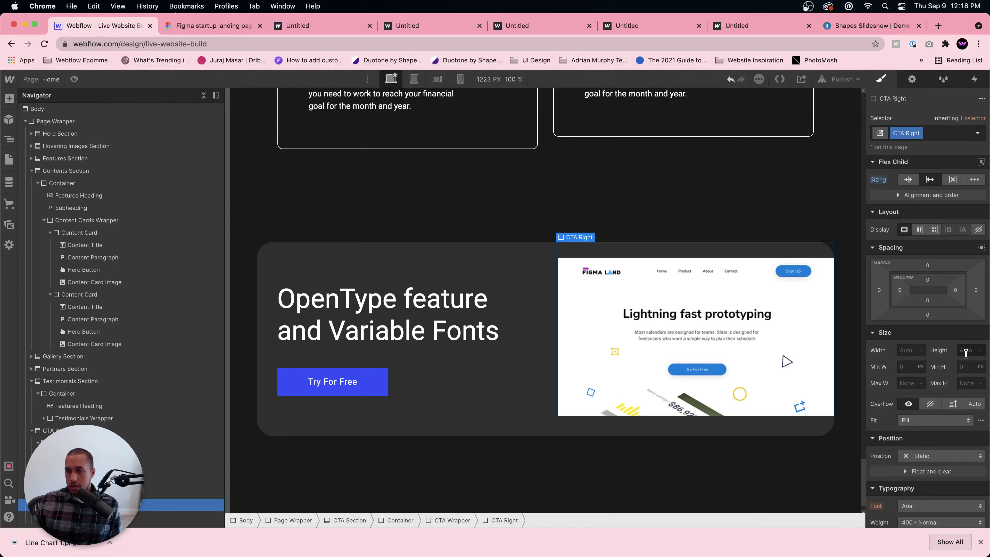
text(10)
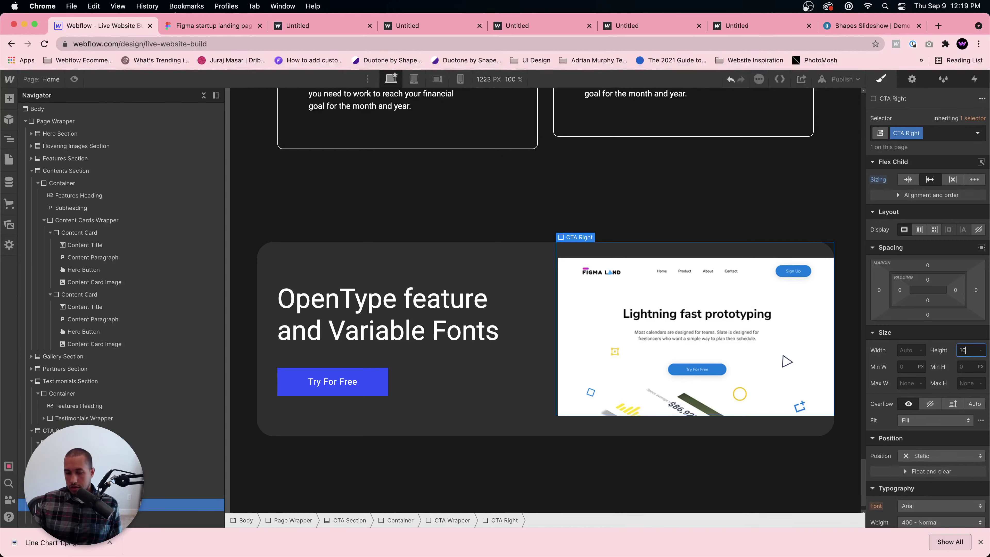
text(0)
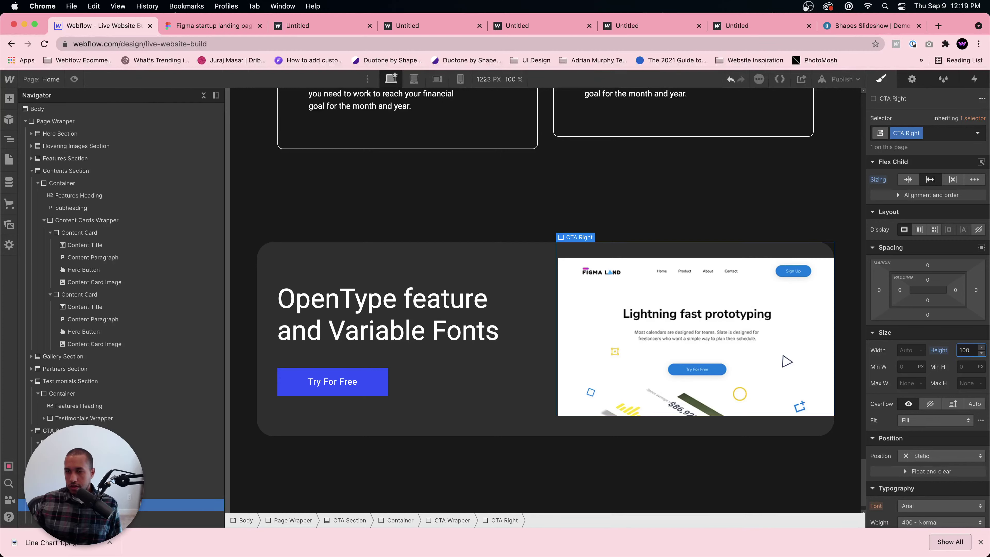
key(Escape)
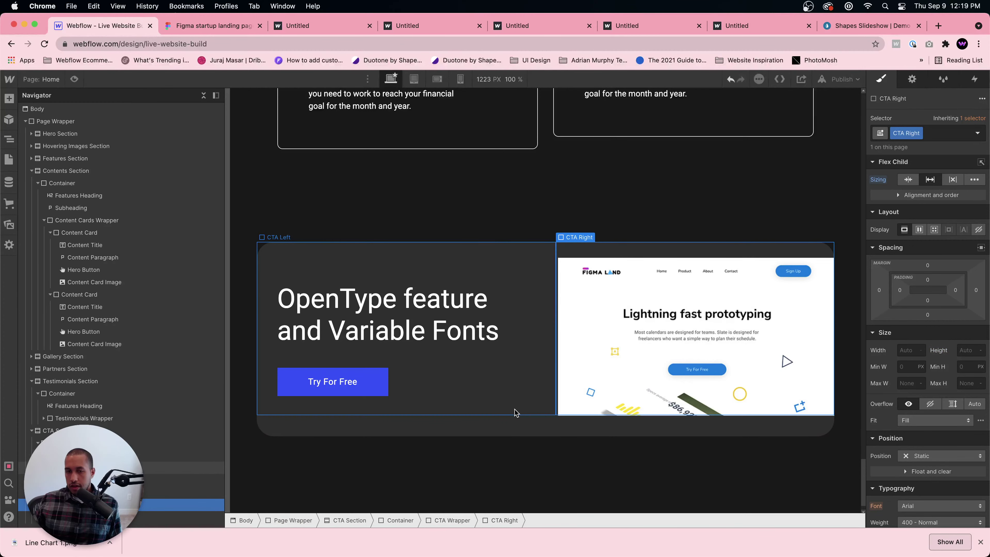
- Undo the bottom padding on the CTA Wrapper
click(514, 425)
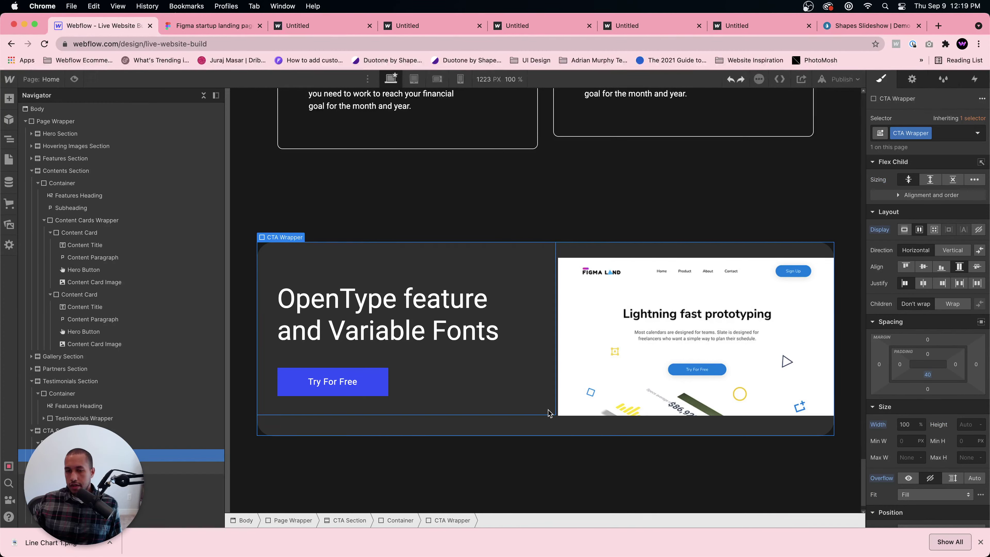
key(super+z)
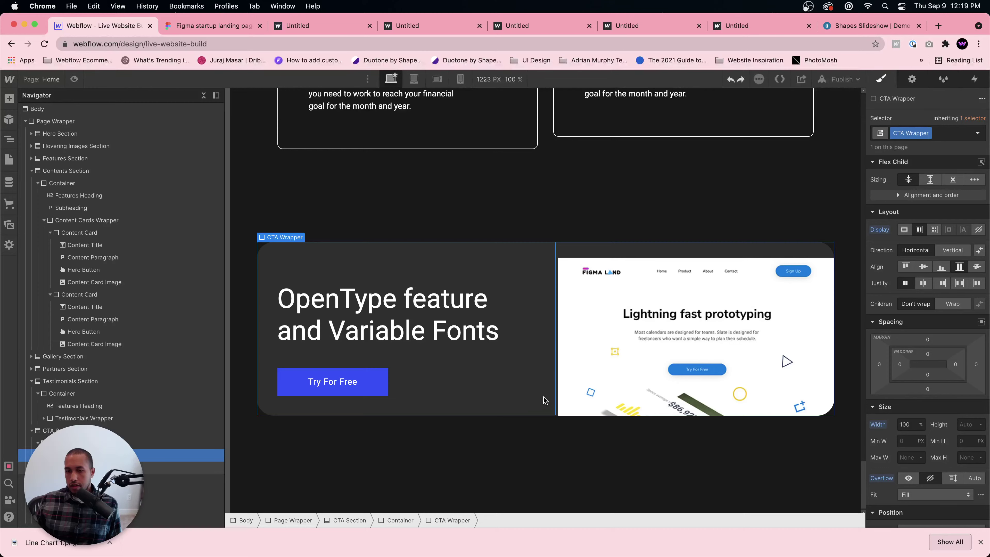
- Try adding bottom padding and a bottom margin to the CTA Left block
click(540, 395)
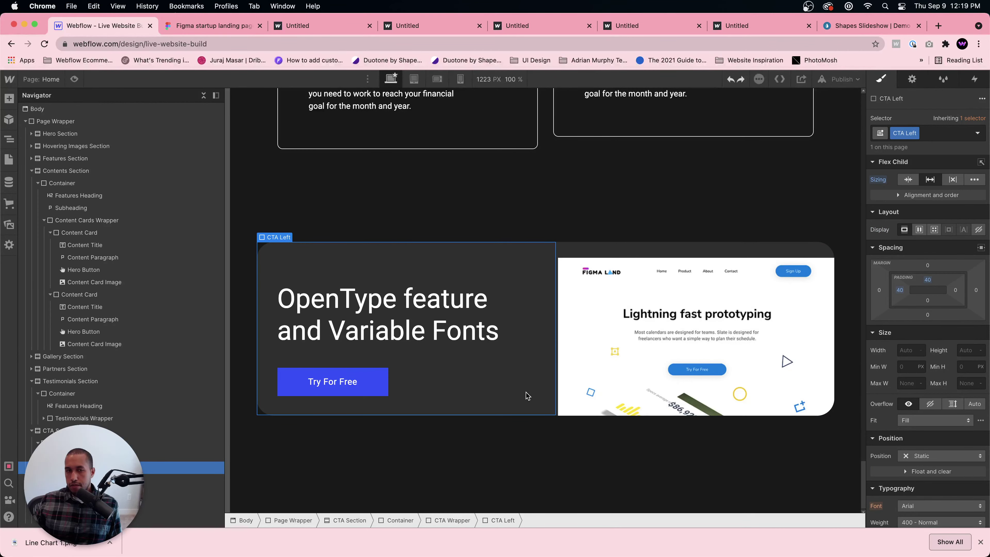
mouse_move(919, 297)
mouse_down()
mouse_move(930, 301)
mouse_move(921, 279)
mouse_up()
alt+click(927, 300)
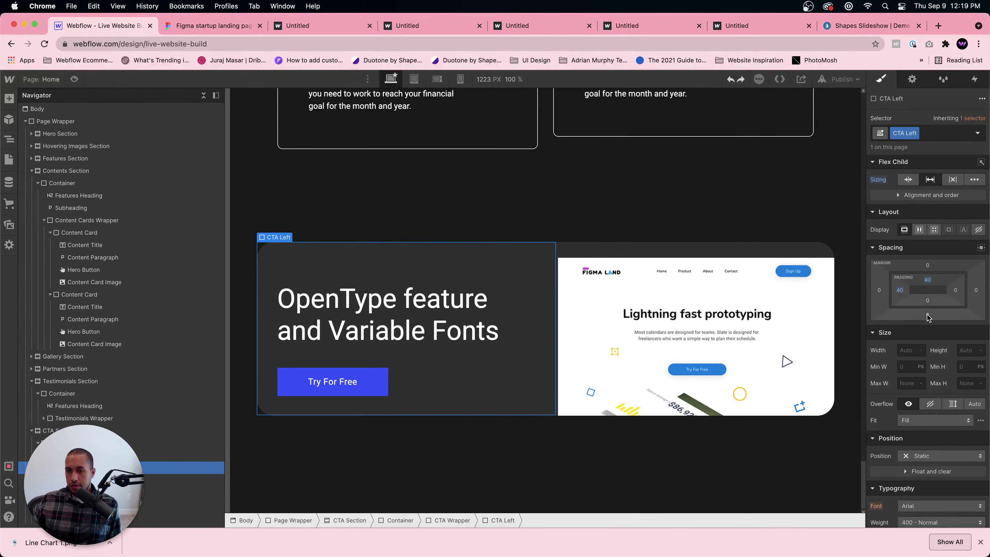
drag(927, 314, 925, 340)
- Set the bottom margin of the card's Try For Free button to 80 px
click(385, 387)
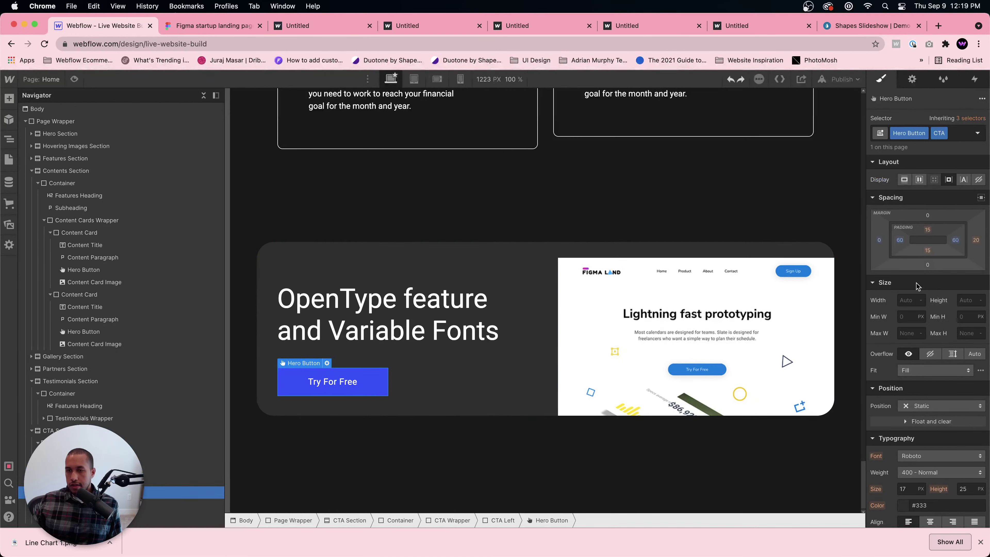
drag(929, 265, 933, 306)
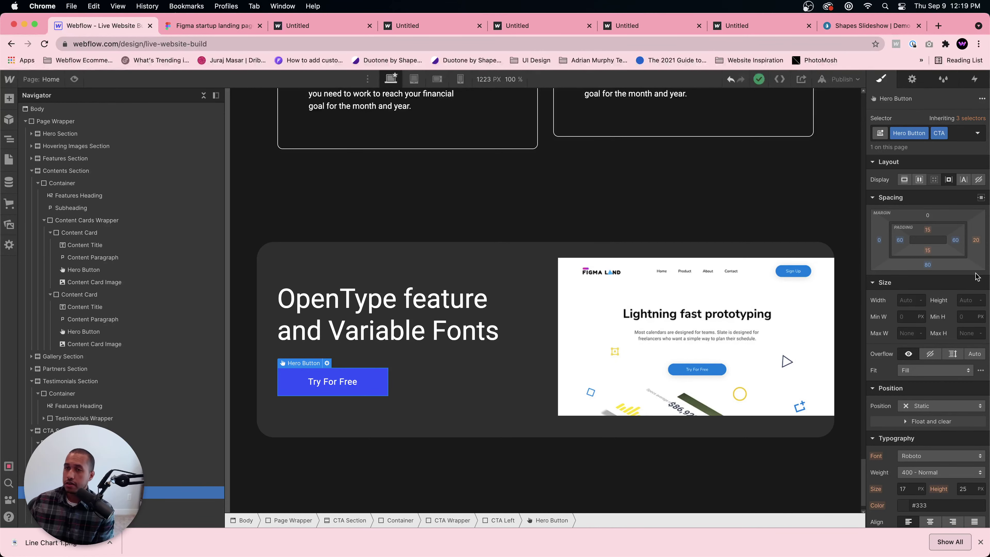
- Open caniuse.com in a new browser tab, search for flexbox and examine its support across browser versions
click(938, 26)
click(823, 44)
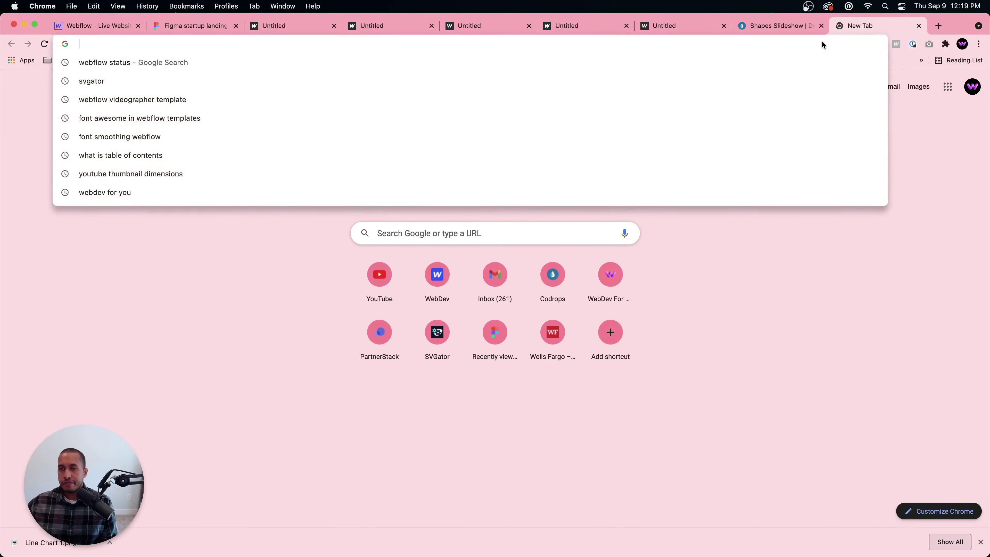
text(caniuse.c)
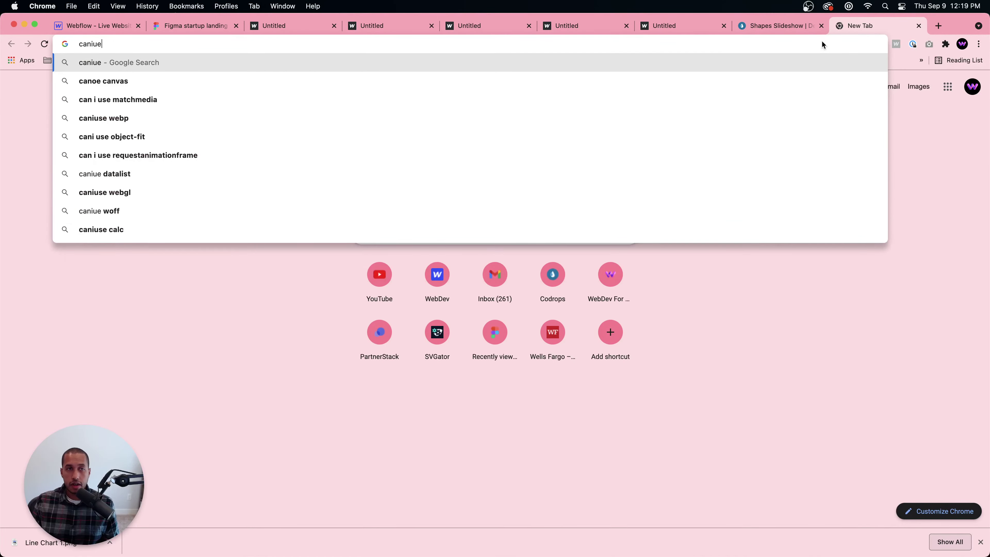
text(om)
key(Return)
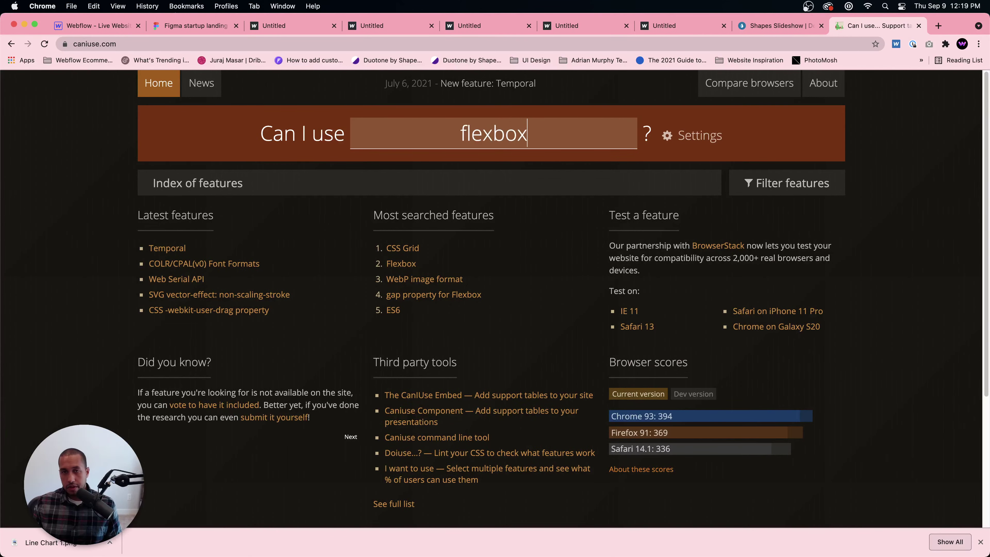
scroll(355, 365, down, 1)
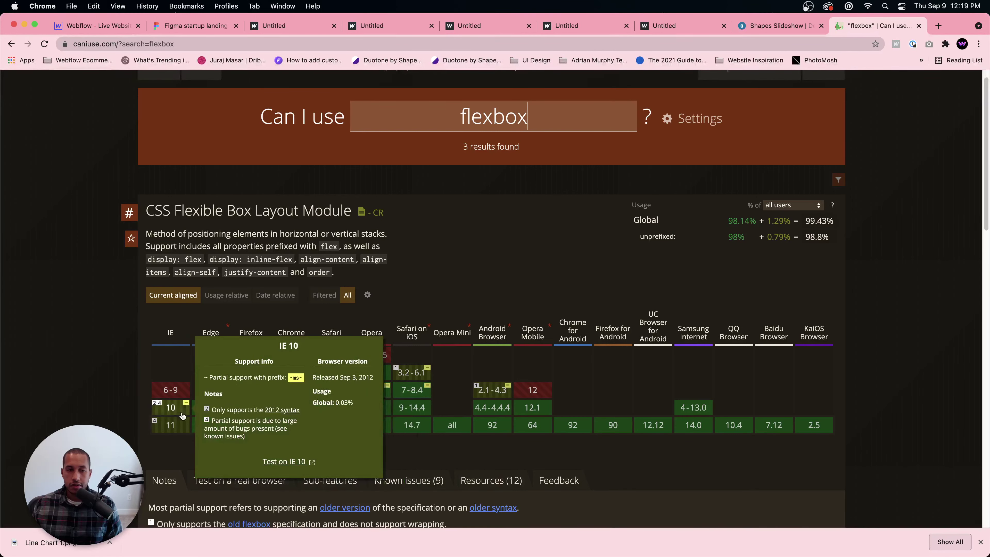
mouse_move(180, 396)
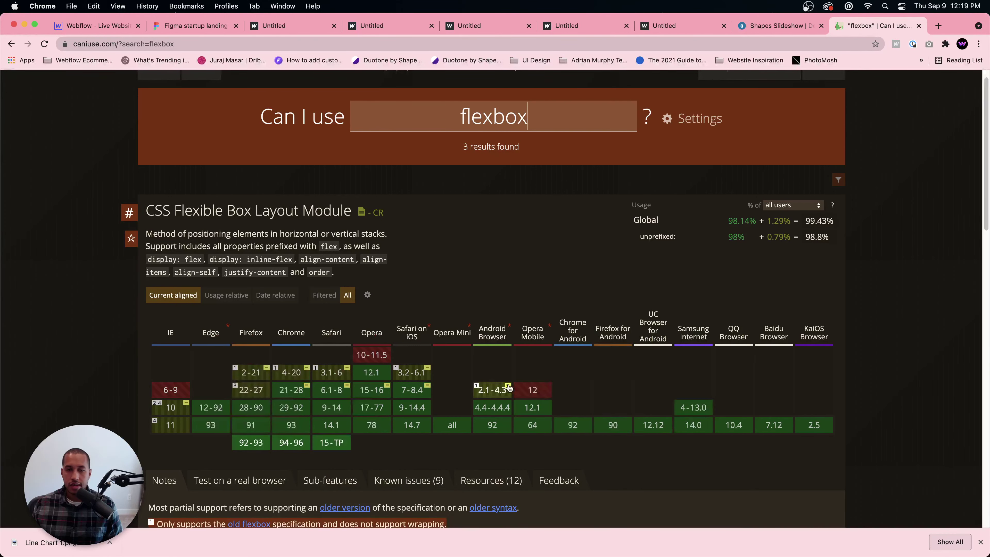
mouse_move(540, 390)
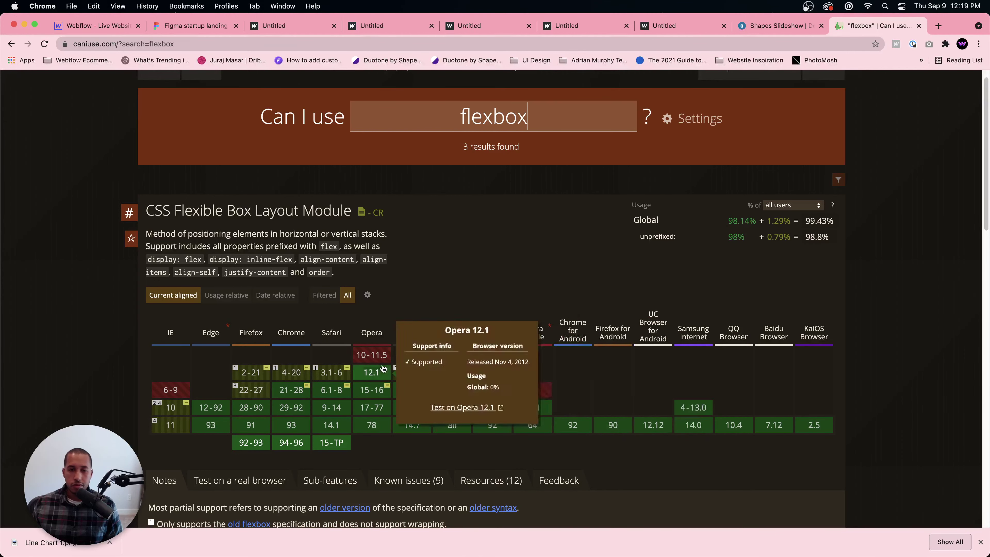
mouse_move(363, 357)
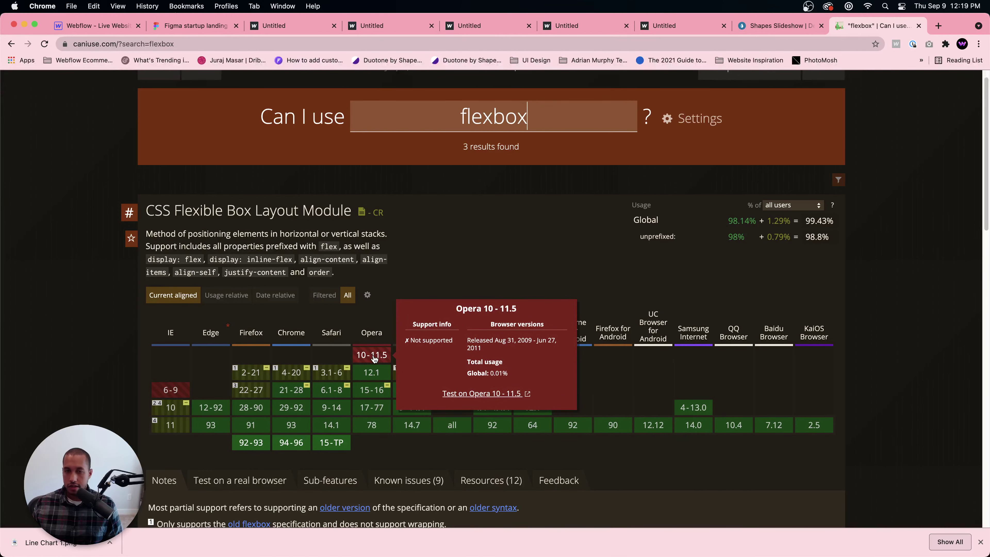
mouse_move(343, 441)
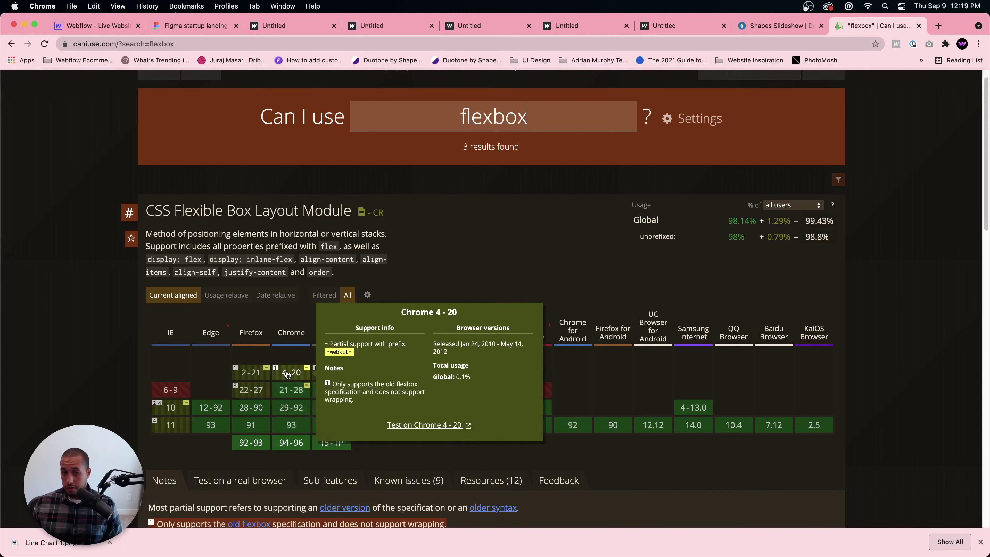
mouse_move(251, 380)
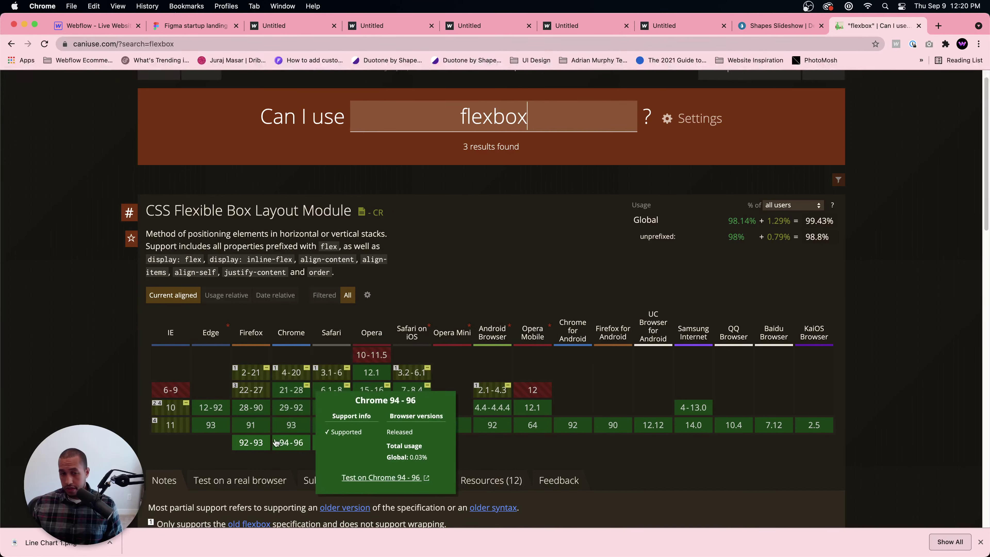
mouse_move(809, 427)
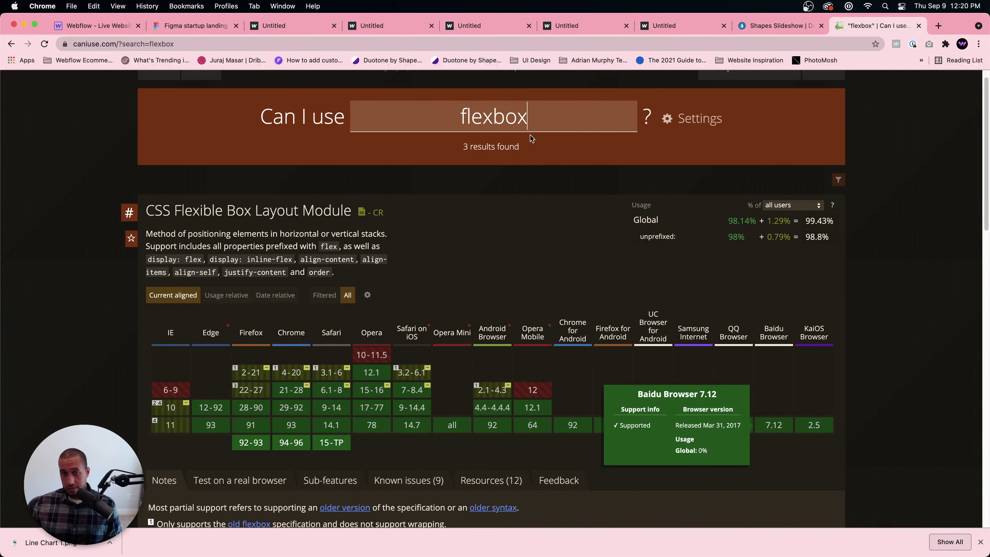
- Search caniuse.com for grid and examine which browser versions support CSS Grid Layout
drag(539, 127, 470, 118)
key(super+c)
text(grid)
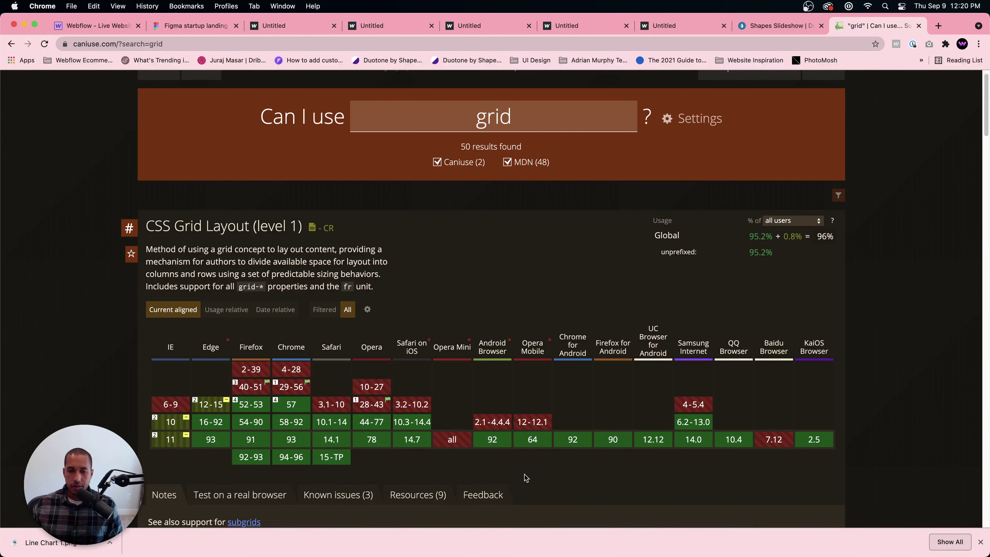
mouse_move(449, 442)
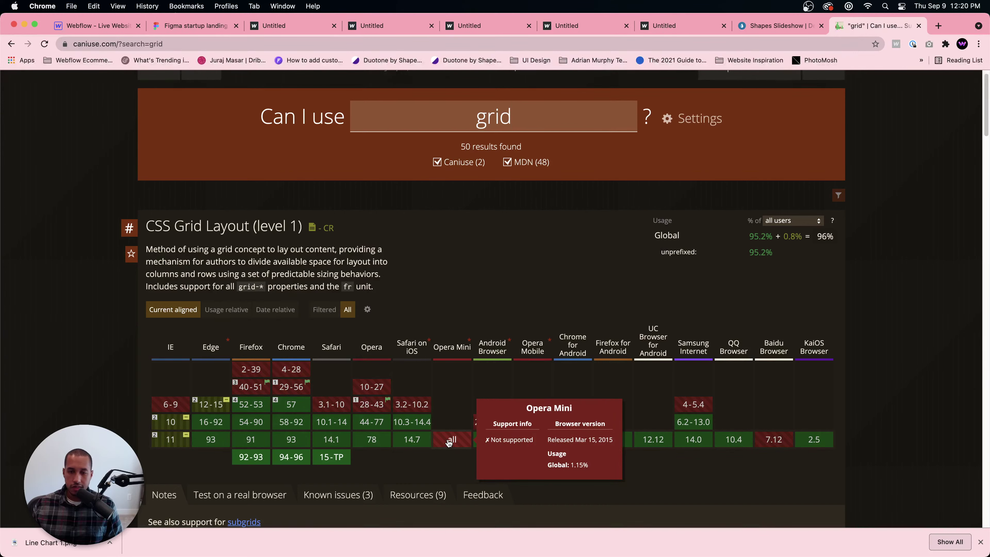
mouse_move(776, 445)
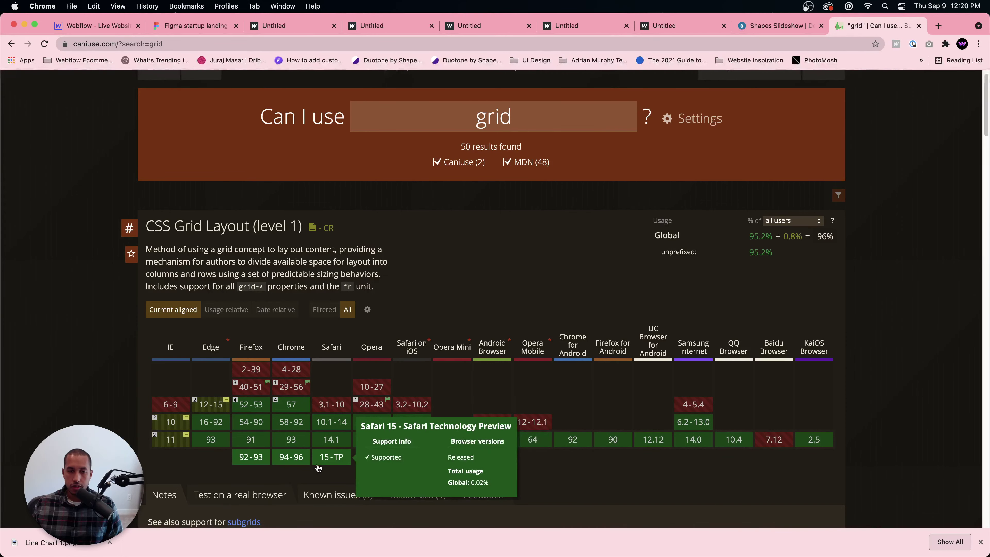
mouse_move(407, 441)
mouse_move(241, 457)
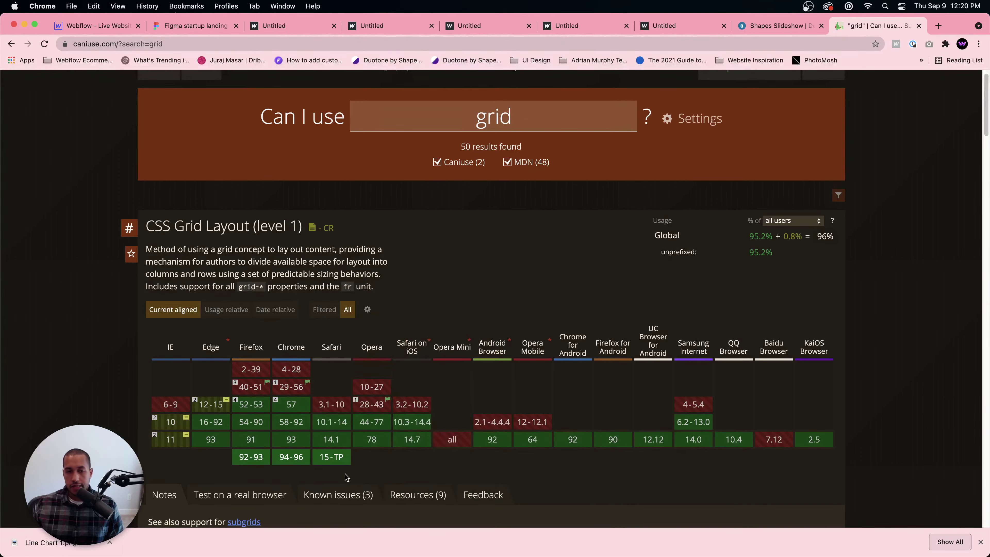
mouse_move(291, 403)
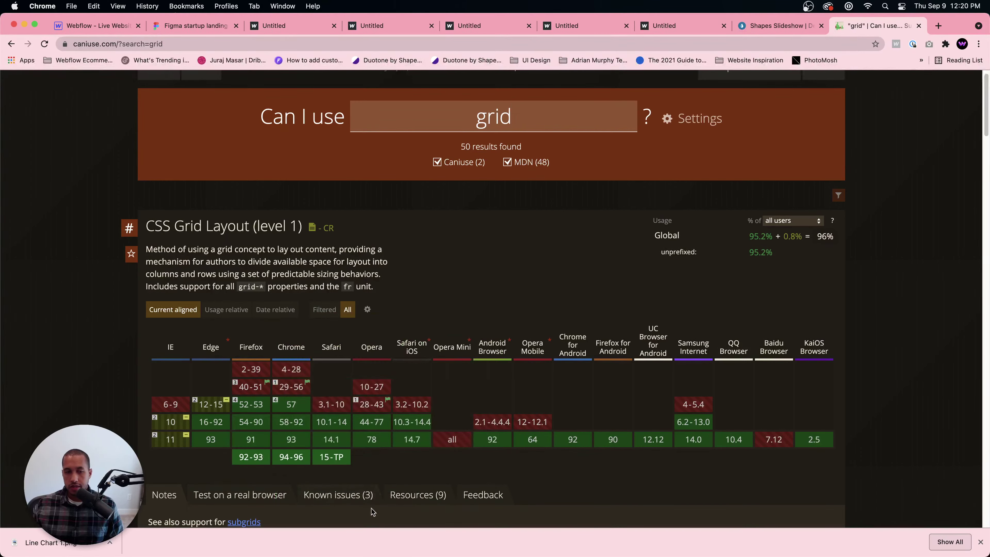
- Switch to the Webflow project and set the height of the image in the CTA section to 100%
mouse_move(338, 435)
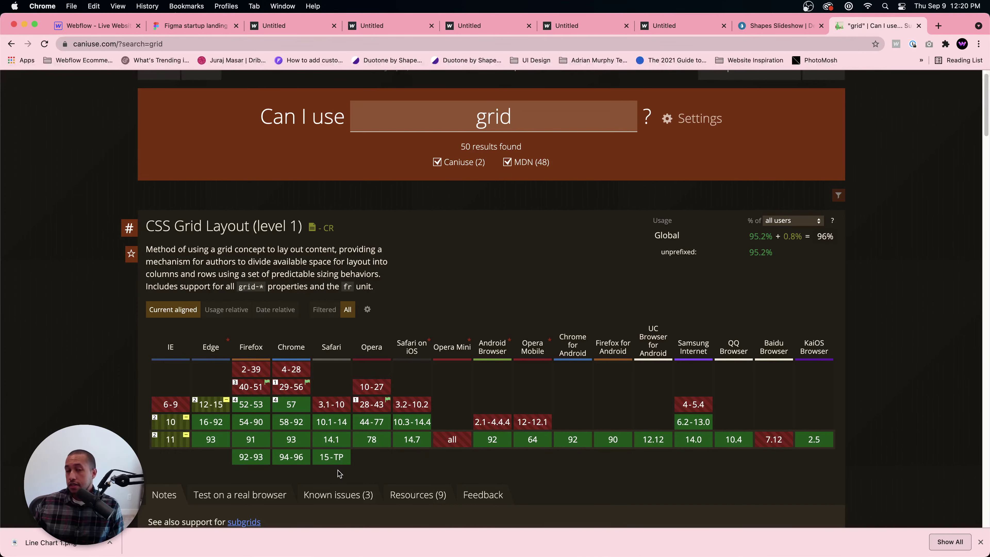
click(331, 439)
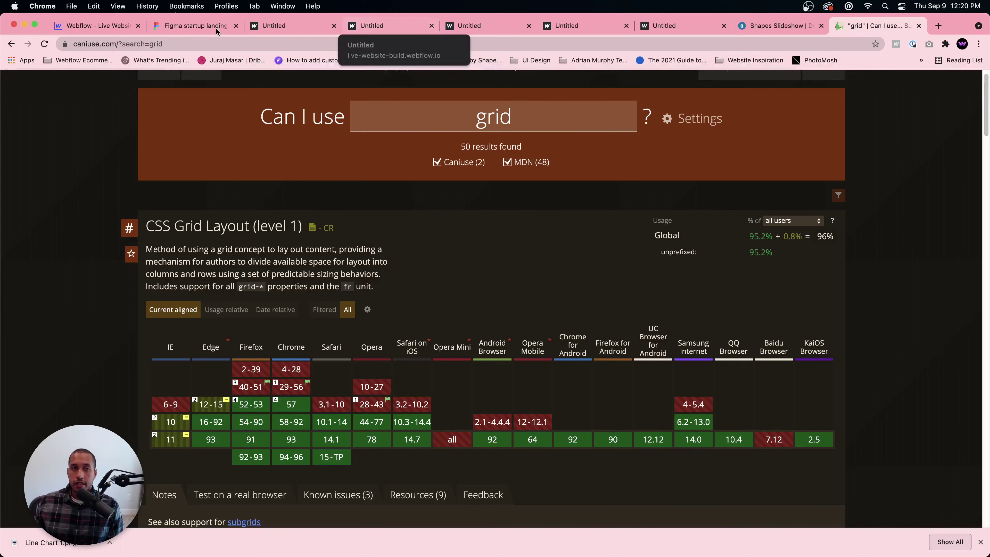
click(188, 23)
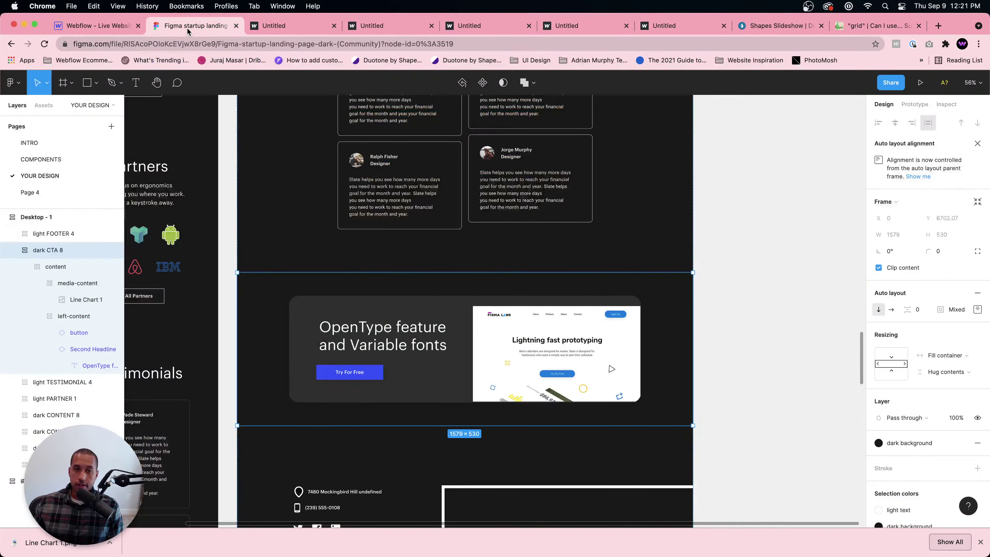
click(107, 22)
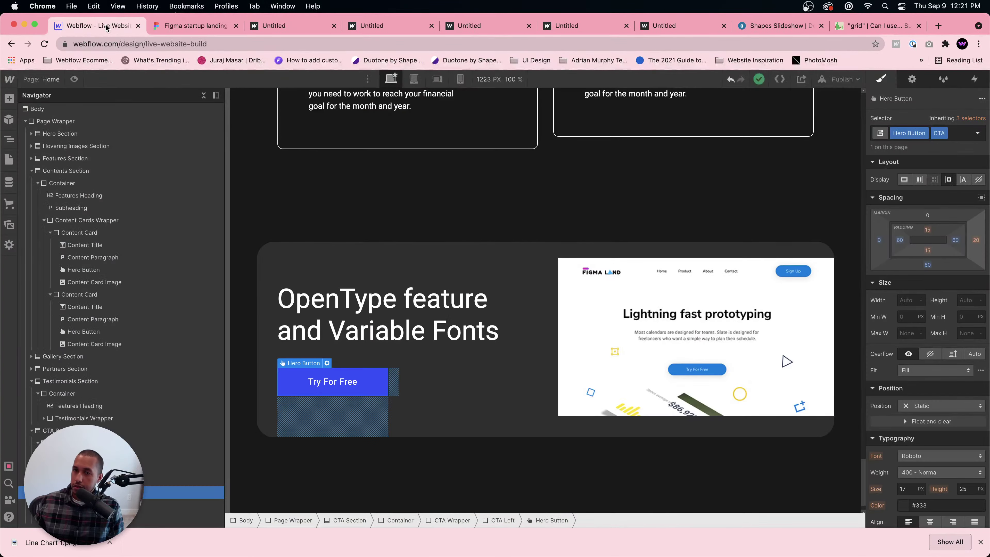
click(156, 468)
click(156, 517)
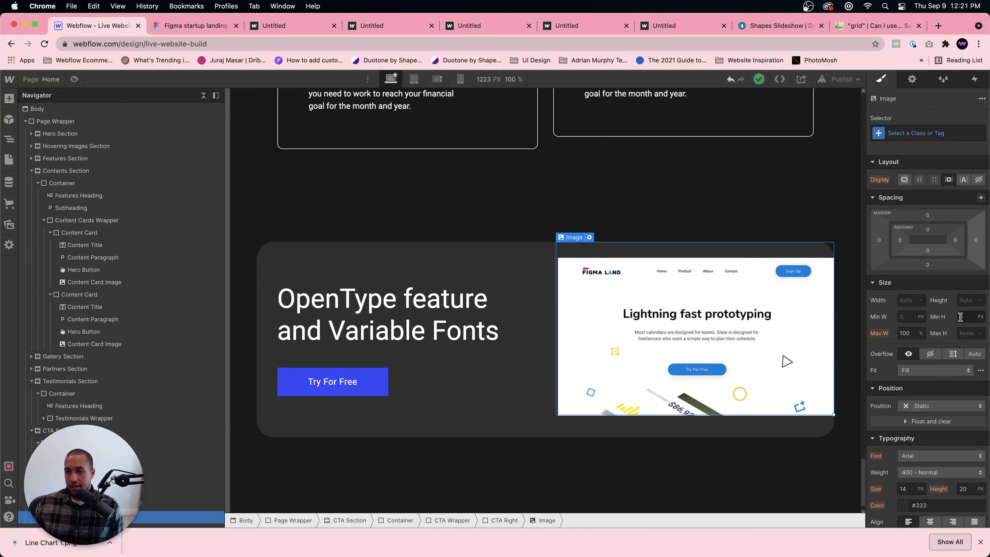
text(100%)
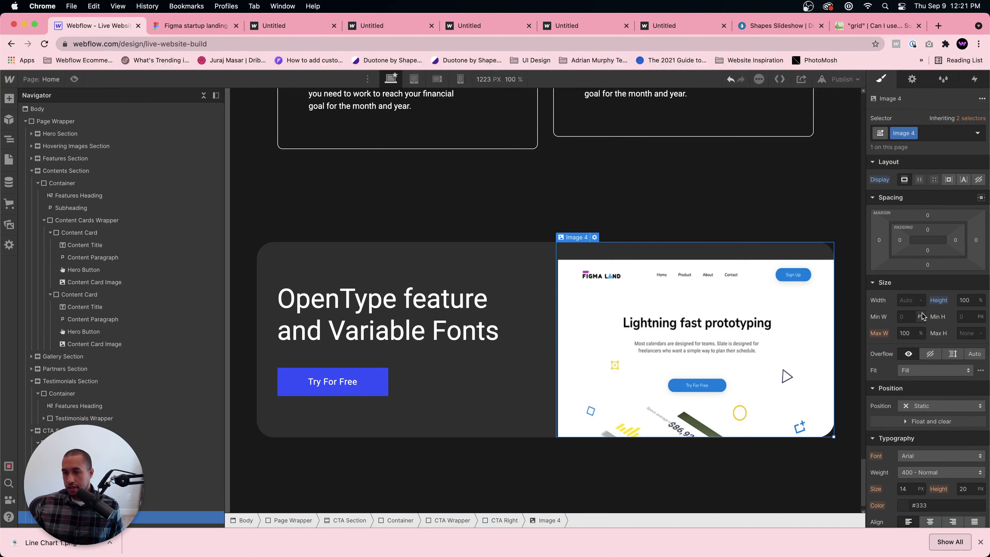
- Set the CTA image's fit to Cover so it fills its box without distortion
scroll(932, 413, down, 1)
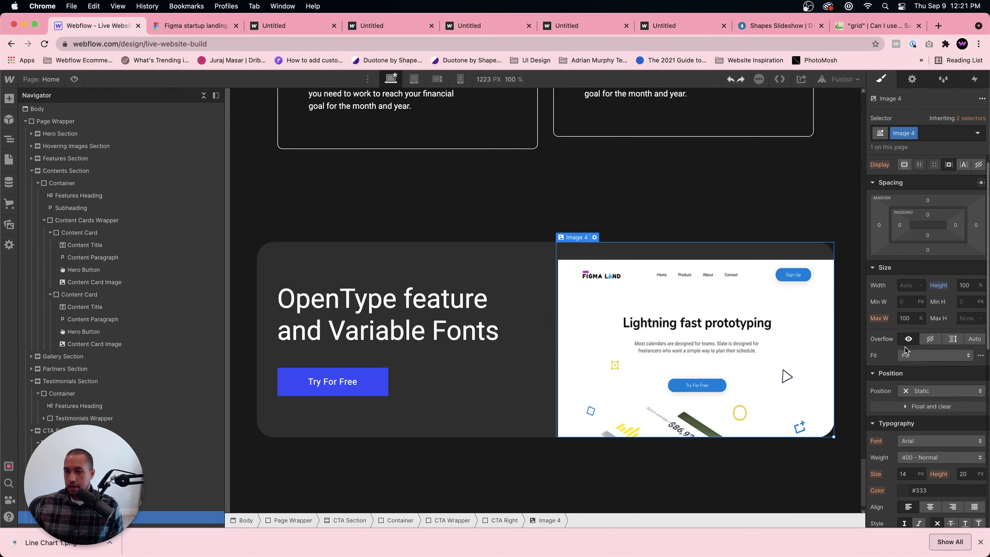
click(917, 355)
click(921, 374)
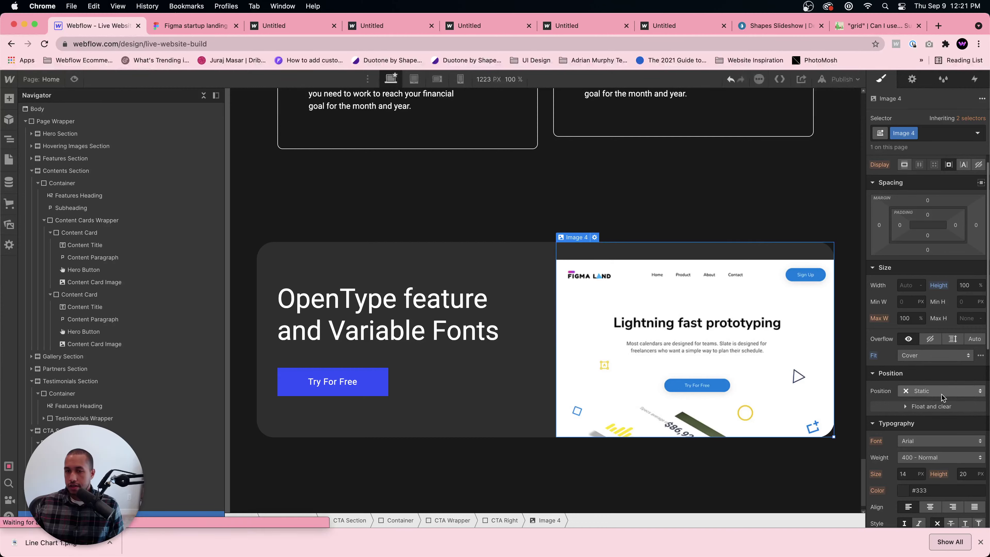
click(768, 480)
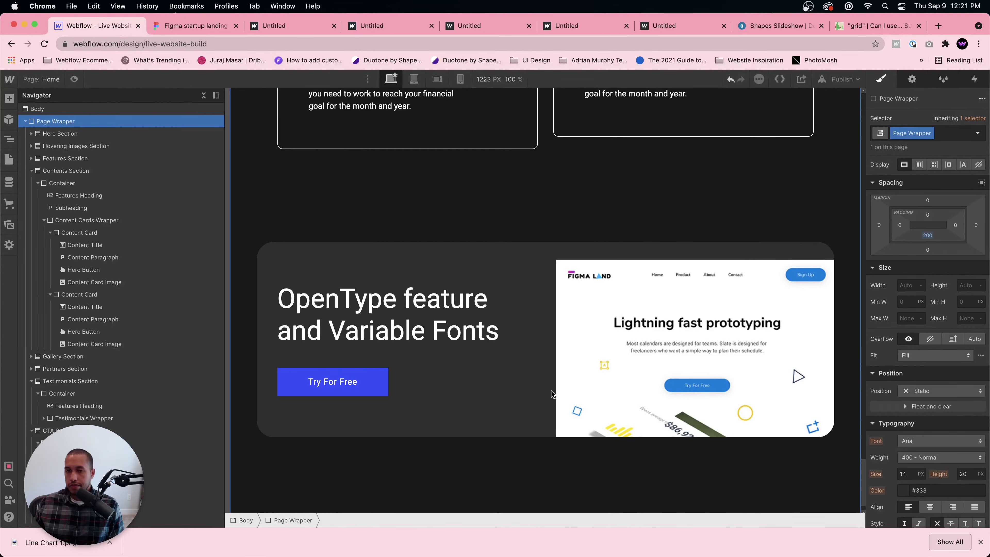
- Compare the CTA with the Figma design and set the CTA Left block's left padding to 80 px
click(196, 26)
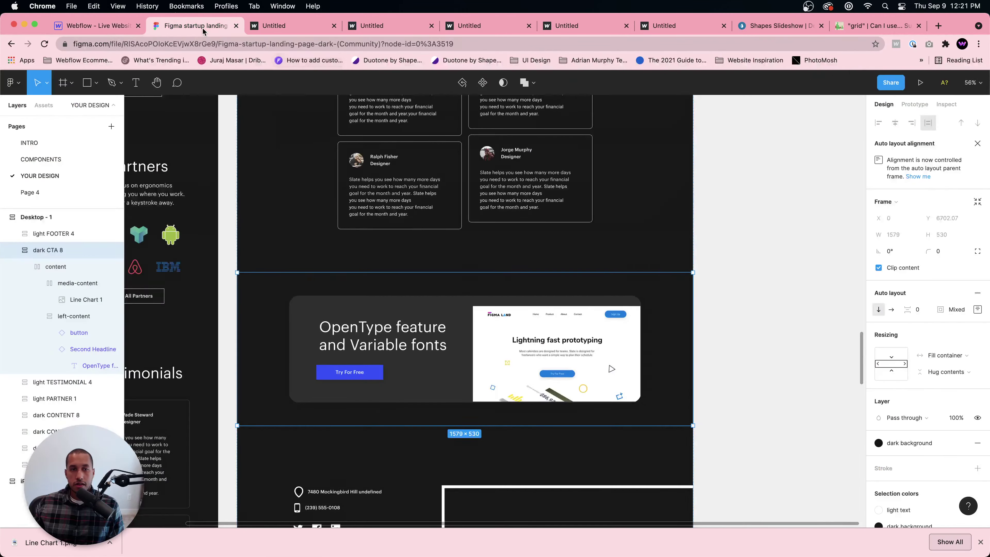
click(107, 29)
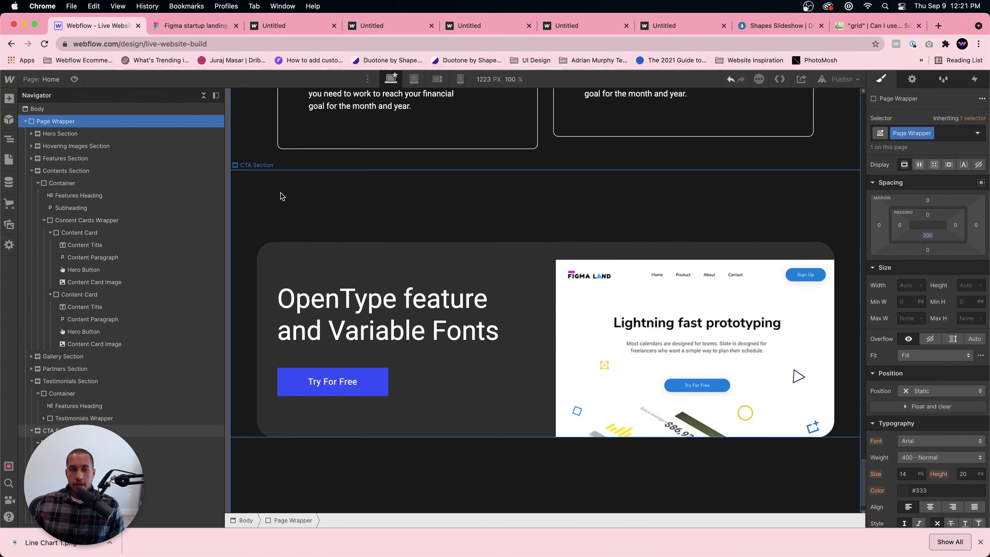
click(171, 33)
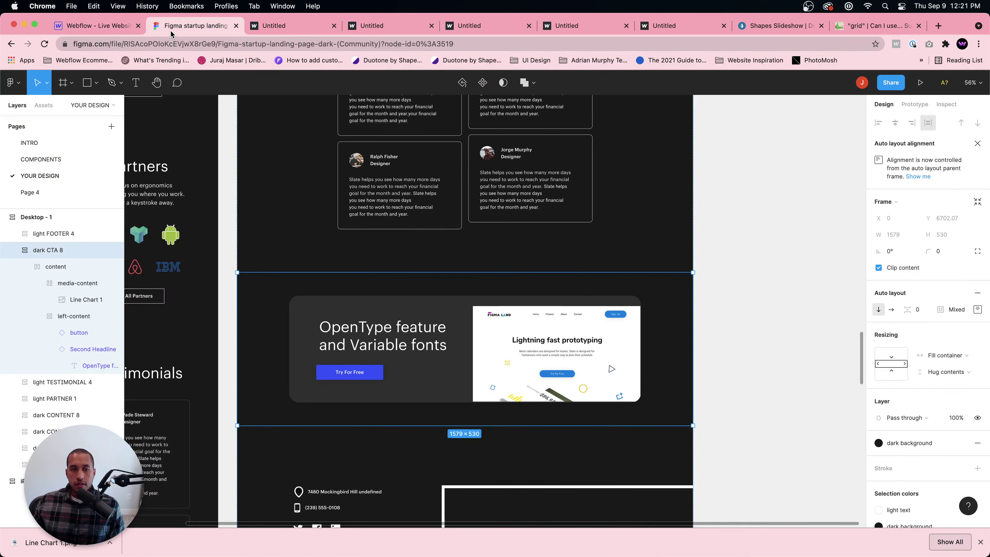
click(89, 27)
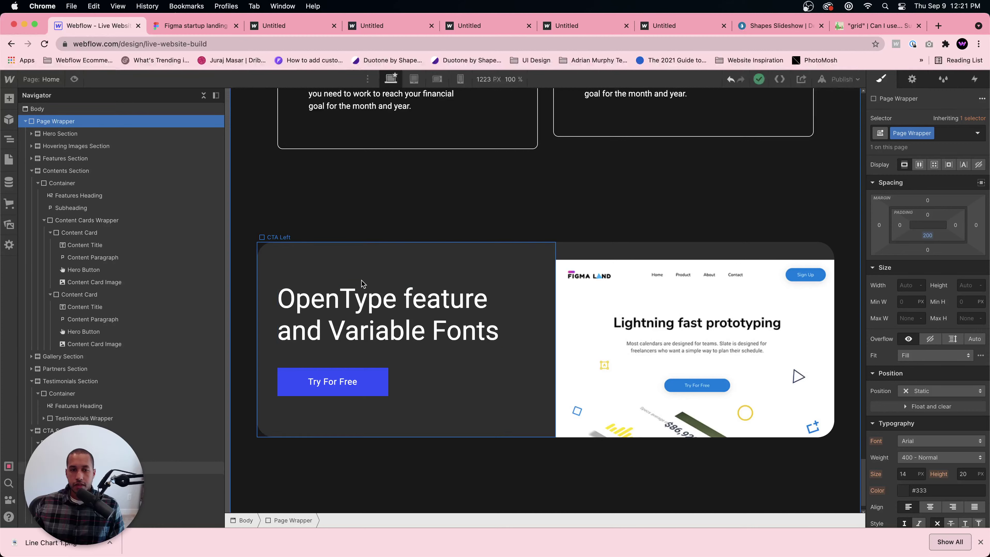
click(367, 257)
drag(899, 275, 922, 276)
click(581, 221)
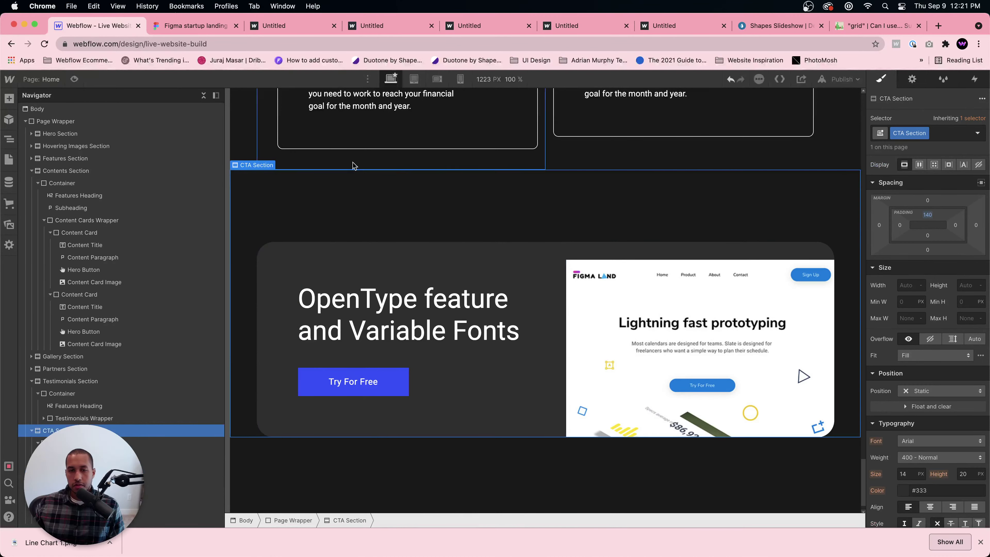
- Compare the CTA section with the Figma design, preview it on the page and check the image's settings
click(182, 26)
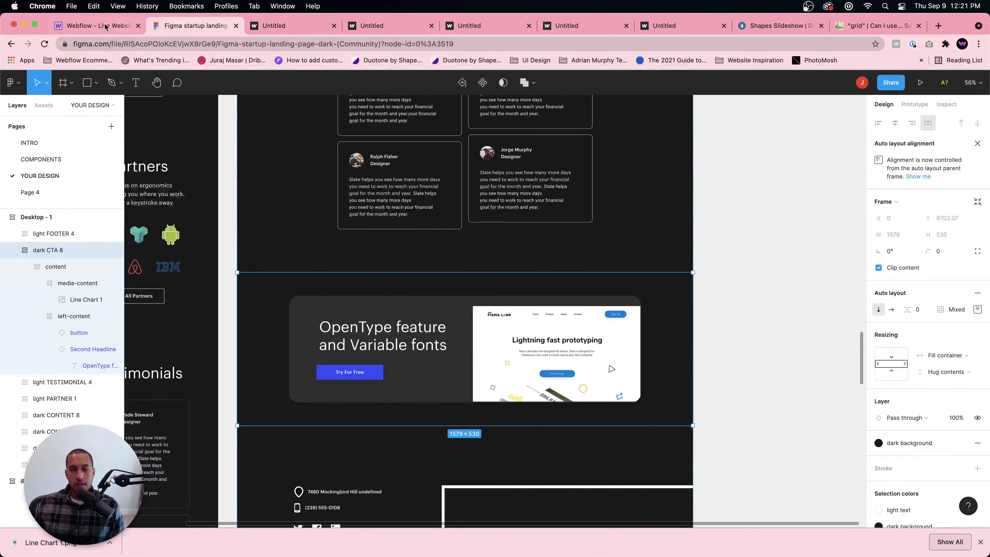
click(102, 25)
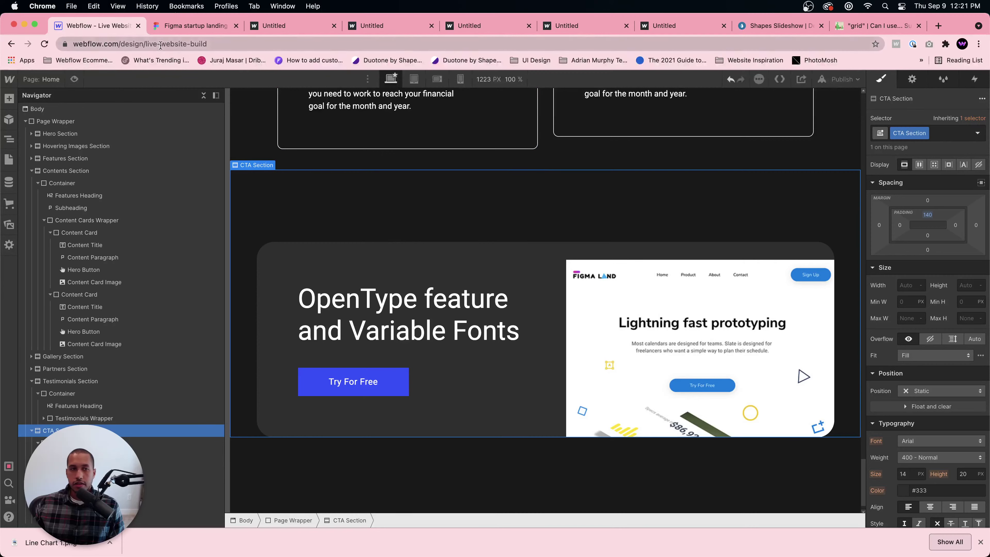
click(74, 80)
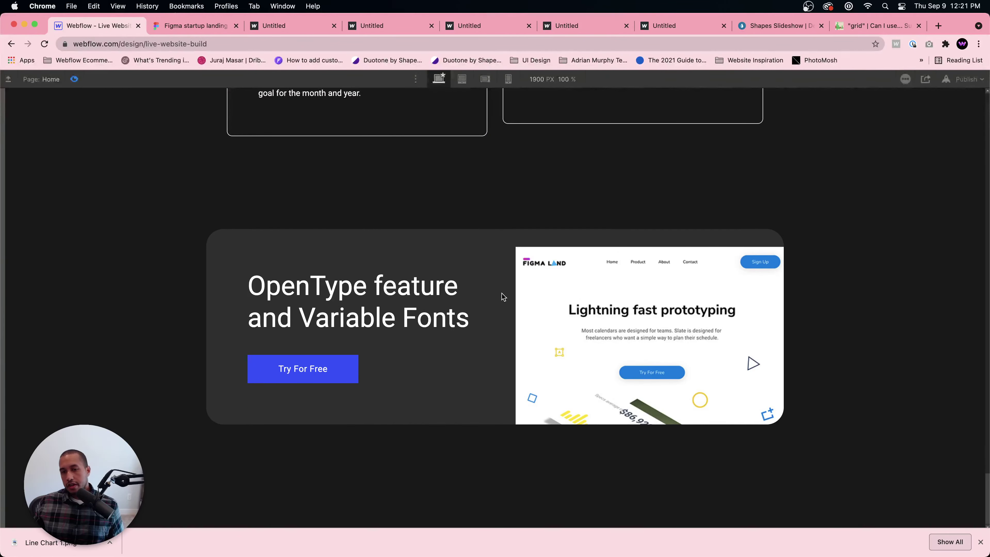
scroll(508, 290, up, 4)
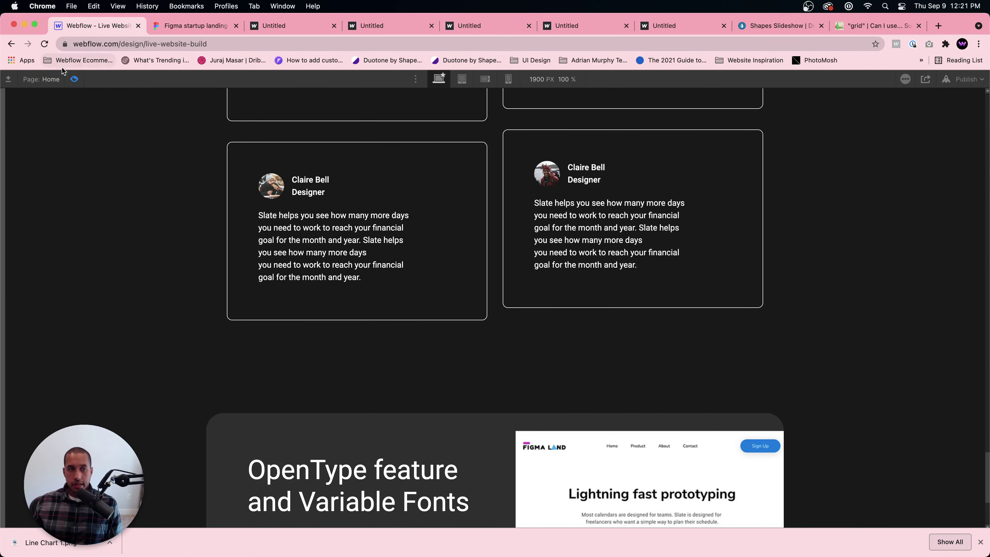
key(shift+p)
click(640, 438)
scroll(640, 439, down, 3)
click(605, 305)
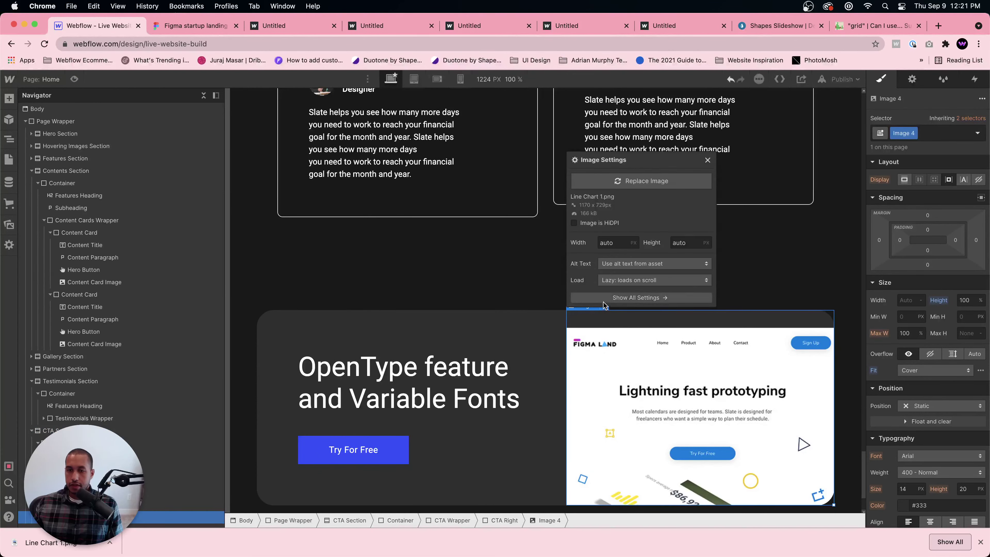
click(491, 265)
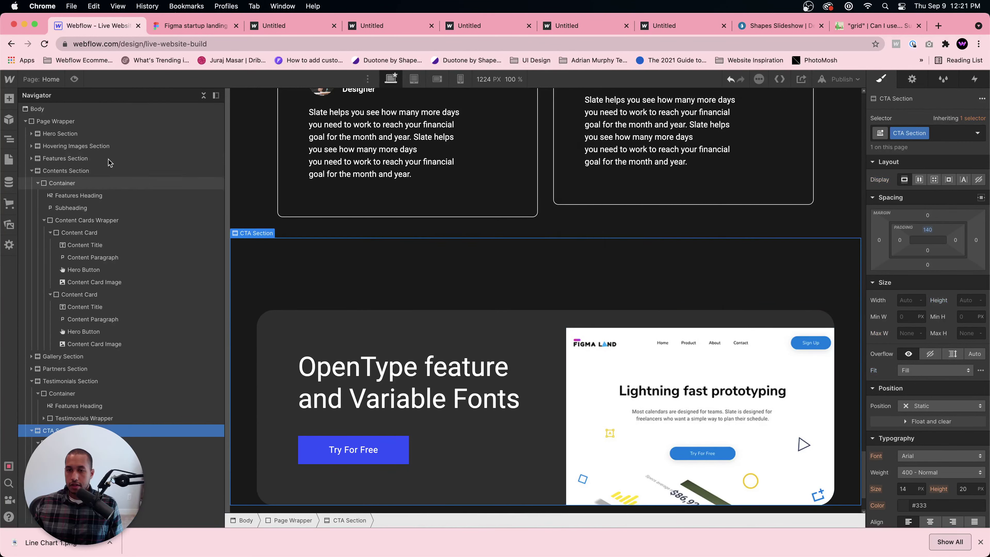
click(74, 80)
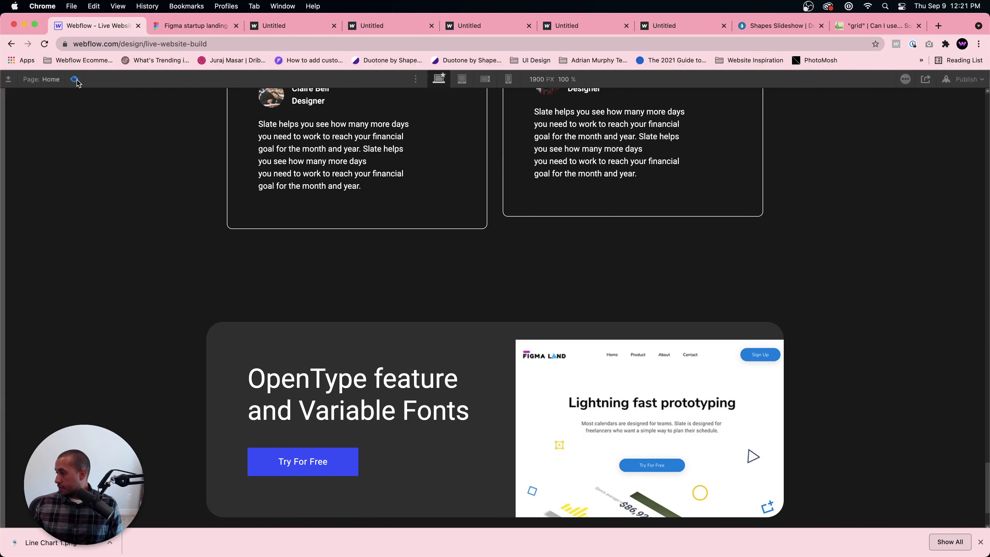
scroll(504, 333, down, 4)
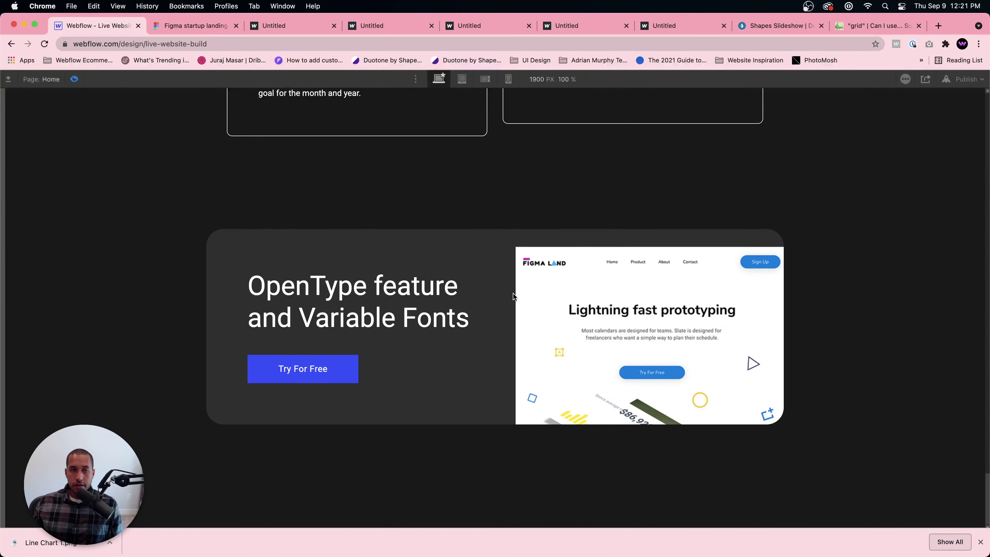
- Switch to Figma and examine the light FOOTER 4 frame and its content frame below the CTA
key(ctrl+Tab)
scroll(335, 299, down, 5)
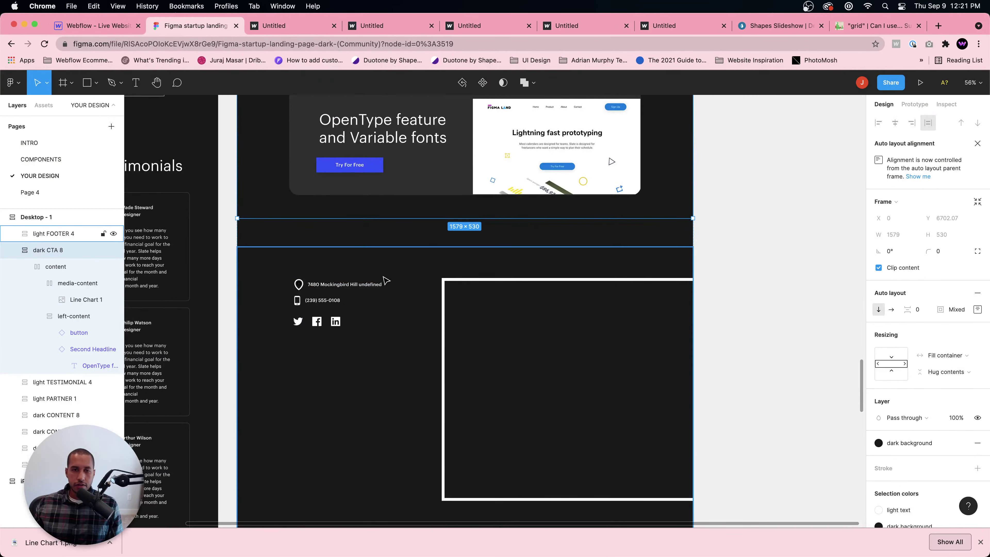
click(498, 295)
scroll(499, 295, up, 10)
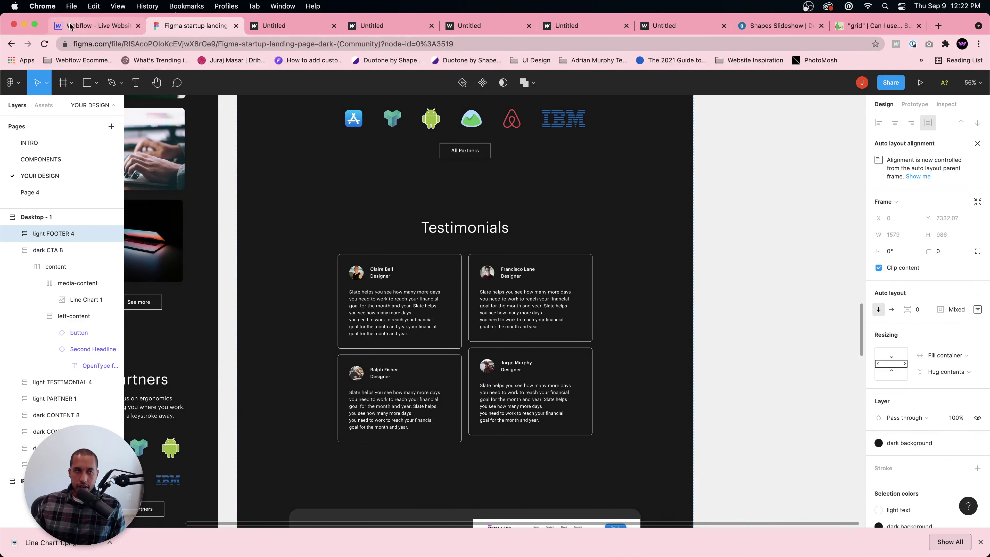
click(94, 25)
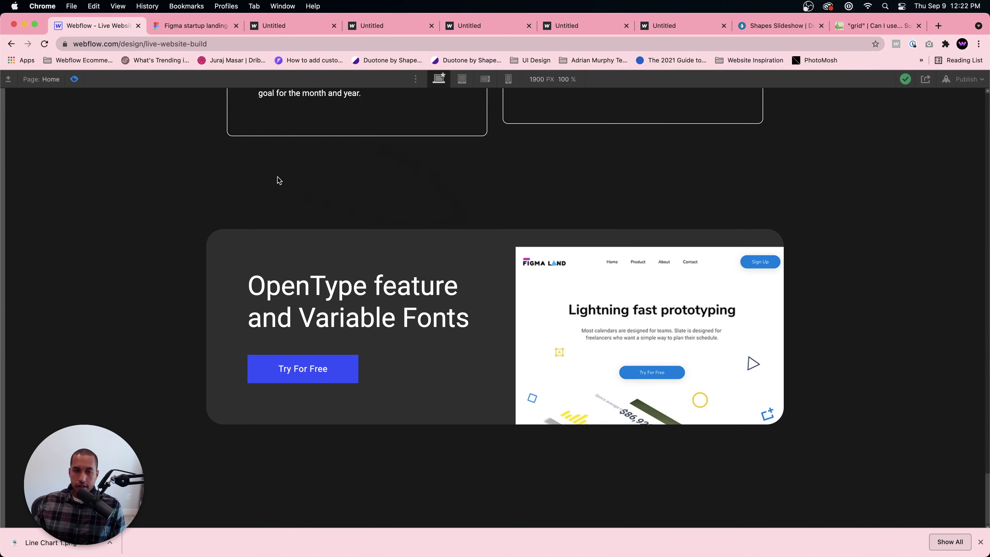
click(80, 79)
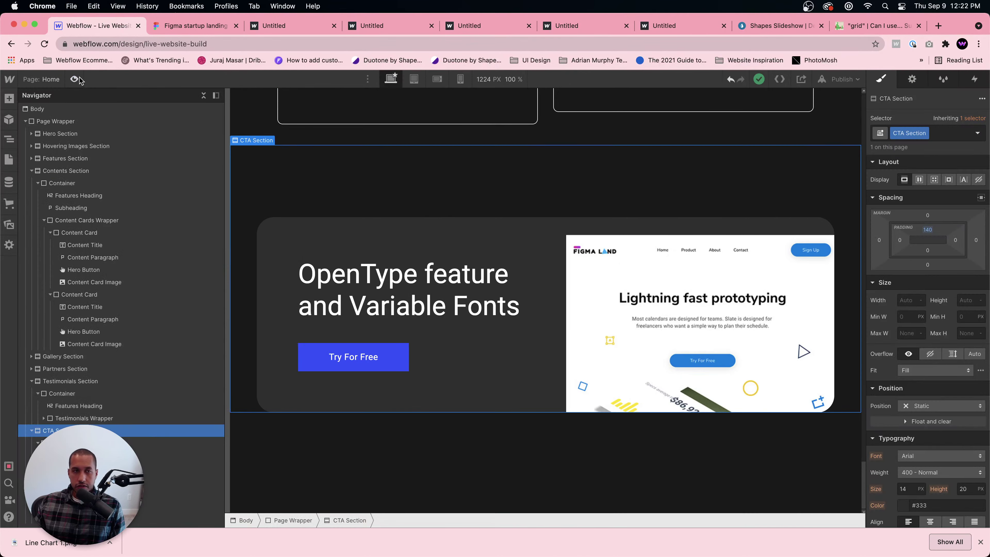
click(401, 254)
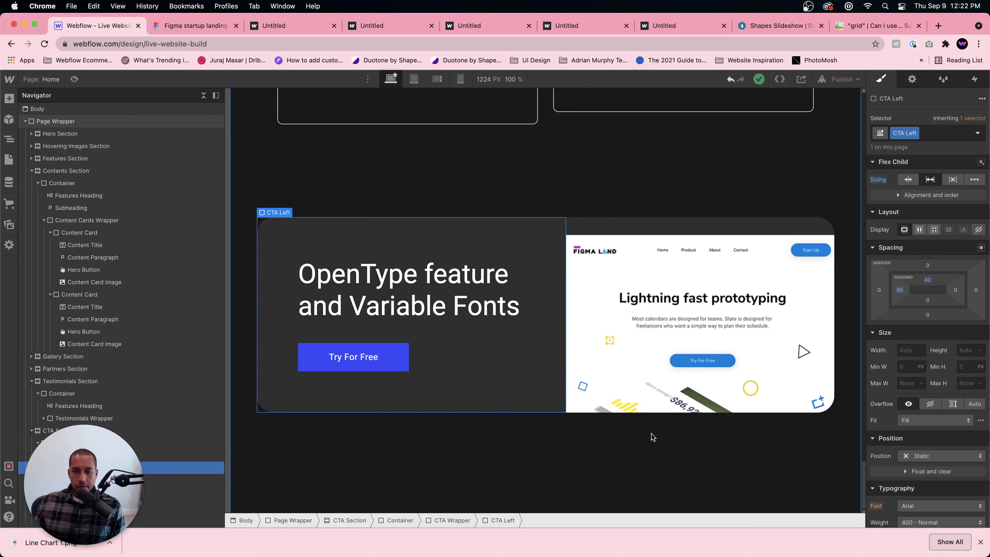
key(ctrl+Tab)
scroll(447, 295, down, 10)
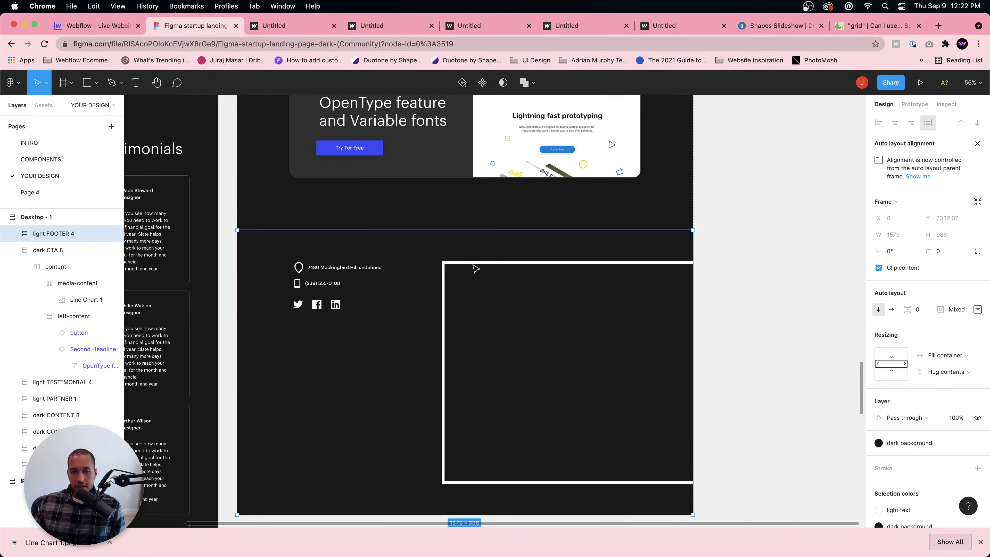
double_click(549, 289)
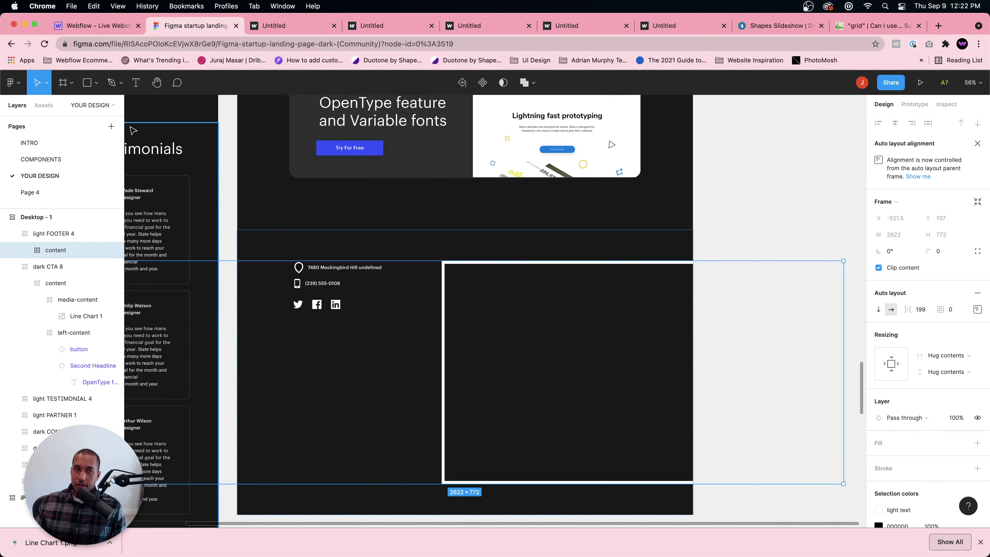
- Return to Webflow and examine the Testimonials container's layout and the spacing around the CTA section
click(92, 27)
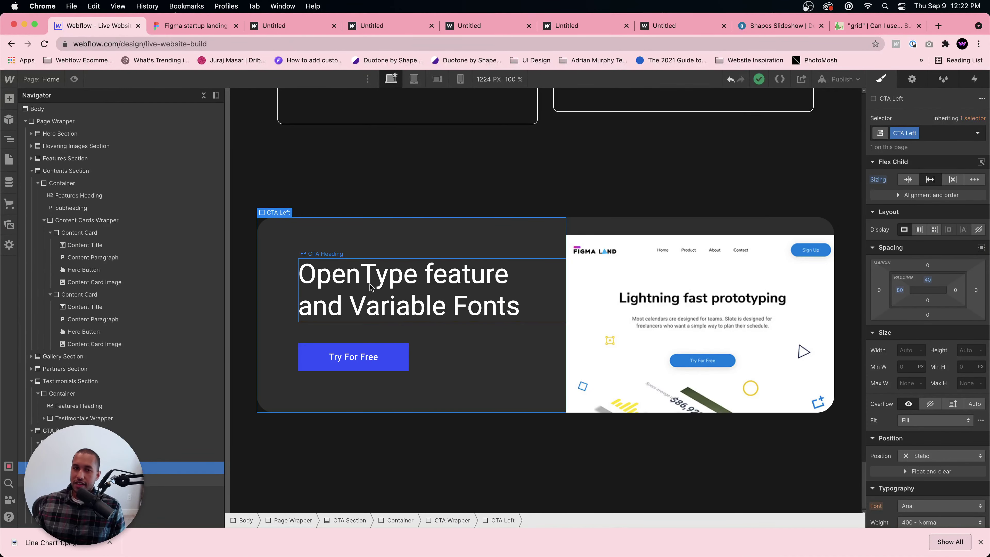
scroll(397, 224, up, 10)
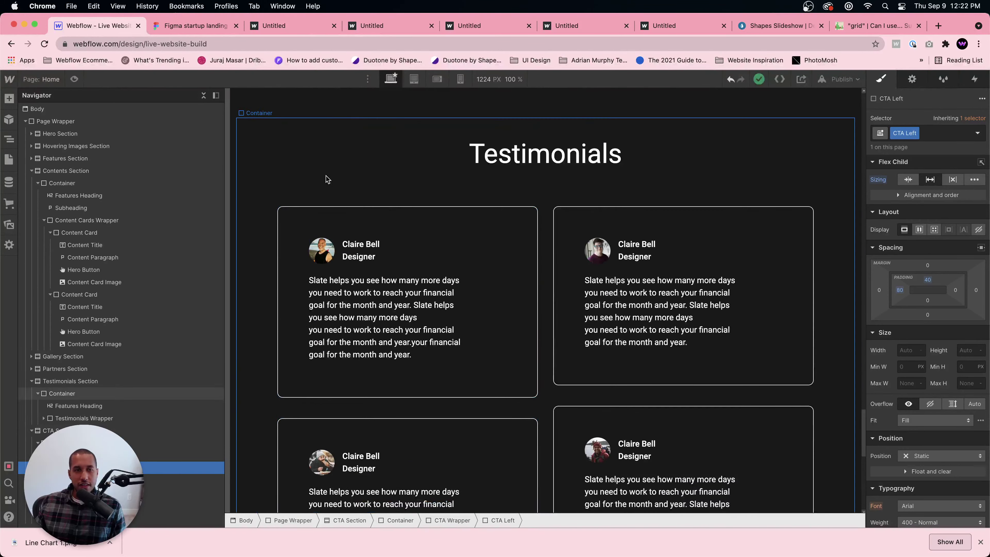
click(322, 178)
scroll(351, 218, down, 8)
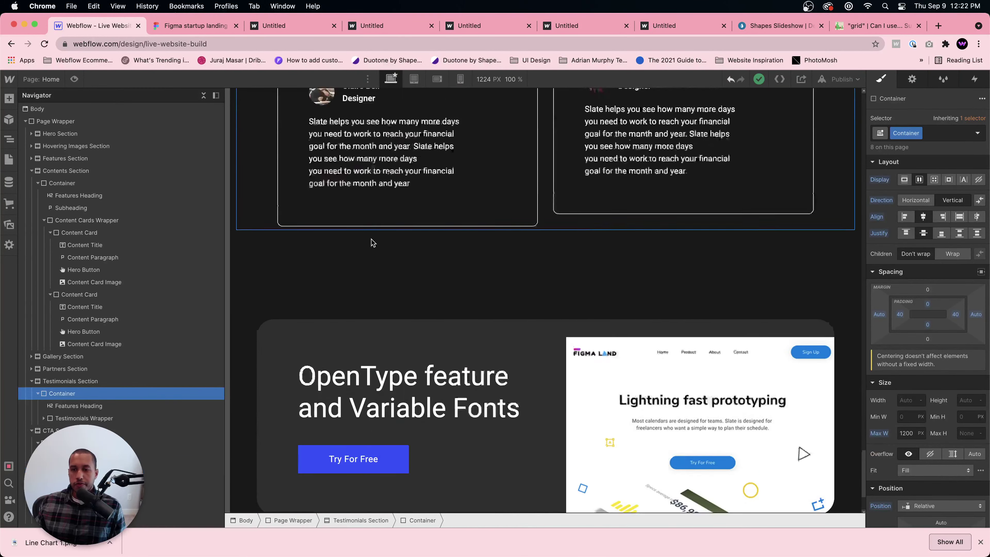
scroll(373, 240, up, 3)
scroll(373, 240, down, 5)
click(397, 467)
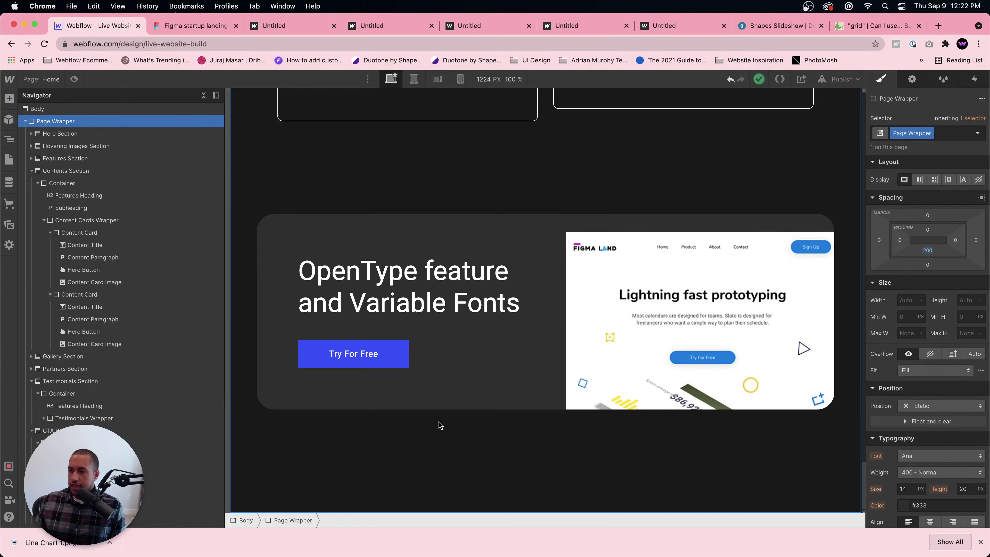
- At the tablet breakpoint, stack the CTA Wrapper's children with a vertical flex direction and align them to the centre
click(414, 79)
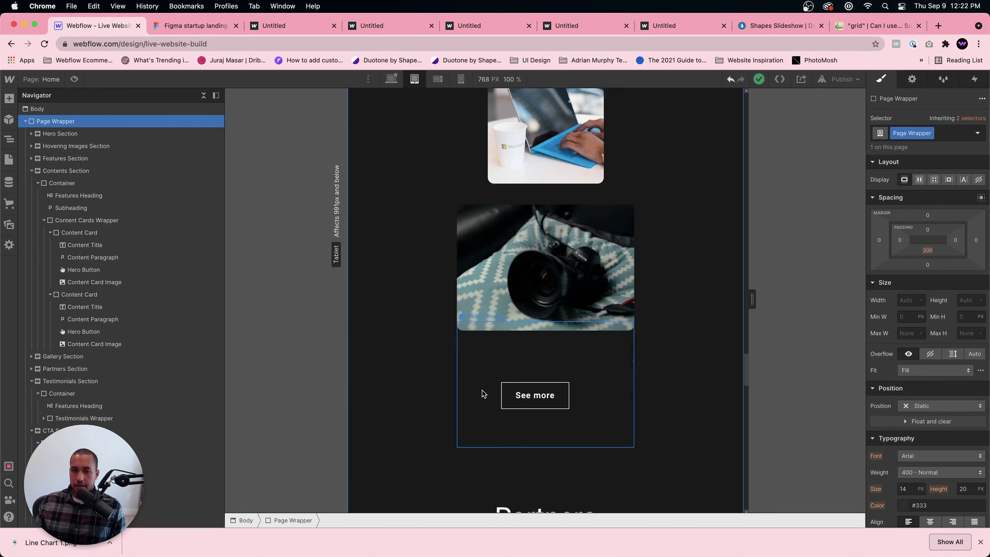
scroll(482, 392, down, 5)
scroll(491, 375, down, 5)
click(507, 178)
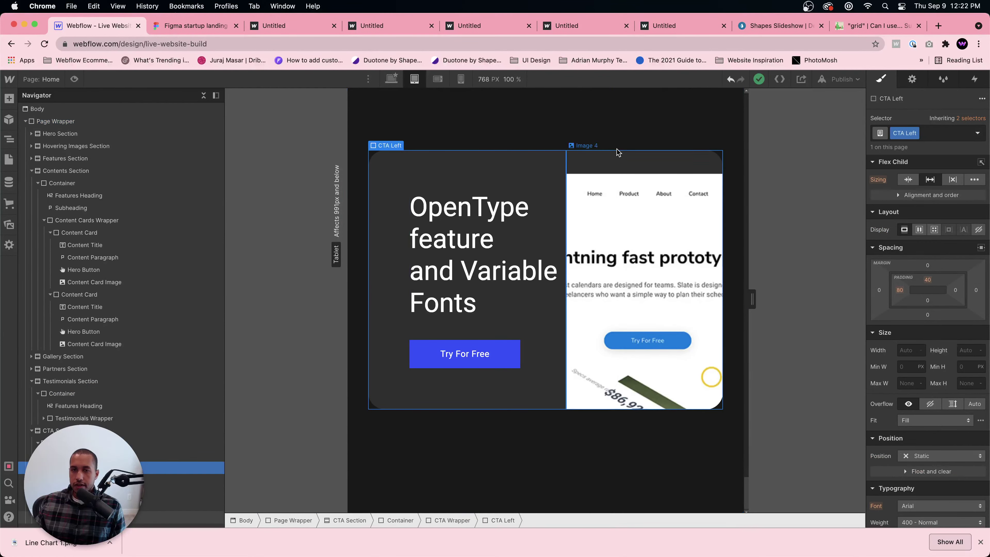
click(453, 520)
click(952, 250)
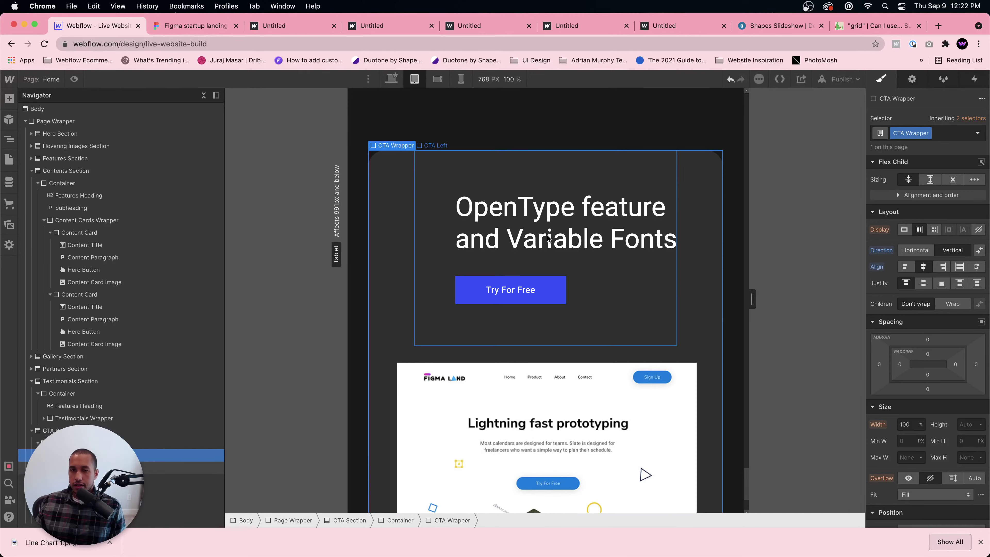
- At the tablet breakpoint, set CTA Left's left padding to 0 and make it a vertical flex layout aligned to the centre
click(442, 232)
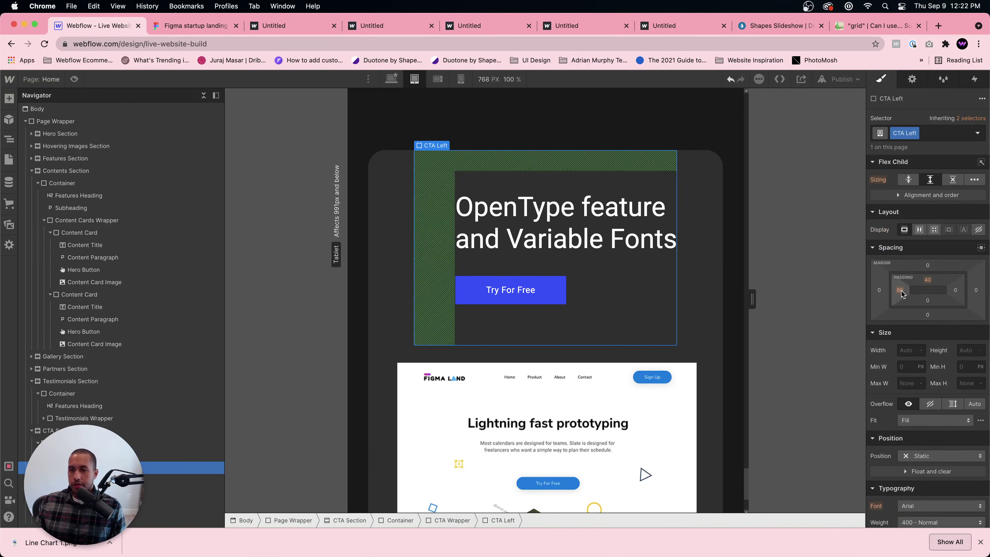
drag(903, 293, 865, 301)
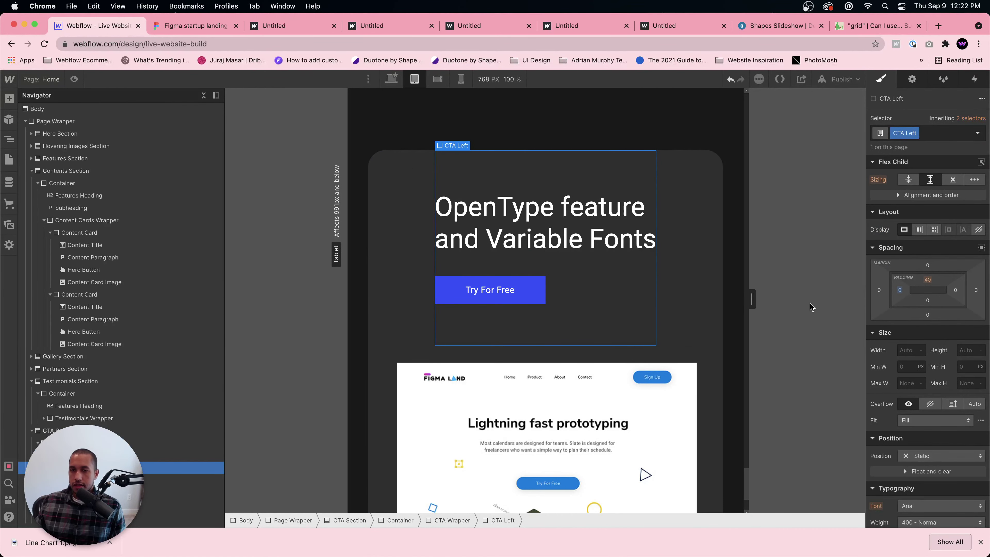
click(920, 230)
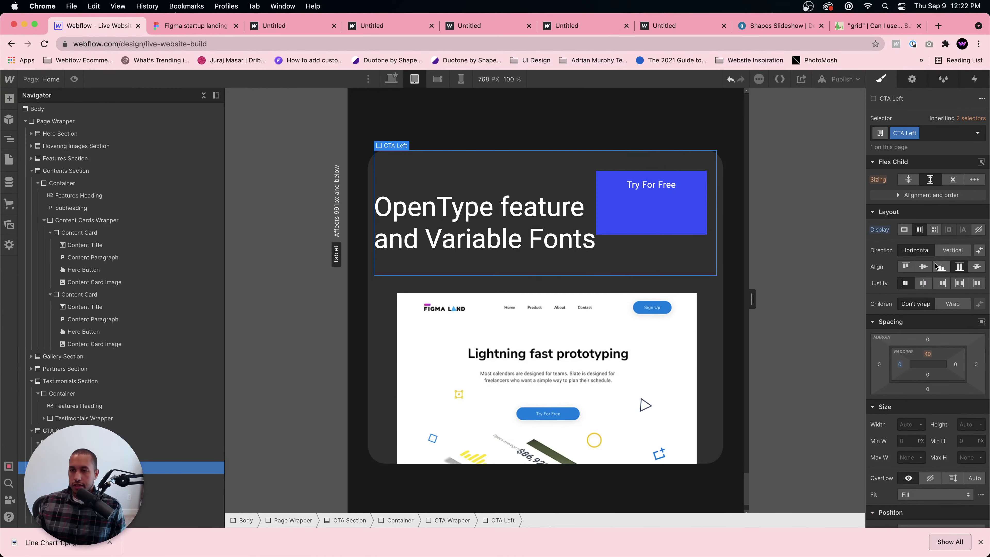
click(943, 254)
click(923, 267)
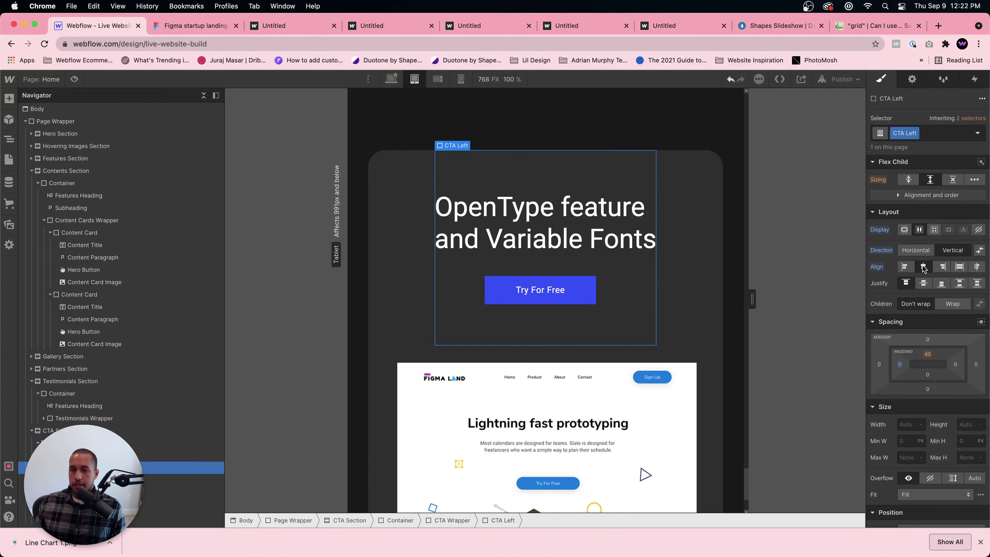
- Examine the stacked CTA Wrapper and the CTA Section's spacing below the testimonials at the tablet breakpoint
scroll(662, 390, down, 3)
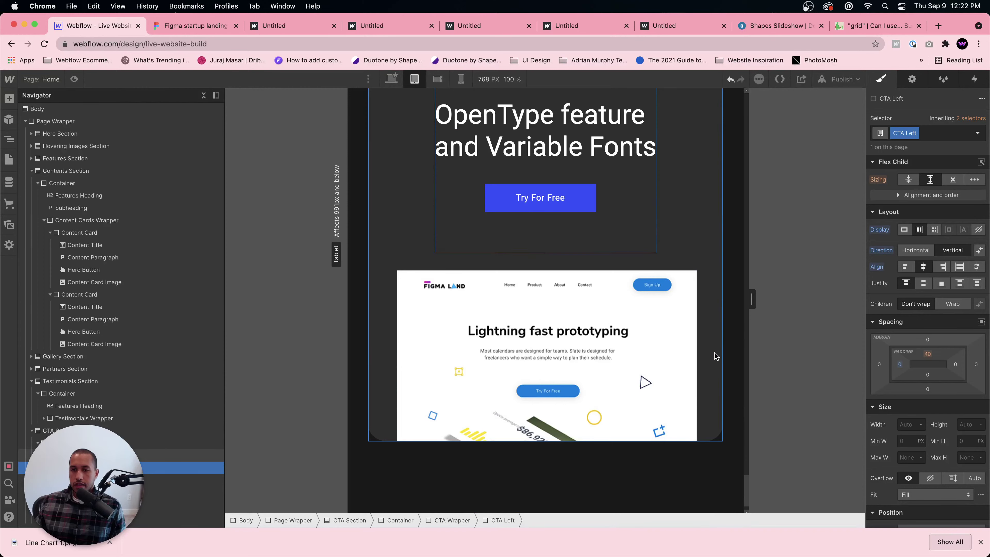
click(702, 170)
scroll(700, 188, up, 2)
scroll(706, 213, down, 1)
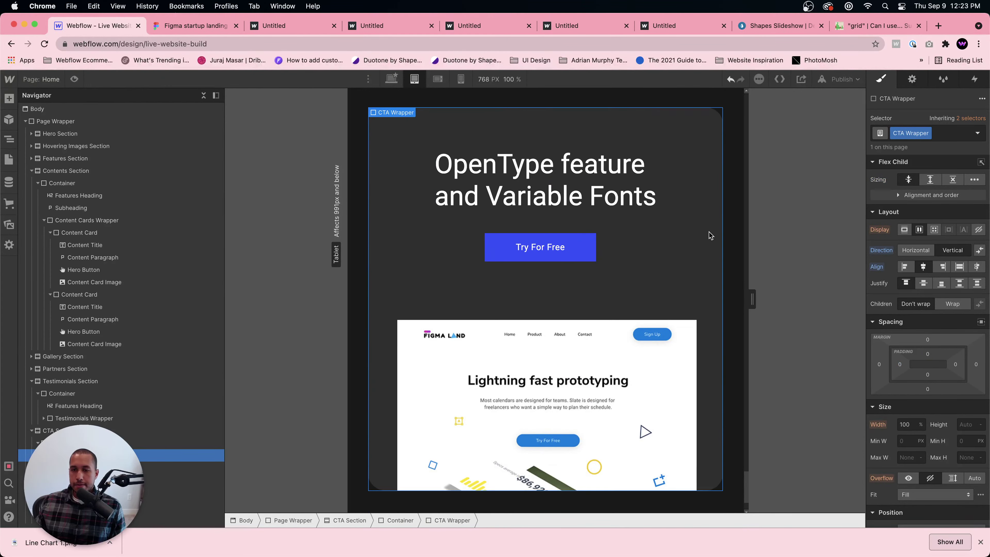
scroll(701, 273, up, 5)
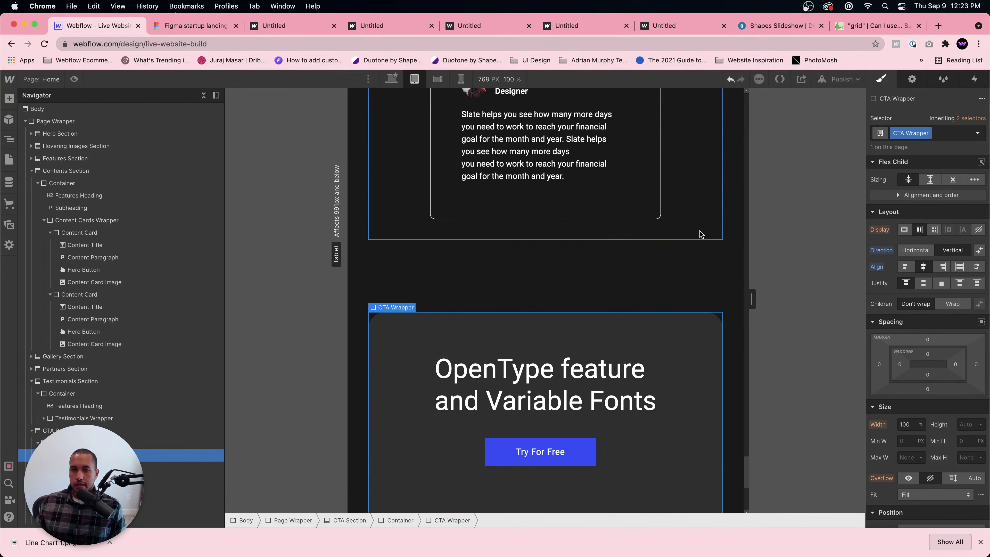
click(692, 290)
scroll(693, 305, down, 5)
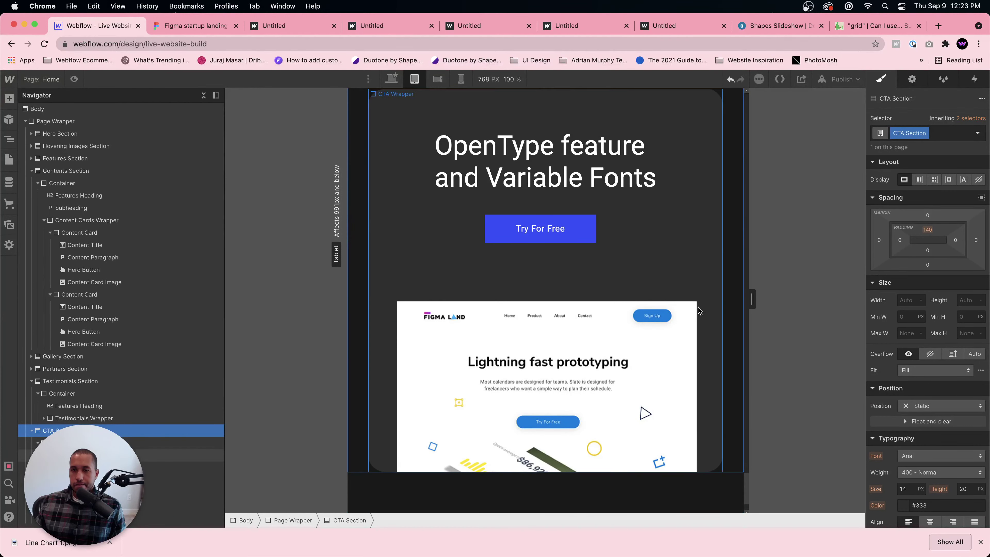
scroll(698, 307, up, 3)
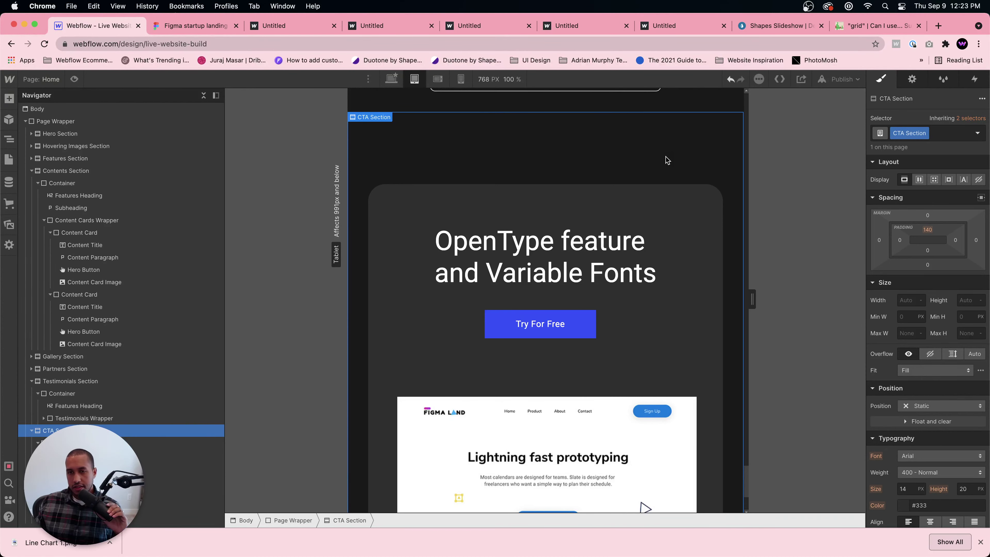
- Centre-align the CTA Heading's text at the tablet breakpoint
click(565, 250)
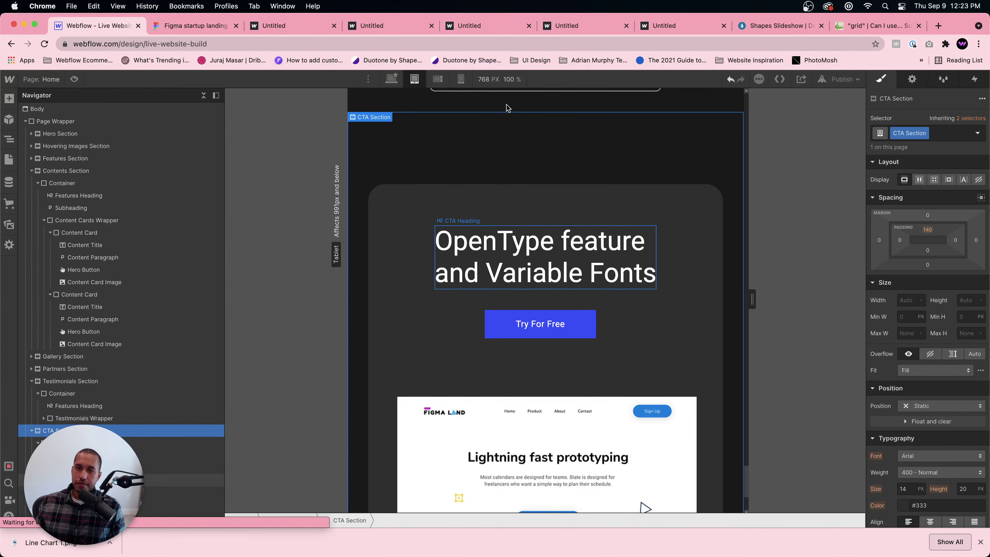
click(437, 80)
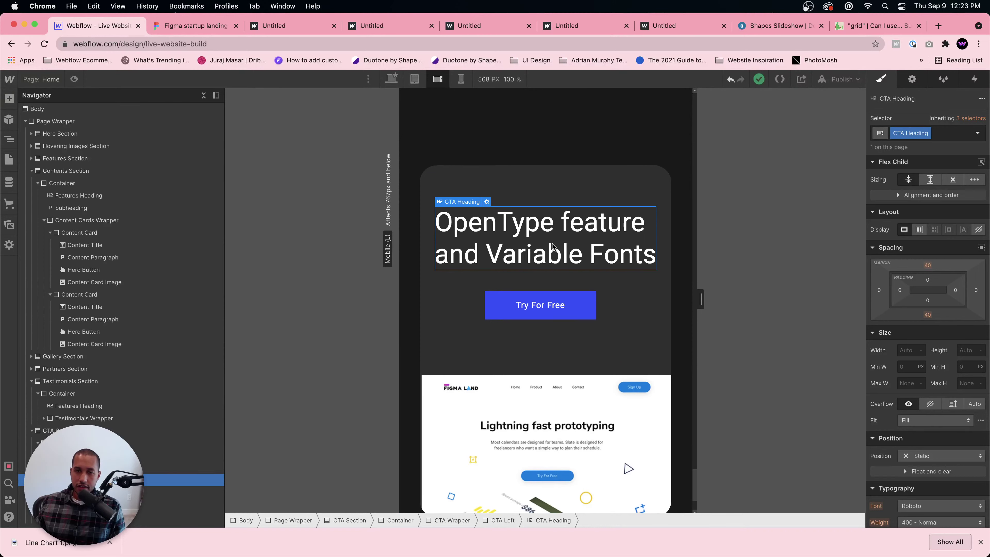
scroll(633, 262, down, 1)
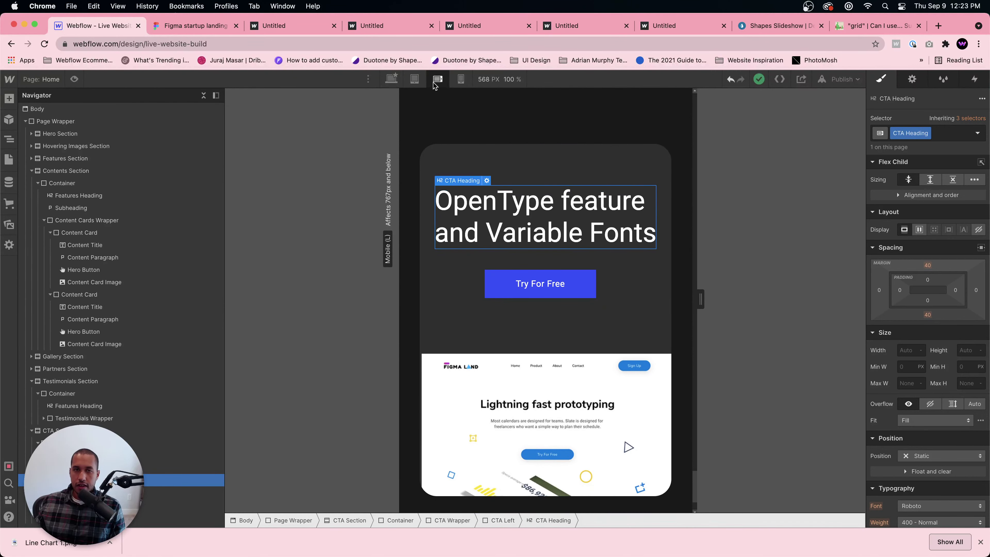
click(415, 80)
scroll(957, 395, down, 5)
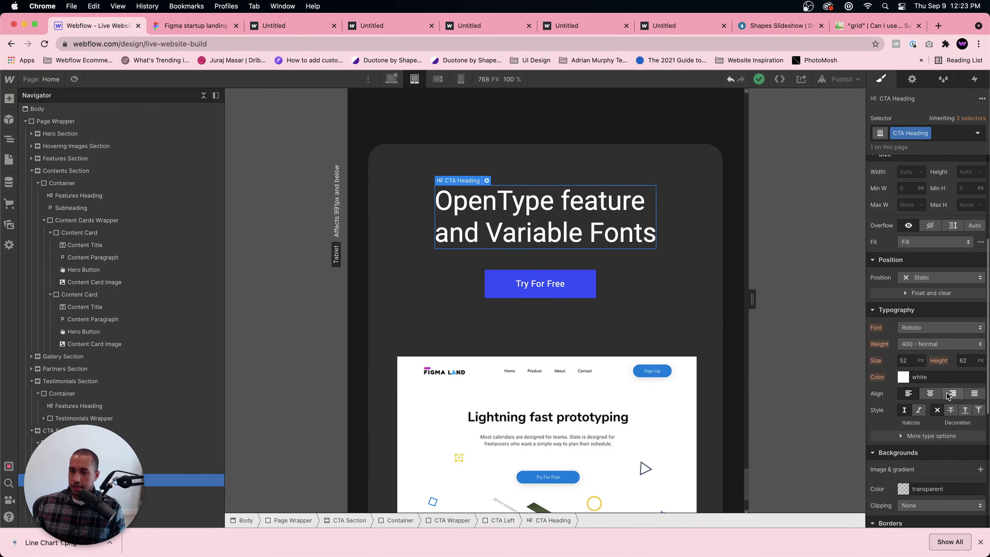
click(929, 393)
click(640, 282)
scroll(639, 282, down, 10)
scroll(502, 108, up, 20)
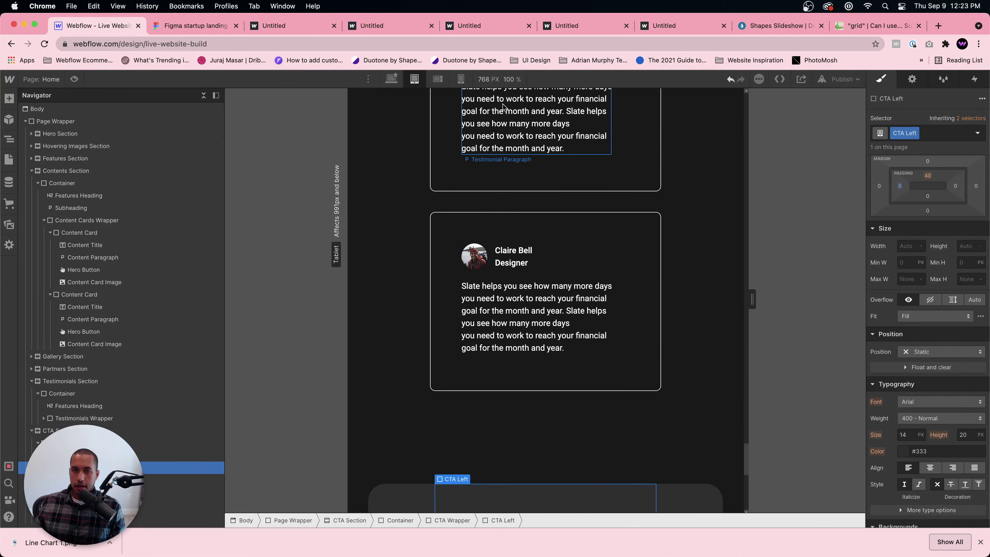
- At the mobile portrait breakpoint, set the CTA Heading's font size to 40 px and its line height to 50 px
click(438, 79)
scroll(662, 296, down, 10)
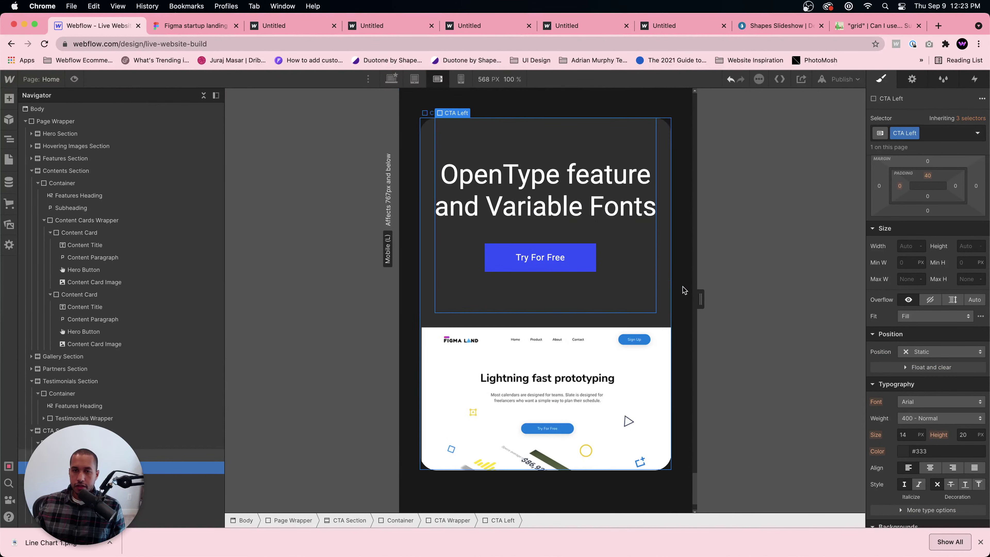
click(460, 79)
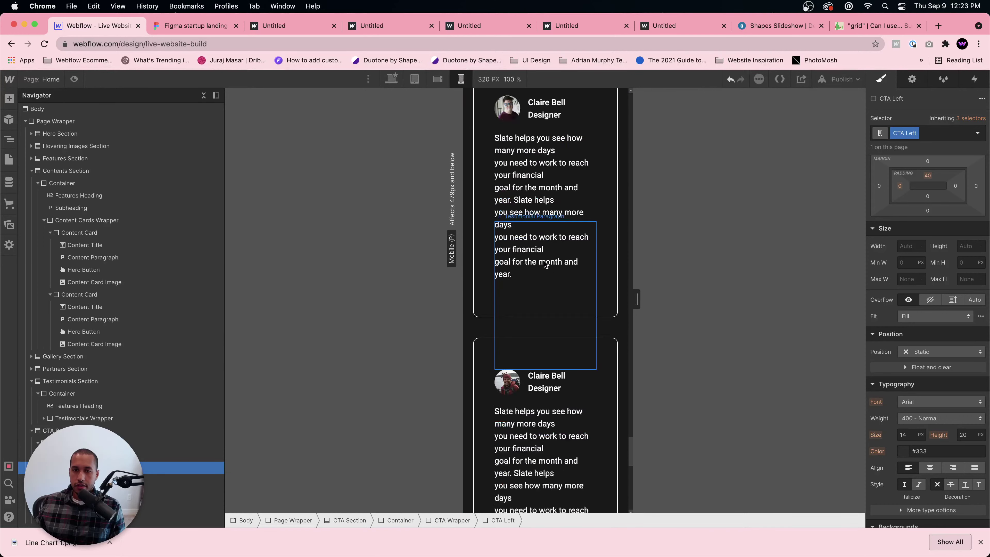
scroll(543, 261, down, 5)
click(543, 261)
scroll(963, 426, down, 2)
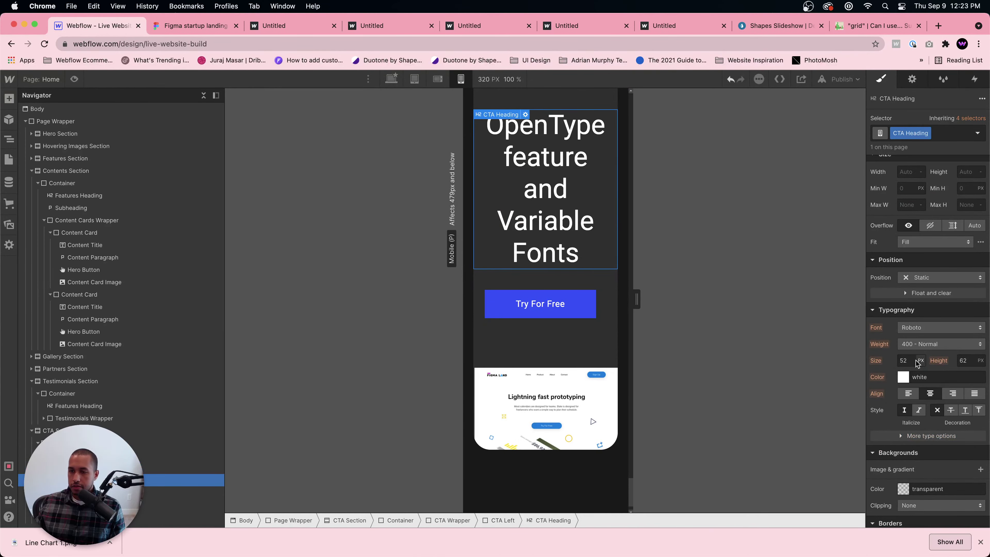
text(40)
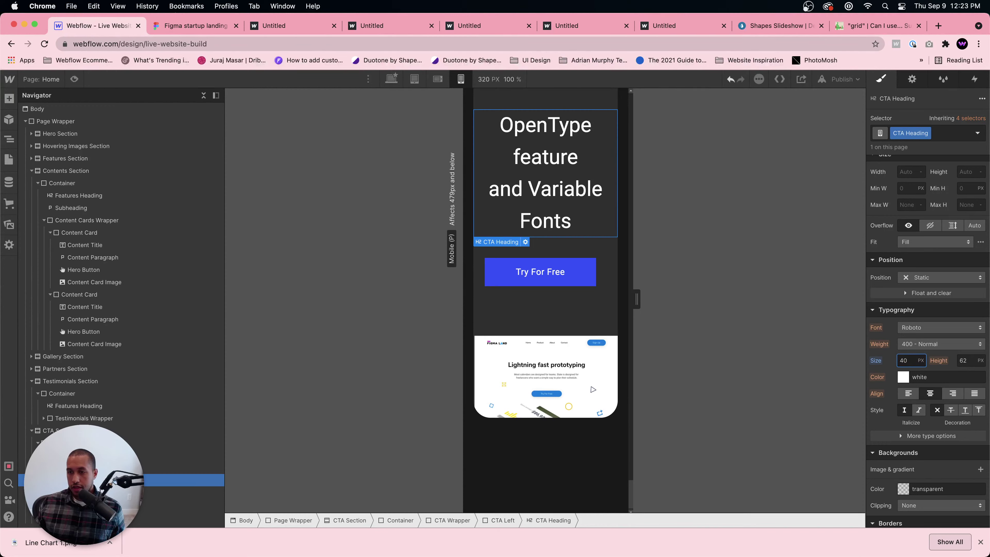
text(50)
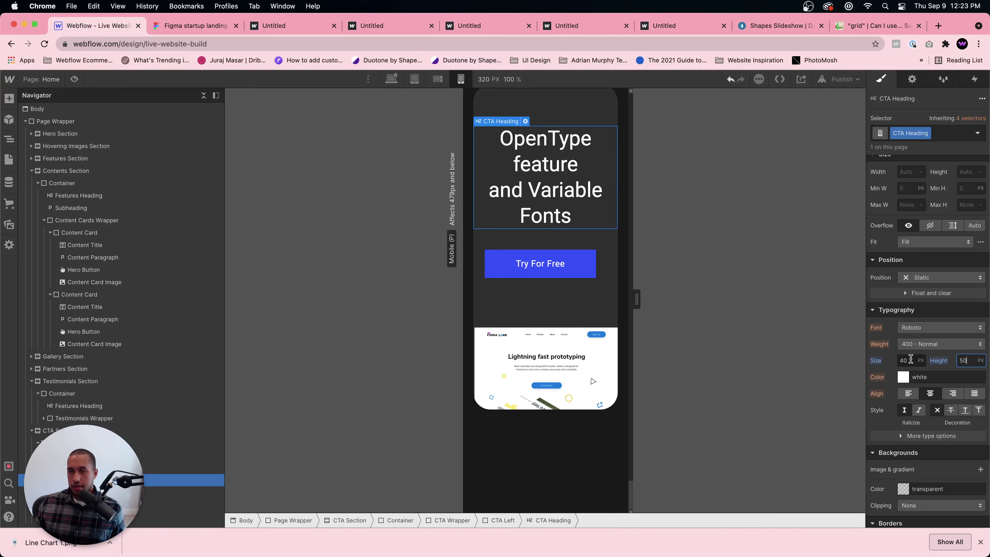
- At the tablet breakpoint, set the right margin of the CTA's Try For Free button to 0
click(583, 274)
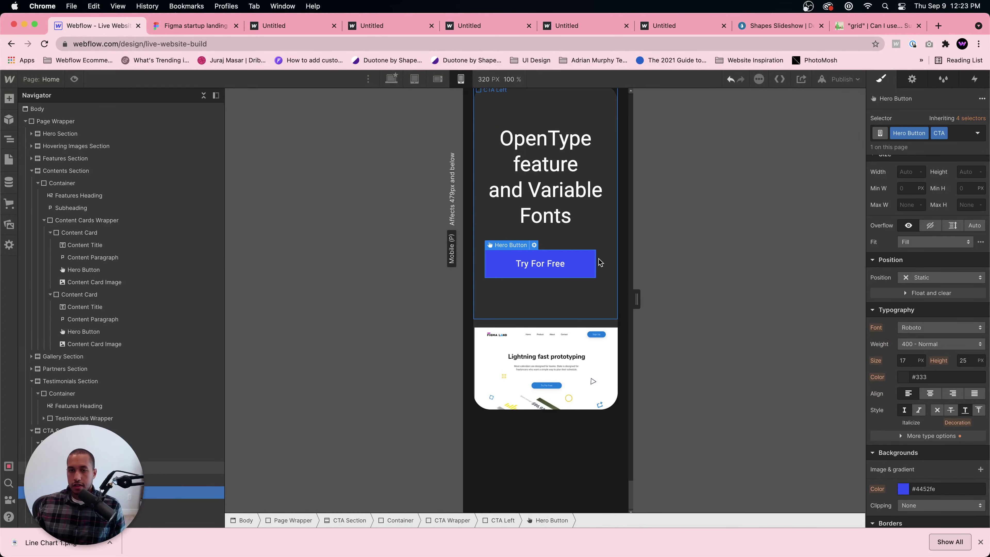
key(shift+2)
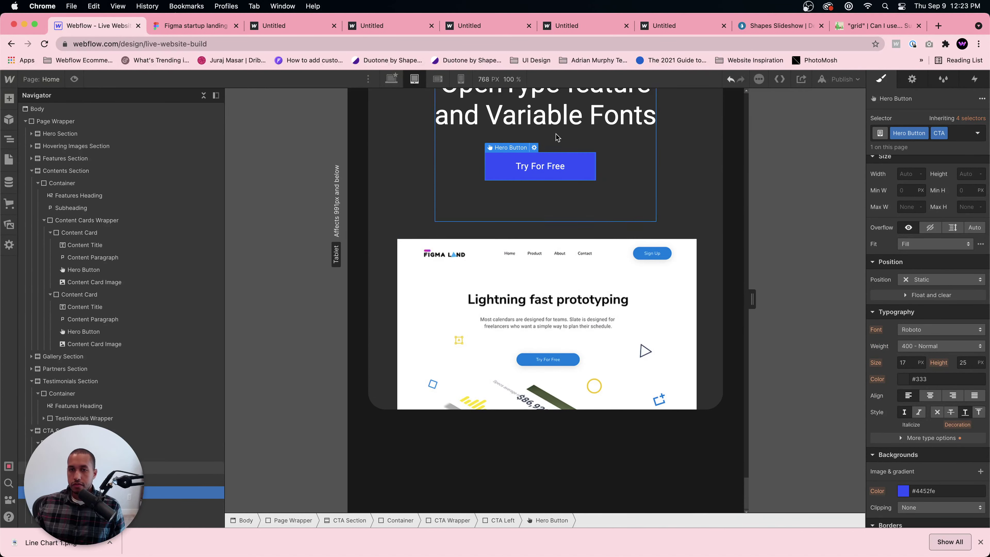
scroll(951, 273, up, 5)
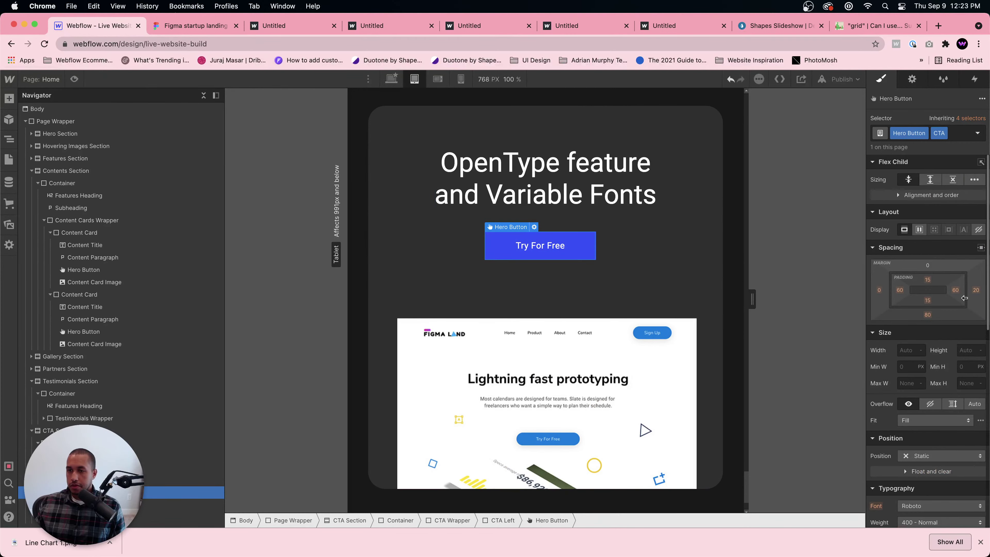
click(976, 290)
click(964, 306)
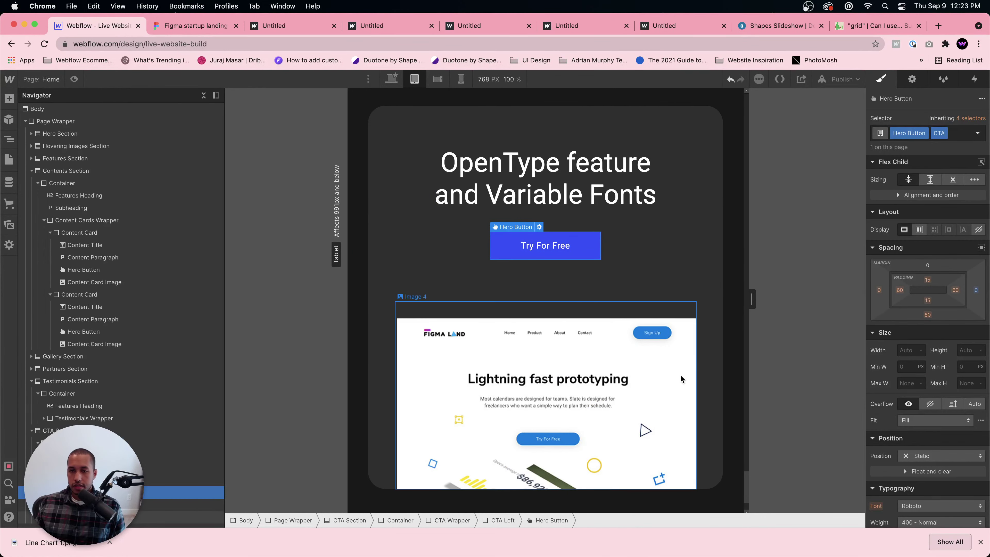
click(710, 372)
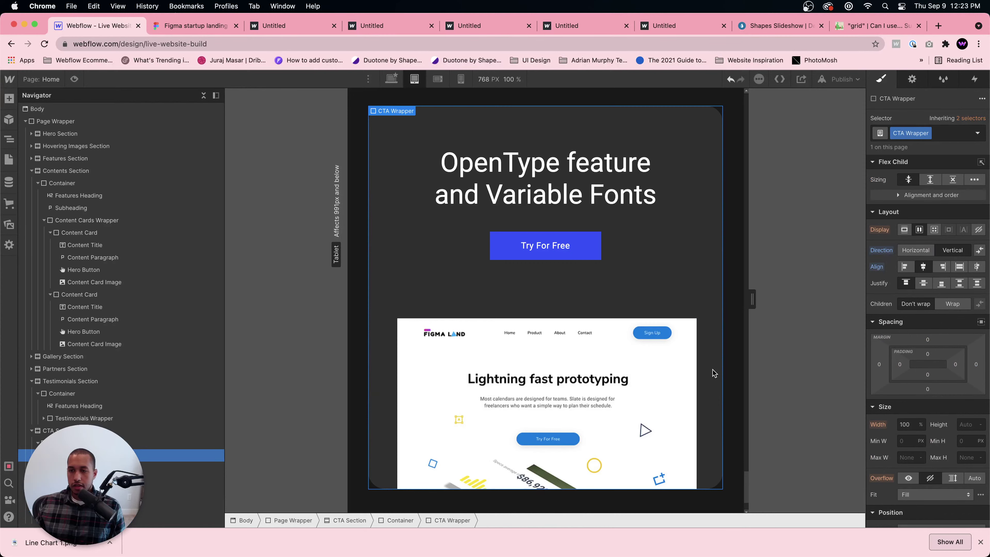
- Review the CTA section and its image at the mobile landscape and portrait breakpoints, then check the testimonials and Partners sections above in portrait
click(443, 82)
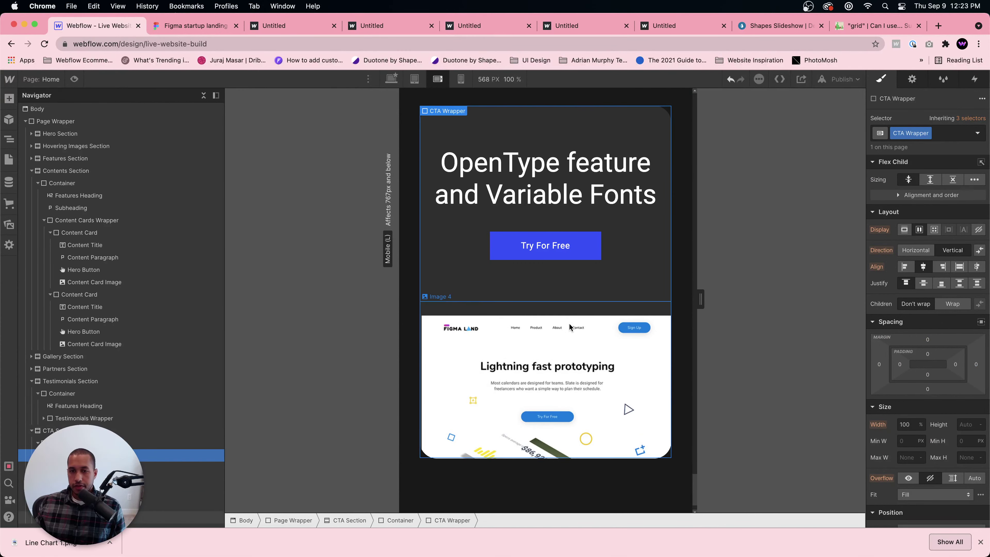
click(459, 79)
scroll(546, 246, down, 10)
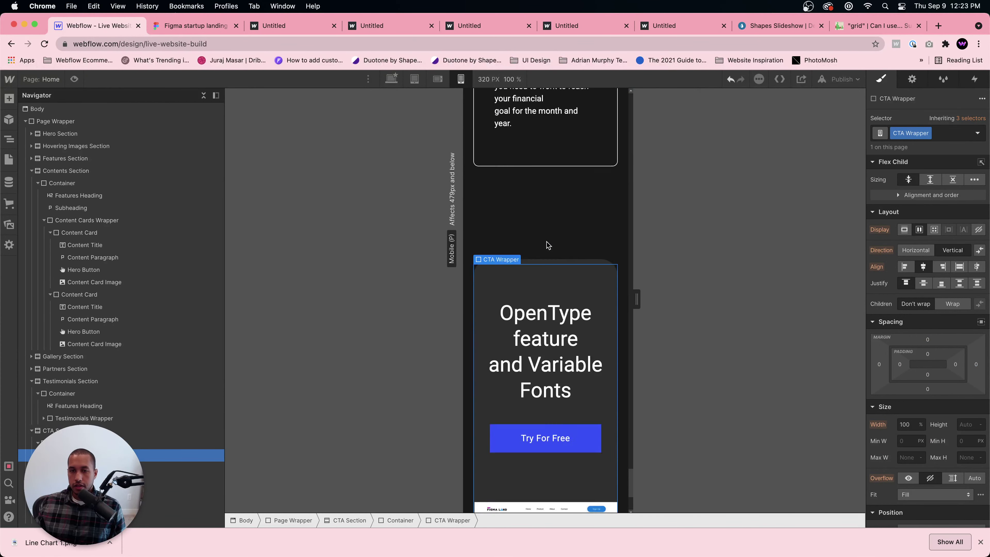
scroll(547, 257, up, 1)
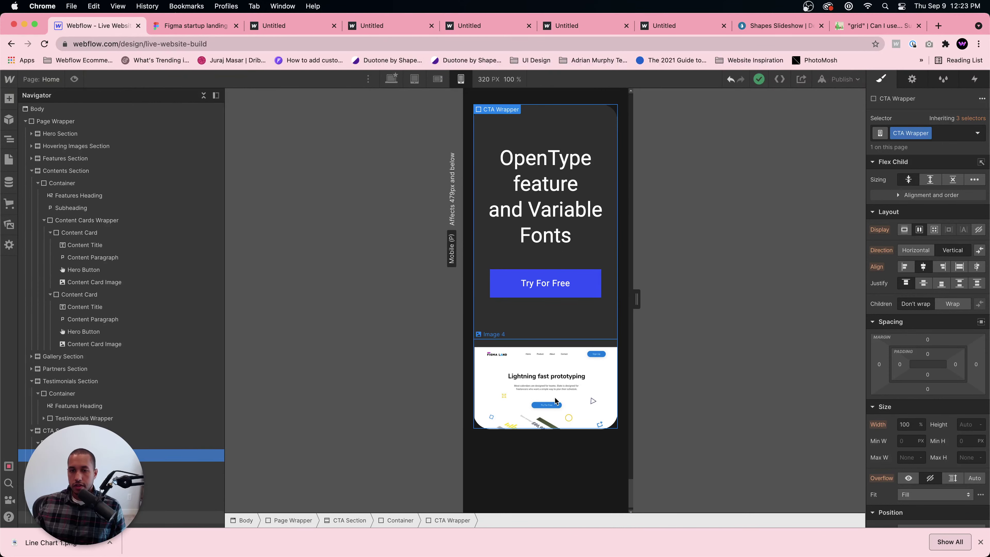
click(554, 365)
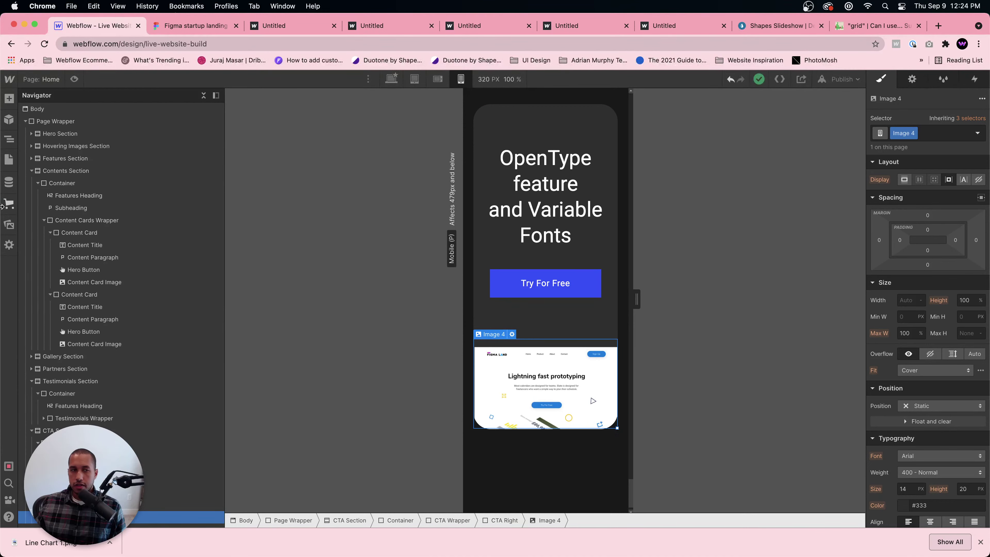
click(9, 225)
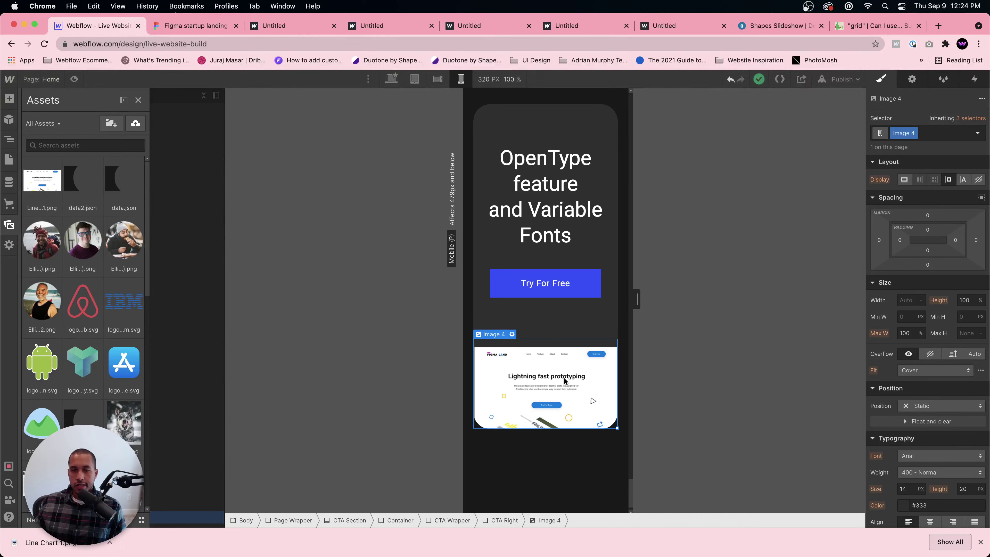
key(z)
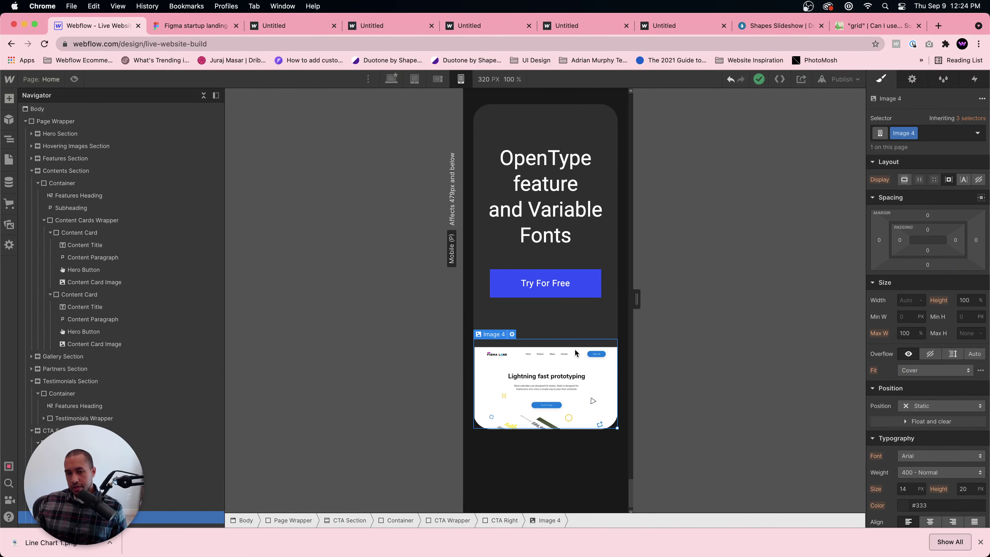
click(567, 254)
scroll(586, 234, up, 10)
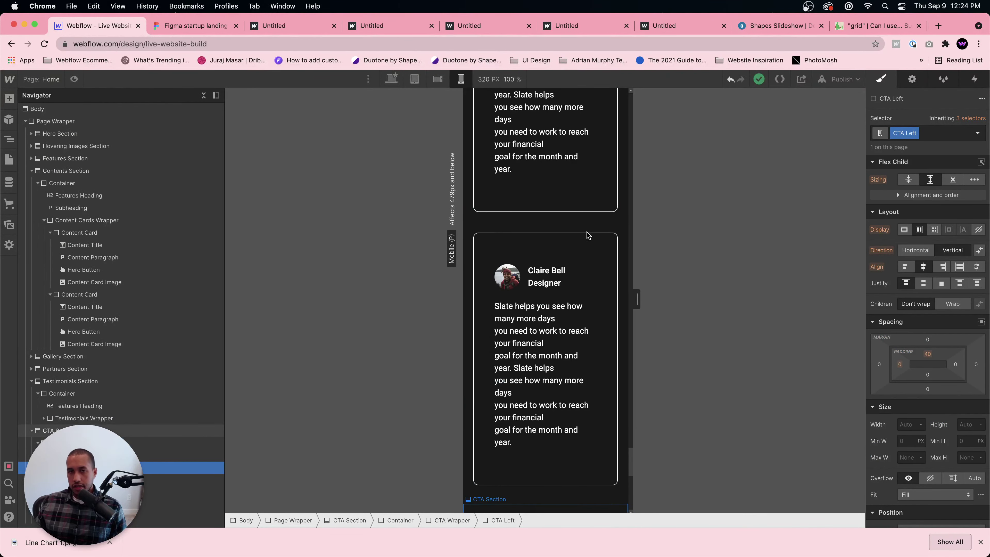
scroll(588, 238, up, 12)
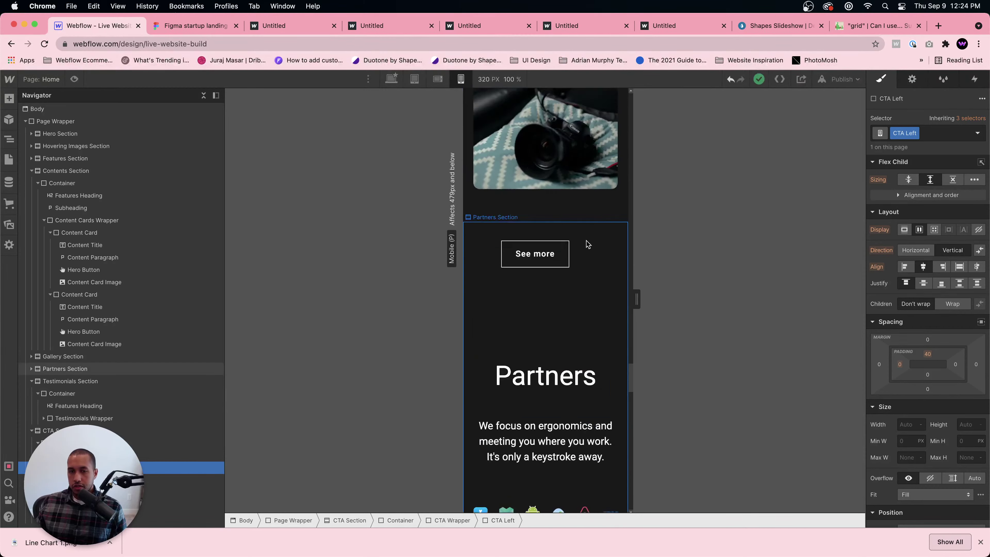
- At the tablet breakpoint, set the Features Left Second Image's right offset to 2% and its bottom offset to -1%
scroll(588, 244, up, 15)
key(shift+3)
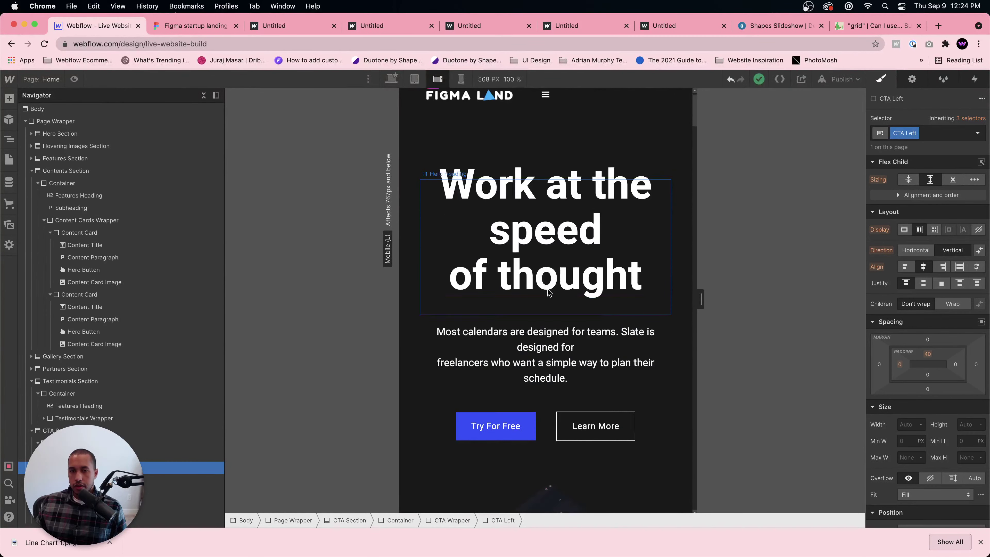
scroll(549, 292, down, 10)
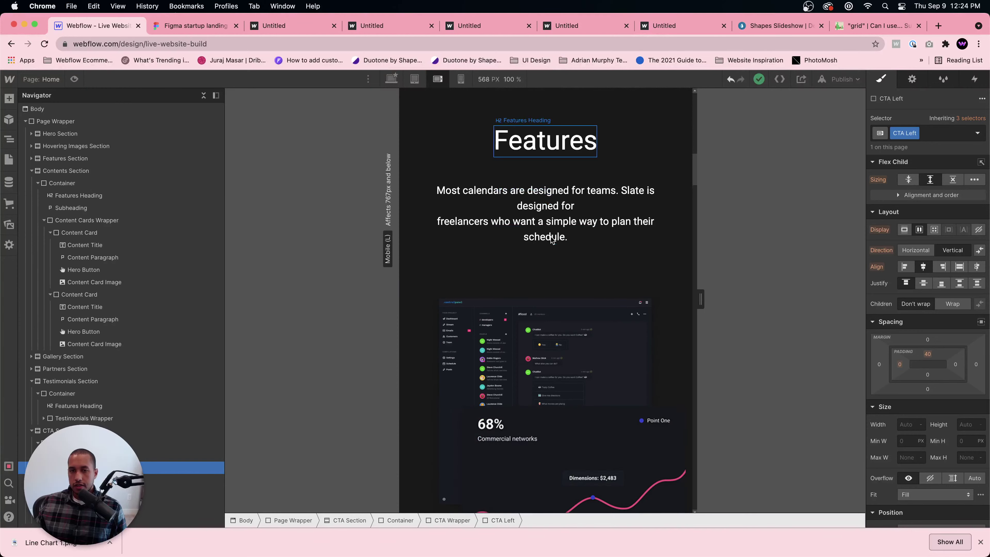
scroll(552, 239, down, 12)
scroll(565, 257, up, 7)
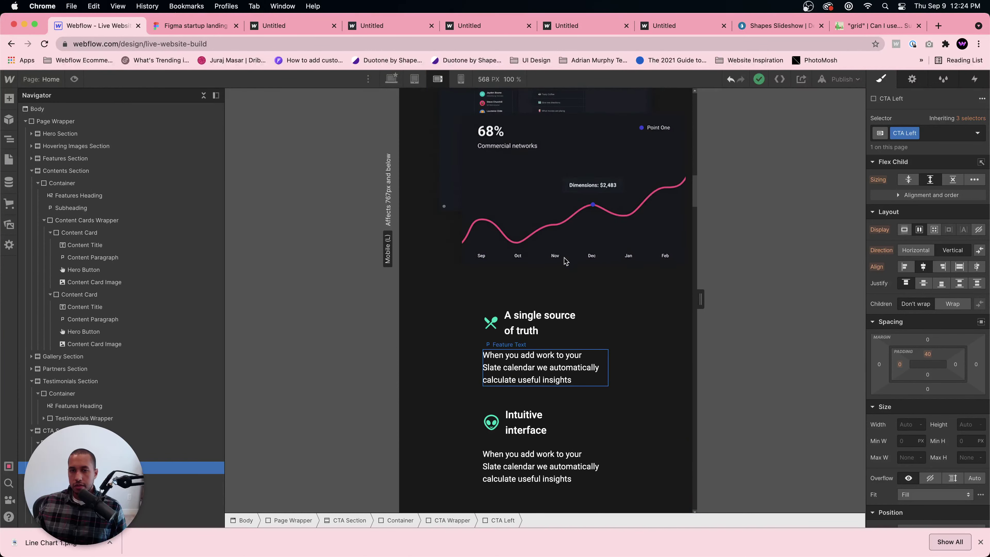
scroll(565, 260, up, 7)
click(641, 379)
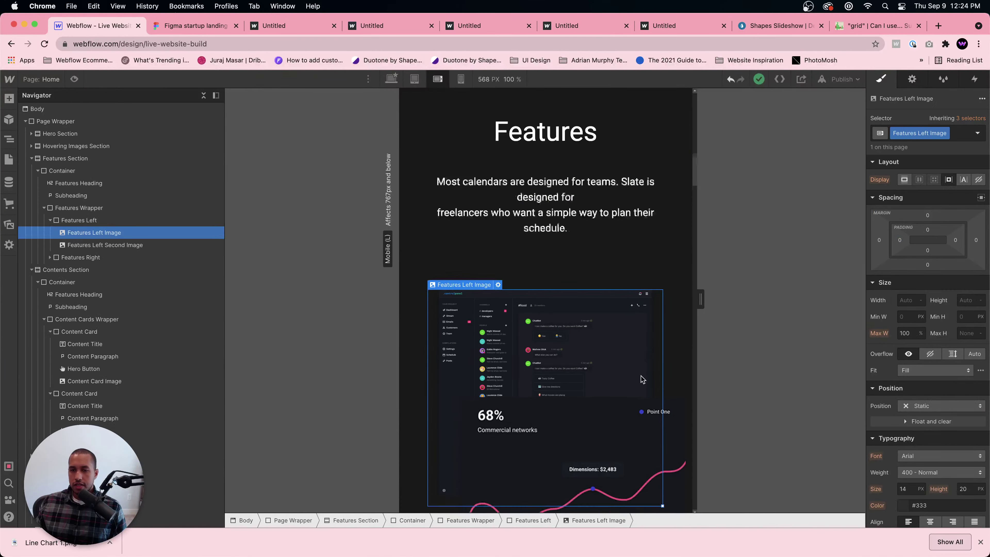
scroll(642, 379, down, 3)
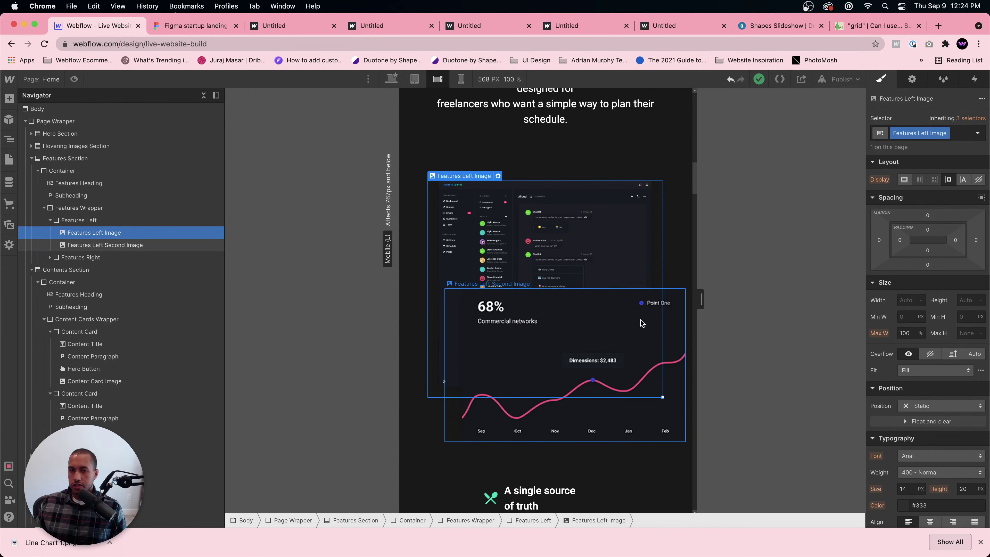
click(615, 389)
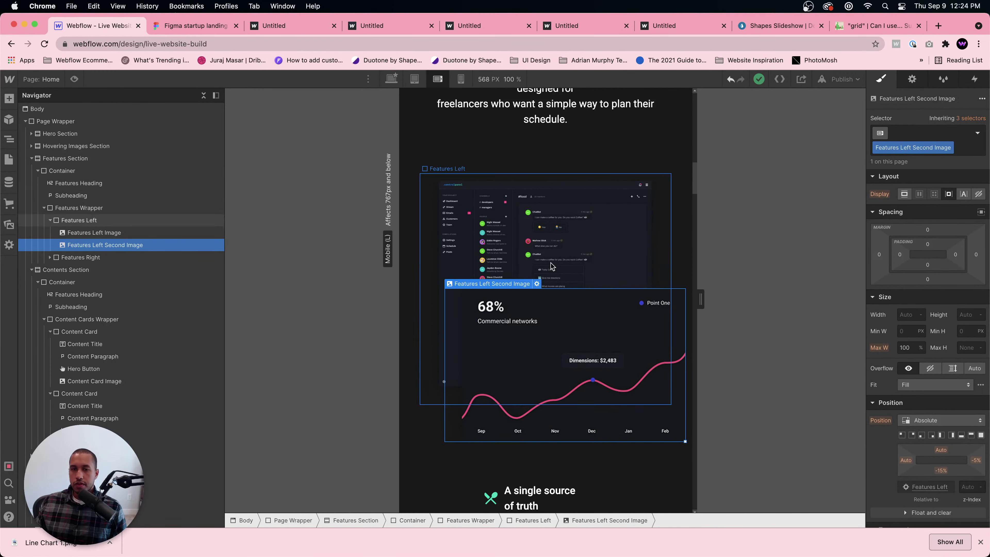
click(414, 80)
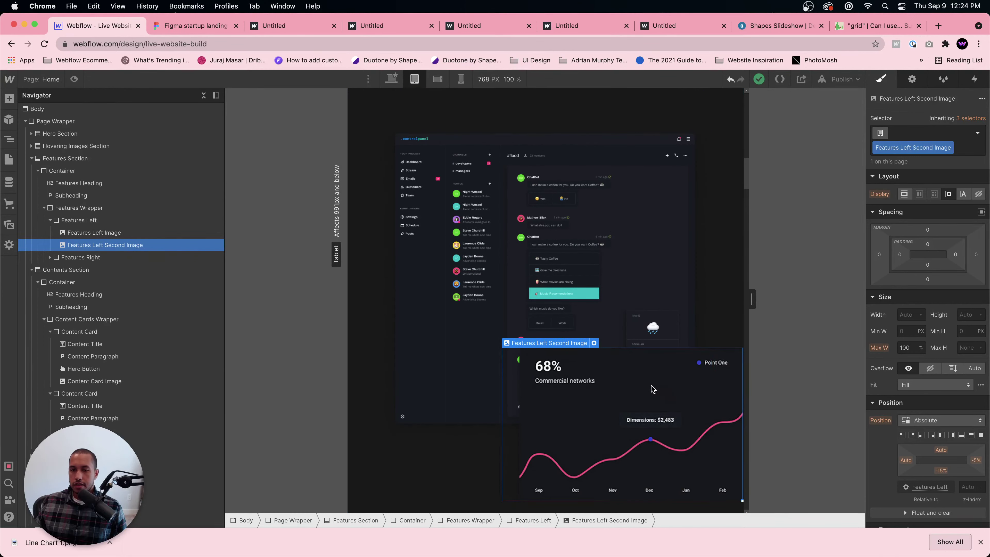
drag(973, 461, 945, 464)
scroll(679, 342, down, 4)
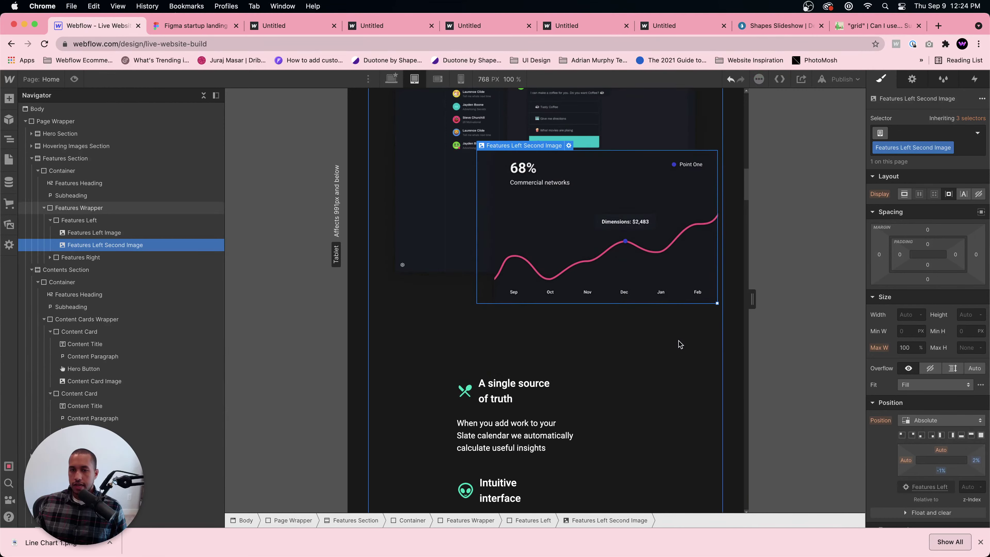
- Centre-align the children of the Features Right block horizontally at the tablet breakpoint
click(608, 392)
click(631, 433)
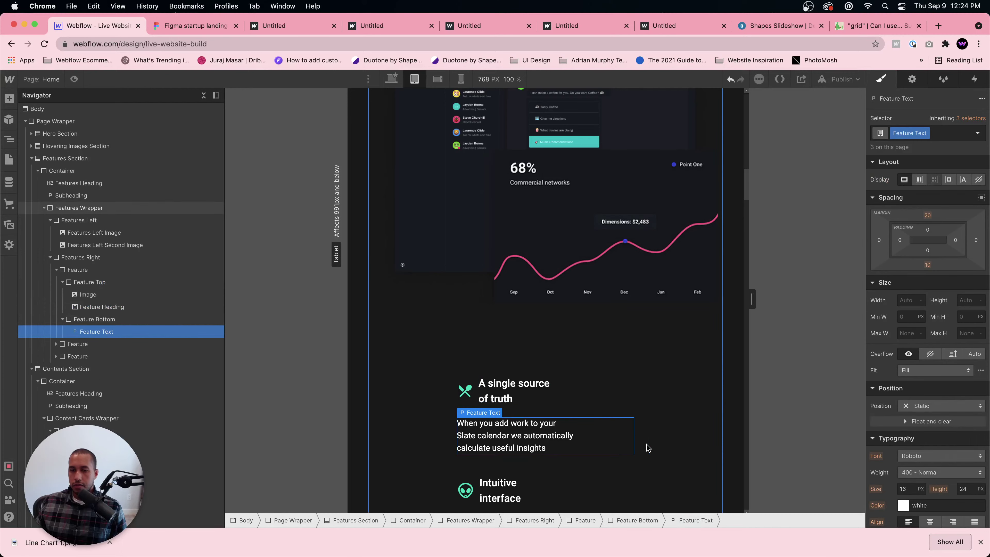
click(625, 453)
click(617, 477)
scroll(600, 492, down, 4)
click(584, 518)
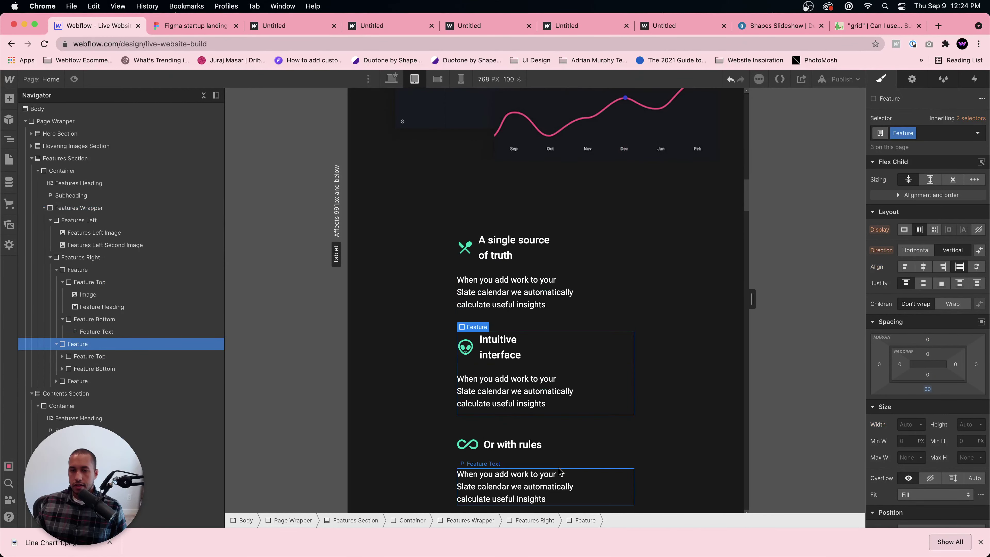
click(533, 520)
scroll(604, 449, down, 1)
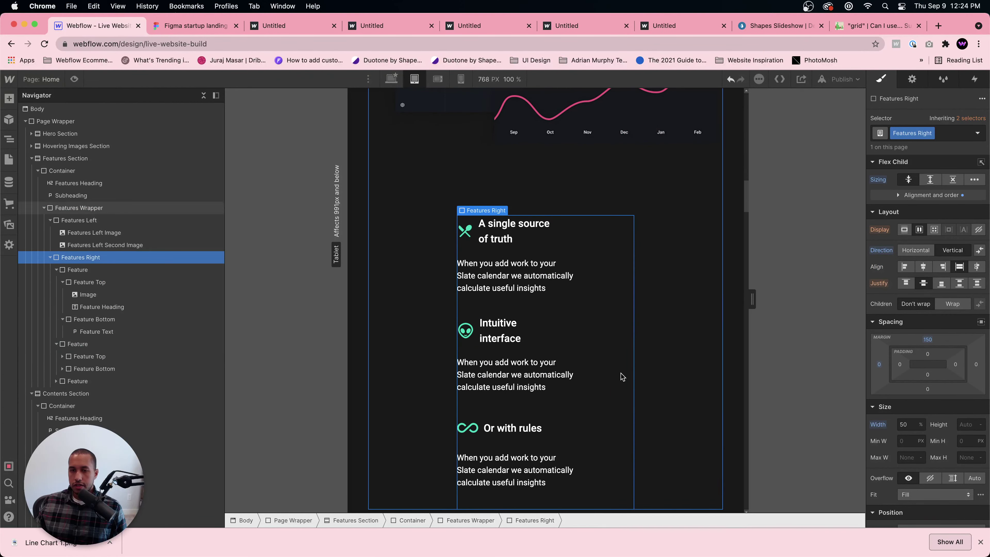
click(923, 268)
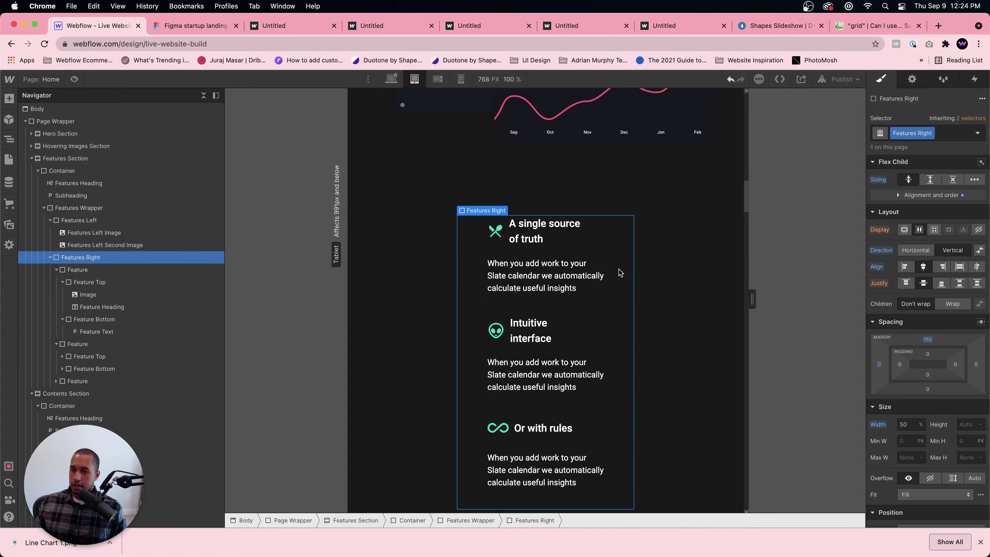
scroll(602, 400, down, 5)
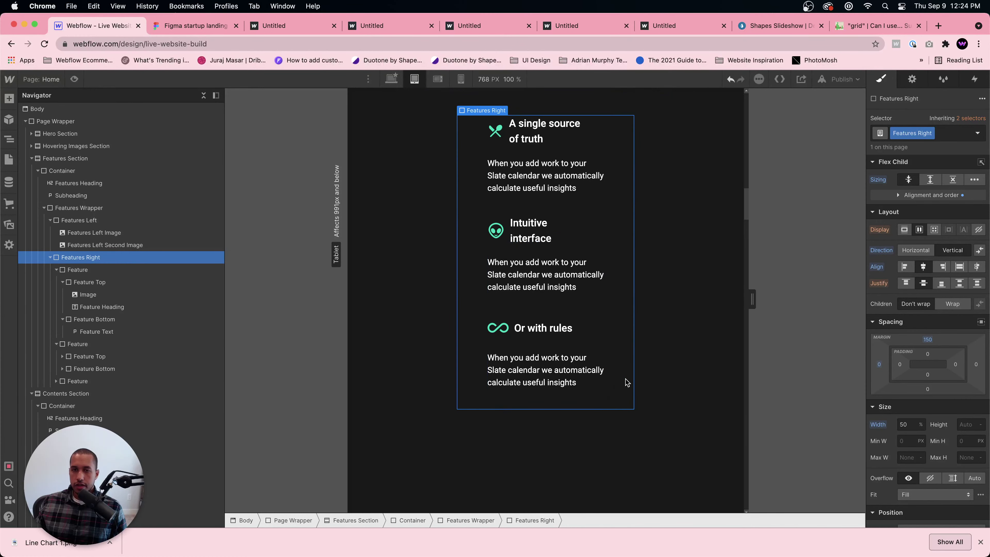
- At the mobile landscape breakpoint, set the hero Subheading's font size to 16 px and its line height to 26 px
scroll(623, 378, up, 13)
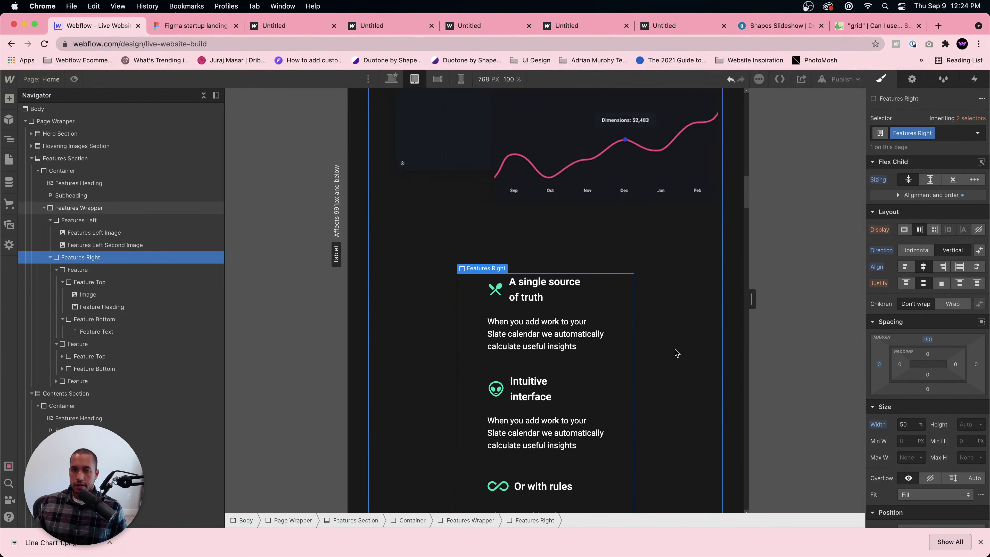
scroll(675, 348, up, 20)
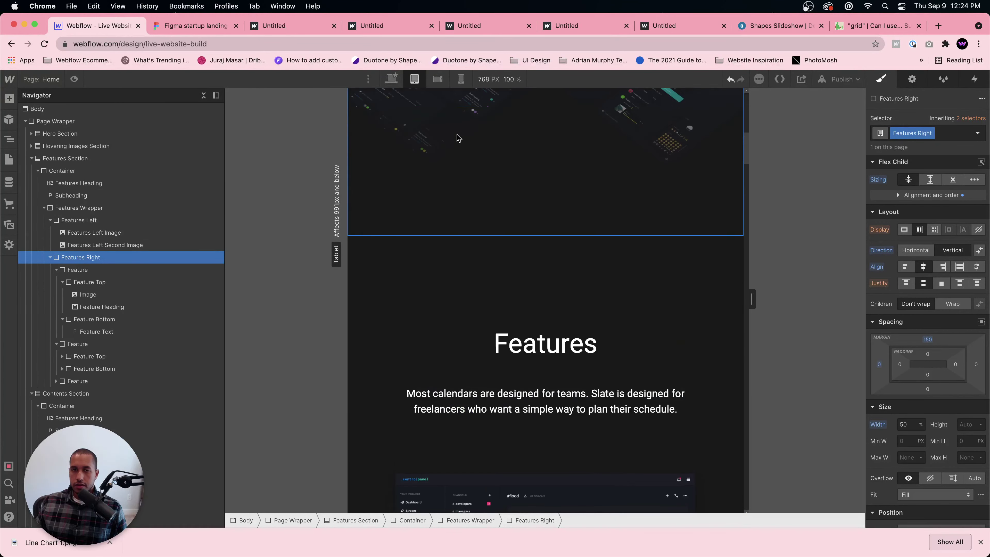
scroll(505, 221, up, 20)
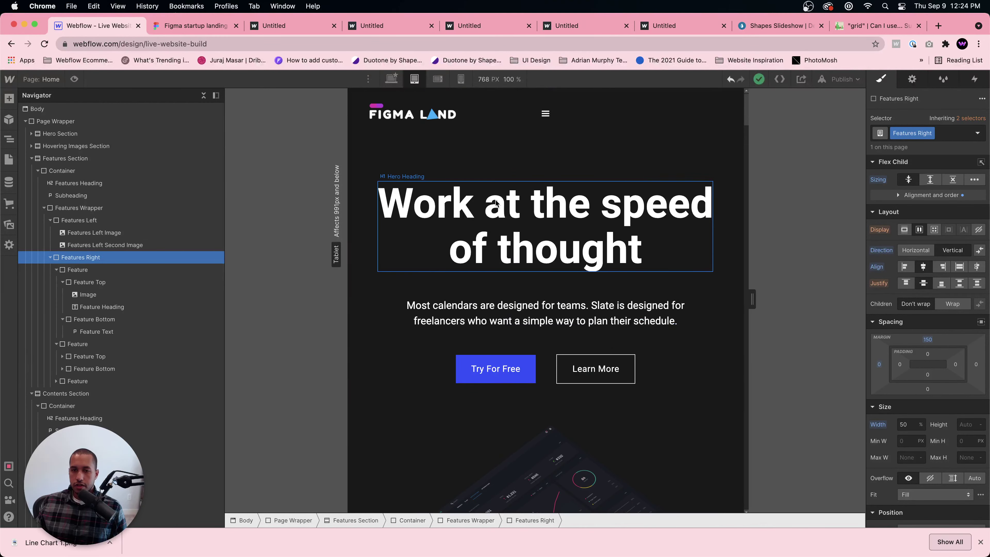
click(438, 79)
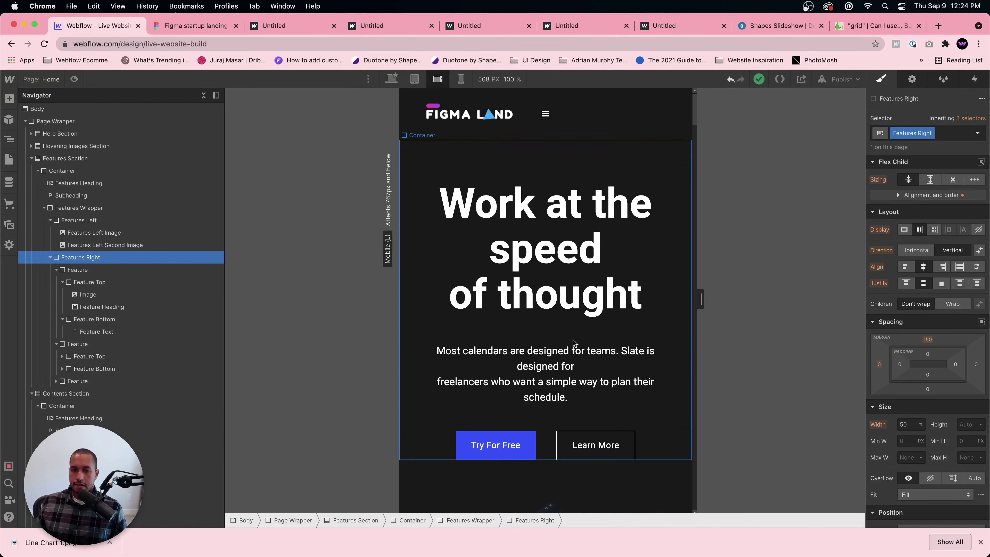
click(558, 364)
scroll(948, 416, down, 5)
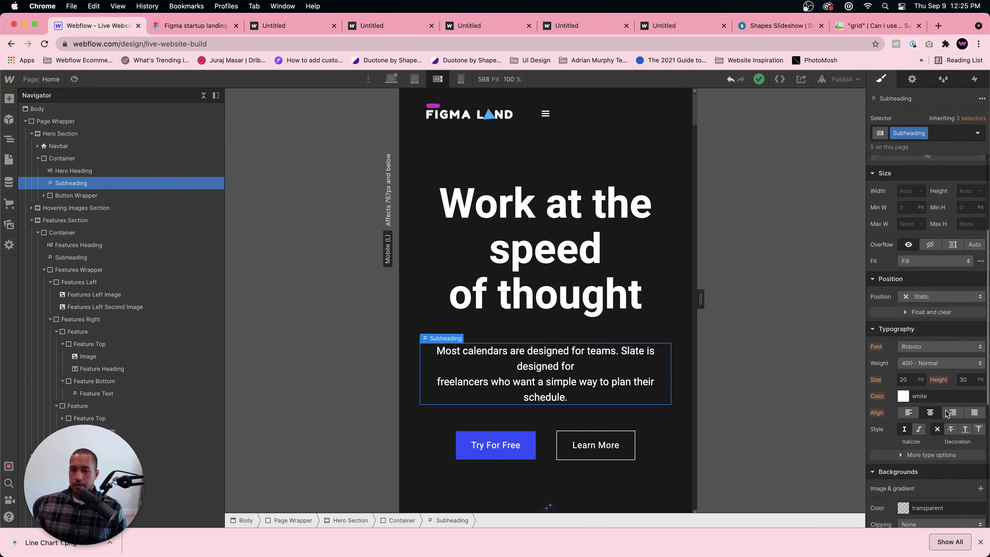
text(17)
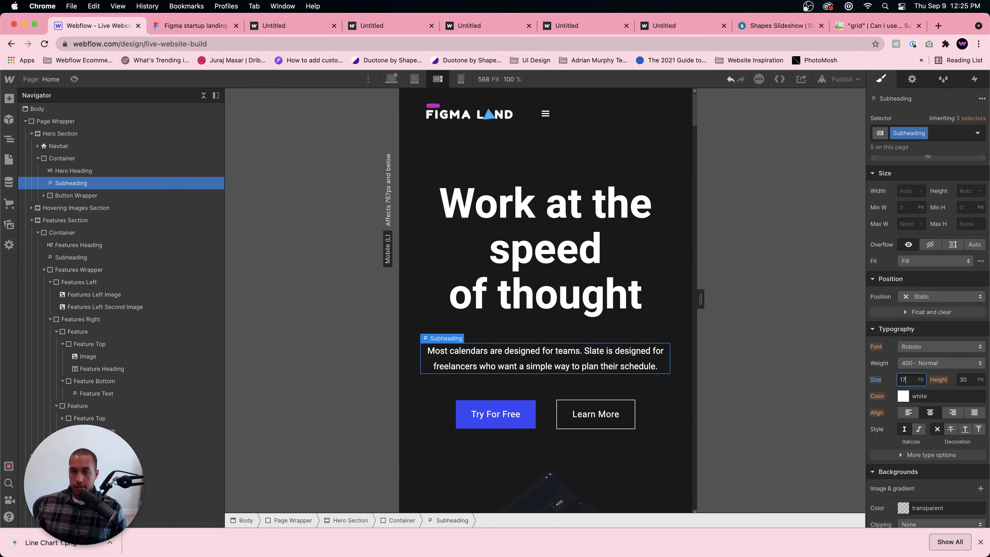
key(Down)
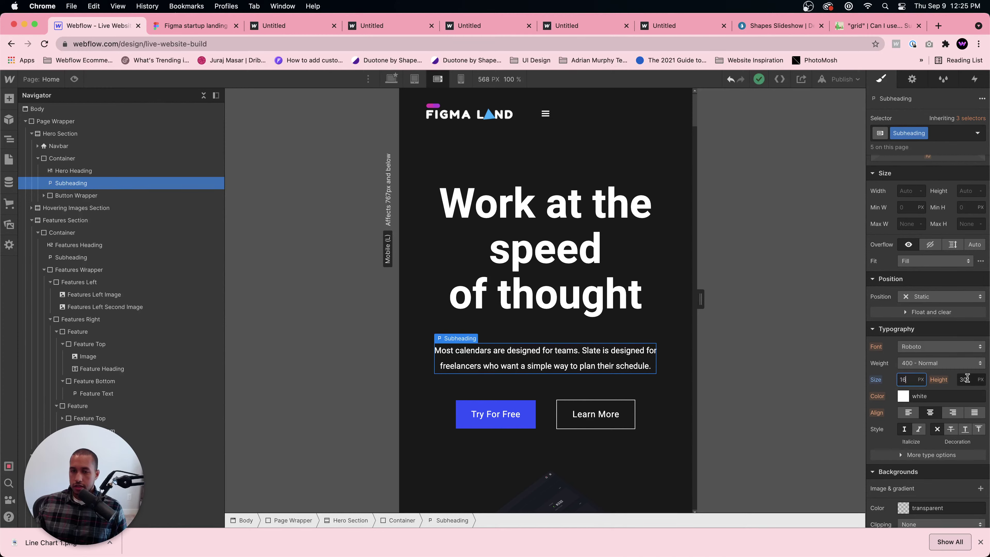
key(Down)
key(Down)
key(Down)
key(Down)
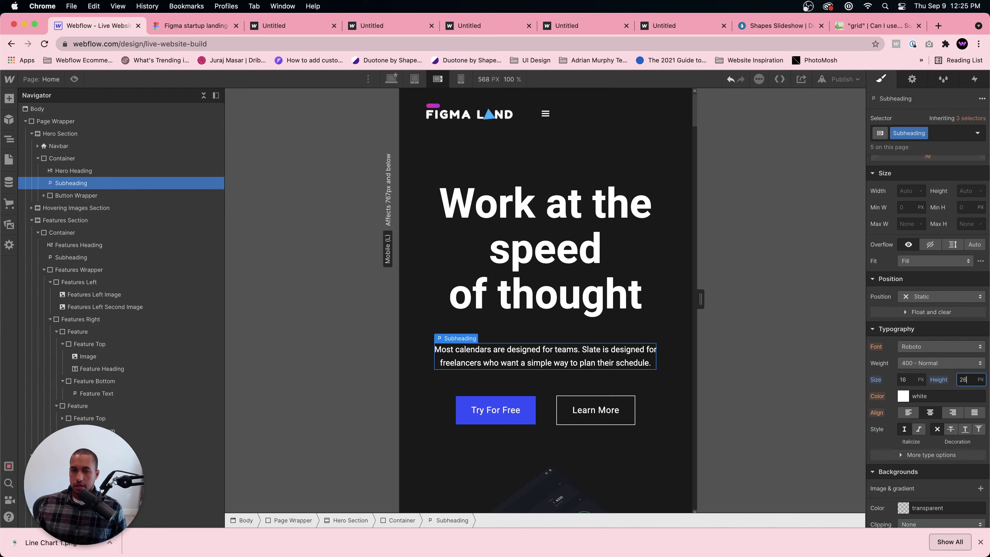
- Set the Hero Heading's font size to 66 px and its line height to 72 px at the mobile landscape breakpoint
click(563, 273)
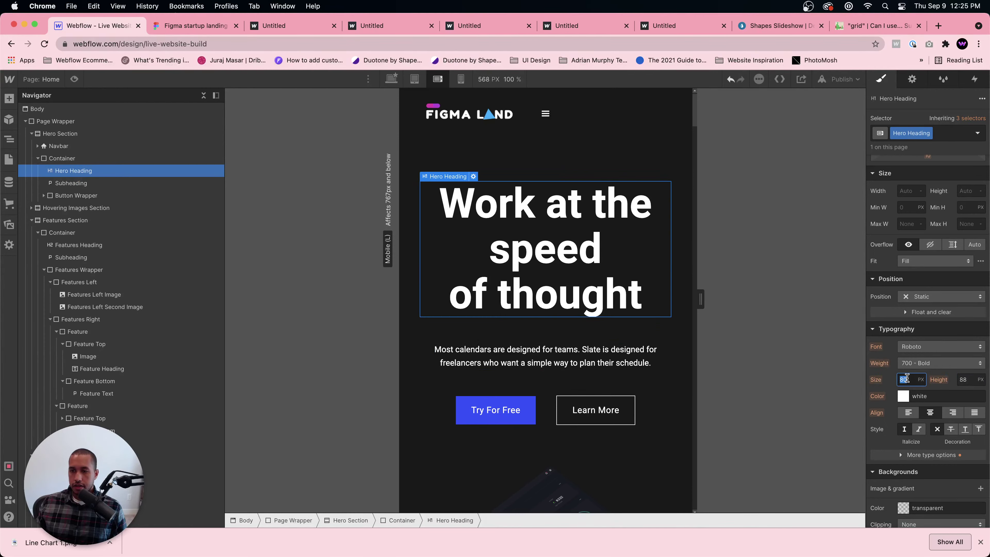
key(Down)
key(Down)
key(Down)
key(Down)
key(Down)
key(Down)
key(Down)
key(Down)
key(Down)
key(Down)
key(Down)
key(Down)
key(Down)
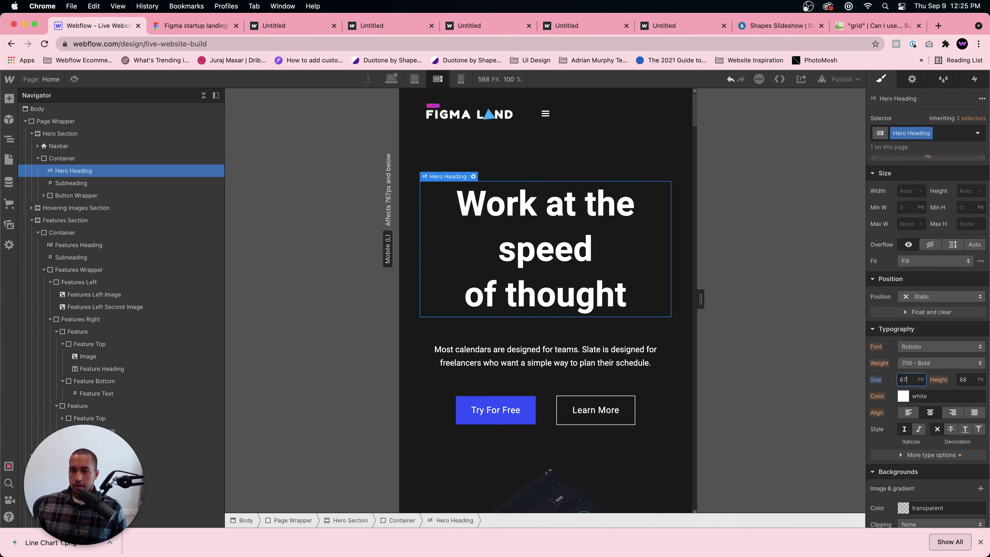
key(Down)
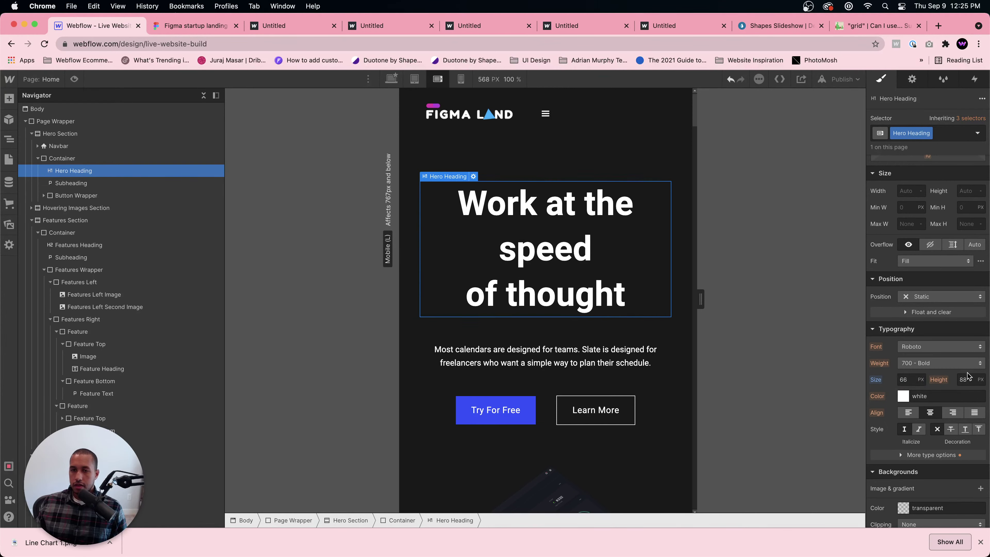
key(Return)
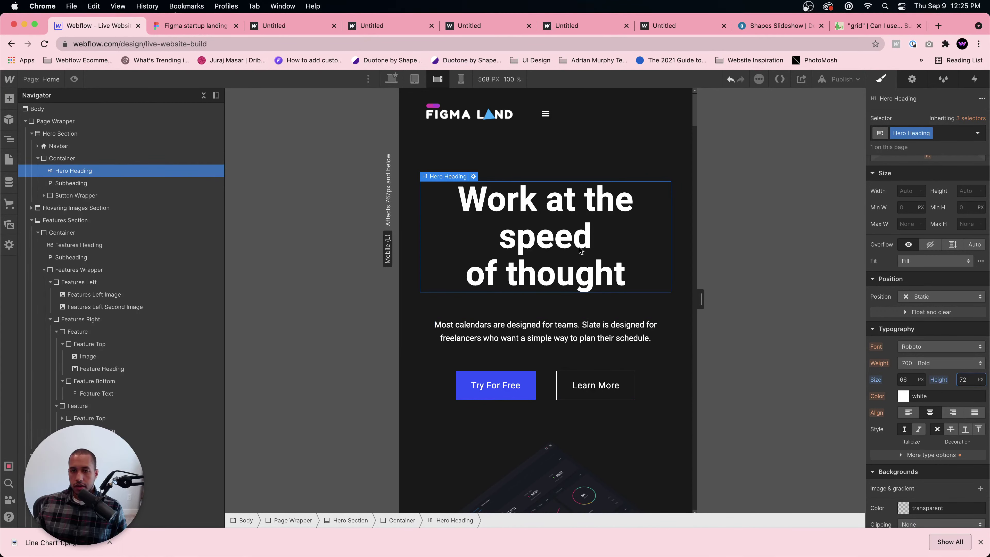
- Review the mobile landscape layout from the hero through the features, contents, gallery and testimonials sections to the CTA
click(658, 428)
scroll(591, 402, down, 12)
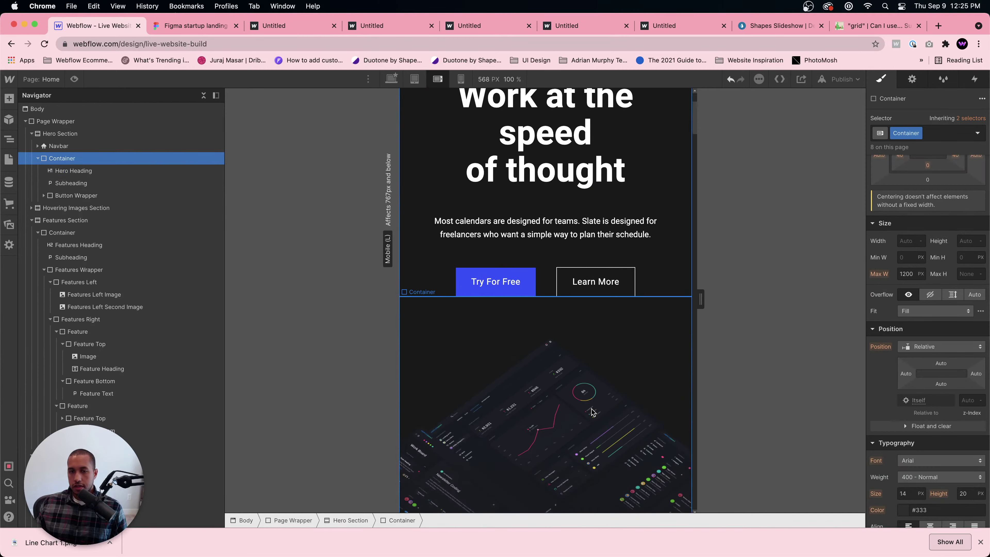
scroll(591, 406, down, 15)
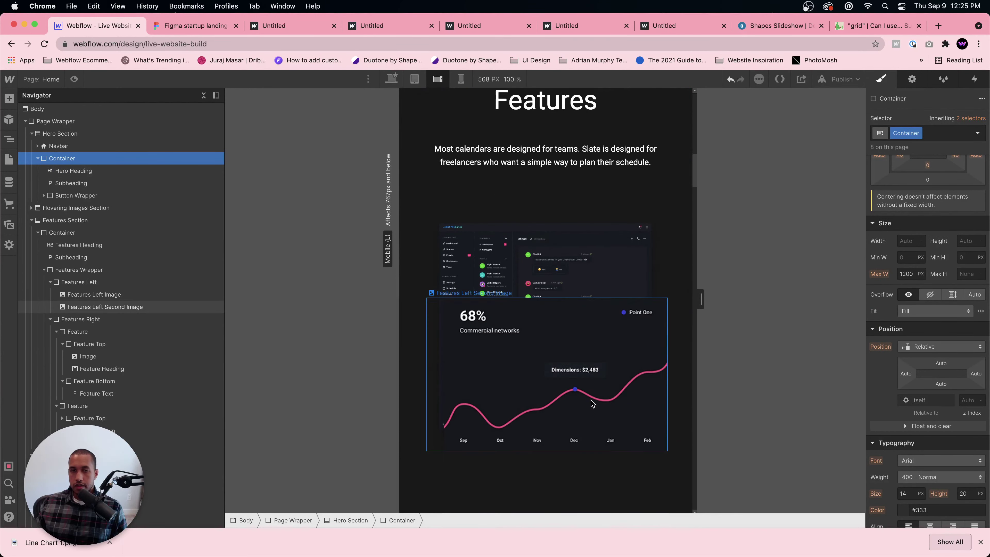
scroll(591, 400, down, 20)
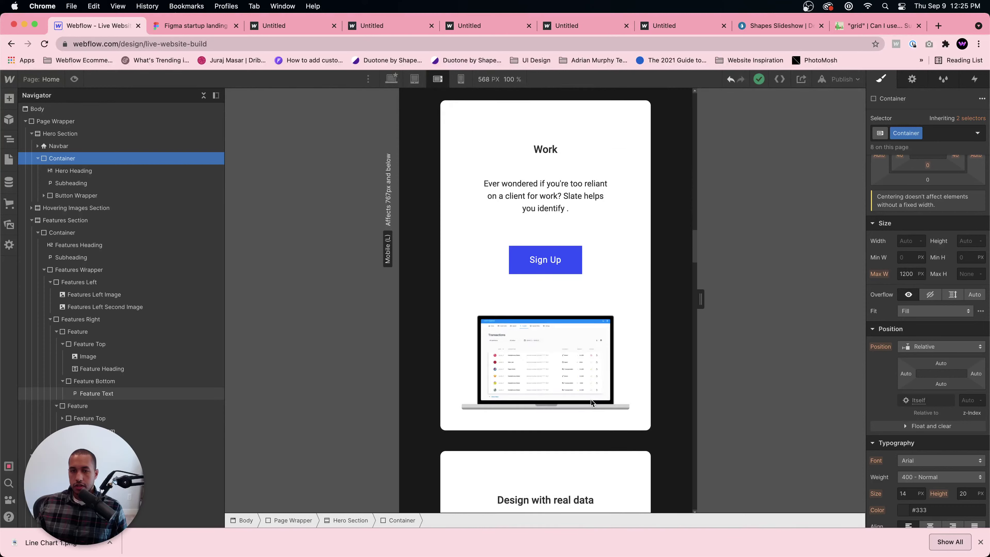
scroll(591, 401, down, 20)
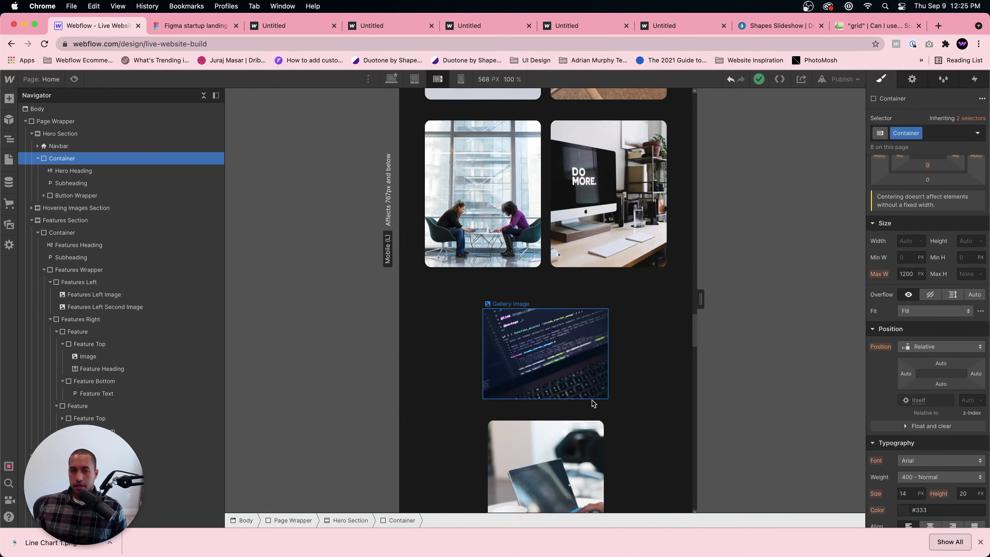
scroll(592, 401, down, 20)
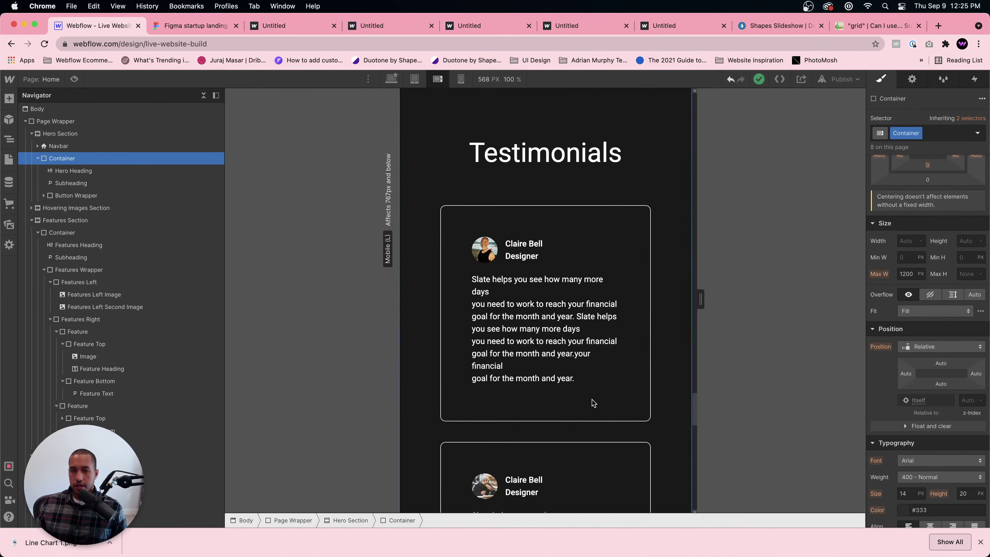
scroll(592, 399, down, 15)
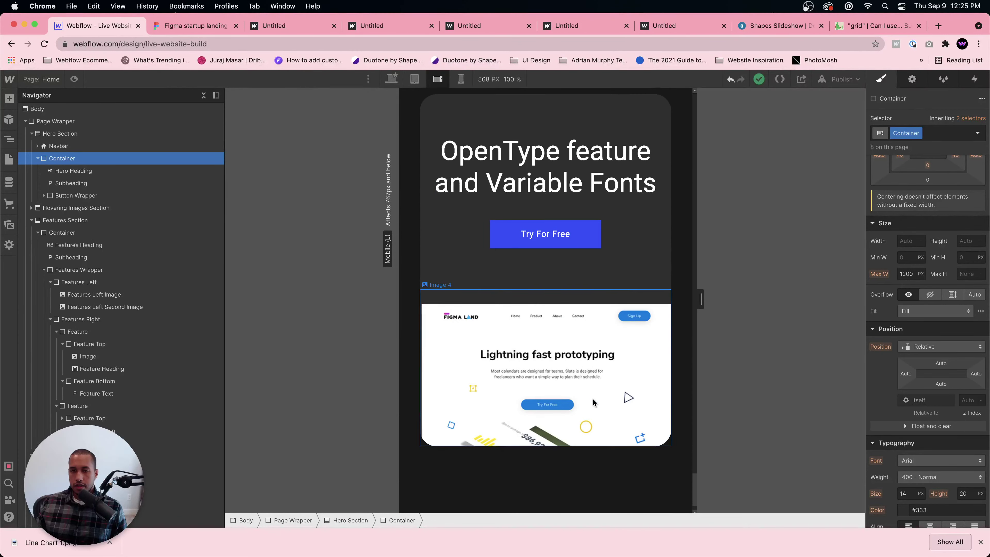
- At the mobile portrait breakpoint, set the Hero Heading's font size to 48 px and its line height to 56 px
click(461, 79)
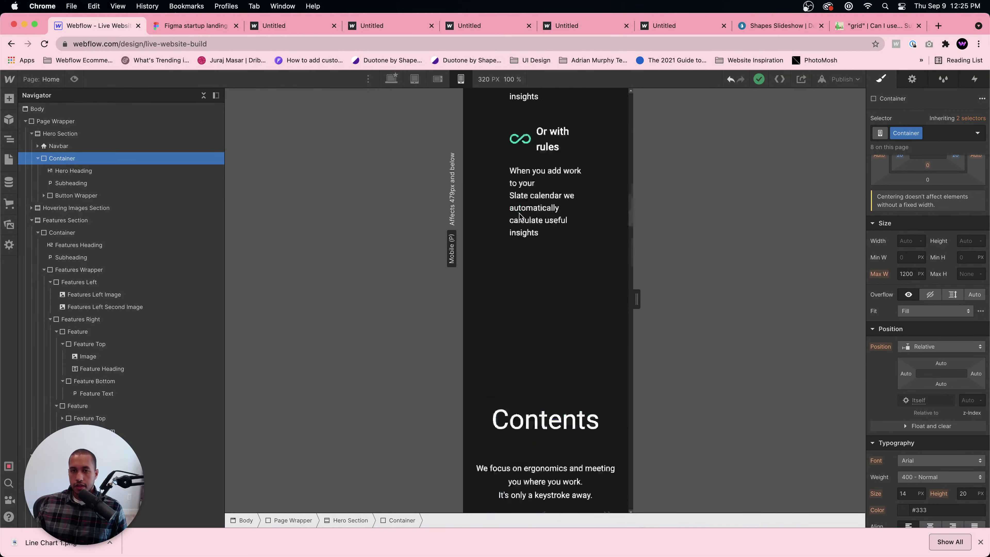
click(560, 276)
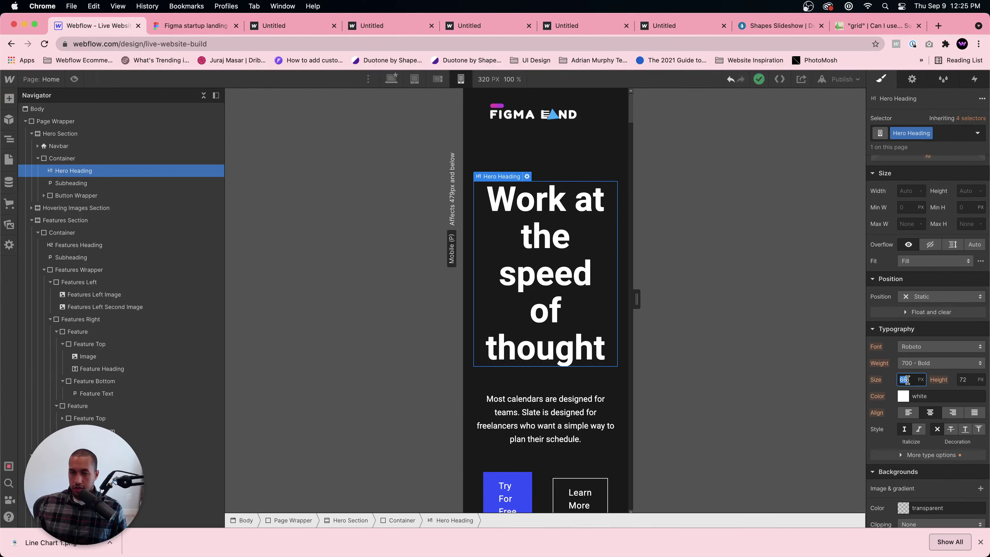
text(48)
key(Return)
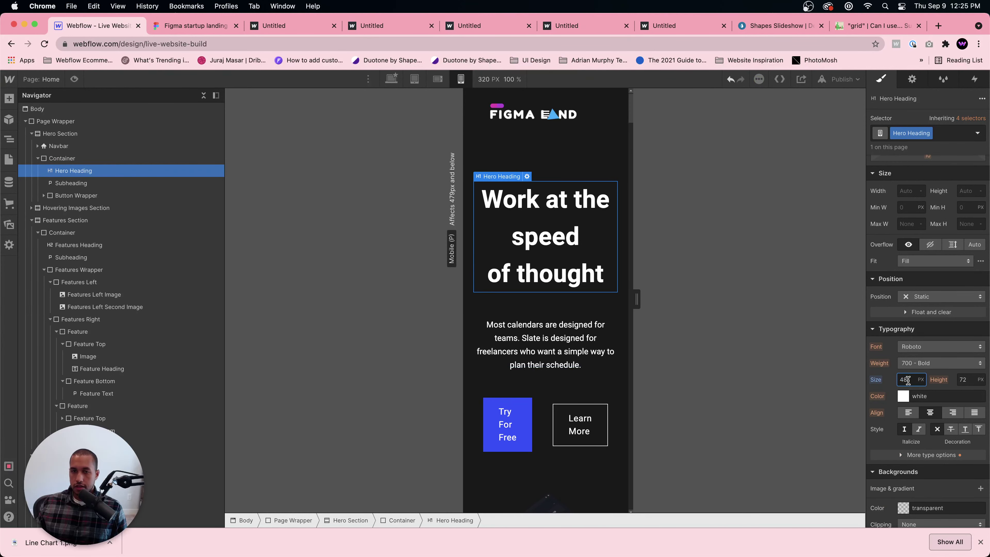
text(5)
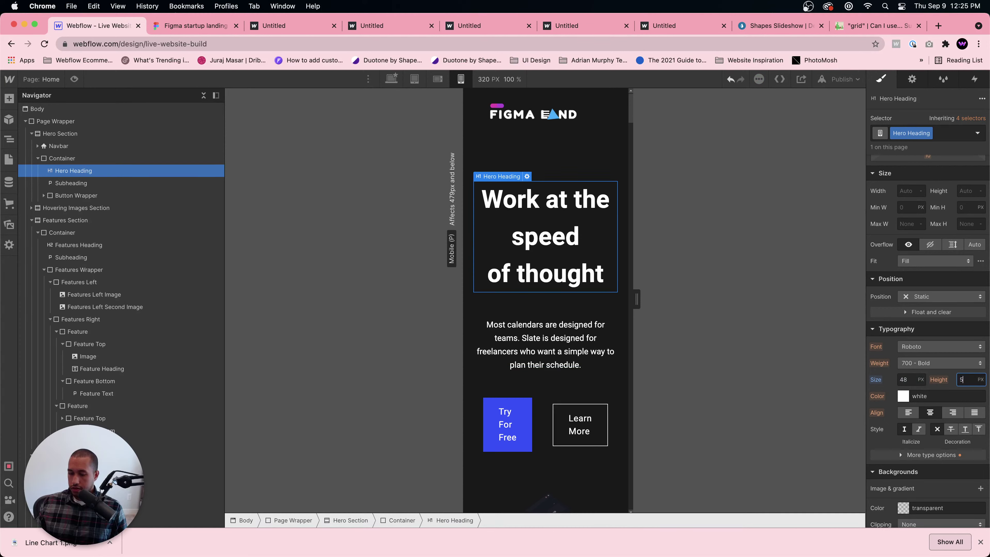
text(6)
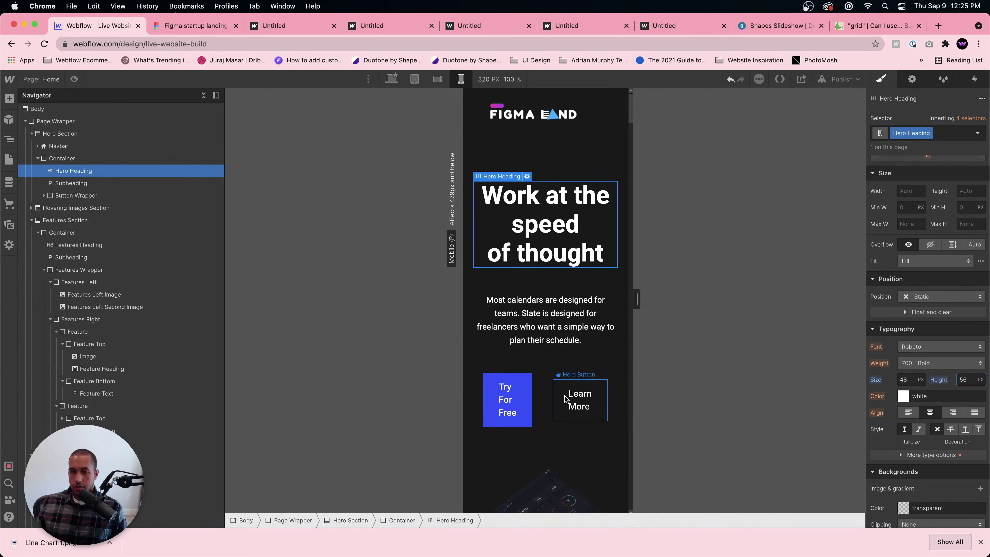
- At mobile portrait, stack the Button Wrapper's children vertically and add a bottom margin to the Hero Button class to space the buttons apart
click(516, 401)
click(542, 400)
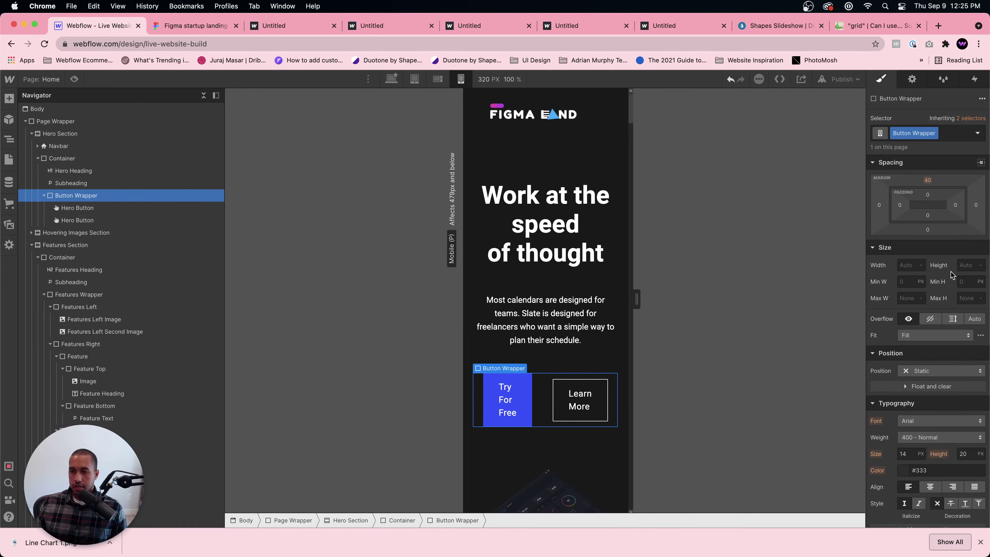
click(948, 250)
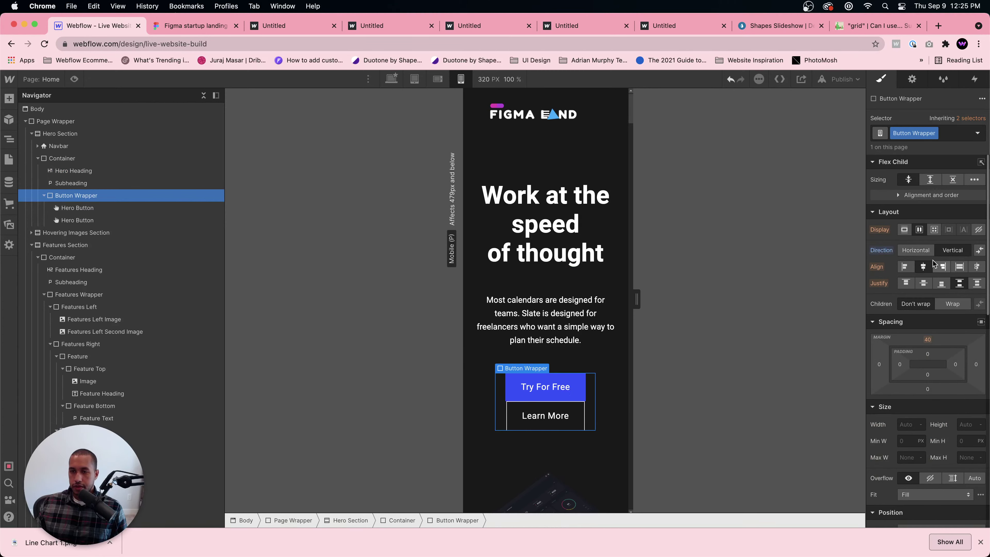
click(567, 395)
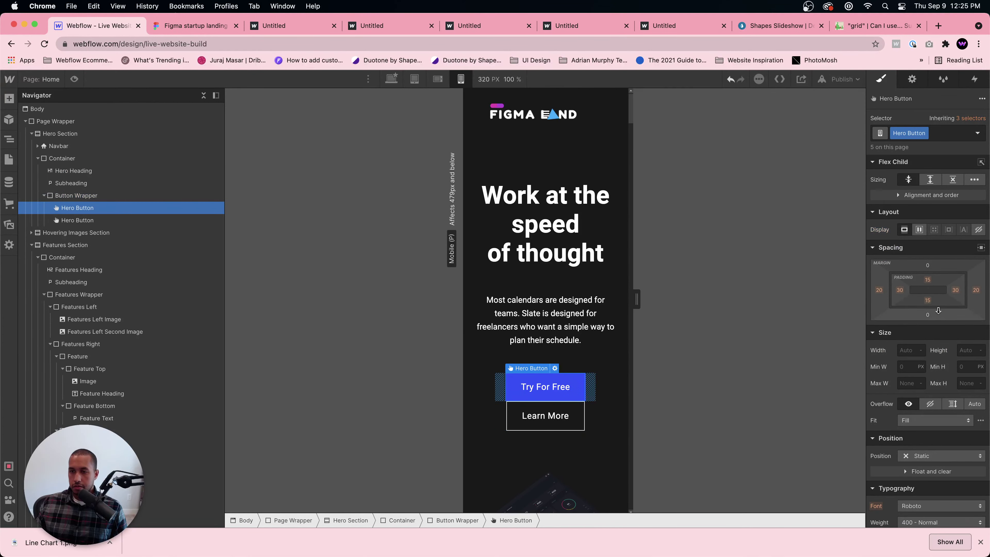
drag(937, 310, 932, 333)
click(618, 443)
- Hide the Features Left Second Image at the mobile landscape breakpoint by setting its display to none
scroll(619, 445, down, 8)
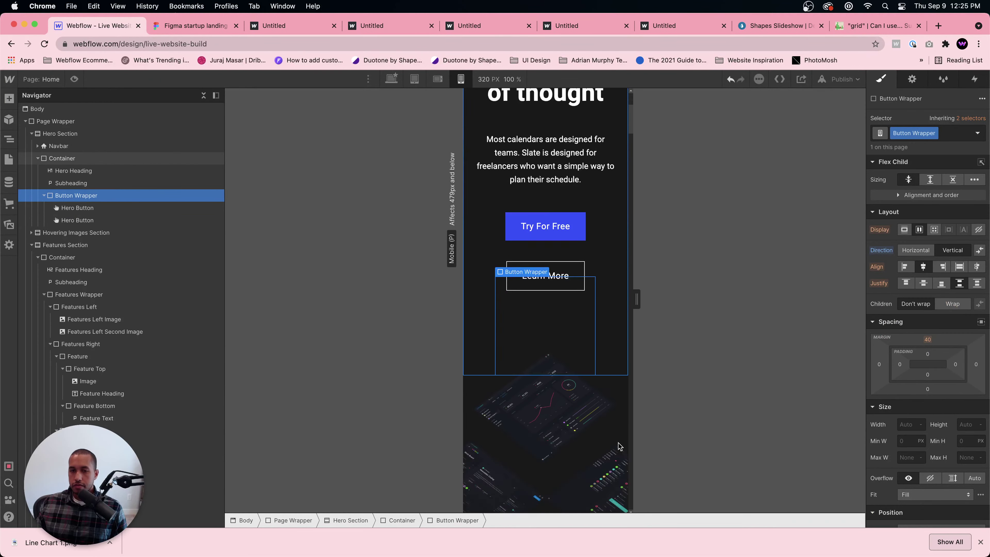
scroll(619, 444, down, 10)
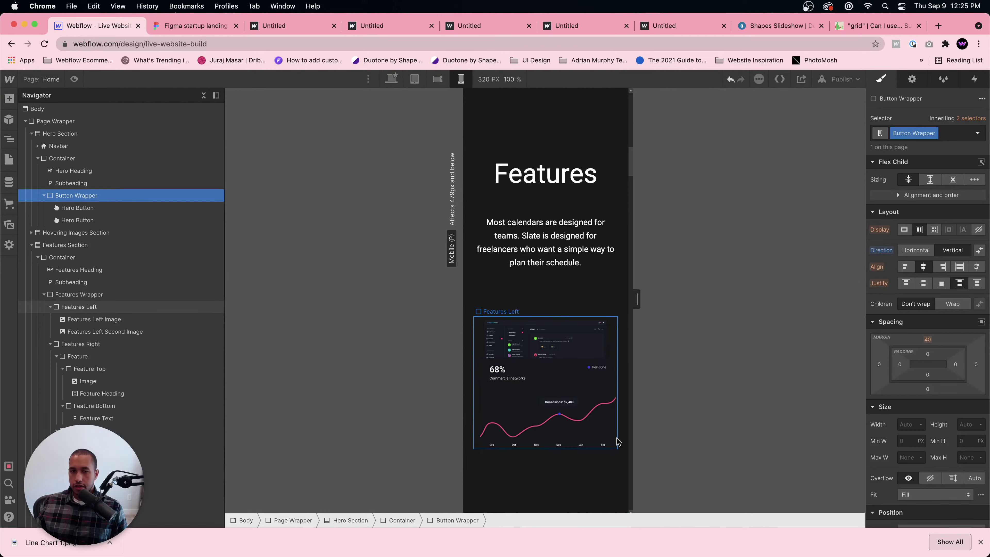
scroll(616, 438, down, 8)
scroll(617, 438, up, 8)
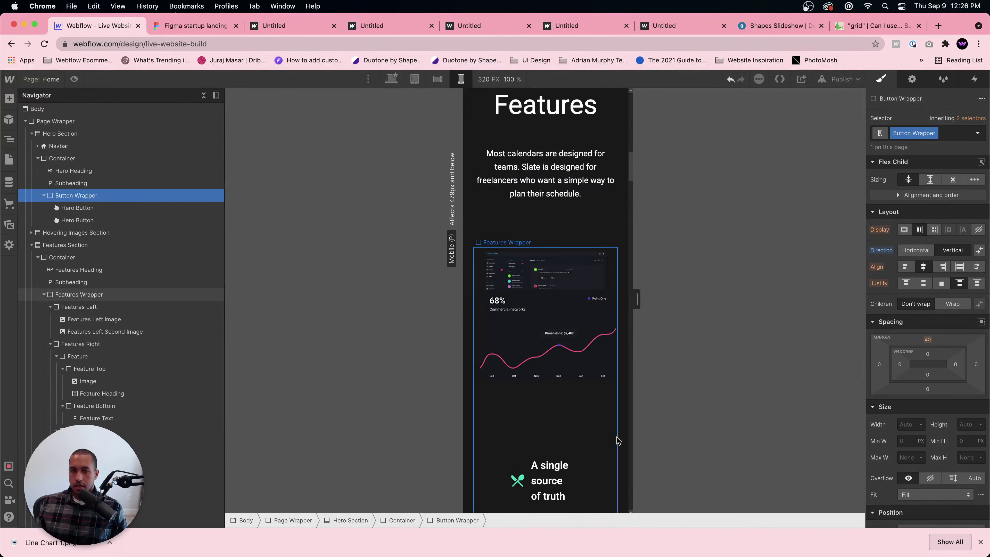
click(559, 328)
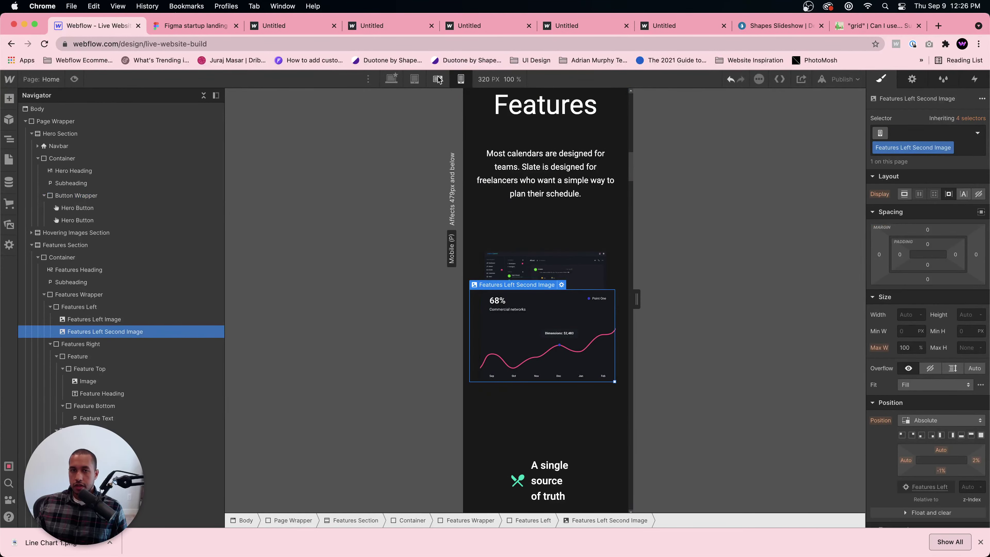
key(shift+3)
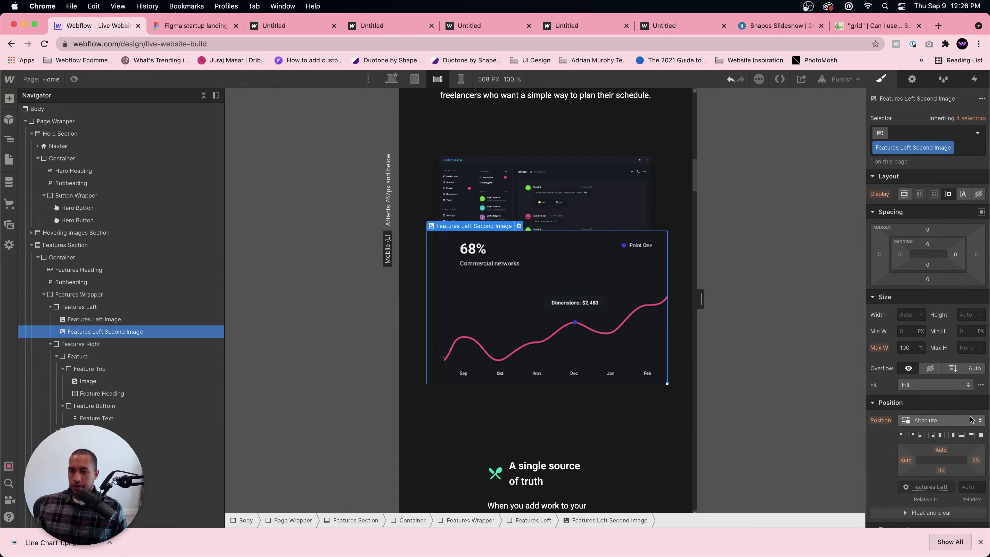
click(977, 194)
- At the mobile portrait breakpoint, set the right margin of the gallery's See more button to 0
click(461, 79)
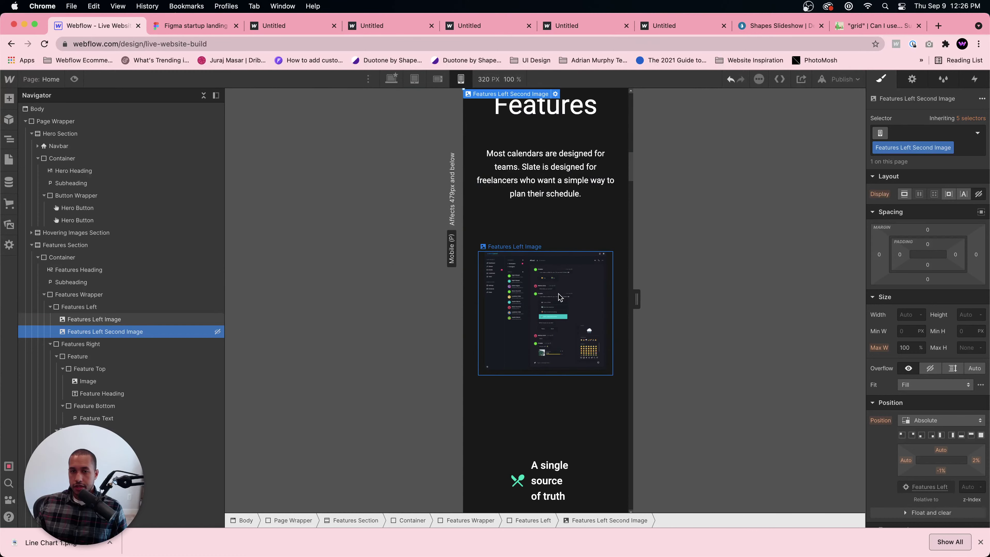
scroll(546, 312, down, 10)
scroll(586, 350, down, 6)
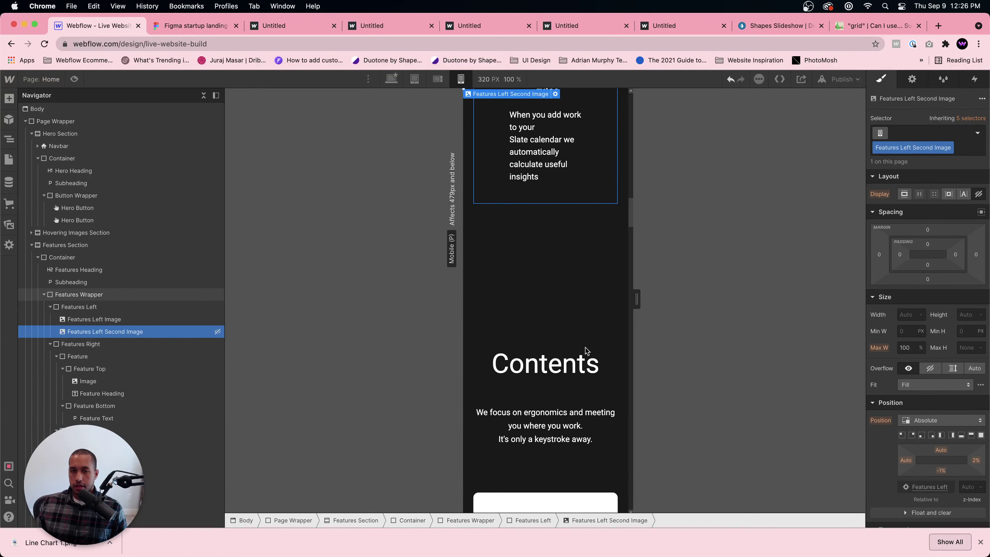
scroll(586, 349, up, 8)
scroll(586, 348, up, 2)
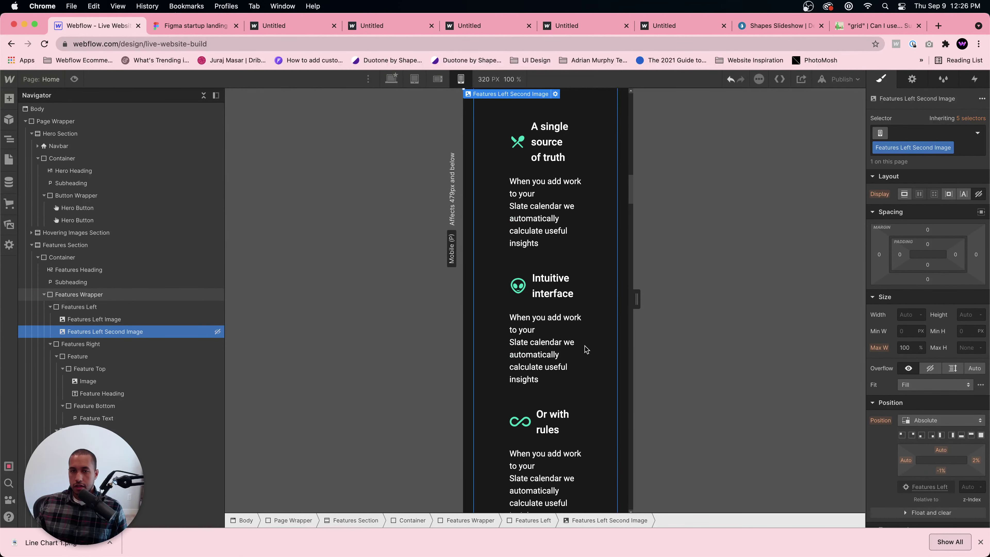
scroll(586, 349, down, 15)
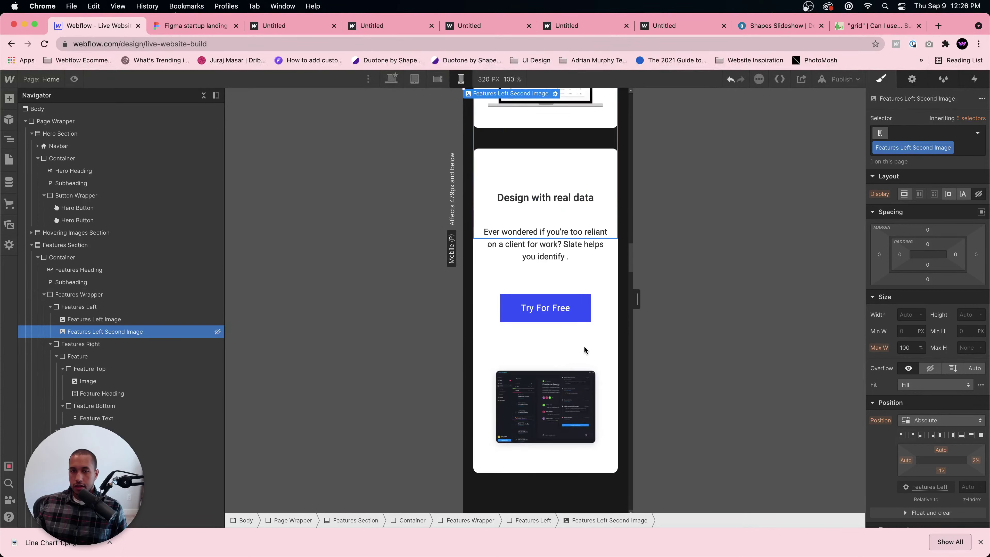
scroll(587, 349, down, 15)
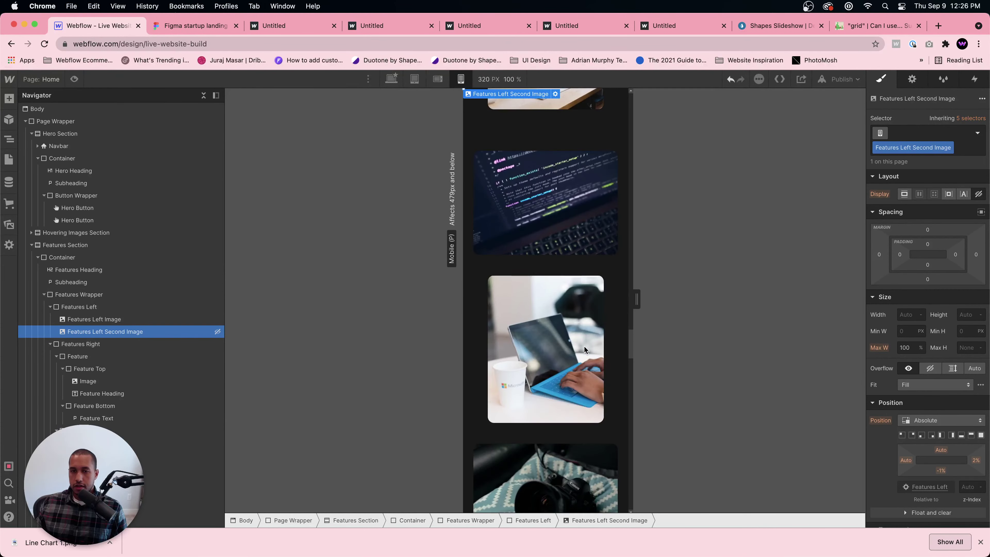
scroll(584, 349, down, 10)
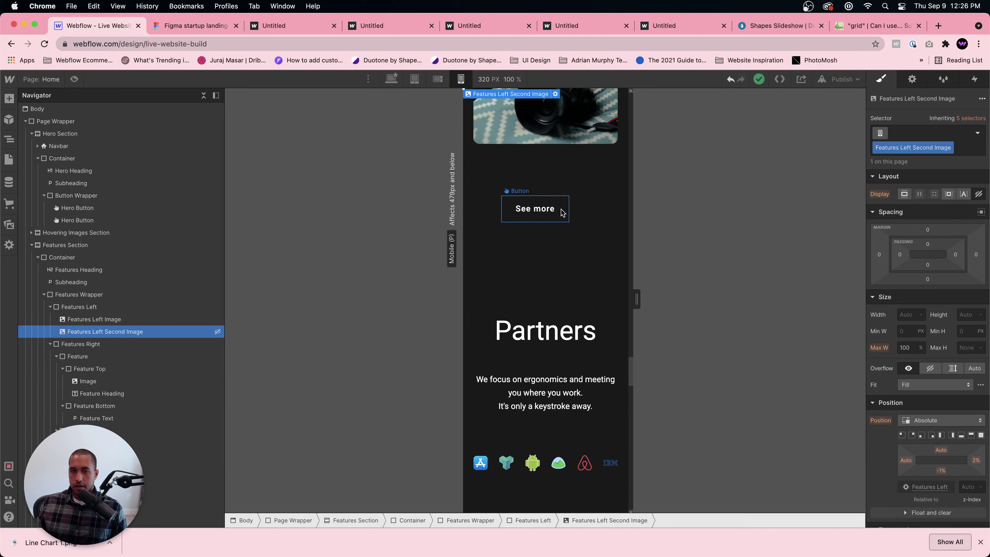
click(580, 217)
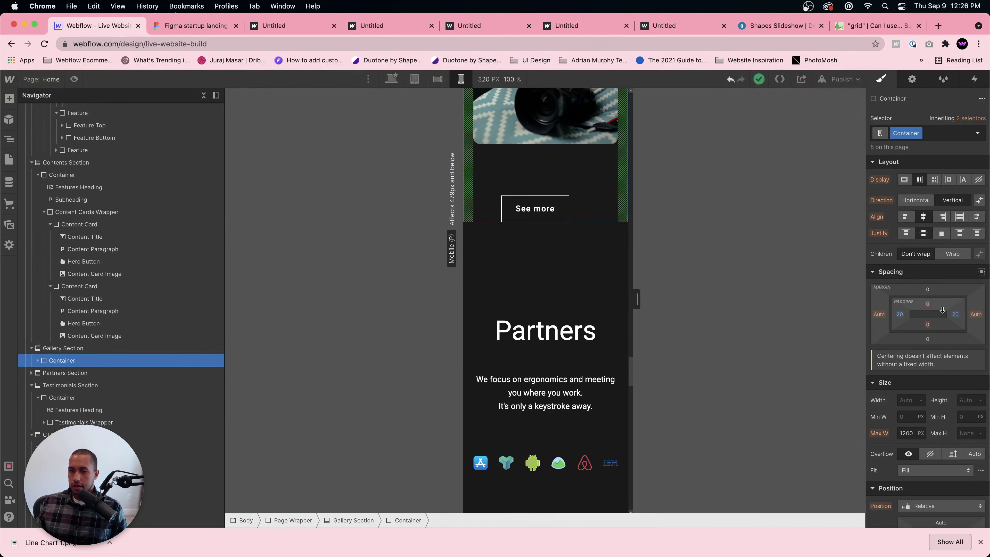
click(563, 214)
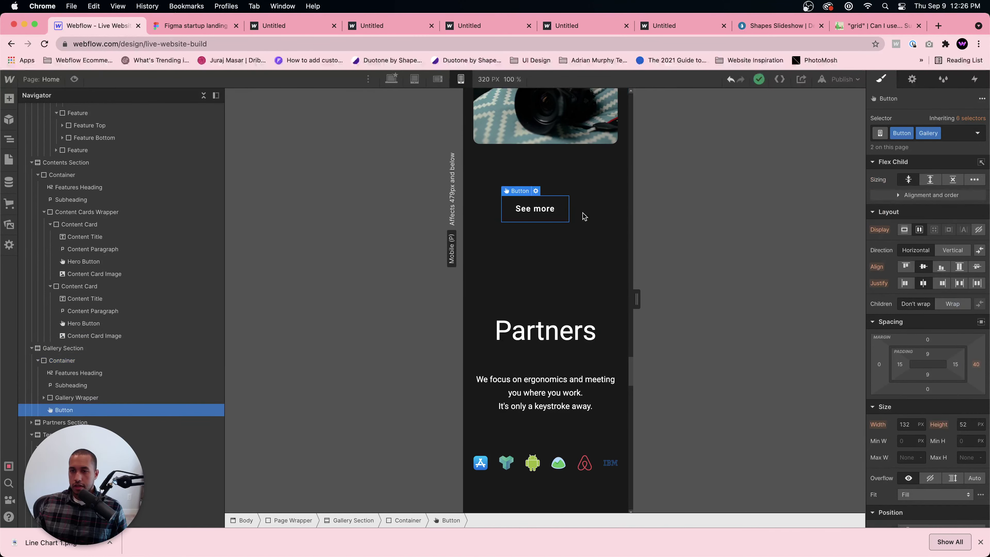
click(976, 364)
text(0)
key(Return)
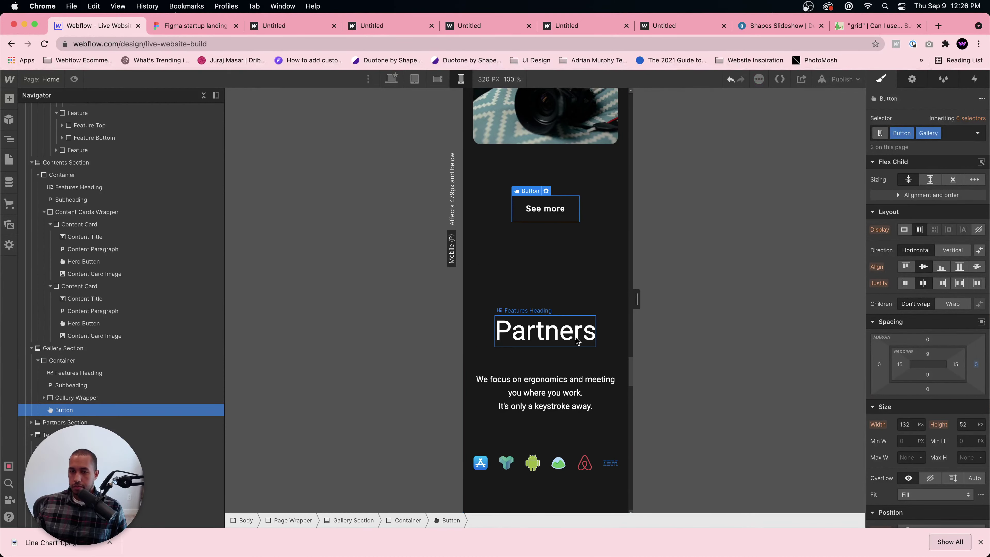
- Review the mobile portrait layout from the Partners section to the CTA, then check the Features Section spacing and the hero
scroll(578, 341, down, 15)
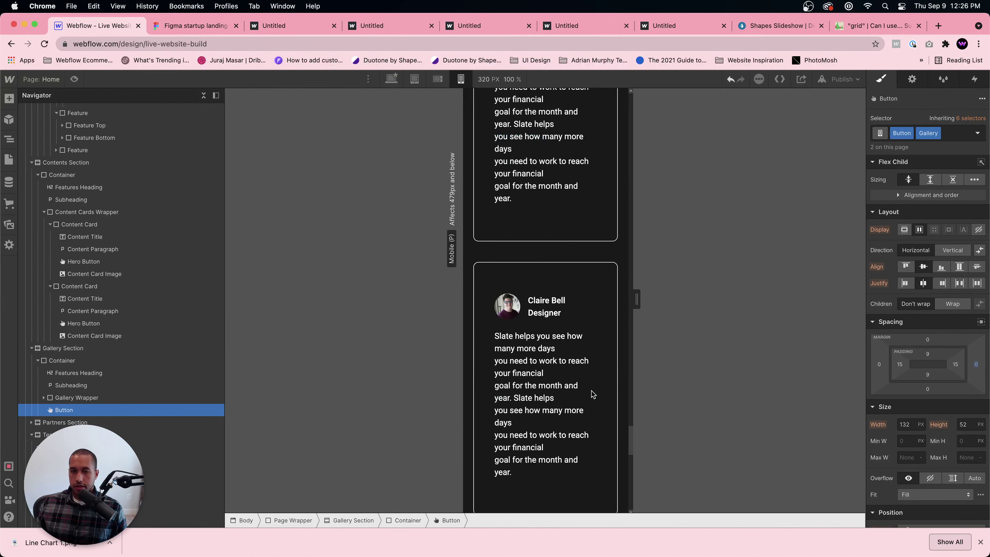
scroll(591, 393, down, 12)
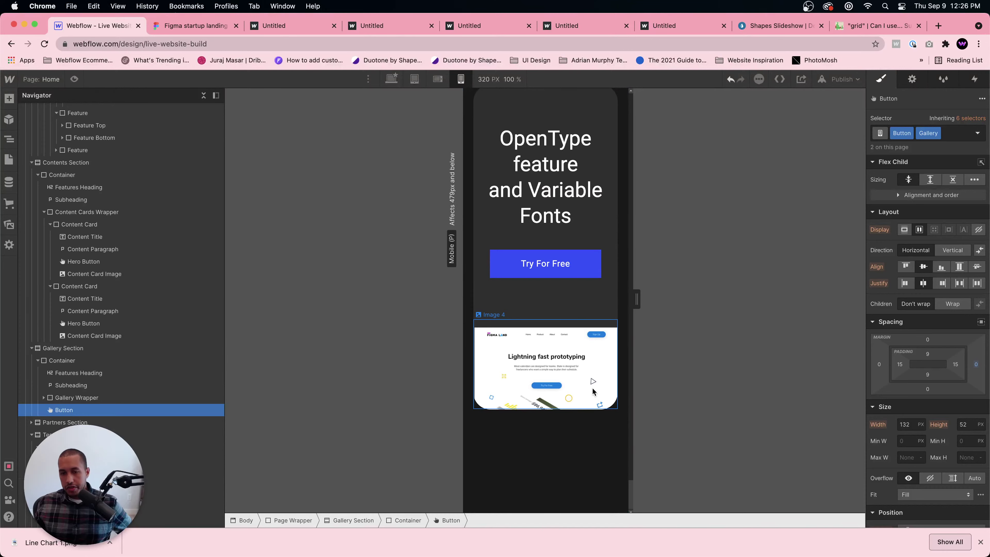
scroll(573, 343, down, 15)
scroll(572, 347, up, 10)
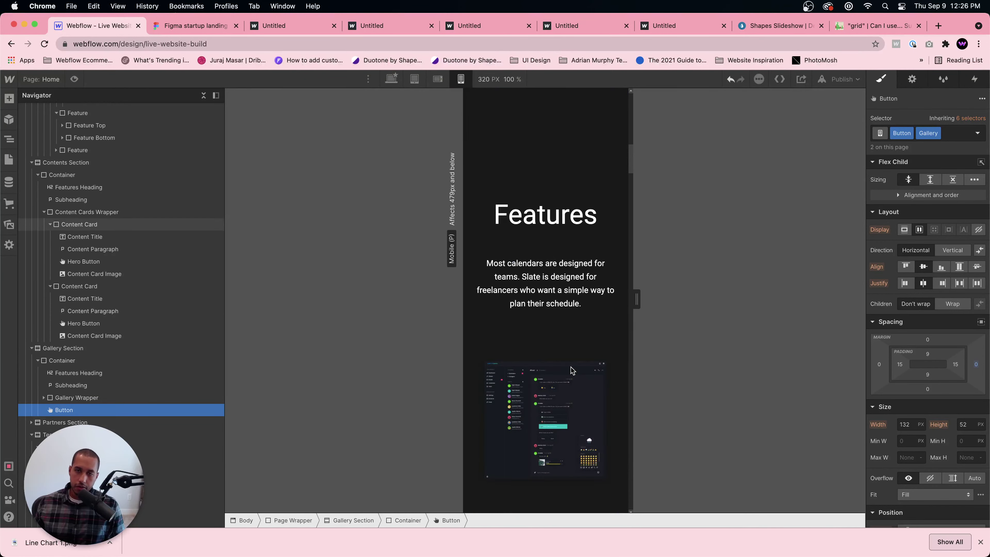
scroll(569, 353, up, 5)
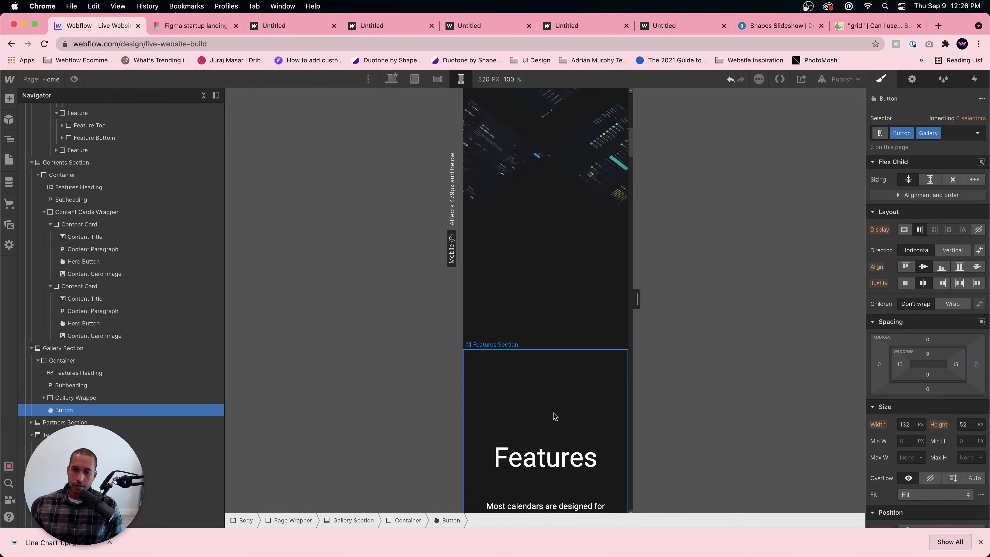
click(555, 405)
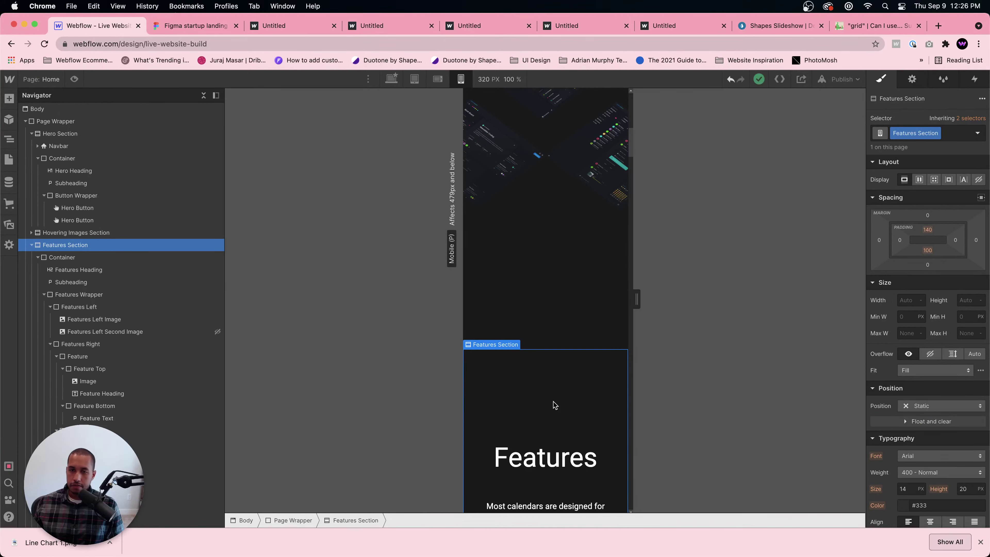
scroll(554, 404, up, 15)
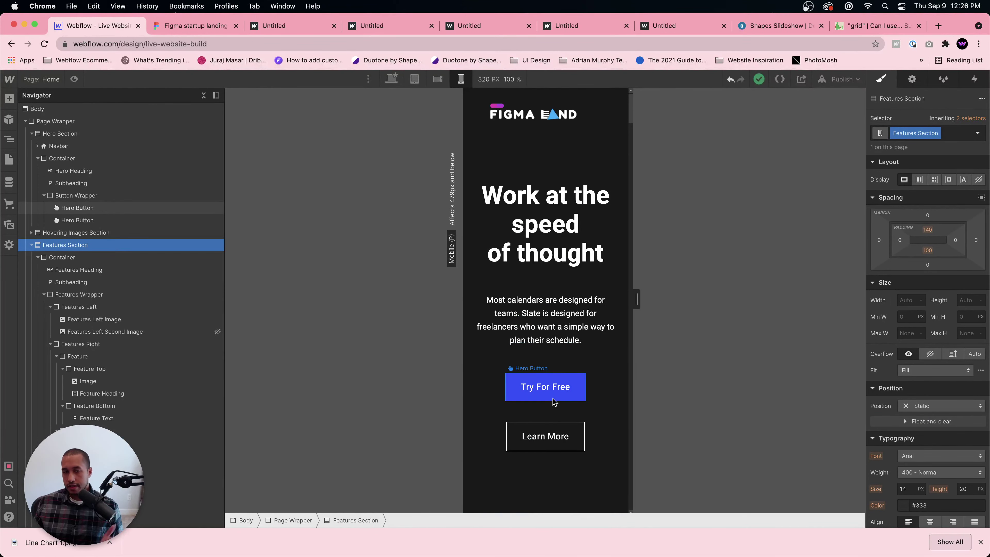
- At the tablet breakpoint, inspect the layout and spacing styles of the Menu Button and its Navbar Container
click(556, 120)
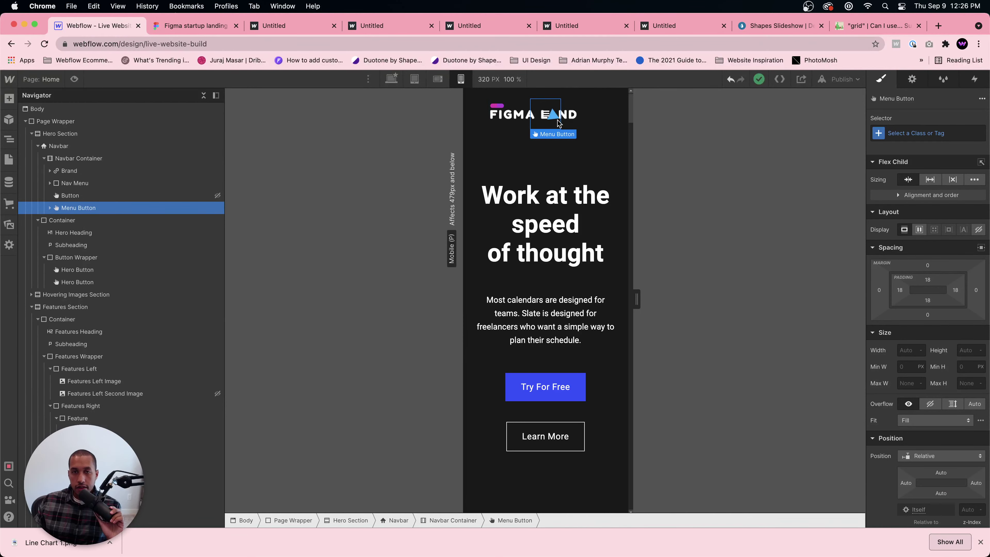
click(416, 80)
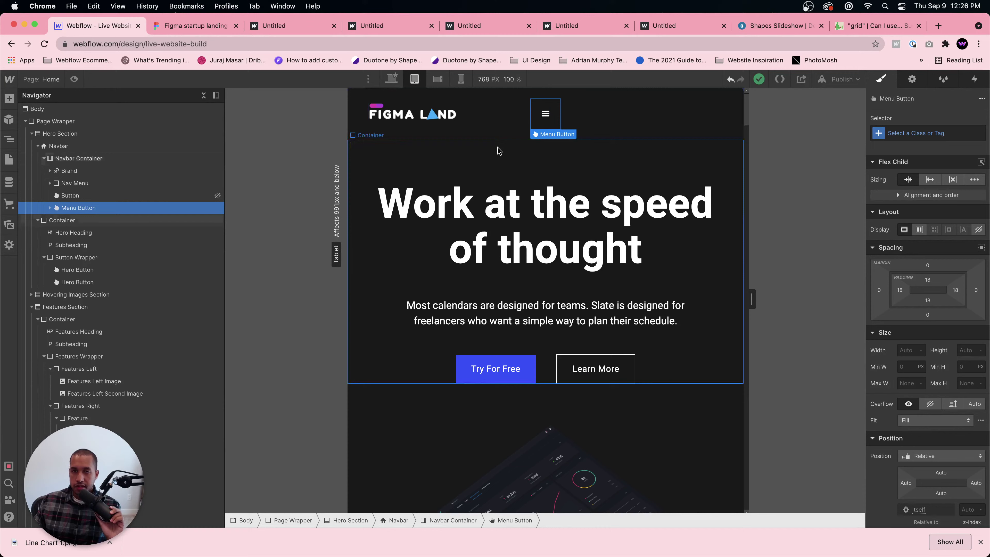
click(638, 117)
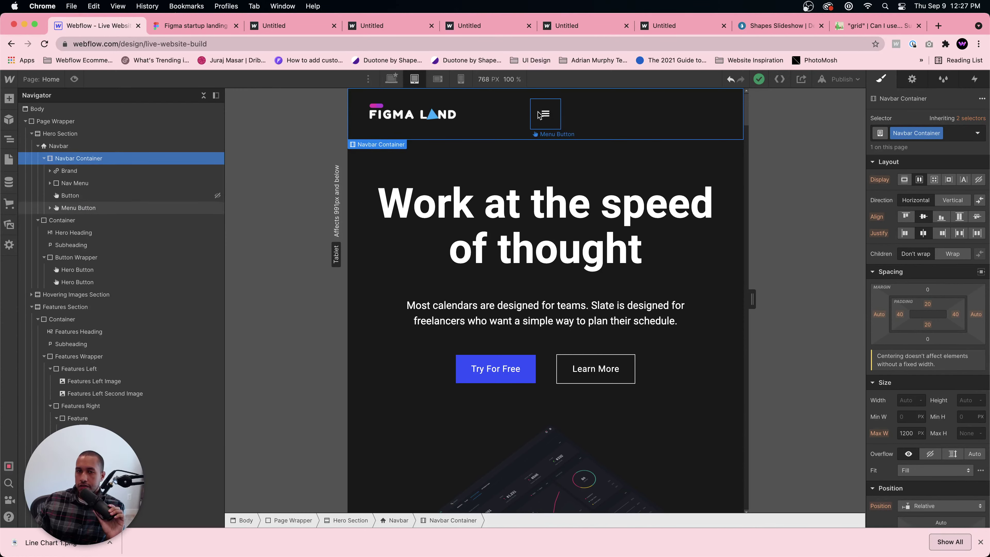
click(541, 124)
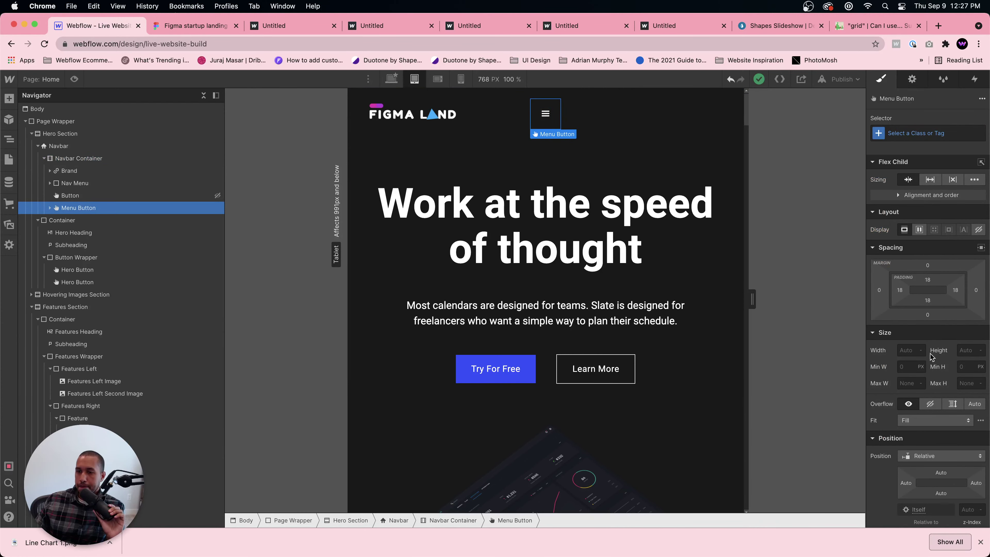
scroll(930, 356, down, 1)
click(653, 125)
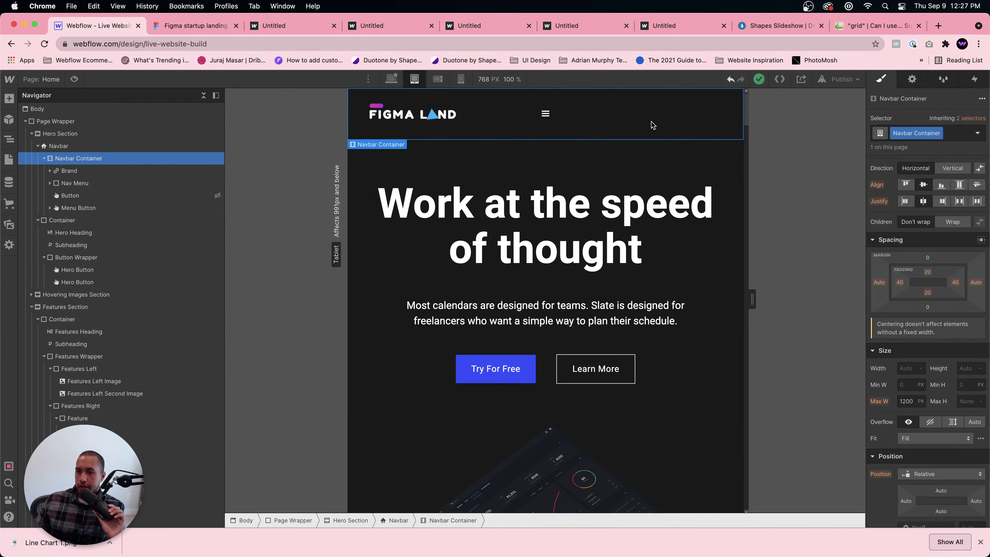
- Try positioning the Menu Button absolutely along the Navbar Container's right edge, with a 40 px right margin
click(547, 123)
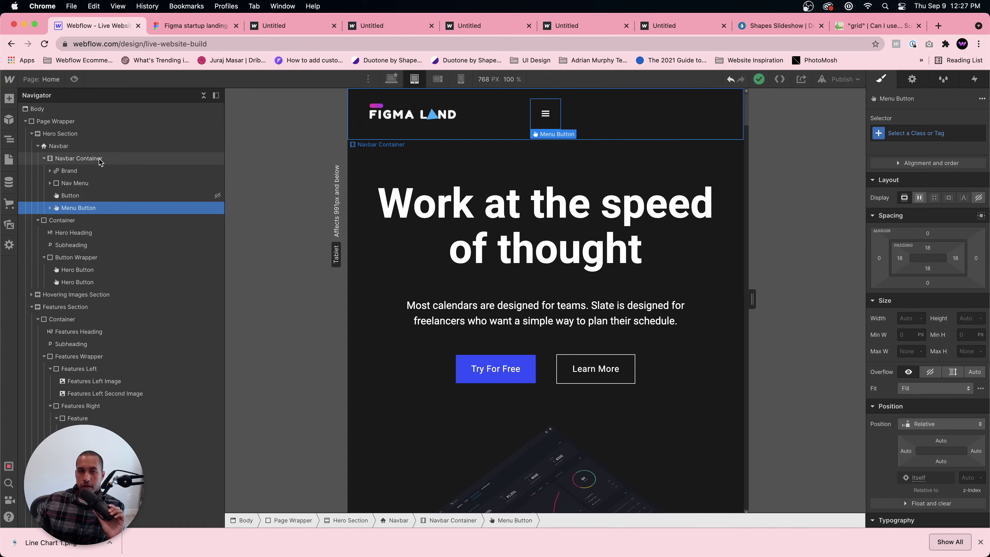
scroll(925, 394, down, 2)
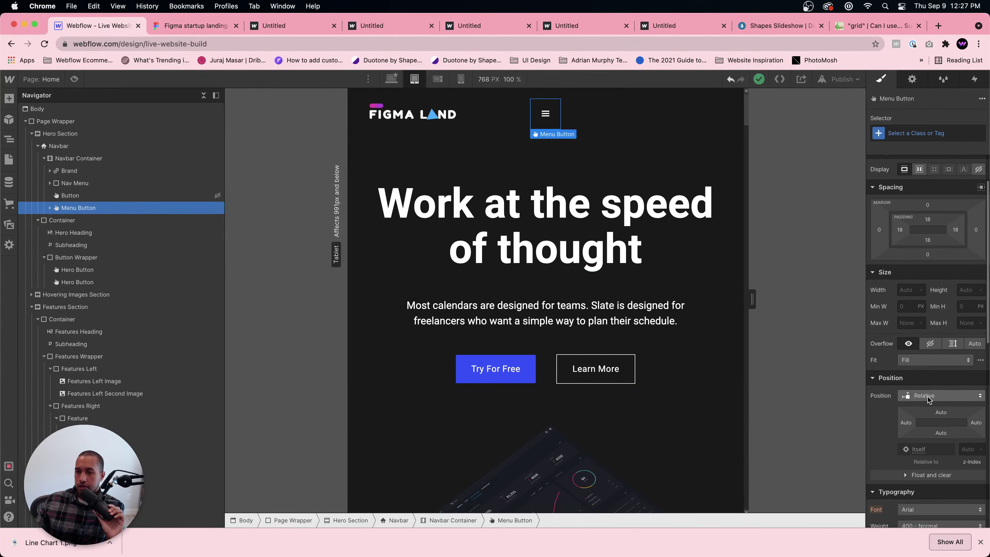
click(932, 396)
click(930, 408)
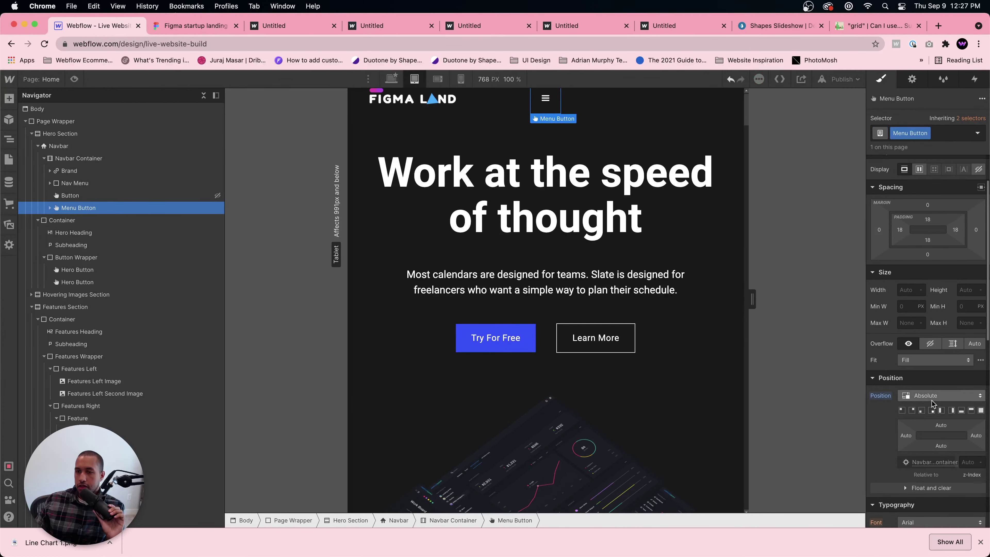
click(951, 411)
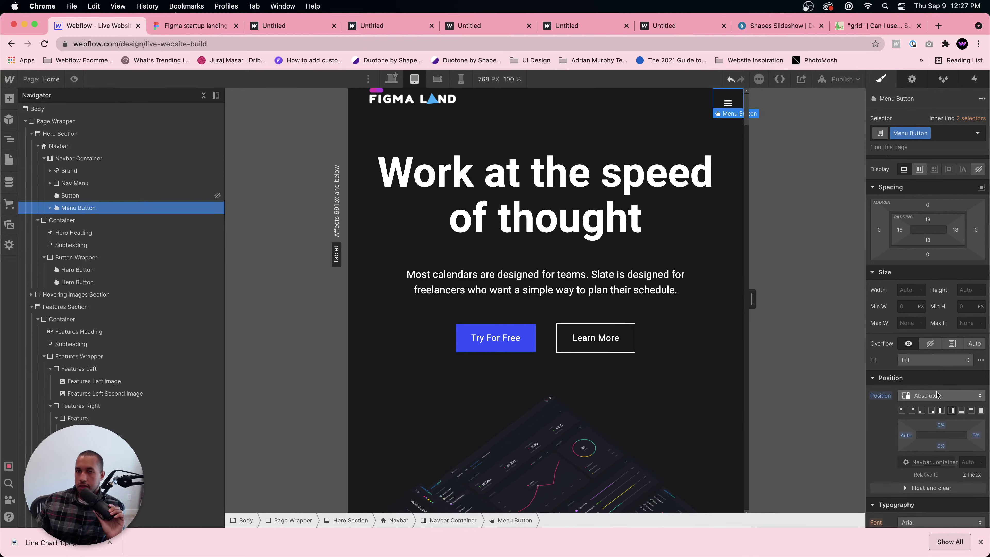
click(975, 229)
click(976, 262)
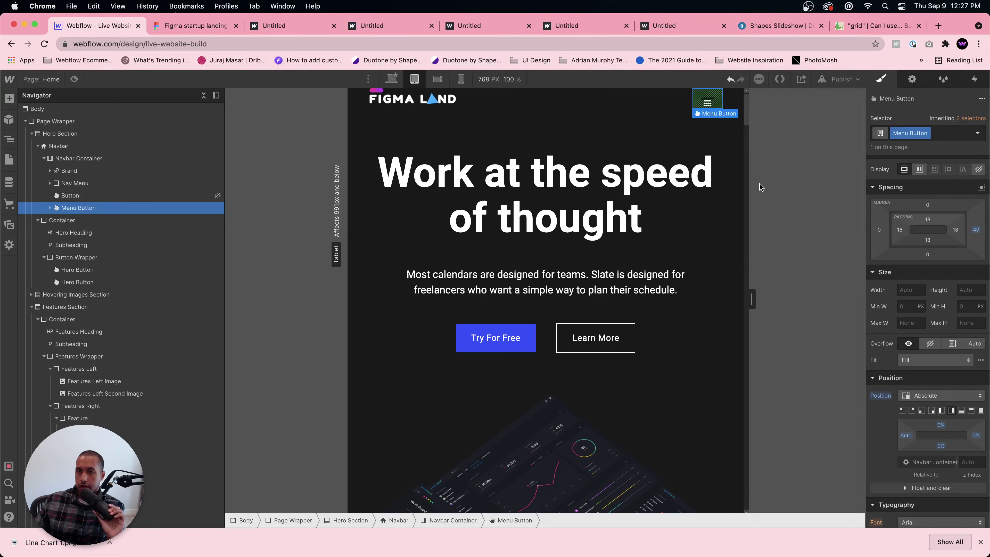
- Set the Navbar's height to 100 px at the tablet breakpoint
click(583, 106)
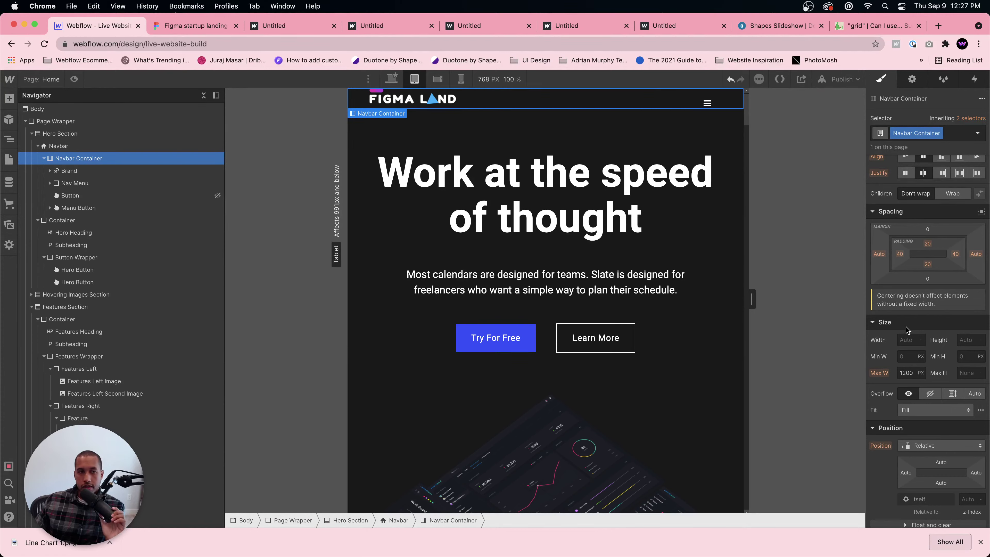
click(111, 146)
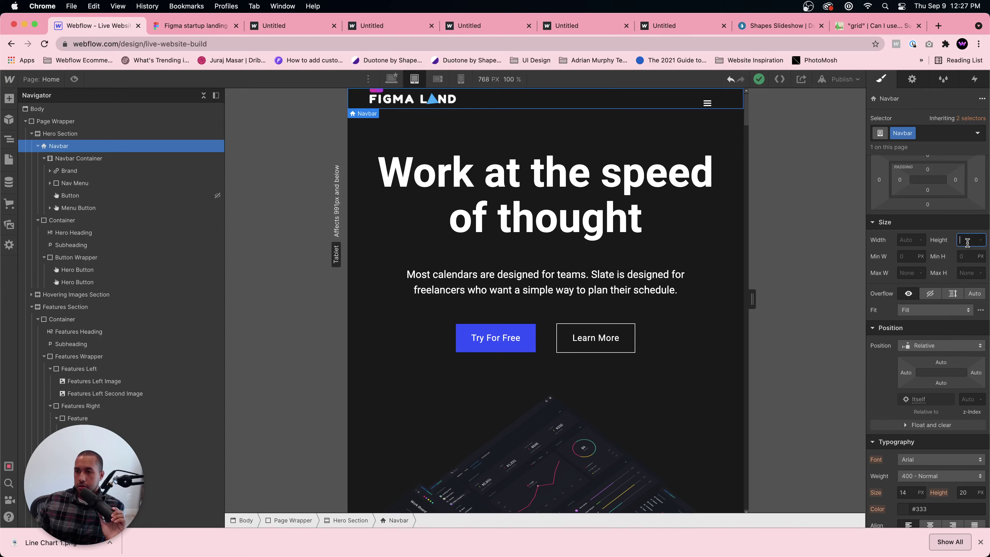
text(100)
key(Return)
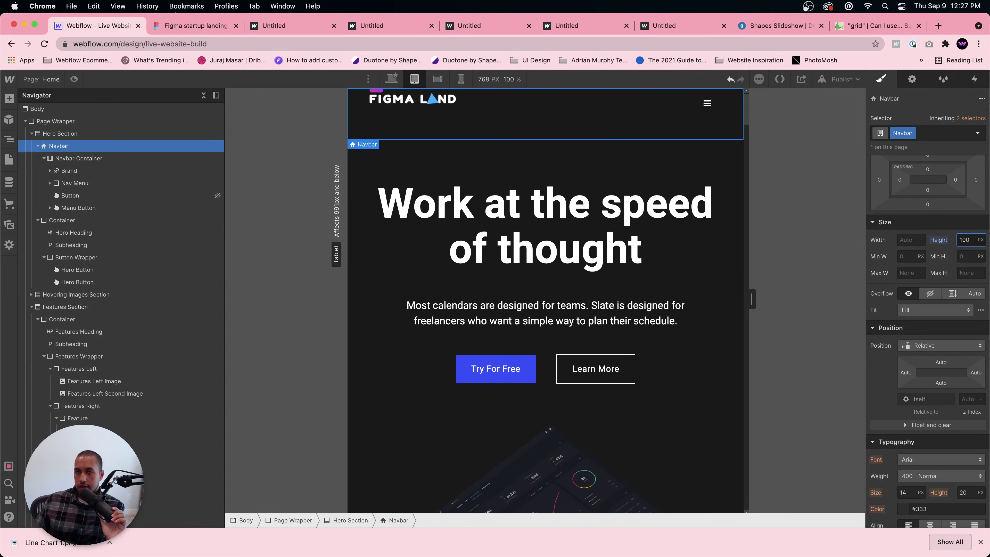
- Try setting the Navbar's display to flex with its children justified to space between
click(654, 130)
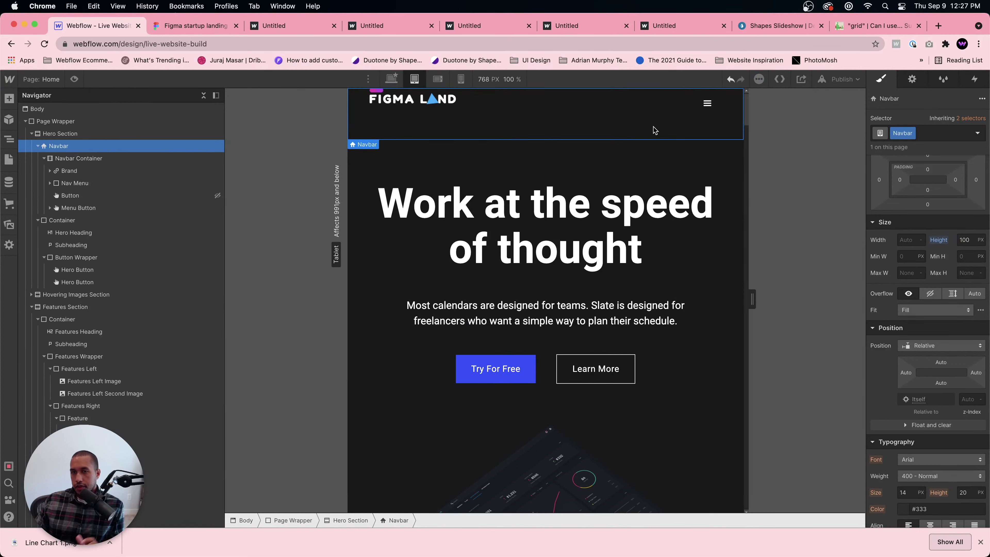
click(113, 157)
click(112, 146)
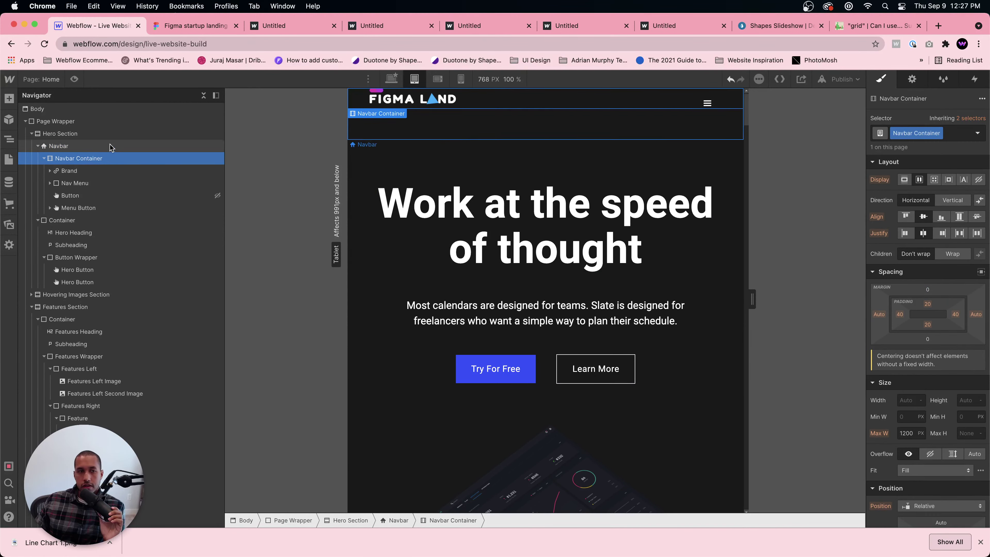
click(919, 179)
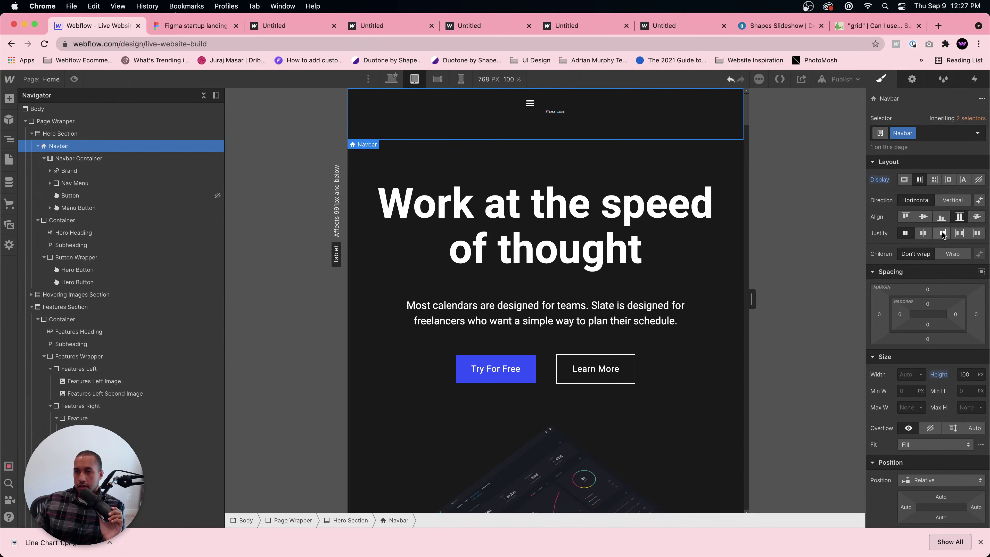
click(959, 233)
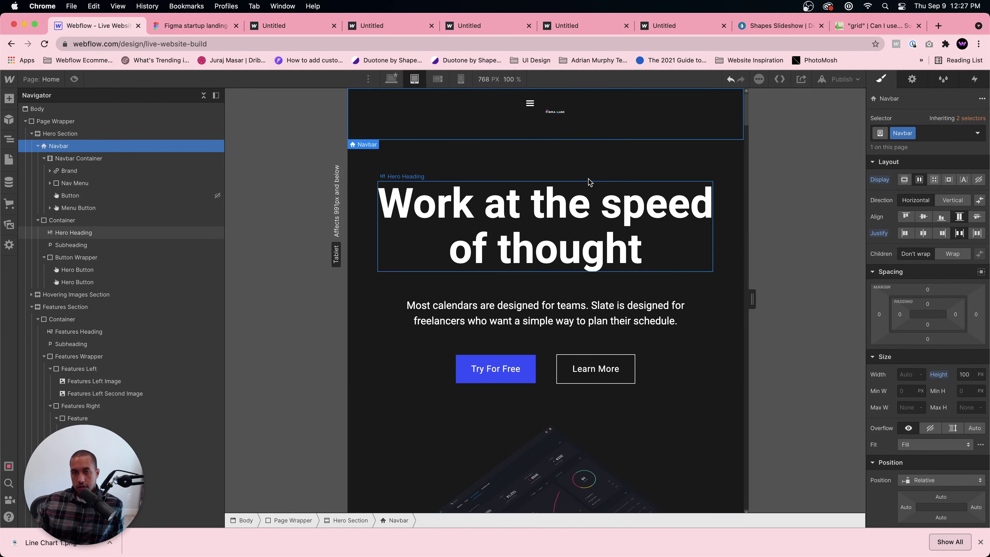
- Undo the Navbar's flex and height changes and the Menu Button's absolute positioning
key(super+z)
key(super+z)
key(super+z)
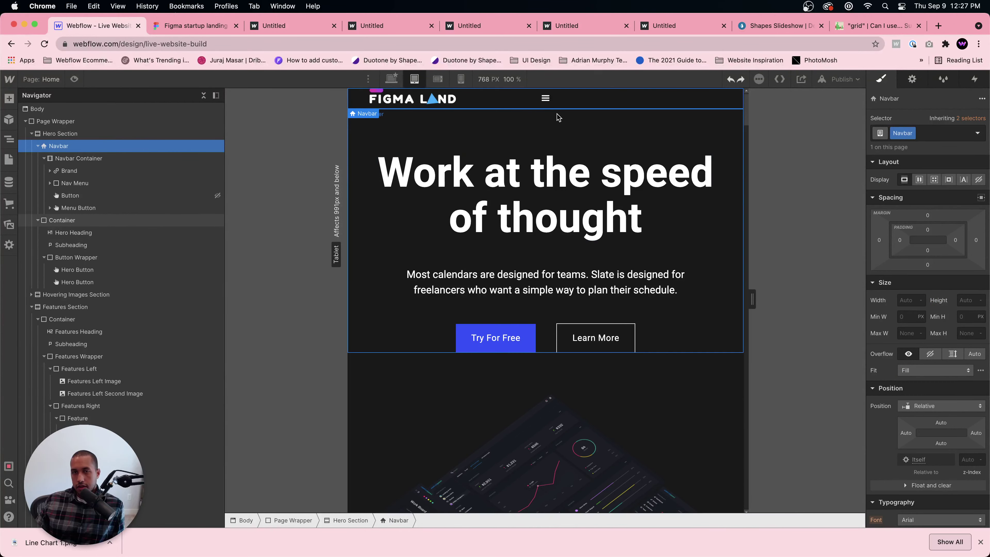
- Try making the Menu Button grow to fill the Navbar Container through its flex child sizing, and undo it
click(545, 114)
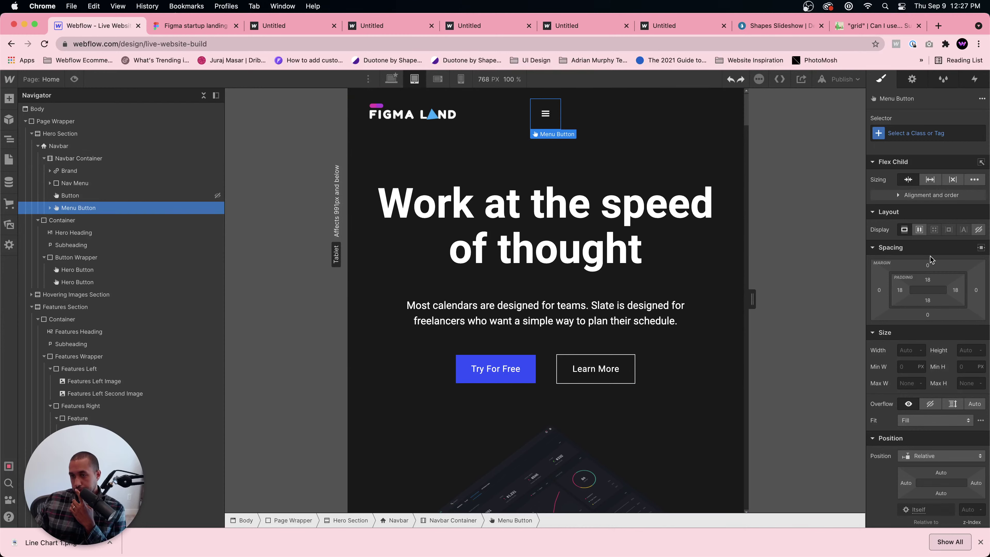
key(super+shift+z)
key(super+shift+z)
key(super+shift+z)
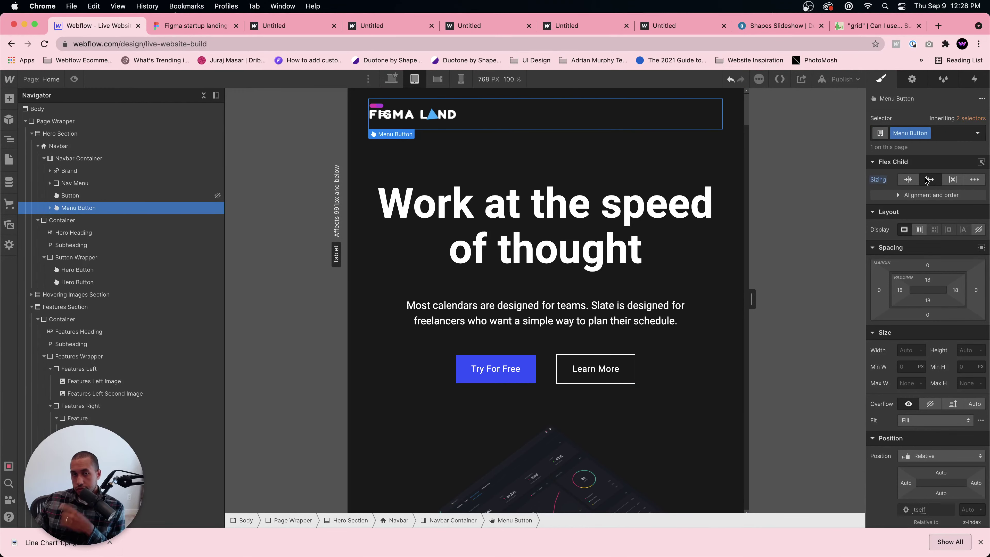
key(super+z)
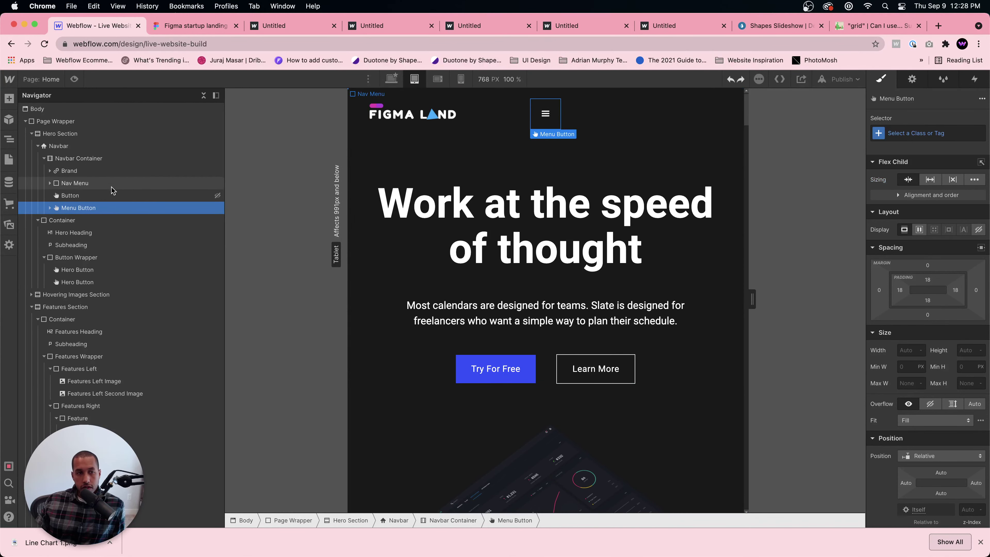
- Justify the Navbar Container's children to the end at the tablet breakpoint and check the Brand and Menu Button positioning
click(65, 163)
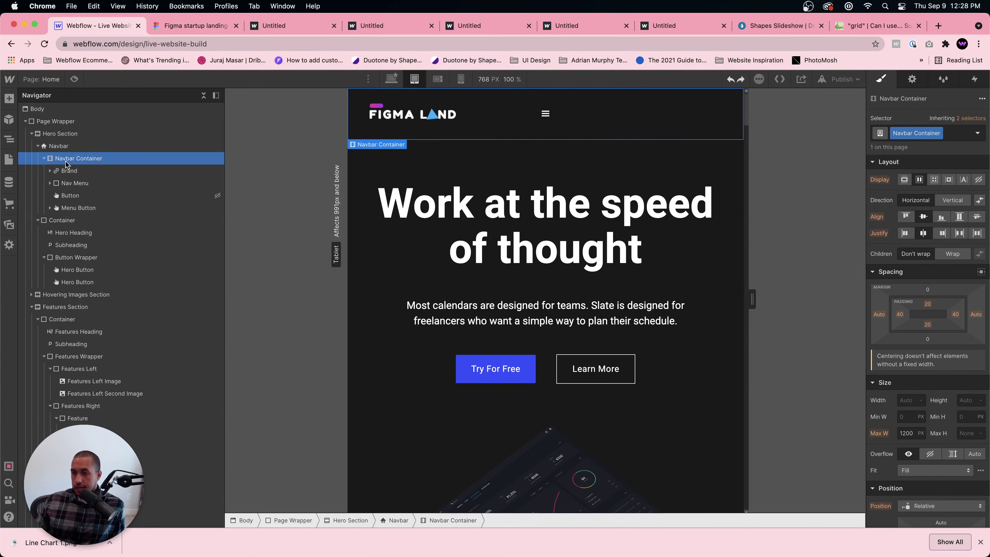
click(939, 232)
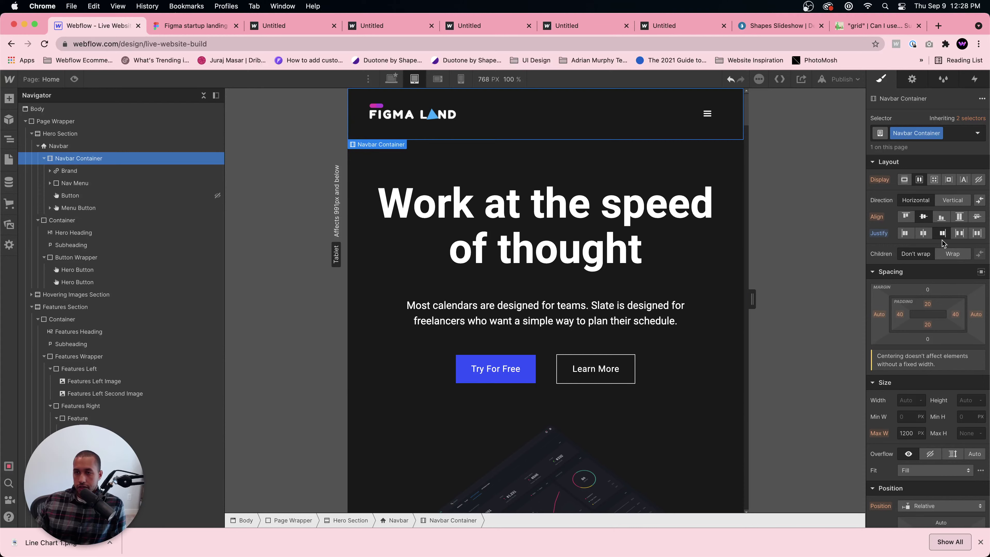
click(418, 120)
click(115, 170)
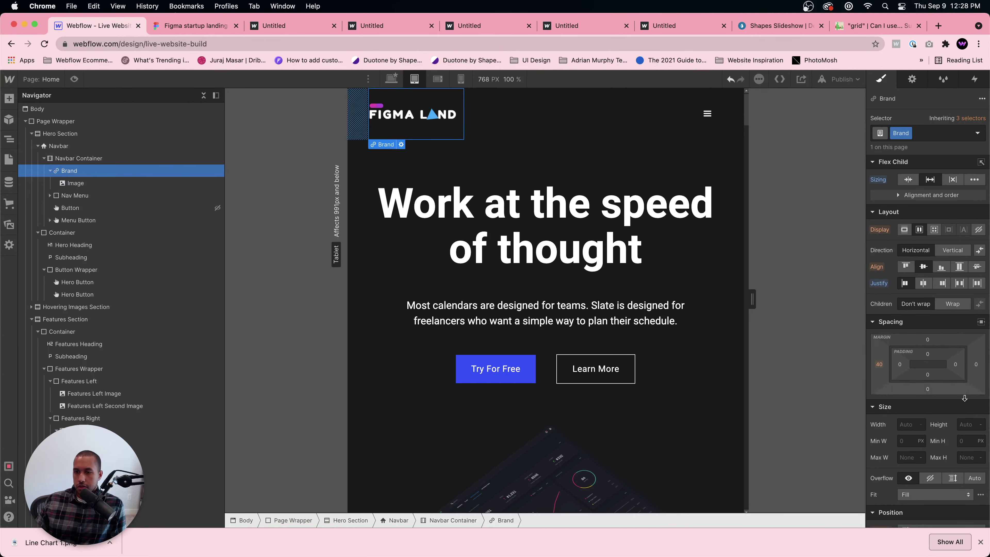
scroll(964, 398, down, 2)
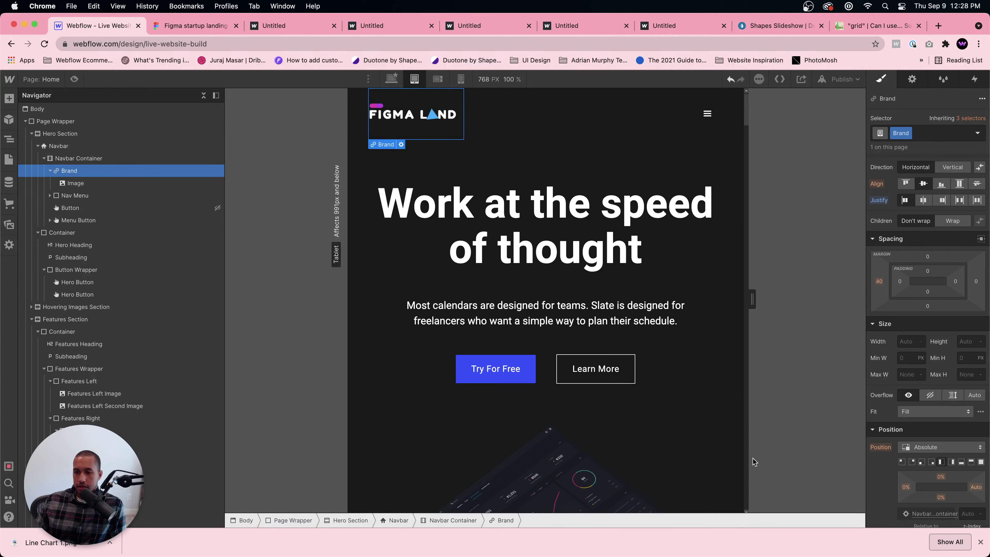
click(706, 115)
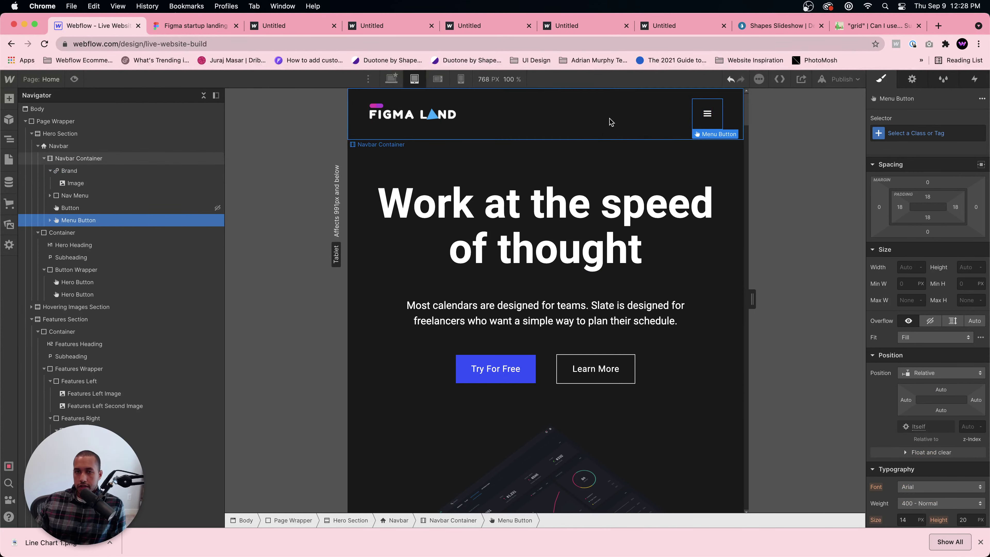
click(610, 122)
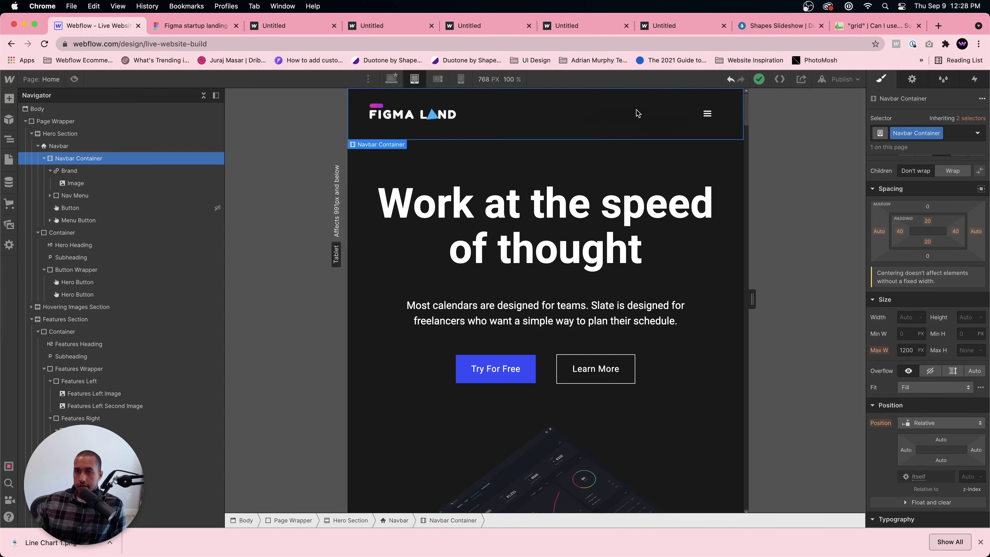
- At the mobile portrait breakpoint, set the Brand's left margin to 0
click(437, 79)
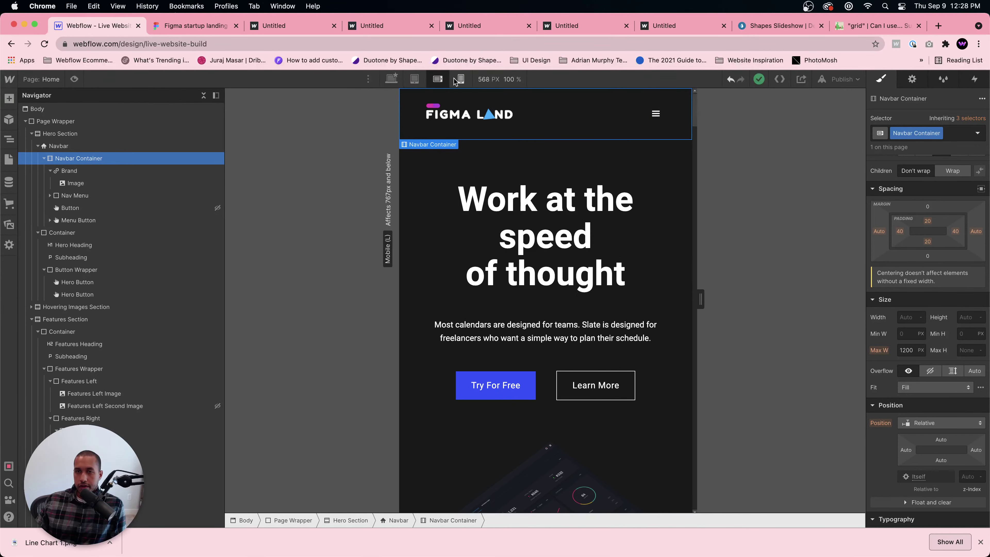
click(460, 79)
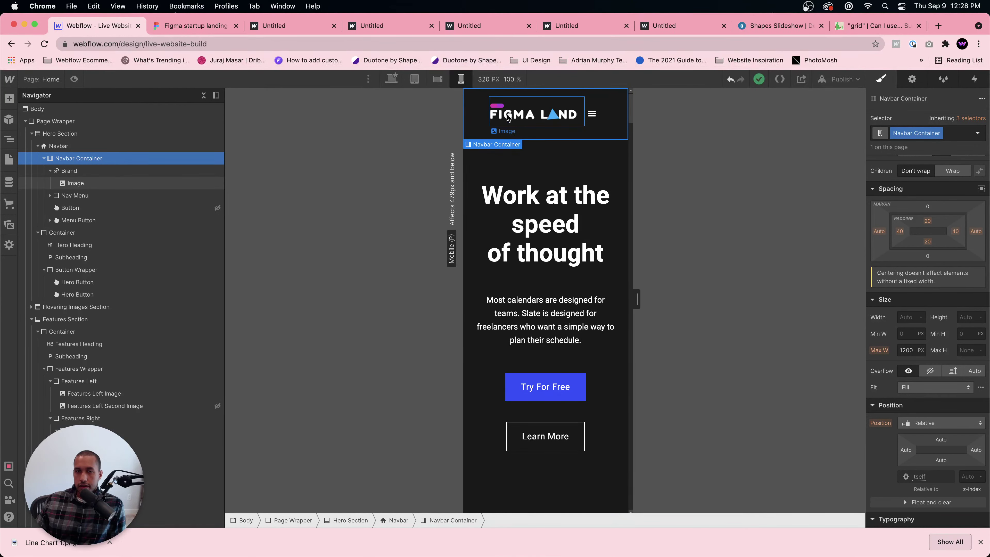
click(69, 173)
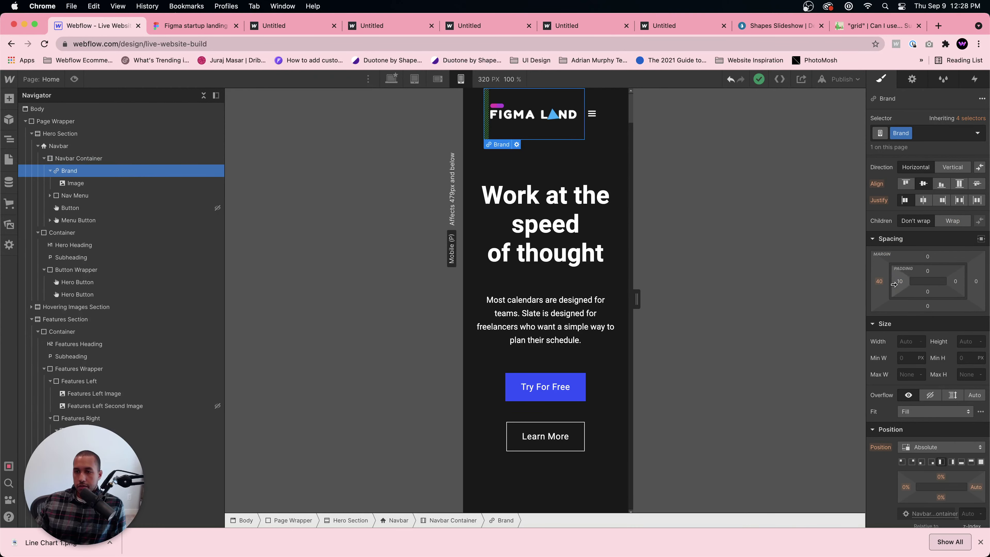
click(879, 281)
text(0)
key(Return)
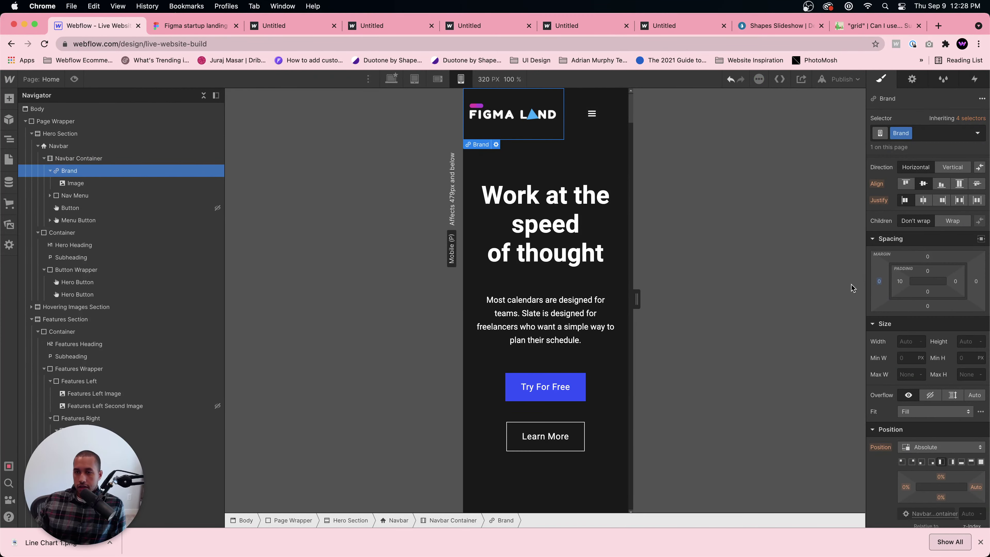
- Set the Brand's left margin to 0 at the mobile landscape breakpoint and check the logo at the neighbouring breakpoints
click(438, 79)
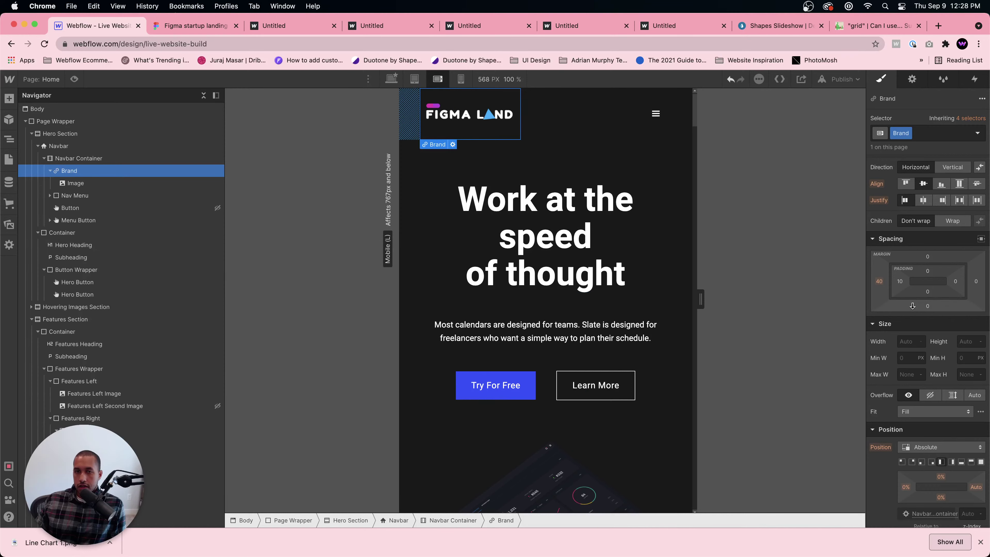
click(880, 283)
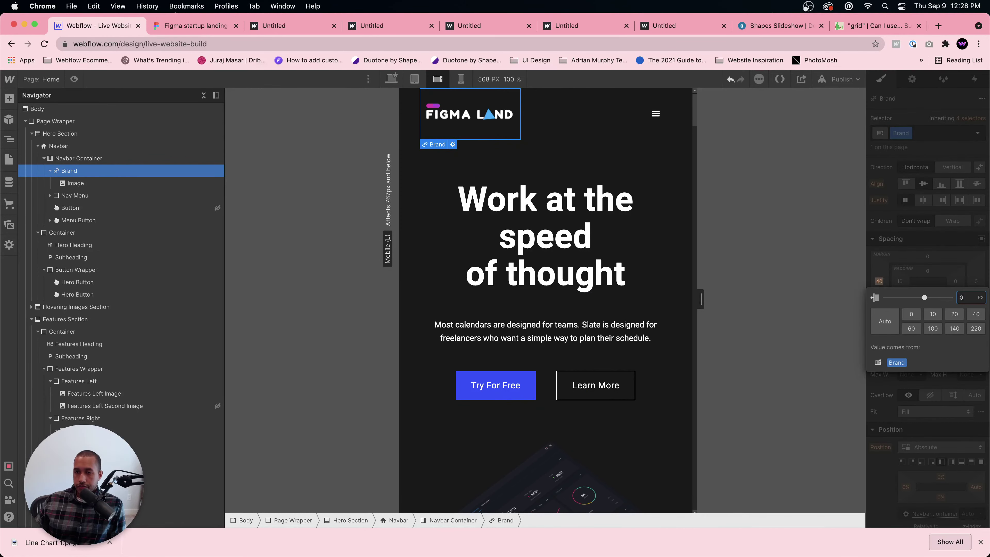
text(0)
key(Return)
click(460, 79)
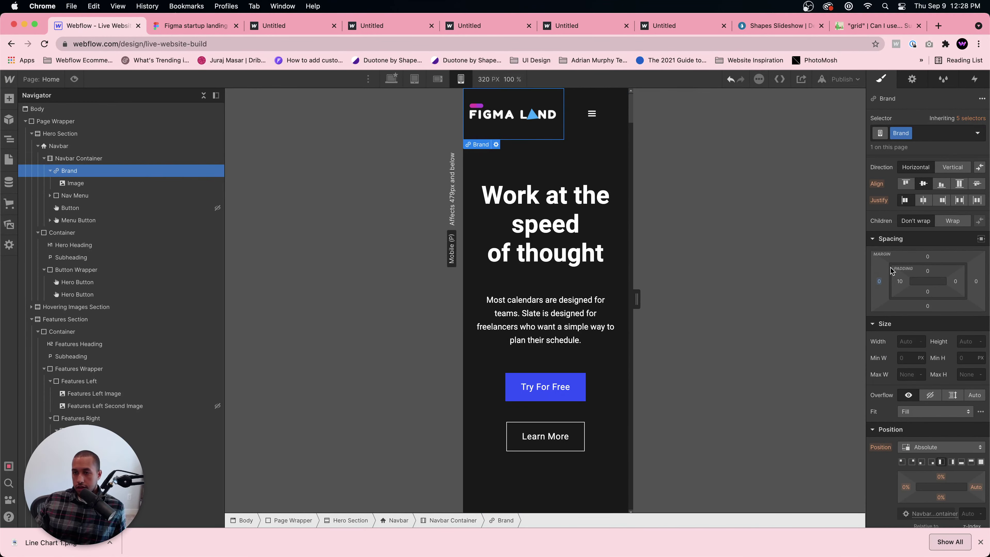
click(414, 79)
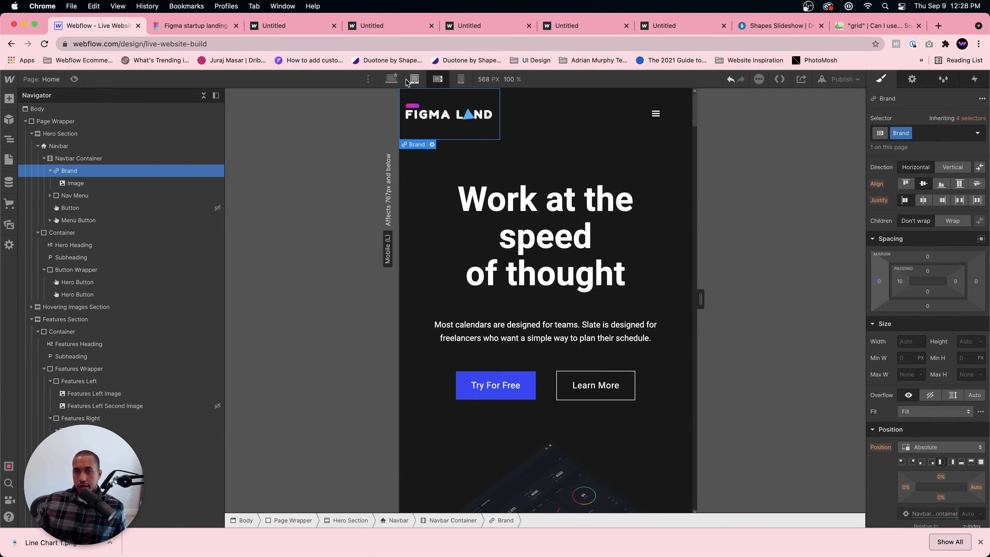
- Preview the page at the tablet, mobile landscape and mobile portrait breakpoints, testing the navbar menu and checking the features and contents sections
click(524, 124)
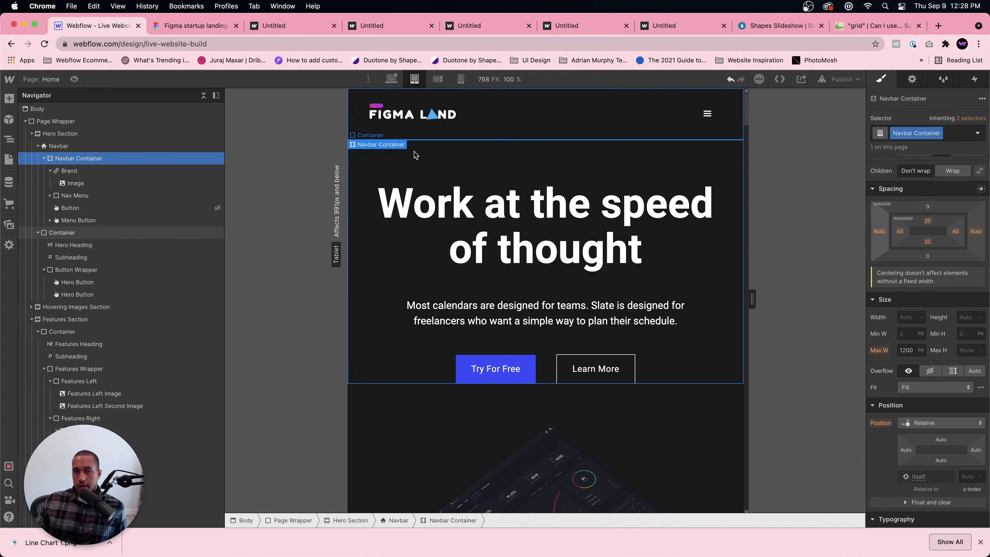
click(74, 79)
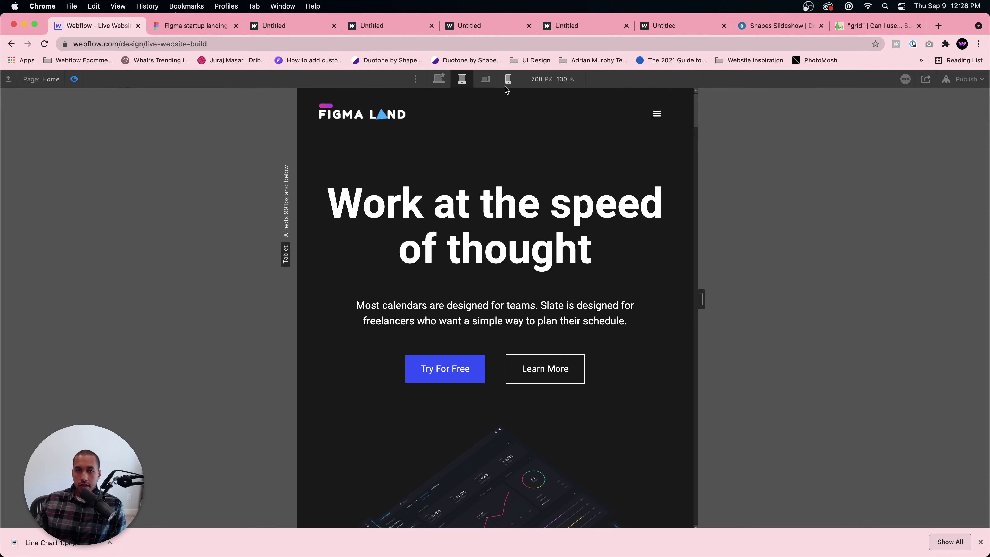
click(661, 117)
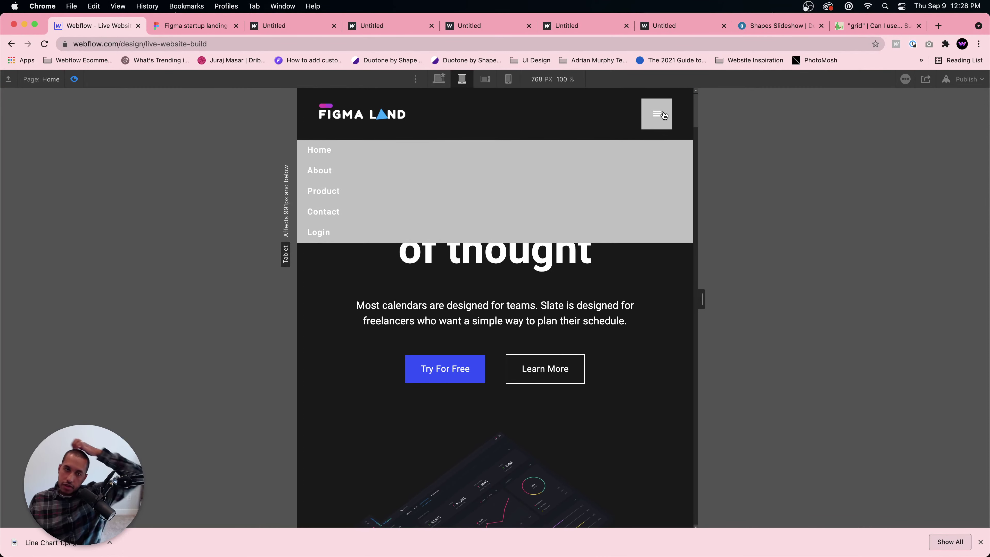
click(664, 116)
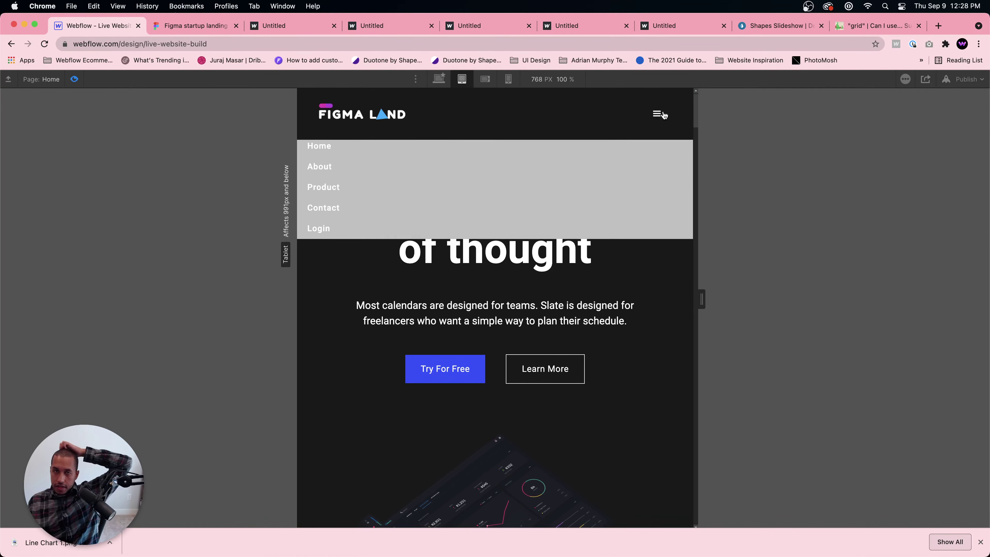
click(484, 79)
click(604, 113)
click(604, 113)
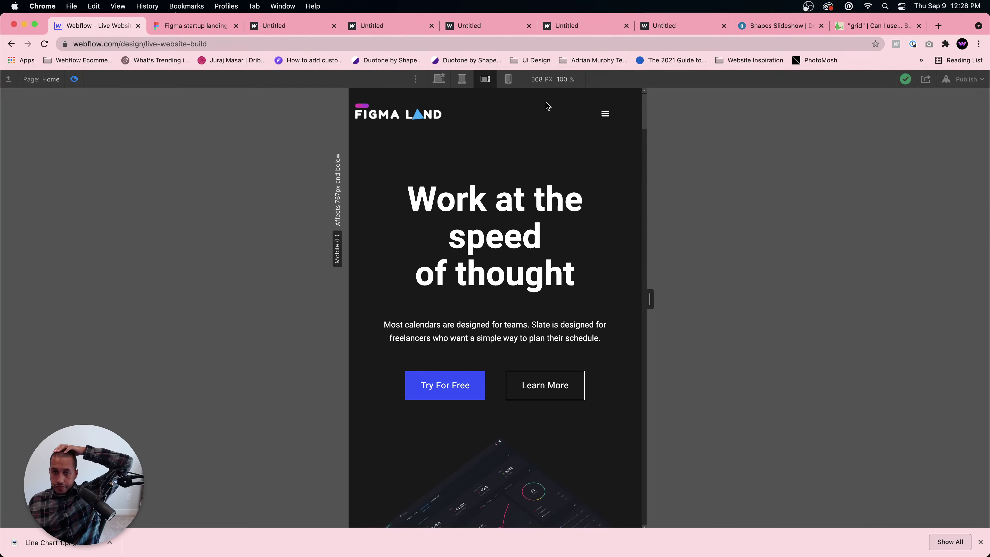
click(508, 79)
scroll(519, 234, down, 15)
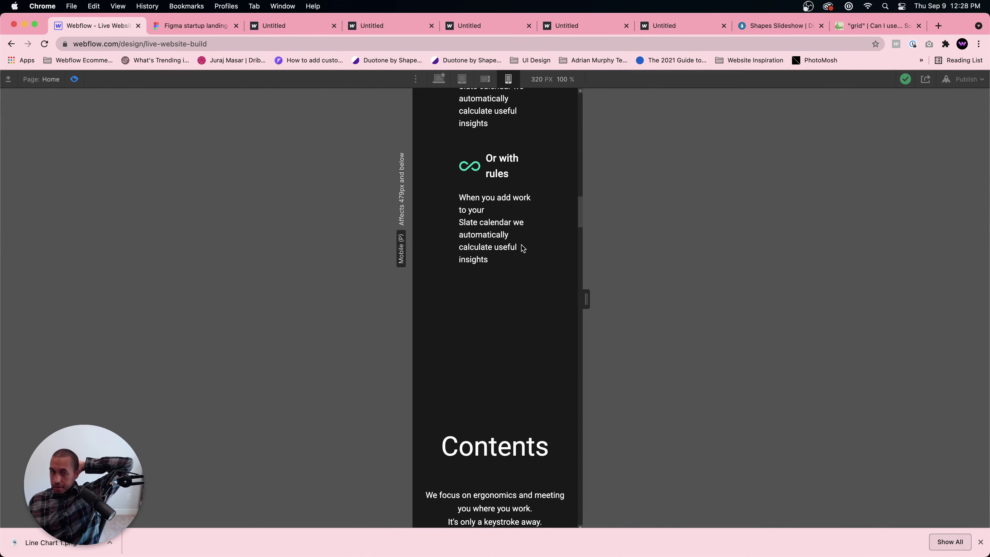
- Switch to the Figma file and examine the mobile design from the hero through features, contents, gallery, partners and testimonials
click(194, 26)
scroll(528, 303, up, 15)
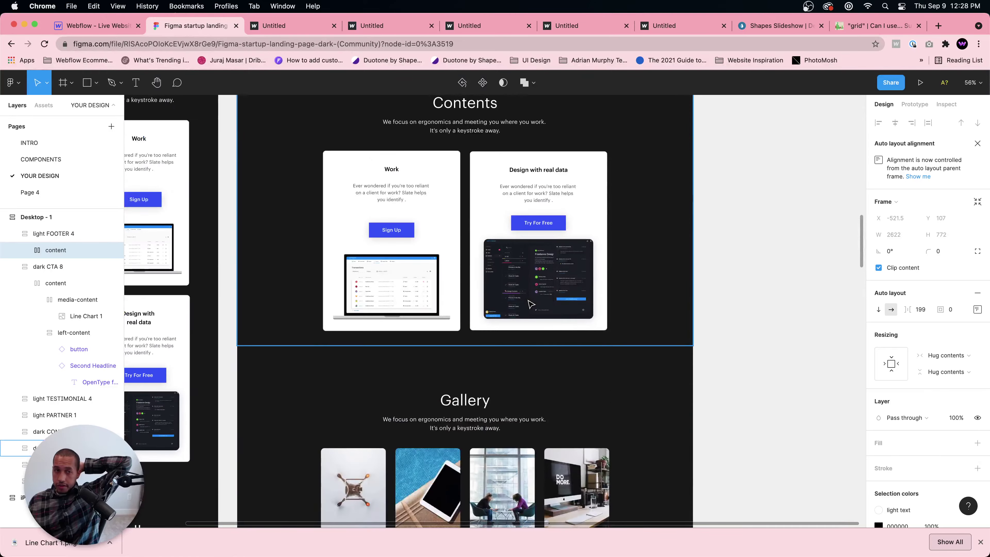
scroll(499, 286, left, 8)
scroll(499, 286, right, 2)
scroll(499, 287, up, 12)
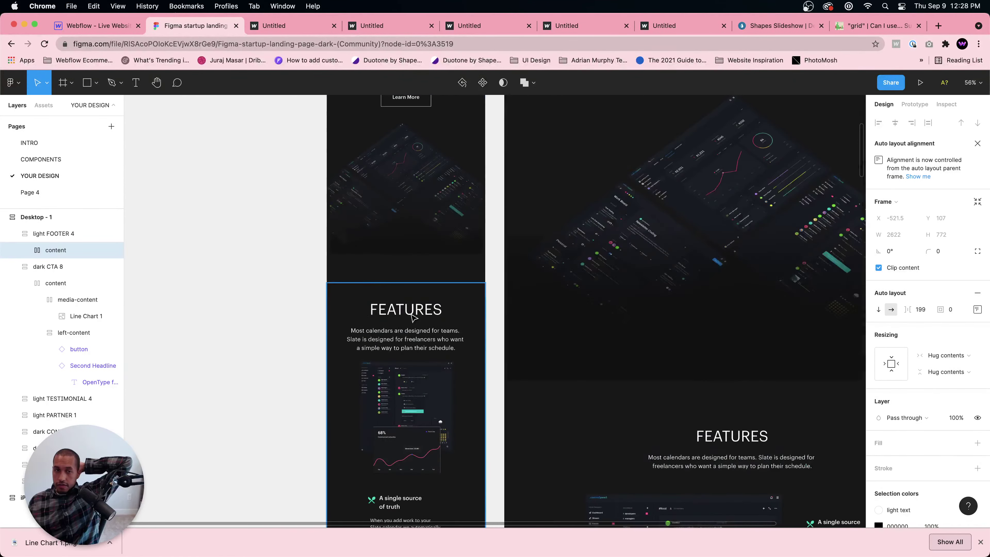
scroll(414, 318, up, 10)
scroll(438, 350, down, 15)
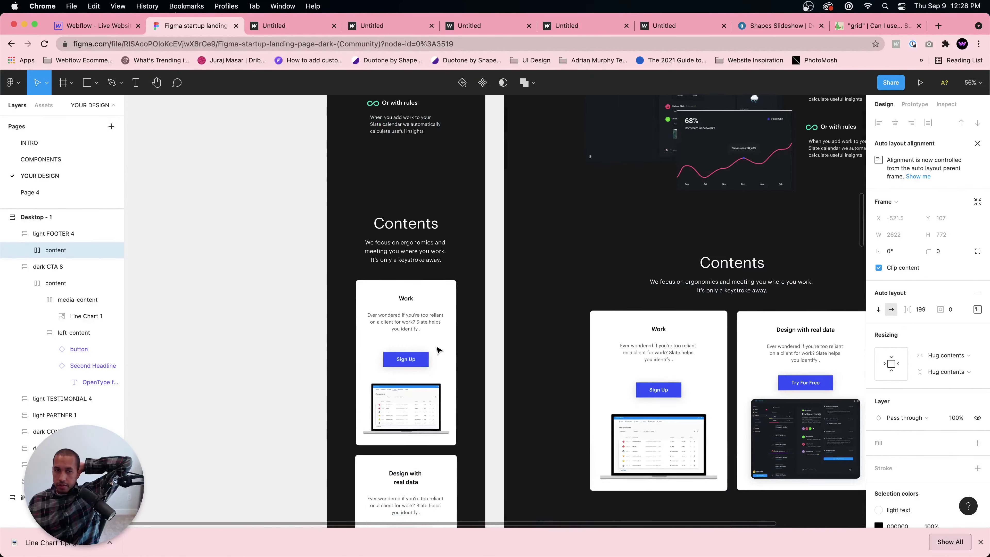
scroll(438, 350, down, 15)
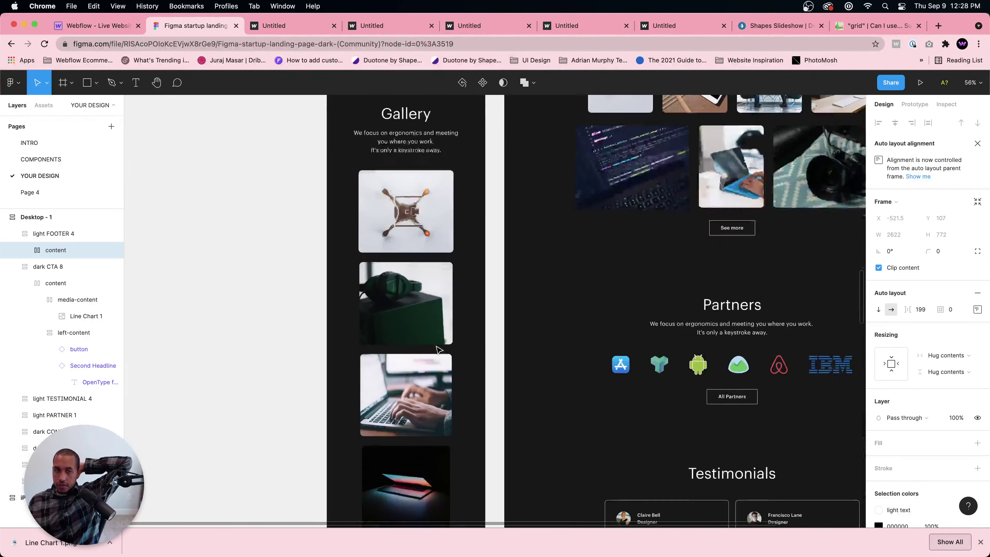
scroll(438, 350, down, 4)
scroll(438, 350, up, 7)
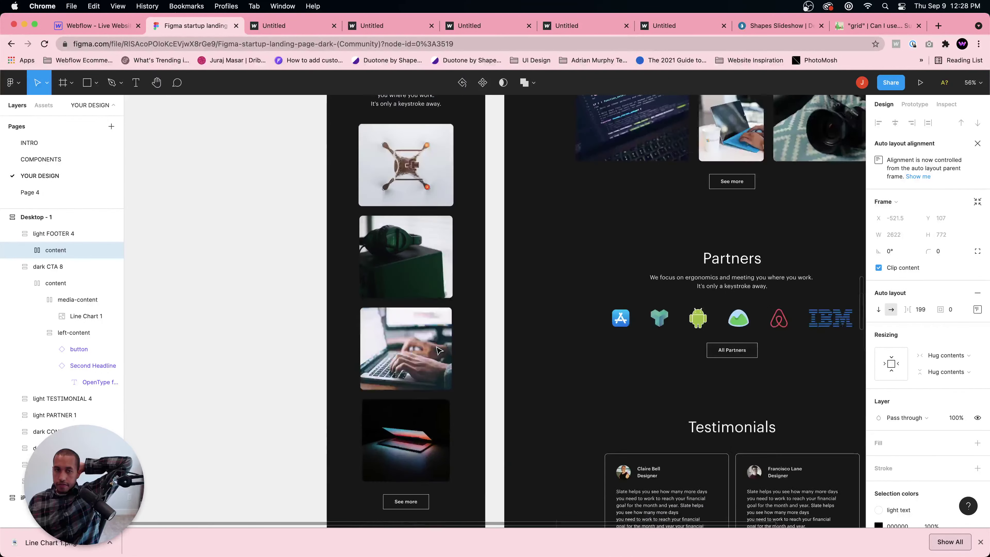
scroll(439, 350, down, 10)
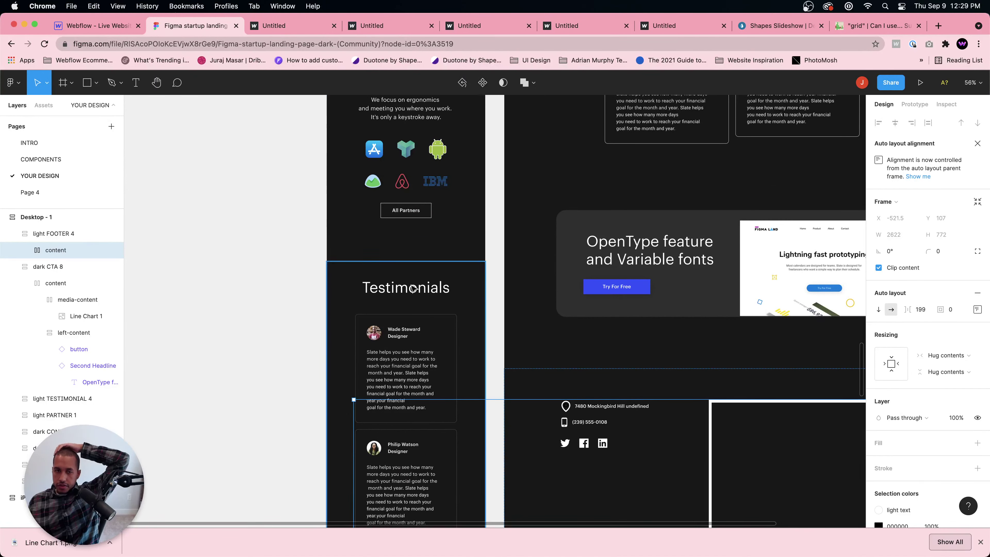
scroll(416, 294, down, 8)
scroll(419, 289, up, 5)
scroll(419, 289, up, 5)
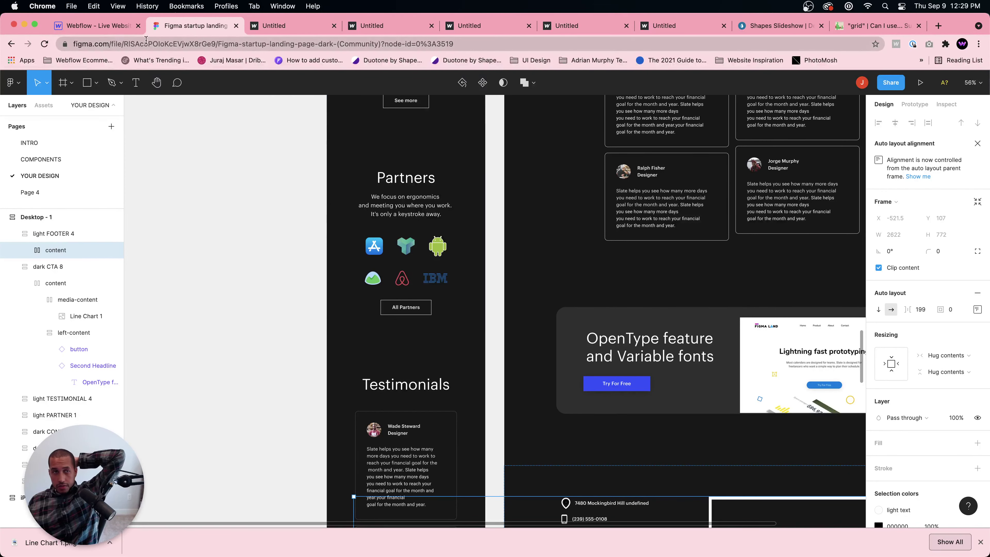
- Return to the Webflow project, exit the preview and compare the features list at the mobile and tablet breakpoints
click(95, 25)
scroll(503, 204, up, 10)
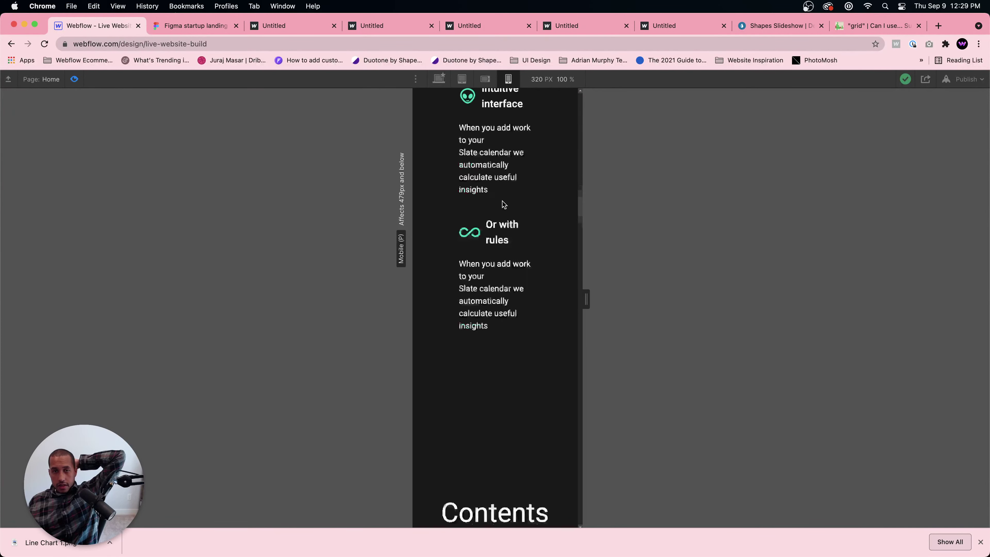
click(75, 80)
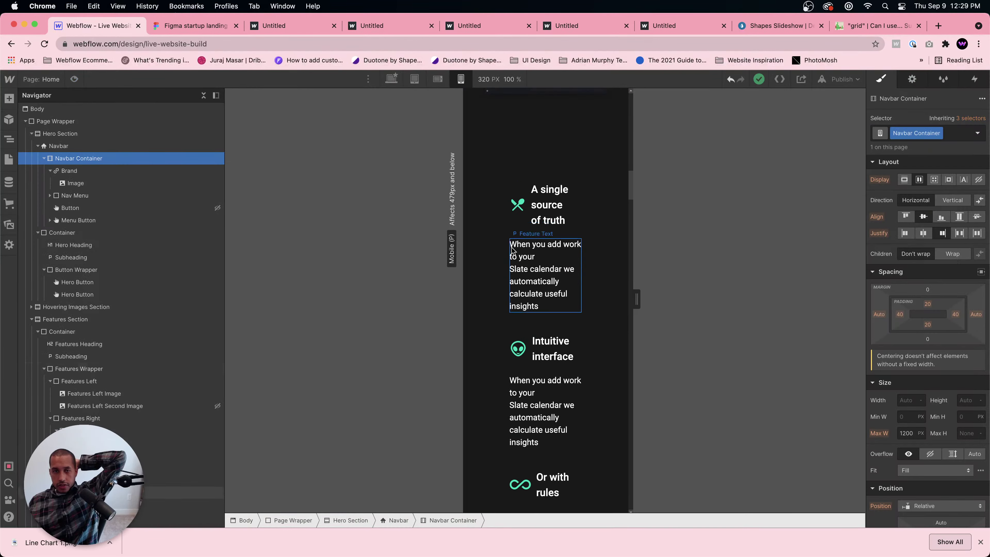
click(437, 79)
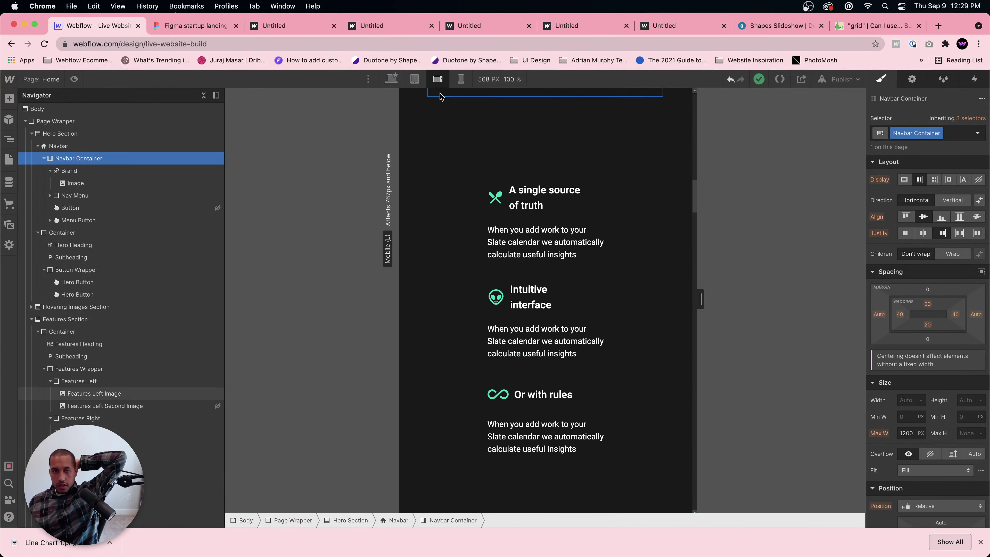
click(415, 79)
click(461, 79)
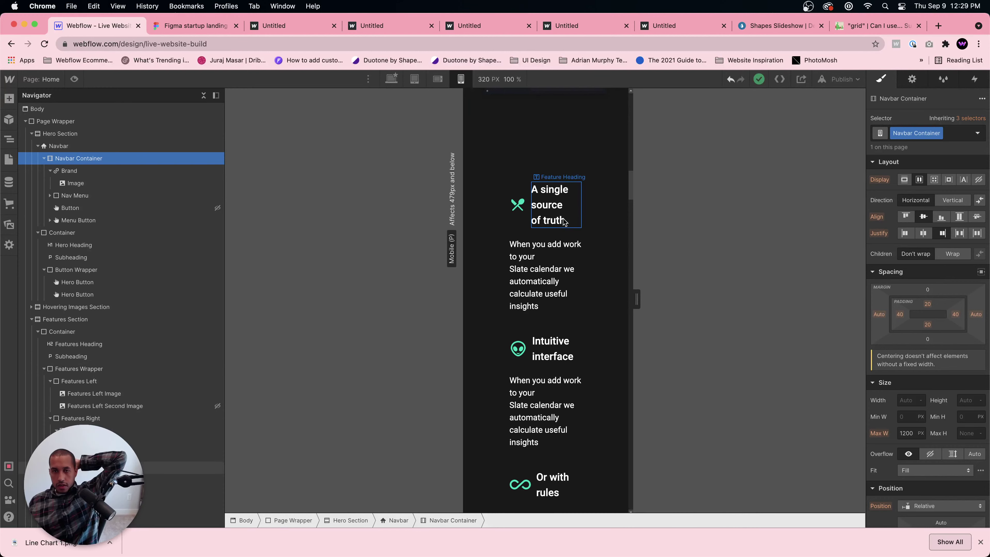
- At the mobile portrait breakpoint, set the Features Right block's width to 100%
click(544, 249)
click(582, 520)
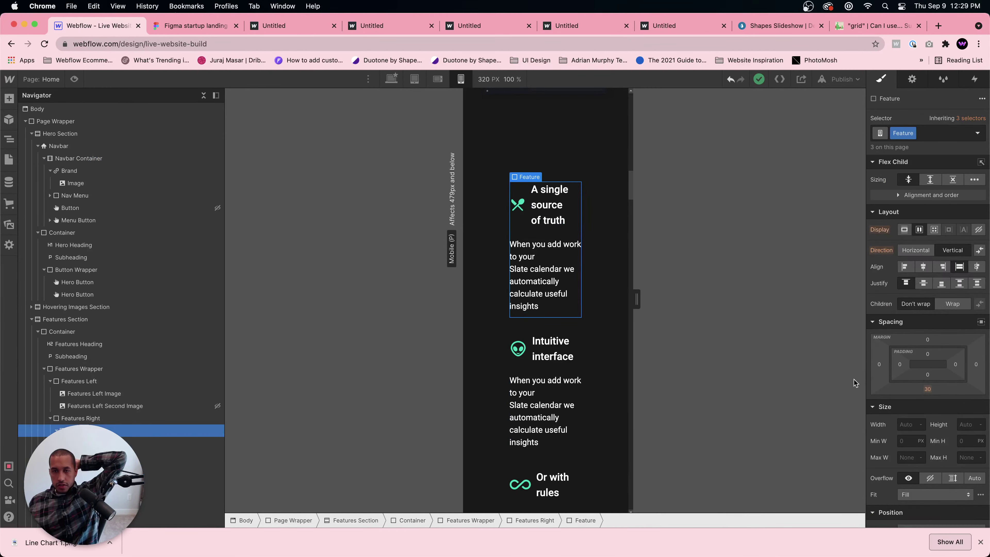
click(533, 522)
click(917, 423)
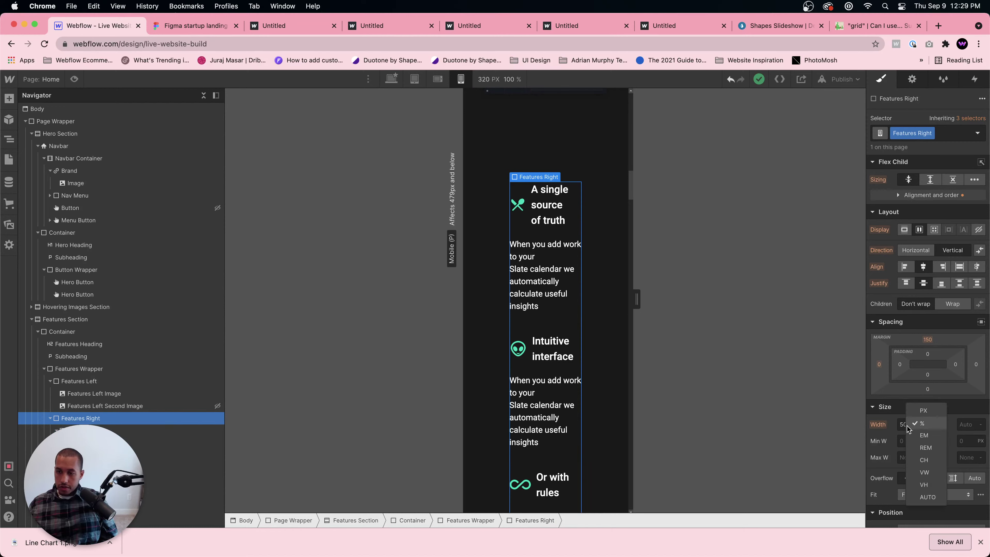
click(908, 424)
text(100)
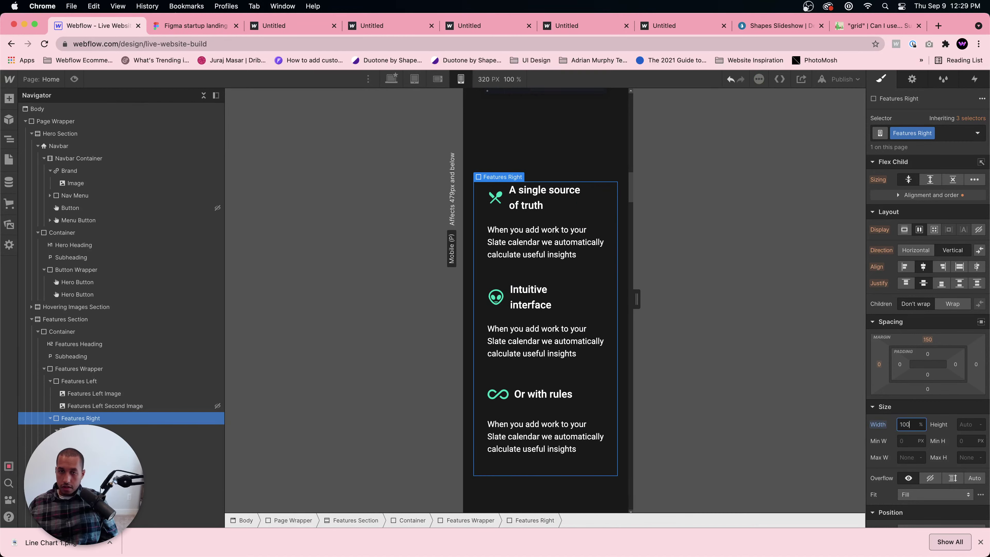
click(581, 345)
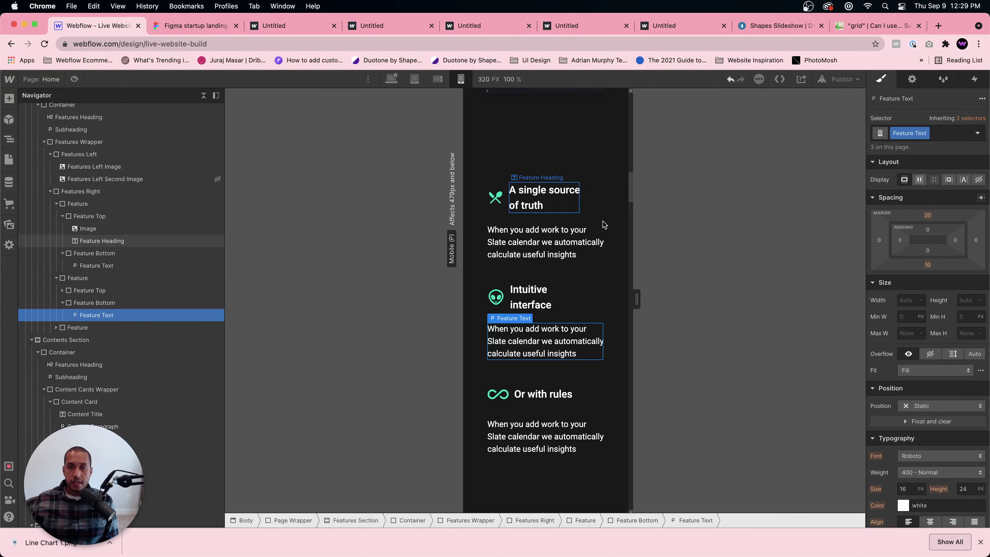
- Check the navbar and hero section at the mobile portrait, desktop and tablet breakpoints
scroll(606, 228, up, 10)
scroll(606, 227, up, 5)
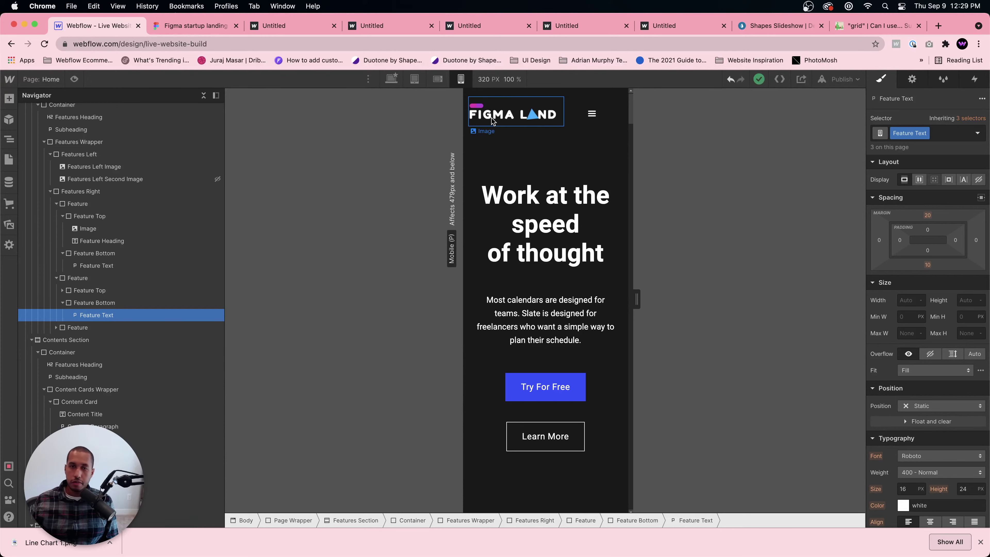
click(393, 80)
click(413, 81)
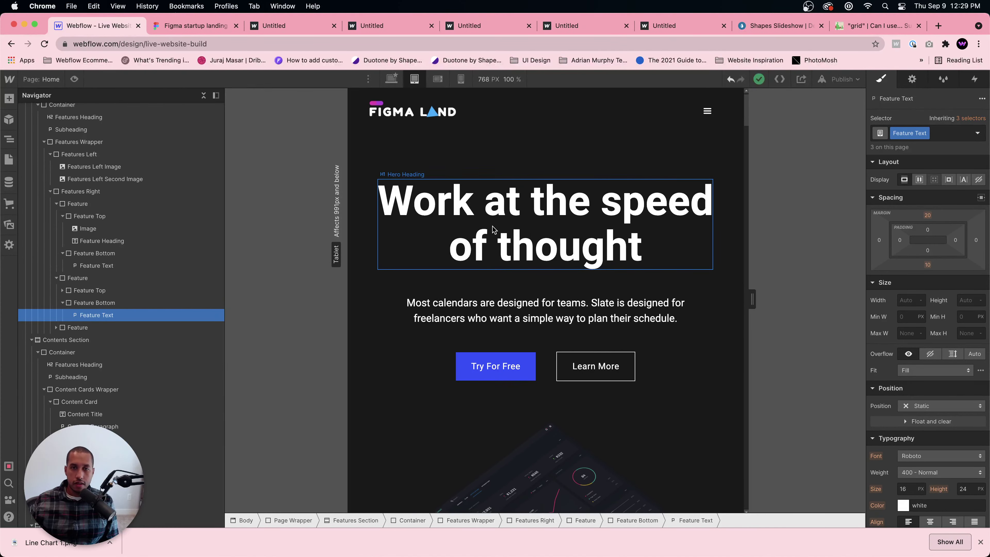
scroll(493, 229, down, 3)
scroll(493, 228, down, 7)
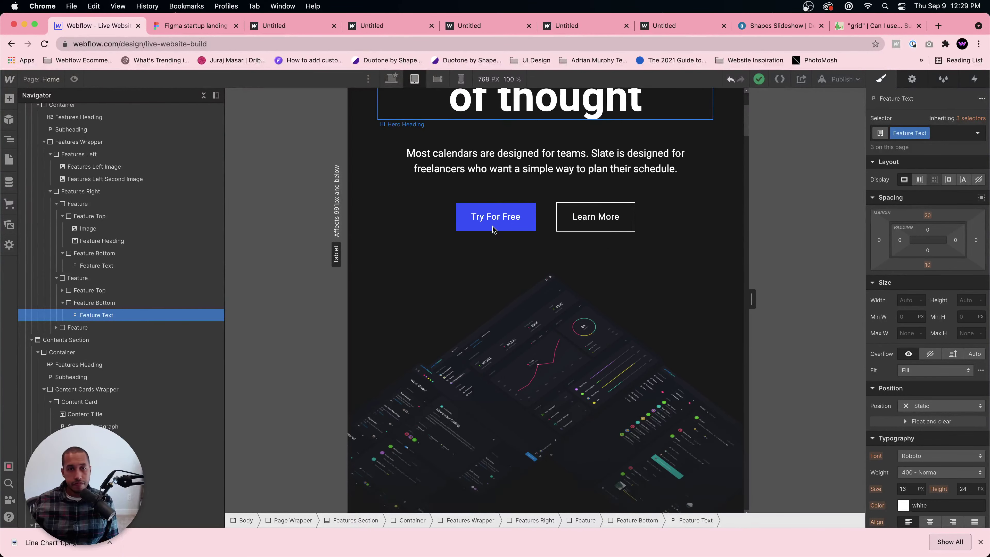
scroll(493, 229, up, 2)
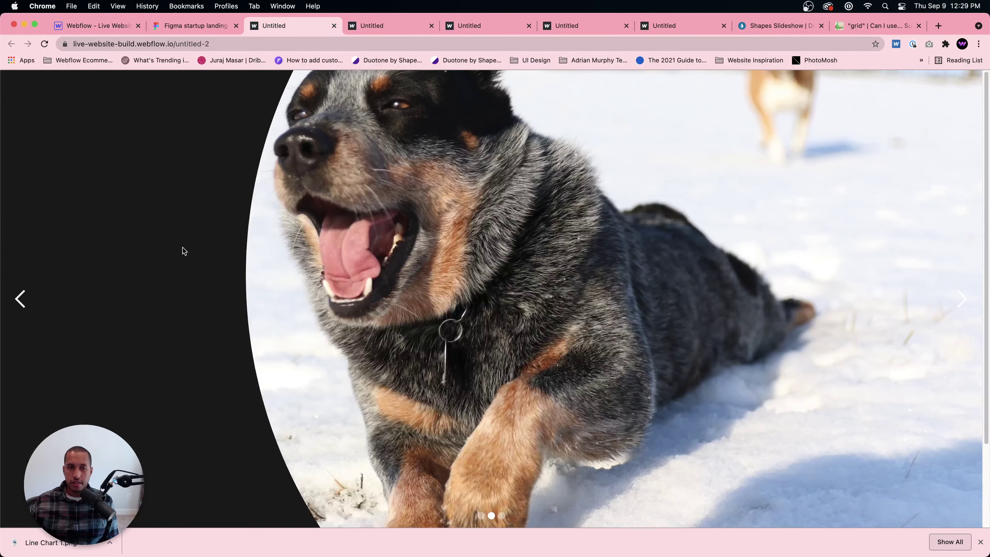
- Advance through the slides of the published slideshow page and dismiss the browser's downloads bar
click(955, 308)
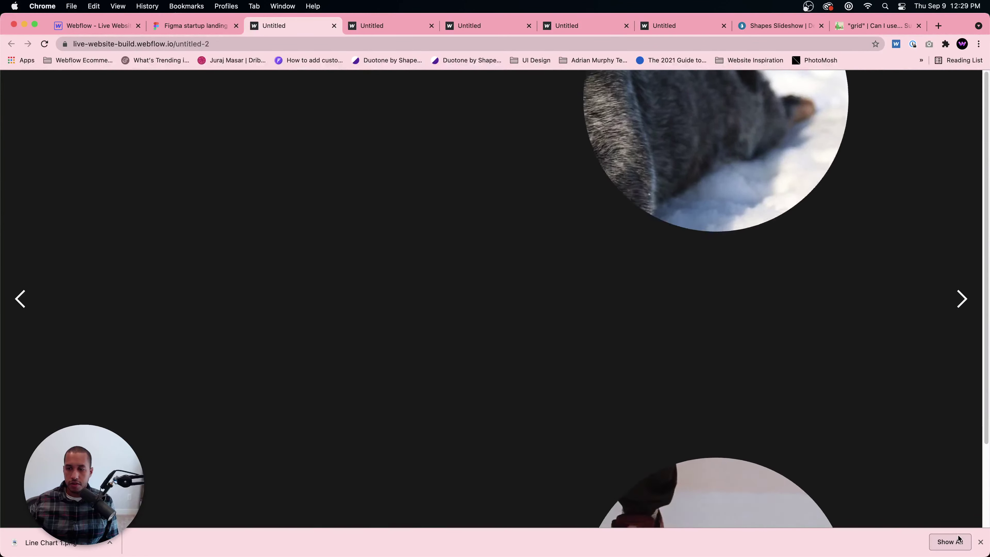
click(980, 541)
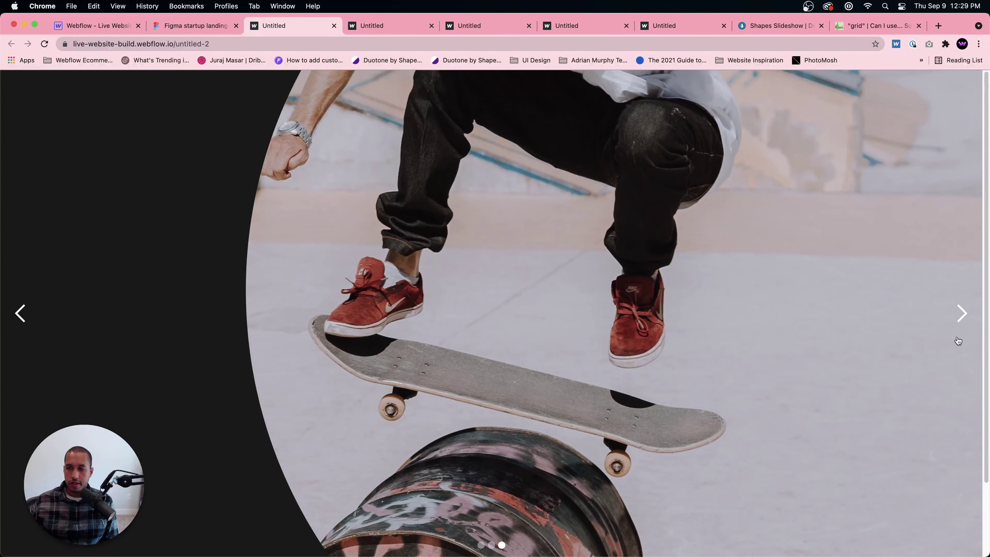
click(957, 315)
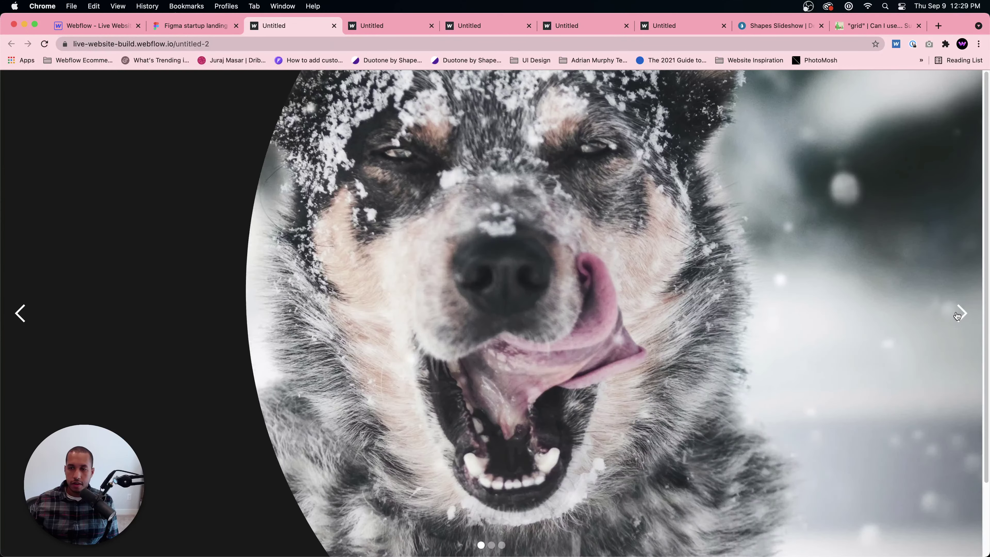
click(956, 315)
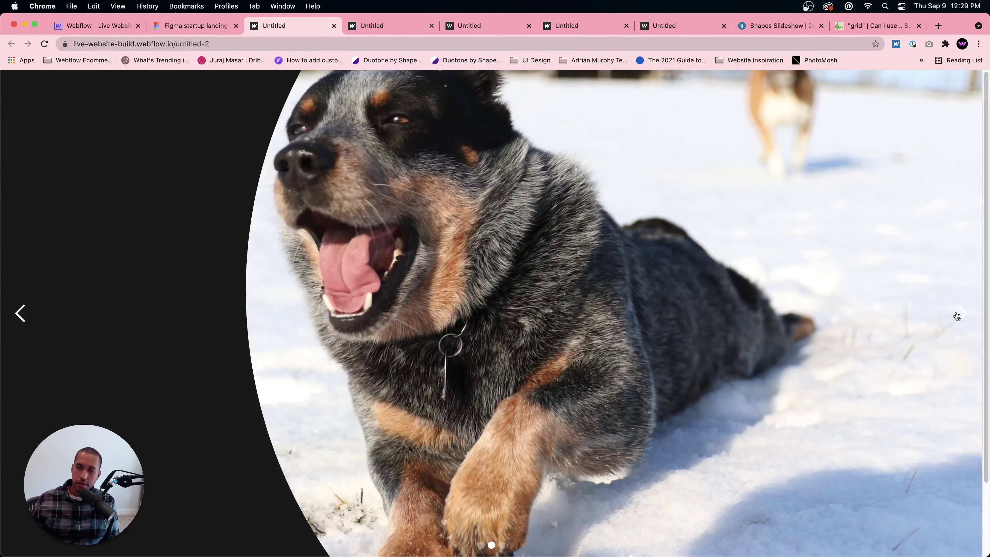
click(956, 315)
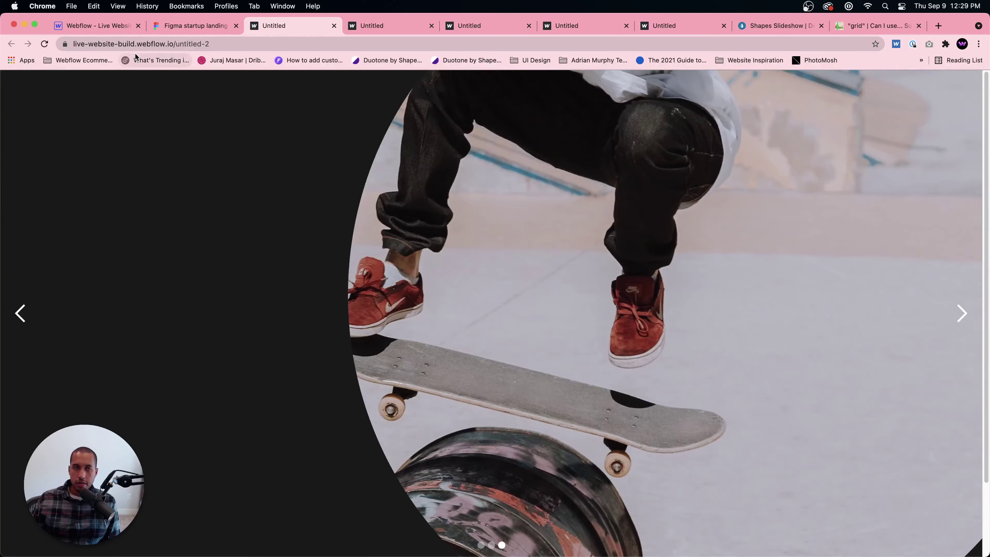
- Return to the Webflow project and set the Partners Logo Wrapper's display to grid at the tablet breakpoint
click(112, 26)
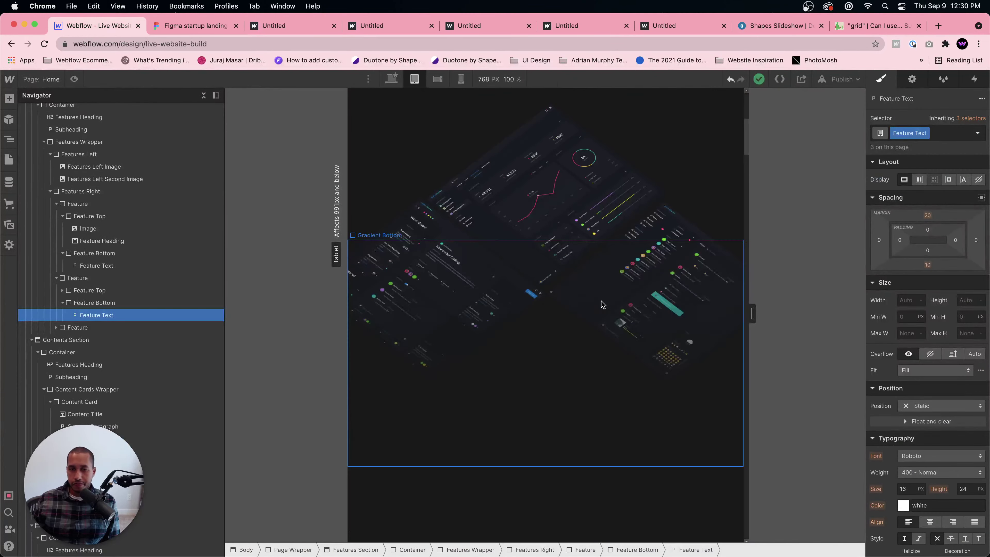
scroll(602, 304, down, 15)
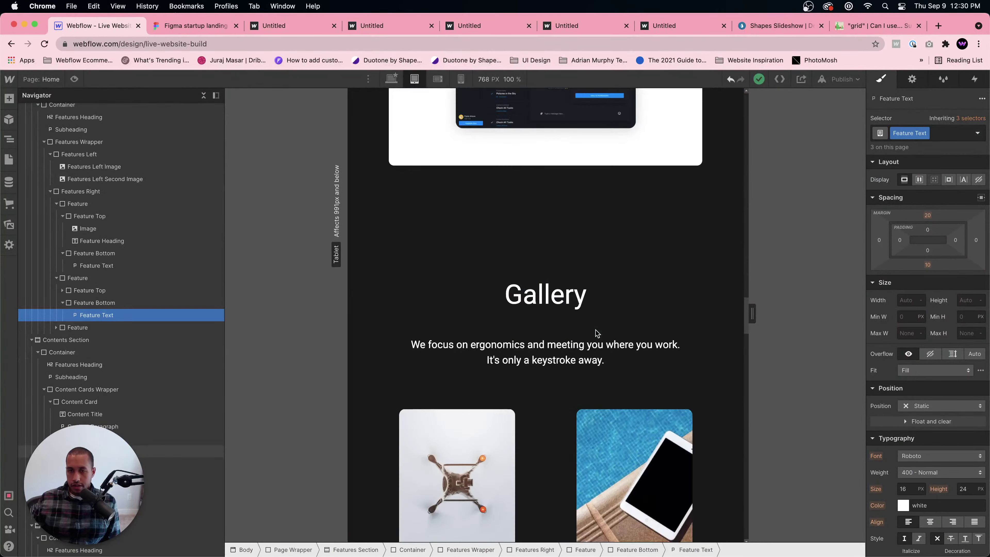
scroll(595, 333, down, 15)
click(549, 278)
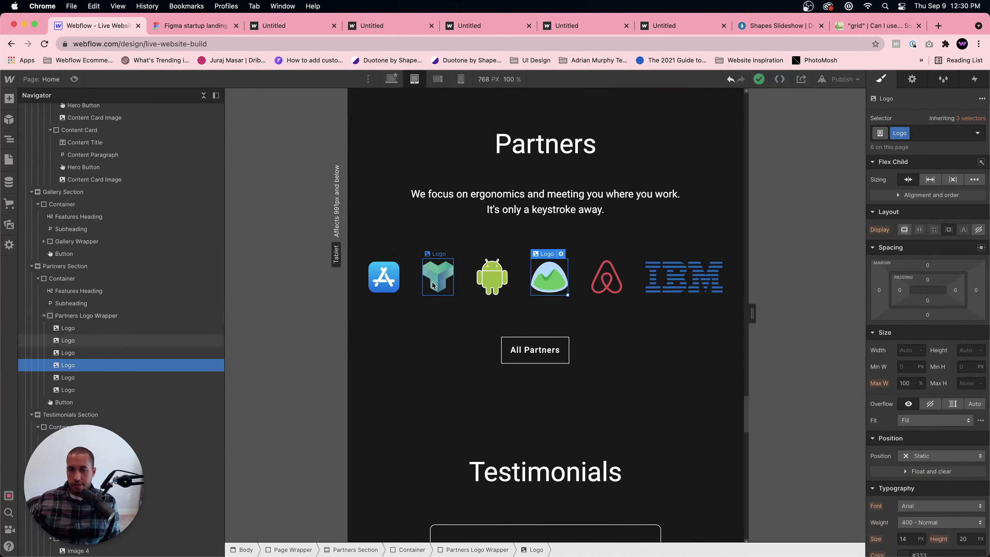
click(188, 314)
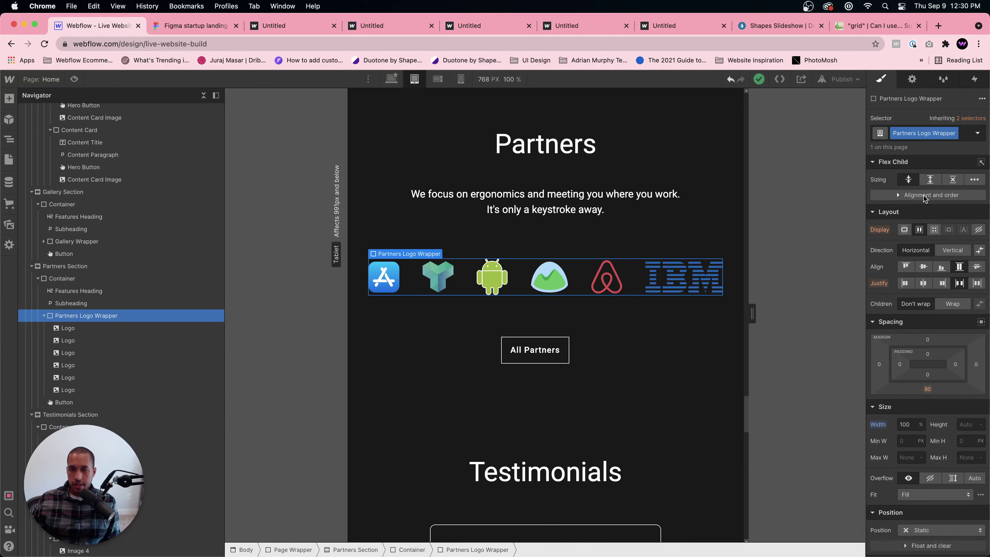
click(934, 229)
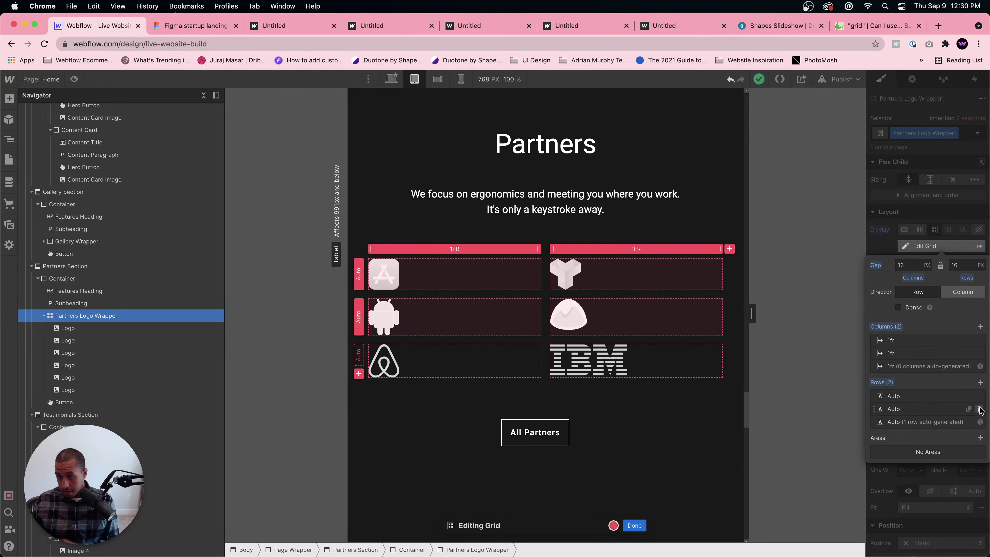
- Reduce the Partners Logo Wrapper grid to one column and one row, then finish editing the grid
click(978, 396)
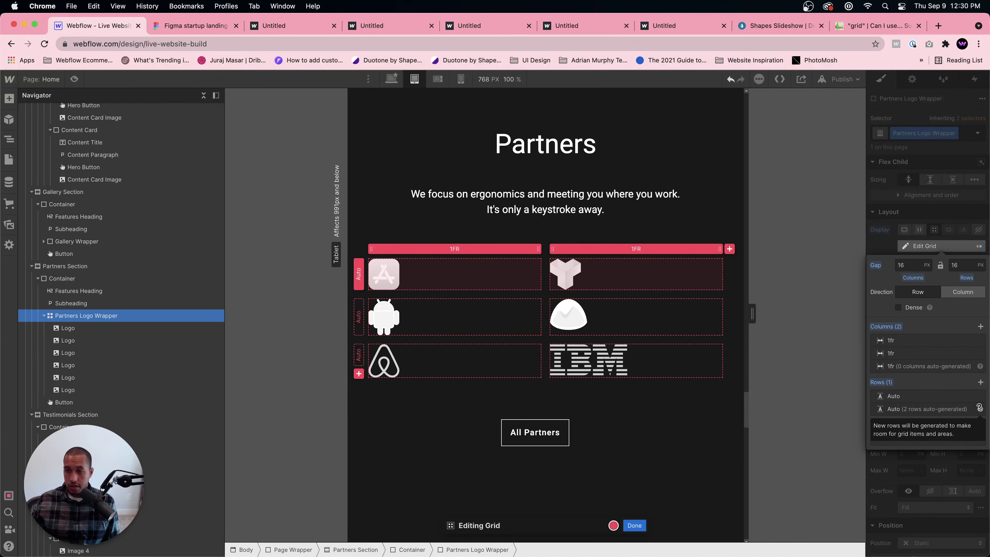
key(super+z)
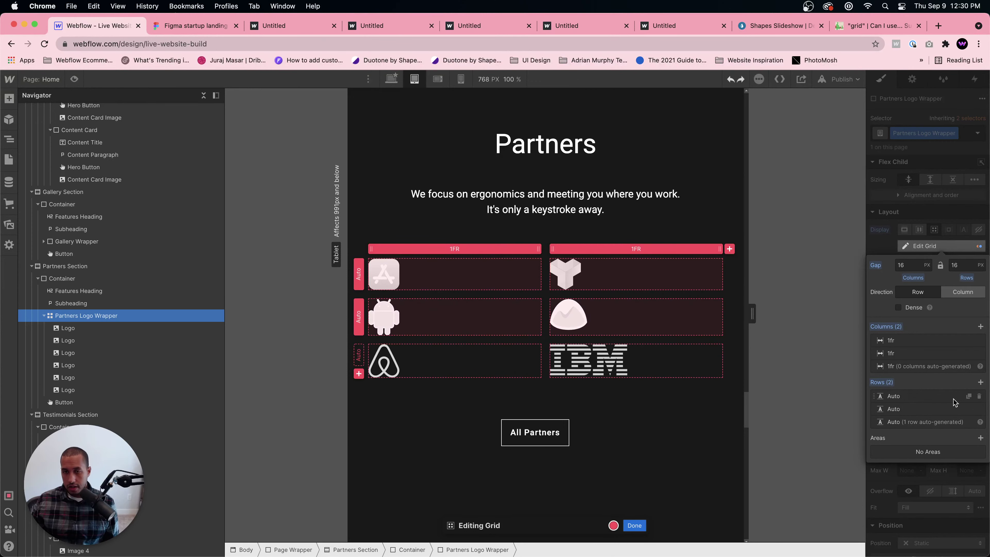
click(979, 396)
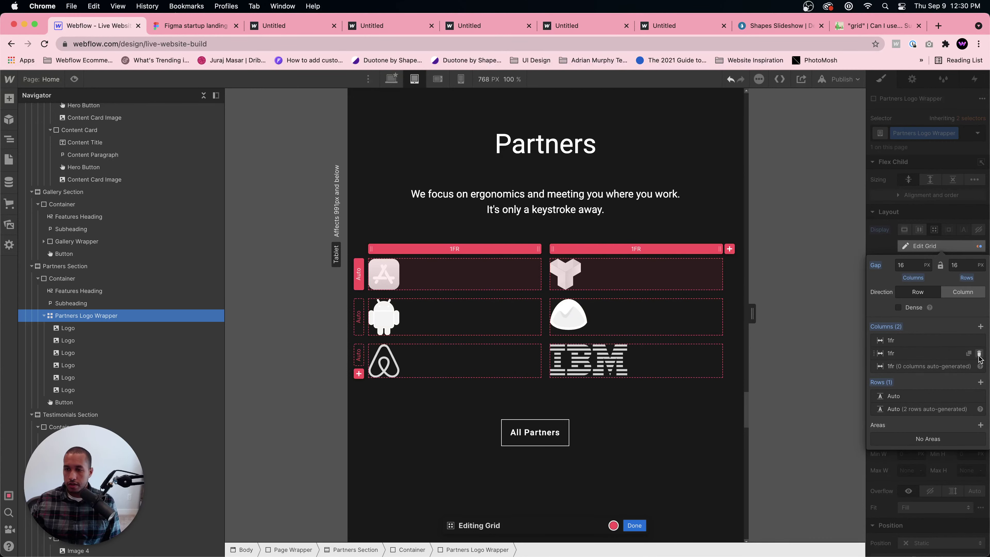
click(979, 354)
mouse_move(978, 355)
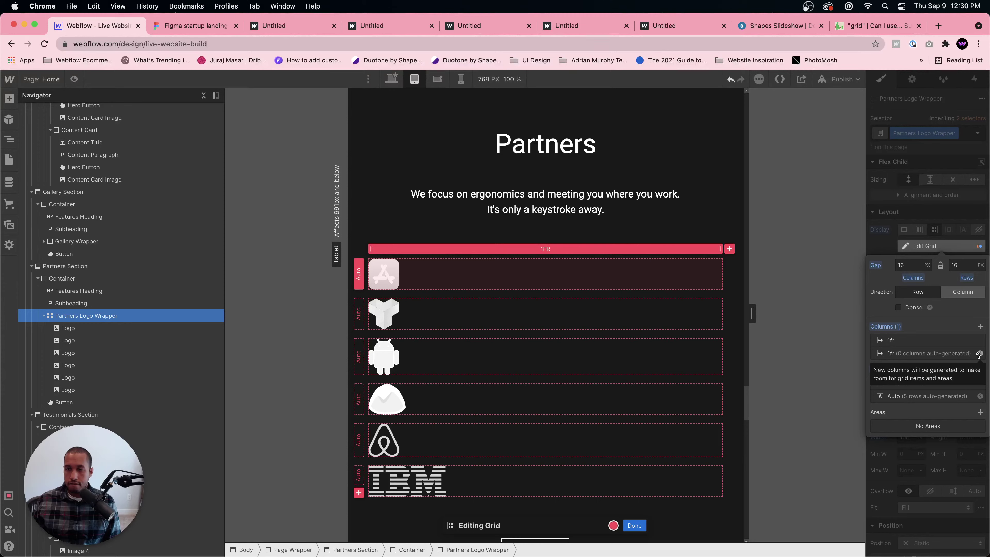
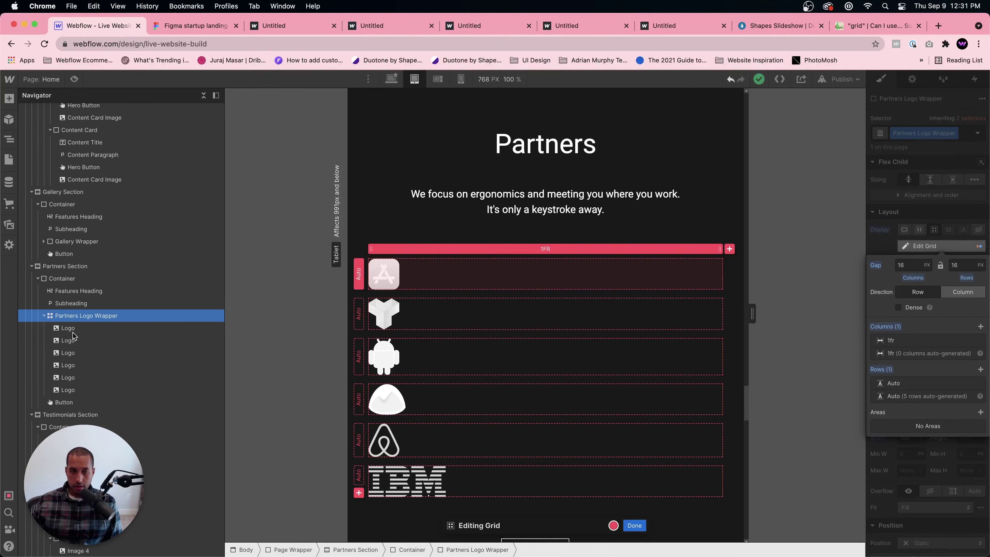
click(633, 525)
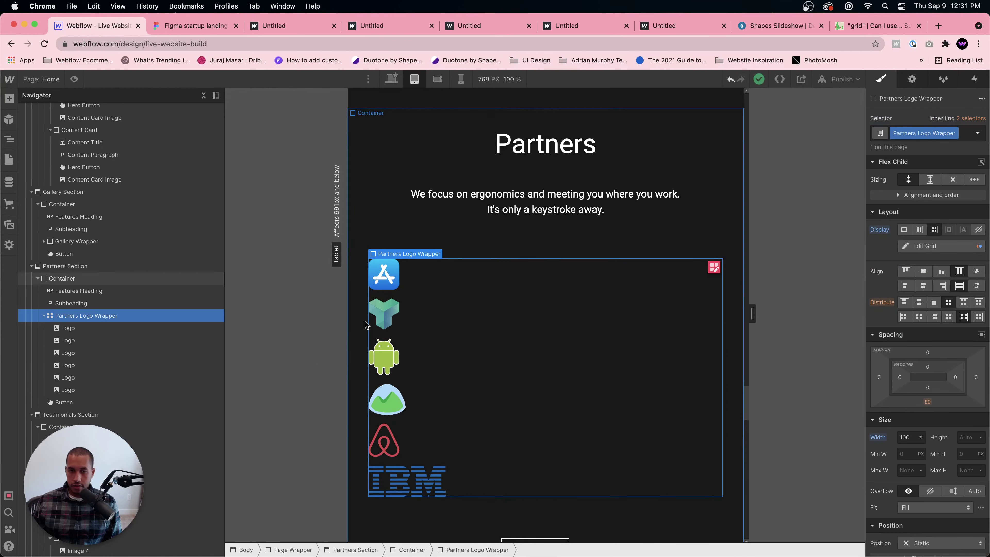
- Move the teal cube logo ahead of the App Store logo in the Partners Logo Wrapper
drag(380, 314, 428, 288)
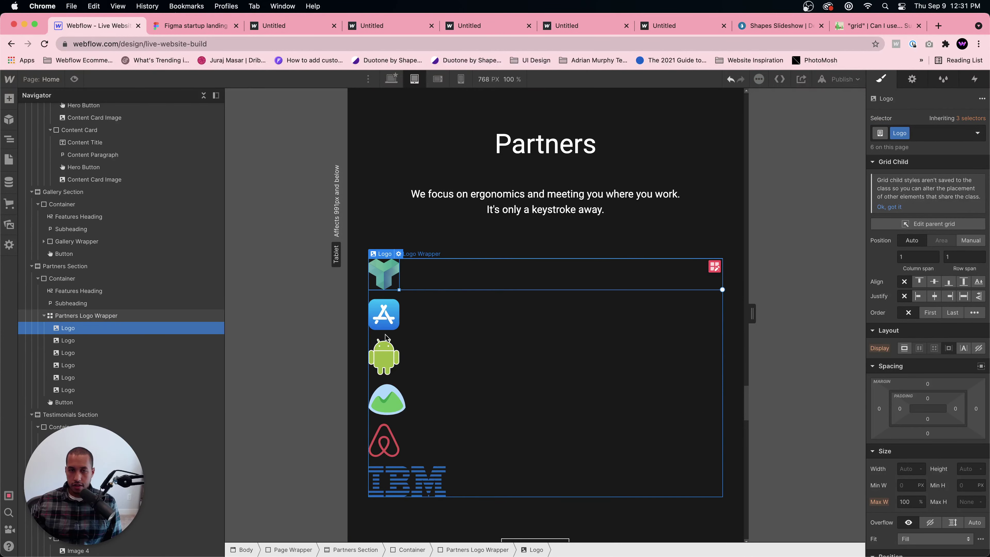
key(cmd+z)
key(cmd+shift+z)
key(cmd+z)
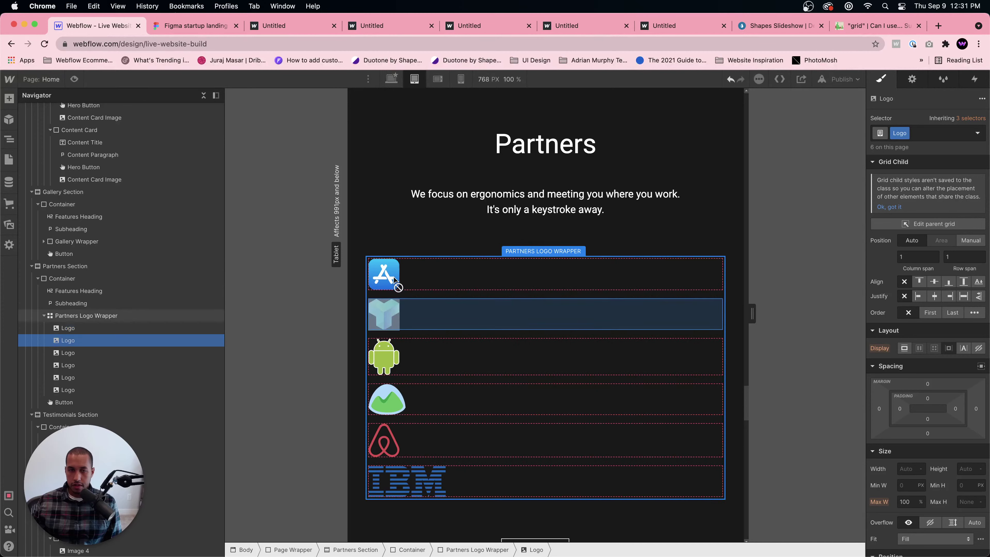
drag(394, 280, 397, 270)
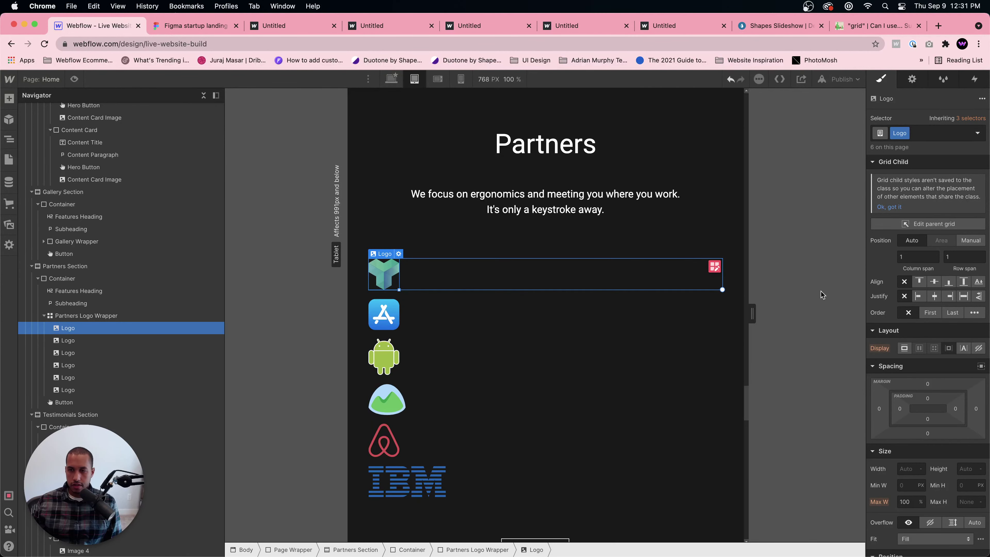
- Set the Partners Logo Wrapper back to a horizontal flex layout at the tablet breakpoint and check it at desktop
click(176, 315)
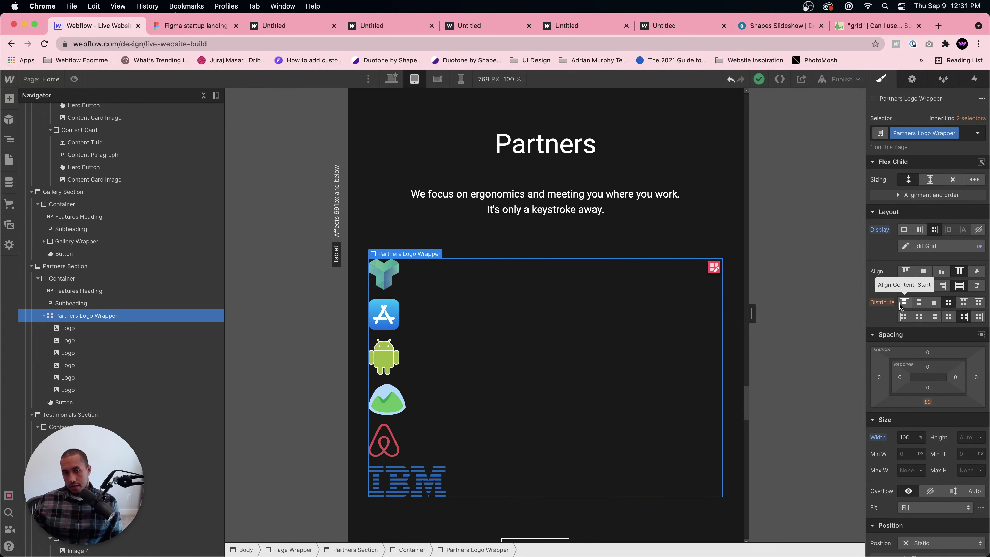
click(919, 230)
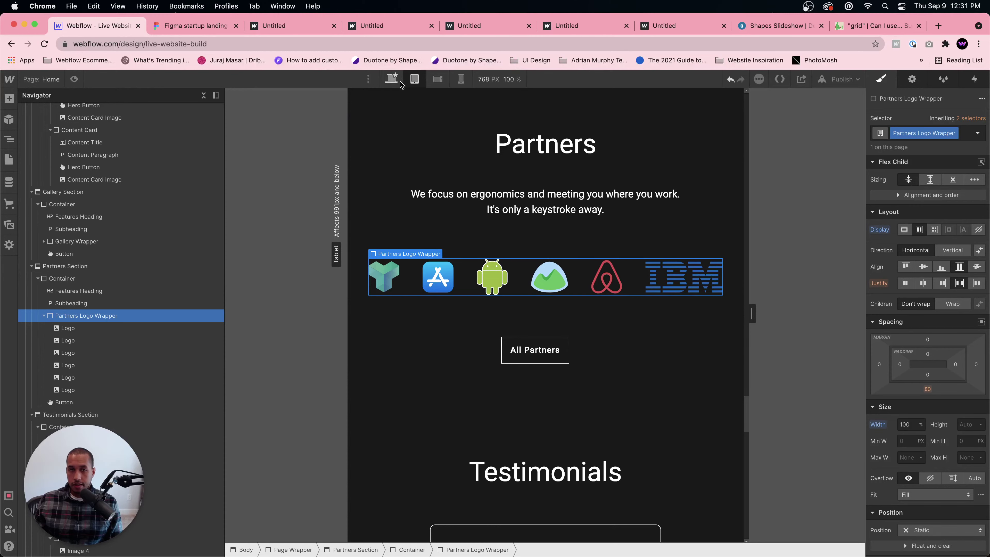
click(391, 79)
click(415, 79)
- At the mobile landscape breakpoint, make the Partners Logo Wrapper a two-column grid with its items justified to the center
click(438, 79)
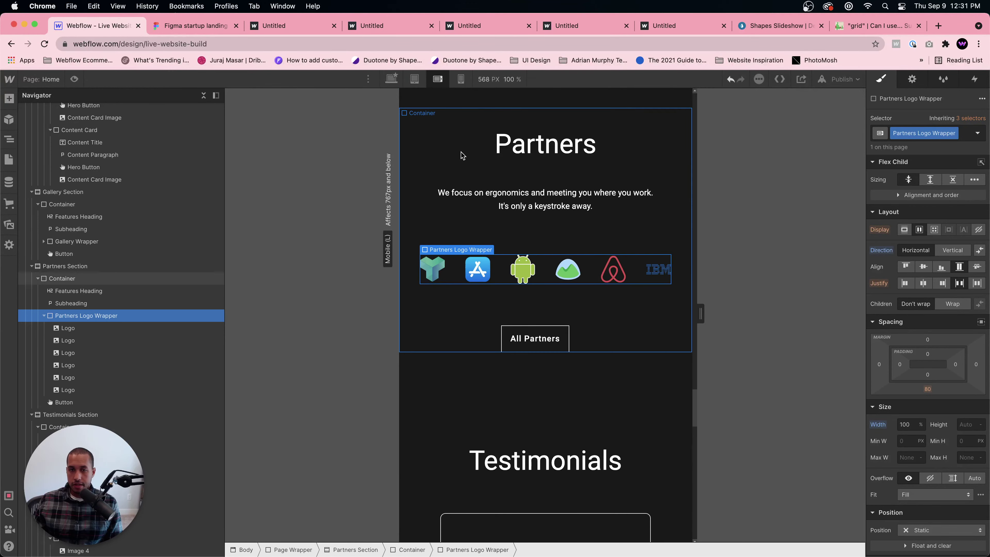
click(934, 230)
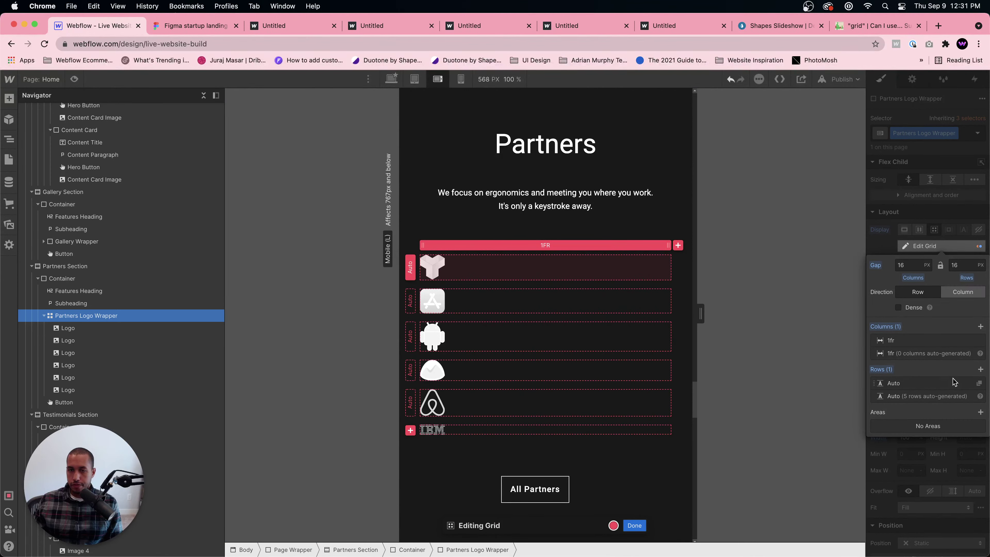
click(979, 327)
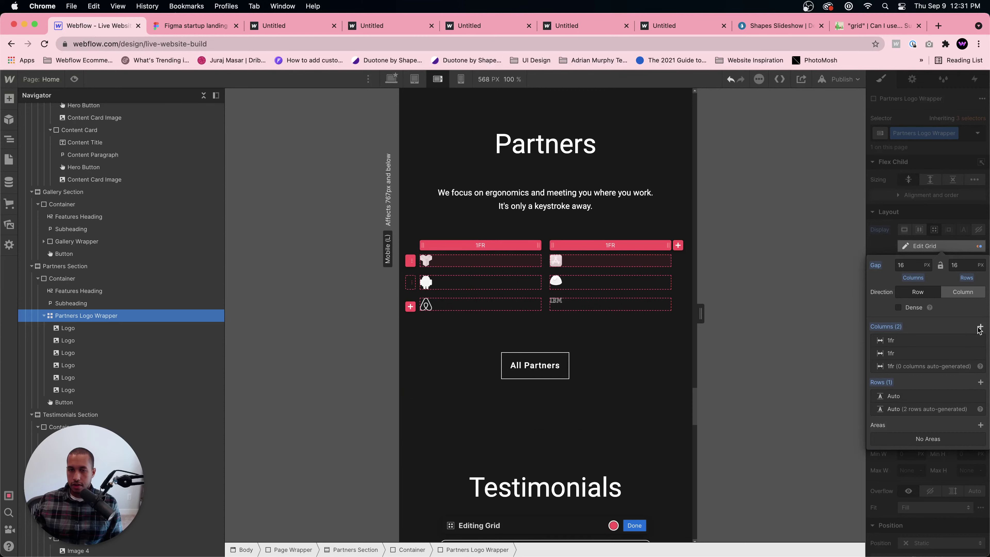
click(927, 213)
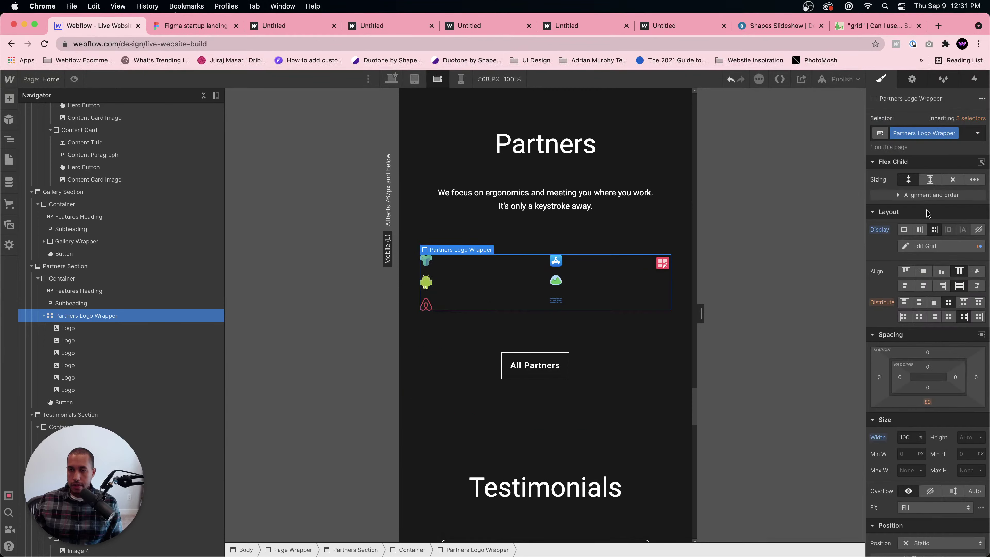
click(924, 285)
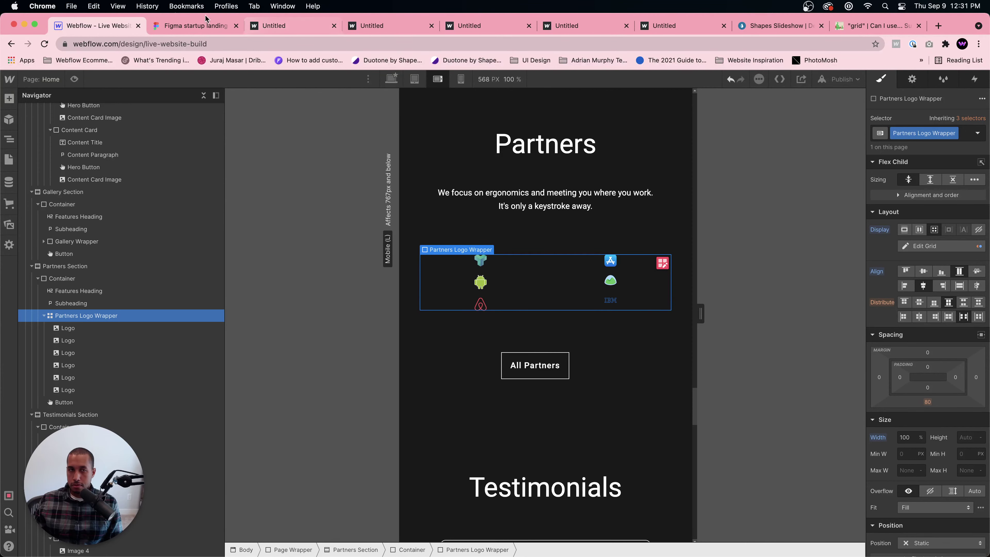
- Set the Partners Logo Wrapper grid's column gap to 0 px
click(199, 28)
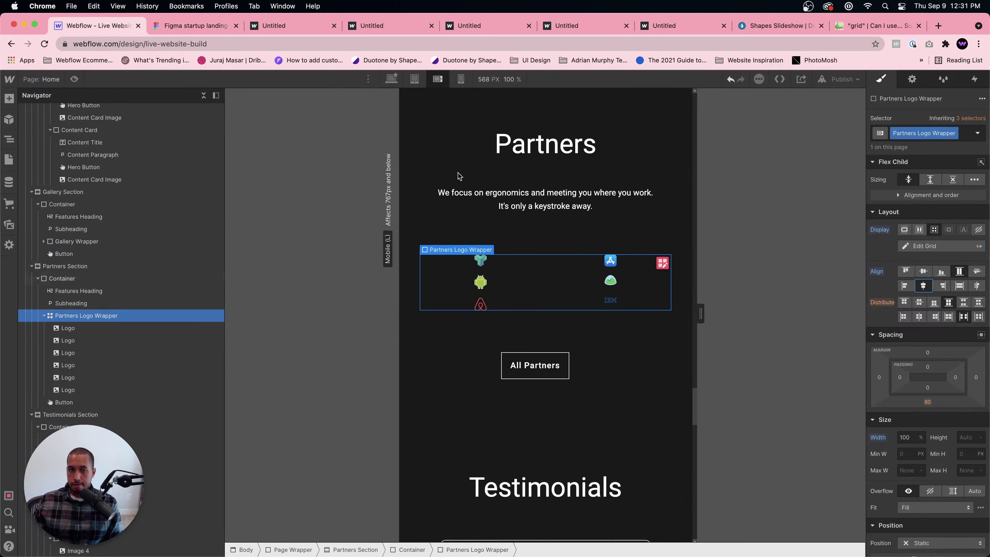
click(108, 28)
click(661, 263)
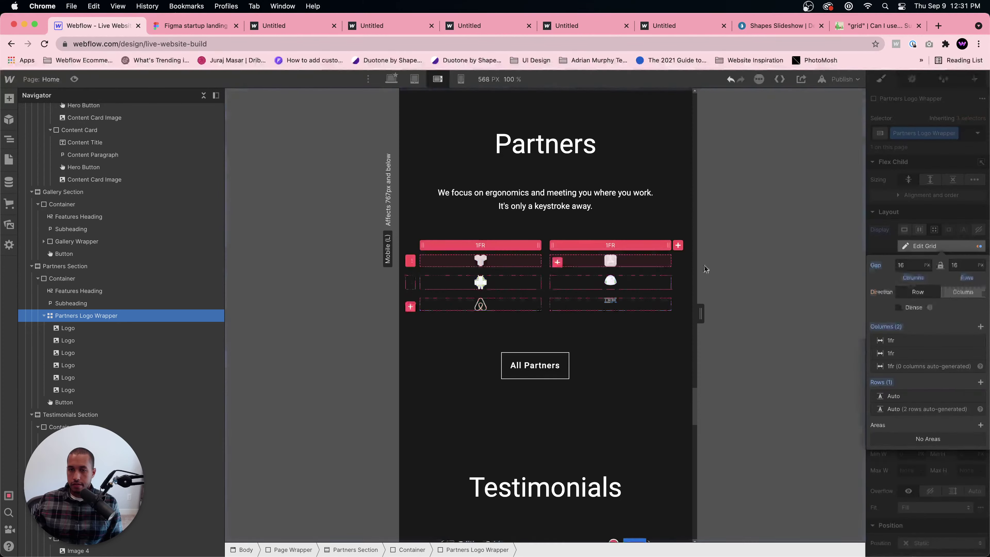
click(915, 265)
text(0)
- Try a row gap of 0 px on the partners grid, undo it and leave grid editing
click(966, 264)
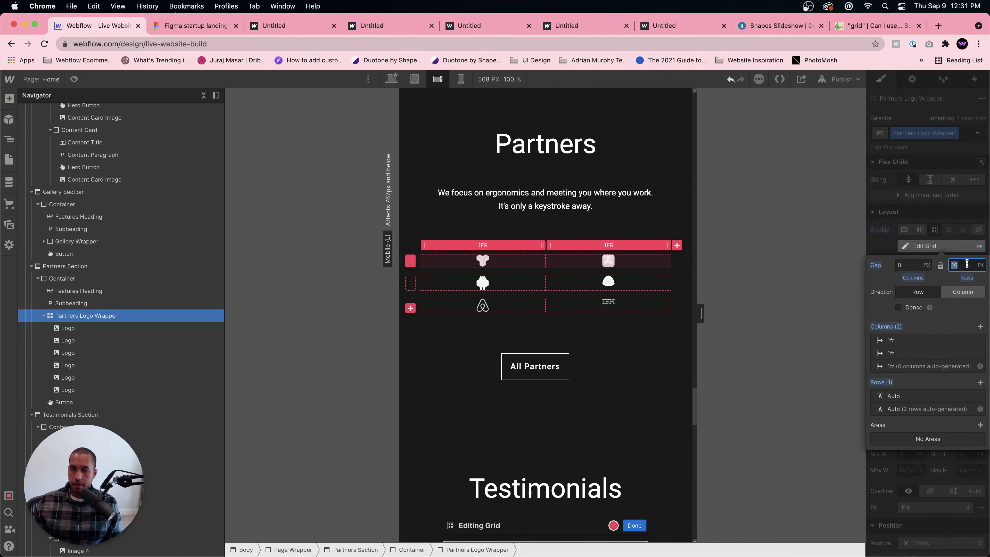
text(0)
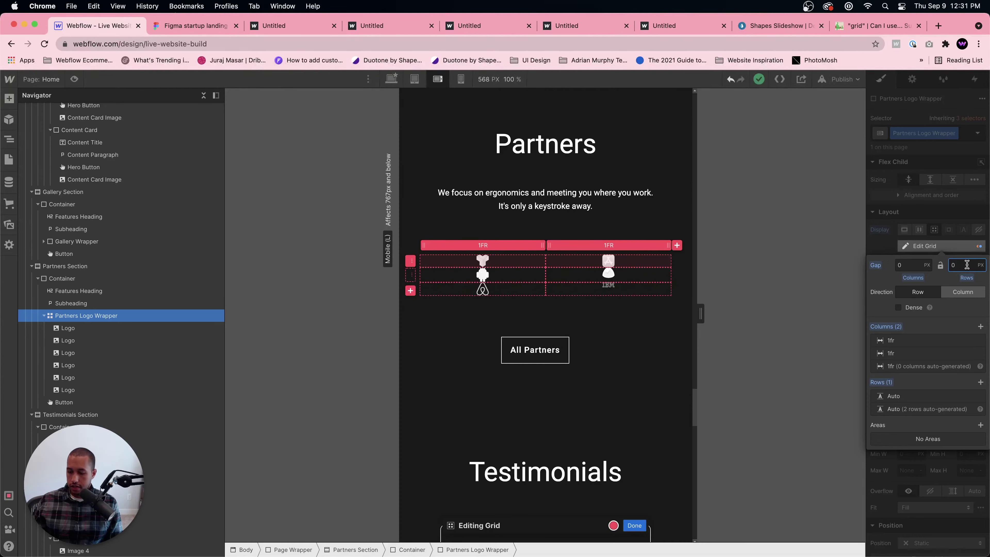
key(super+z)
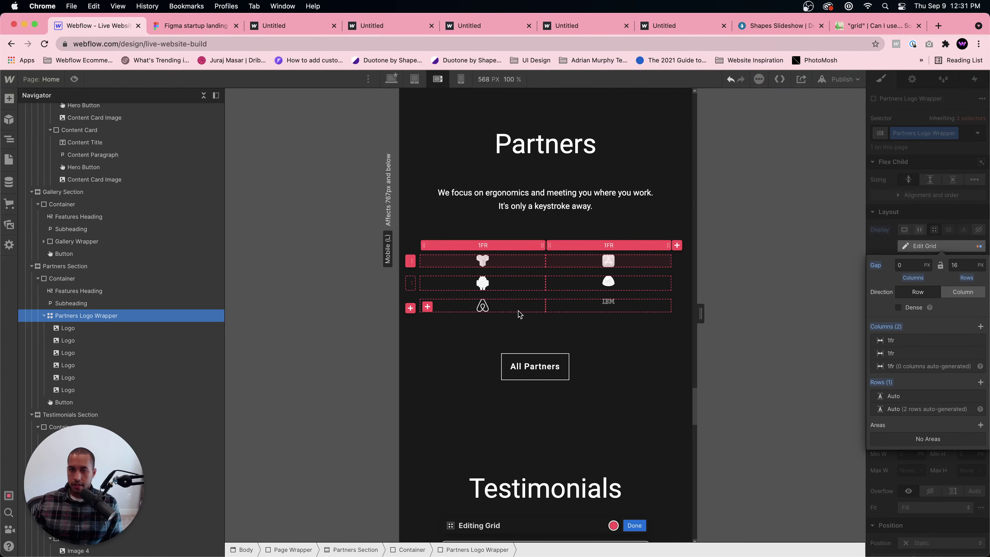
click(893, 214)
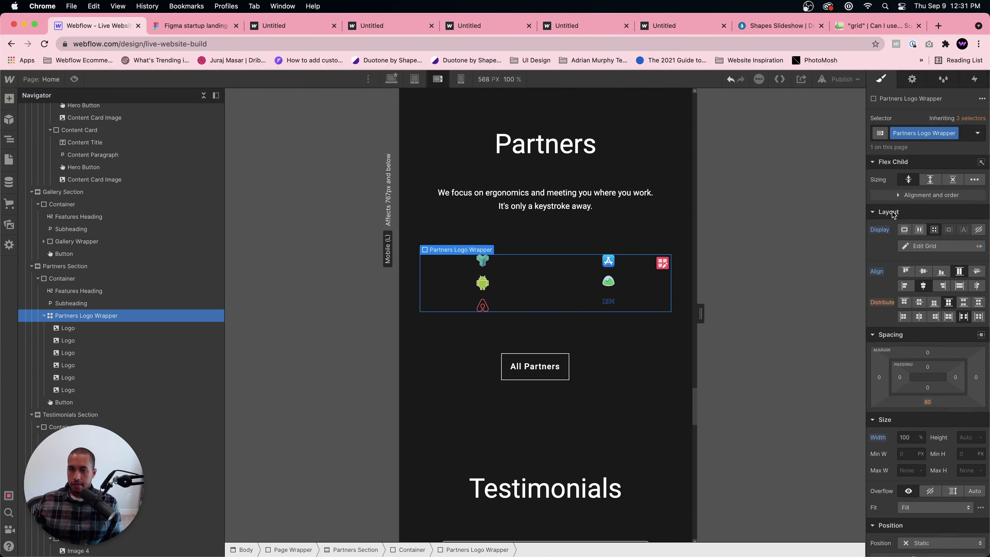
- Try justifying the teal cube logo to the end of its grid cell, then reset its justification
click(482, 260)
click(630, 264)
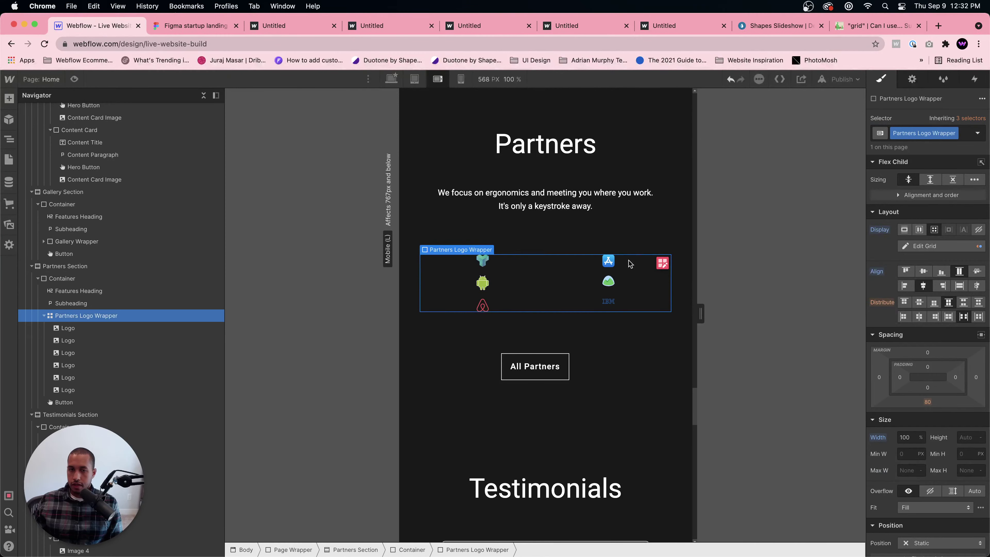
click(483, 260)
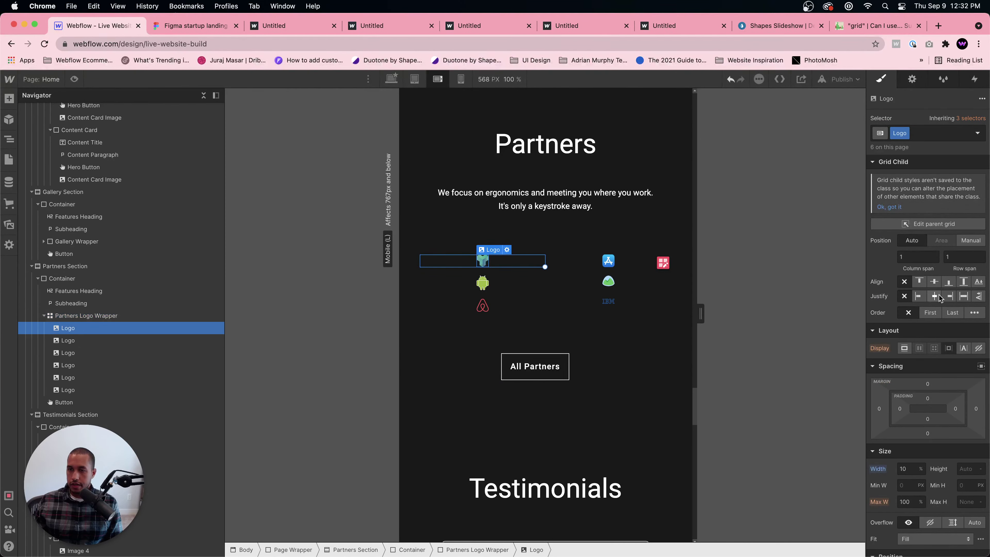
click(947, 297)
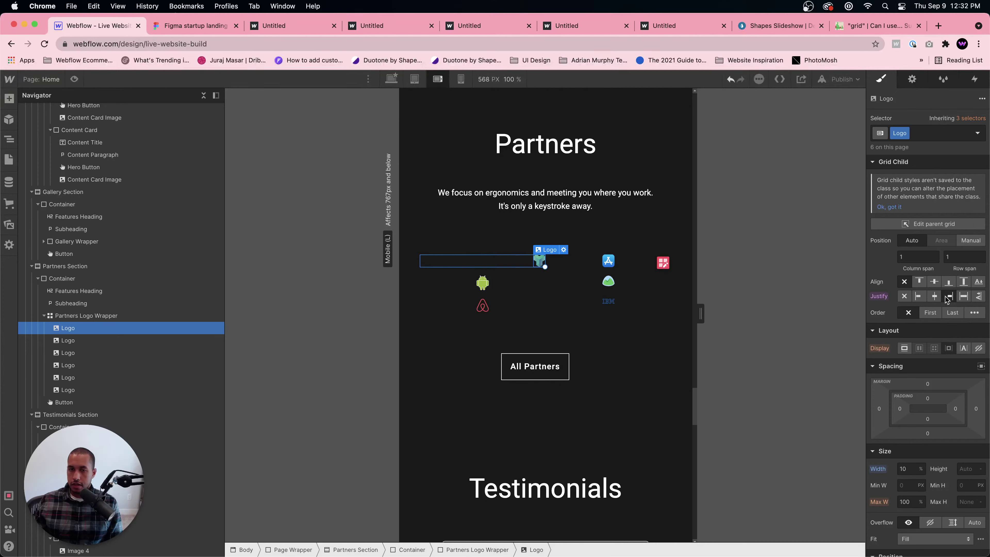
click(904, 296)
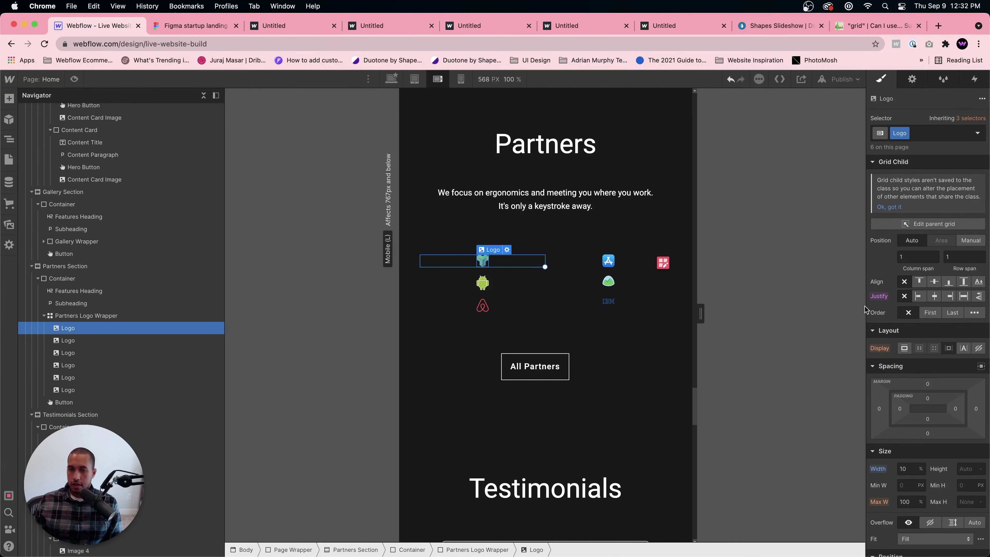
- Try partner logo widths of 50% and 40% at the mobile landscape breakpoint, then set the width to 30%
click(910, 472)
text(50)
key(Return)
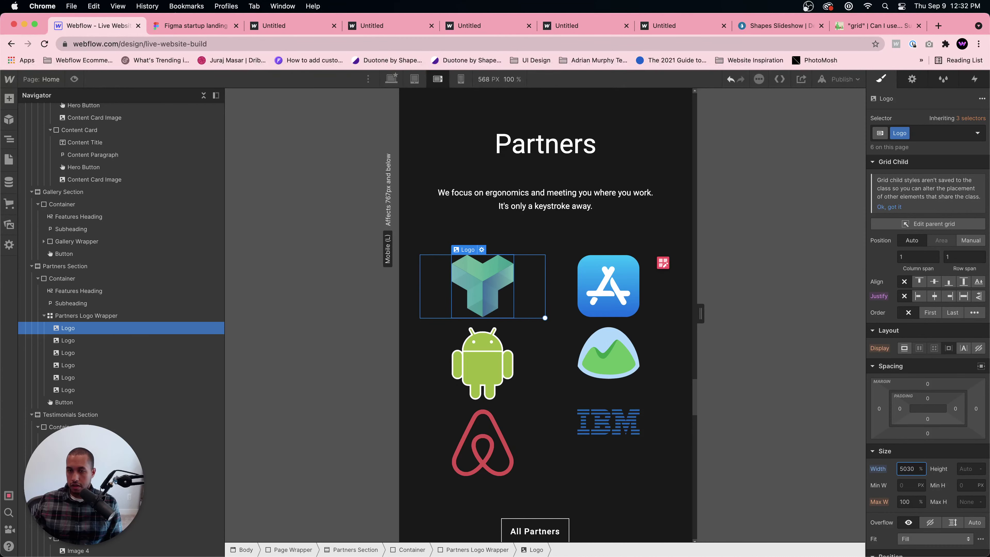
key(BackSpace)
key(BackSpace)
key(BackSpace)
key(BackSpace)
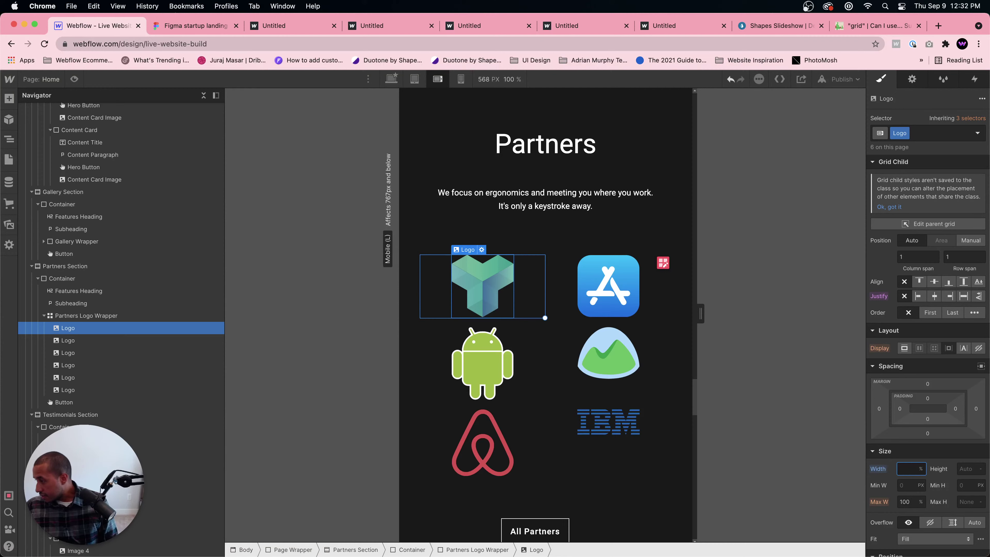
text(40)
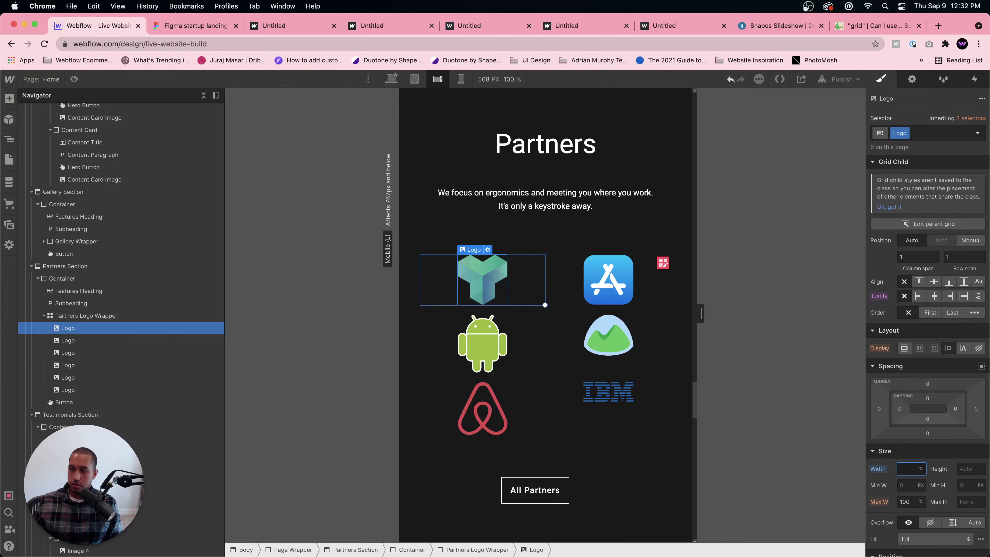
key(BackSpace)
text(30)
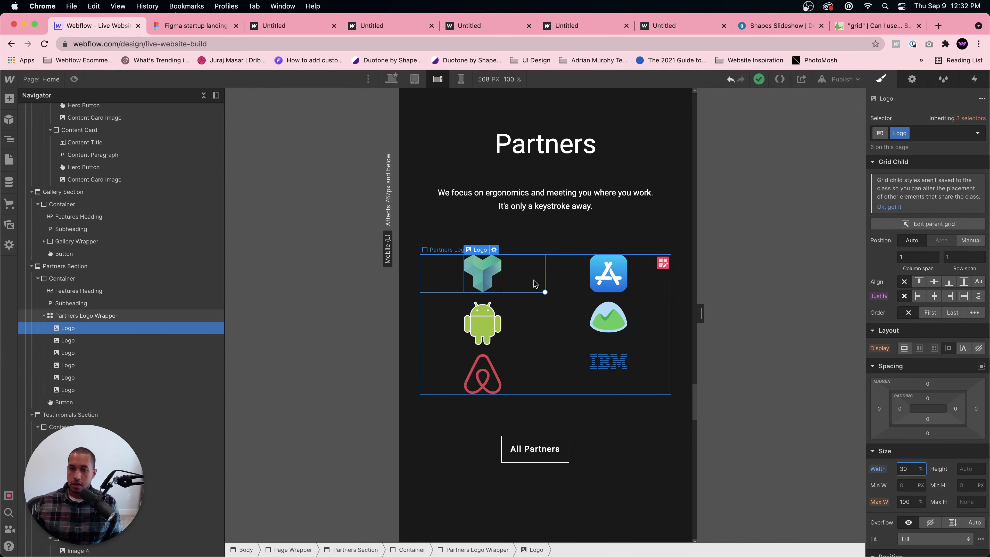
click(523, 319)
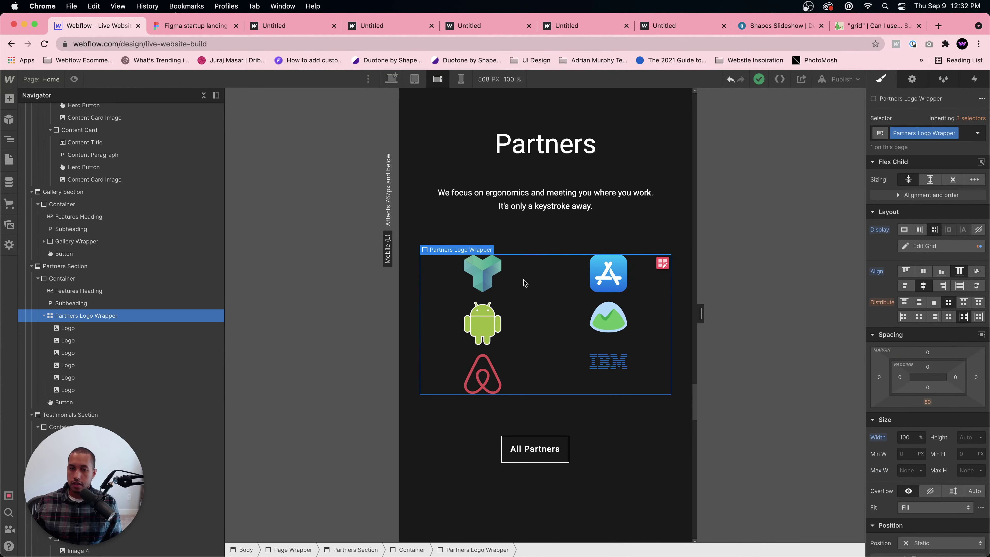
click(659, 265)
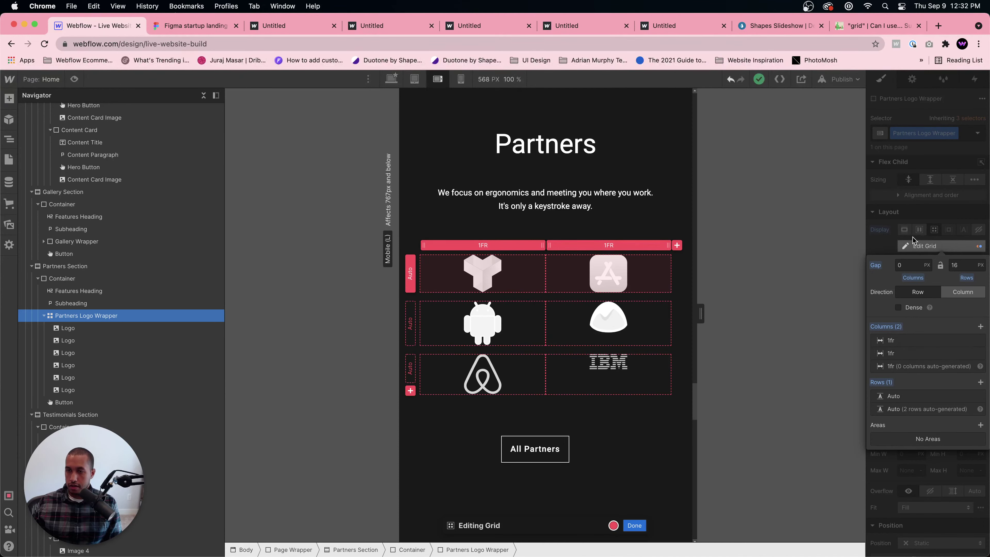
click(910, 244)
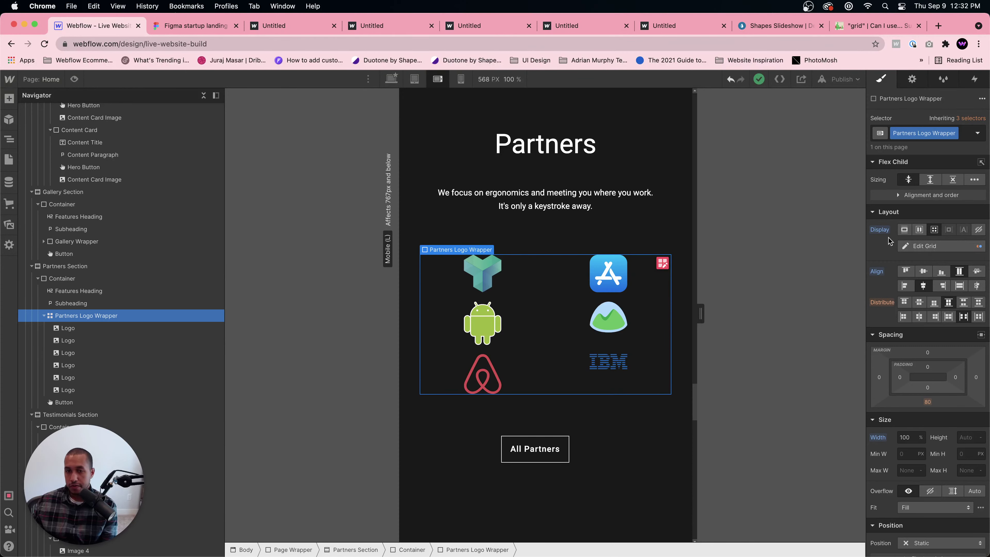
click(482, 277)
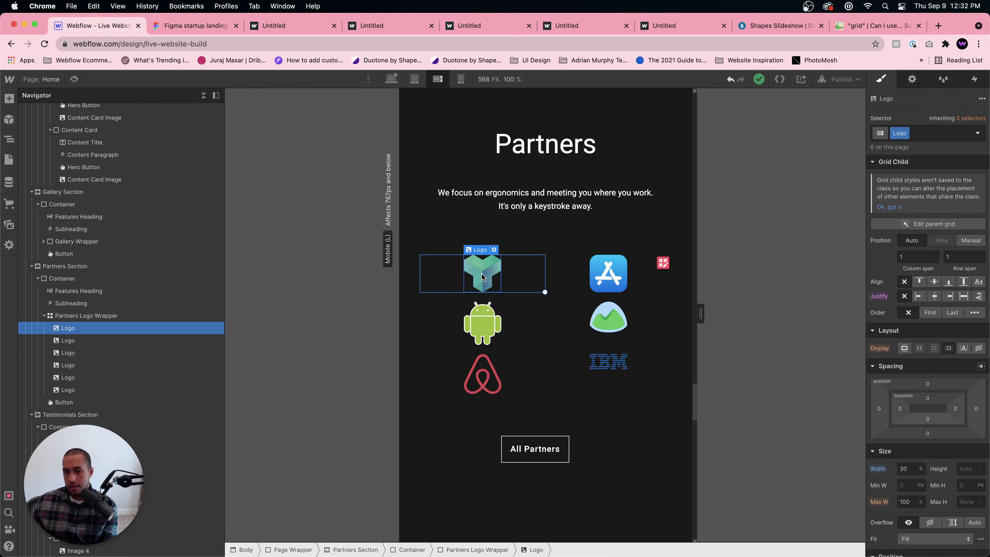
click(511, 280)
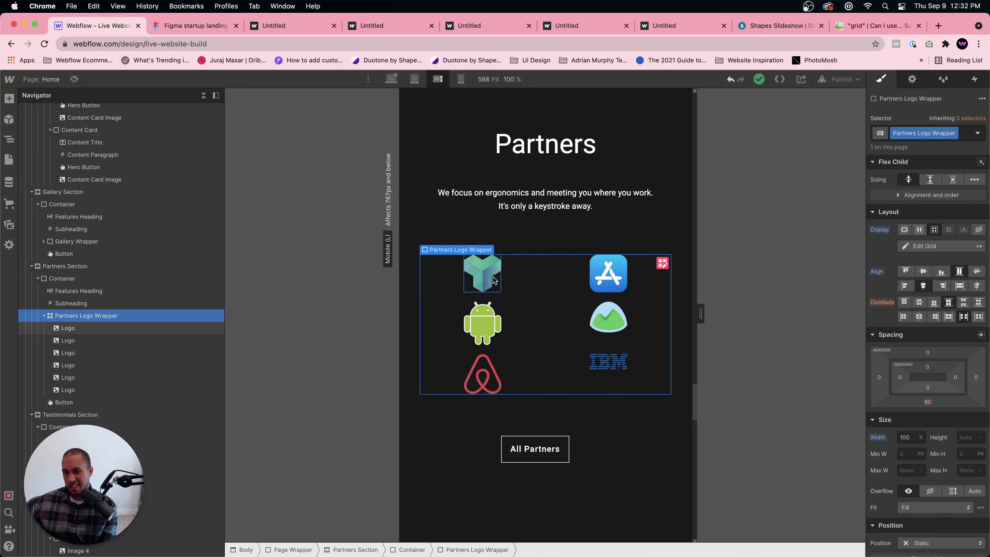
- Set the row gap of the Partners Logo Wrapper grid to 24 px and leave grid editing
click(662, 264)
click(961, 265)
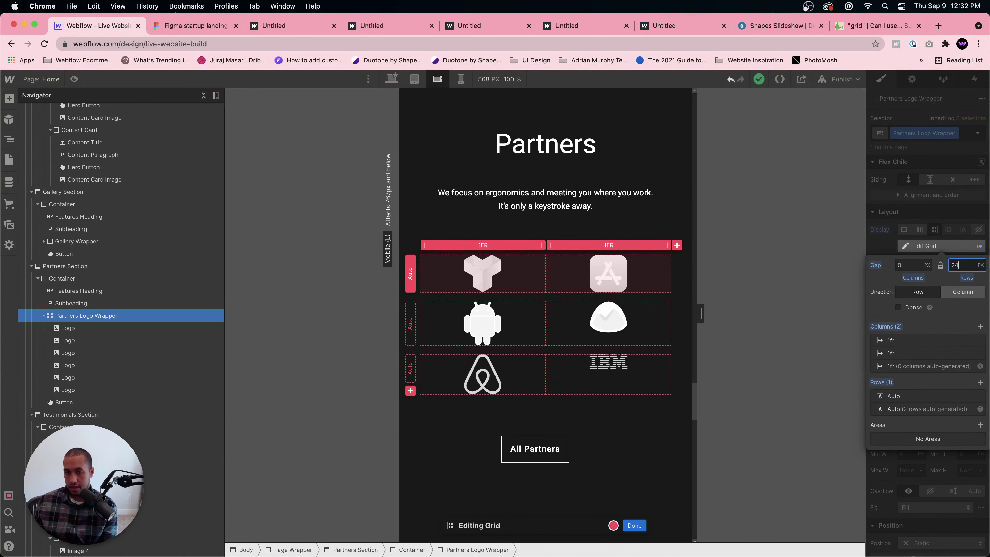
key(Escape)
- Try stretch and end horizontal alignment on the partners grid, restore centre, and centre its items vertically
click(959, 287)
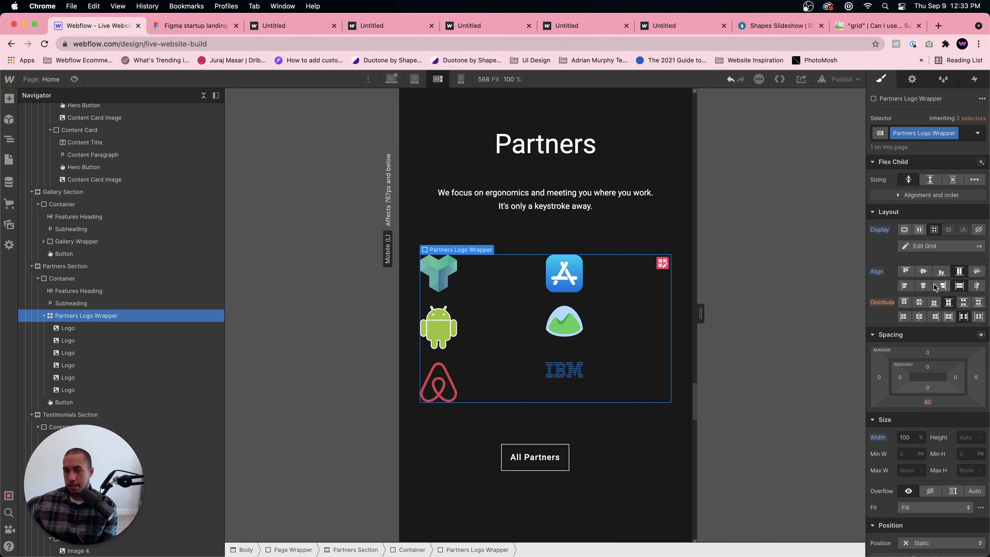
click(923, 286)
click(940, 286)
click(923, 287)
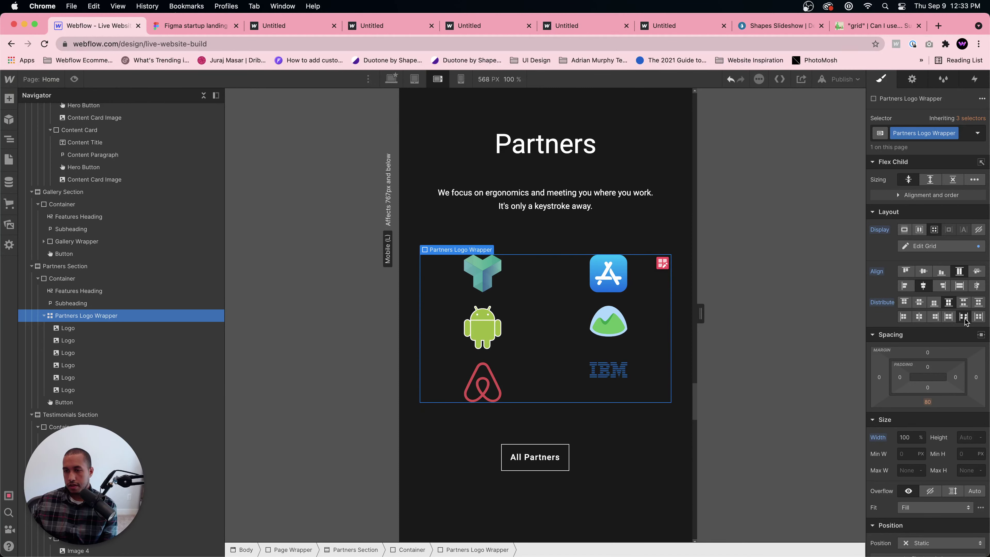
click(927, 285)
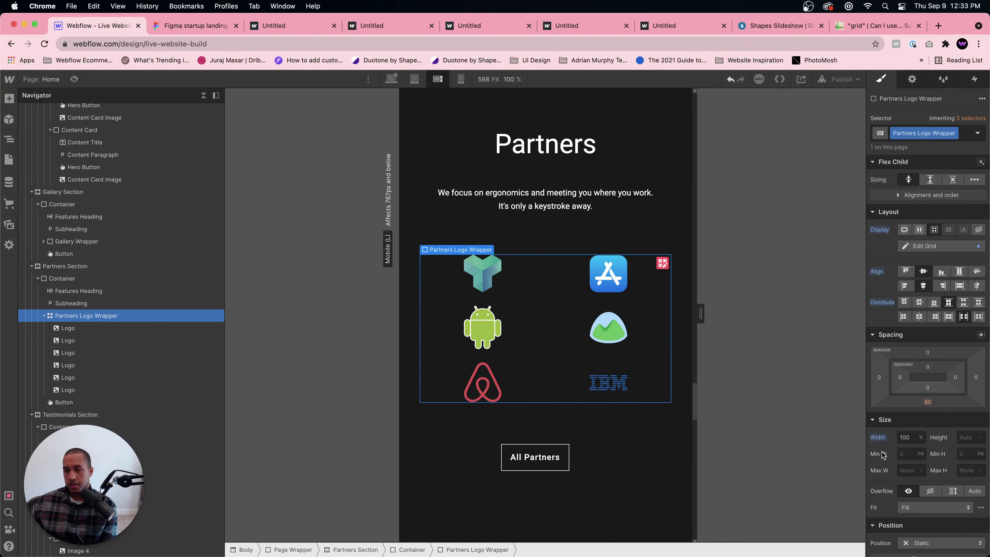
- Try widths of 80% and 60% on the Partners Logo Wrapper
click(906, 438)
text(80)
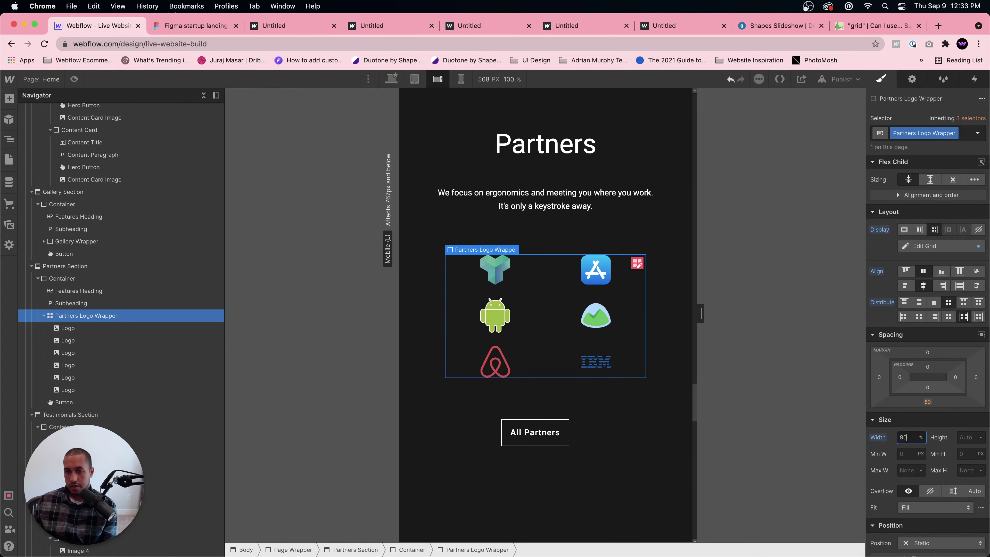
key(BackSpace)
key(BackSpace)
text(60)
- Set the width of the partner logos to 50% at the mobile landscape breakpoint
click(479, 270)
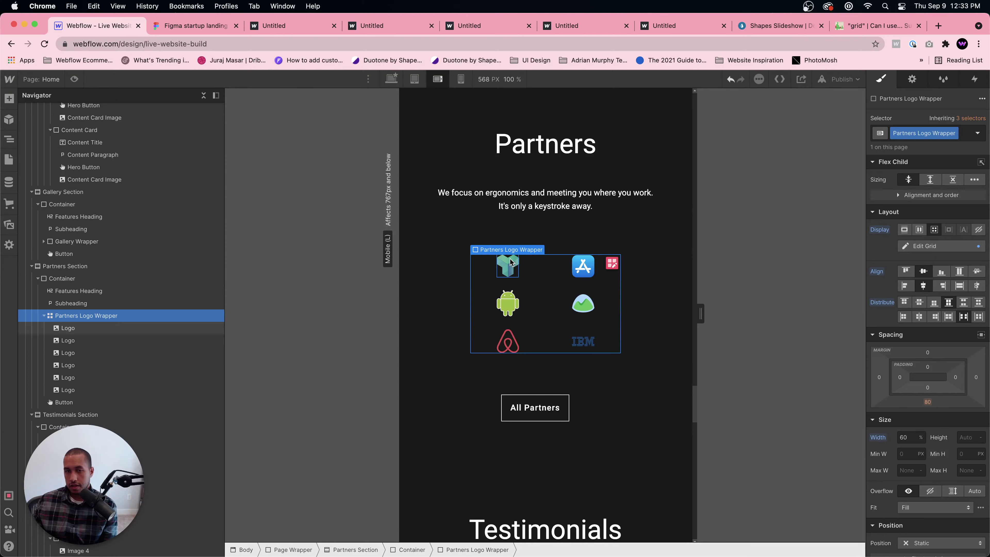
click(910, 472)
text(50)
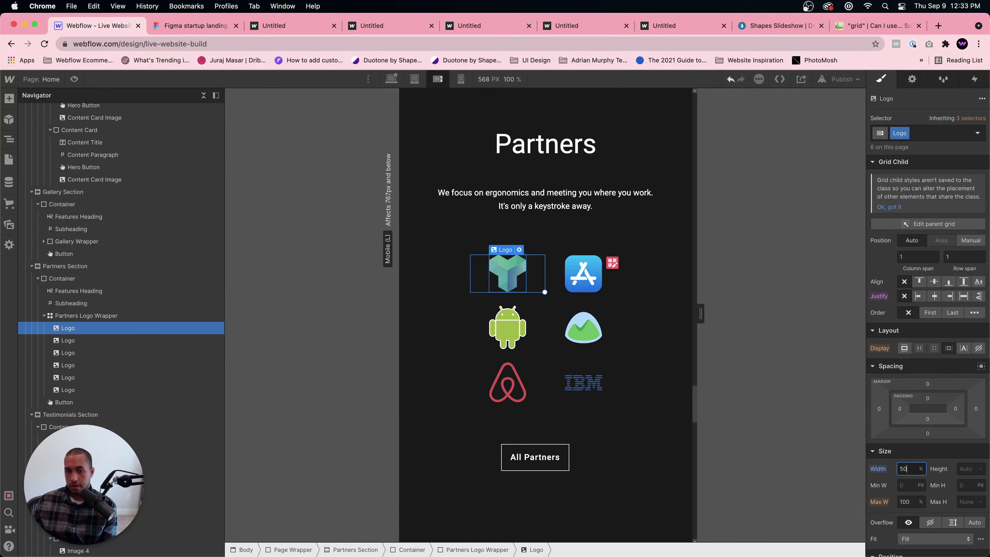
- Set the Partners Logo Wrapper's width to 70% at the mobile landscape breakpoint
click(559, 318)
click(910, 437)
text(70)
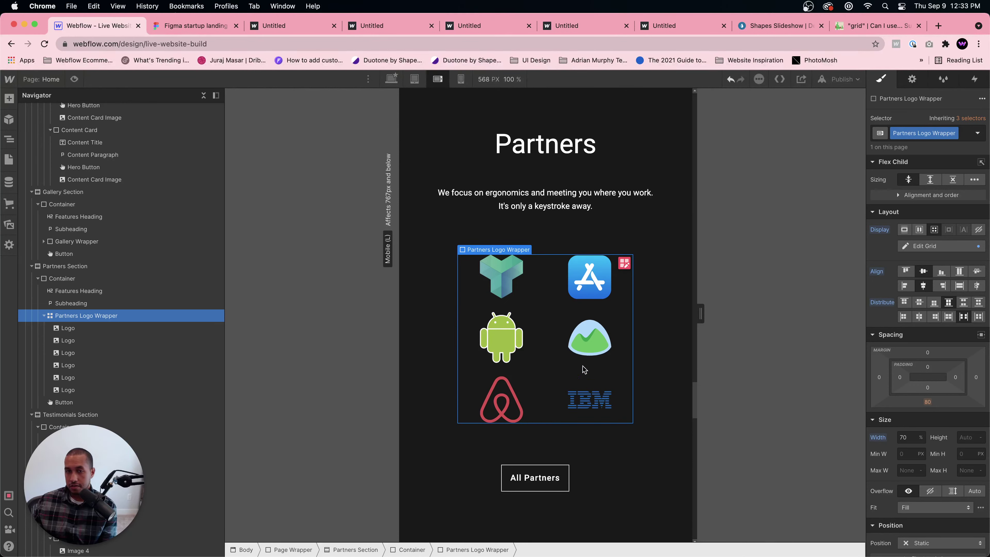
- Compare the Partners section's logo layout across the tablet, mobile landscape and mobile portrait breakpoints
click(414, 79)
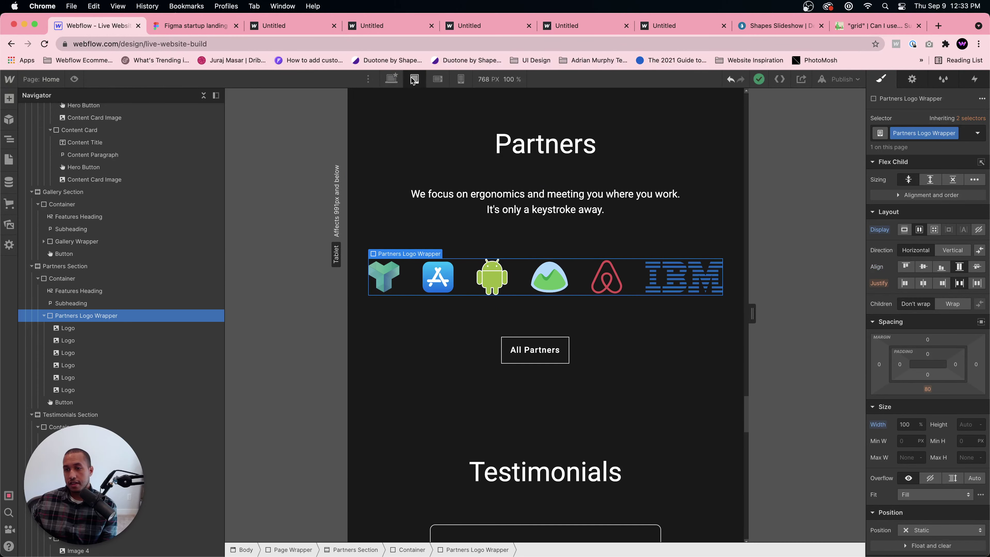
click(438, 79)
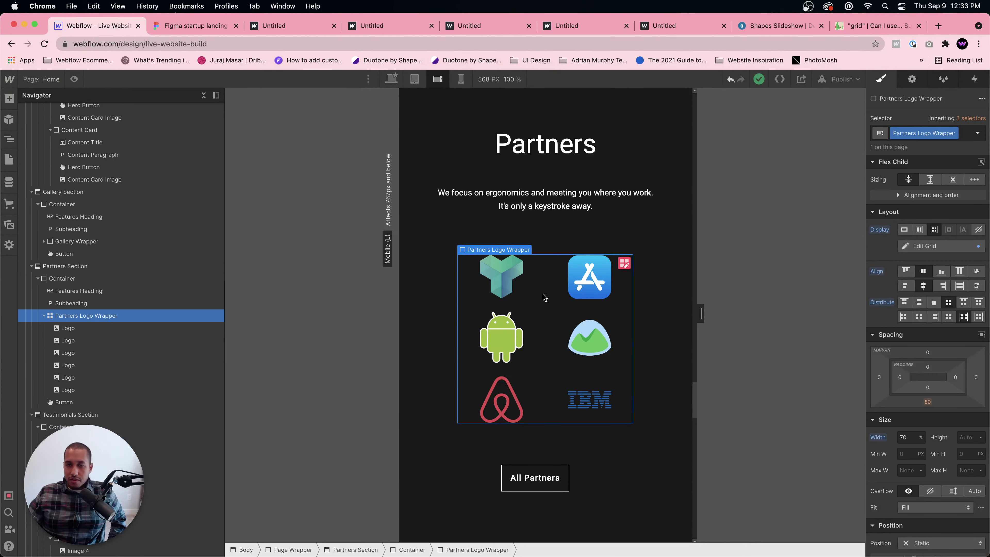
click(520, 286)
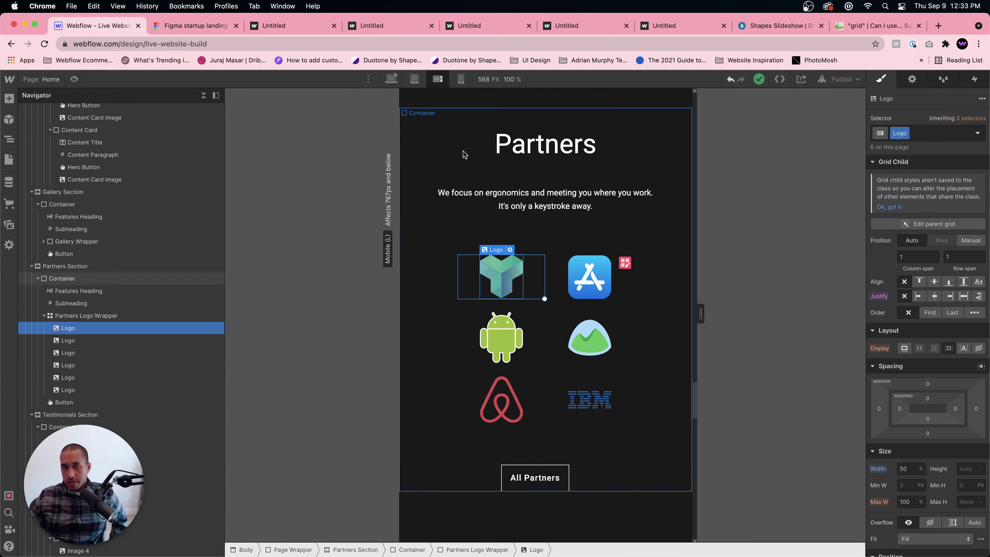
click(460, 82)
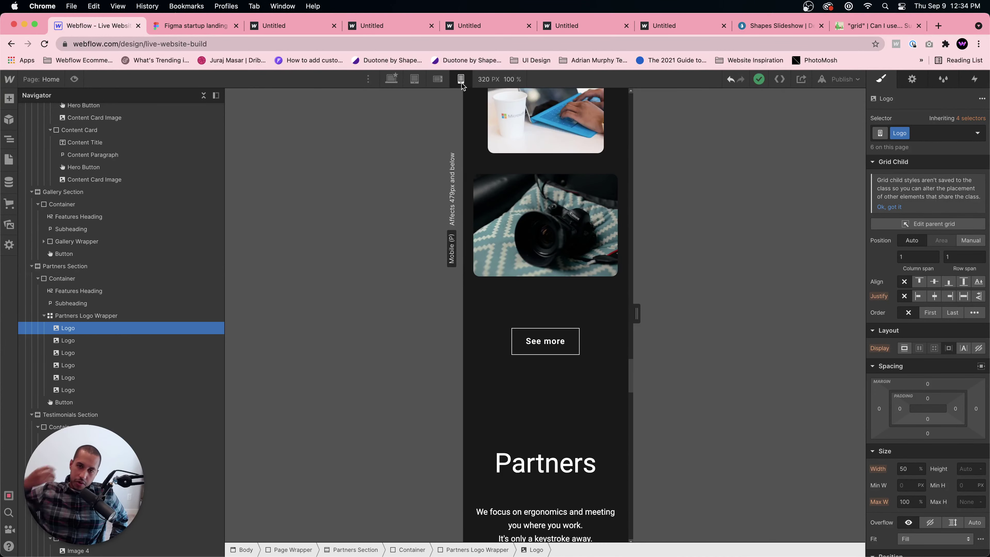
scroll(535, 312, down, 5)
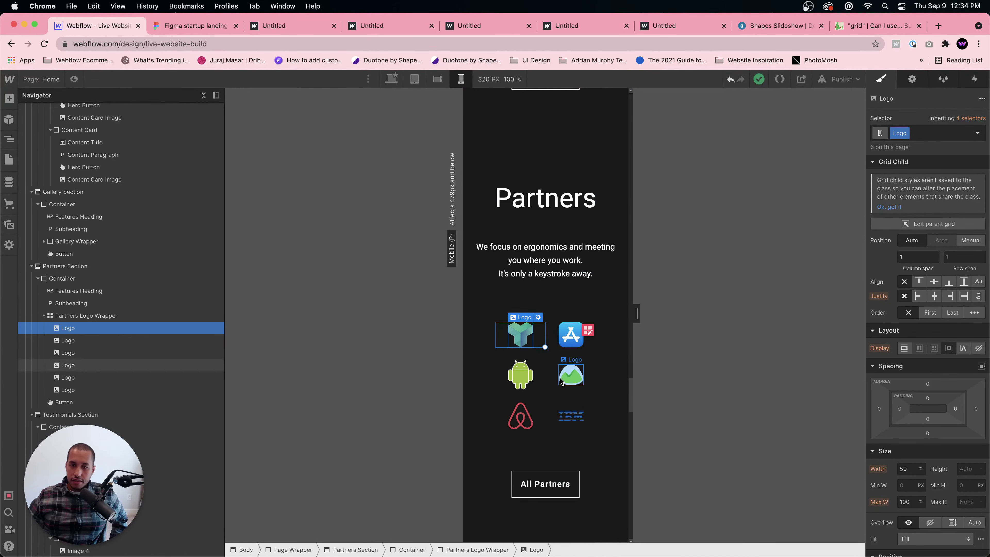
click(546, 347)
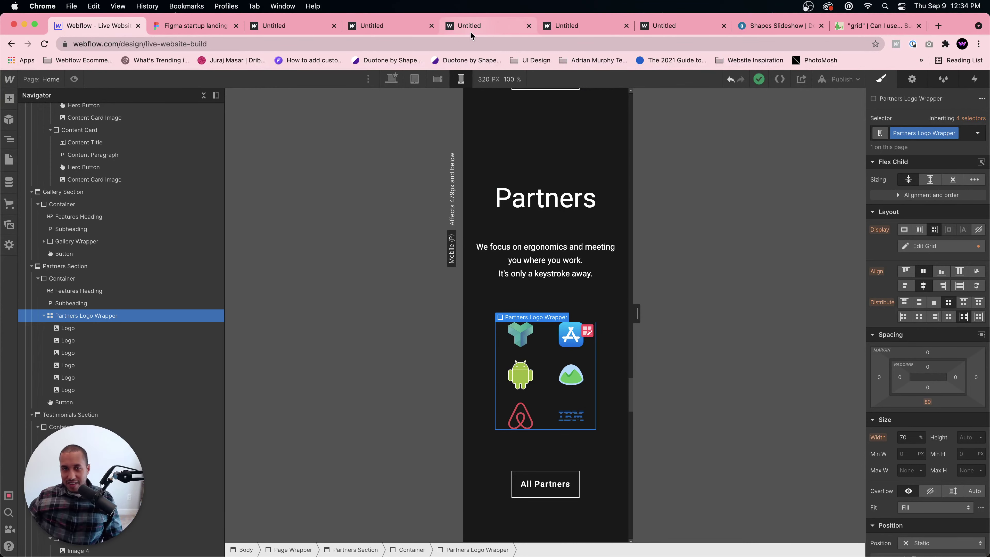
click(437, 79)
scroll(604, 369, up, 7)
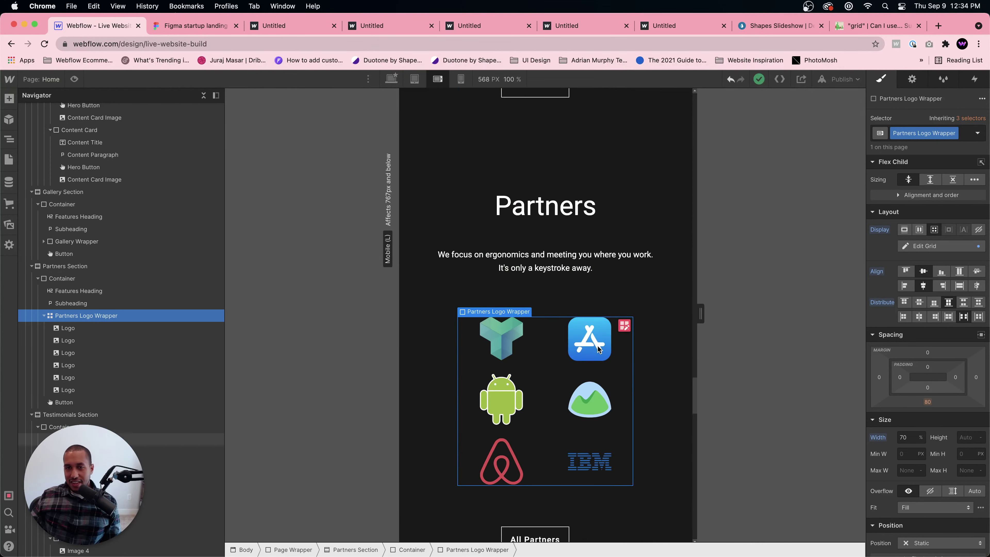
click(599, 347)
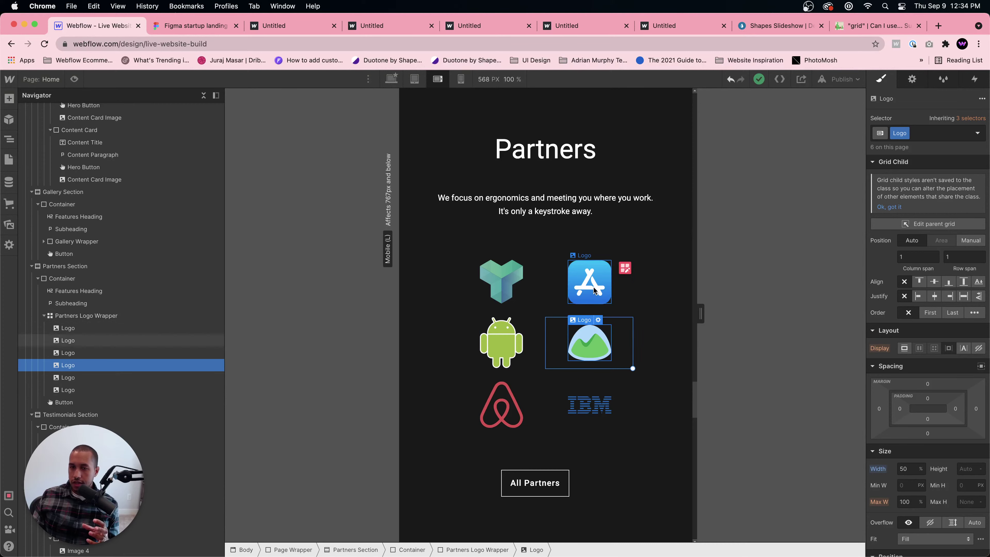
click(590, 414)
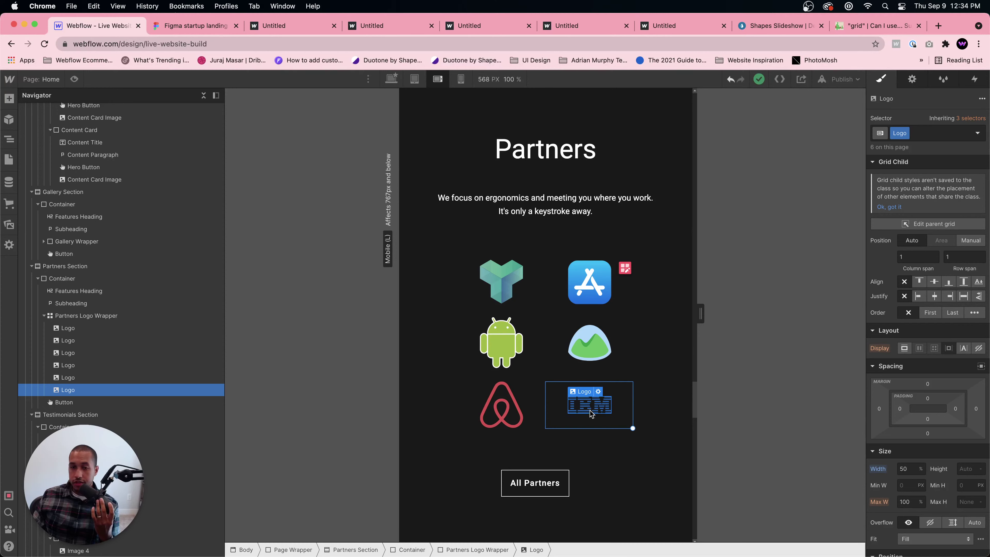
- Set the right margin of the All Partners button to 0 at the mobile landscape breakpoint
click(561, 484)
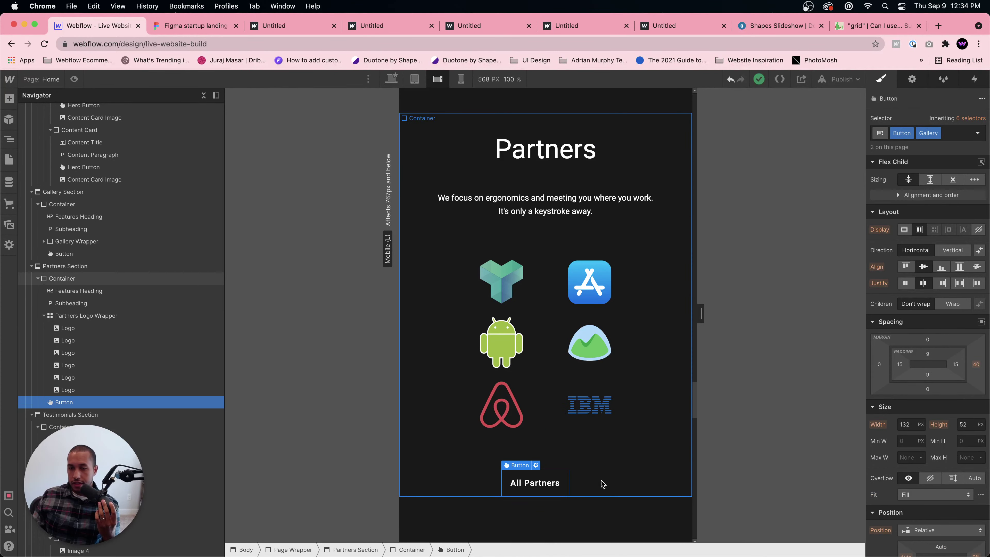
click(976, 363)
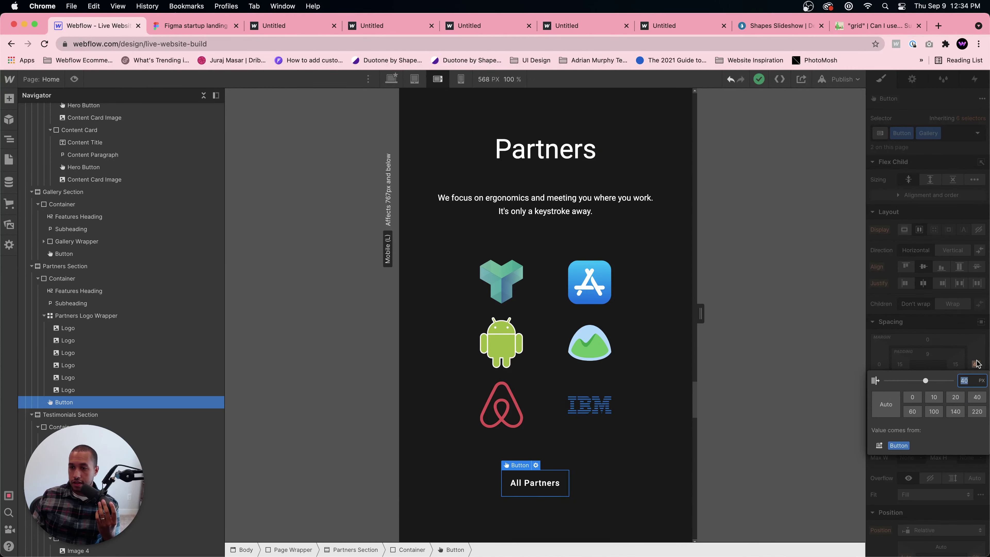
text(0)
key(Return)
scroll(663, 374, down, 10)
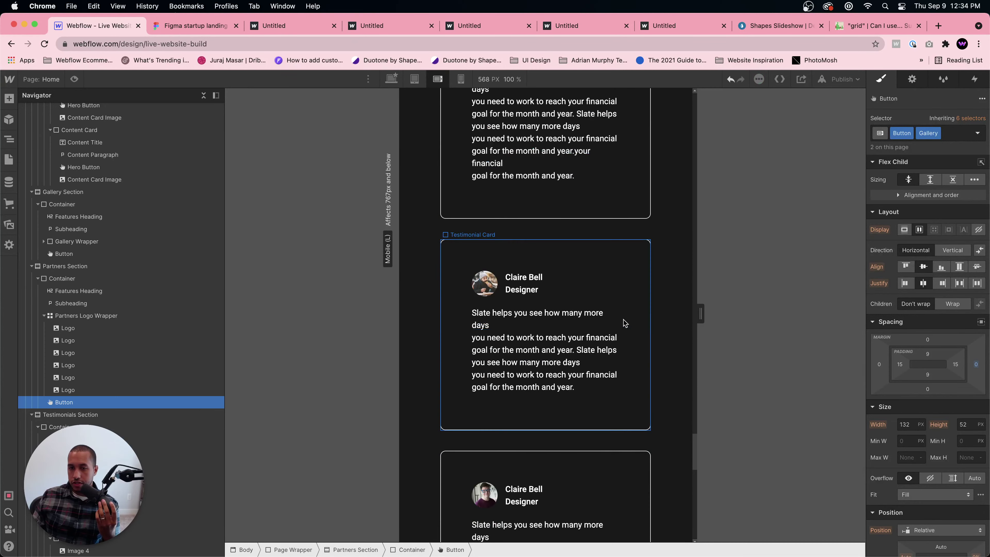
scroll(624, 320, up, 10)
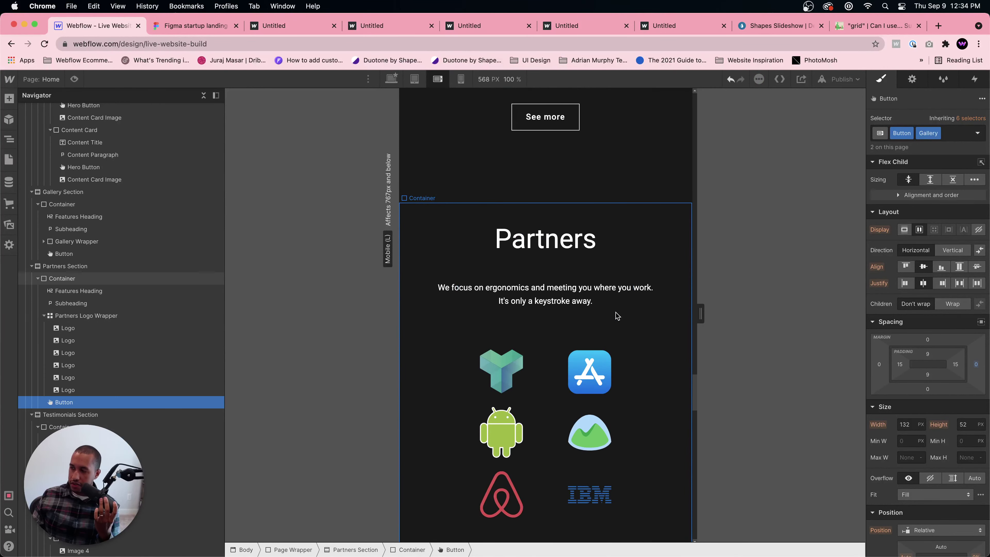
- Check the partner logos at mobile portrait and landscape against the mobile Partners layout in the Figma design
click(567, 375)
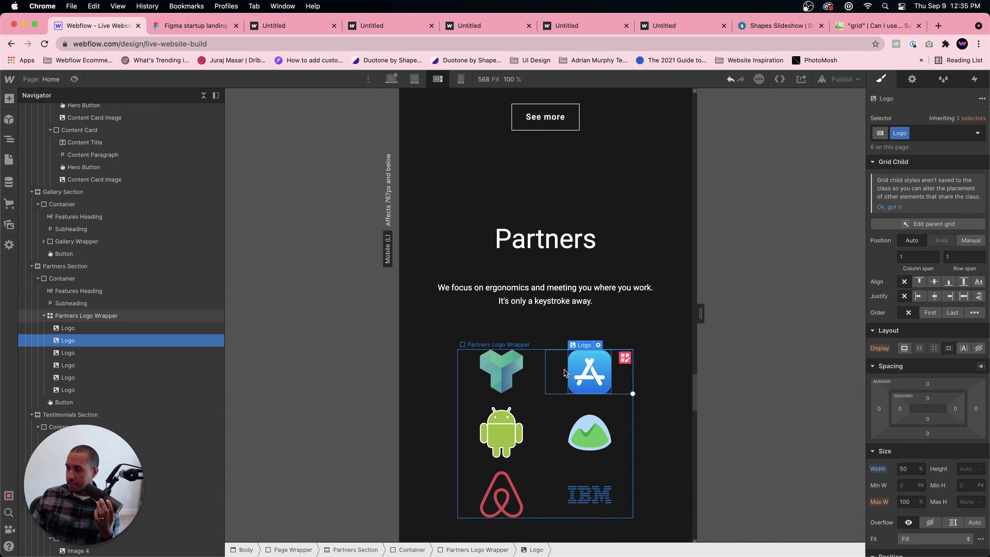
click(564, 373)
key(Down)
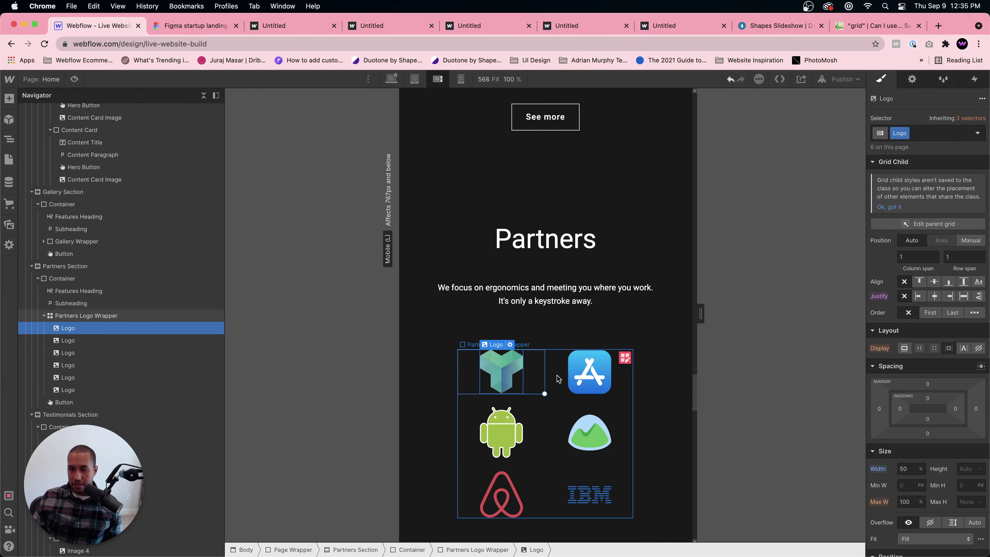
key(shift+4)
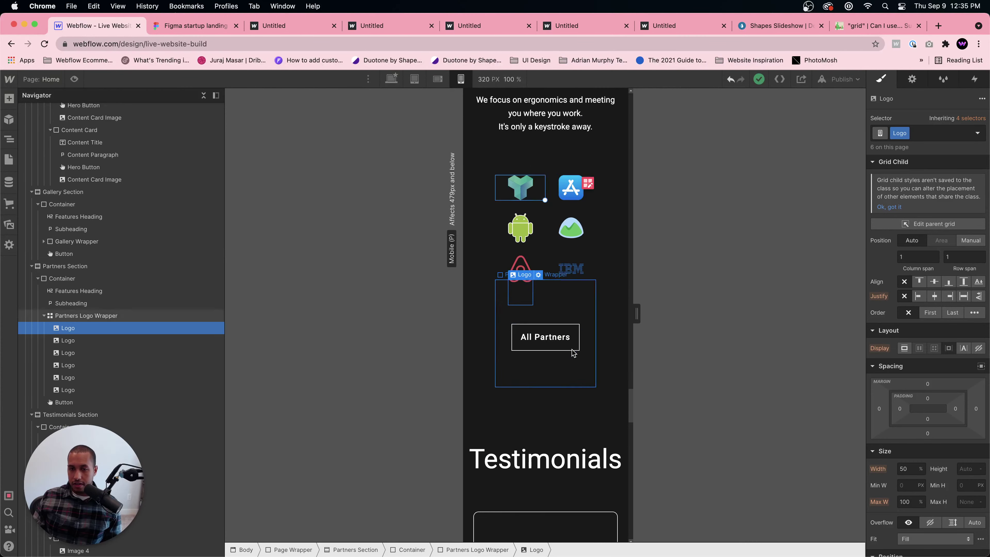
click(599, 223)
click(210, 28)
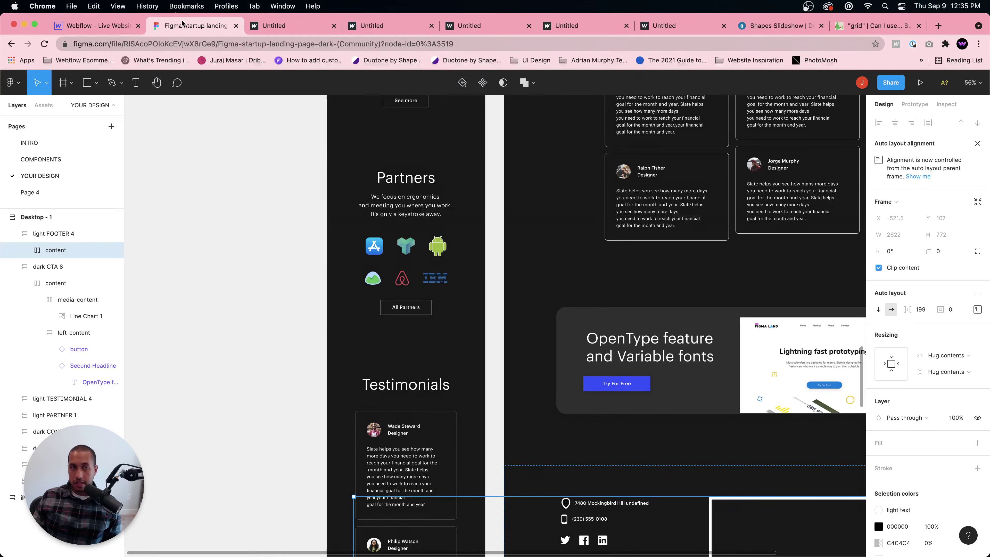
key(super+1)
click(438, 79)
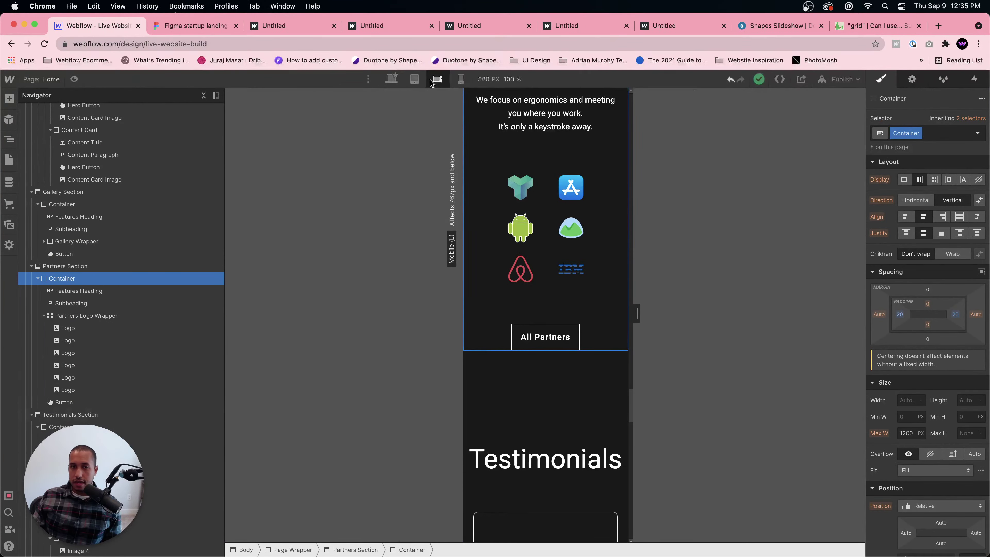
key(super+2)
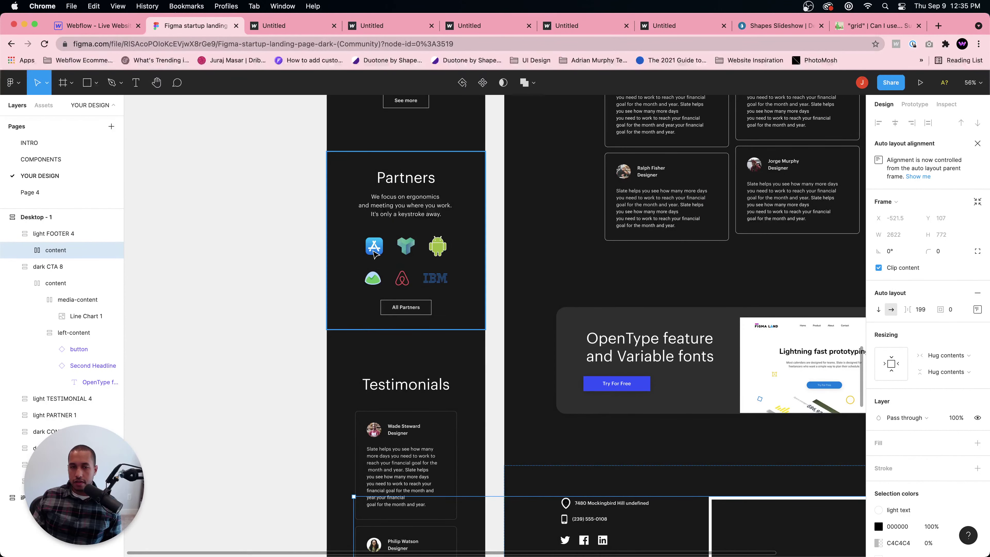
click(87, 28)
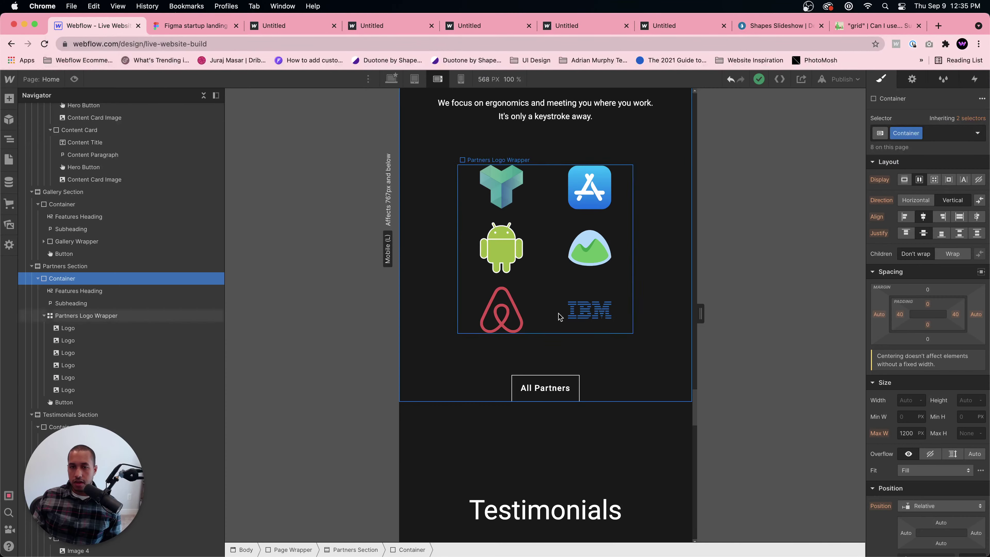
- Add a third 1fr column to the Partners Logo Wrapper grid at the mobile landscape breakpoint
click(549, 253)
click(626, 172)
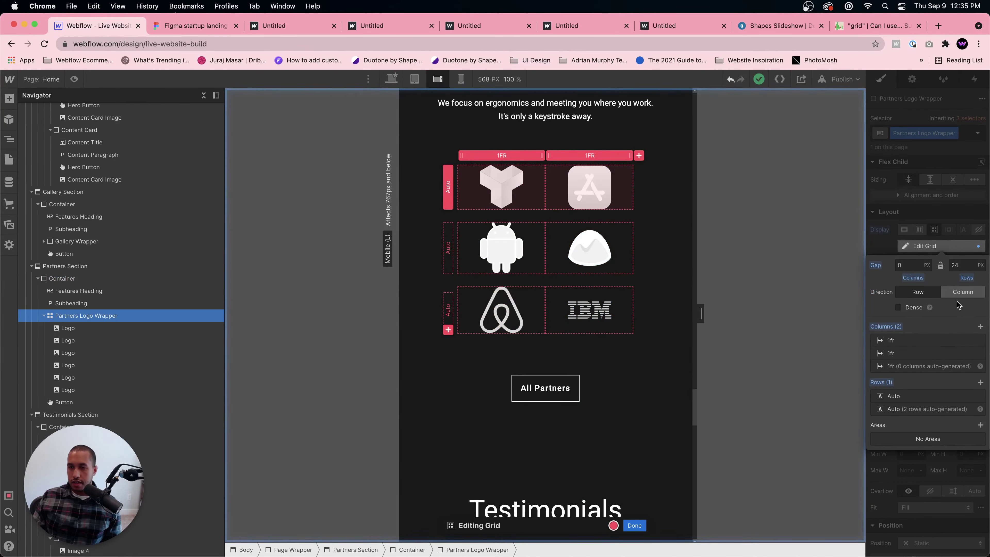
click(980, 326)
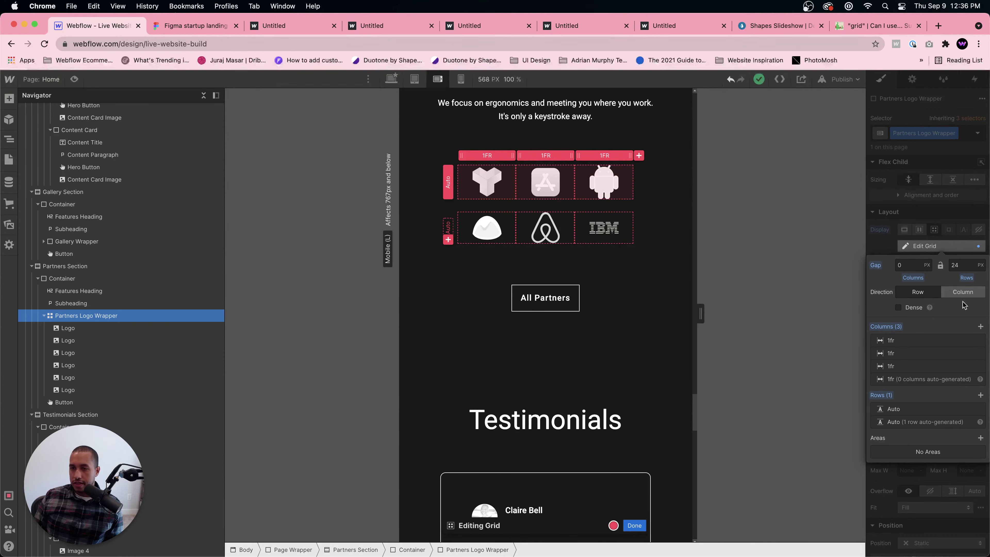
- Set the width of the partner Logo images to 70% at the mobile portrait breakpoint
click(932, 232)
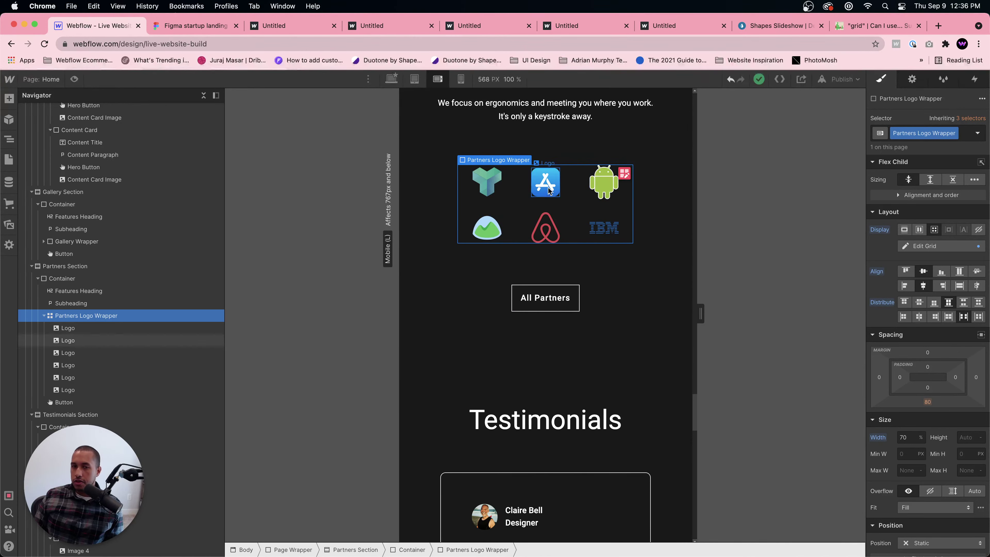
click(558, 229)
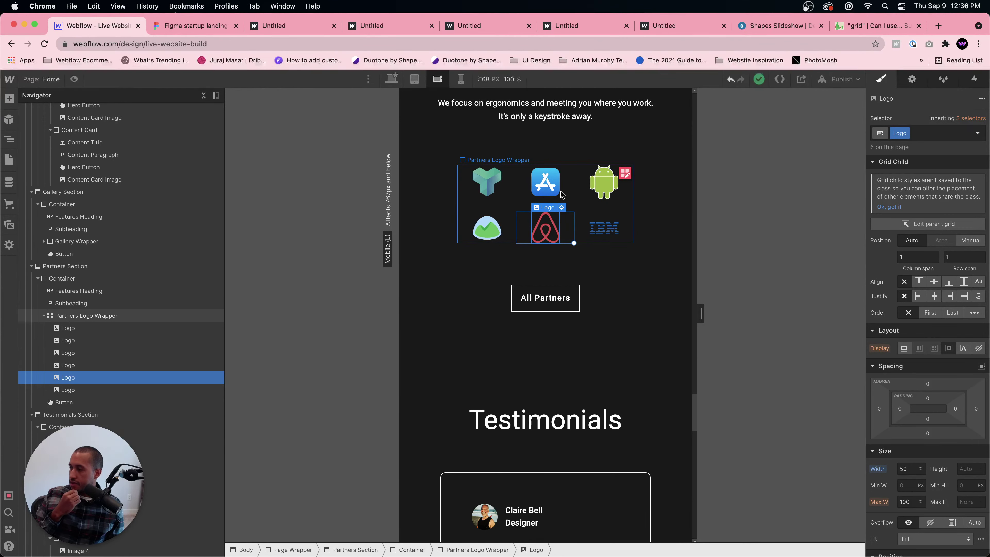
click(461, 79)
scroll(526, 270, down, 4)
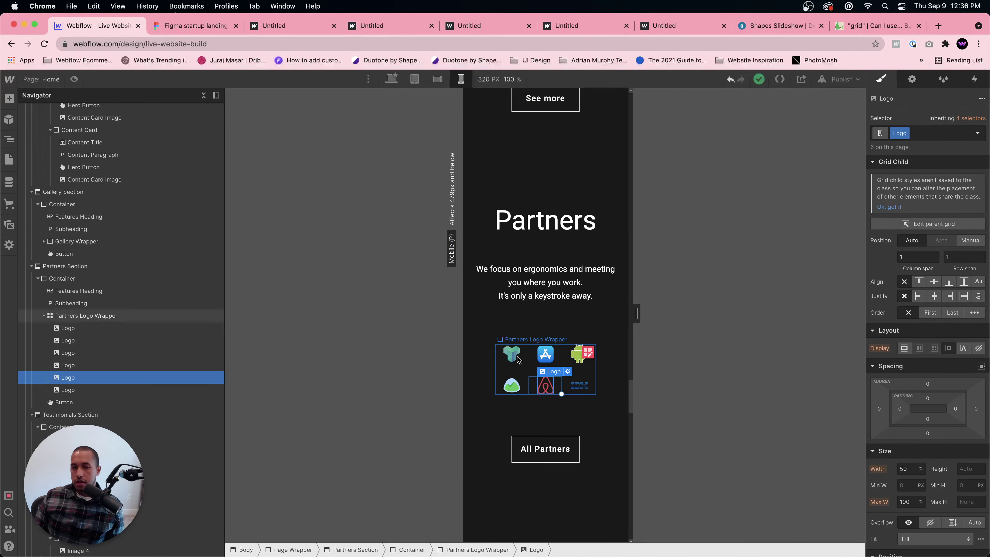
click(511, 353)
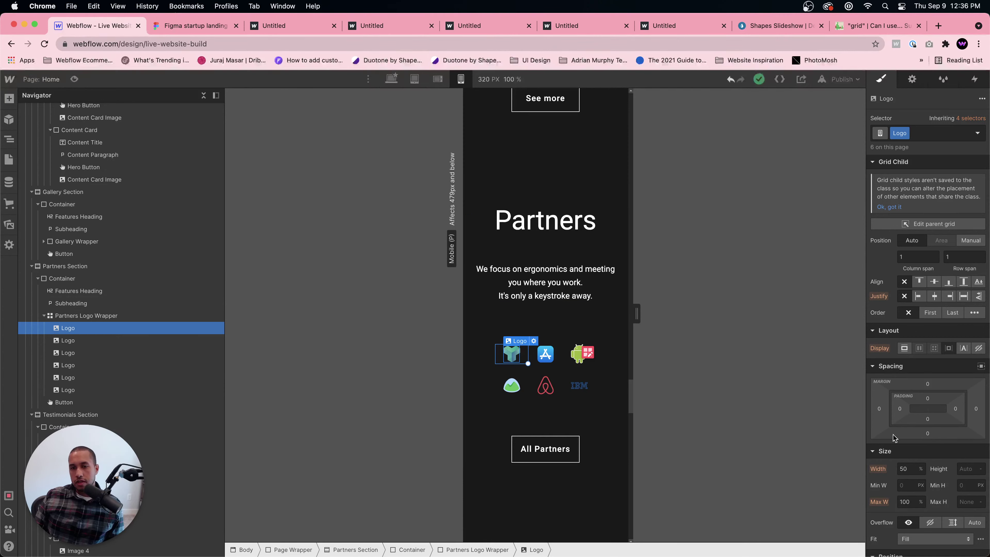
click(916, 472)
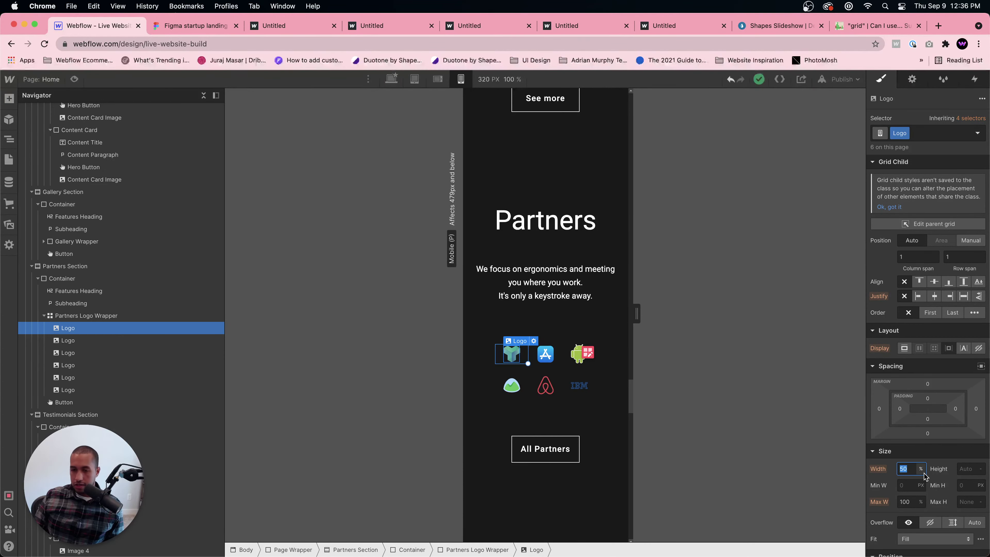
text(7)
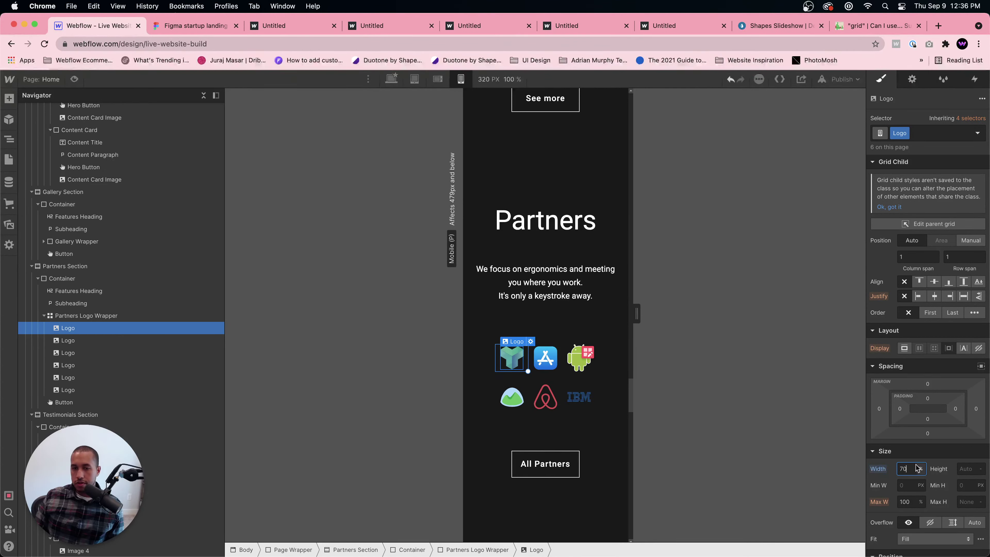
- Set the width of the Partners Logo Wrapper to 100% at the mobile portrait breakpoint
click(593, 406)
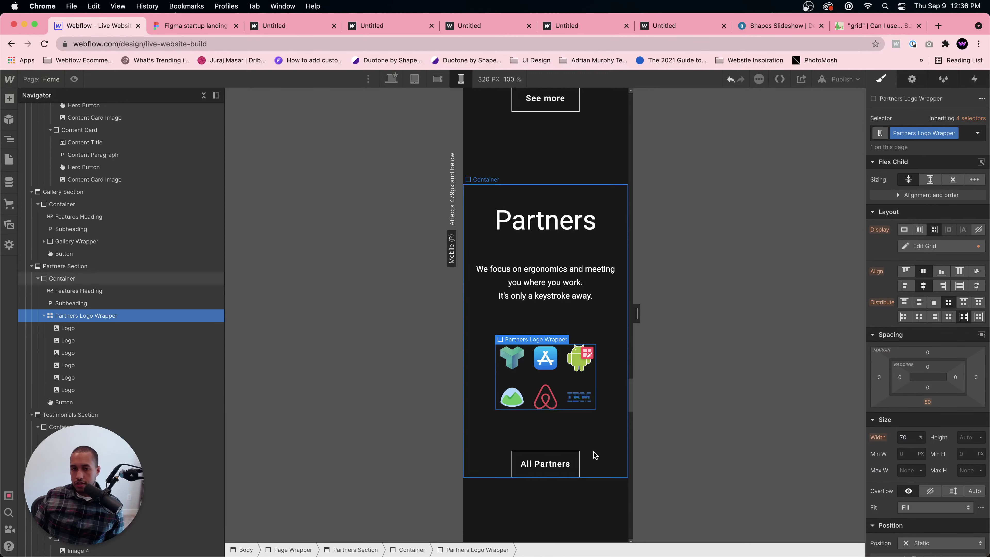
click(908, 437)
text(100)
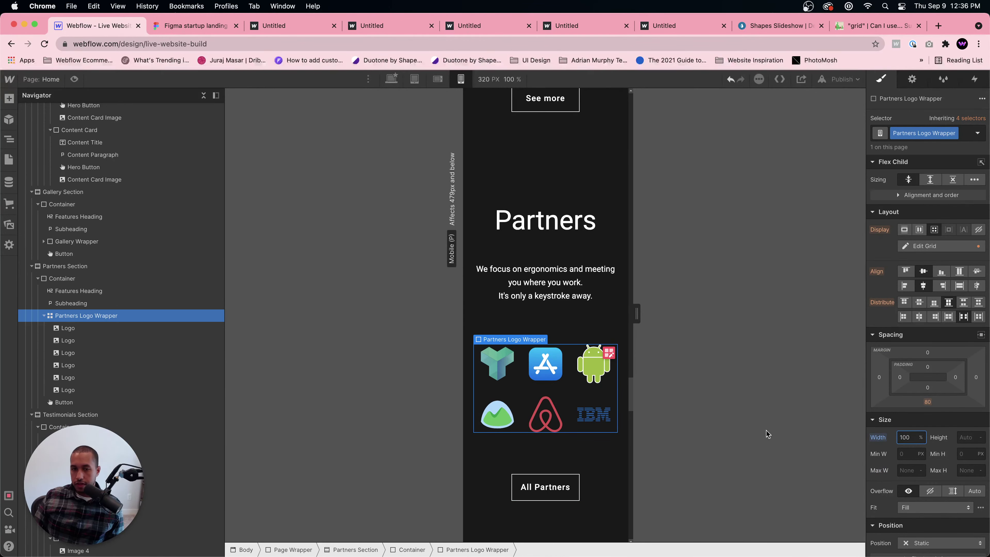
- Reduce the partner Logo images' width at mobile portrait, trying 60% before entering a smaller value
click(496, 364)
click(909, 468)
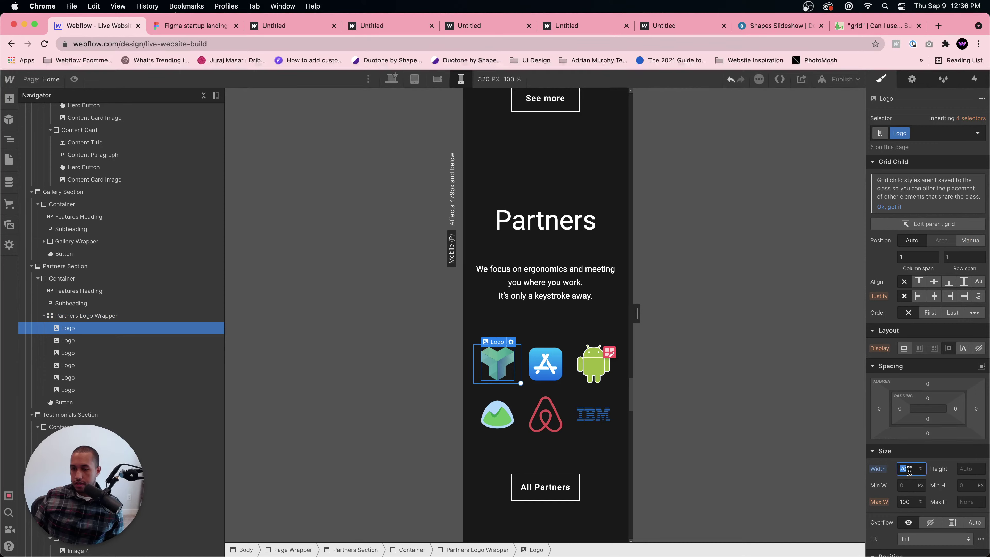
text(60)
key(BackSpace)
key(BackSpace)
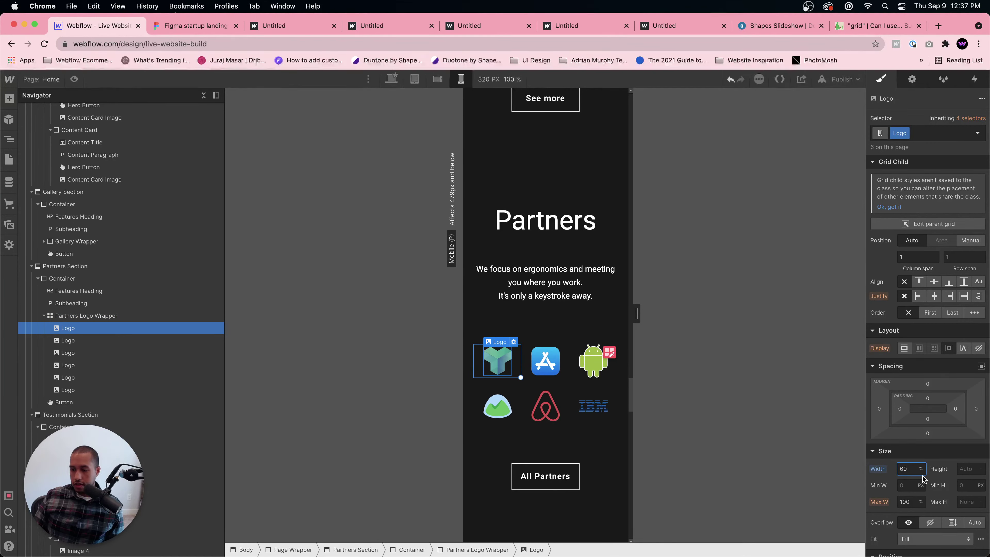
click(590, 445)
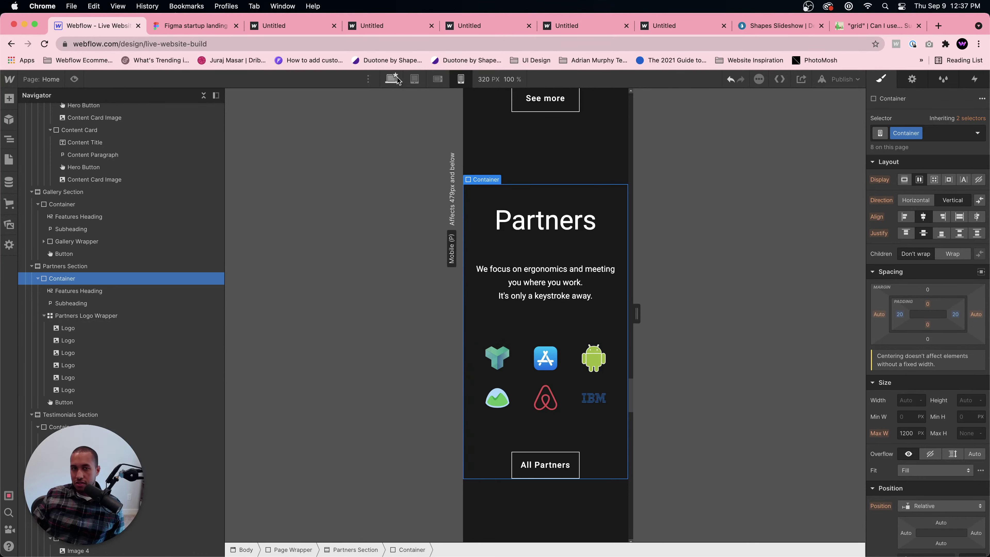
- Compare the partner logos with the Figma design and set the Partners Logo Wrapper's row gap to 32 px at mobile landscape
click(436, 80)
click(218, 27)
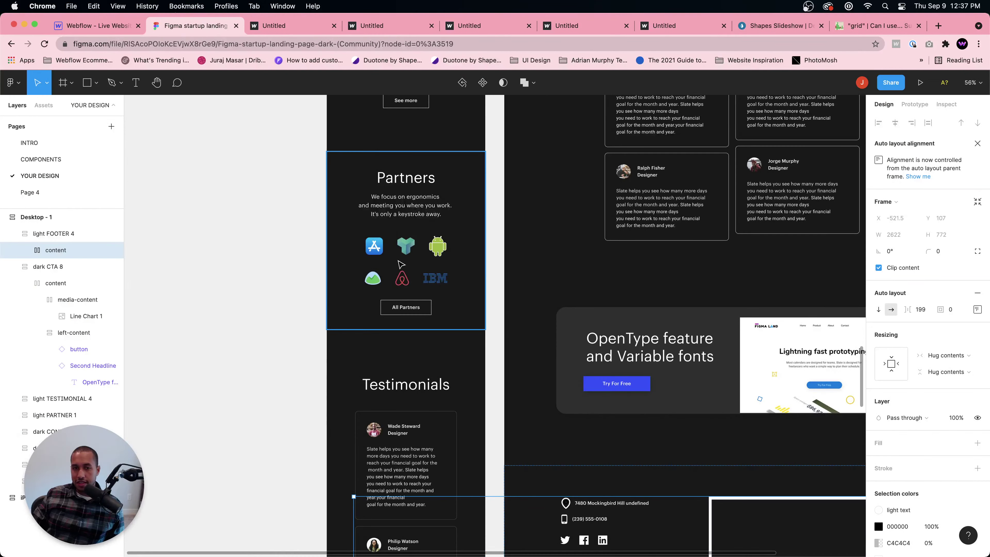
click(94, 26)
scroll(554, 327, up, 8)
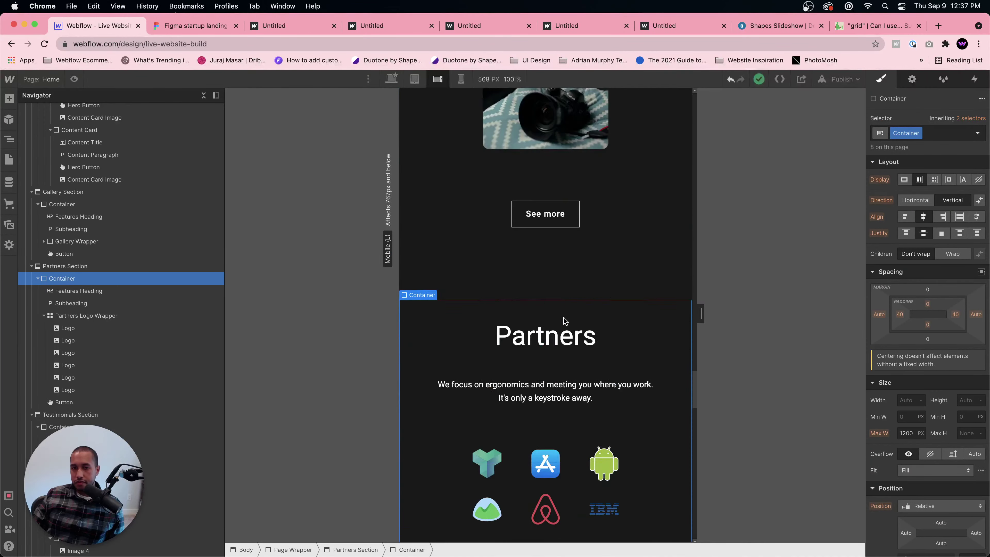
click(624, 357)
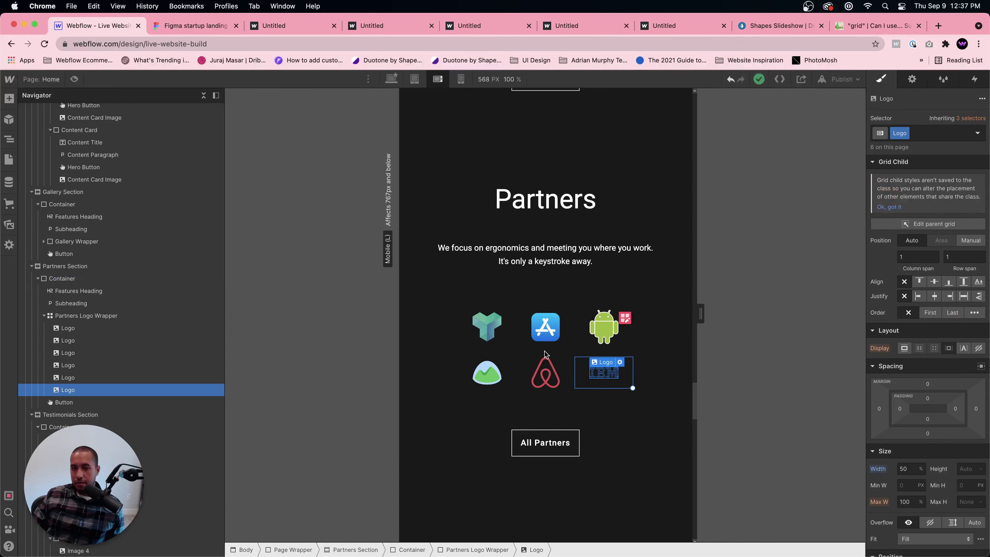
click(625, 318)
click(965, 265)
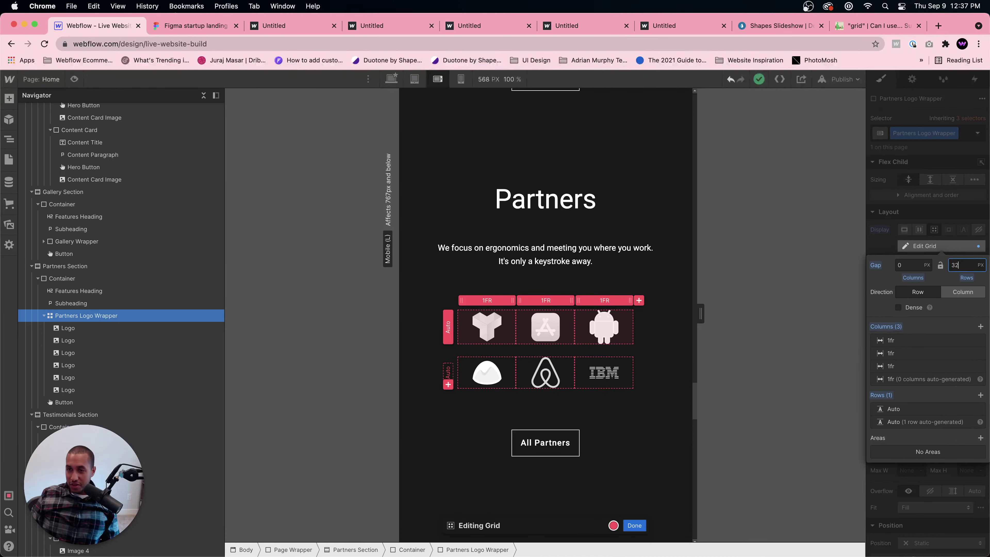
text(32)
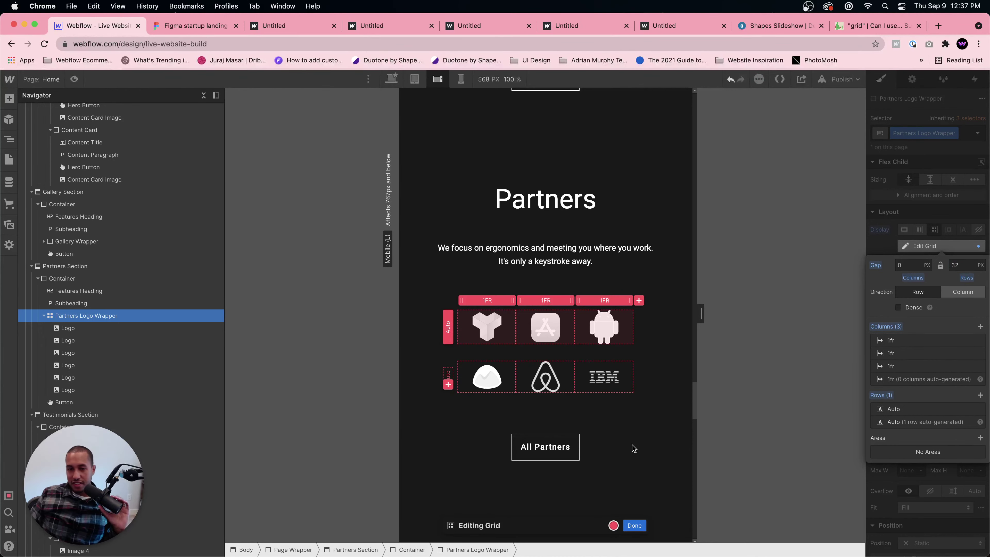
click(873, 243)
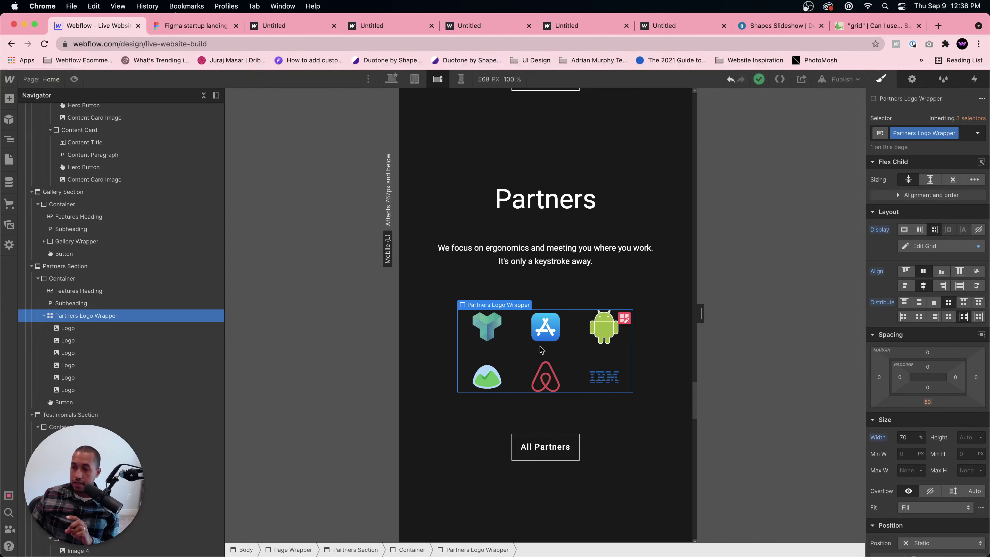
- Review the Partners Logo Wrapper's grid settings and the Partners section's layout at the mobile portrait and mobile landscape breakpoints
click(624, 318)
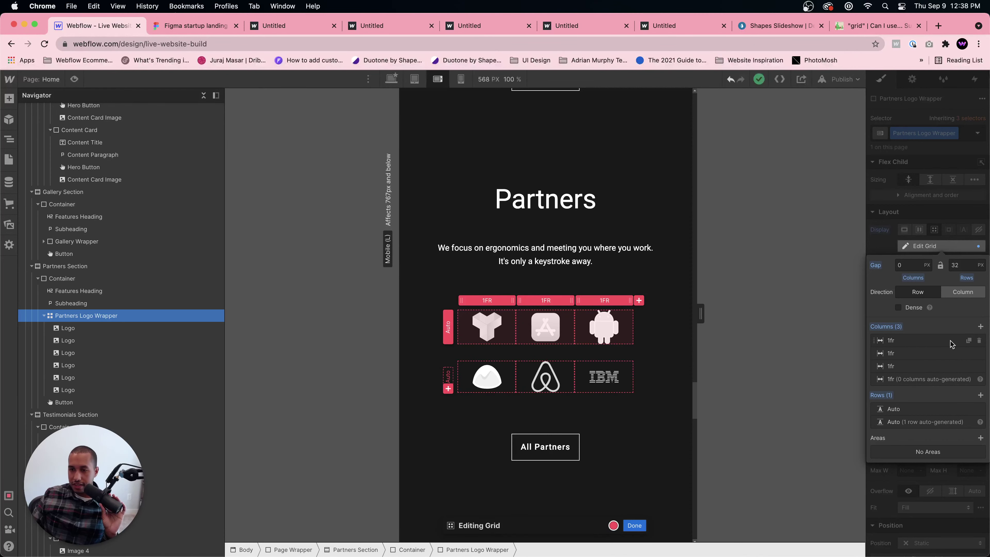
click(935, 247)
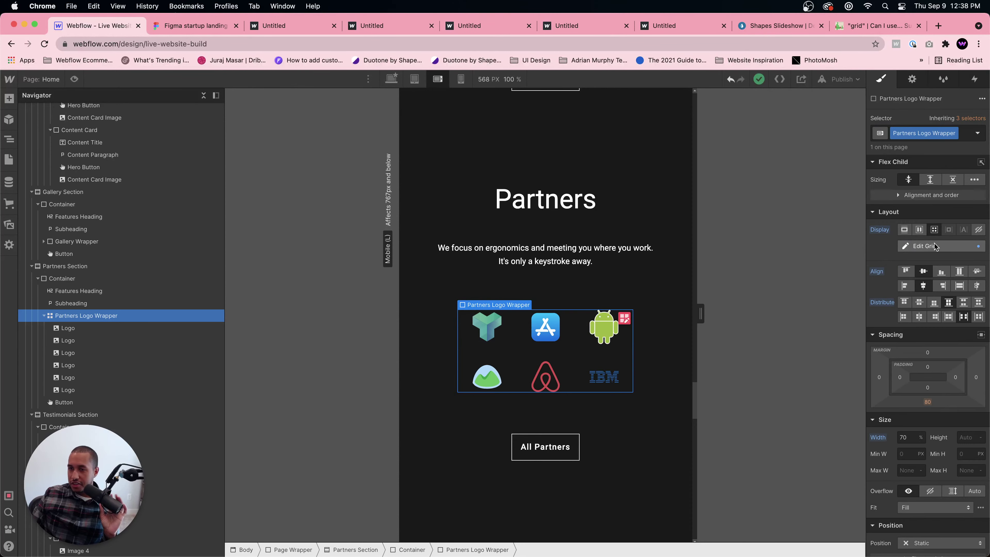
click(461, 79)
scroll(523, 328, down, 15)
scroll(544, 364, up, 8)
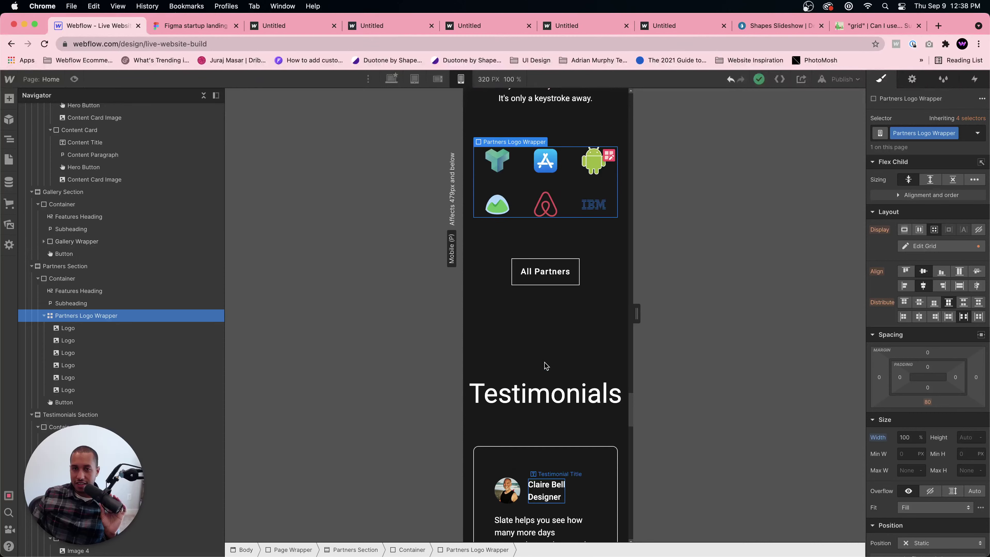
click(438, 78)
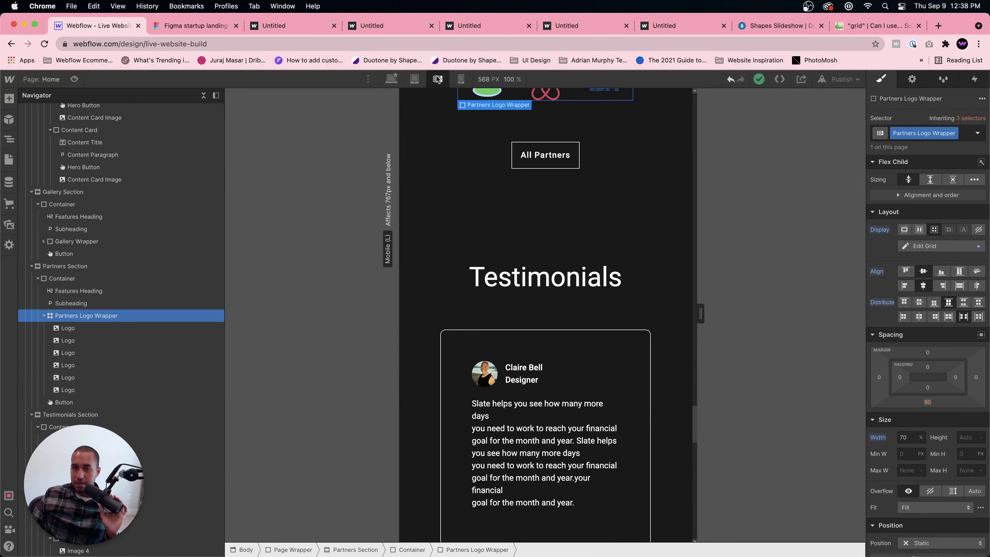
scroll(552, 259, up, 8)
scroll(560, 266, up, 2)
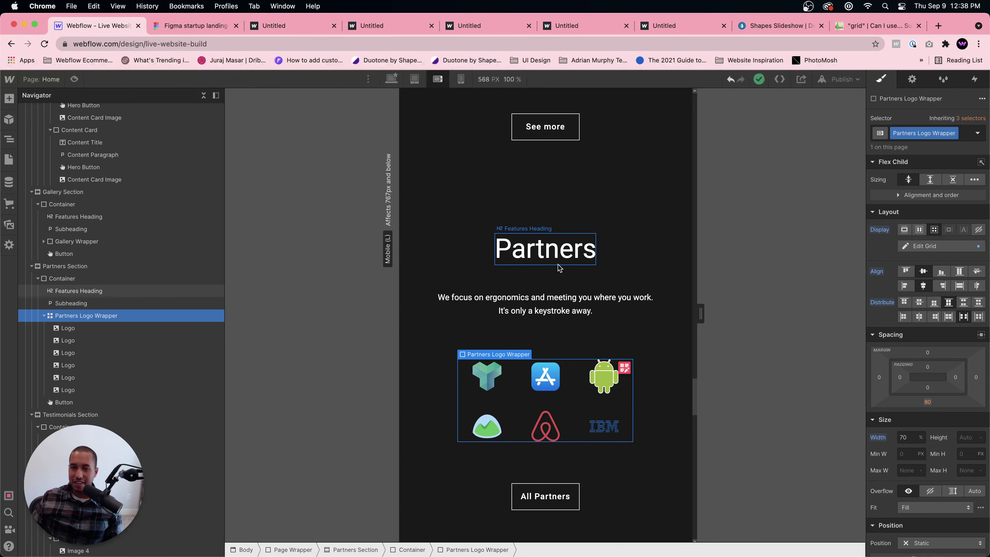
- Create a new static page with the default name Untitled
click(9, 98)
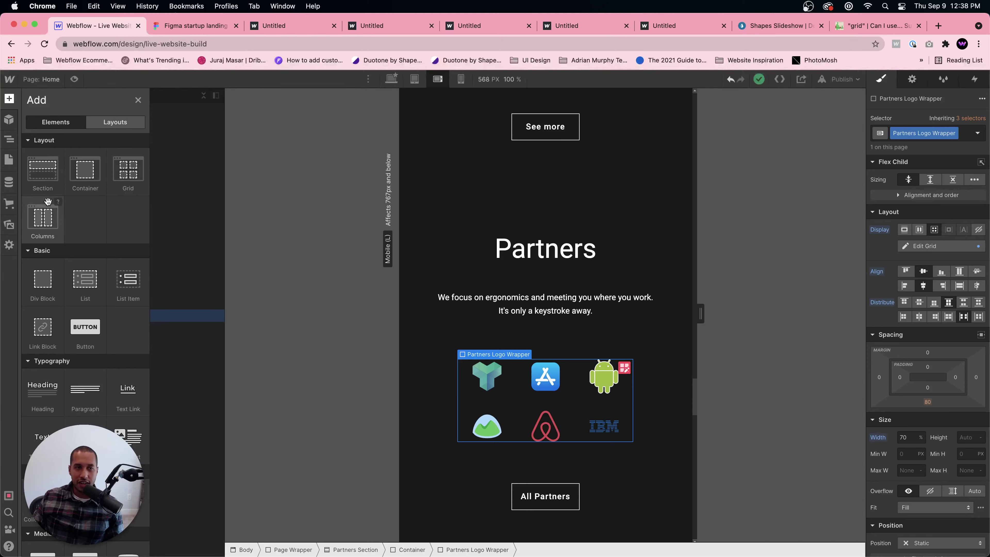
click(9, 159)
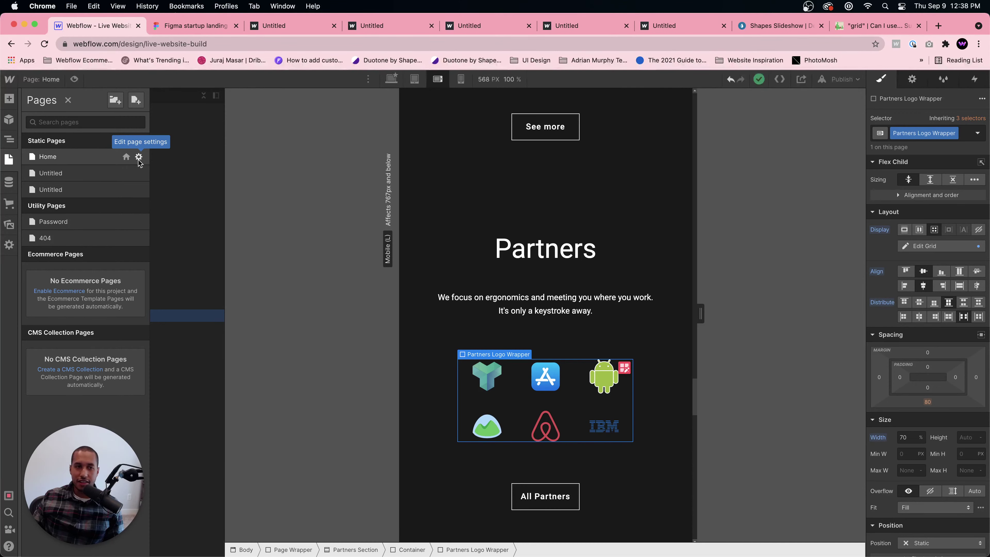
click(136, 100)
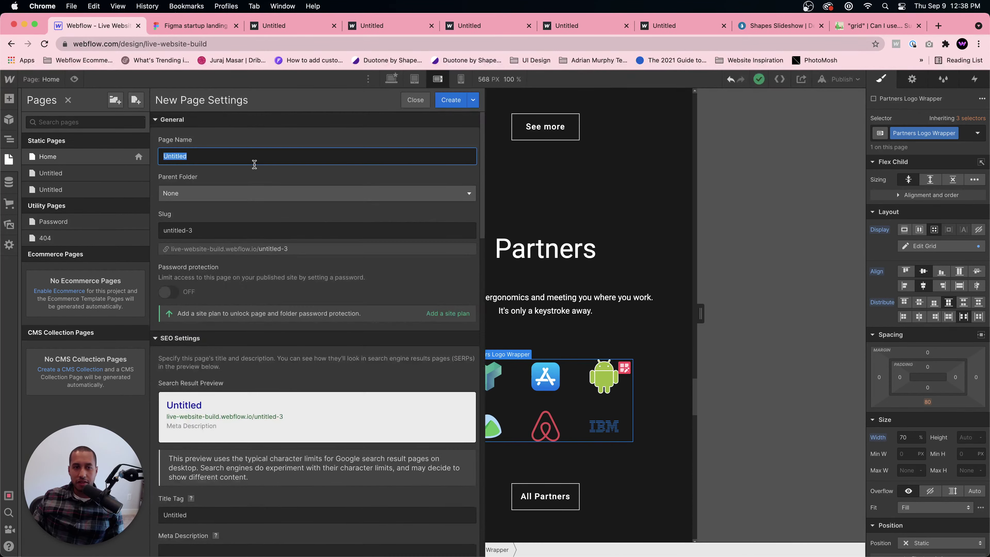
click(436, 102)
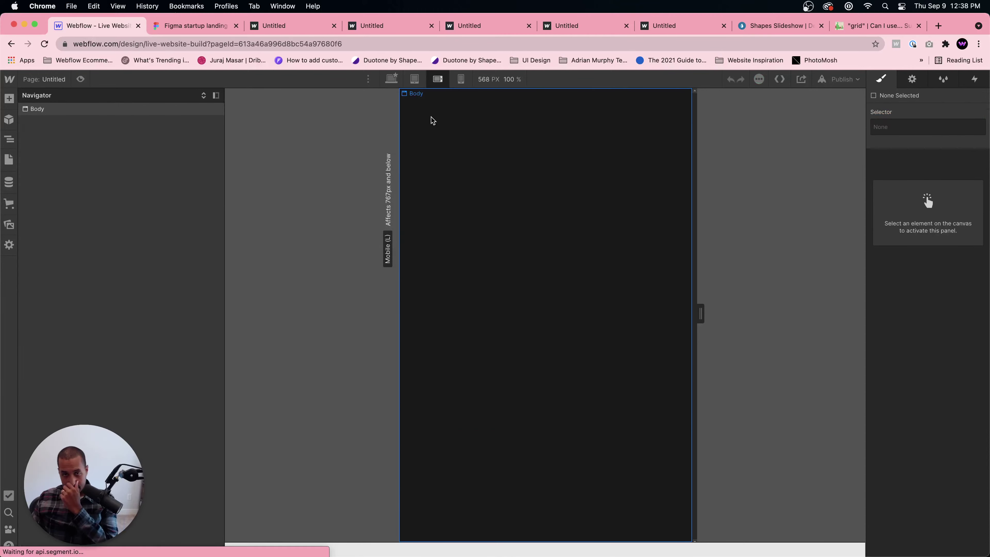
- Add a Section to the new page's Body at the desktop breakpoint with a minimum height of 100 VH
click(336, 178)
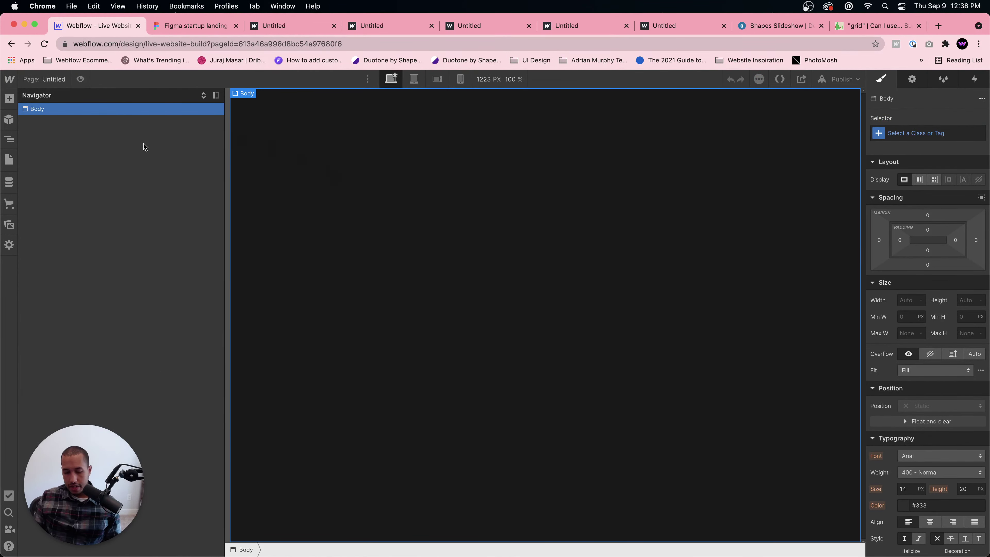
key(super+e)
text(section)
key(Return)
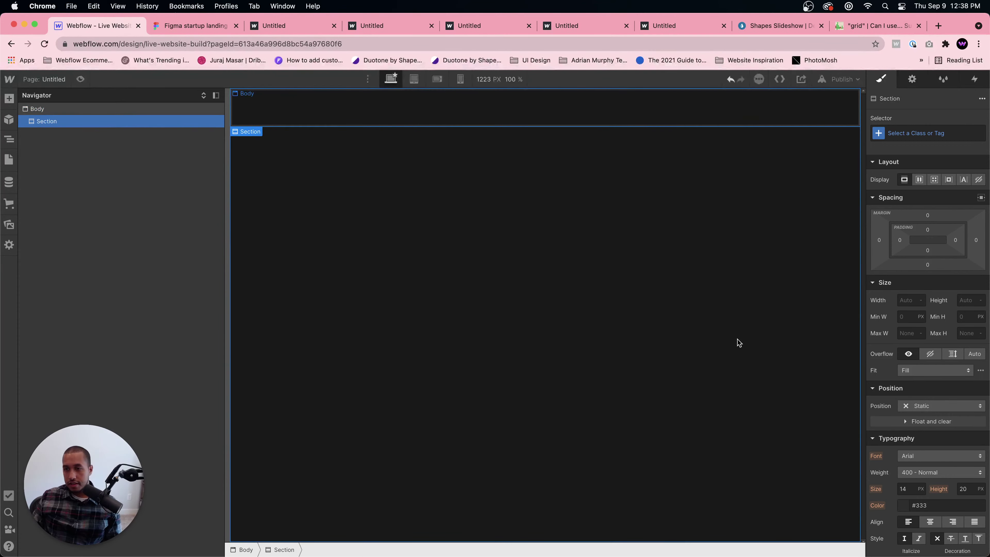
click(962, 316)
text(100vh)
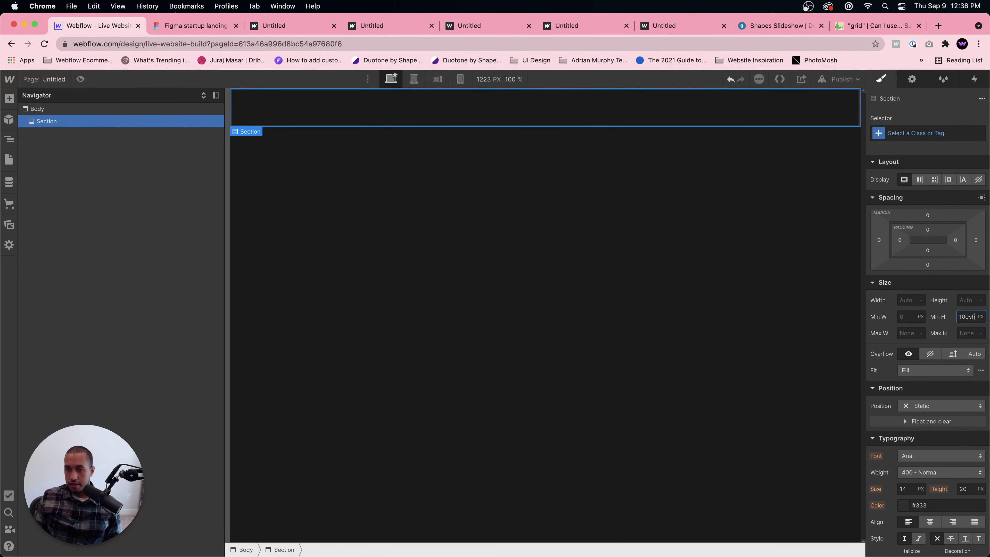
key(Return)
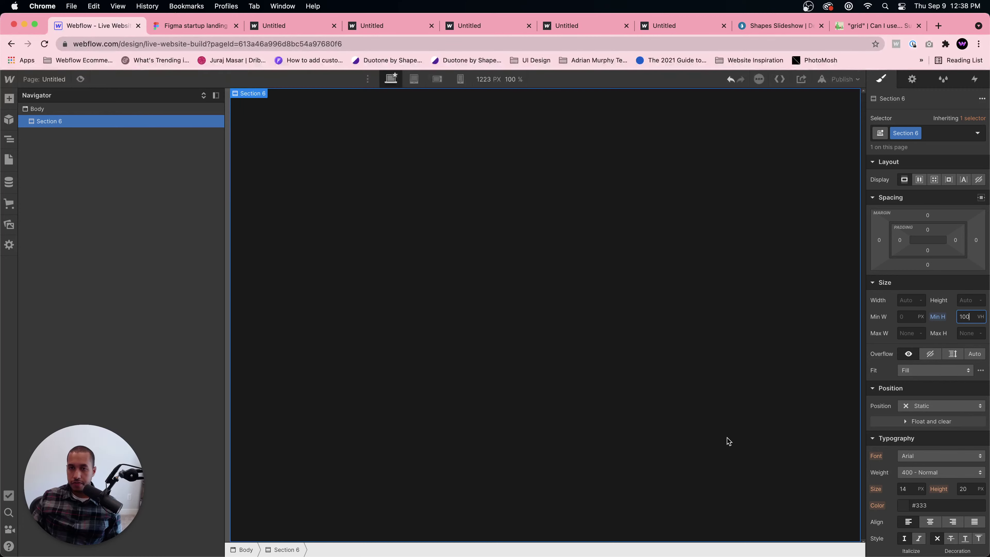
- Make the section a horizontal flexbox with centred alignment and justification, and give it a white background
click(919, 179)
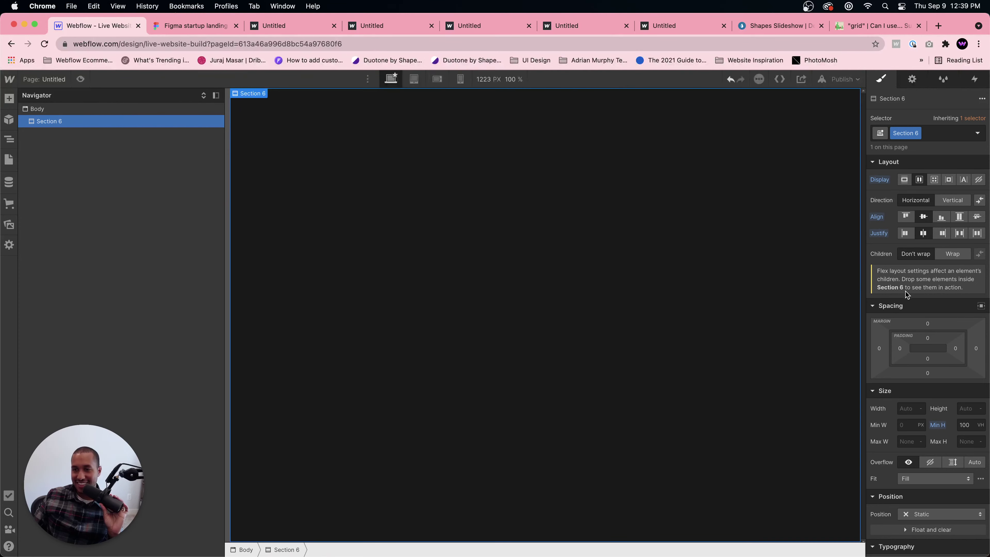
scroll(905, 292, down, 5)
scroll(917, 328, down, 3)
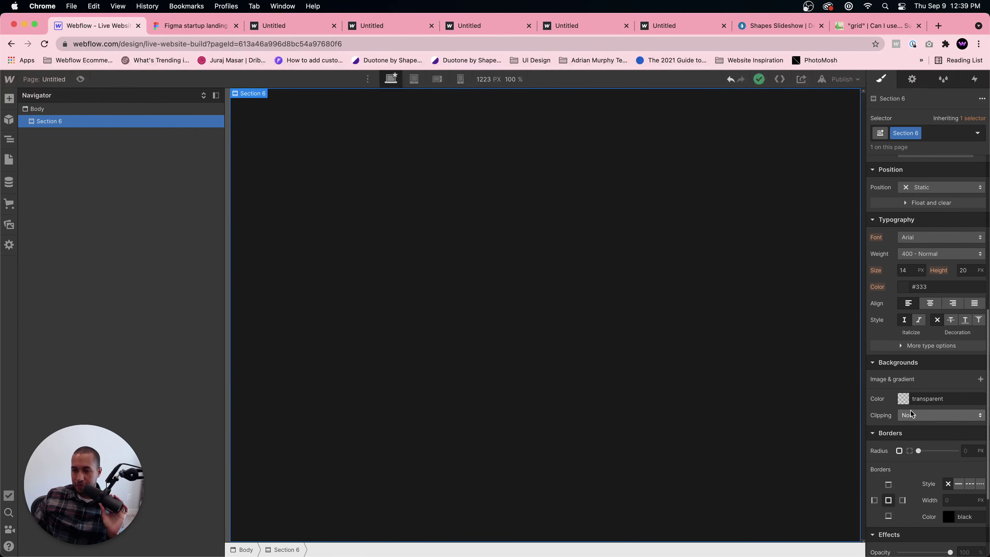
click(903, 398)
click(870, 233)
click(869, 231)
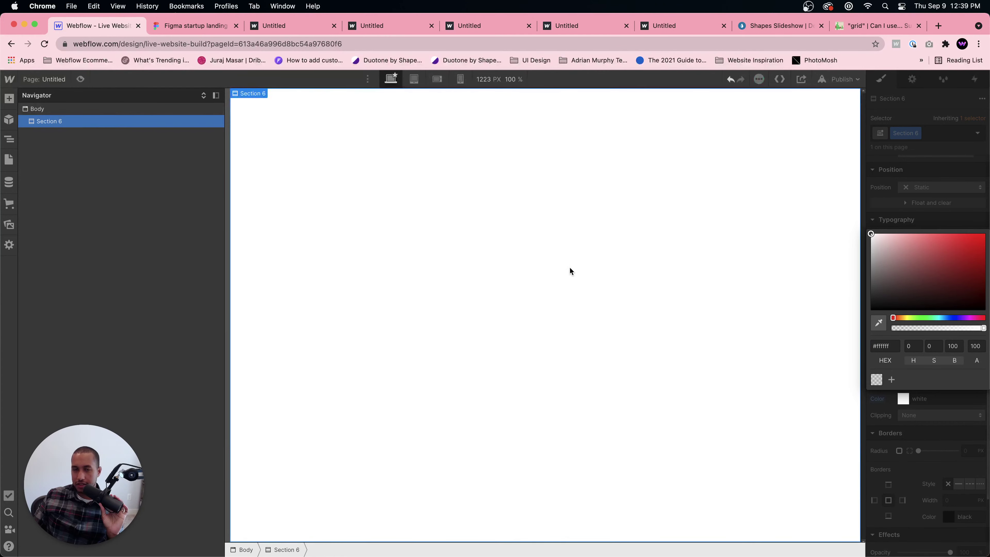
click(903, 207)
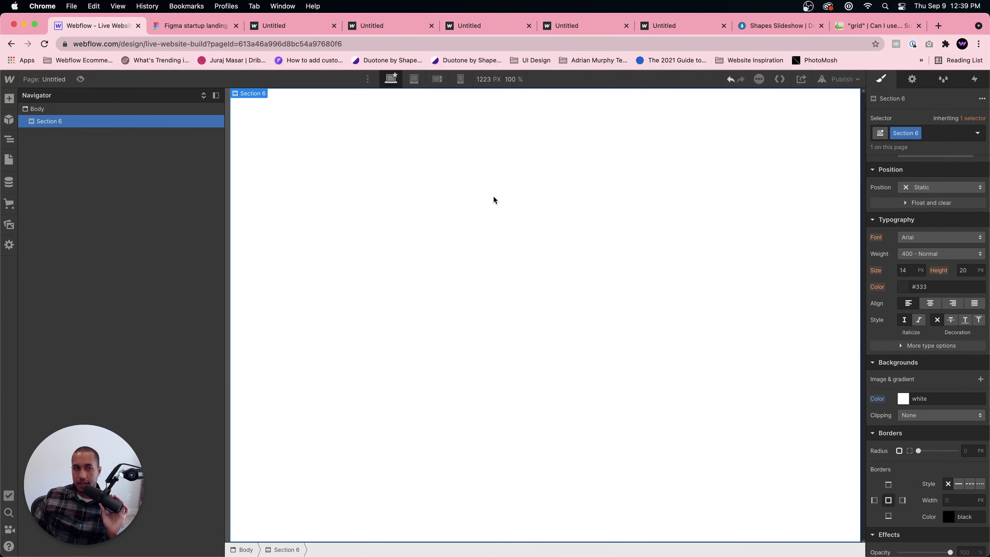
- Add a Div Block inside the section and size it 1000 px wide by 1000 px high
key(super+e)
text(div)
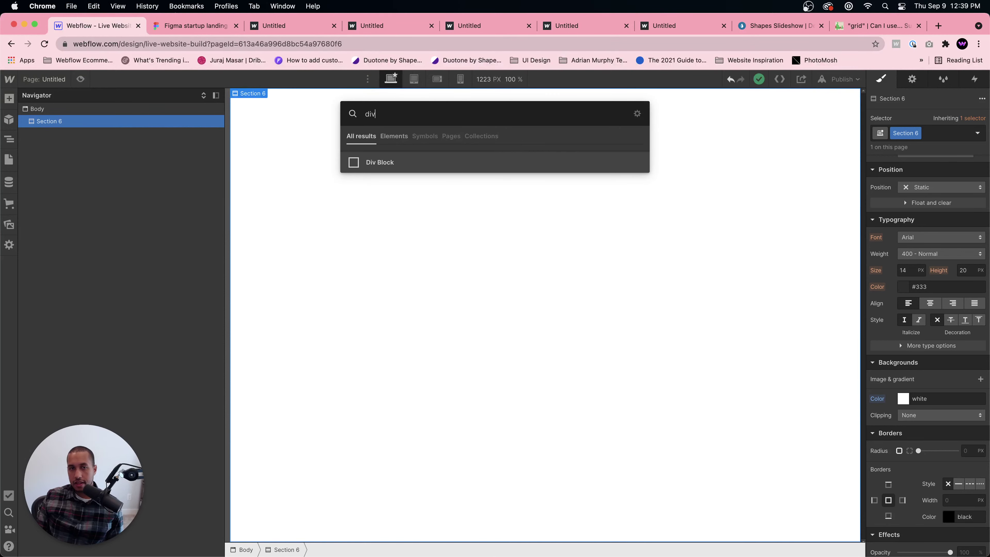
key(Return)
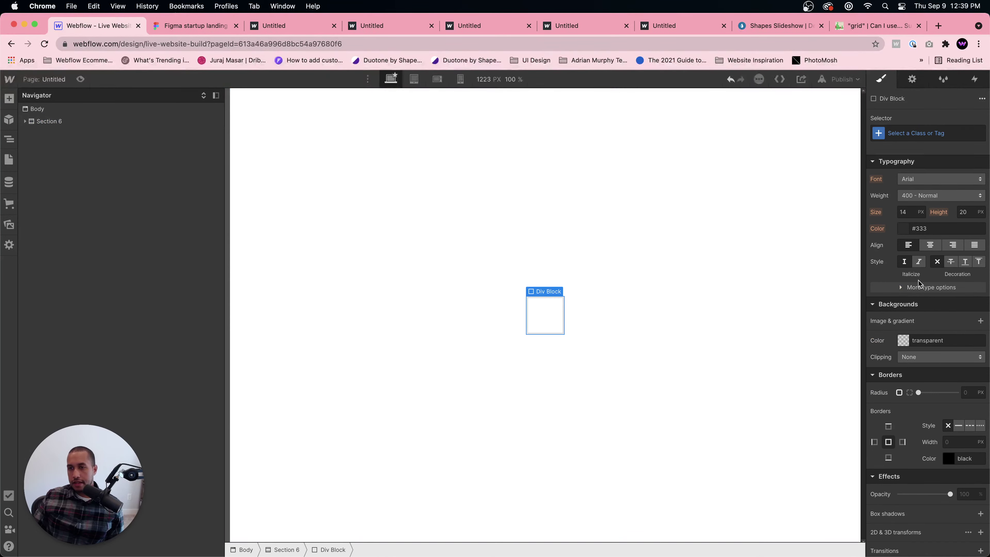
click(908, 351)
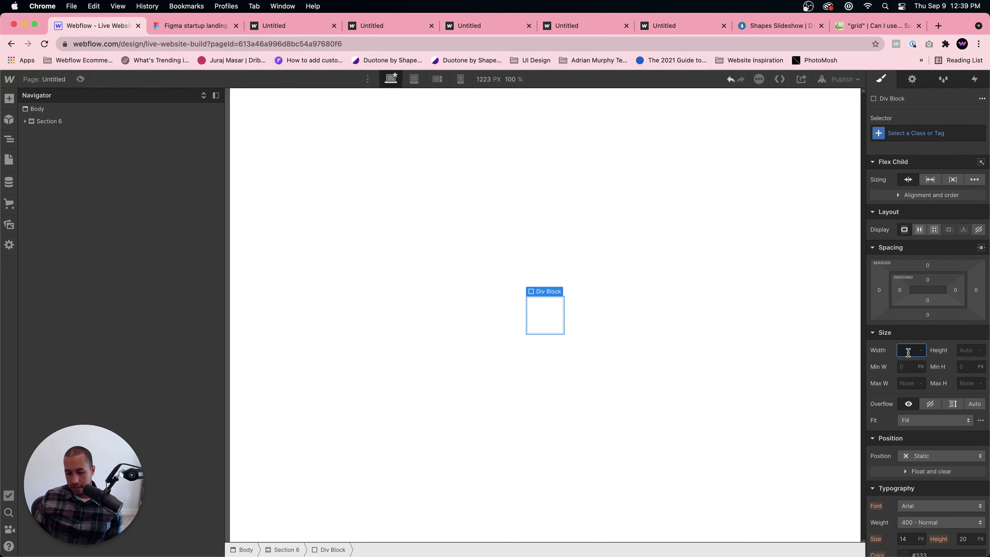
text(1000)
key(Tab)
text(100)
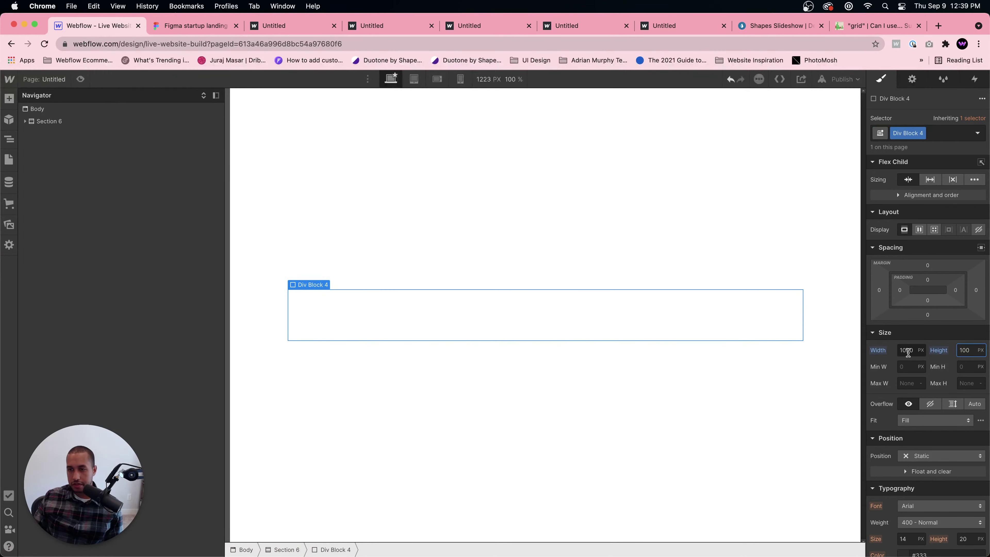
text(0)
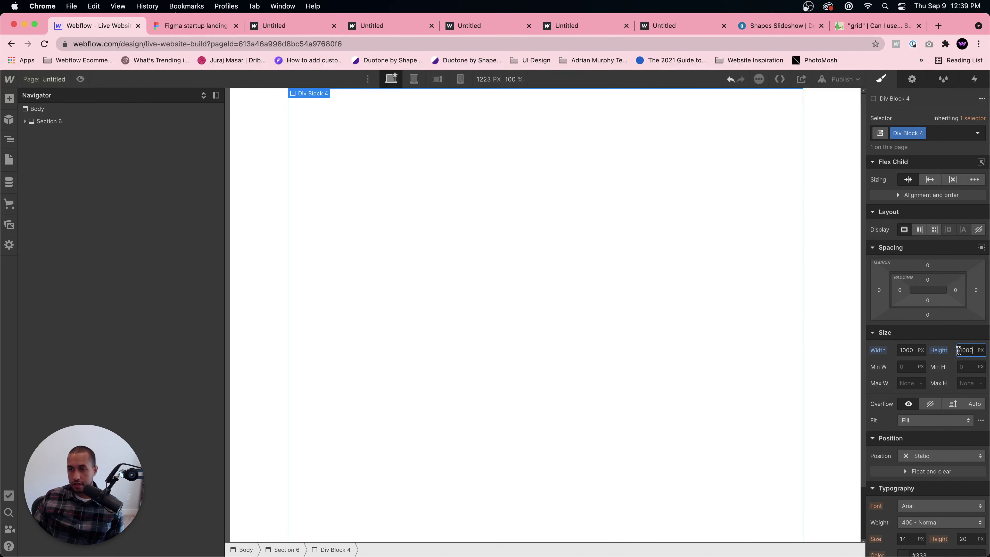
- Set the height of Div Block 4 to 500 px
text(a500)
key(Return)
key(super+a)
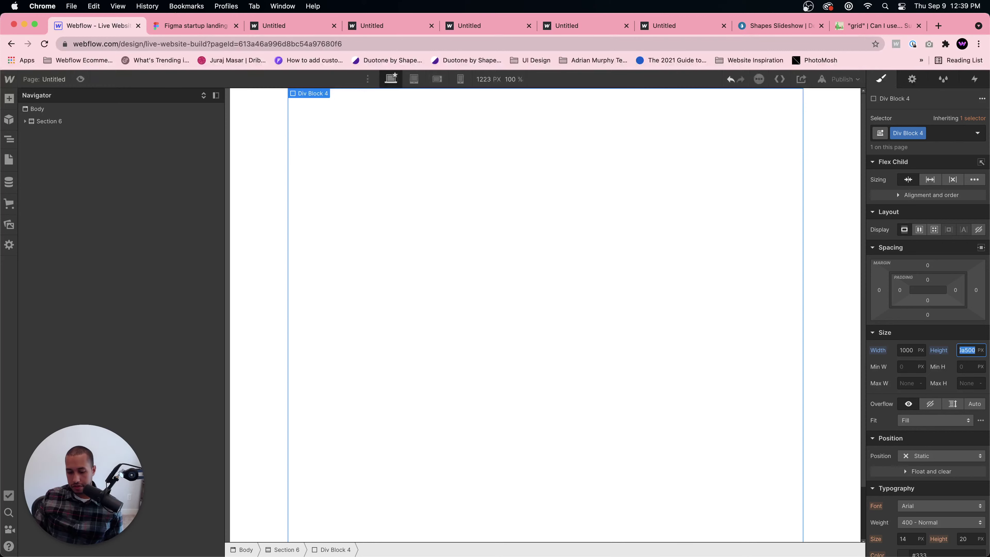
text(500)
key(Return)
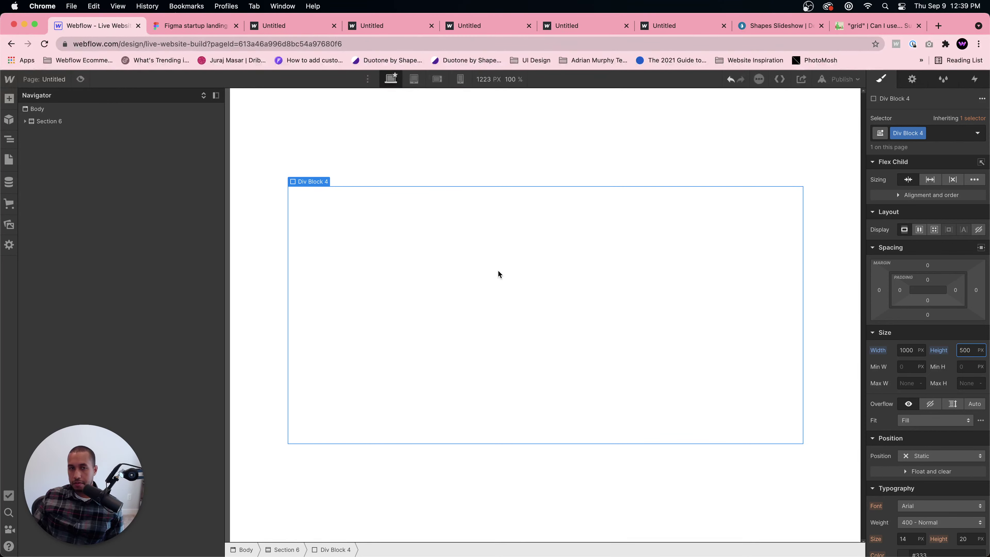
- Change Div Block 4 to a grid layout with column and row gaps of 0 px
click(934, 229)
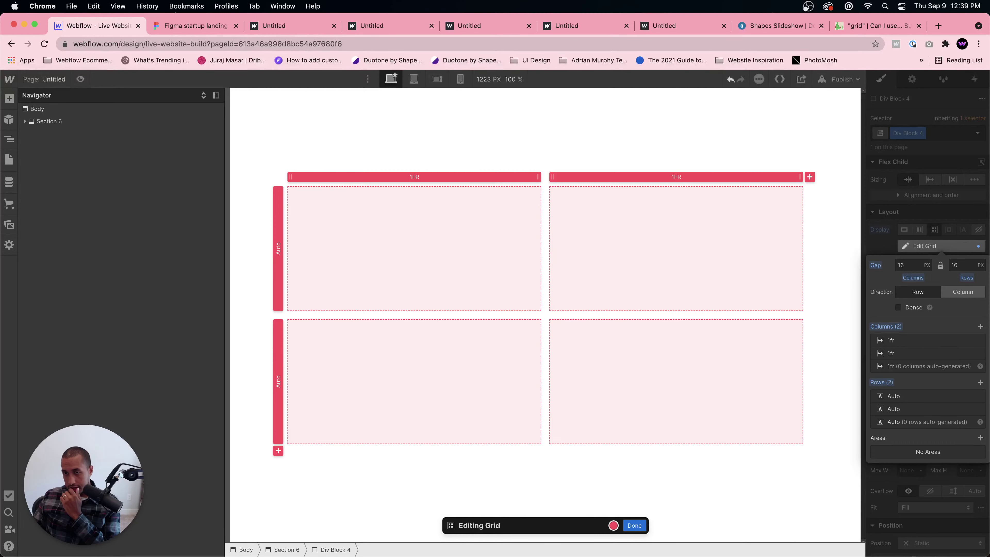
click(964, 265)
text(0)
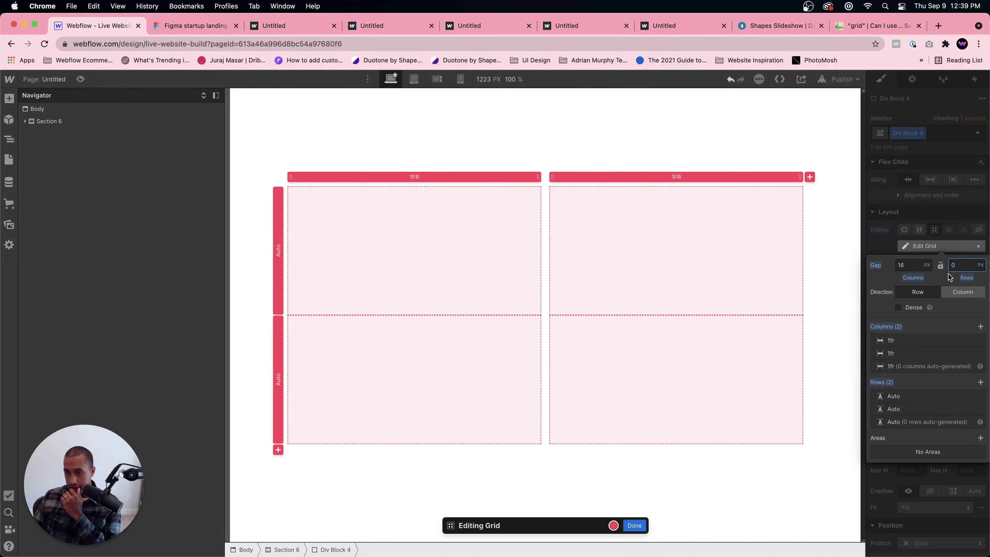
click(925, 266)
click(902, 265)
text(0)
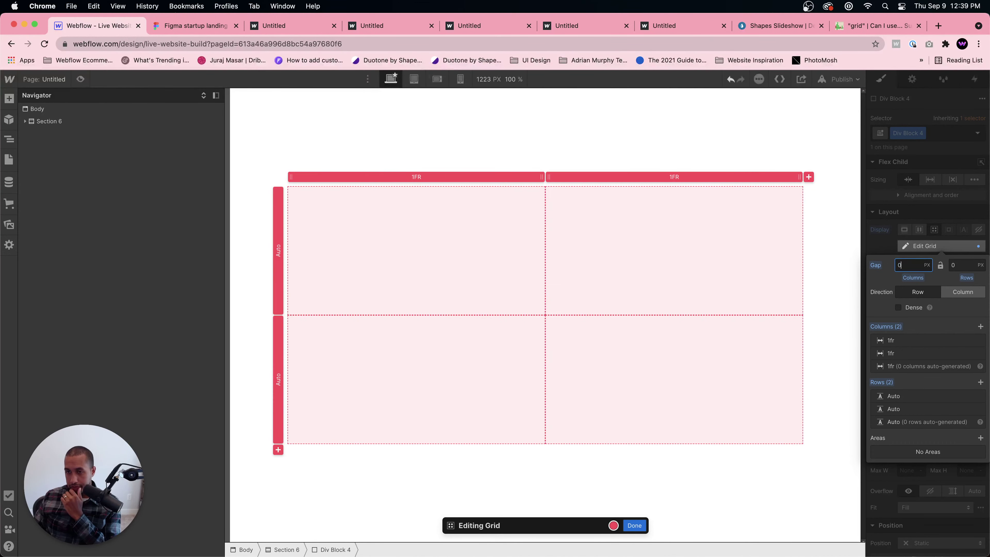
click(635, 525)
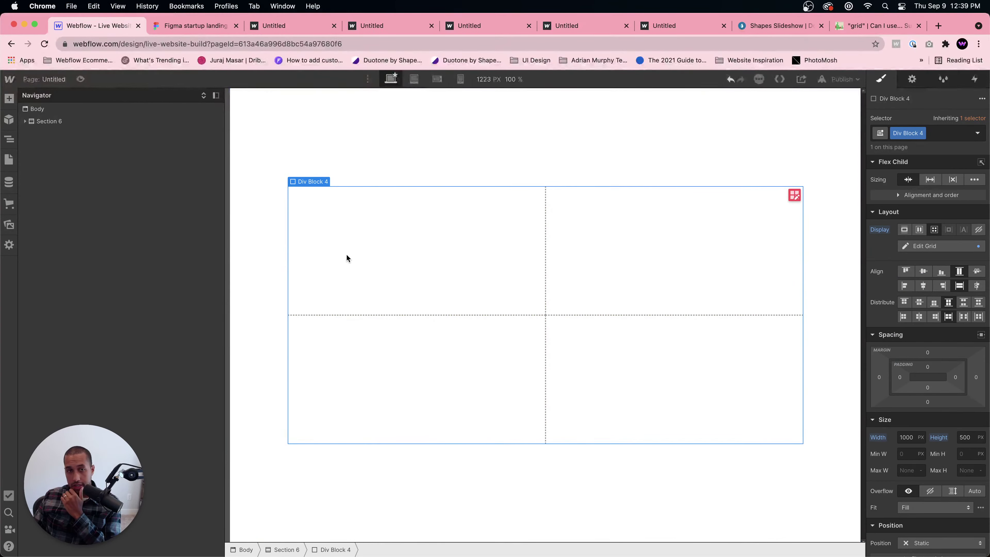
- Fill the four cells of the grid with div blocks and expand Div Block 4 in the element tree
key(super+k)
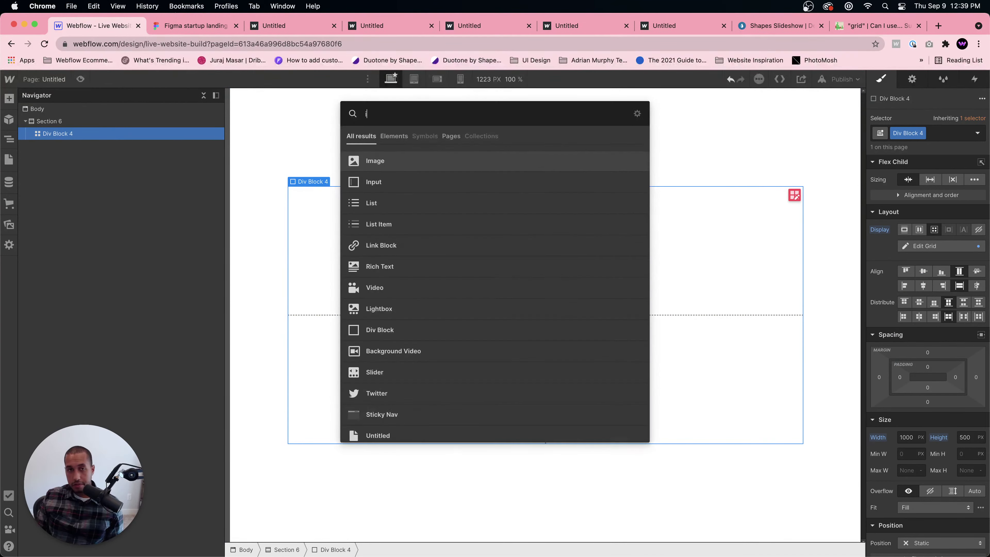
text(div)
key(Return)
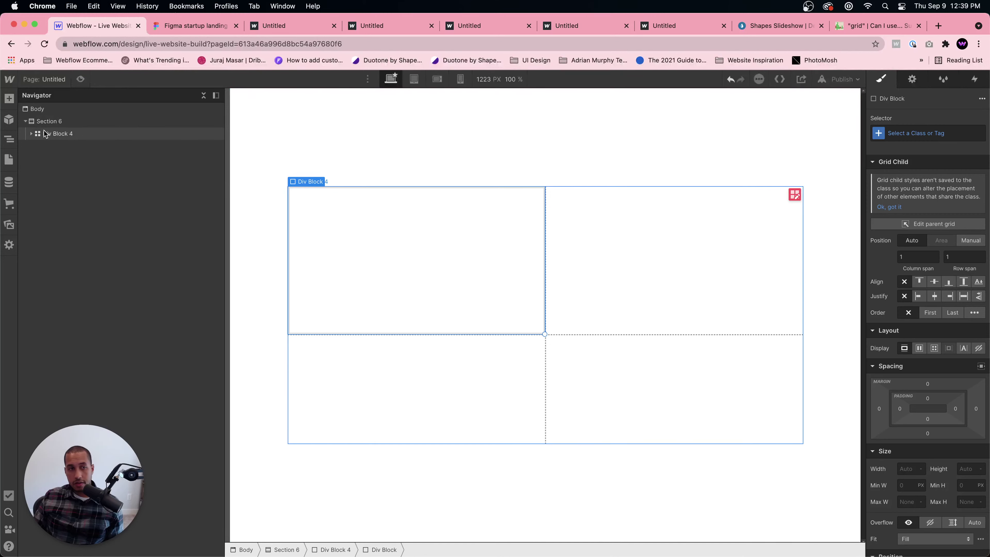
click(31, 133)
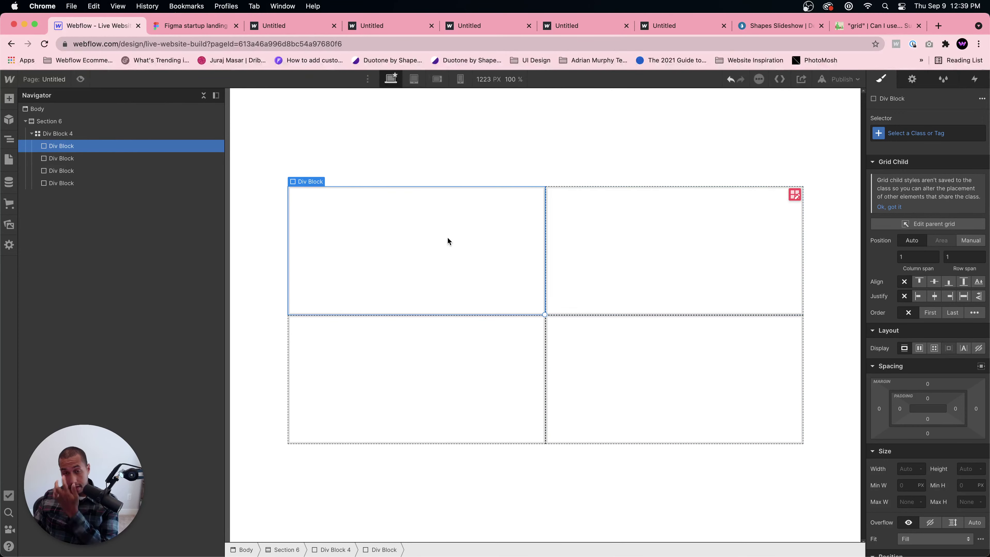
- Add a text block and nest it inside the first div block of the grid
key(super+e)
text(text)
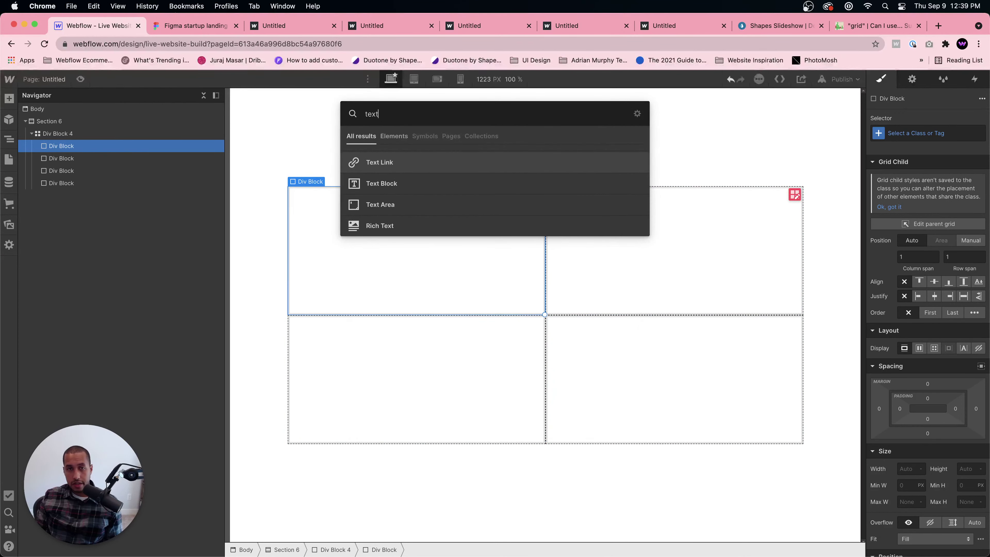
text( block)
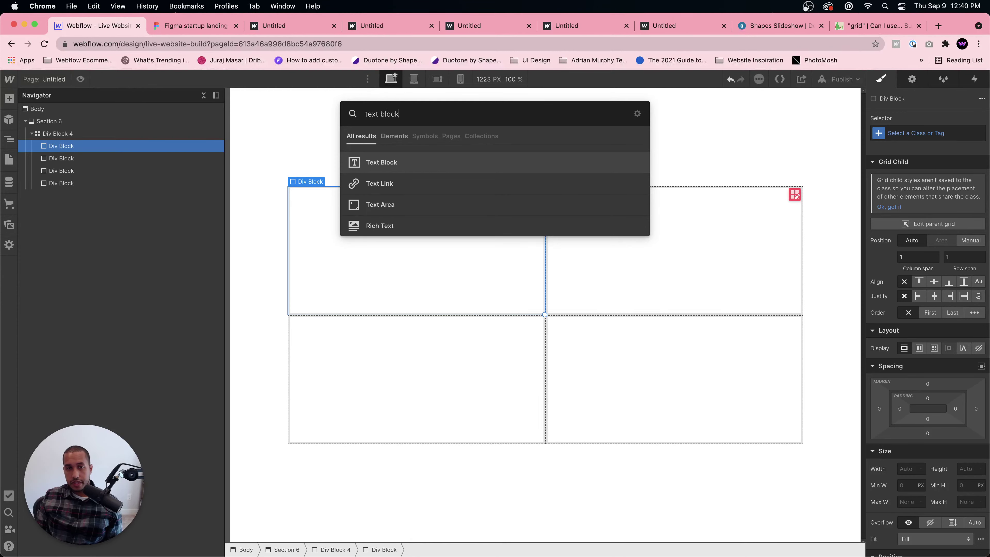
key(Return)
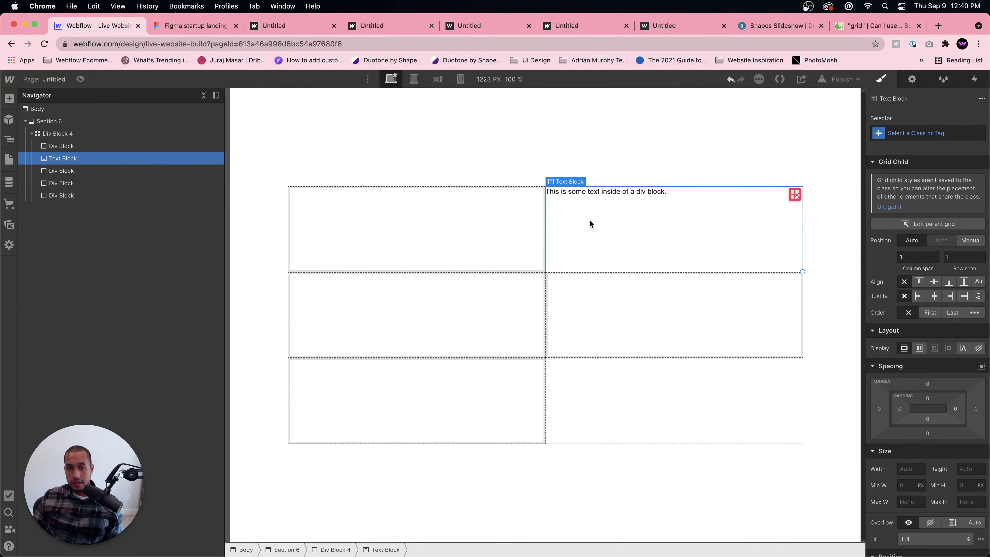
mouse_move(83, 159)
mouse_down()
mouse_move(80, 141)
mouse_move(84, 158)
mouse_up()
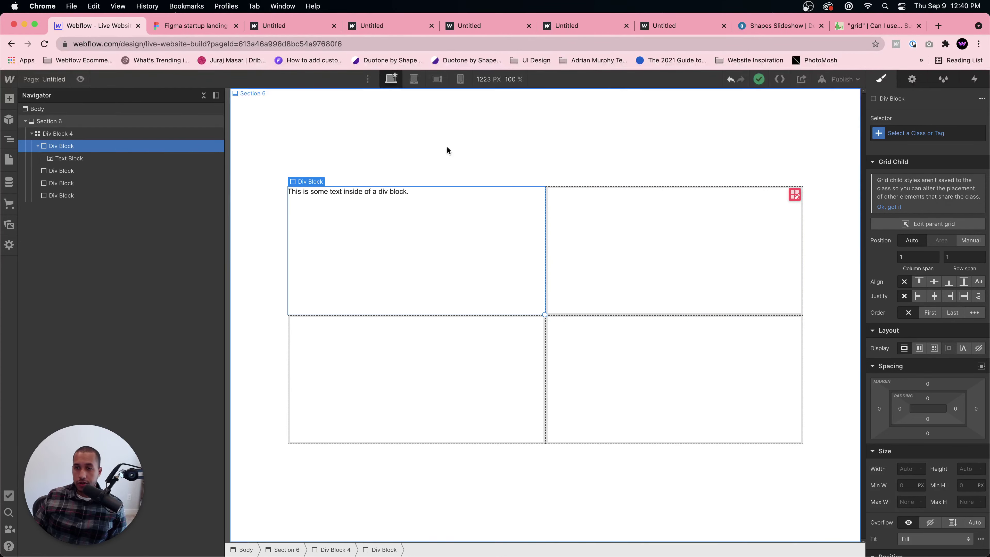
- Make the first div block a horizontal flex container with its content centered both vertically and horizontally
click(919, 348)
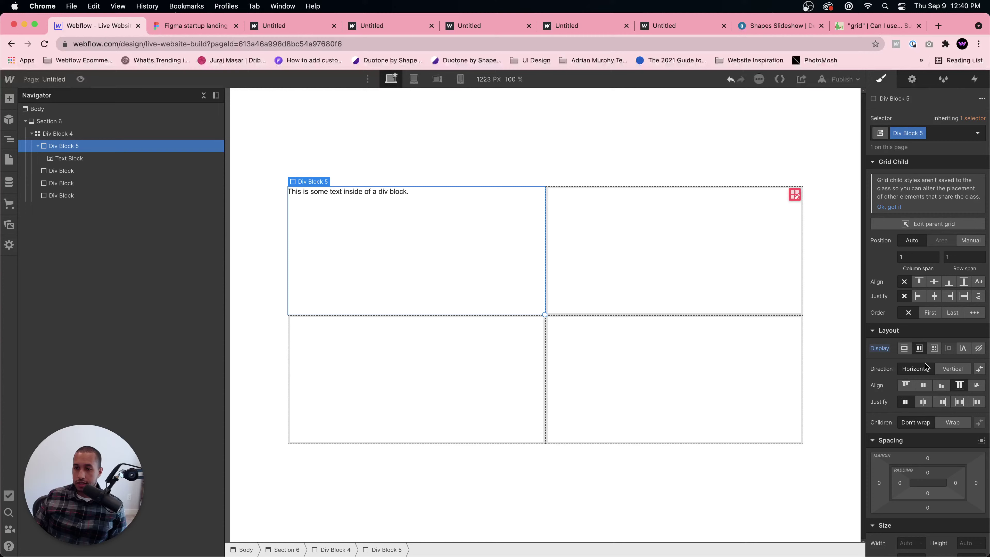
click(923, 385)
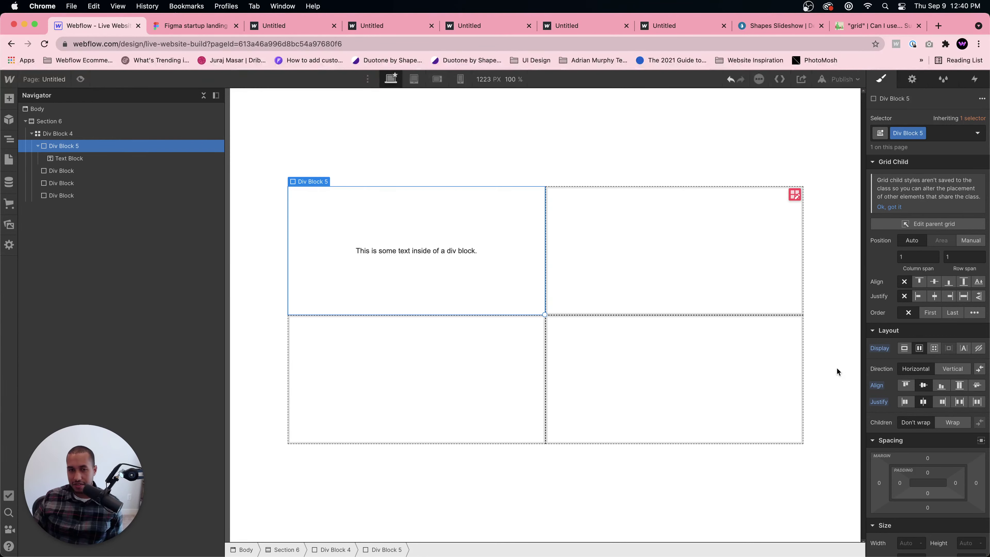
click(407, 250)
- Rename the class of the first cell's div block to "Grid Cell"
click(54, 148)
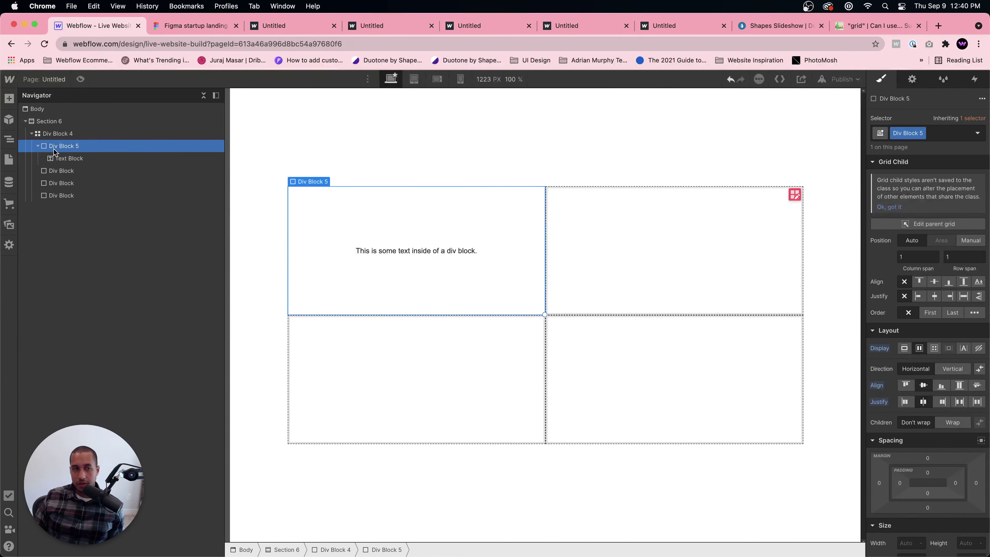
key(super+Return)
text(G)
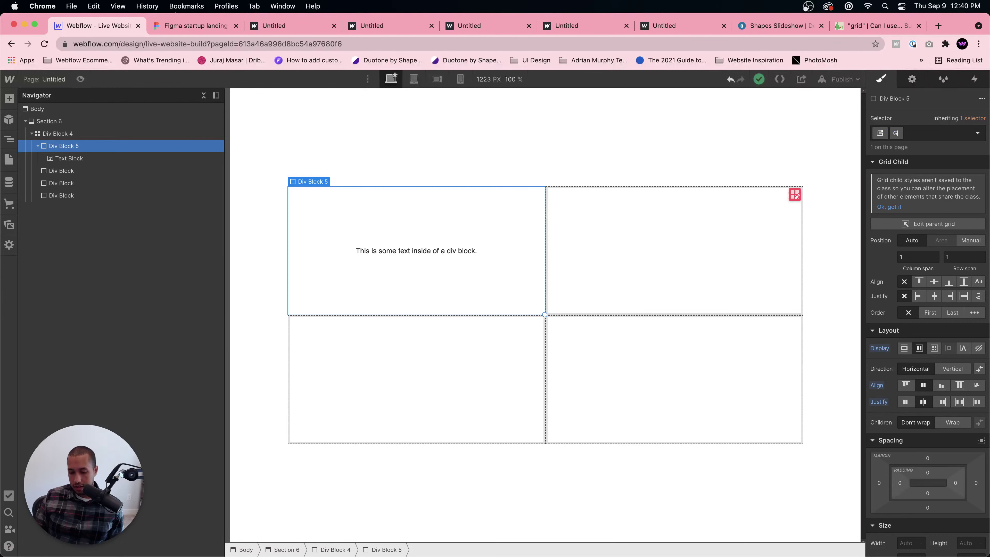
text(rid Cell)
key(Return)
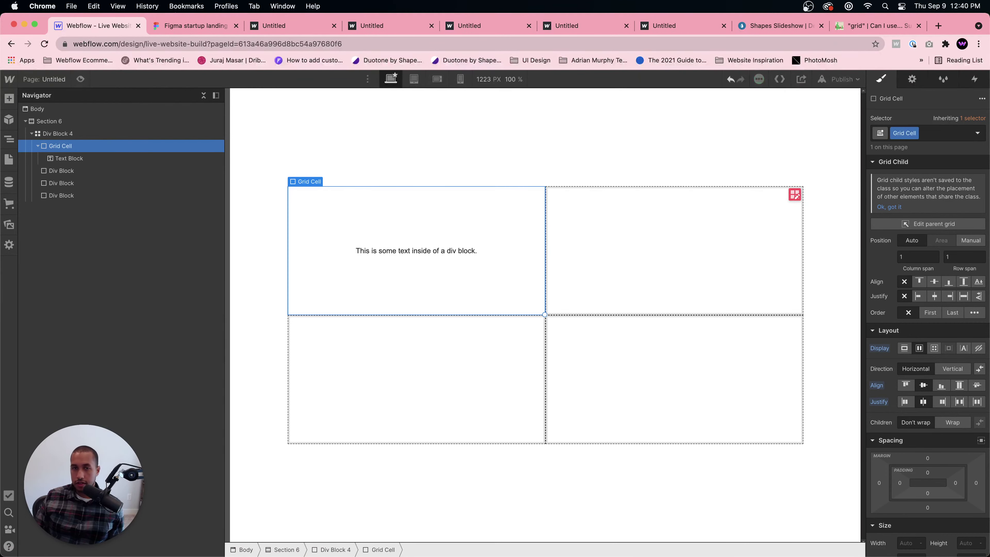
click(210, 171)
key(super+Return)
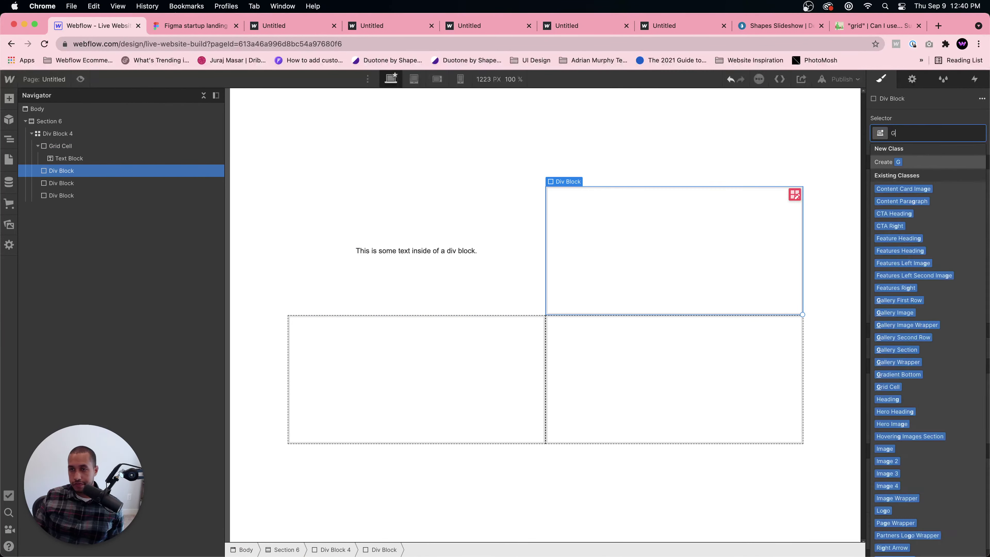
text(Grid Ce;;)
key(Return)
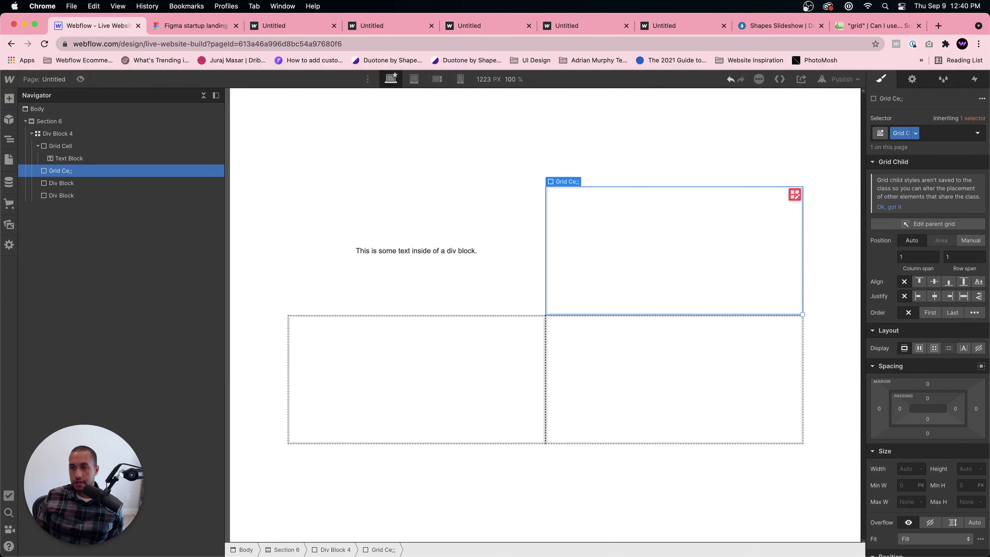
key(BackSpace)
text(Gr)
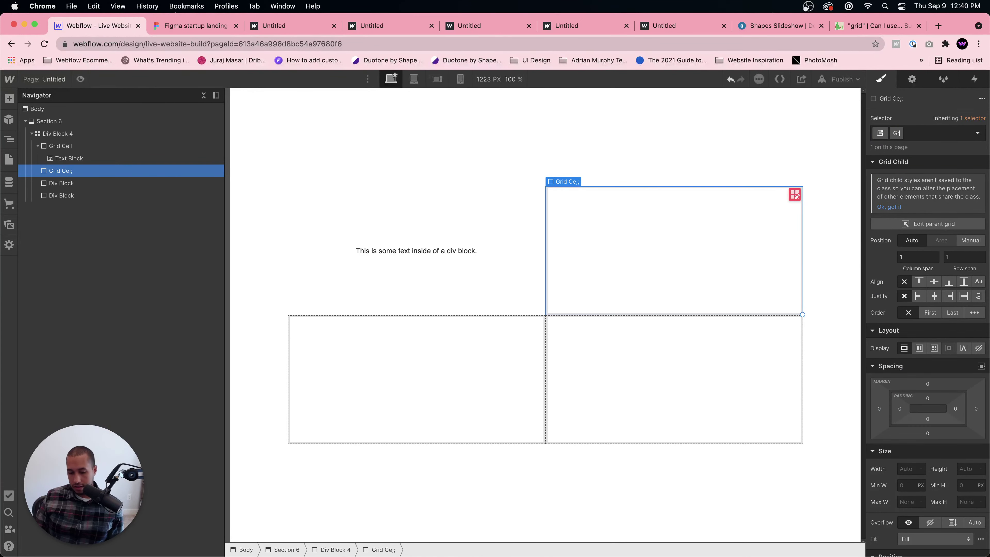
key(Escape)
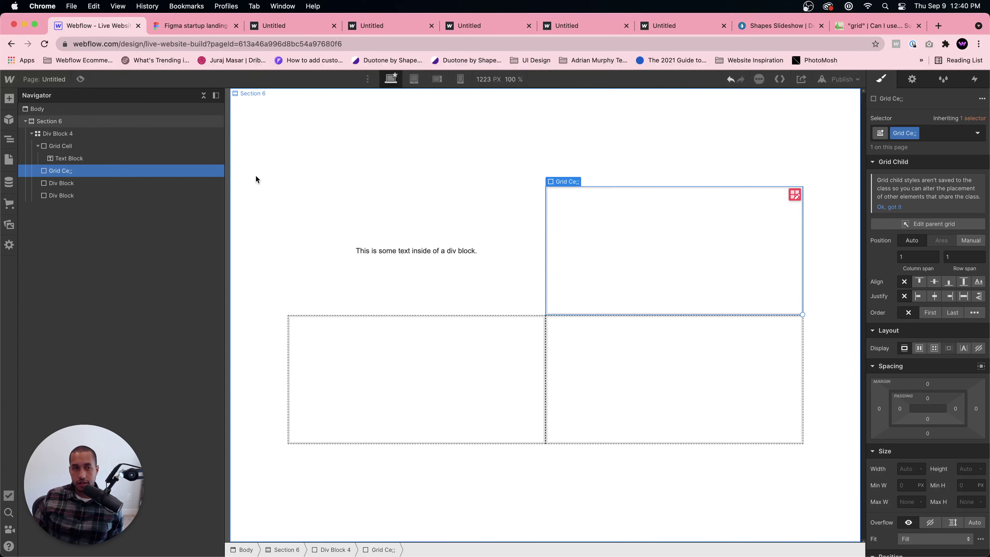
click(916, 133)
click(911, 163)
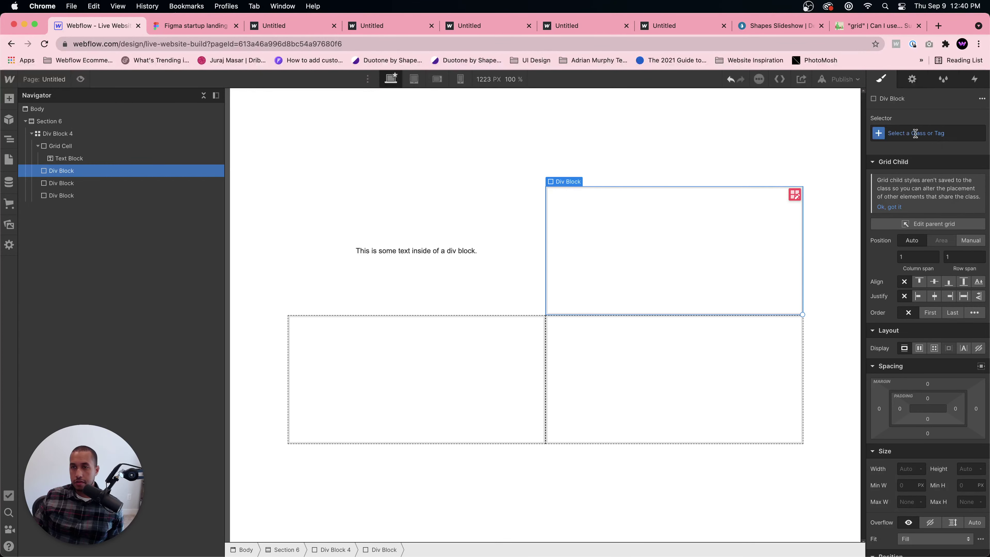
- Apply the existing Grid Cell class to the second and third div blocks in the grid
text(Grid Cel)
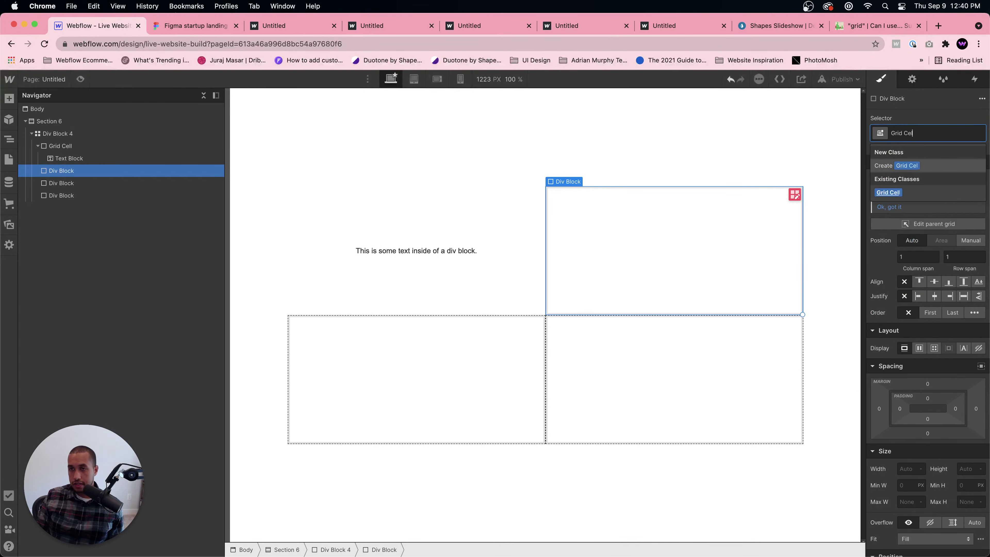
key(Return)
click(195, 183)
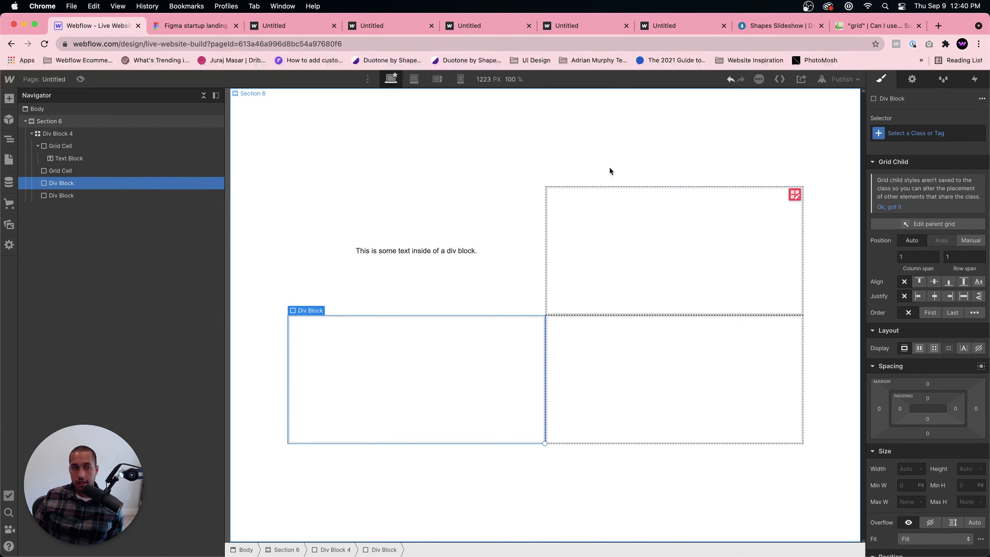
click(918, 137)
text(Grid)
key(Down)
key(Down)
key(Return)
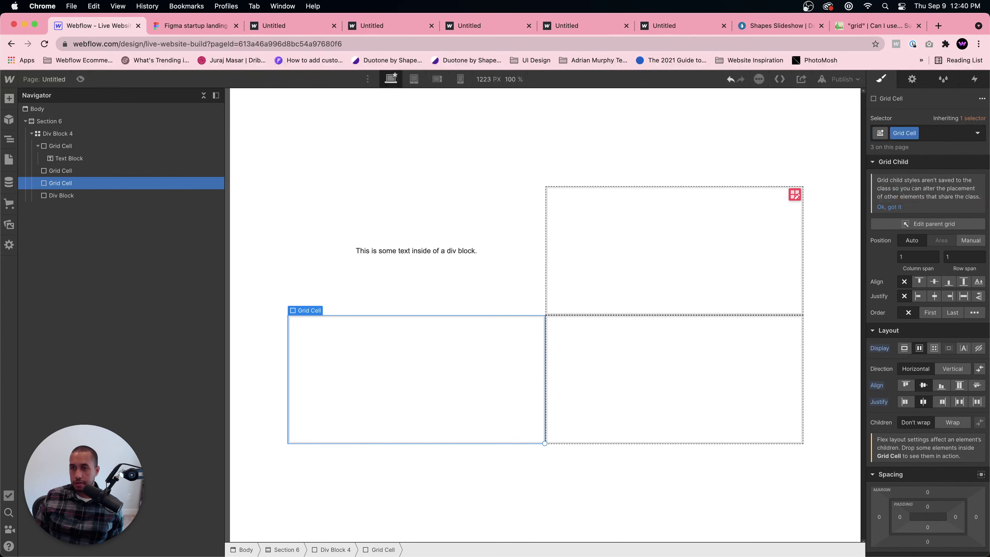
- Apply the existing Grid Cell class to the fourth div block in the grid
click(144, 196)
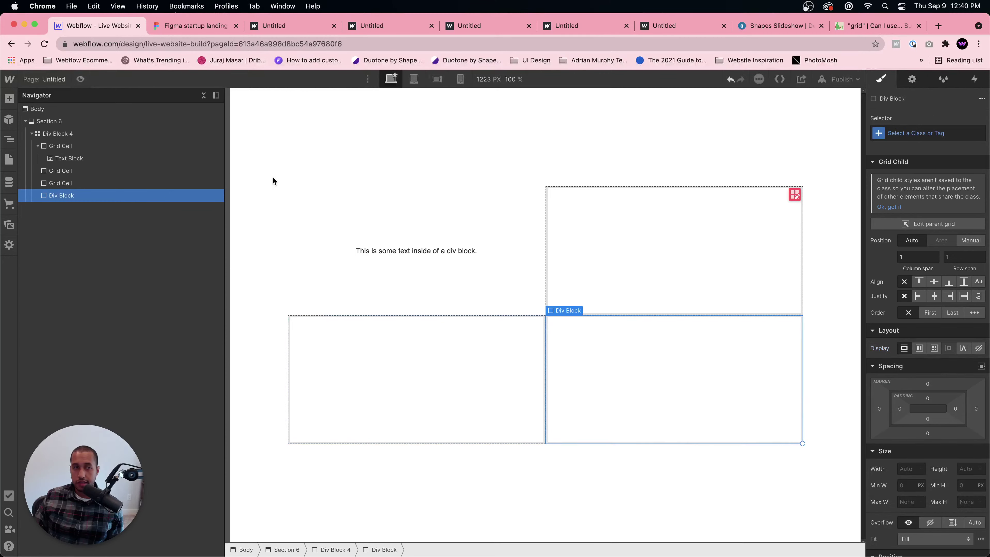
click(918, 131)
text(Grid C)
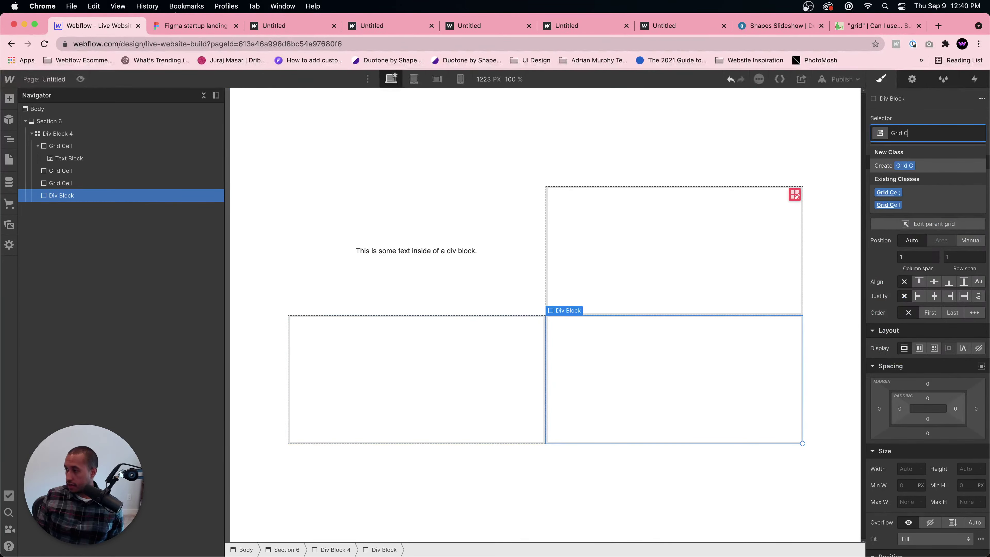
key(Down)
key(Down)
key(Return)
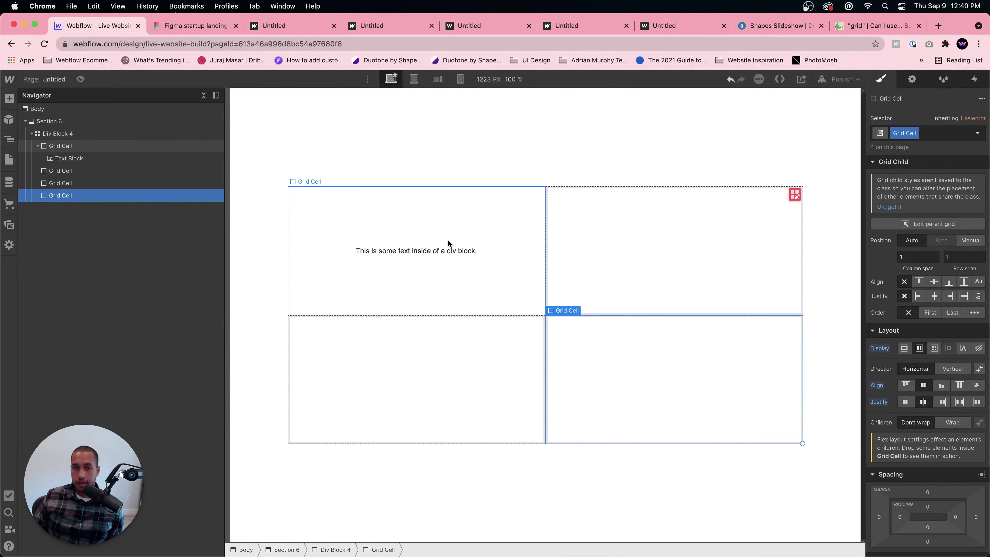
- Copy the text block from the first grid cell into the other three grid cells
click(448, 250)
click(585, 253)
key(ctrl+v)
click(406, 393)
key(ctrl+v)
click(676, 384)
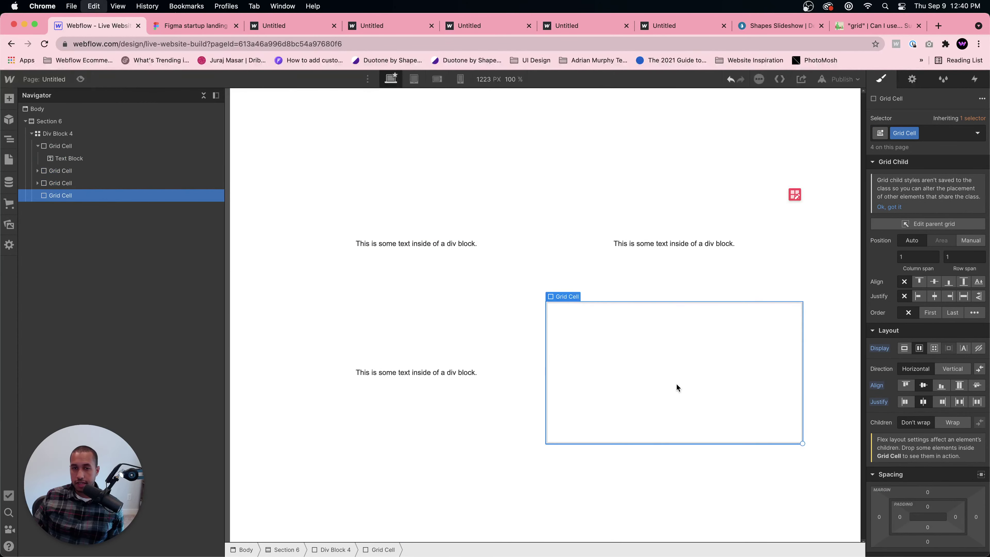
key(ctrl+v)
- Replace the placeholder texts in the first three grid cells with "Cell 1", "Cell 2" and "Cell 3"
click(454, 253)
double_click(452, 252)
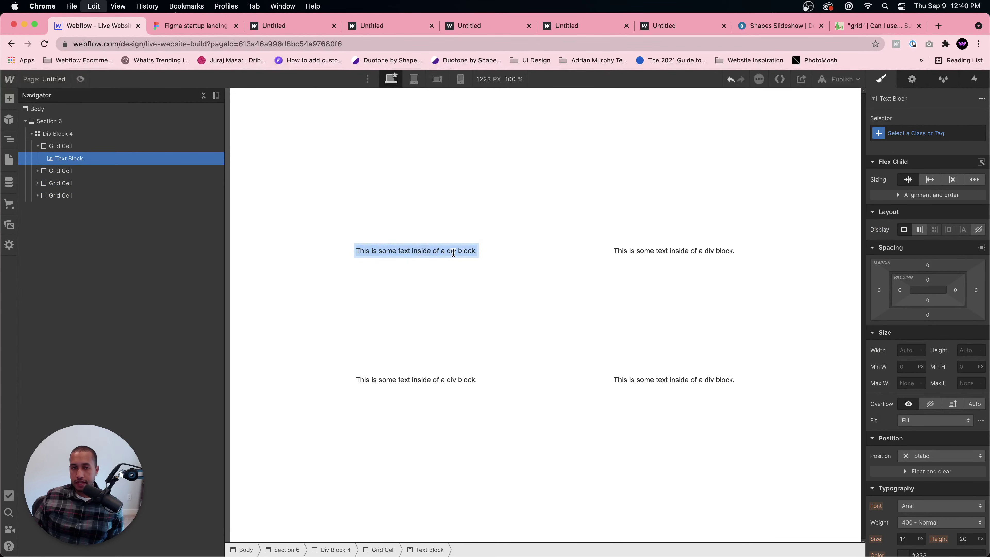
text(Cell1)
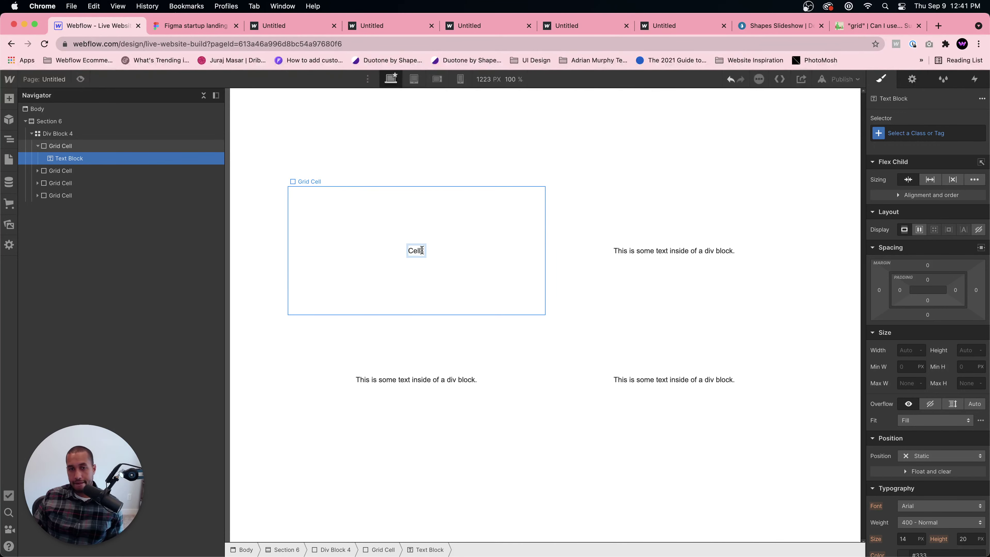
click(709, 251)
double_click(709, 251)
text(Cell 2)
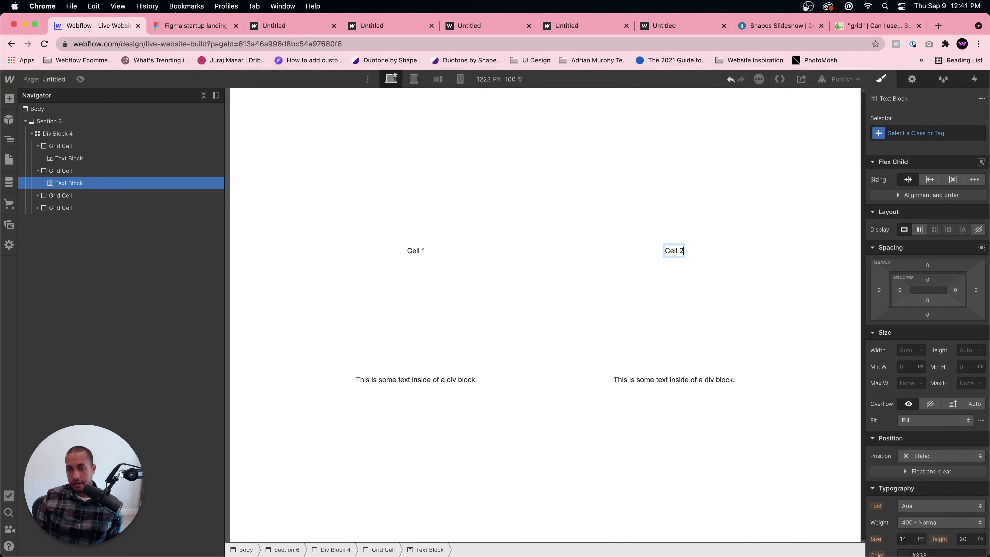
double_click(442, 380)
key(super+a)
text(Ce)
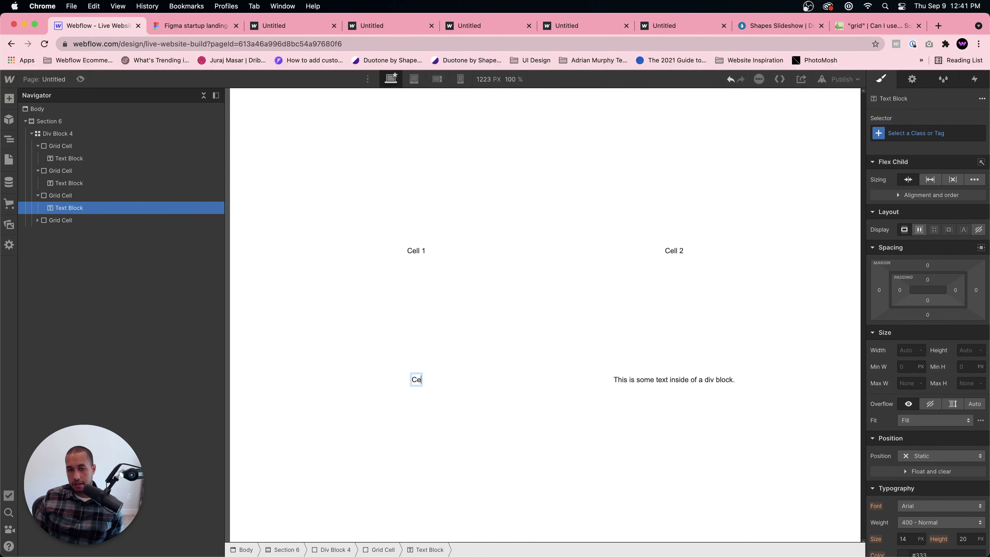
- Replace the placeholder text in the fourth grid cell with "Cell 4"
click(651, 380)
double_click(651, 379)
key(super+a)
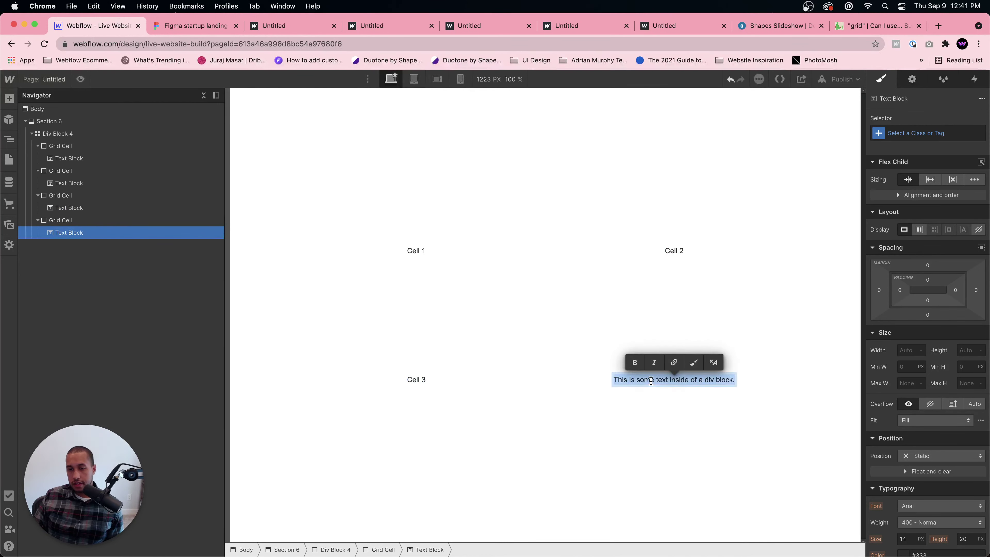
text(Cell 4)
- Add a div block beside the Cell 1 text in the first grid cell
click(498, 281)
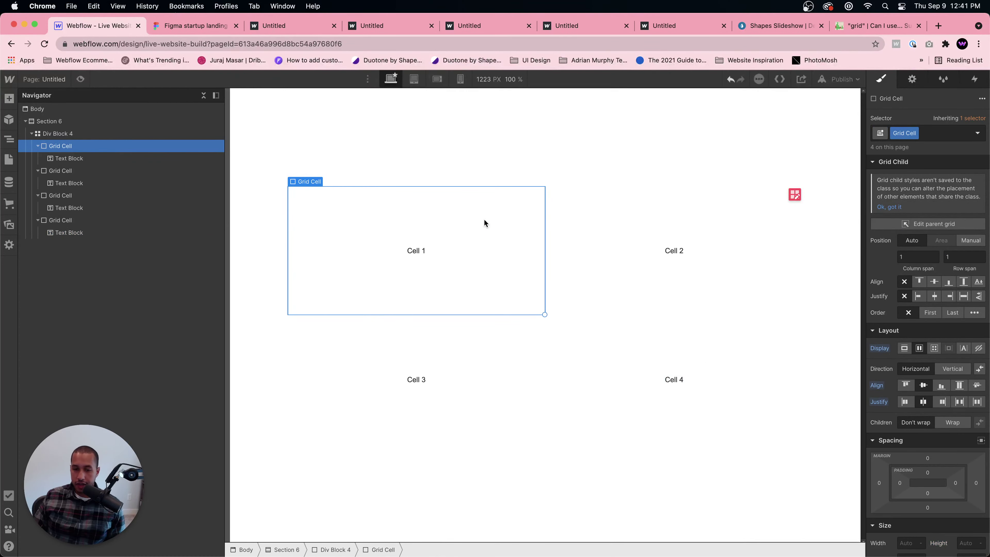
key(super+e)
text(div)
key(Return)
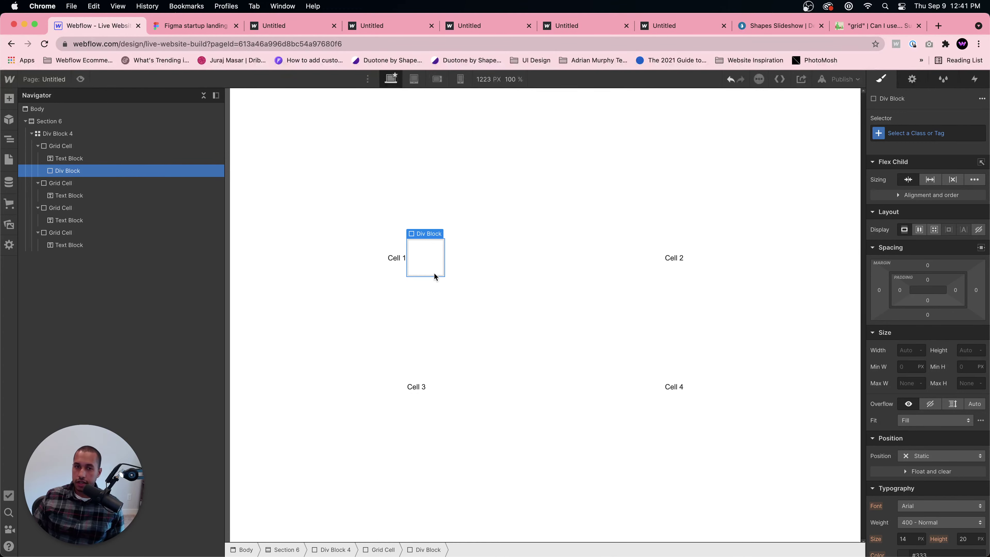
click(464, 282)
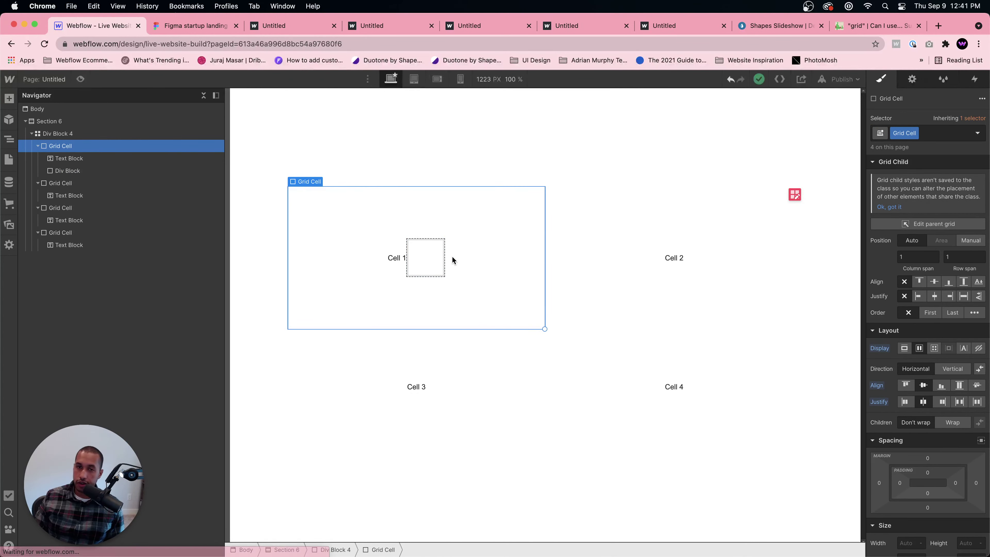
click(434, 255)
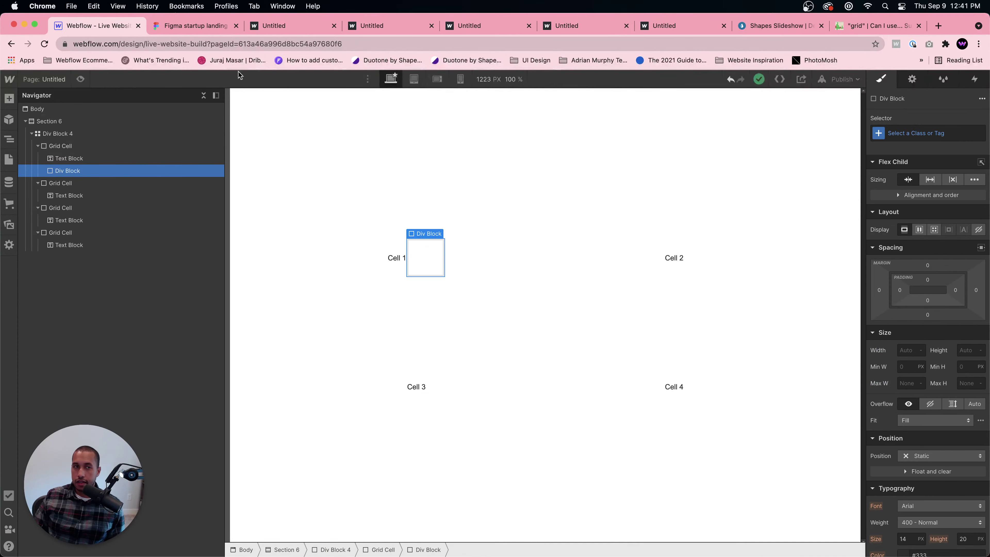
- Open the site's Home page
click(9, 159)
click(71, 188)
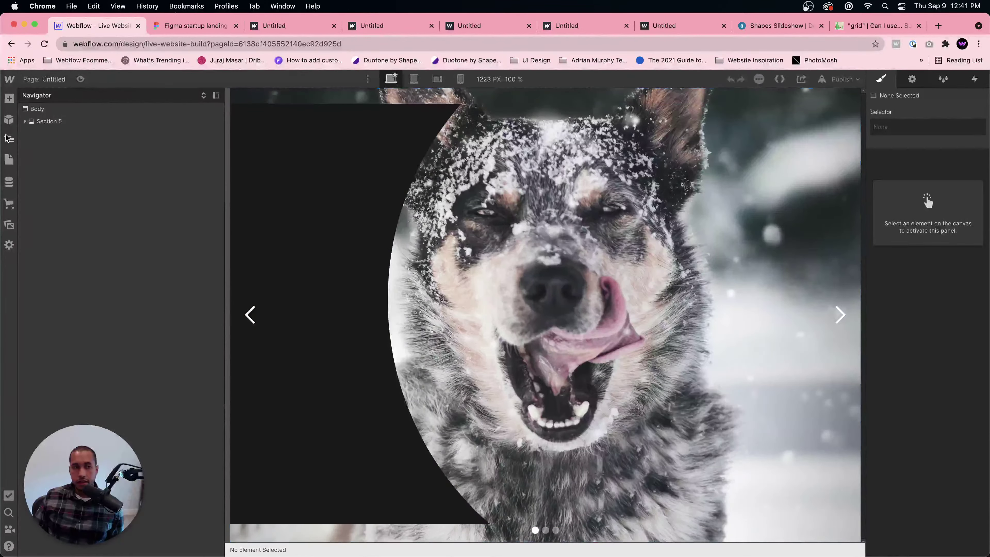
click(9, 158)
click(46, 157)
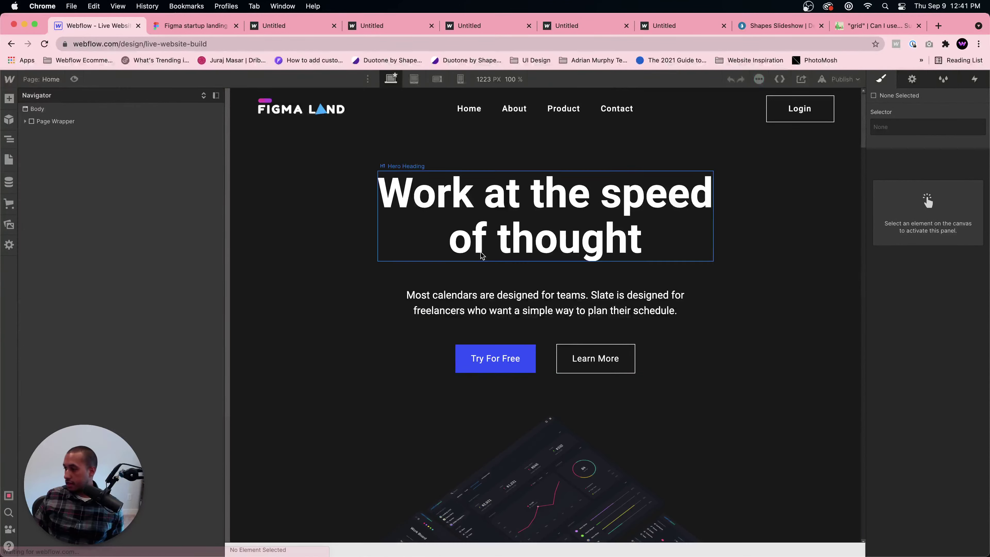
- Copy the Partners Logo Wrapper from the Partners section, using the Mobile (L) breakpoint
scroll(576, 328, down, 5)
scroll(576, 327, down, 5)
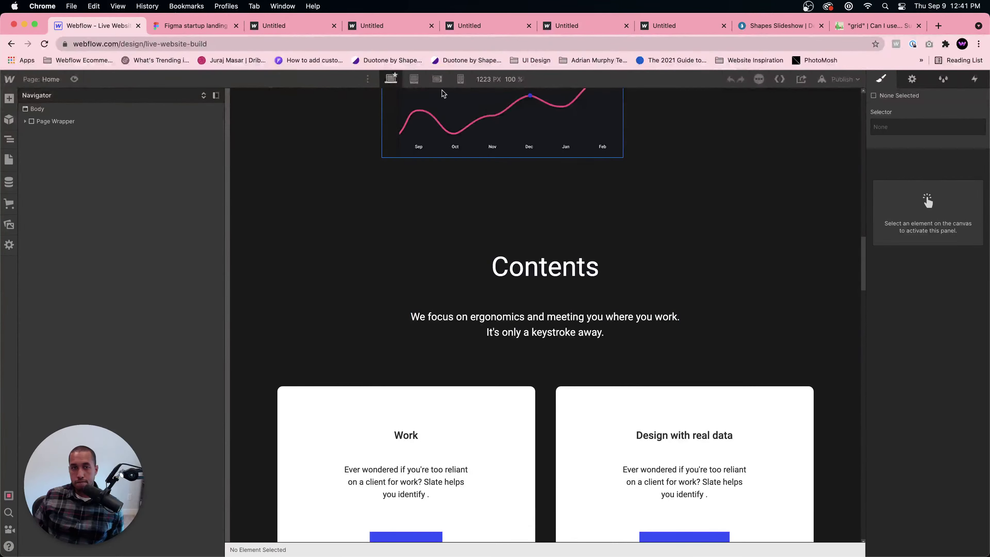
key(shift+3)
scroll(559, 279, down, 15)
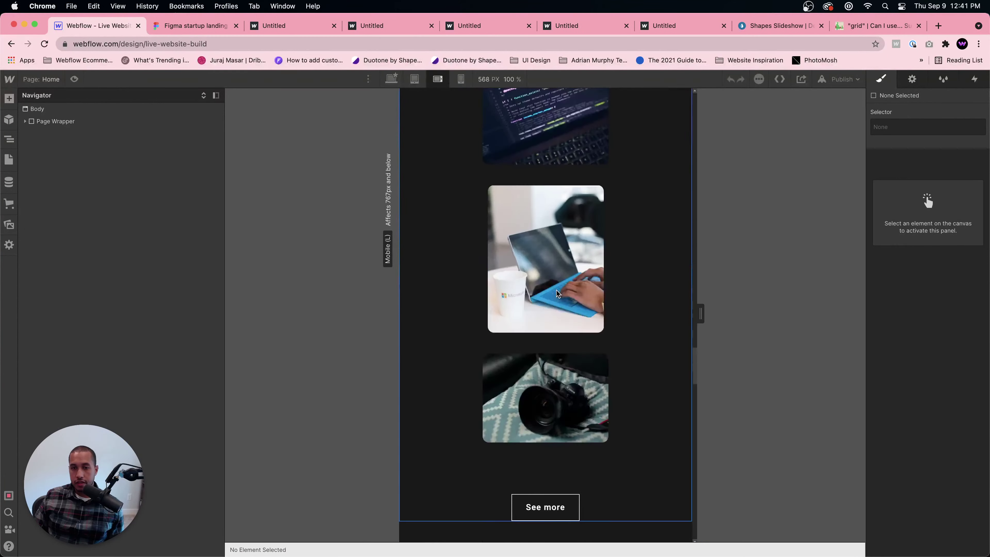
click(572, 417)
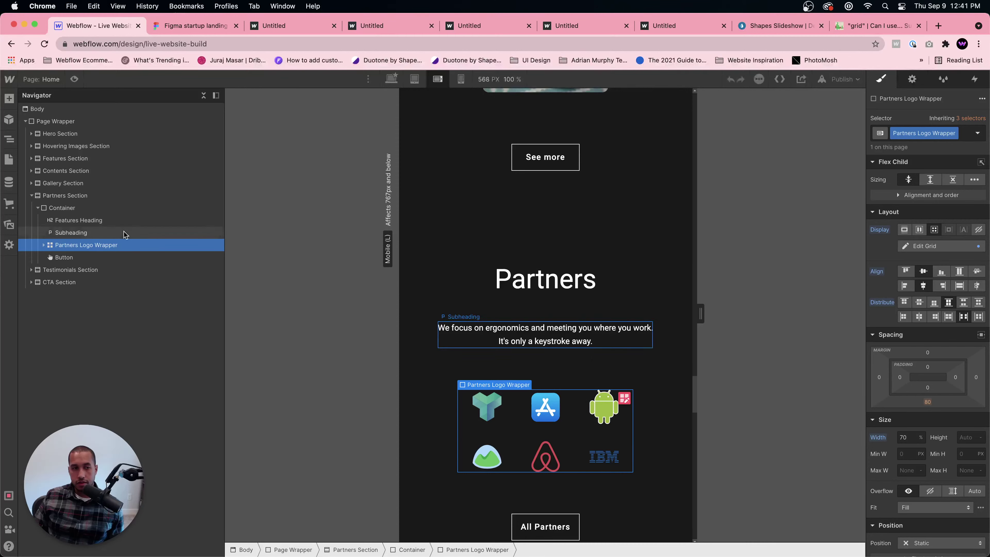
- Return to the untitled page with the grid and delete the empty div block beside Cell 1
click(9, 159)
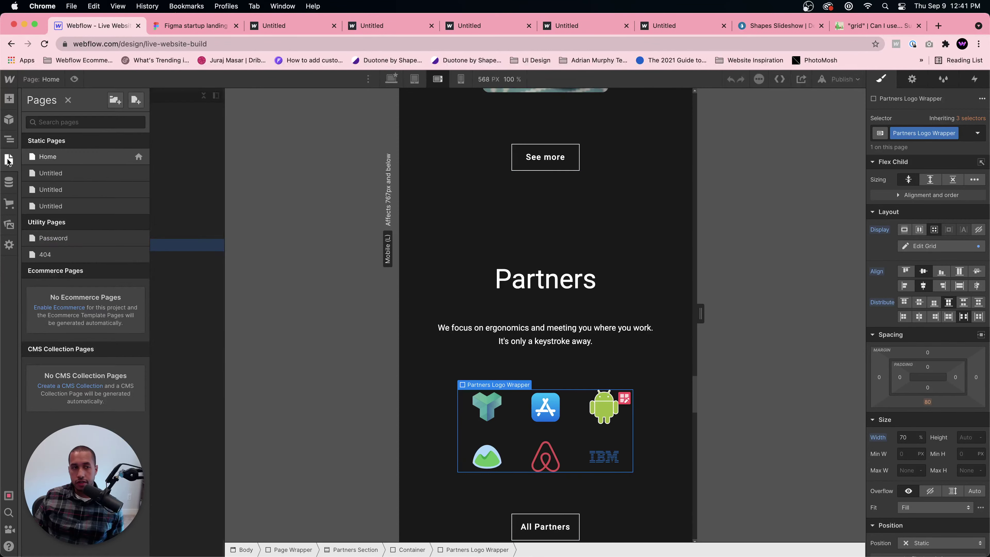
click(73, 206)
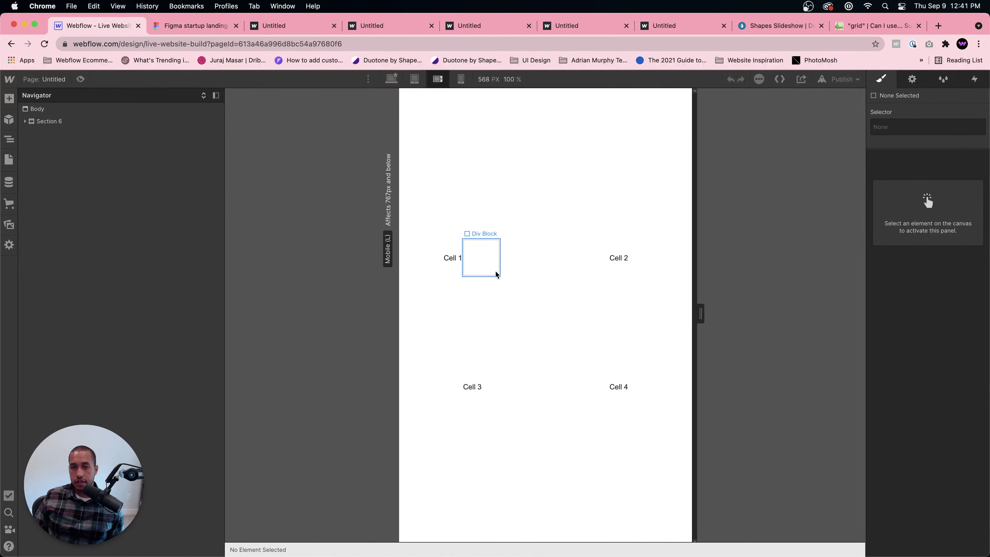
click(493, 273)
key(Delete)
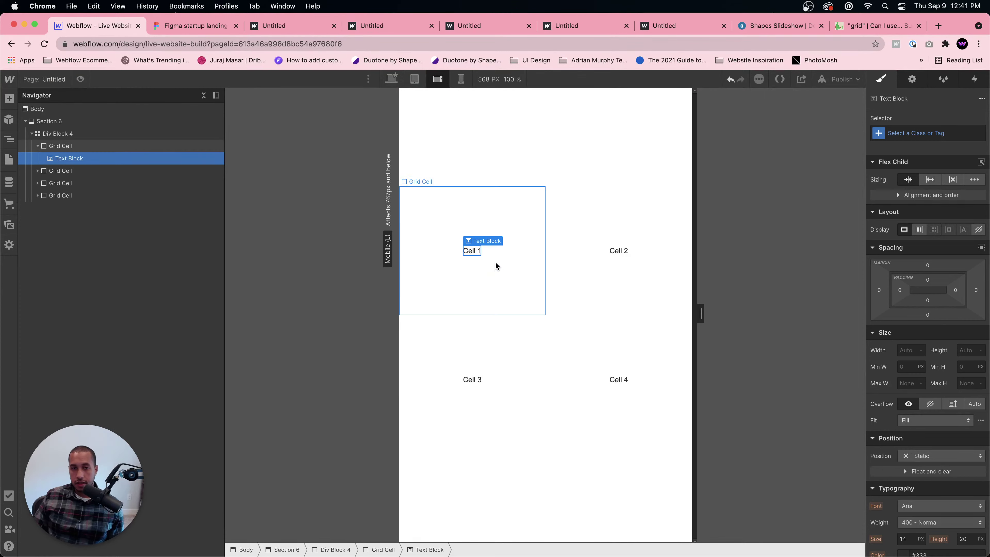
- Paste the copied Partners Logo Wrapper into the first grid cell at the desktop breakpoint
click(495, 261)
click(391, 79)
click(551, 254)
click(515, 250)
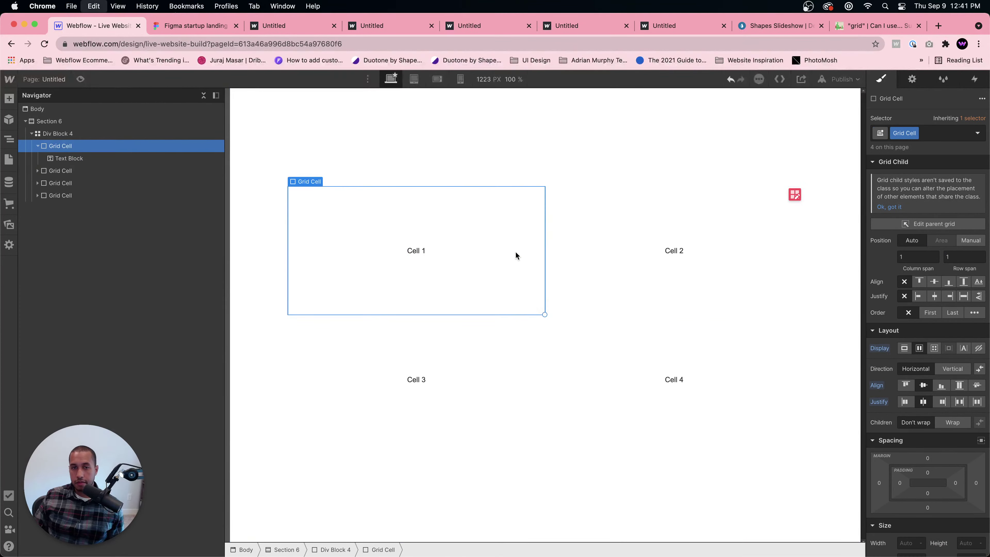
key(cmd+v)
click(382, 265)
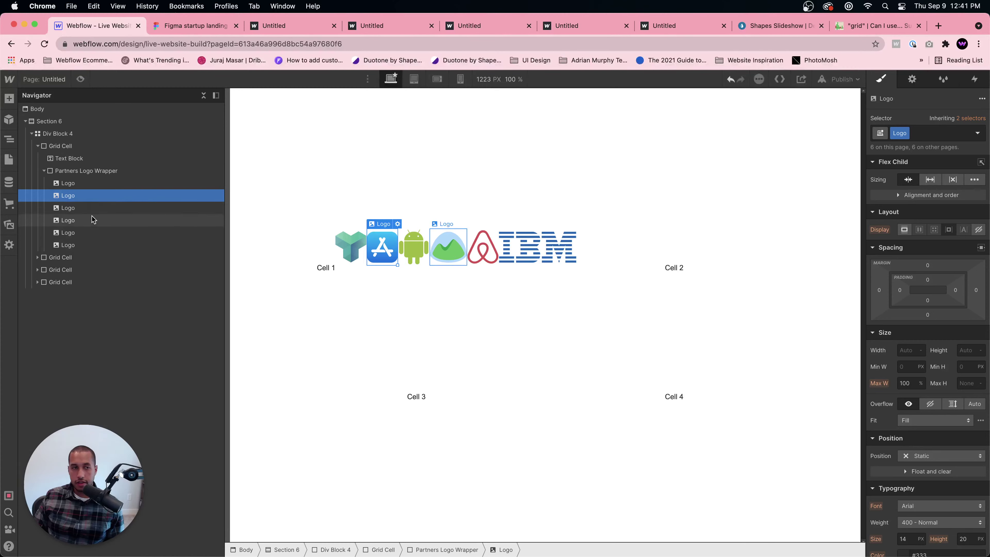
- Try a grid display with horizontally centered items on the Partners Logo Wrapper, and undo it
click(86, 170)
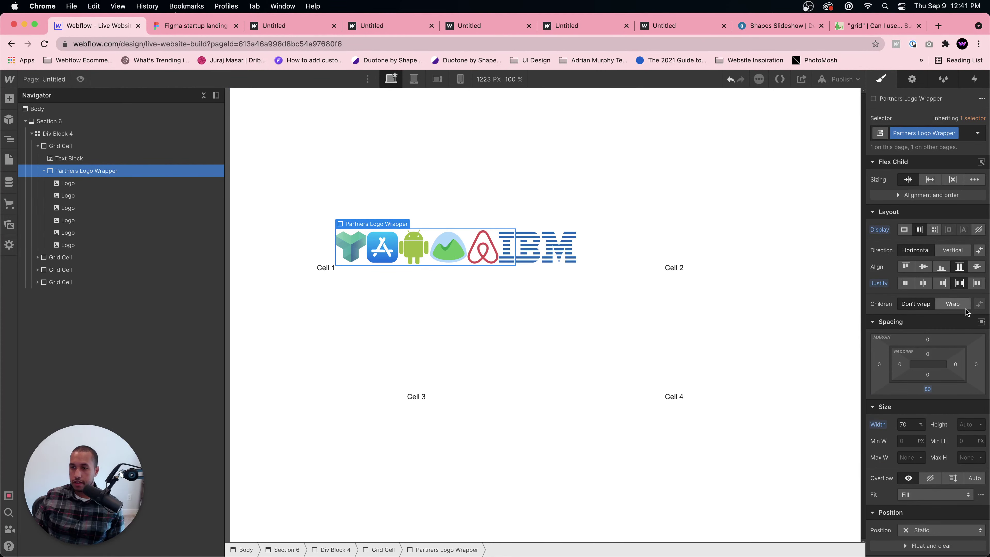
click(934, 229)
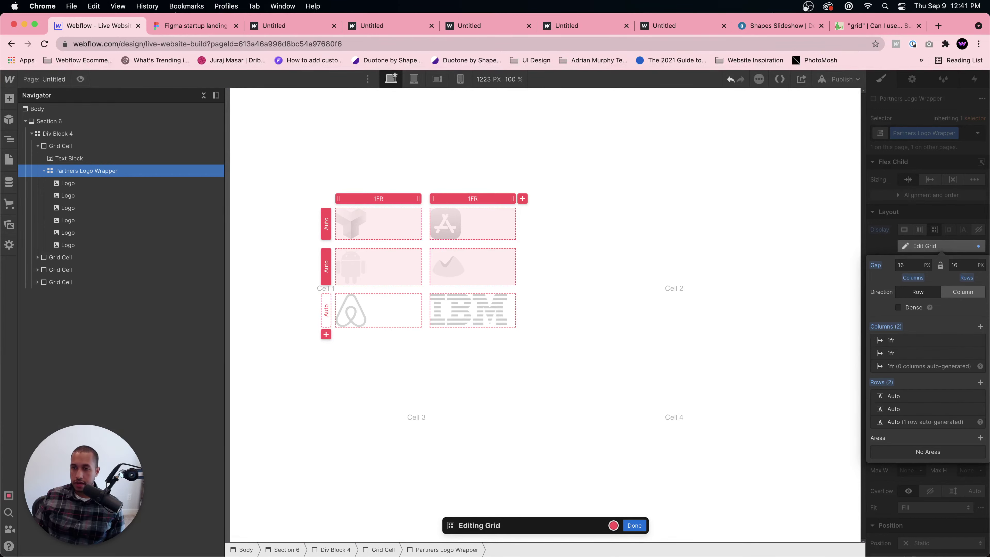
key(Escape)
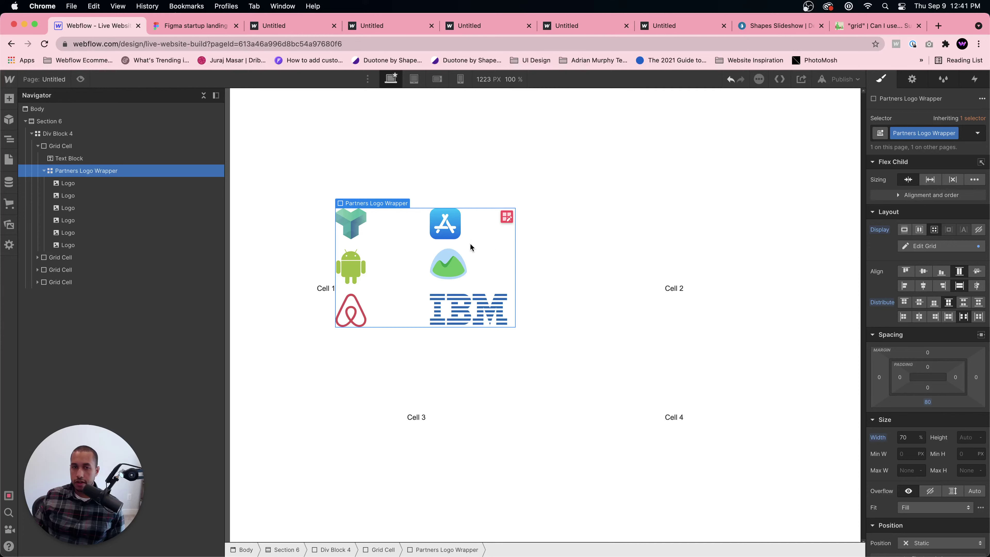
click(923, 286)
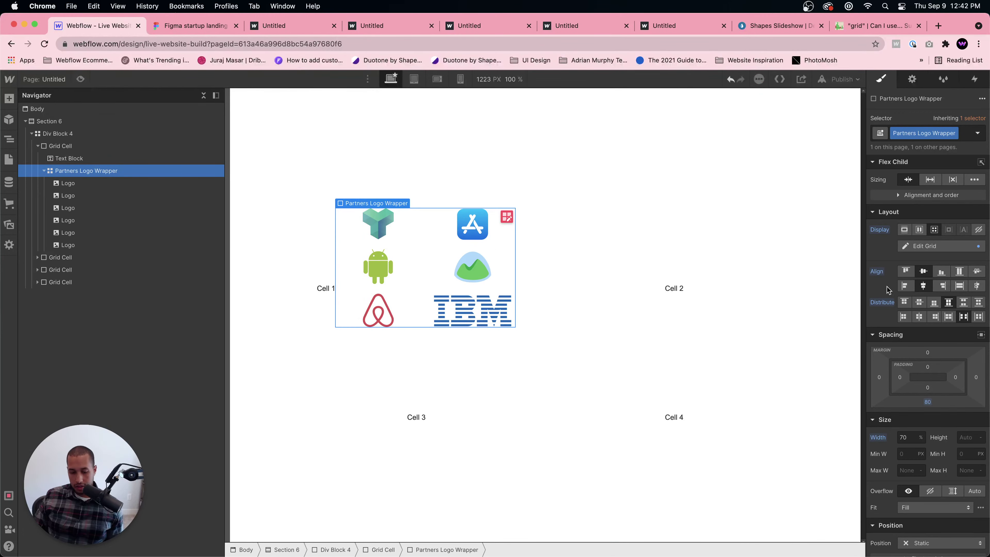
key(super+z)
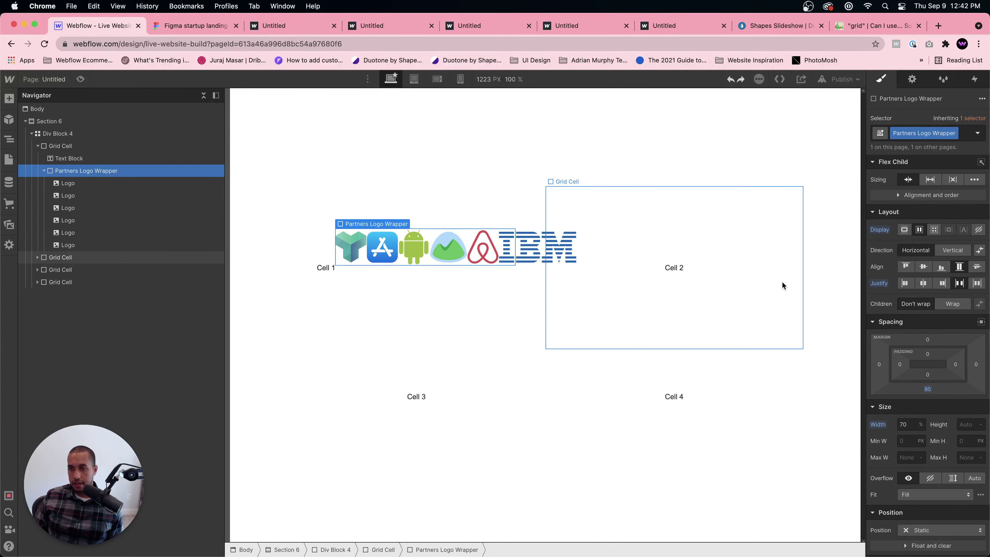
- Delete the pasted Partners Logo Wrapper from the first grid cell and undo the deletion
key(Delete)
click(460, 281)
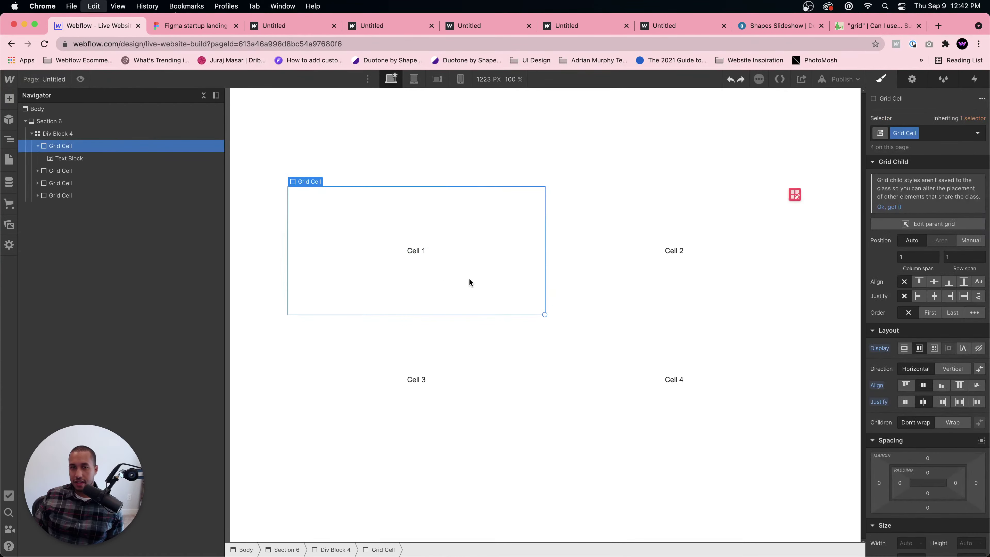
key(super+z)
- Duplicate the class of the pasted logo wrapper and name the copy "Partners Logo Wrapper 2"
click(448, 246)
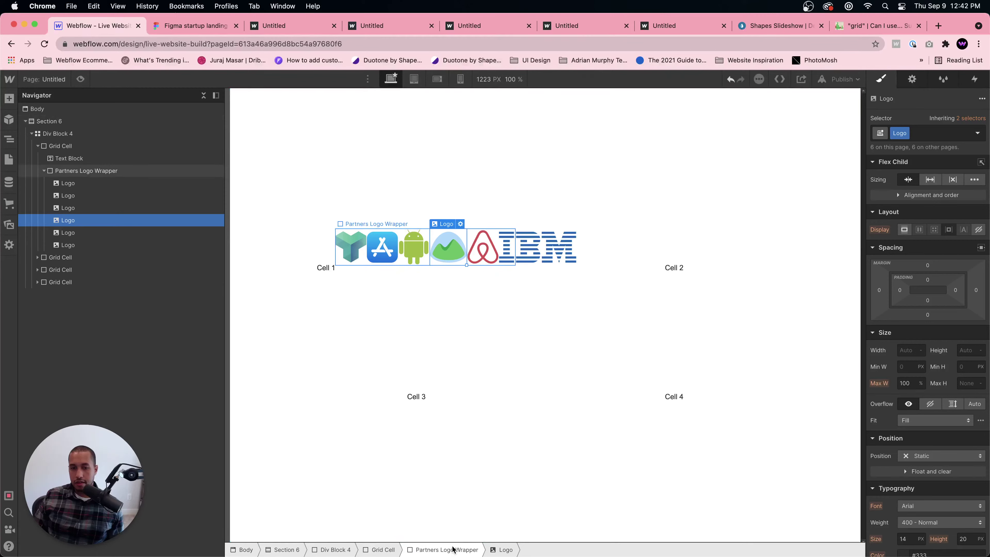
click(446, 549)
click(955, 133)
click(948, 145)
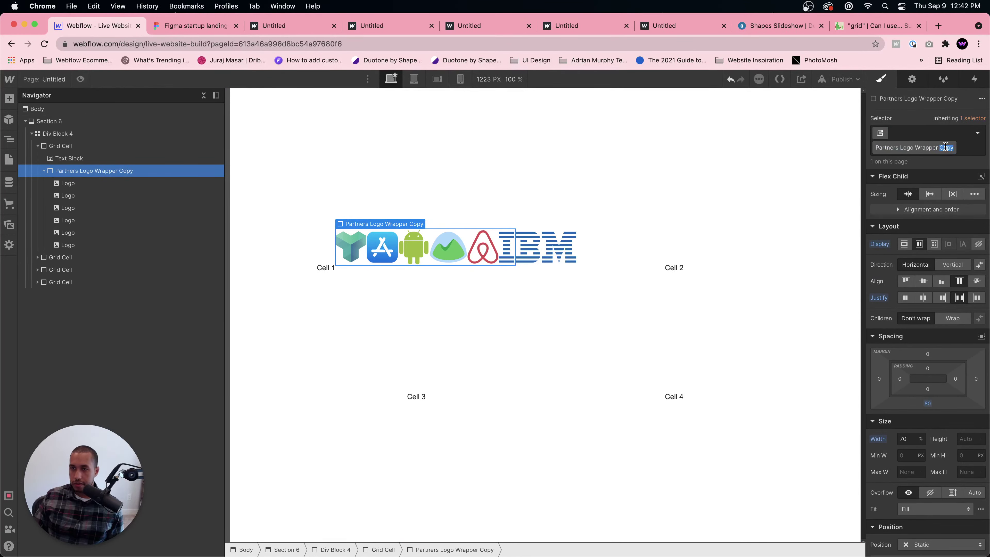
text(2)
key(Return)
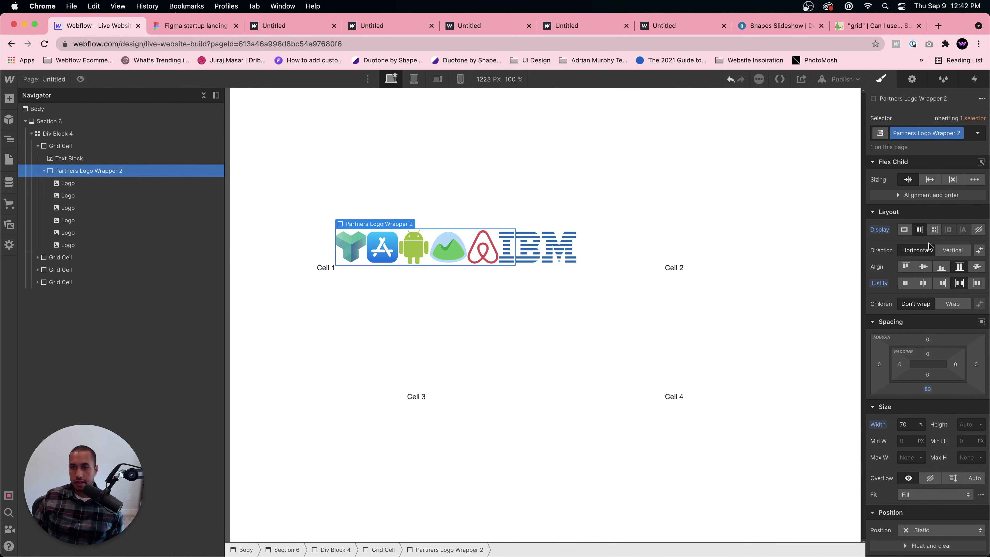
- Make Partners Logo Wrapper 2 a grid with 0 px column and row gaps and horizontally centered items
click(933, 230)
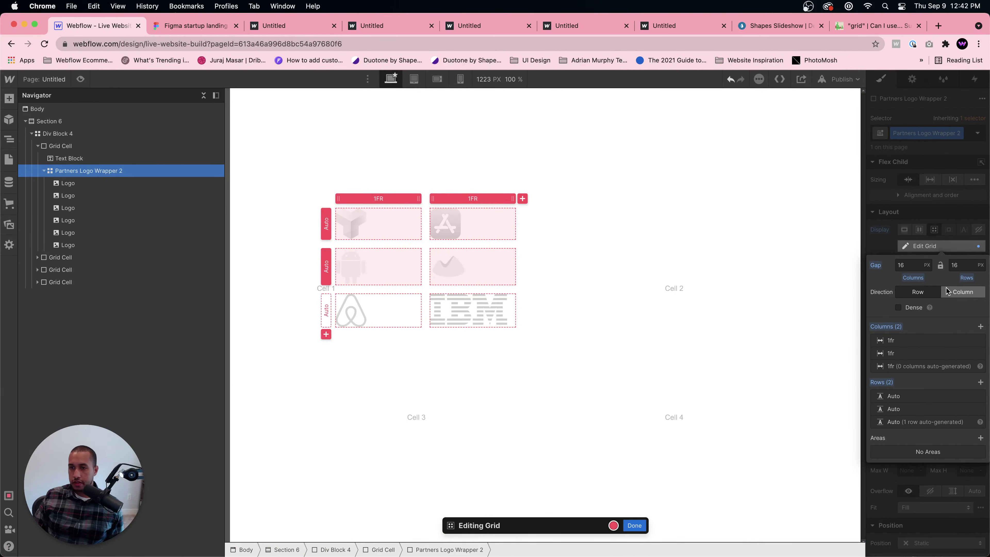
text(0)
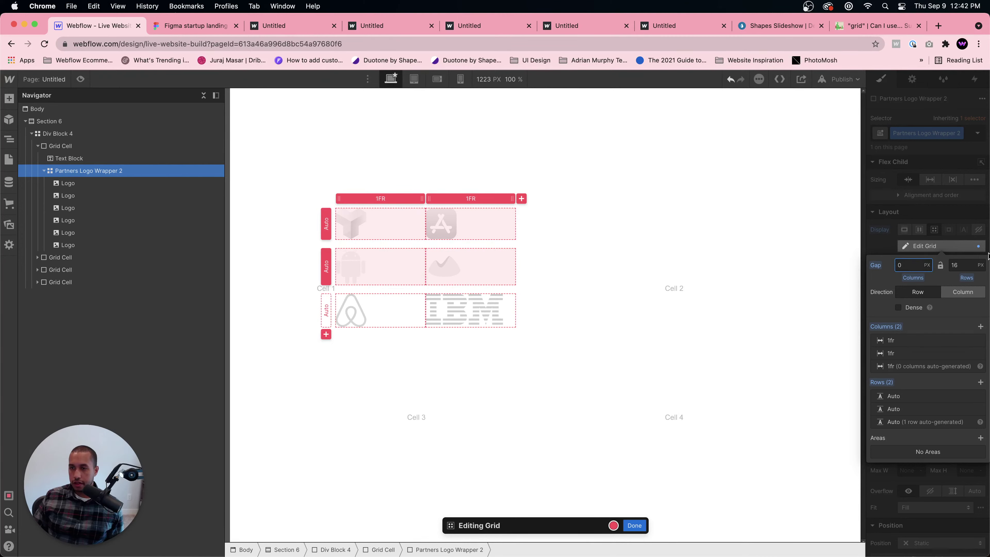
text(0)
key(Return)
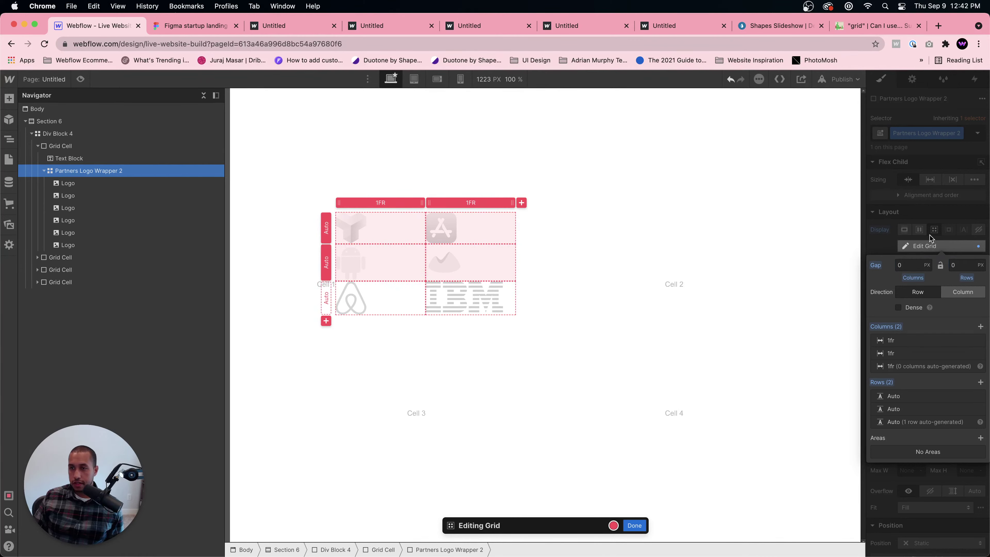
click(930, 237)
click(923, 286)
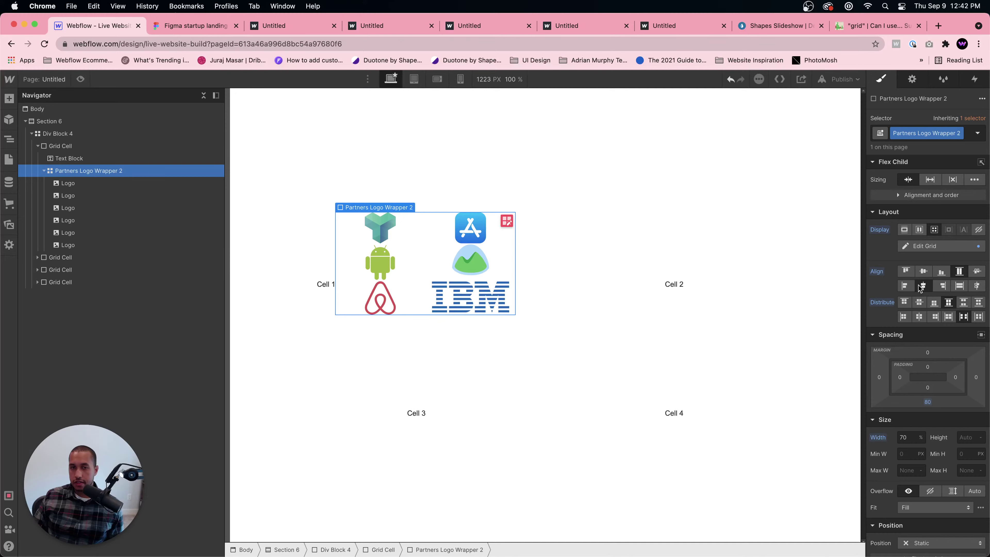
- Examine how the logos, their wrapper, the first Grid Cell and Div Block 4 are nested
click(380, 228)
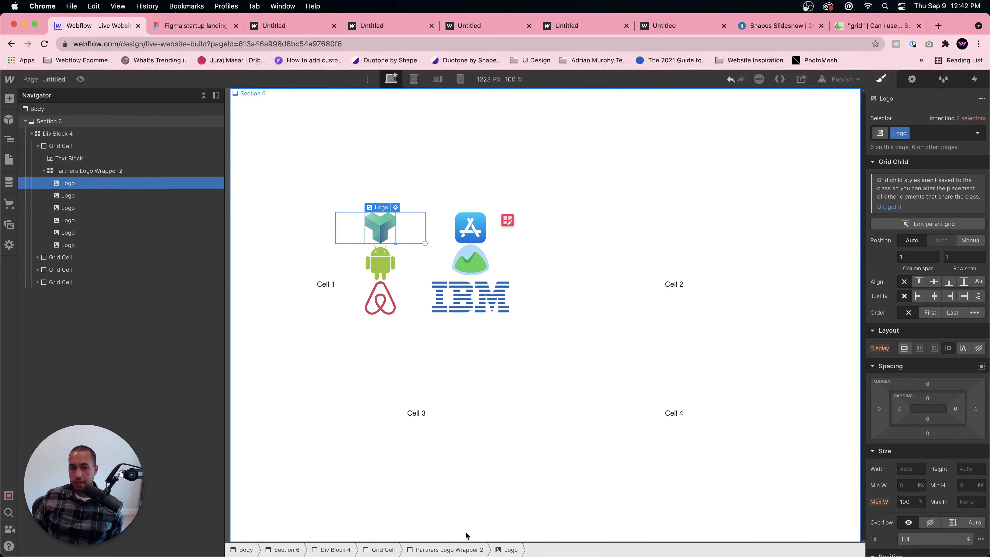
click(469, 550)
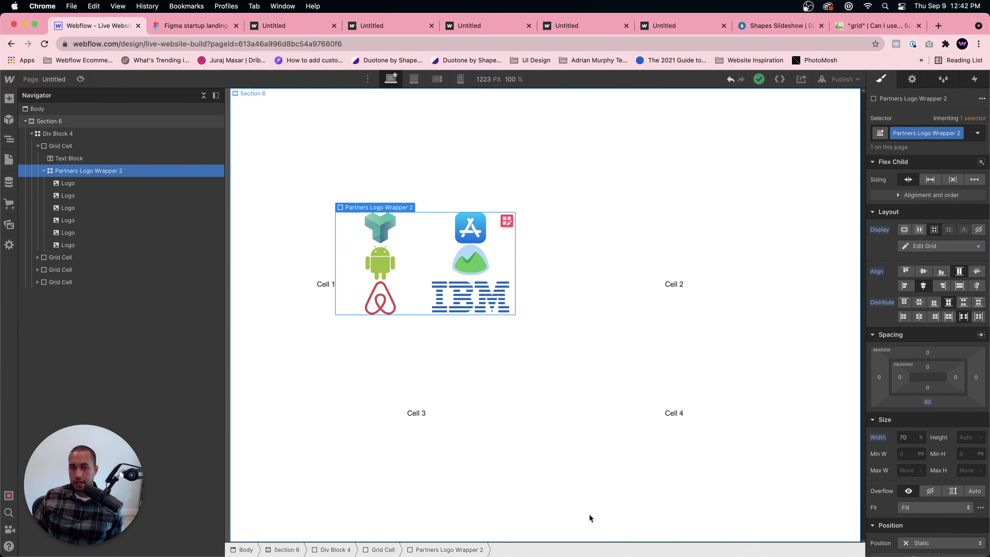
click(384, 234)
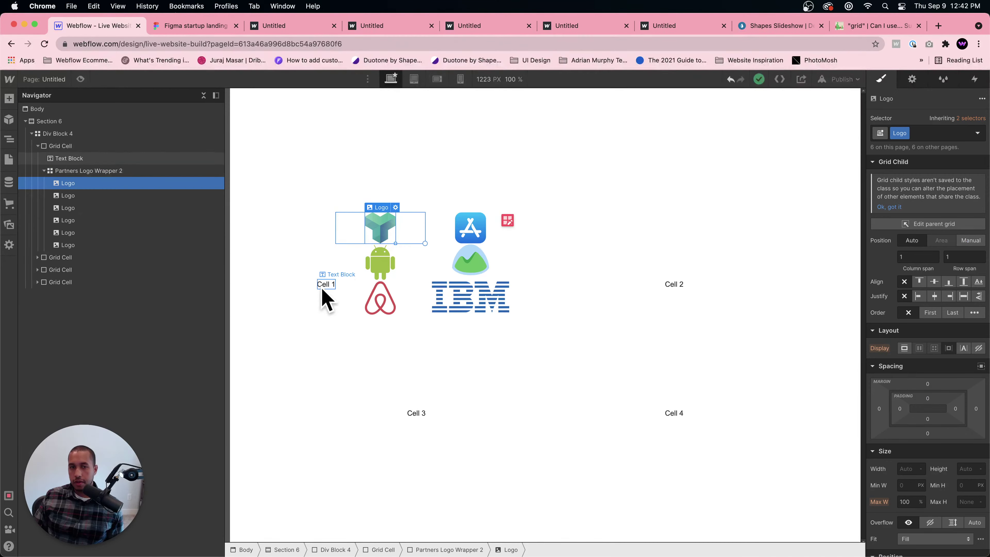
click(327, 252)
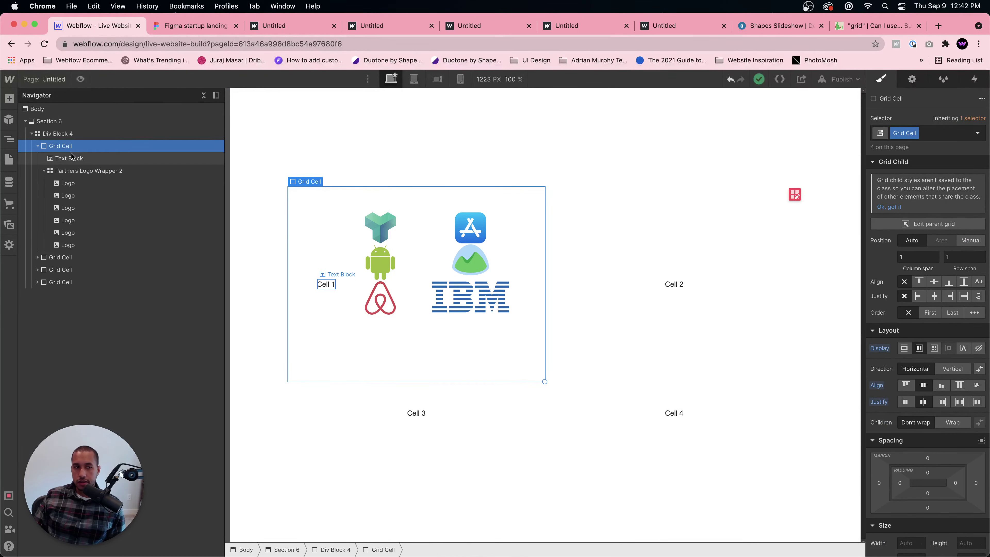
click(58, 133)
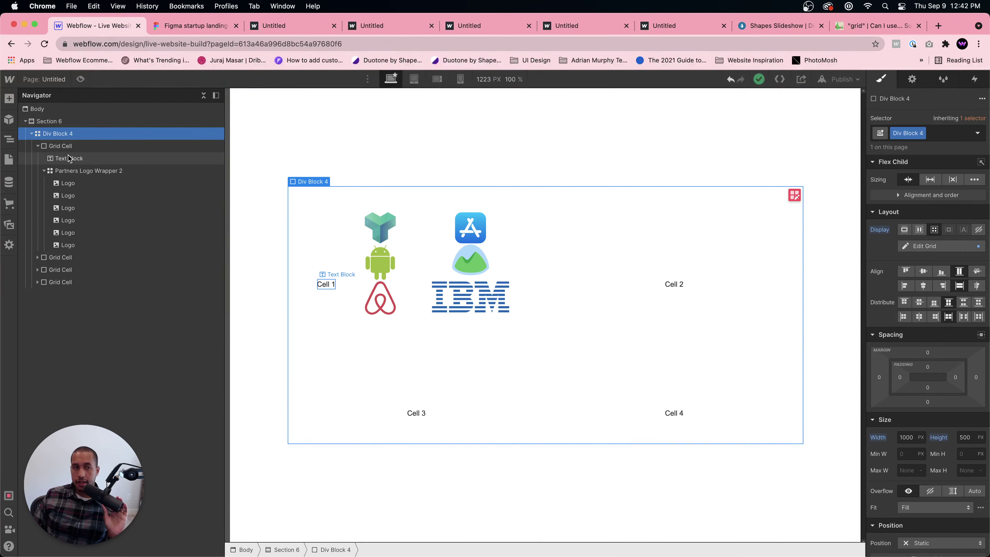
click(82, 146)
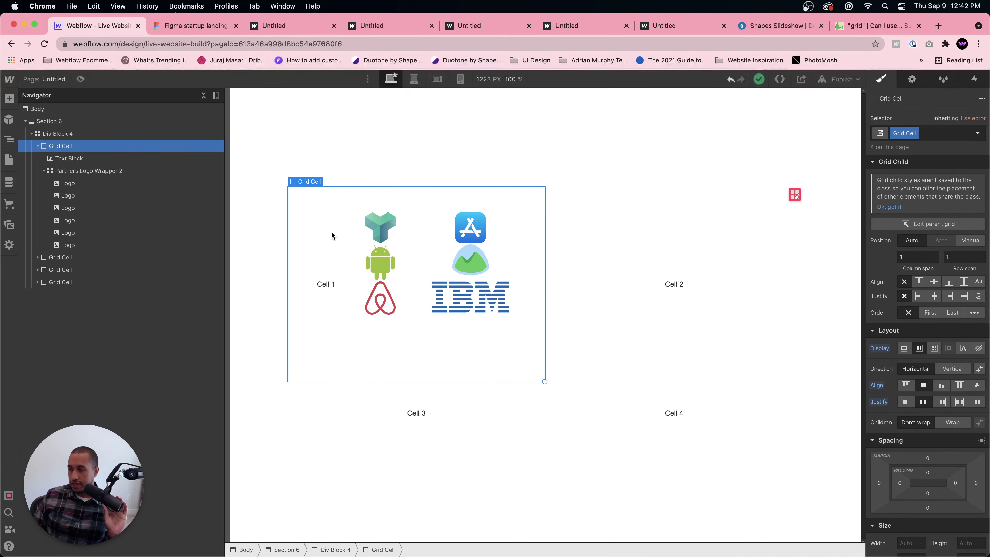
click(376, 259)
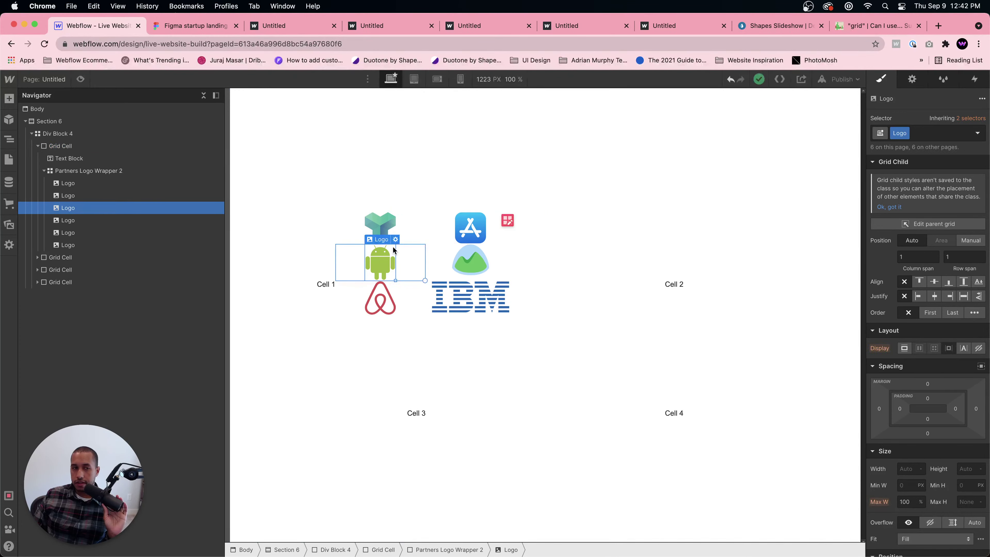
- Compare the layout settings of Partners Logo Wrapper 2 with those of its parent Grid Cell
click(56, 169)
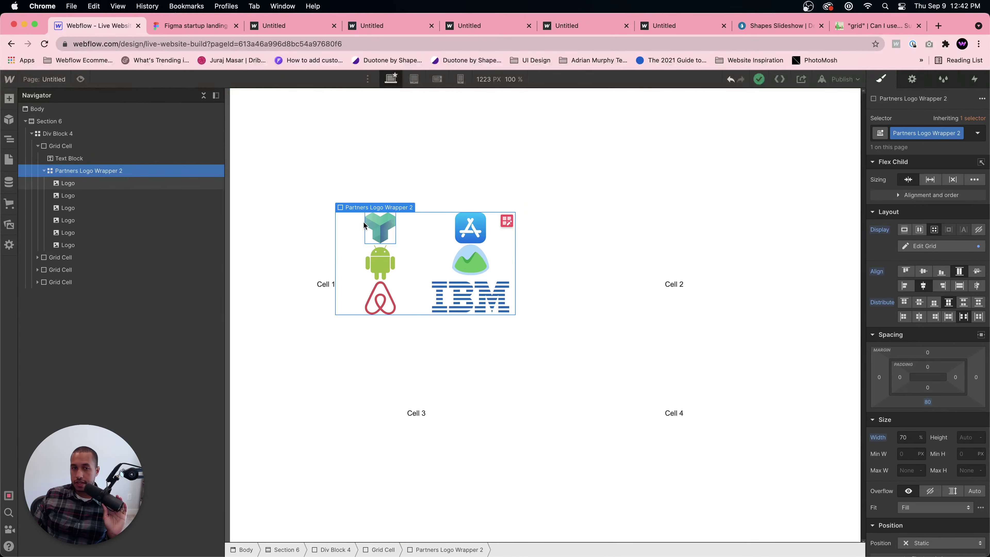
click(366, 193)
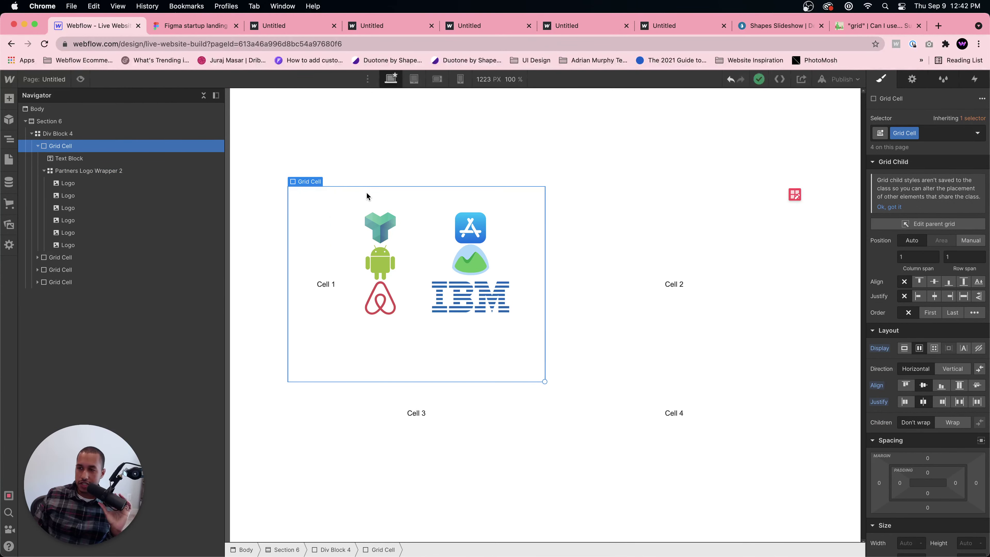
- Open the Home page and review its Partners section at the tablet, mobile landscape and mobile portrait breakpoints
click(9, 159)
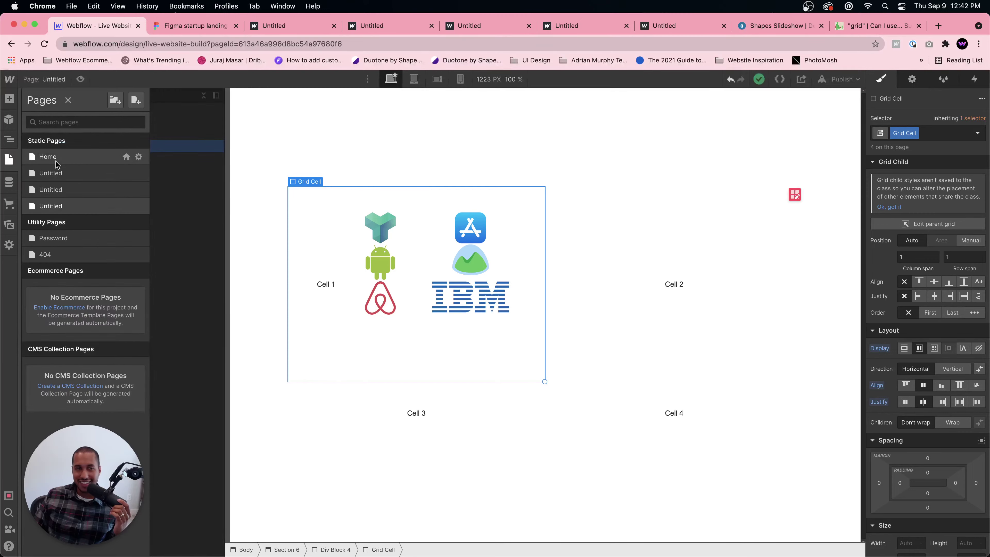
click(58, 156)
scroll(555, 274, down, 20)
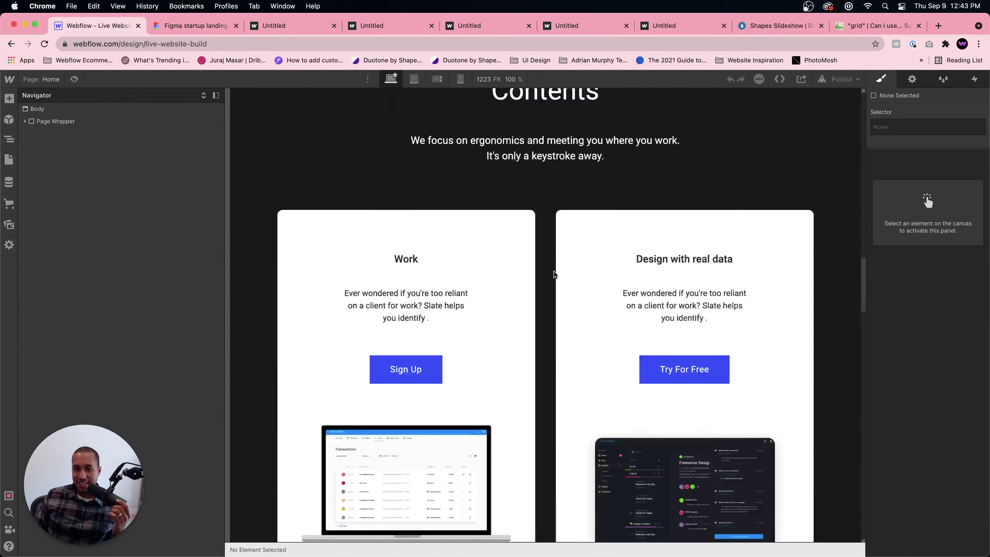
scroll(556, 274, down, 15)
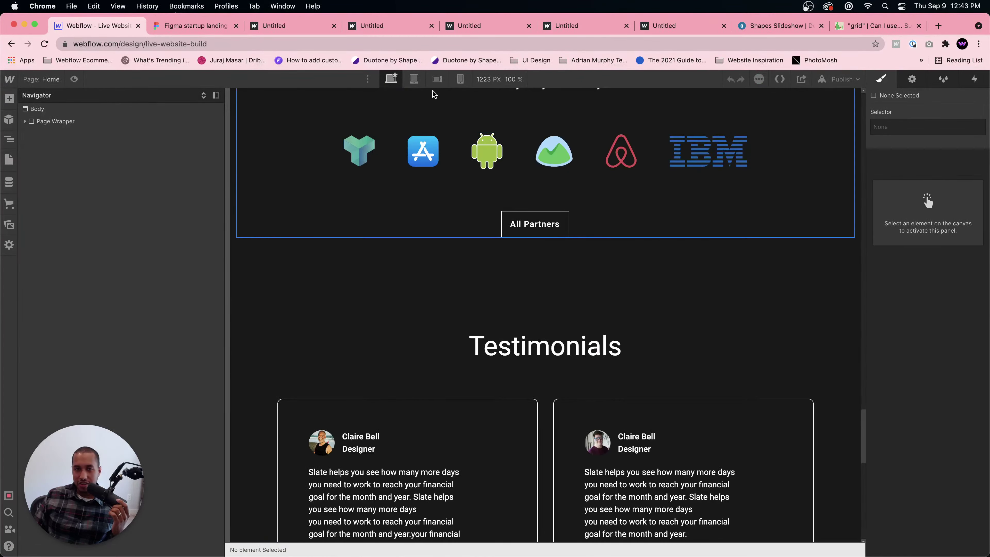
click(414, 80)
scroll(419, 125, down, 5)
scroll(500, 224, up, 5)
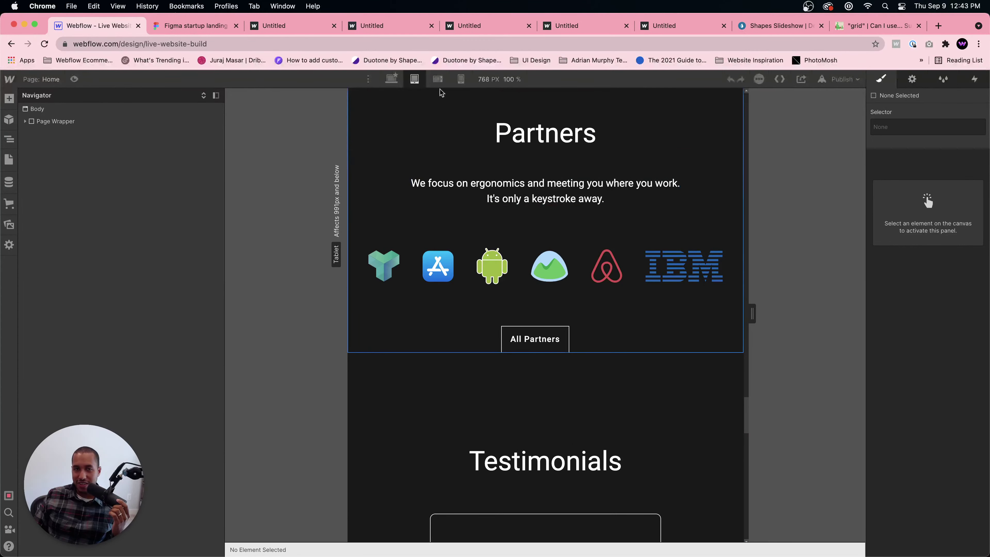
click(438, 79)
click(460, 79)
scroll(529, 230, down, 4)
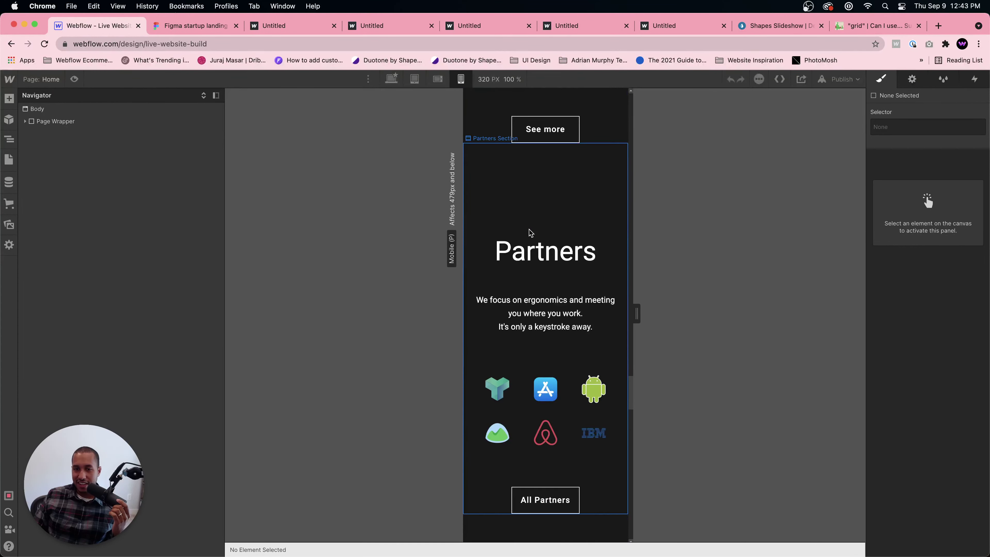
- Reopen the untitled page with the nested grid and return the canvas to the desktop breakpoint
click(89, 210)
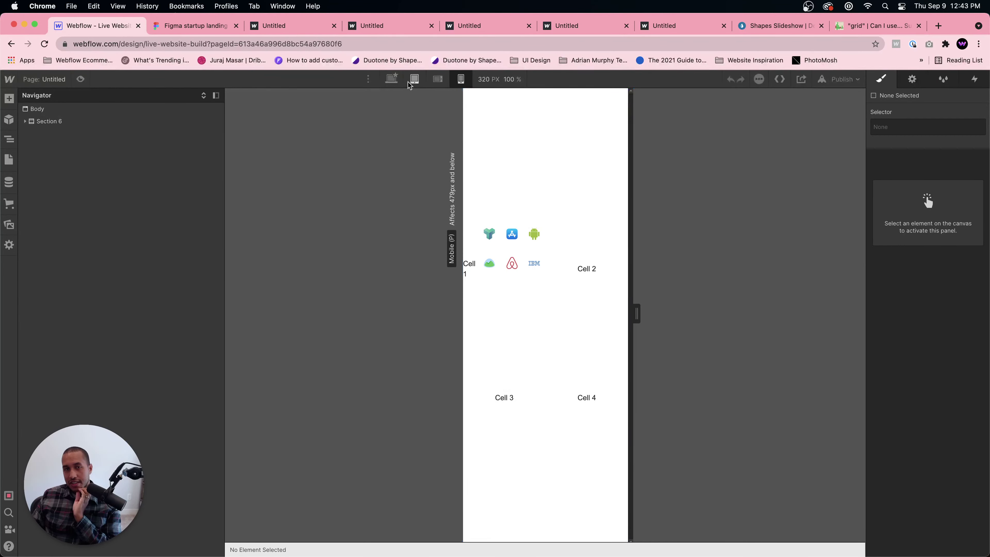
click(391, 79)
click(482, 258)
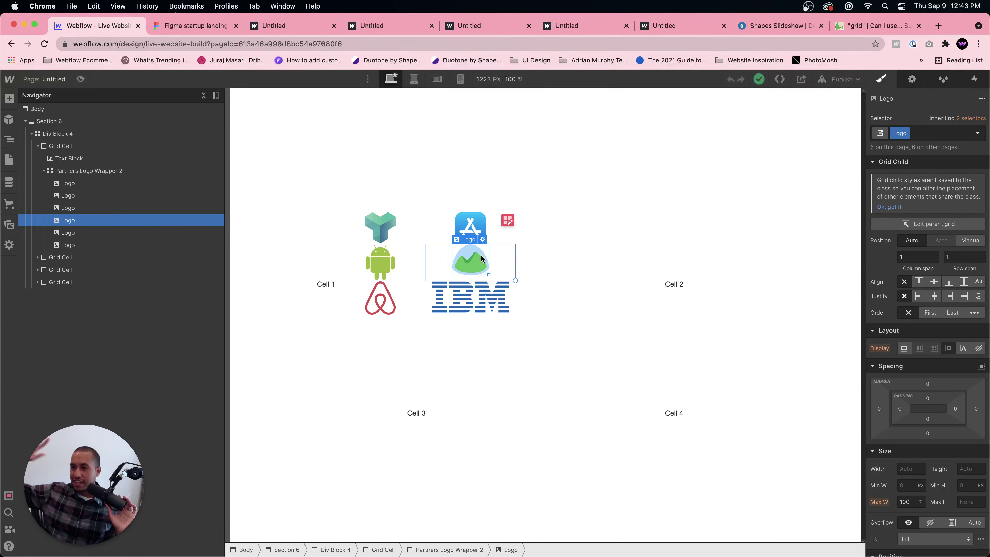
click(488, 238)
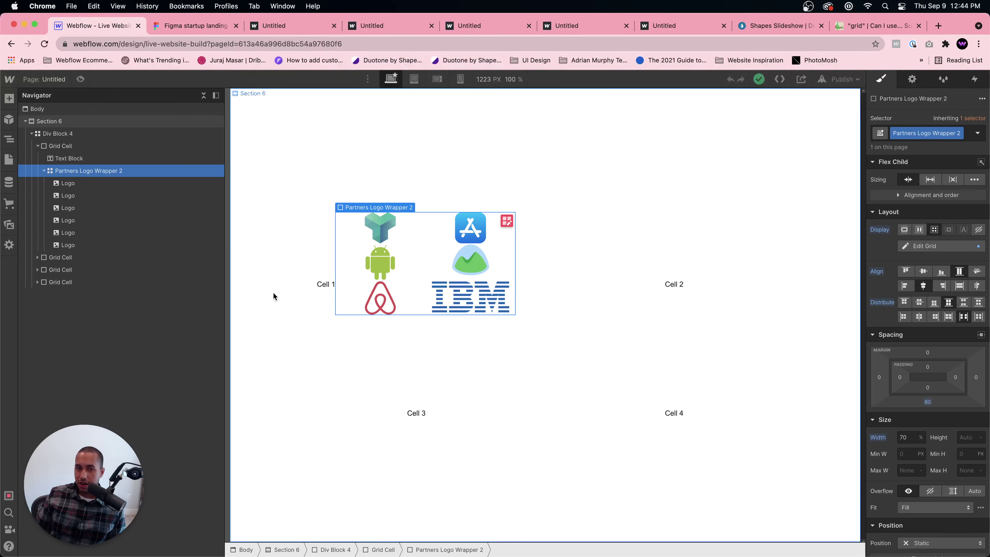
click(375, 274)
click(402, 314)
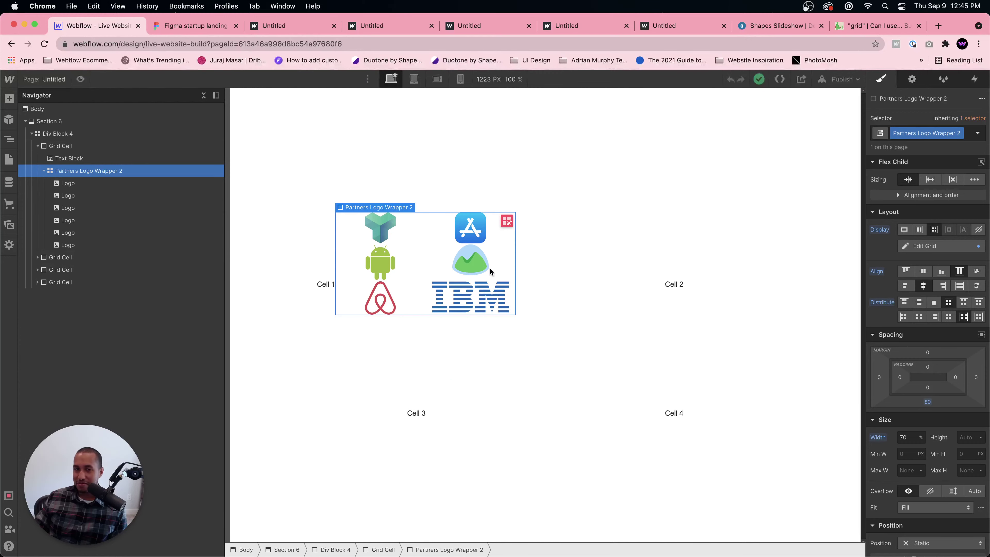
click(472, 231)
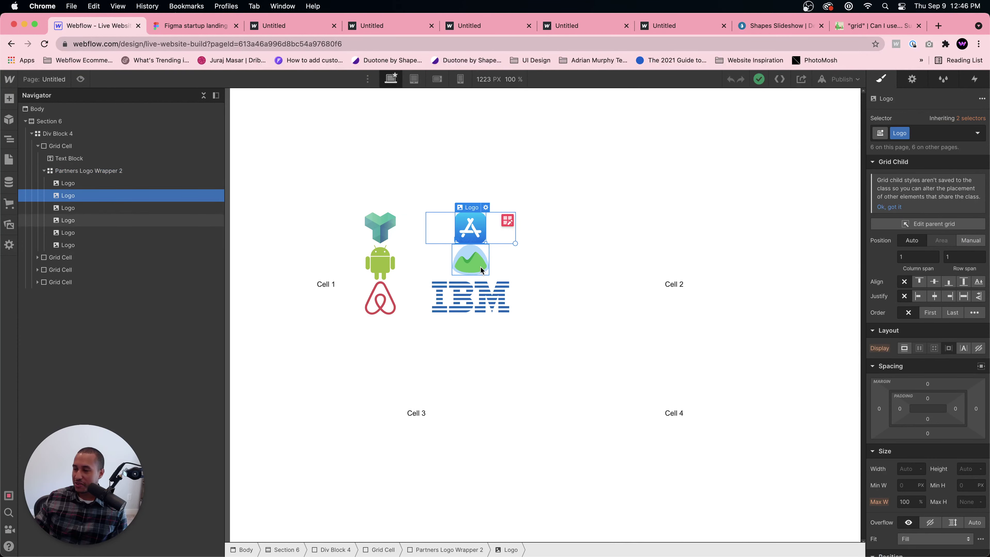
click(494, 258)
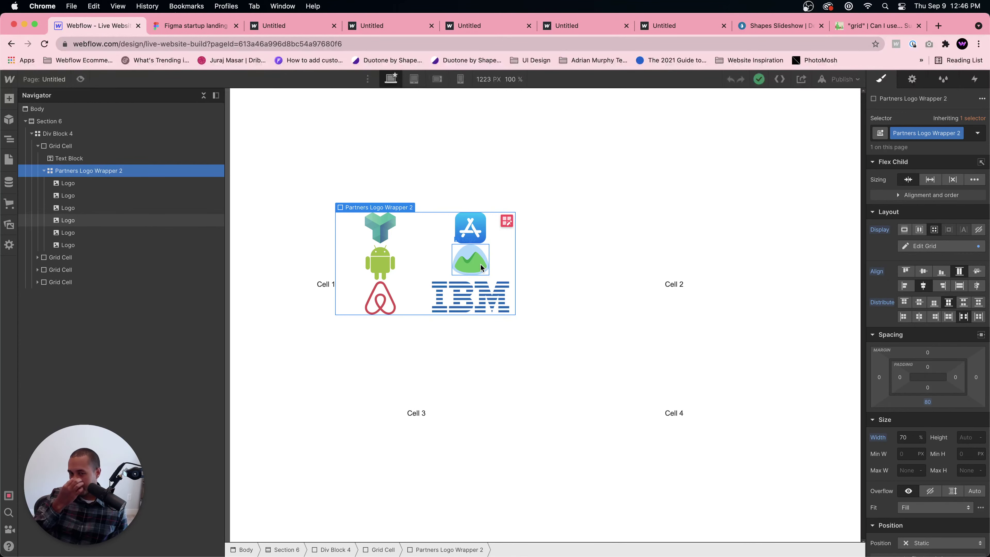
- Publish the site to its webflow.io domain and open the published nested-grid page
click(840, 79)
click(801, 228)
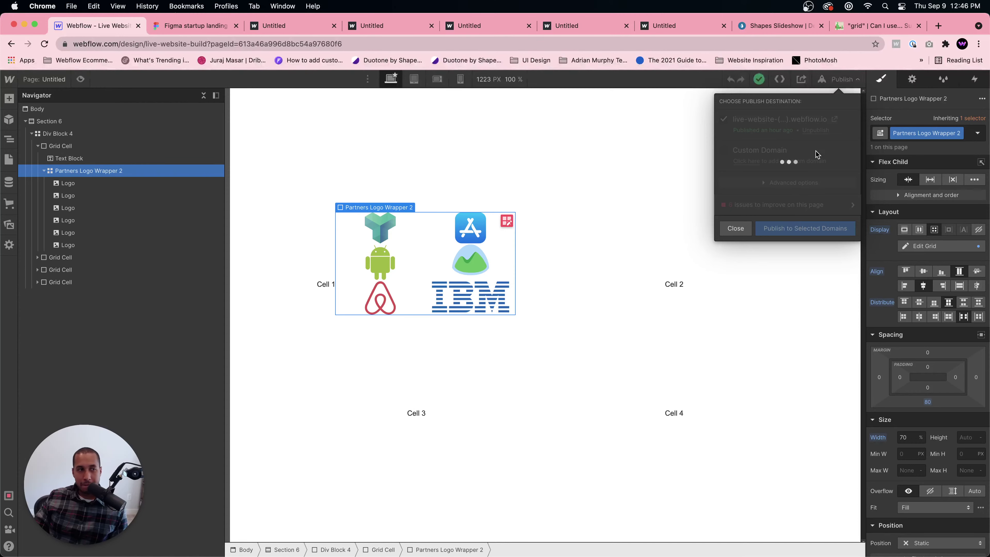
click(835, 119)
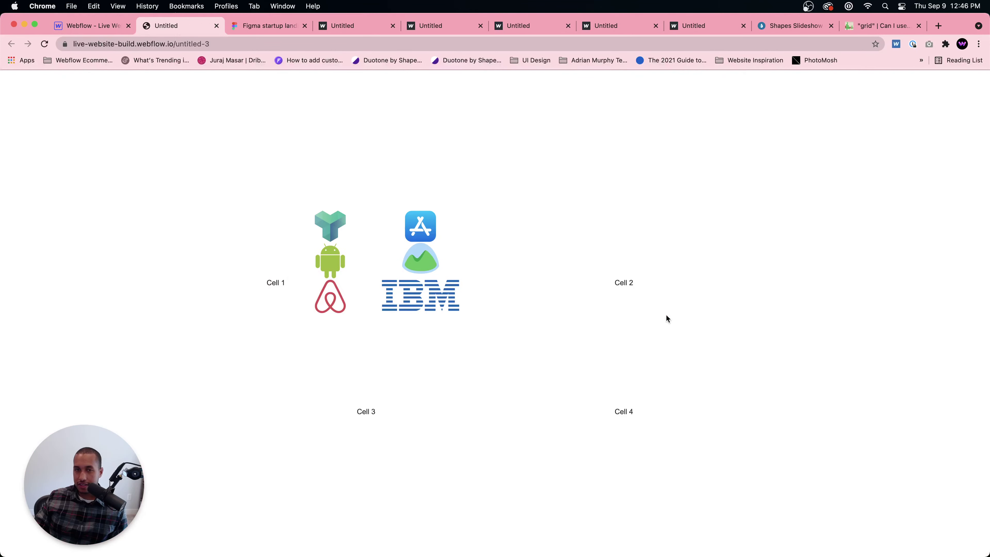
- Inspect the Basecamp logo in the browser's developer tools and examine the styles of its div-block-4 and section-6 ancestors
right_click(421, 267)
click(476, 348)
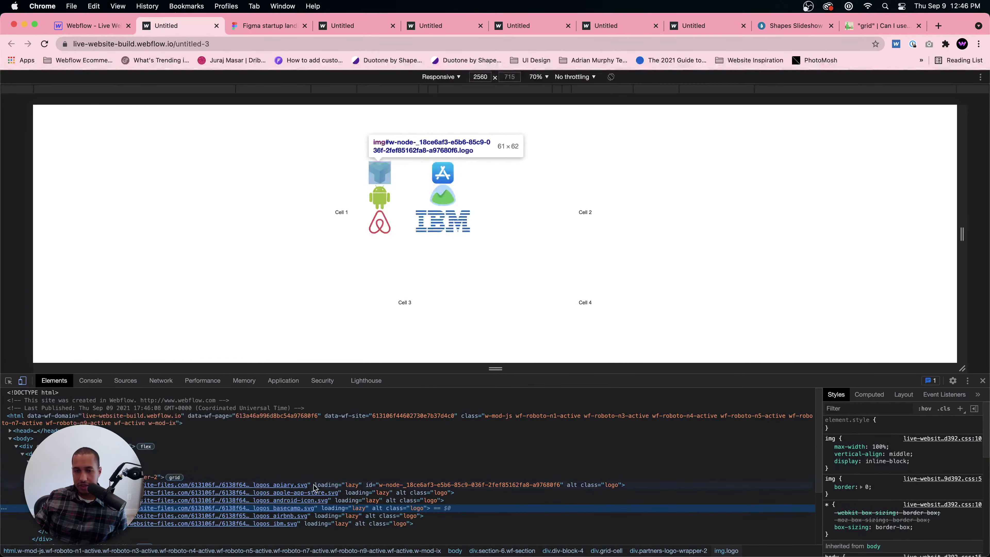
click(78, 454)
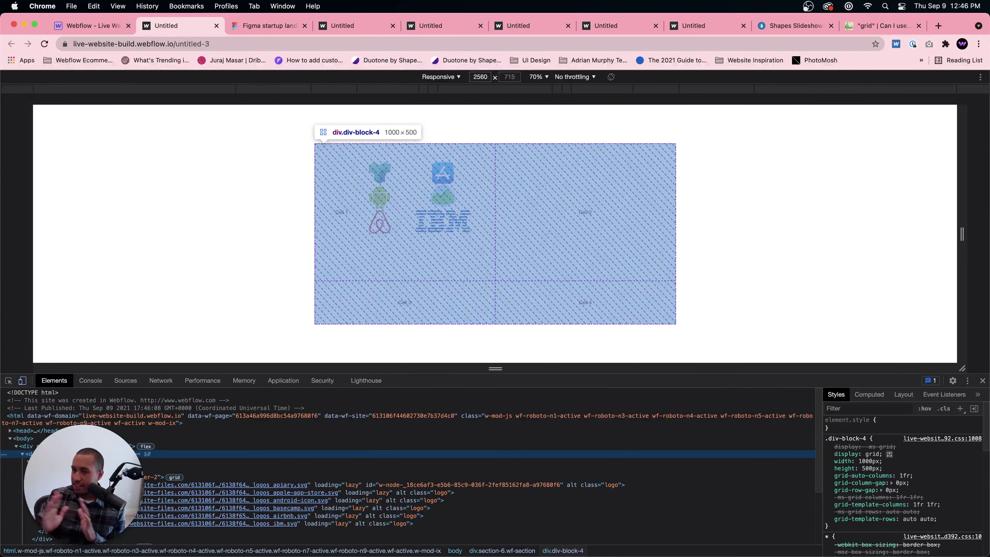
click(78, 445)
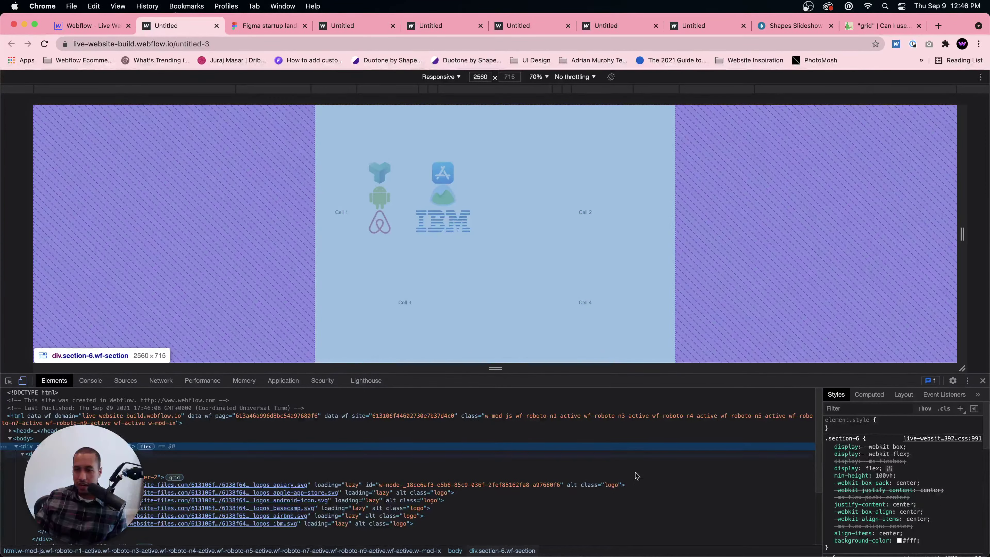
scroll(894, 483, down, 2)
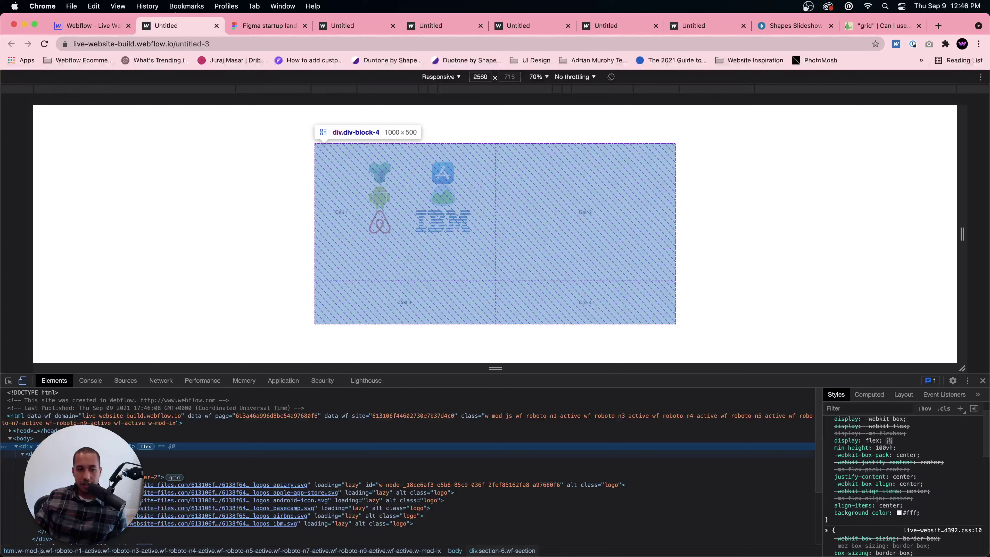
- Examine the grid display, gap and grid-template-columns rules of div-block-4
click(31, 454)
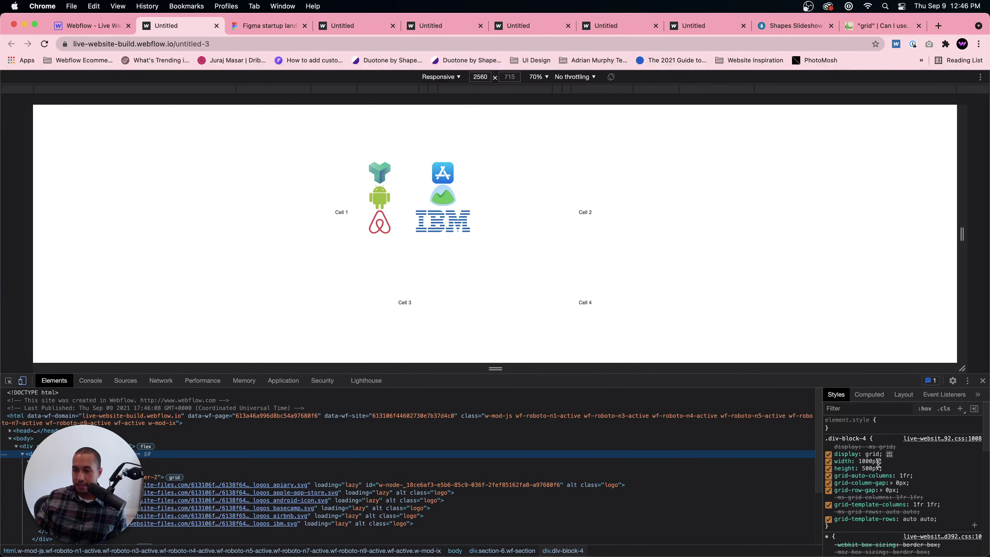
scroll(877, 484, down, 1)
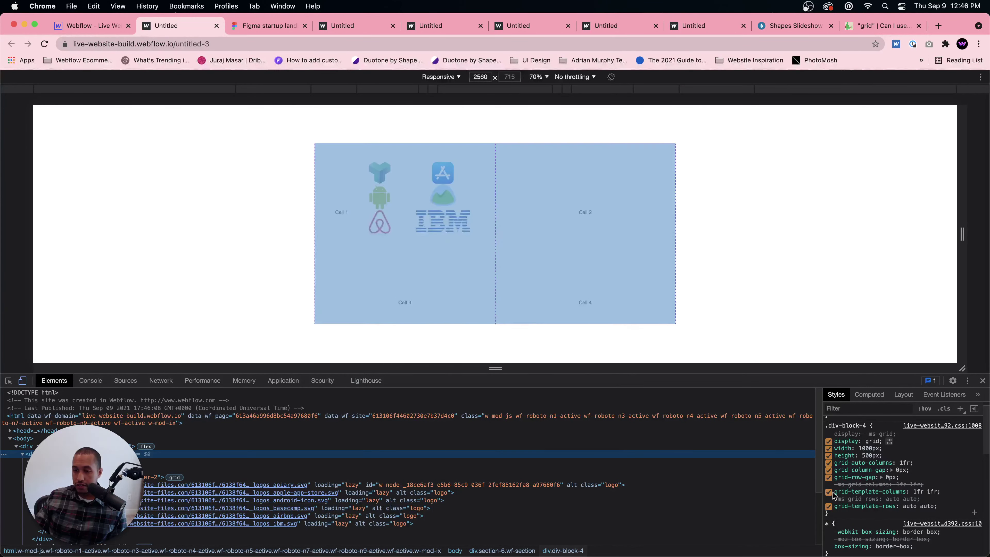
click(925, 493)
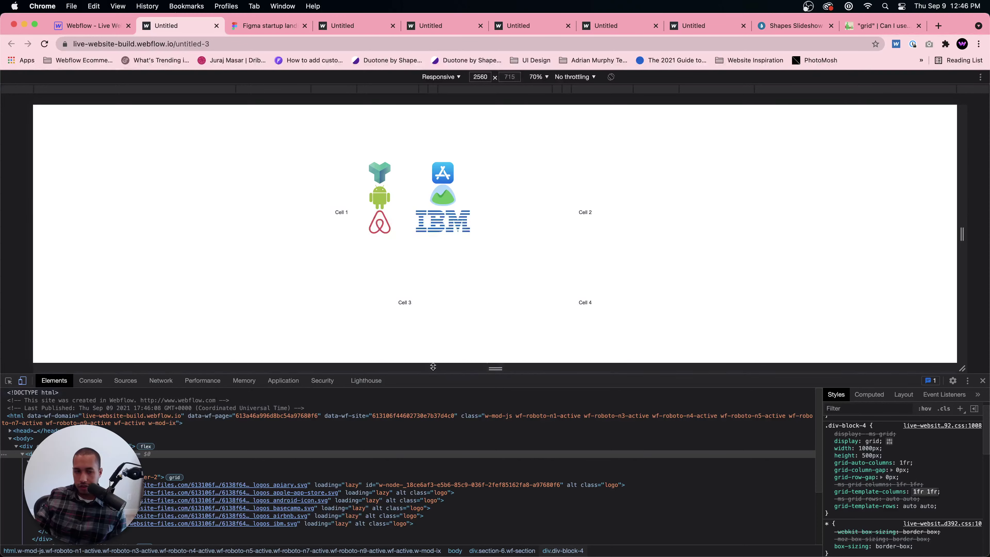
- Examine the flex display and centering rules of the first grid-cell element and close the developer tools
click(156, 461)
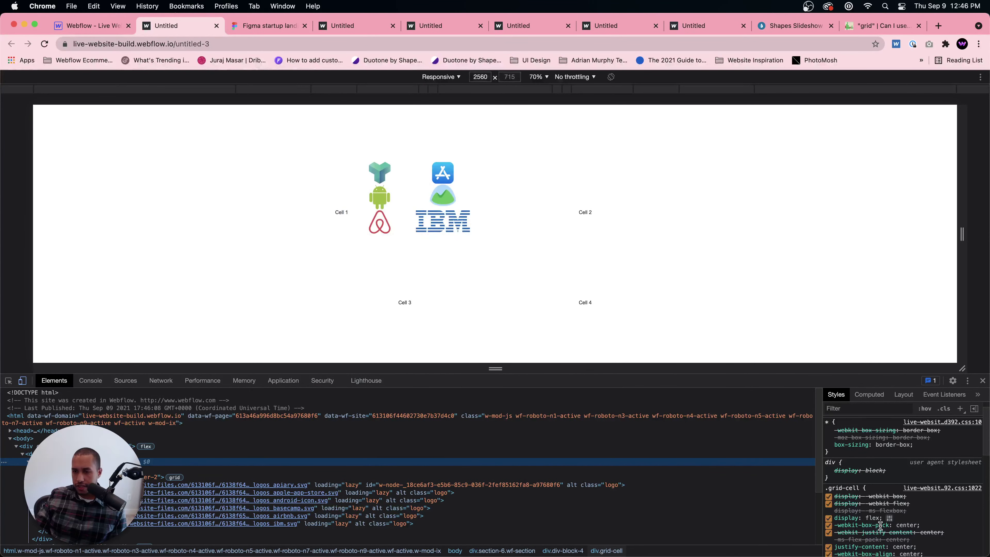
scroll(880, 526, down, 4)
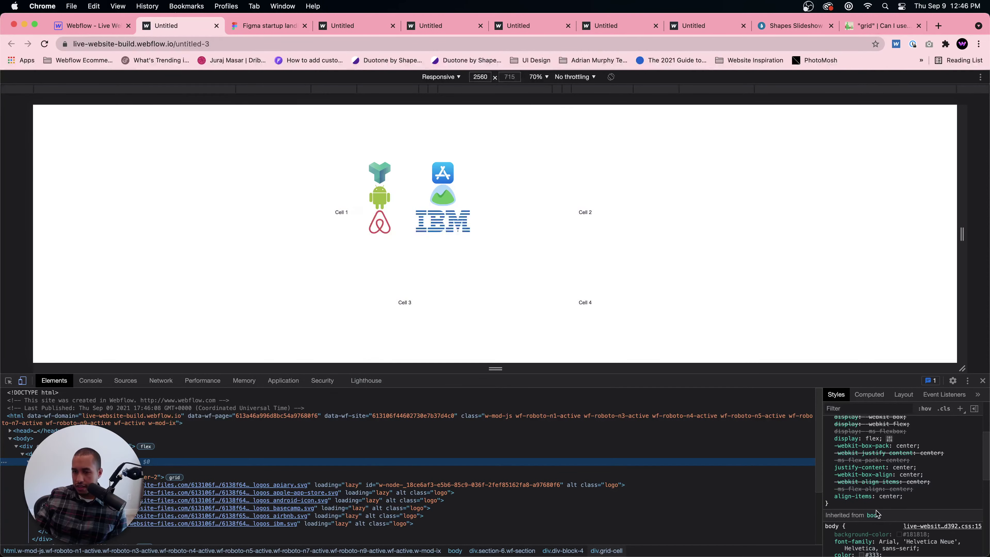
scroll(877, 515, up, 1)
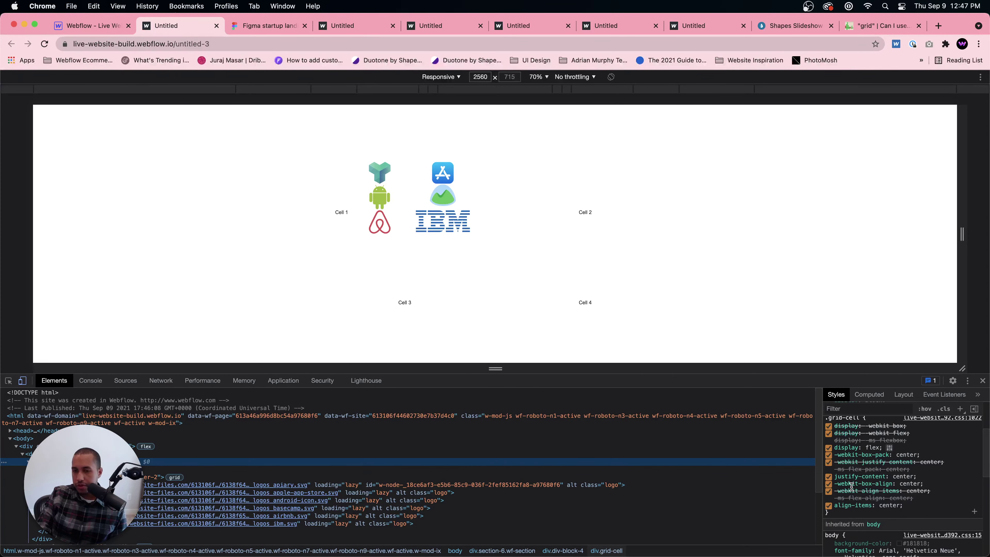
click(982, 381)
- Switch back to the Webflow Designer, open the grid settings of Partners Logo Wrapper 2, and toggle dense packing on and off
click(82, 26)
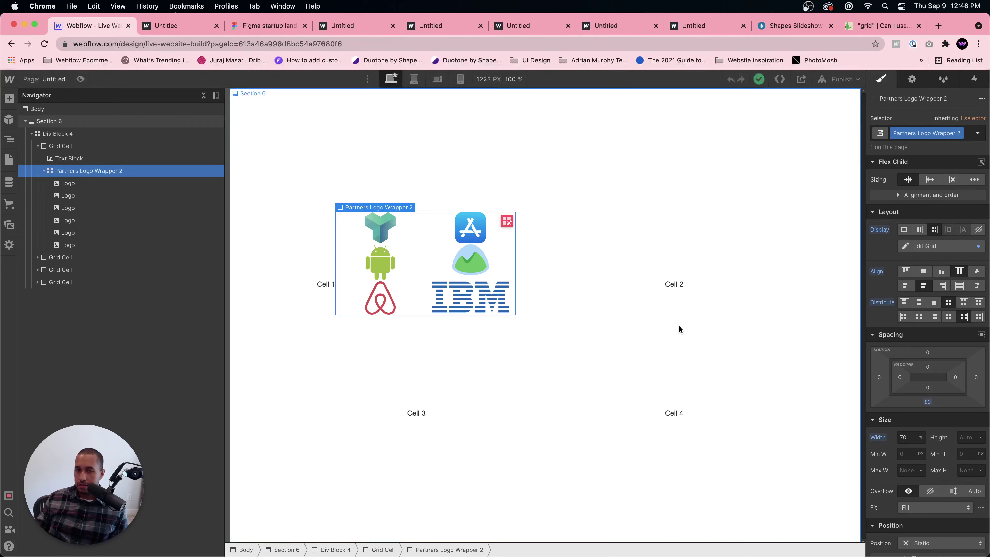
click(428, 284)
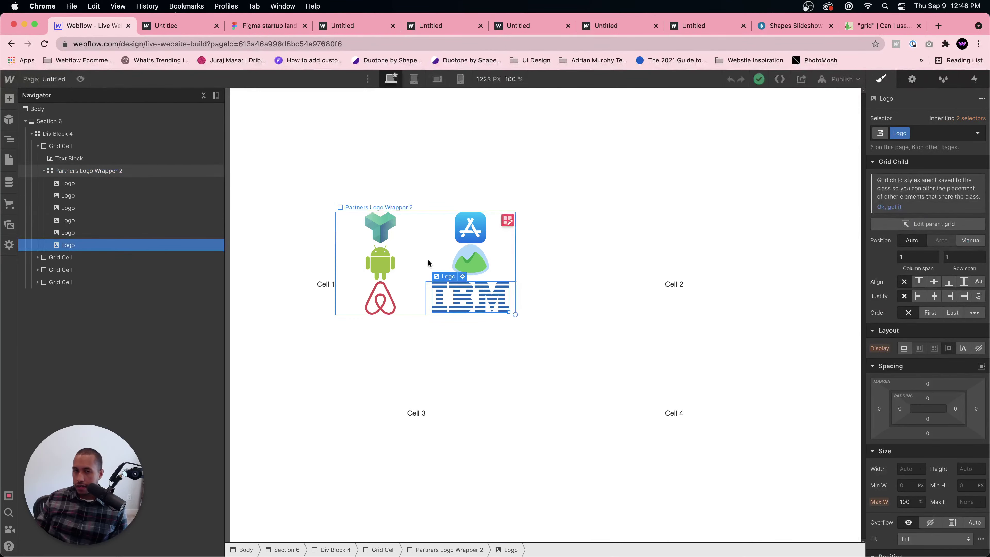
click(436, 256)
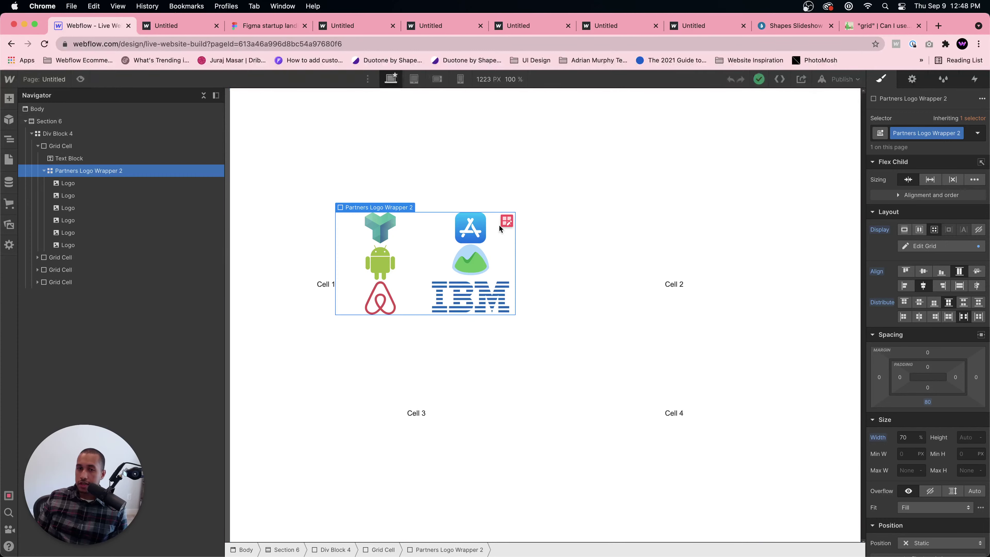
click(506, 222)
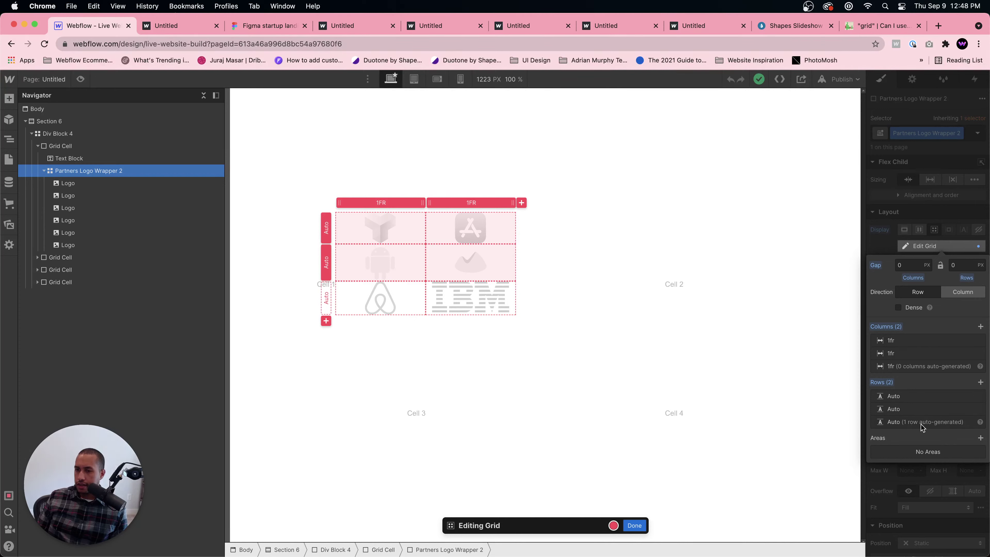
click(899, 308)
click(898, 307)
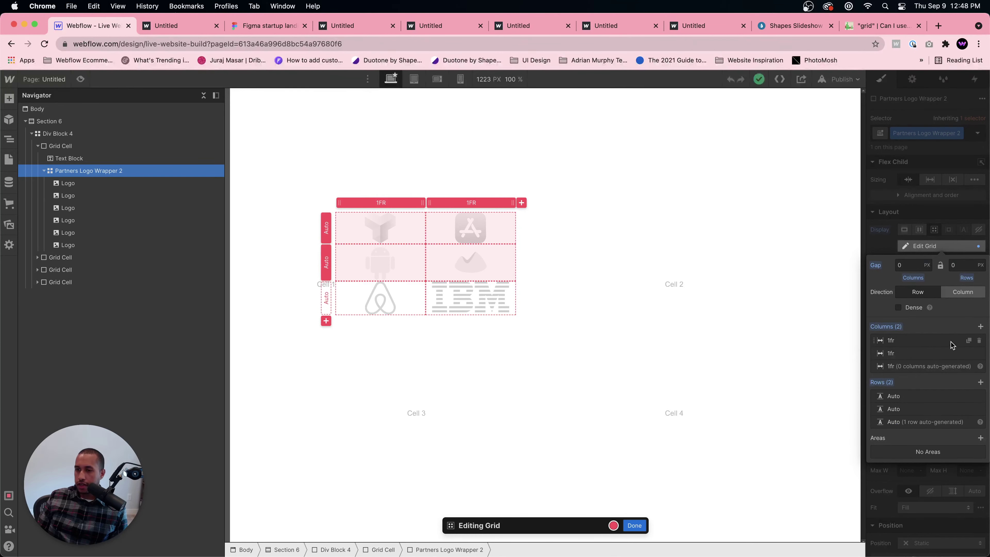
- Review the sizing options and available units for the first column of Partners Logo Wrapper 2
click(935, 341)
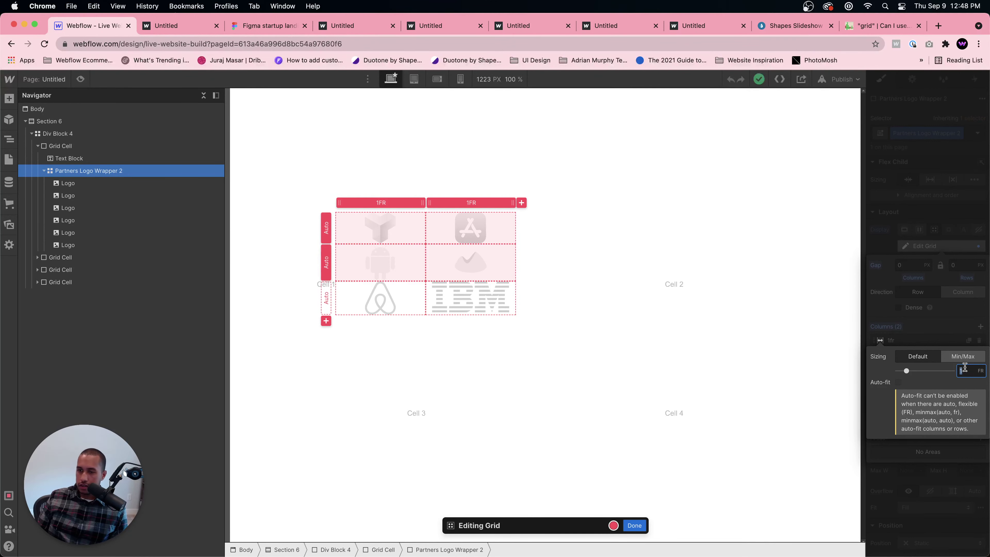
click(980, 370)
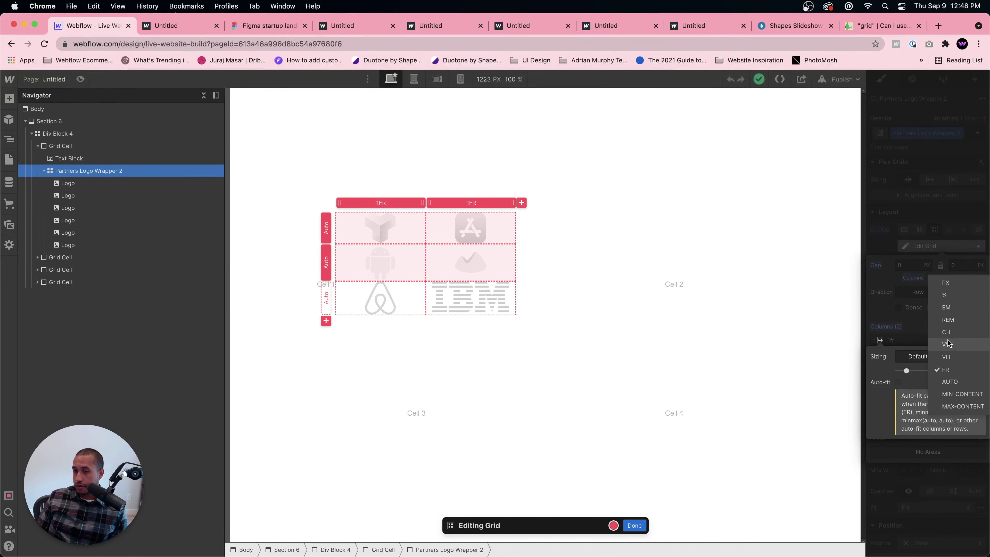
click(970, 368)
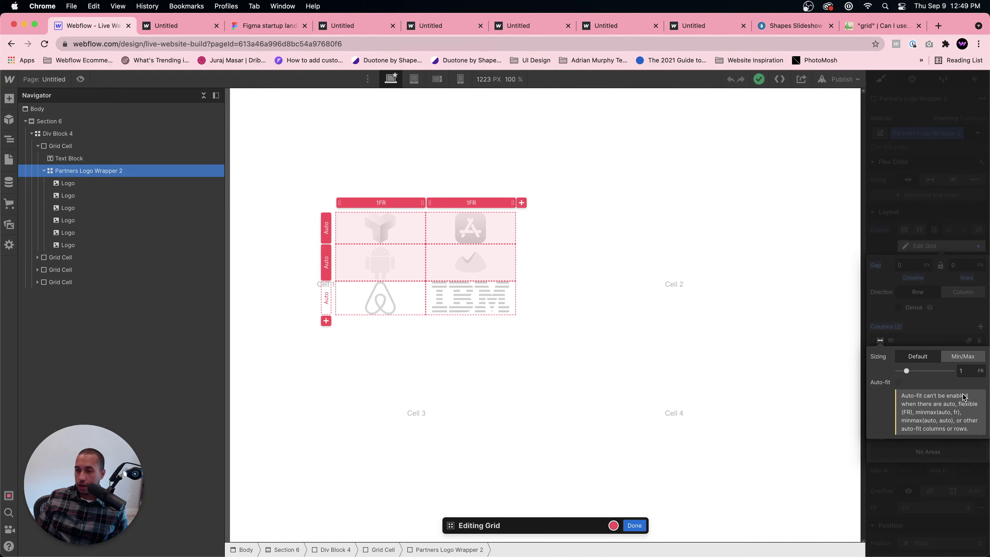
click(937, 315)
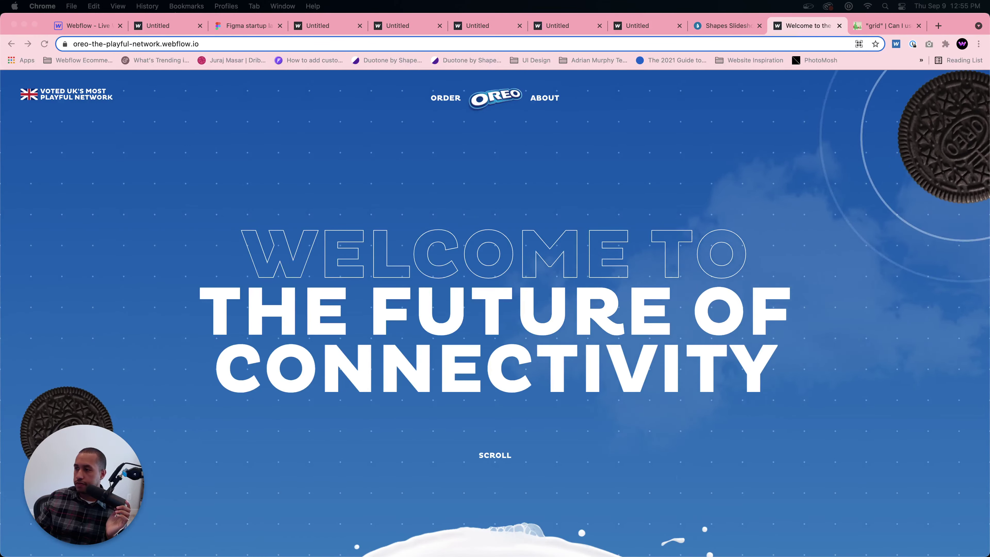
- Examine the Oreo Playful Network example site from the hero to the Terms & Conditions section and return to its start
scroll(737, 268, down, 3)
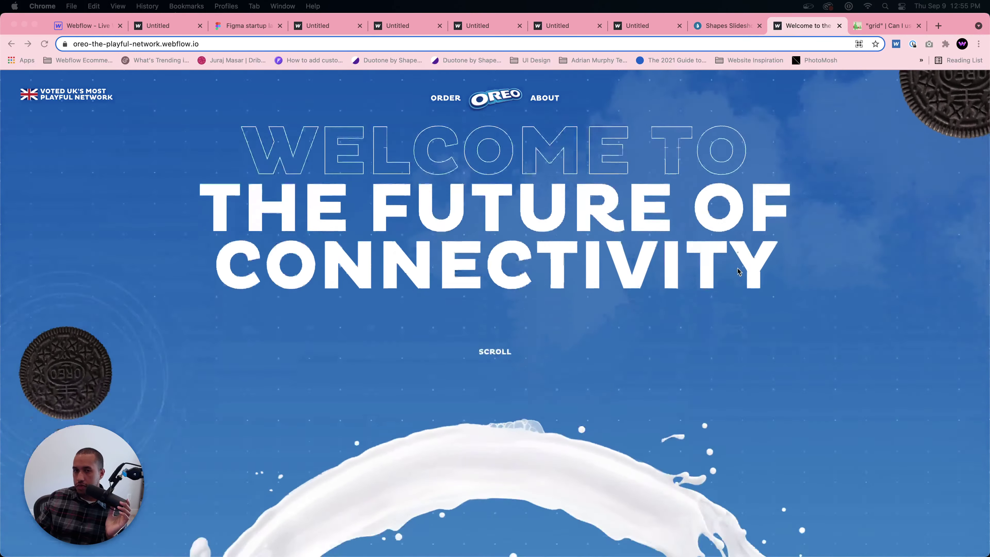
scroll(737, 269, down, 1)
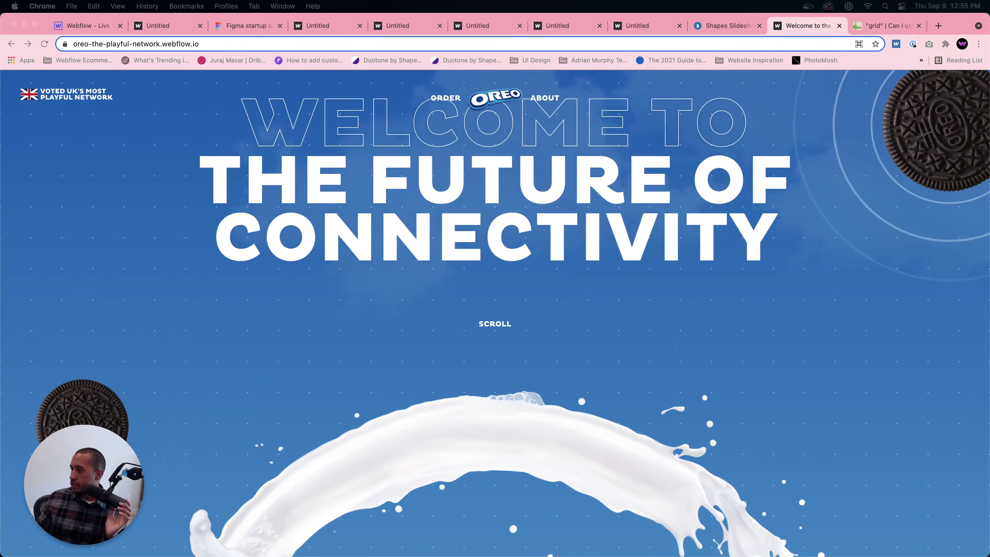
scroll(601, 311, down, 5)
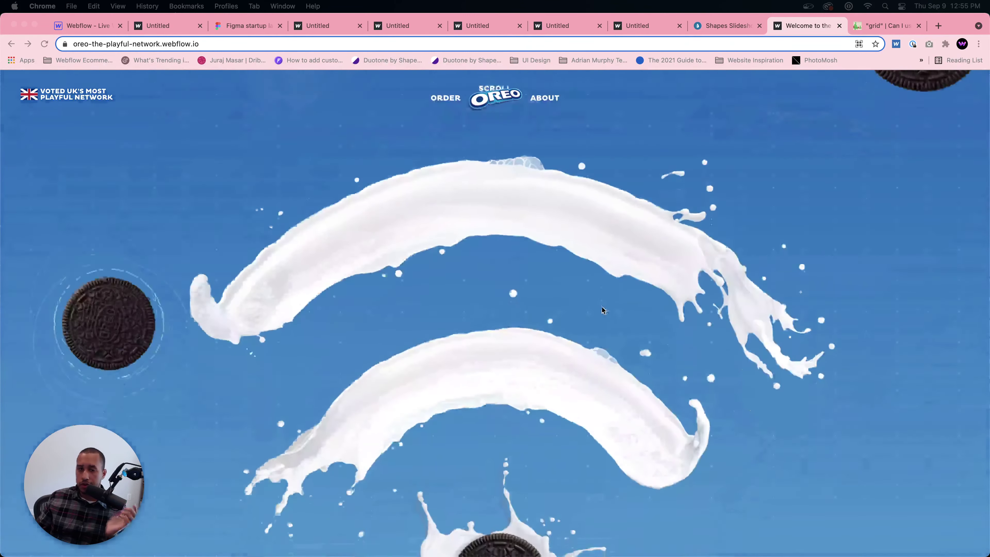
scroll(602, 311, down, 5)
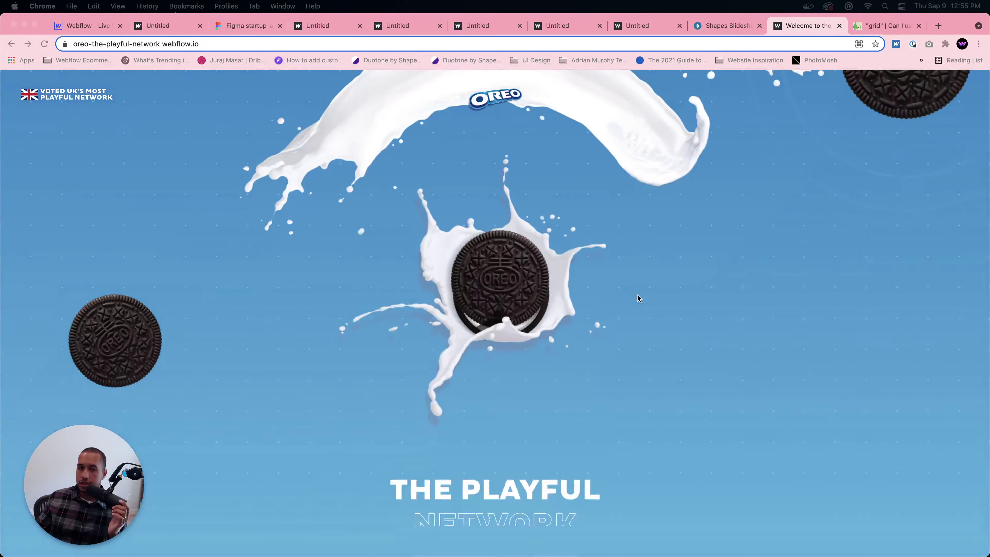
scroll(641, 298, down, 10)
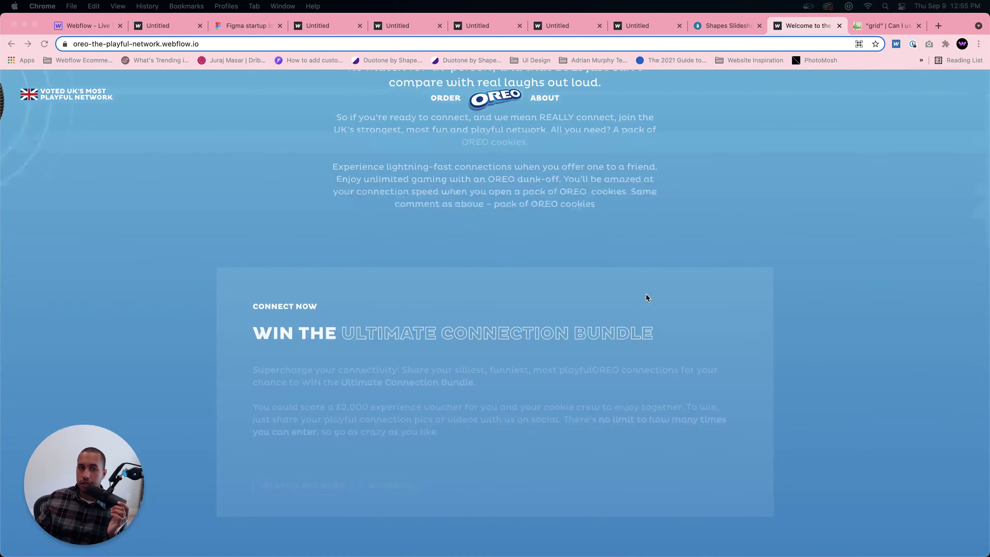
scroll(646, 295, down, 8)
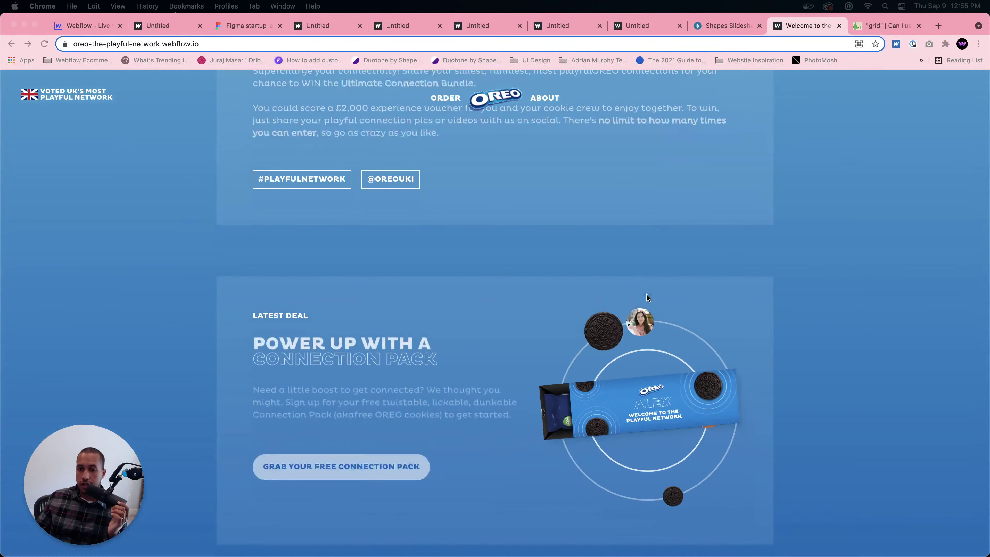
scroll(646, 295, down, 10)
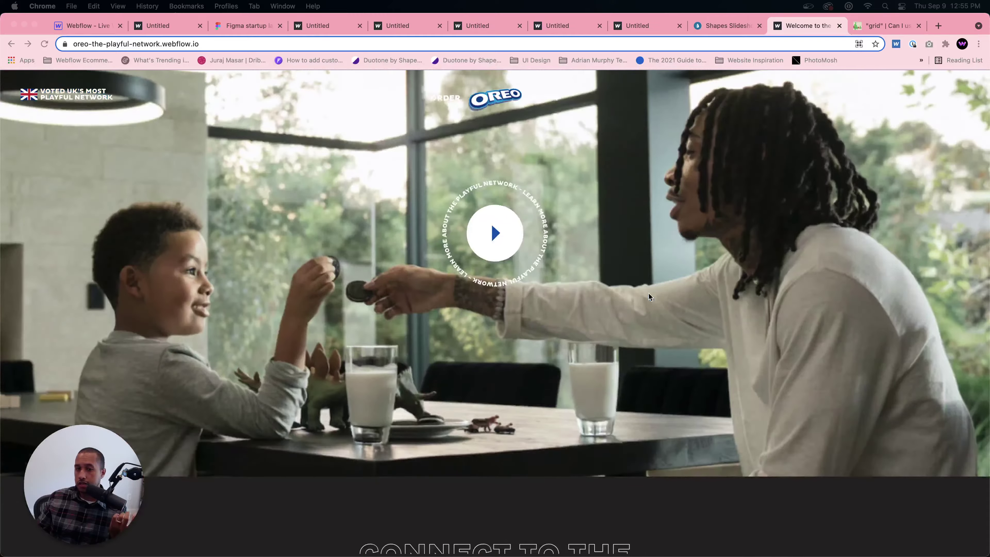
scroll(648, 297, down, 10)
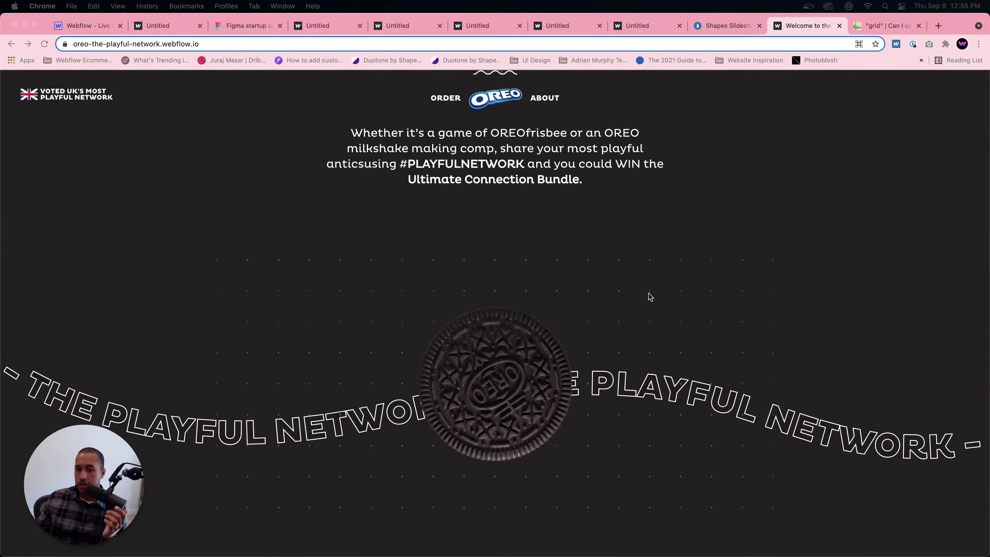
scroll(650, 296, down, 12)
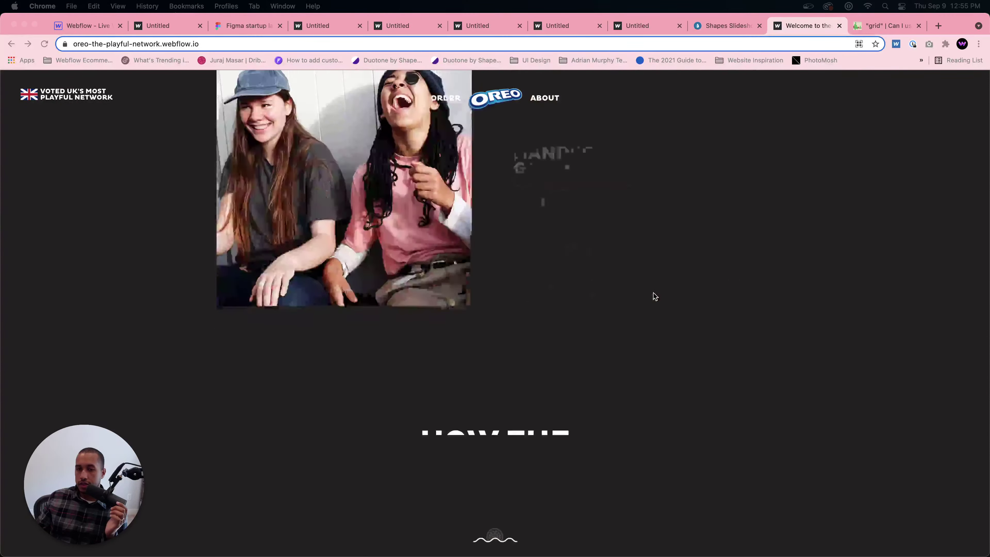
scroll(654, 297, down, 12)
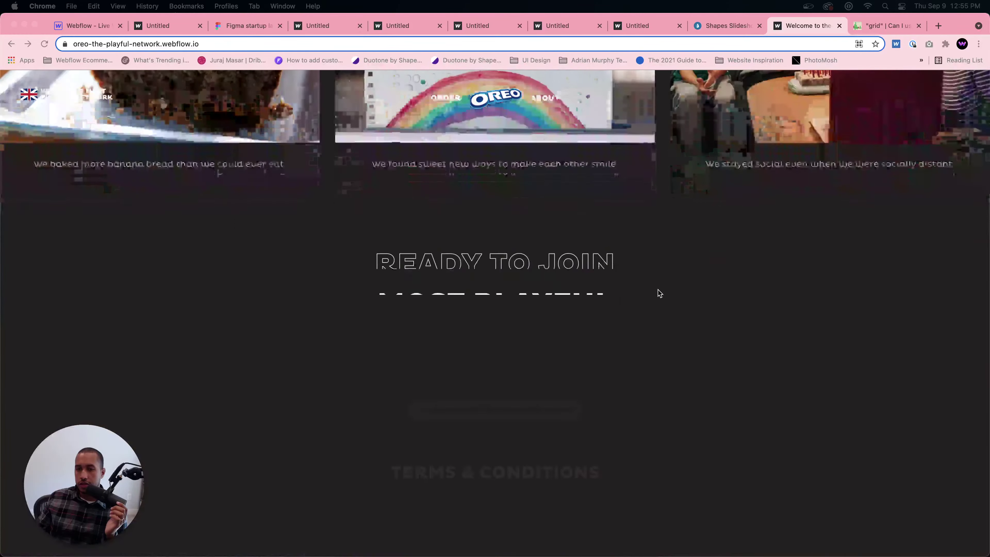
scroll(658, 290, up, 10)
scroll(659, 293, down, 4)
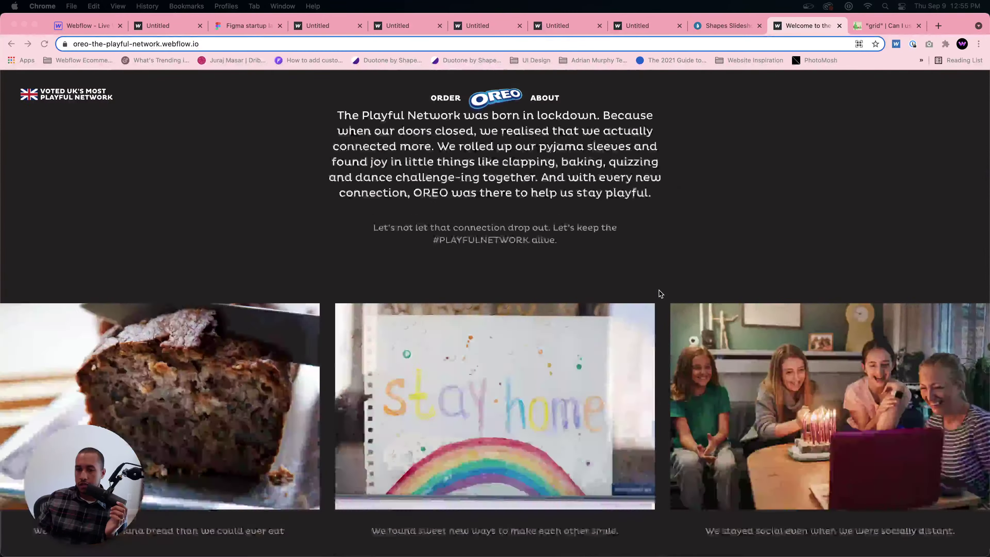
scroll(660, 293, down, 8)
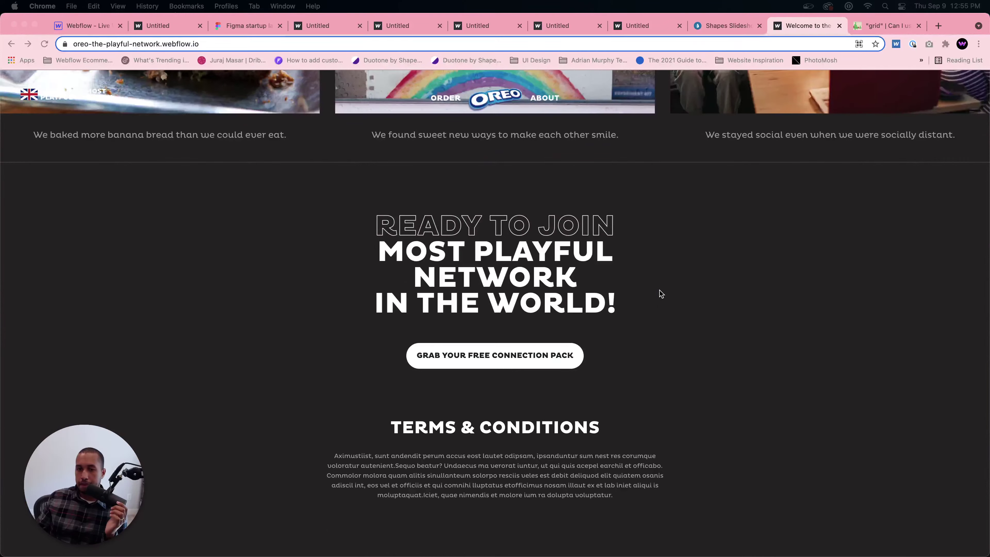
scroll(569, 347, up, 15)
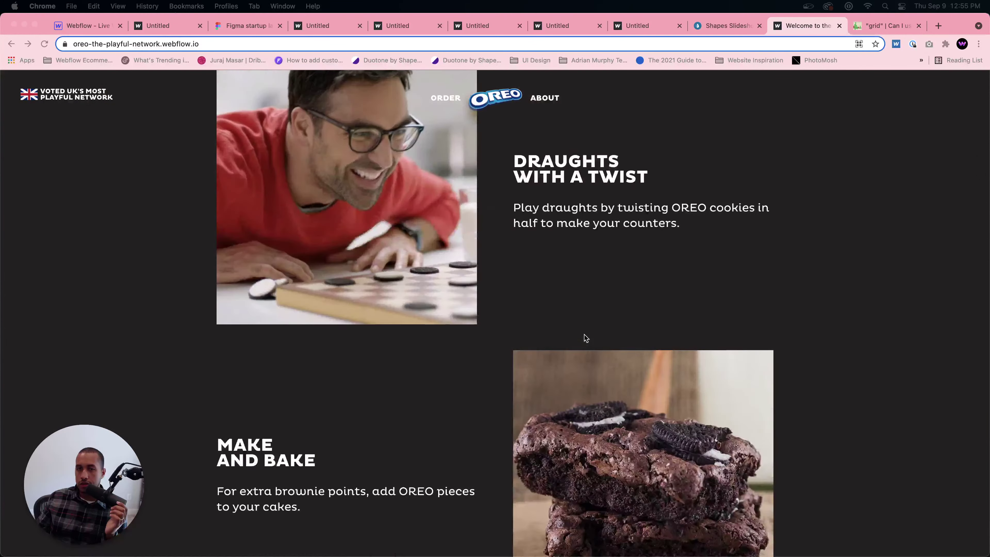
scroll(585, 334, up, 20)
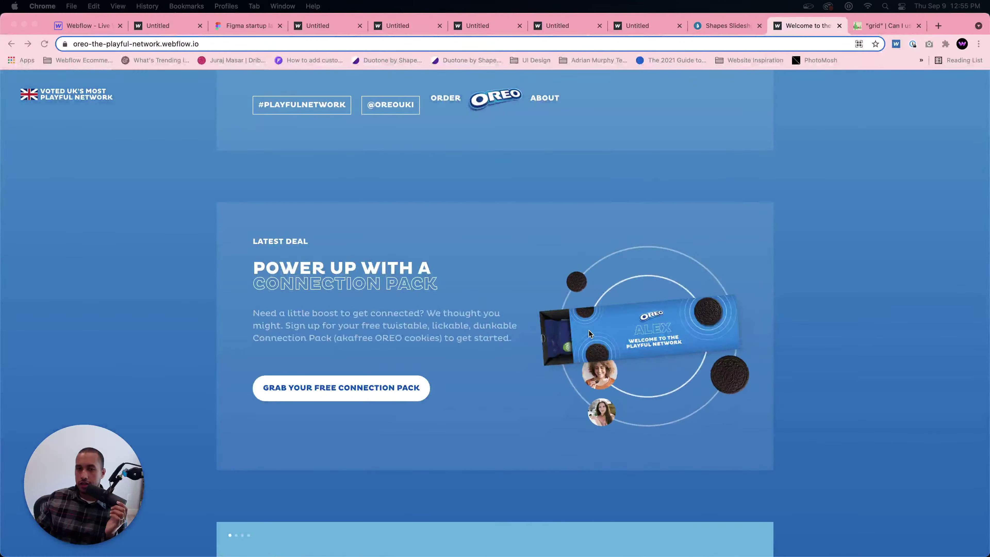
scroll(589, 330, up, 10)
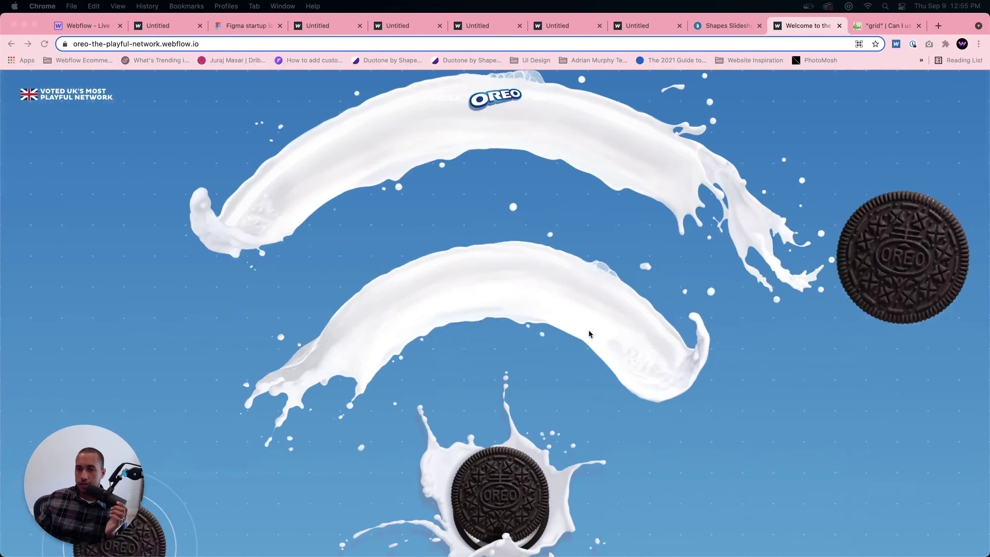
scroll(590, 334, up, 5)
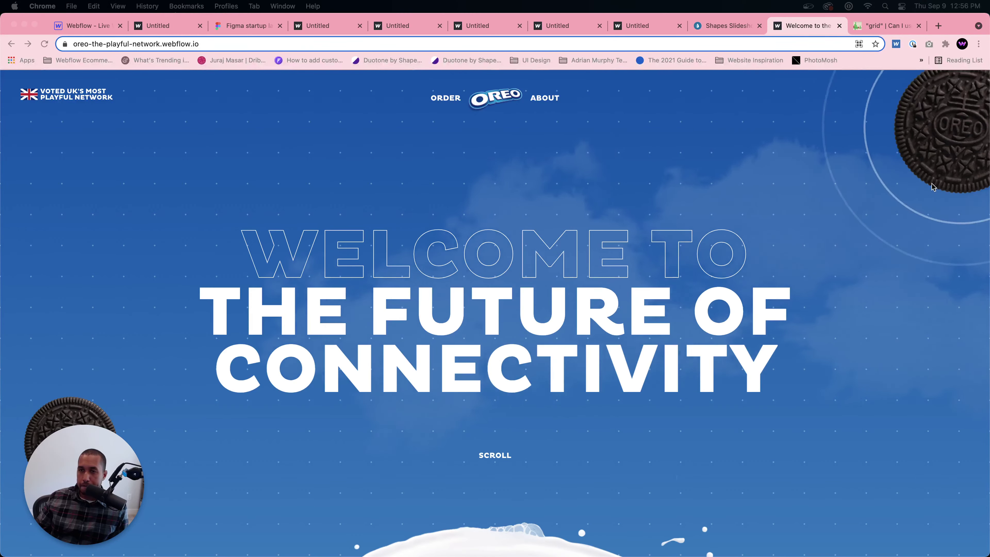
- Review the Oreo site's layout again, covering the connection pack, the alternating image and text rows, and the three-image row
scroll(931, 189, down, 5)
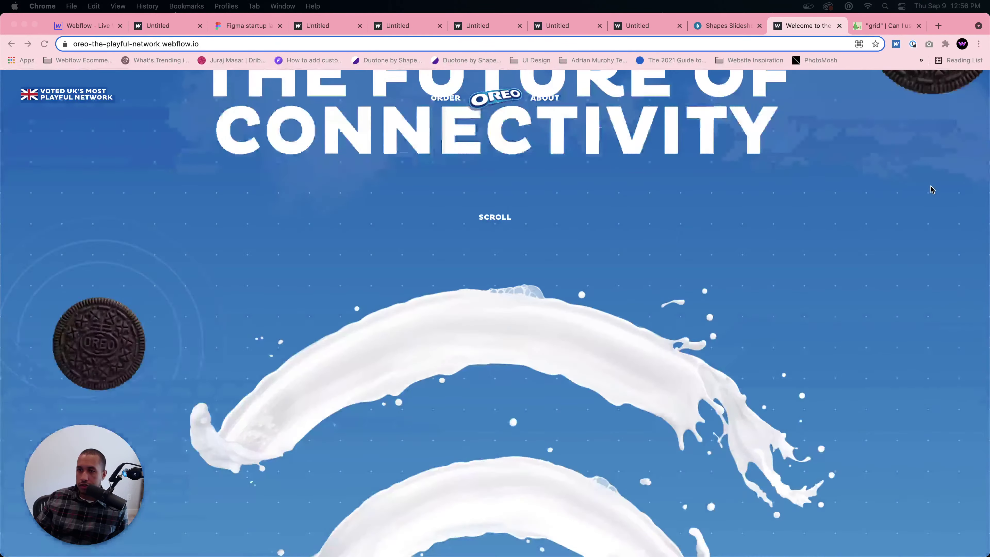
scroll(930, 186, down, 15)
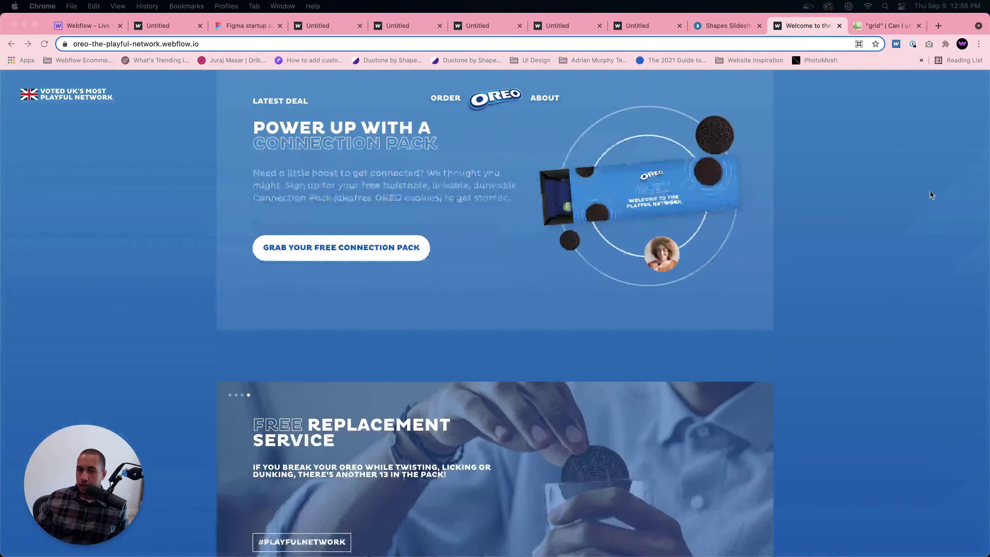
scroll(931, 191, down, 20)
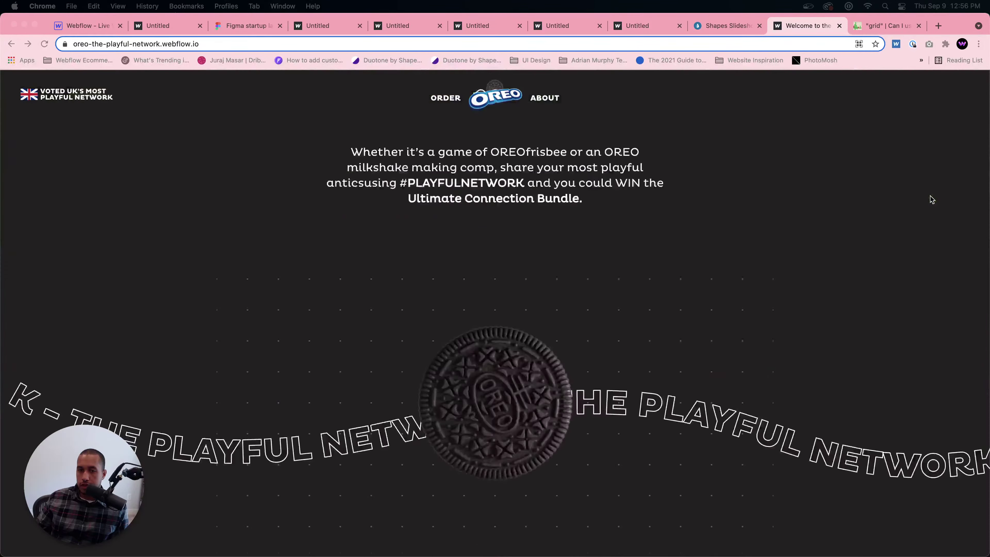
scroll(931, 199, down, 5)
scroll(931, 200, up, 4)
scroll(931, 199, down, 4)
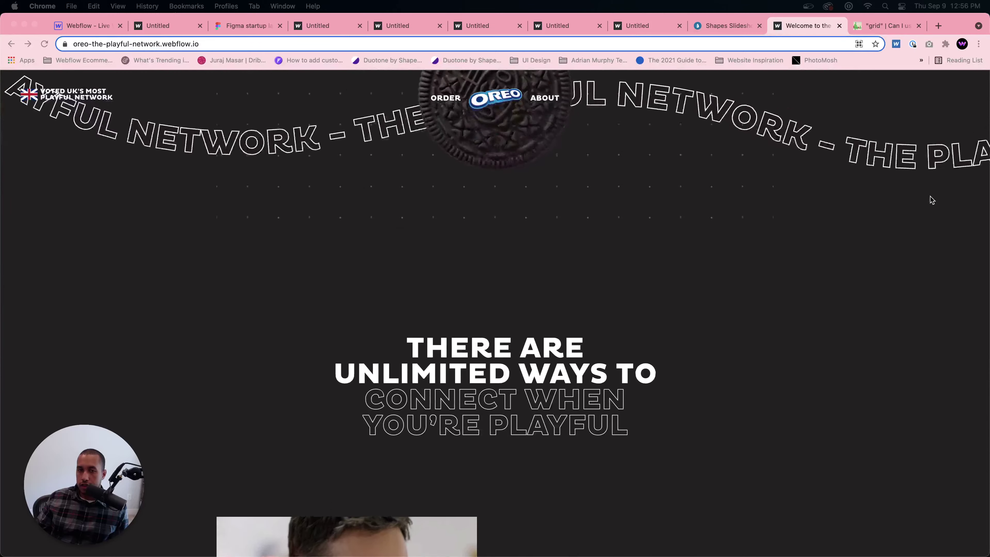
scroll(931, 199, down, 15)
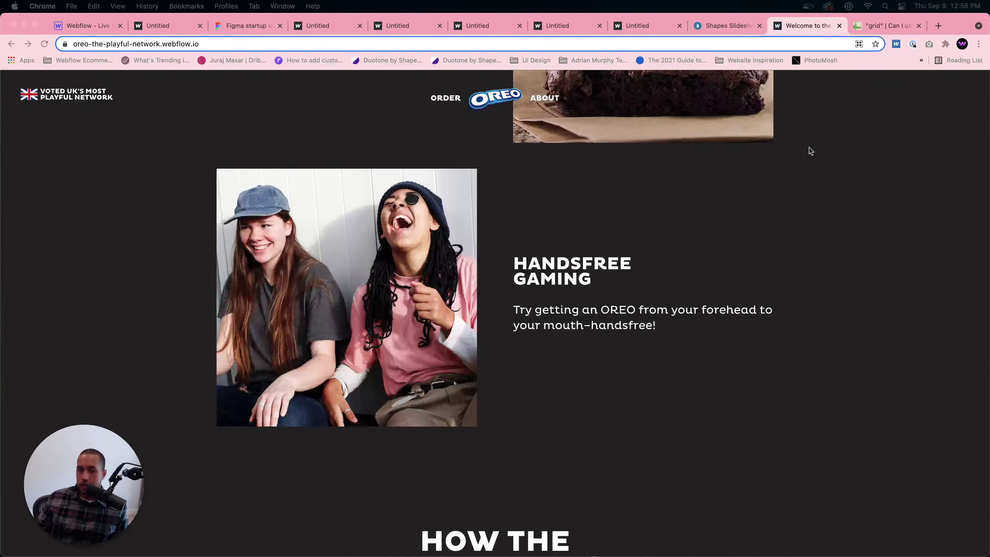
scroll(472, 259, down, 15)
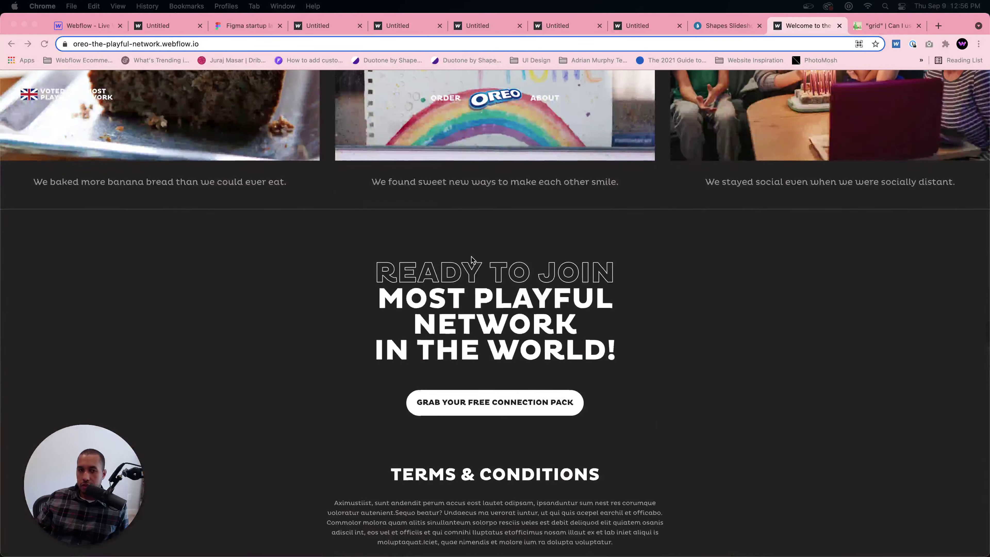
scroll(471, 259, up, 5)
scroll(471, 259, down, 6)
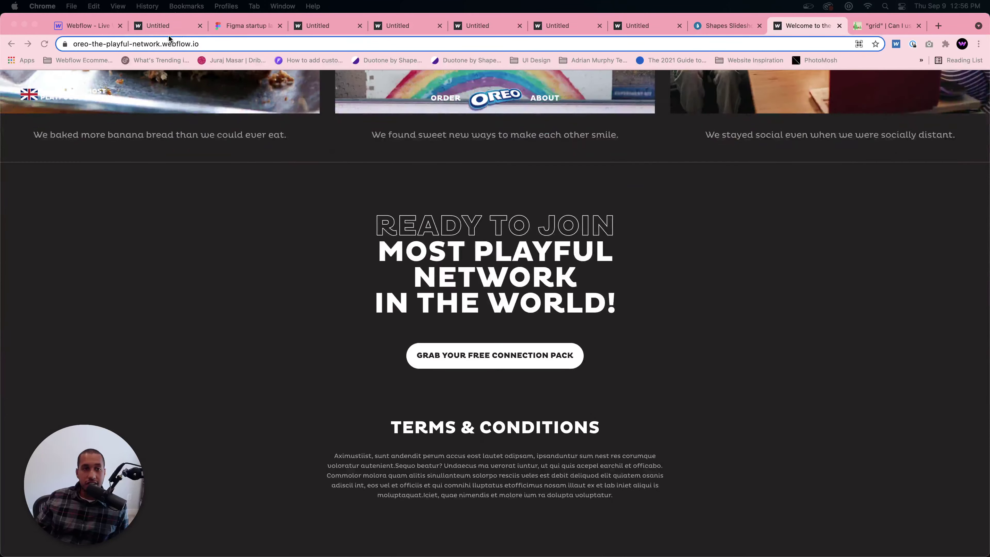
- Check the published nested grid page, then switch back to the Webflow Designer and open the Home page
click(171, 26)
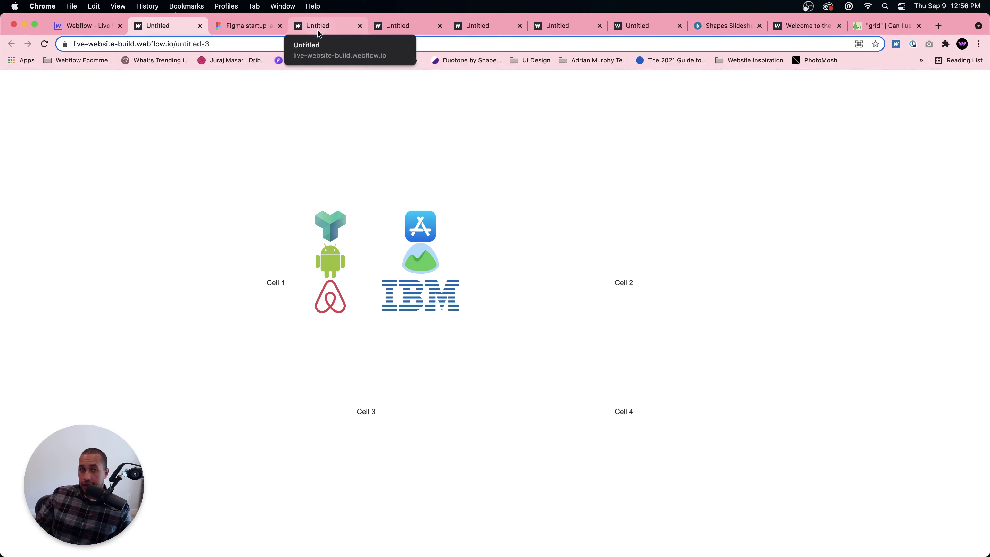
click(86, 27)
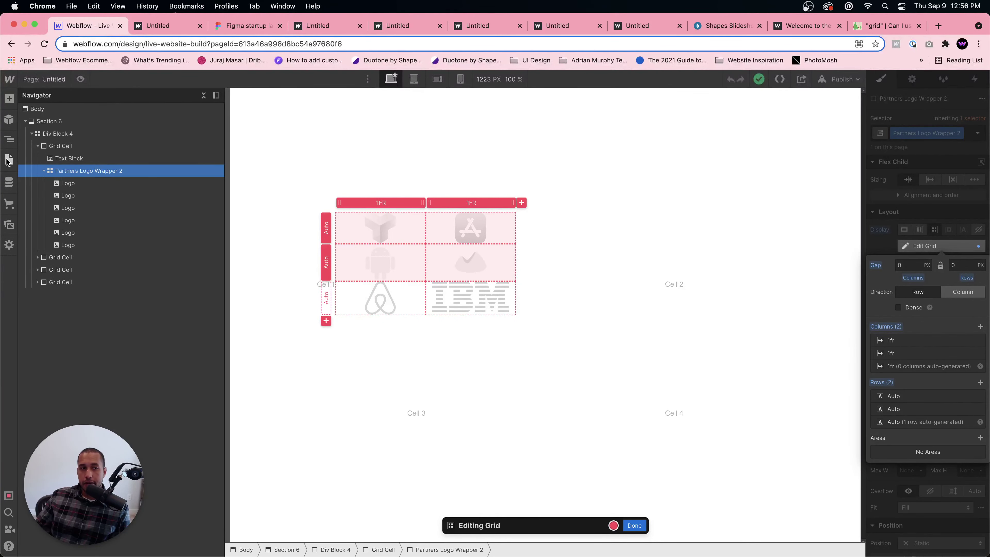
click(8, 158)
click(41, 159)
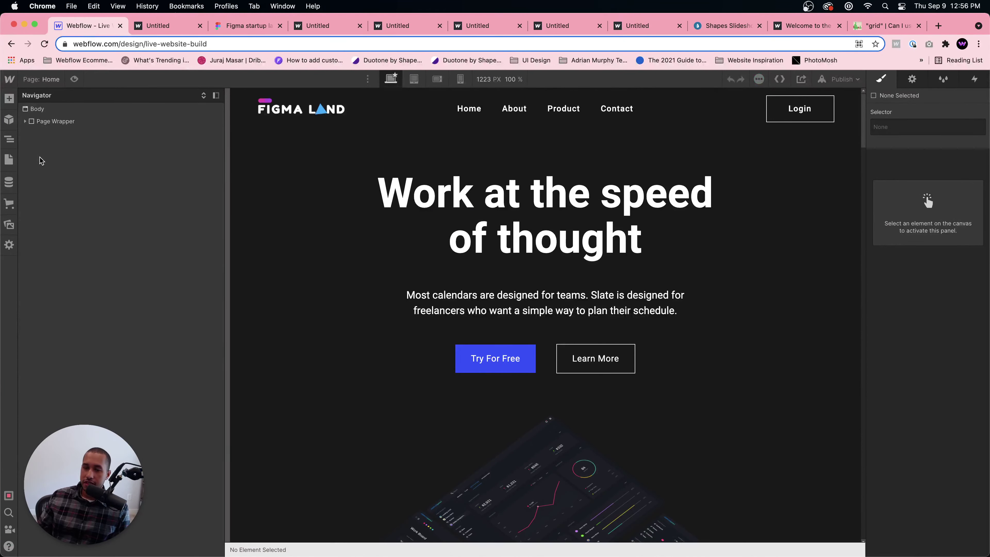
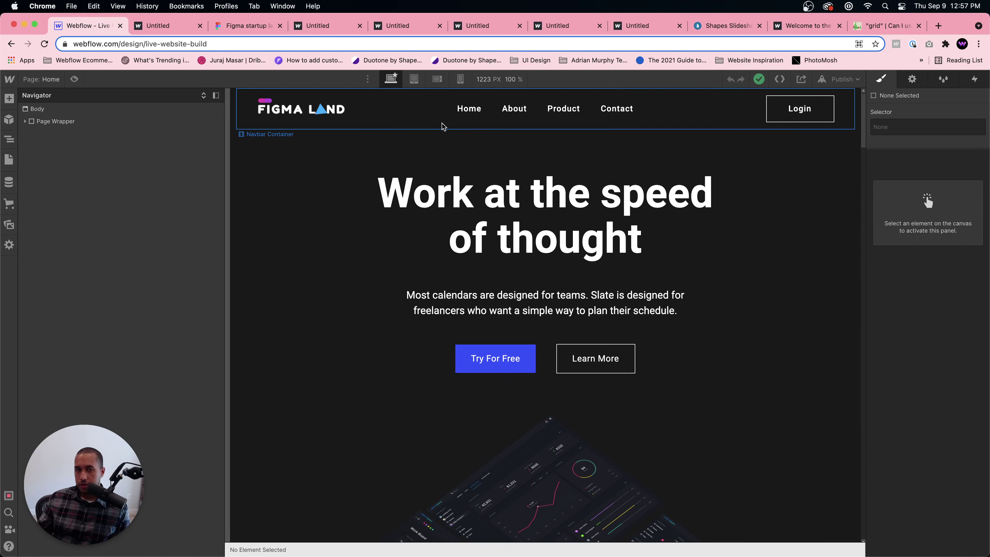
- Inspect the layout settings of the Navbar and its Navbar Container in the Hero Section
click(239, 122)
click(233, 120)
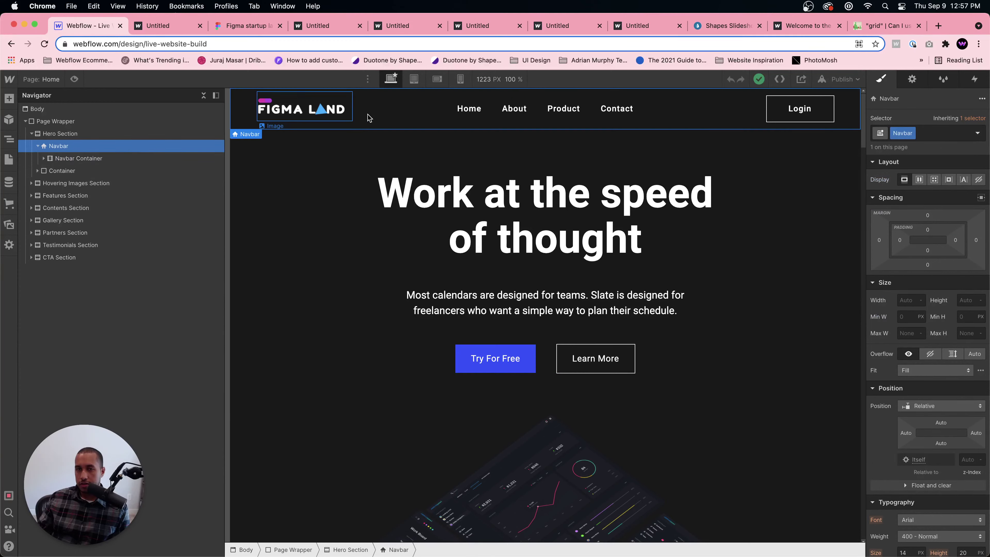
click(713, 124)
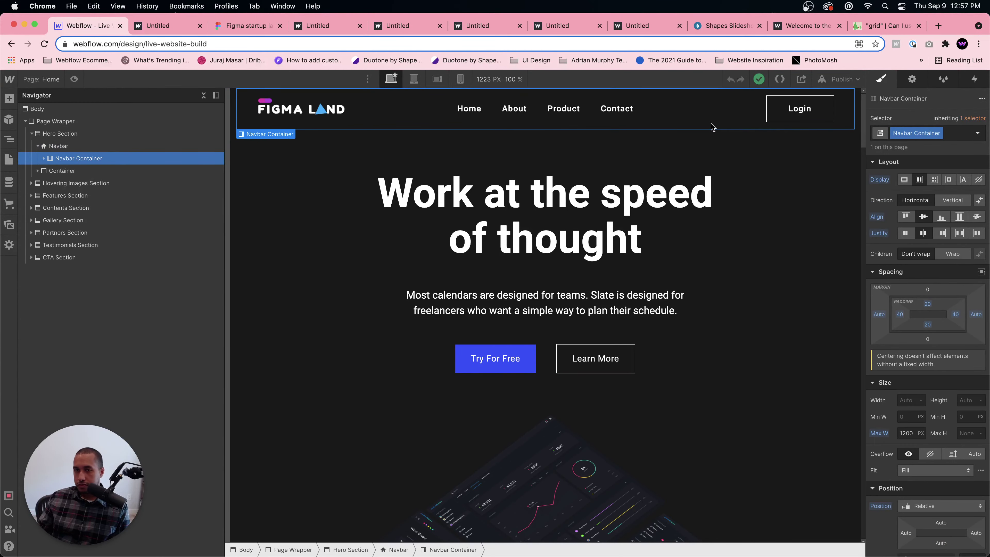
- Look through the Home page sections as far as Testimonials, then select the Hero Section's Container to inspect its layout settings
scroll(409, 248, down, 20)
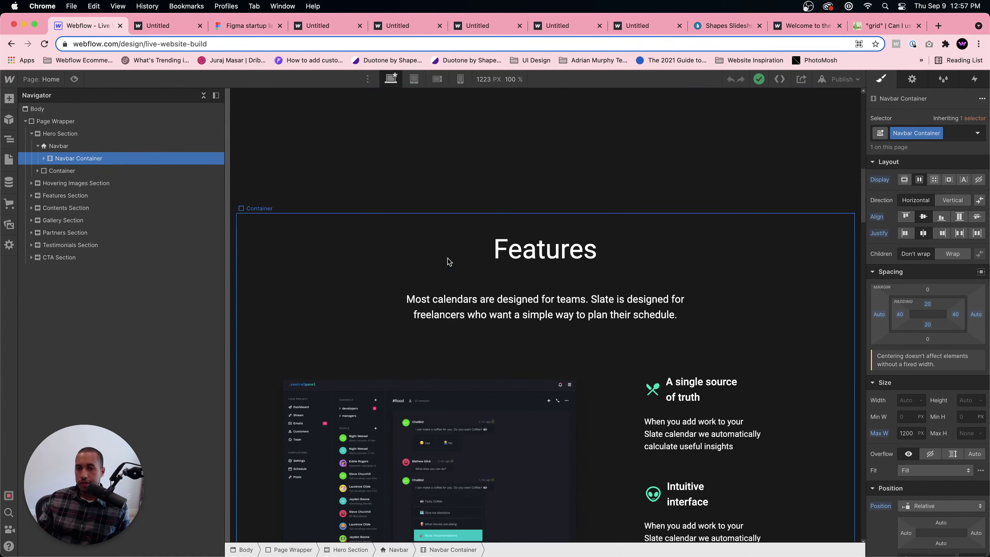
scroll(452, 264, down, 20)
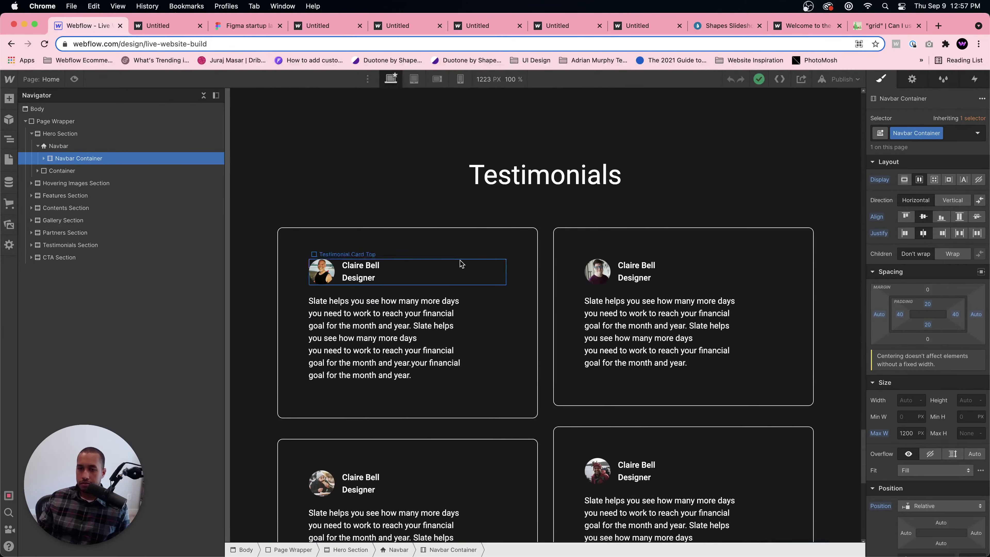
scroll(464, 264, up, 20)
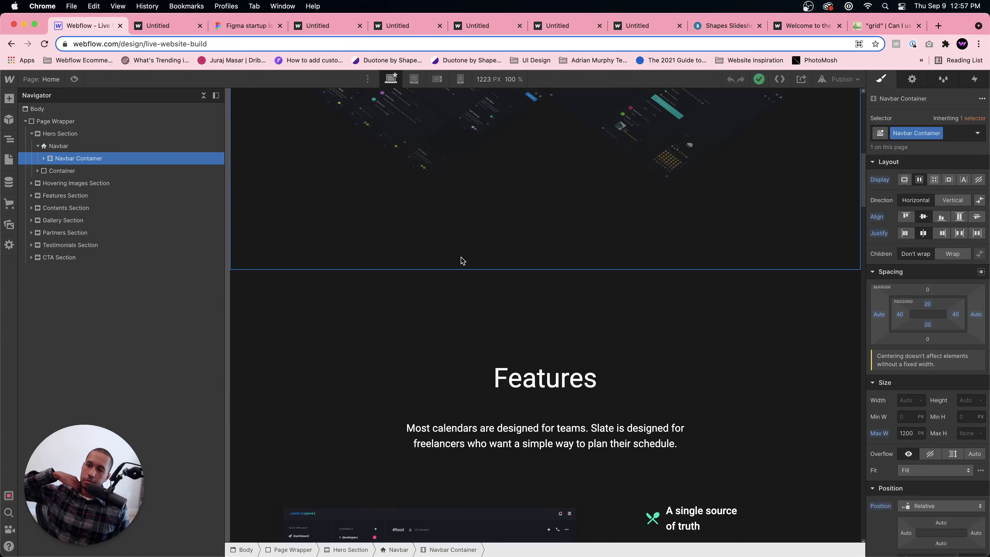
scroll(461, 260, up, 10)
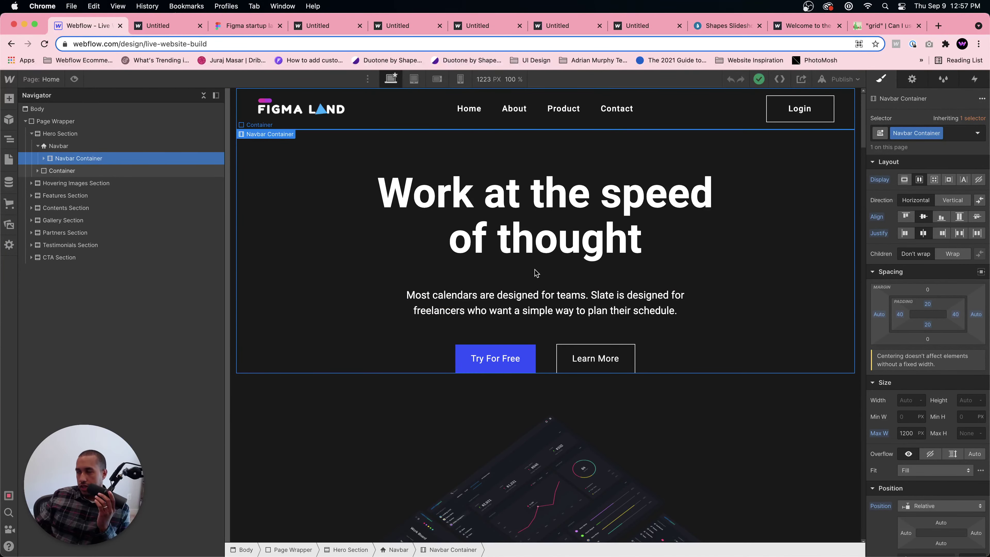
scroll(546, 280, down, 1)
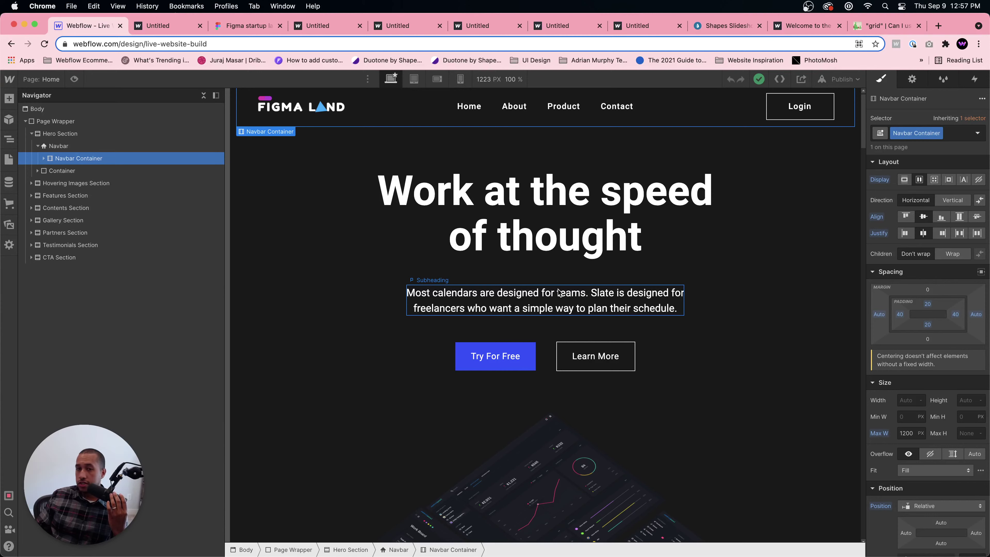
click(534, 331)
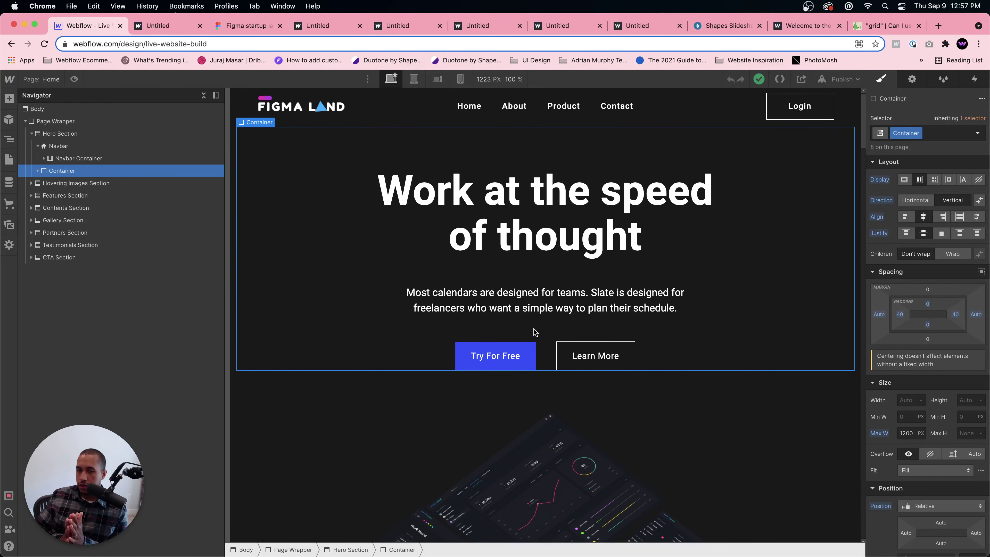
- Look through the Home page at desktop size, from the Hero Section down to the call-to-action section
scroll(549, 320, down, 10)
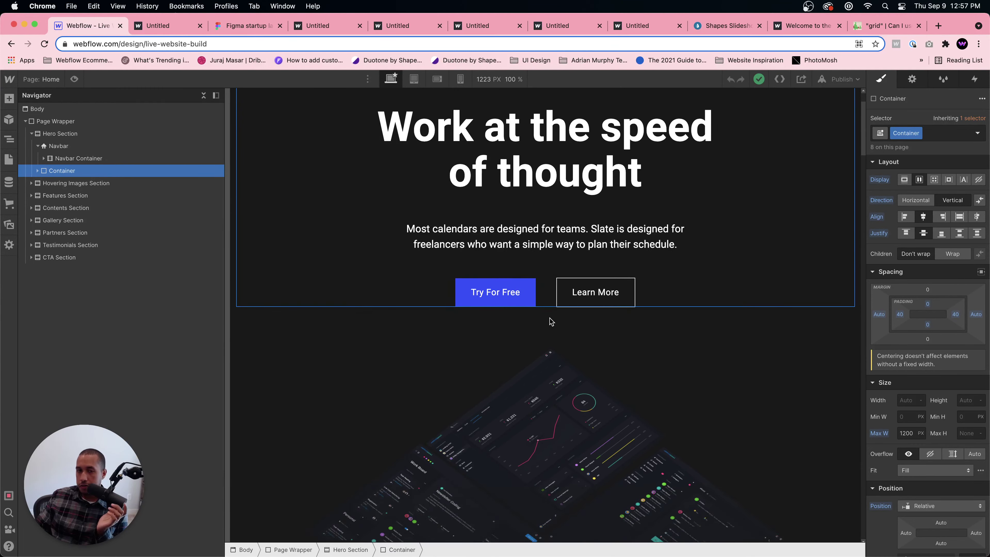
scroll(550, 321, down, 15)
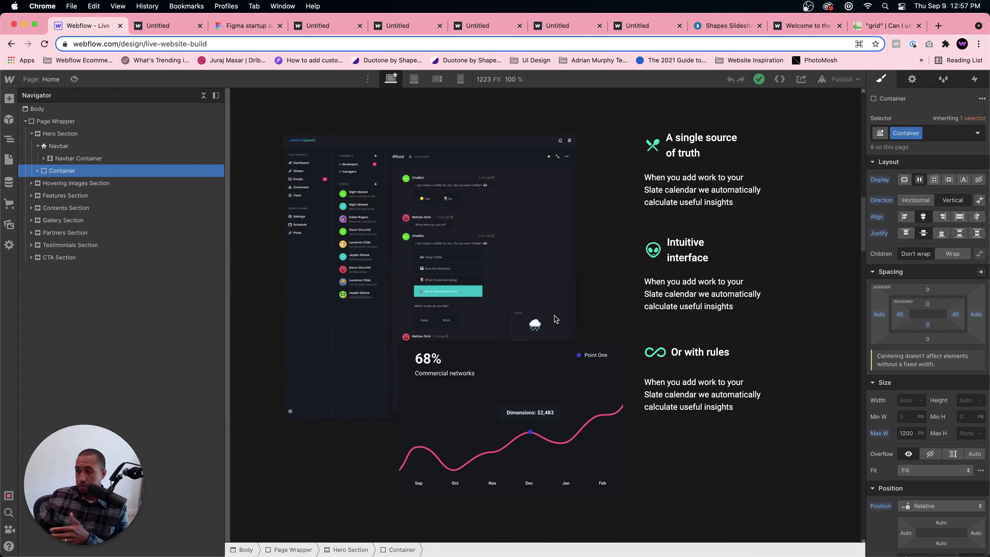
scroll(556, 318, down, 8)
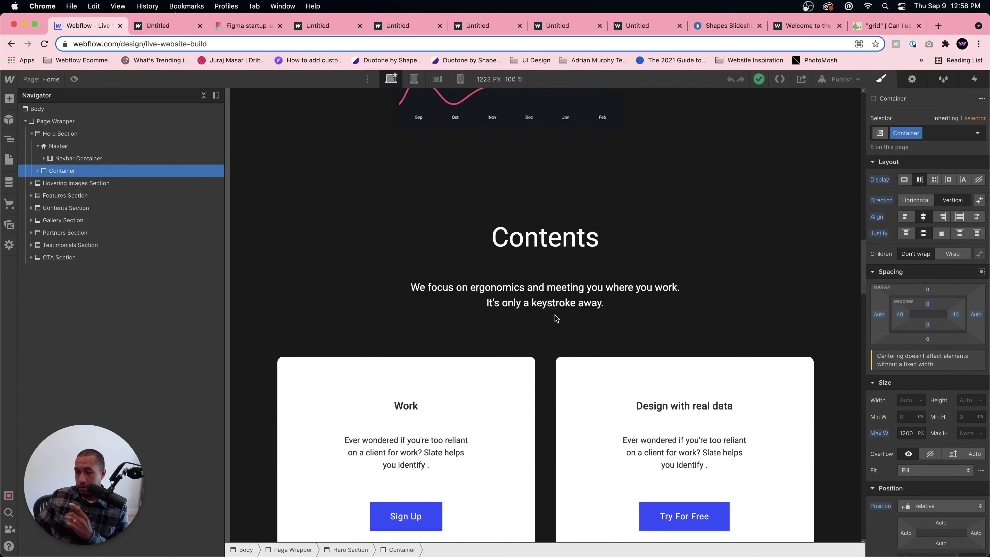
scroll(555, 314, down, 15)
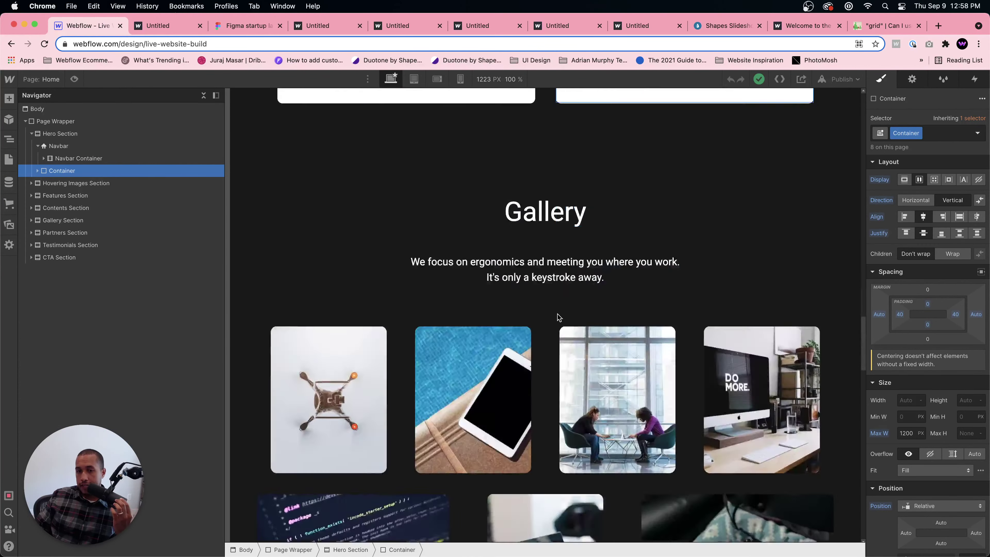
scroll(557, 315, down, 15)
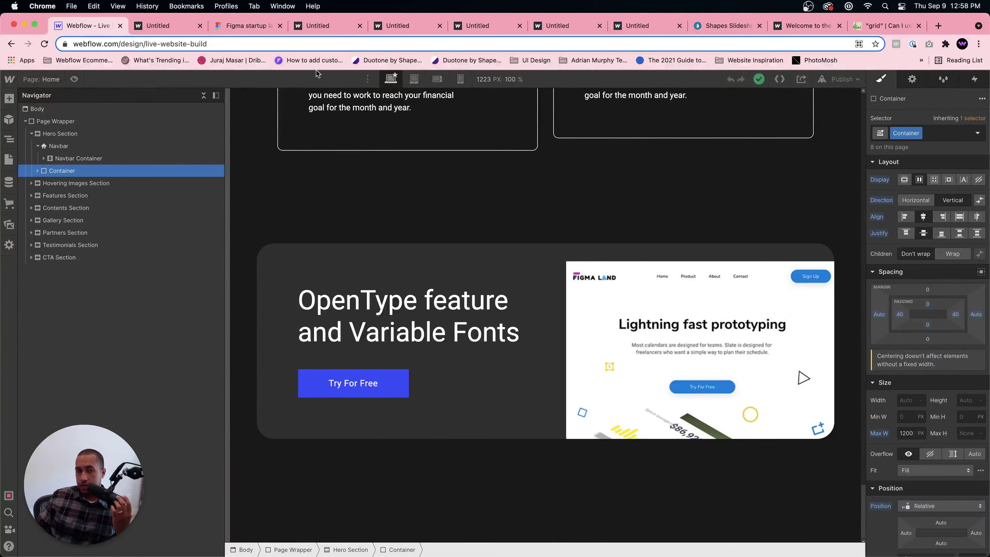
- Switch the Home page to the tablet breakpoint and examine how the Features Section stacks
click(414, 80)
scroll(554, 232, up, 20)
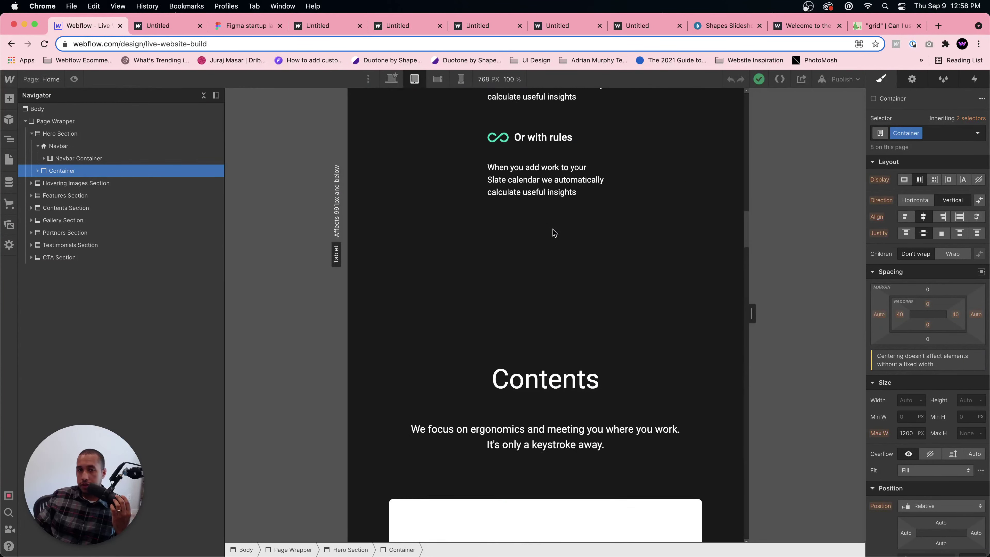
scroll(554, 229, up, 15)
scroll(554, 230, down, 20)
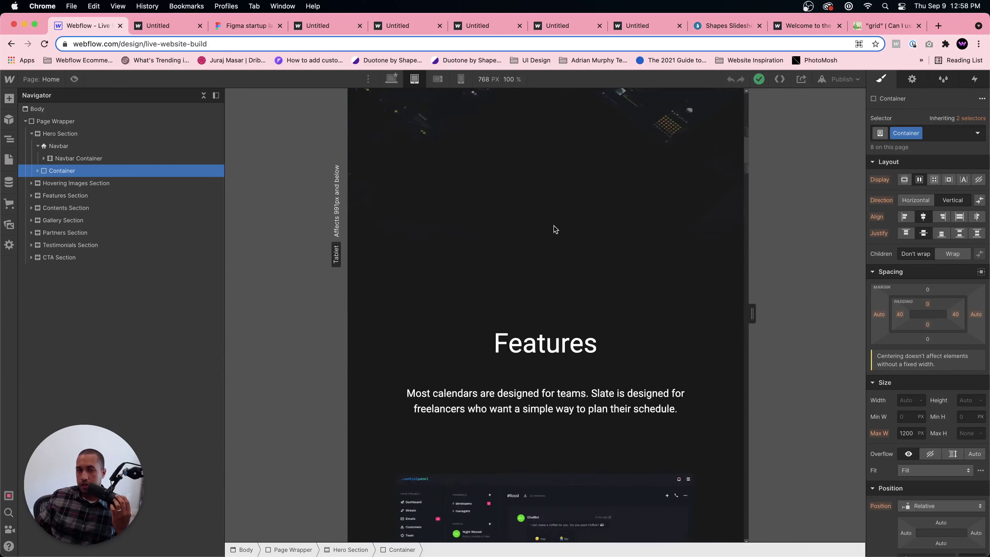
scroll(555, 230, down, 10)
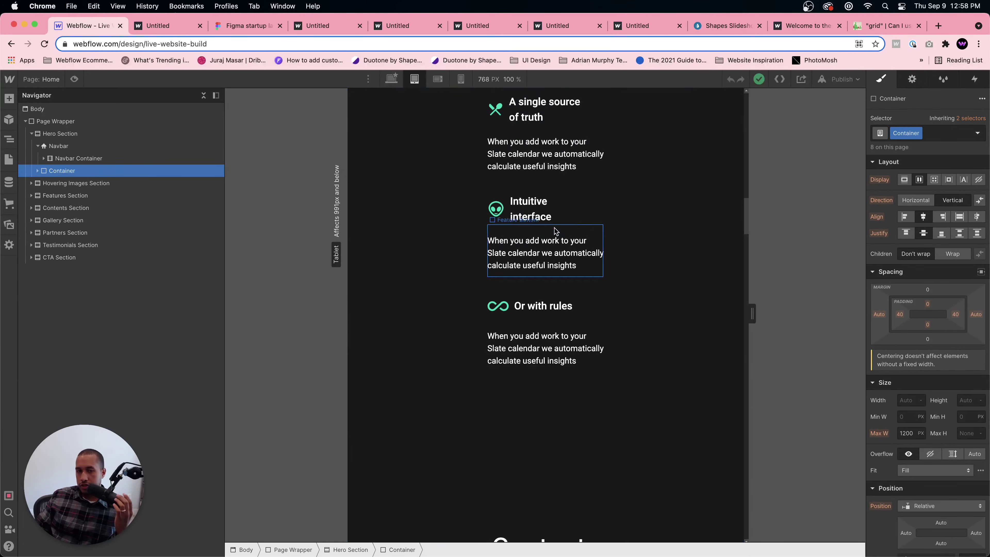
scroll(561, 236, up, 12)
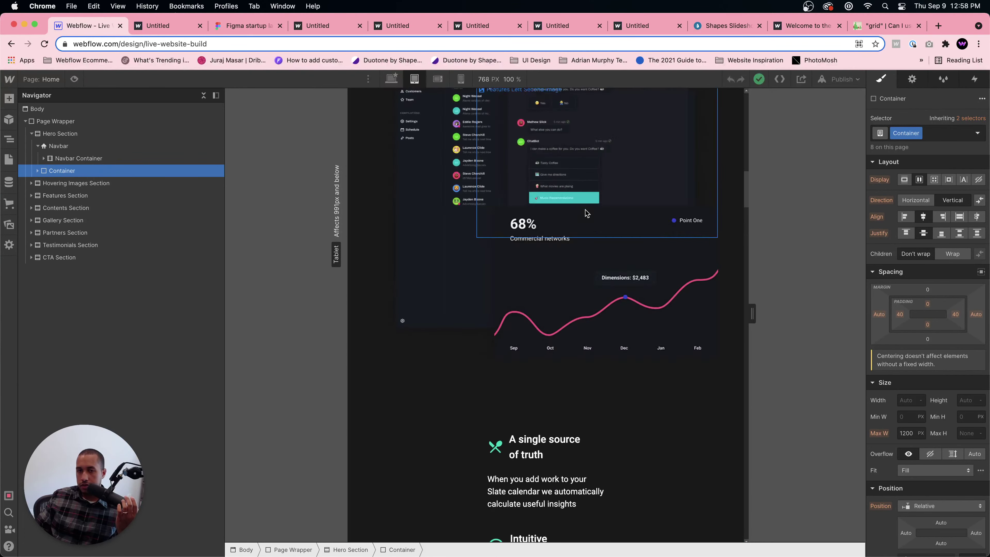
scroll(577, 238, down, 6)
- Set the width of the Features Right block to 75% at the tablet breakpoint
click(590, 260)
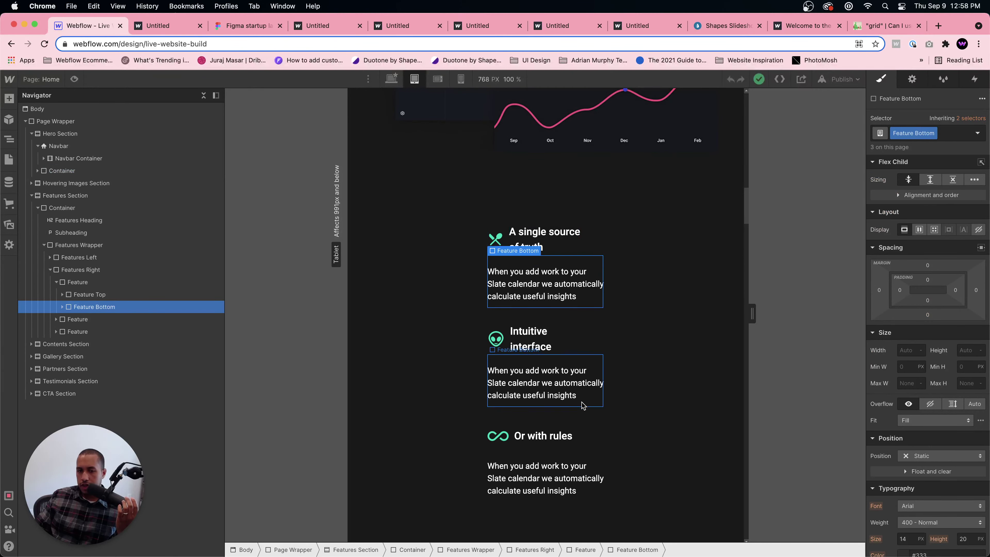
click(581, 548)
click(534, 549)
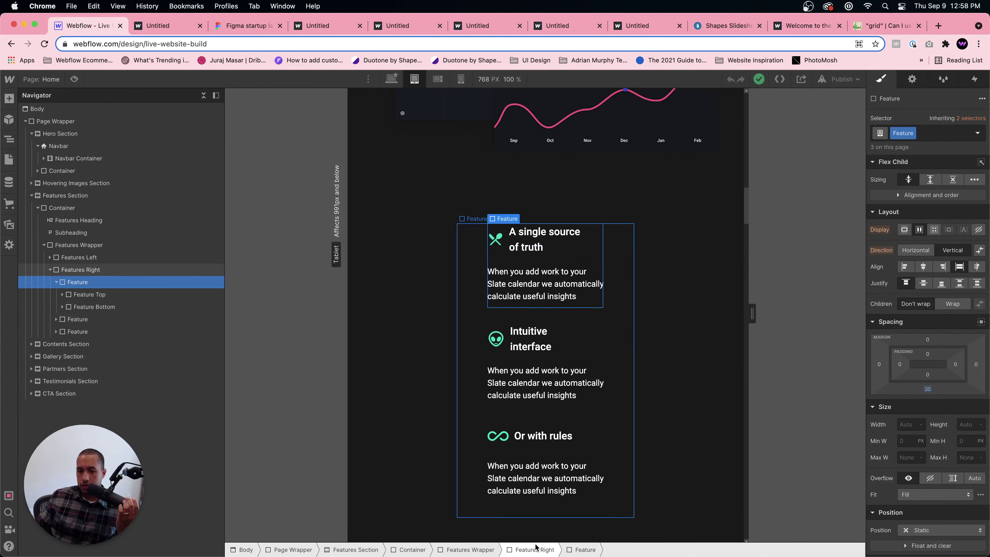
click(897, 424)
text(75)
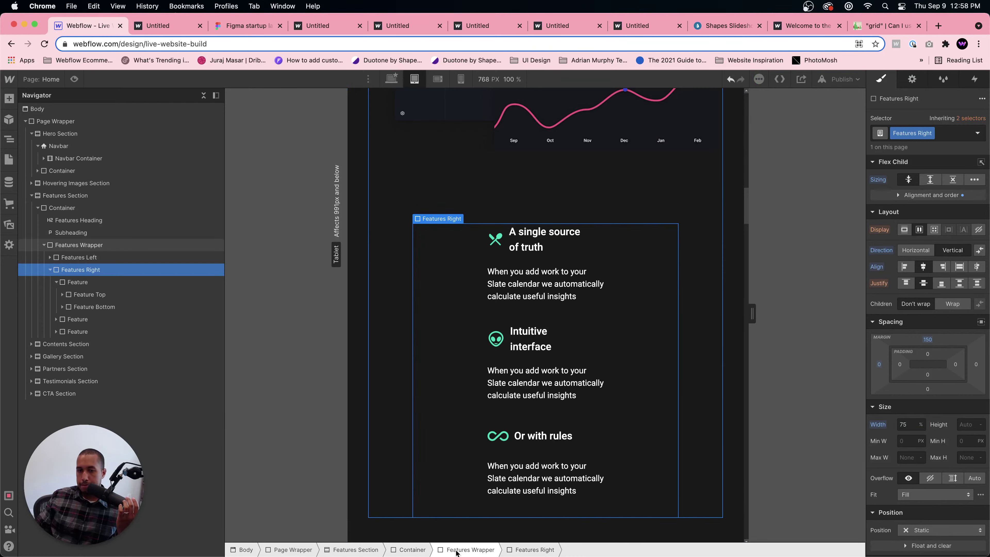
- Inspect the layout settings of the first Feature block, its Feature Top, Feature Bottom and Feature Text, and the parent Features Right
click(465, 549)
click(568, 276)
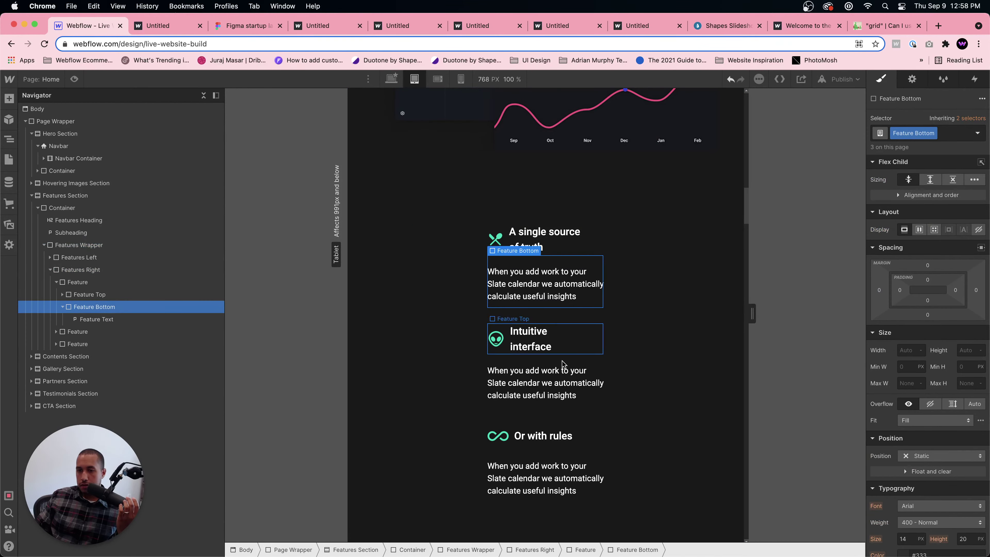
click(584, 549)
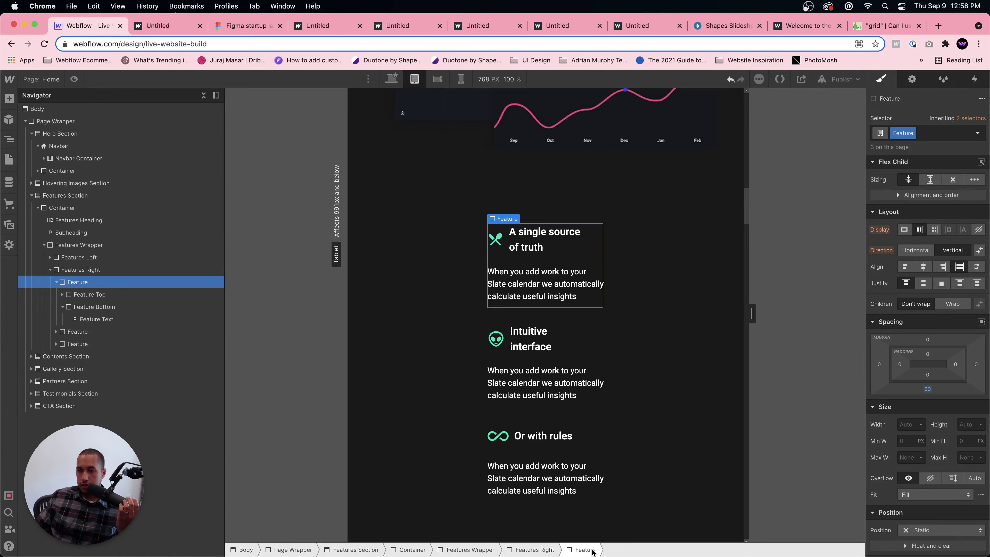
click(552, 278)
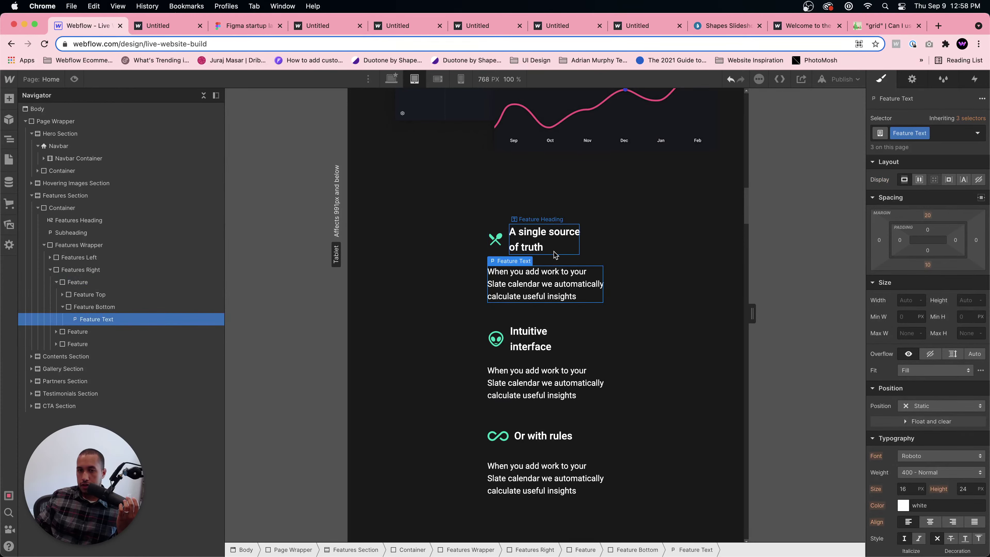
click(587, 254)
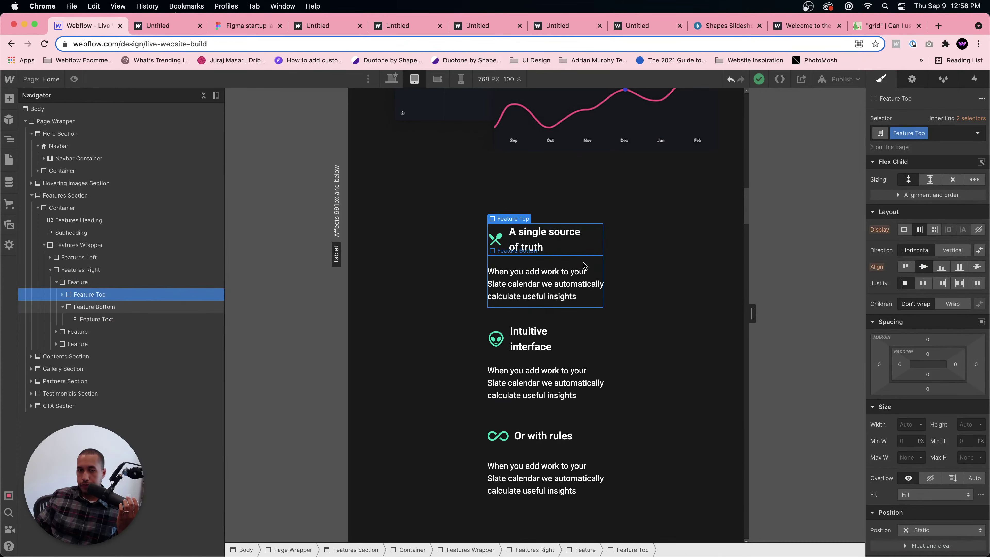
click(524, 260)
click(582, 552)
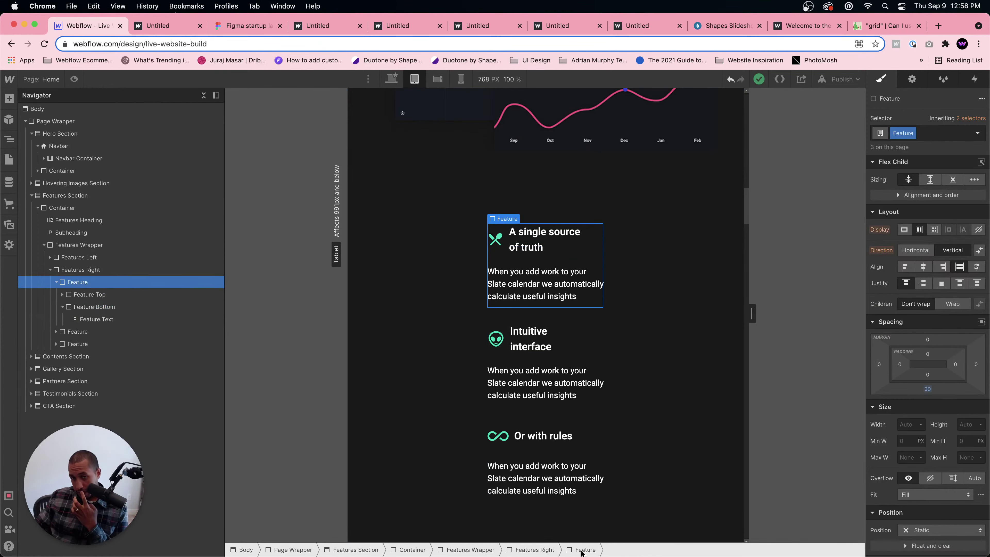
click(537, 552)
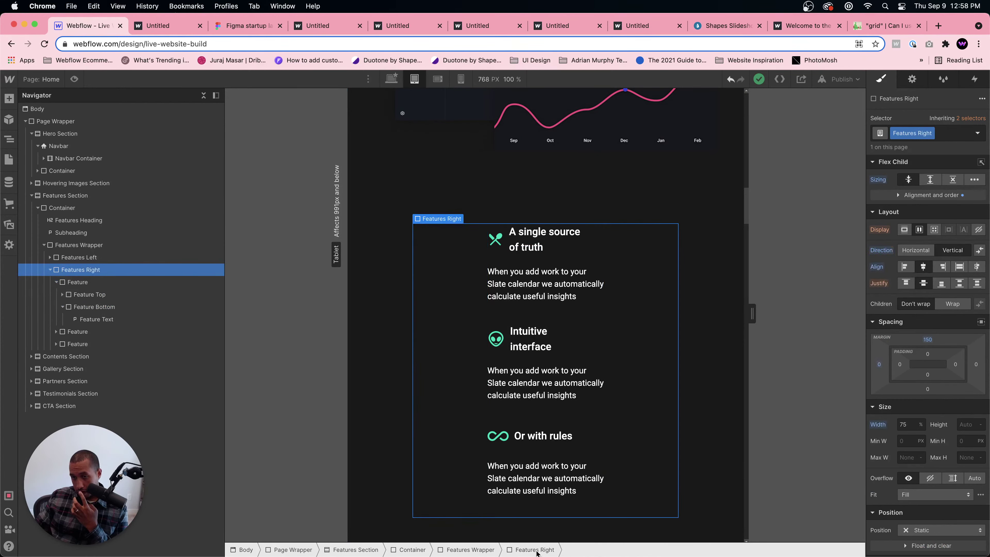
- Try removing the line break in the "A single source of truth" heading
click(578, 260)
double_click(514, 246)
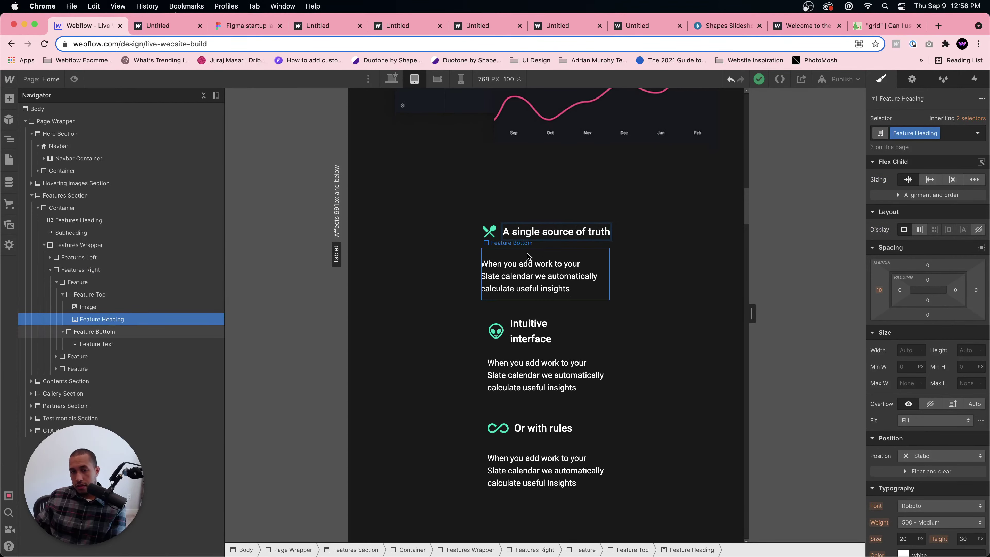
key(Escape)
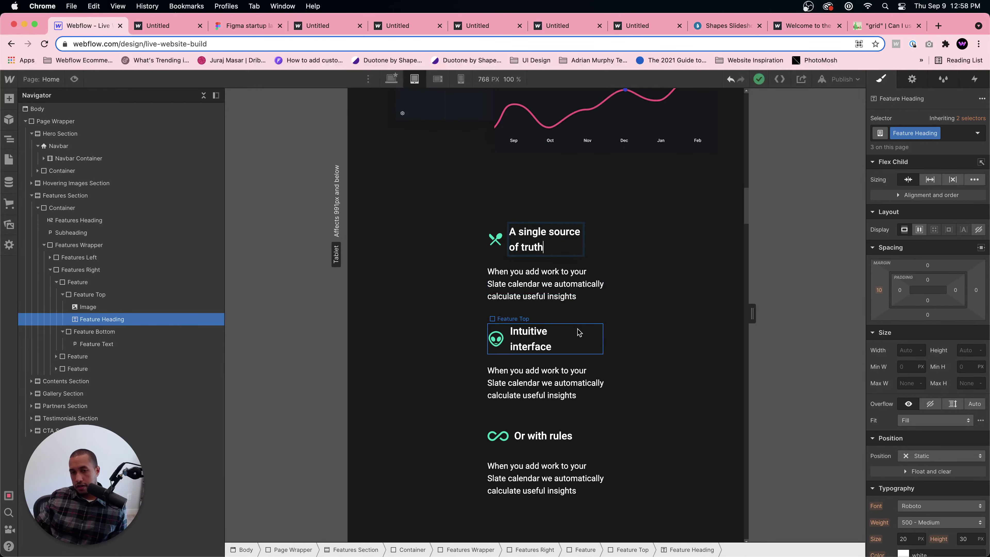
- At the desktop breakpoint, remove both line breaks from the paragraph under "A single source of truth"
click(578, 289)
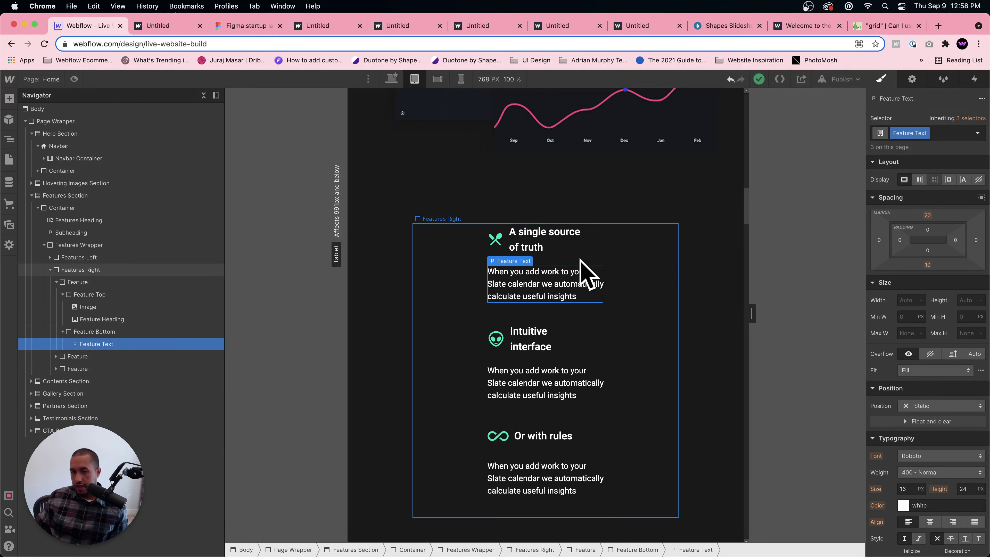
click(392, 79)
scroll(467, 277, up, 15)
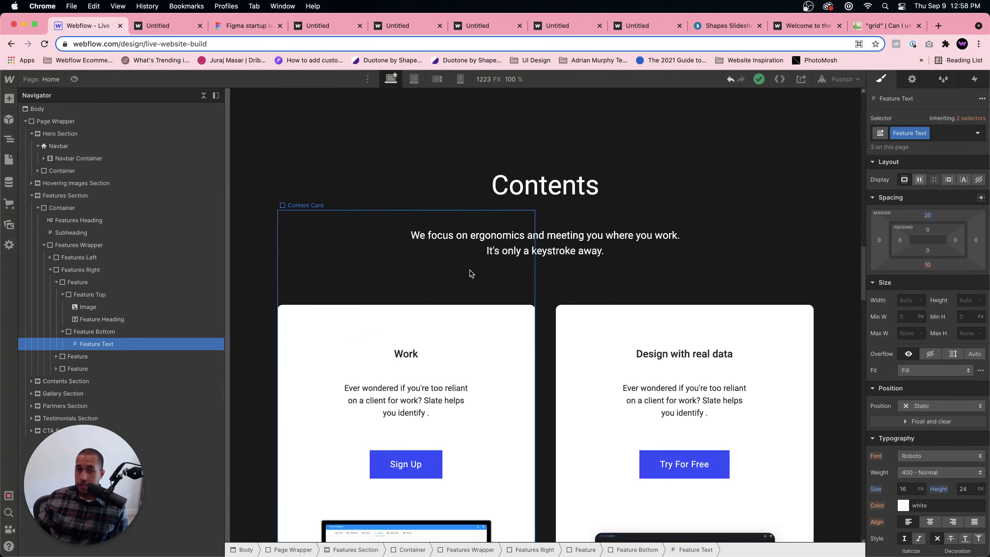
scroll(469, 275, up, 12)
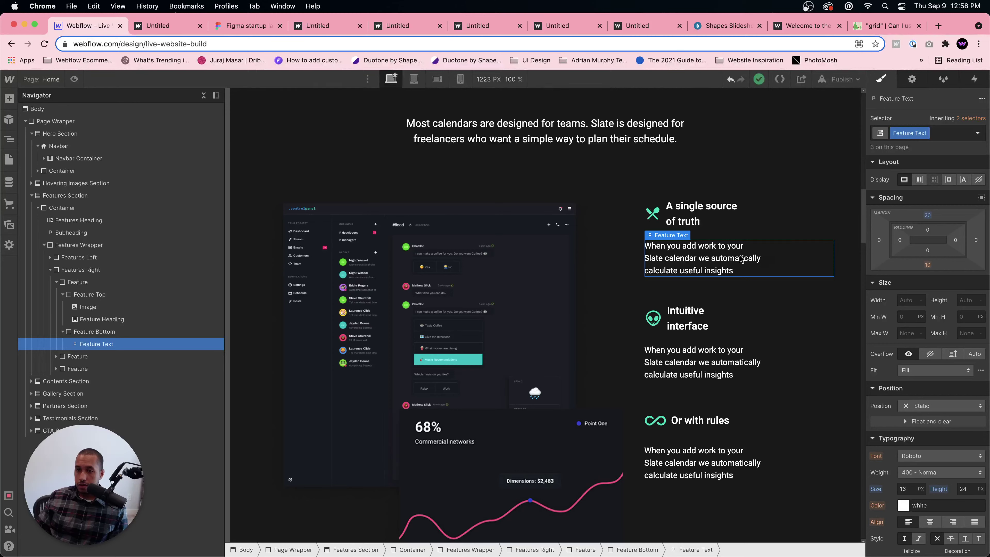
click(644, 256)
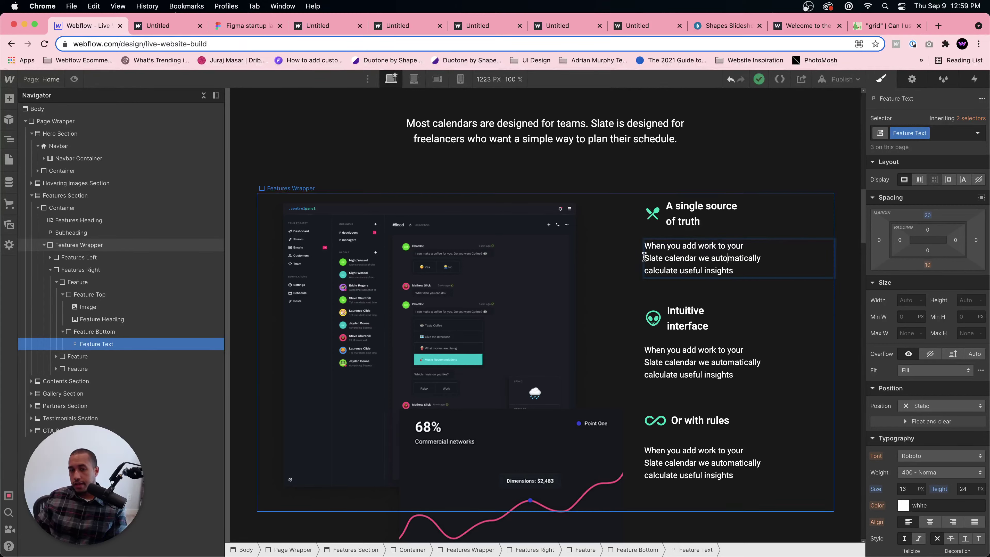
key(BackSpace)
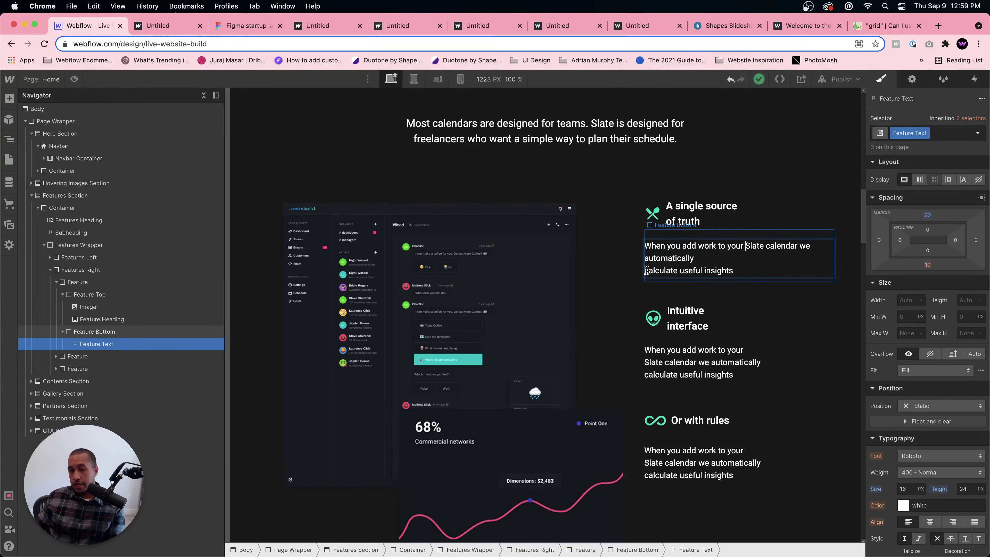
key(BackSpace)
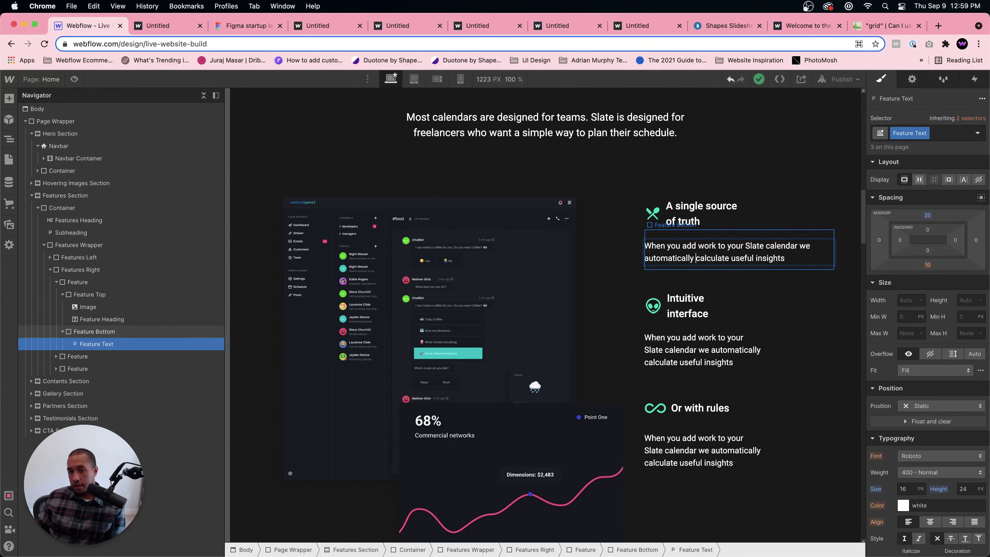
click(673, 272)
- Try widths of 40 CH and 72 CH on the Feature Text paragraph, then clear the value
click(706, 262)
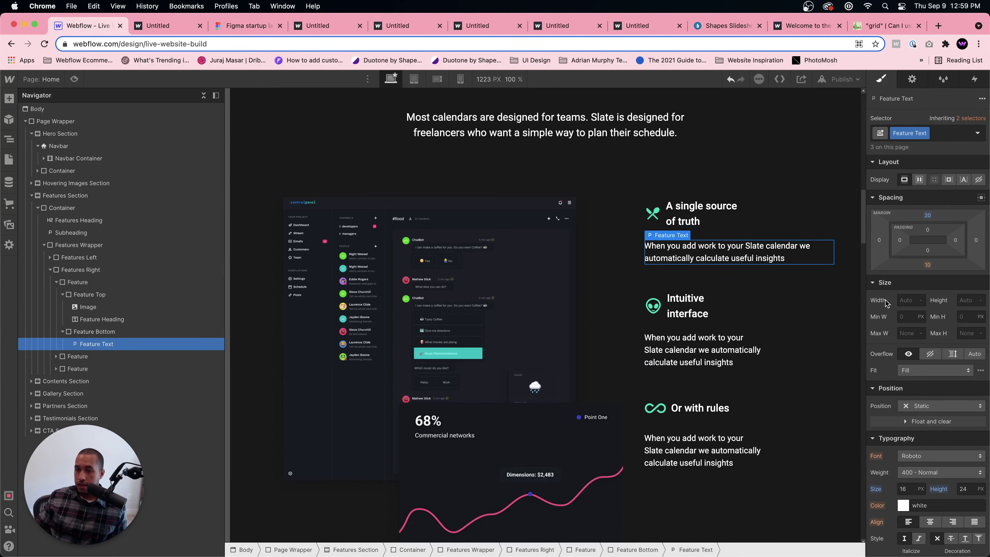
click(909, 299)
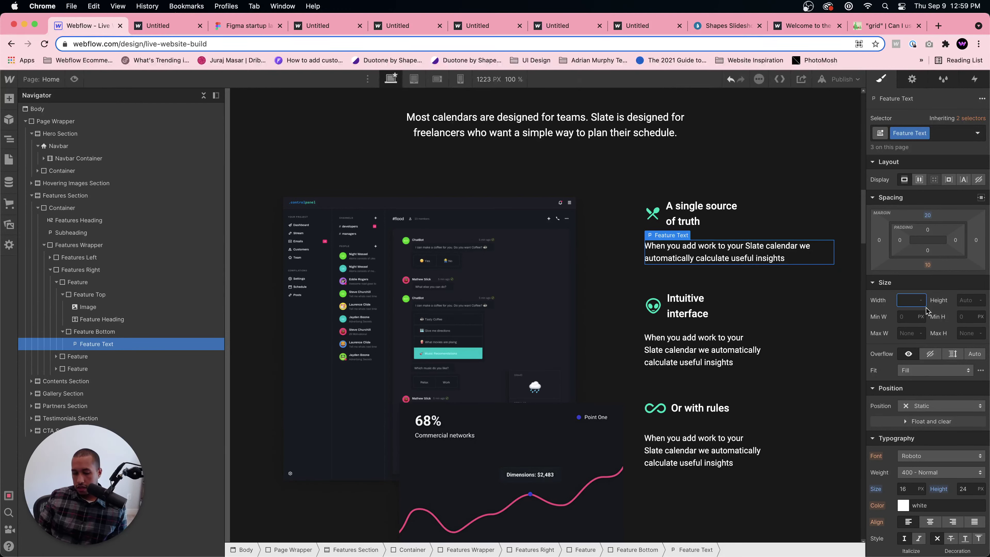
text(40ch)
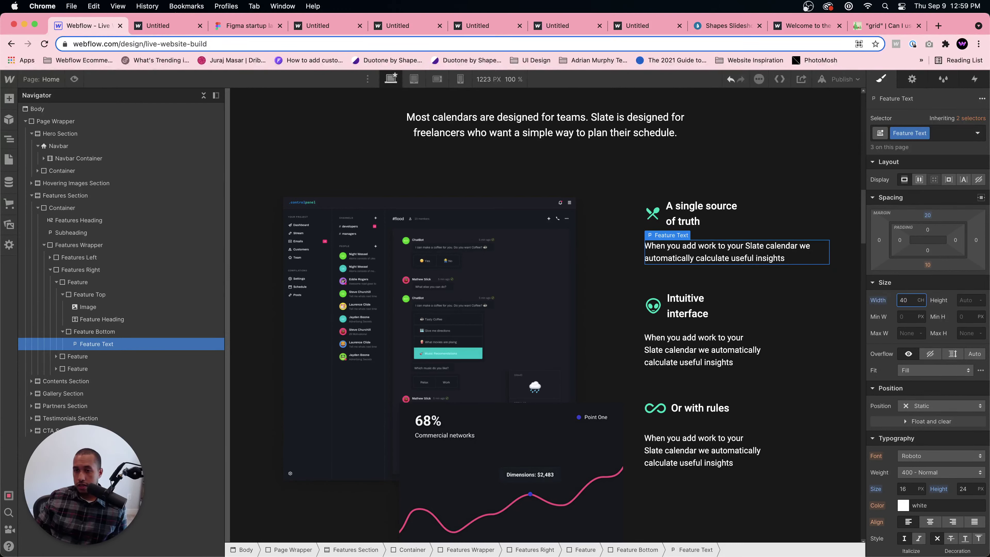
key(BackSpace)
key(BackSpace)
text(72)
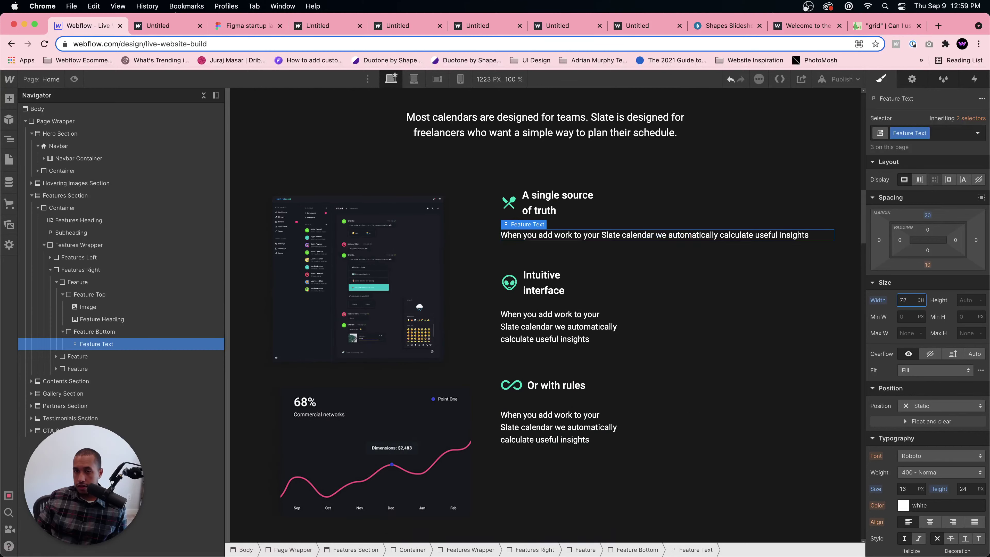
key(BackSpace)
key(BackSpace)
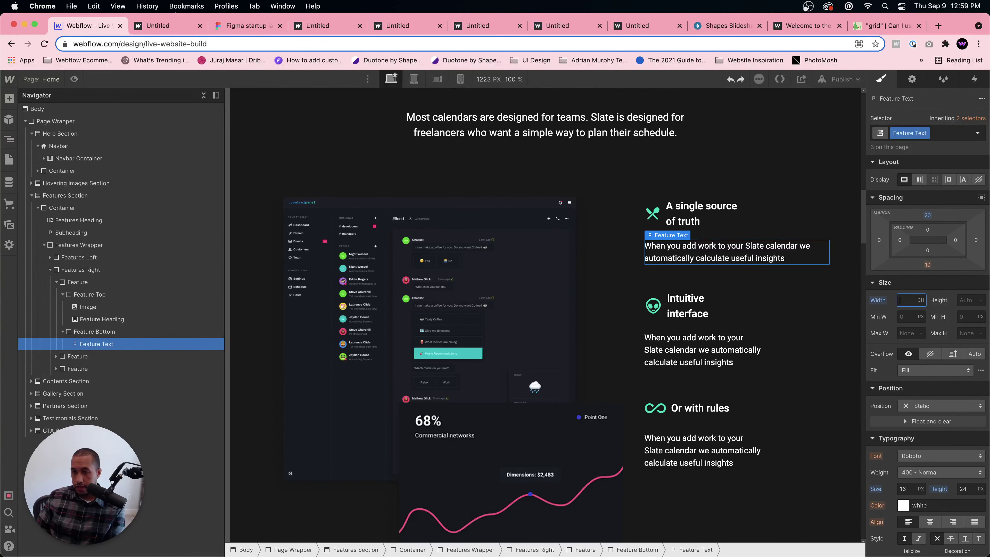
- Try Feature Text widths from 22 CH up to 28 CH and back to 25 CH, then reset the width
text(22)
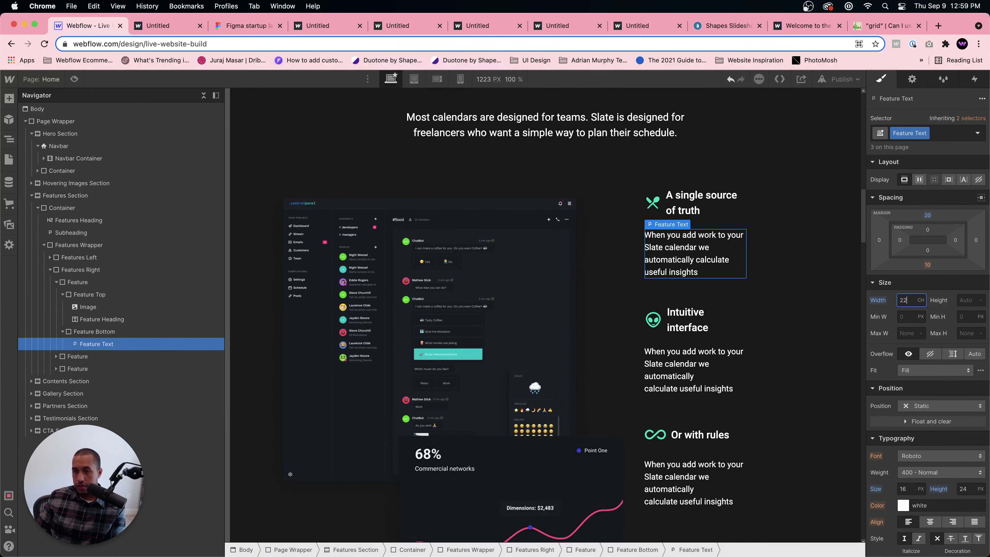
text(23)
key(Up)
key(Up)
key(Up)
key(Up)
key(Up)
key(Up)
key(Up)
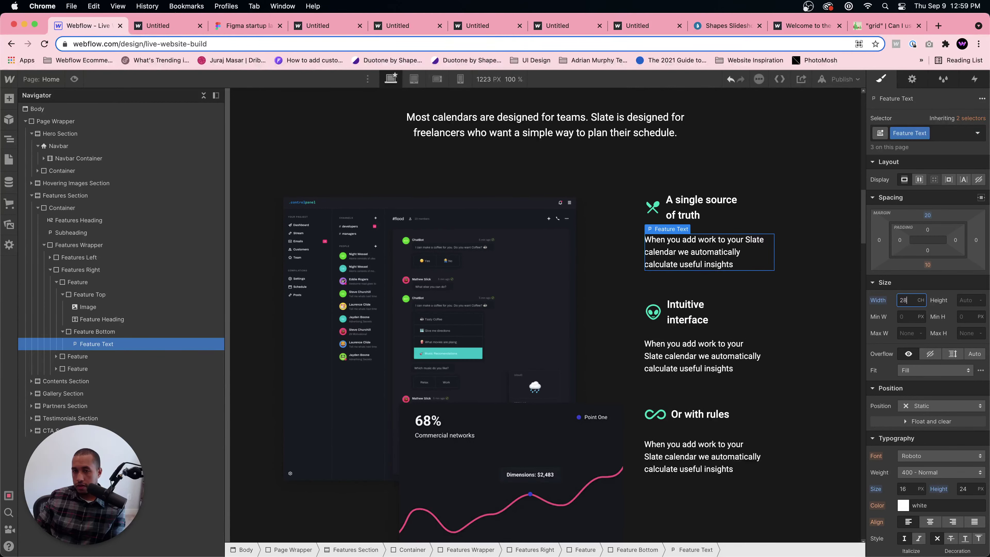
key(Down)
key(Down)
key(Down)
key(Down)
key(Down)
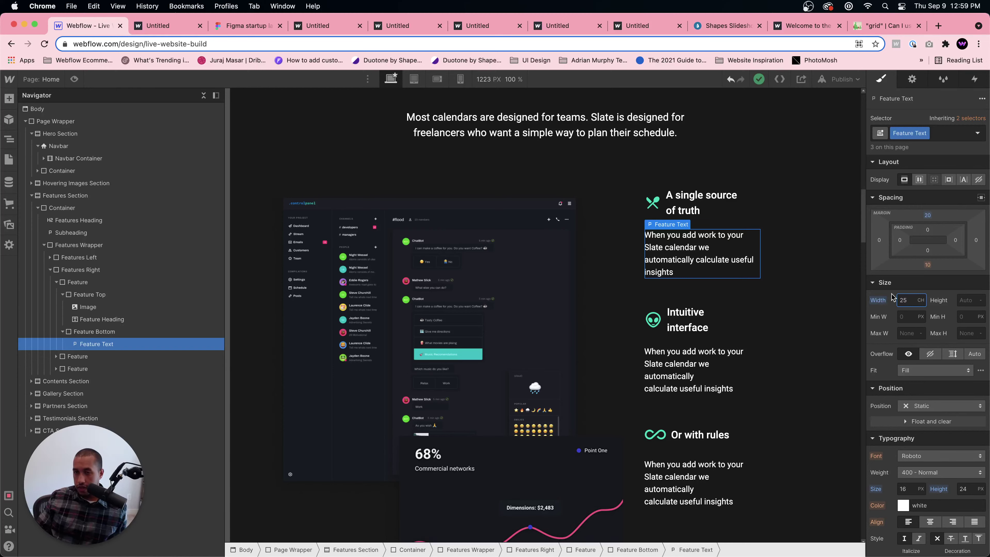
alt+click(882, 302)
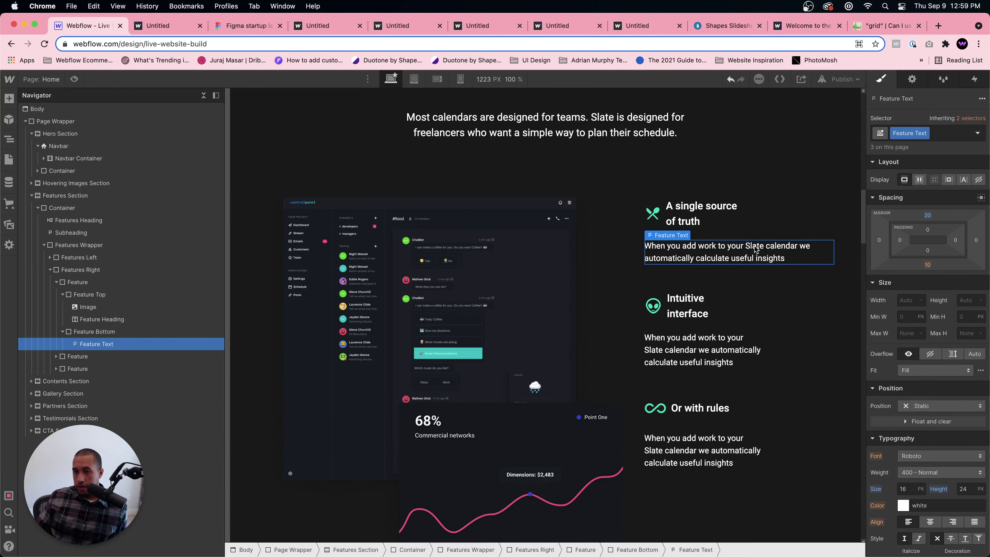
- Restore the line breaks after "your" and "automatically" in the paragraph under "A single source of truth"
double_click(745, 246)
key(shift+Return)
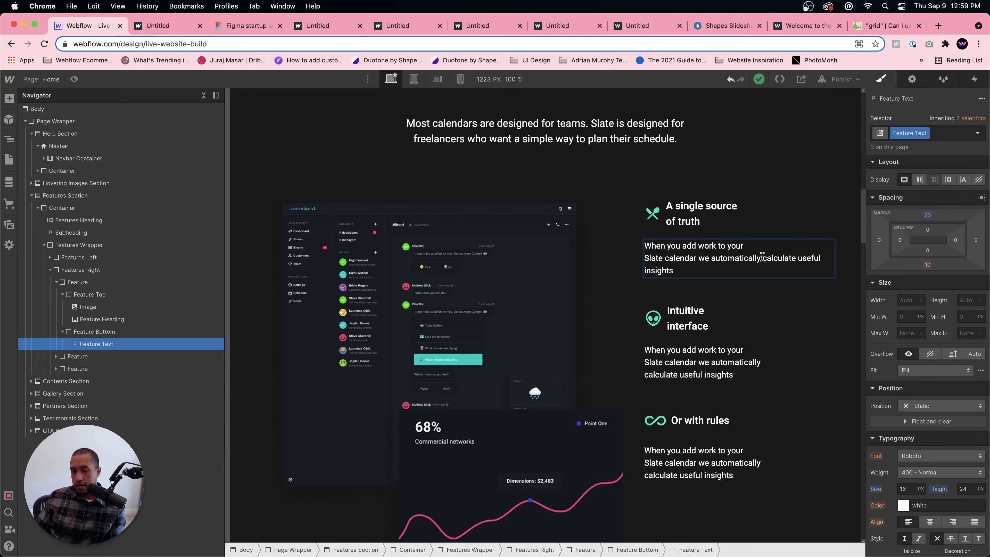
key(BackSpace)
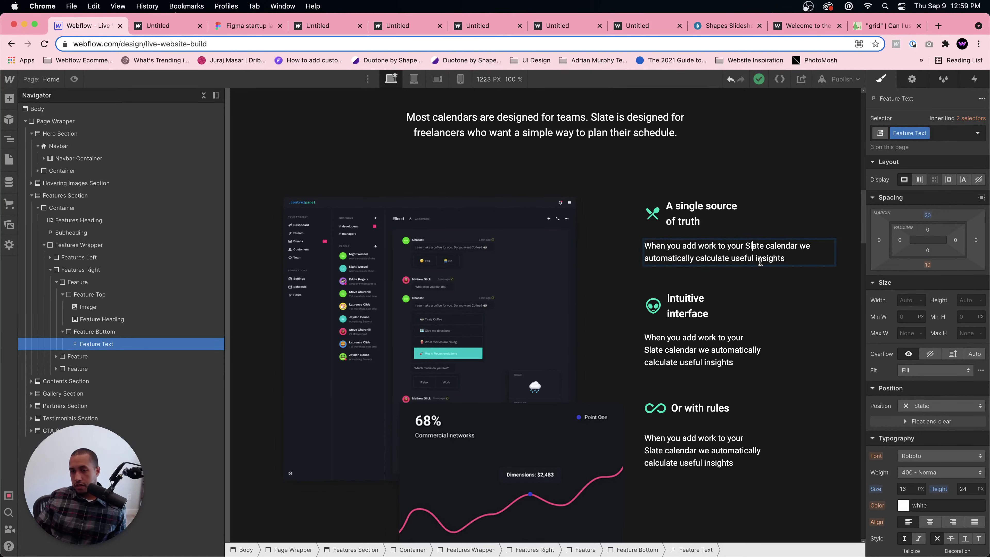
key(shift+Return)
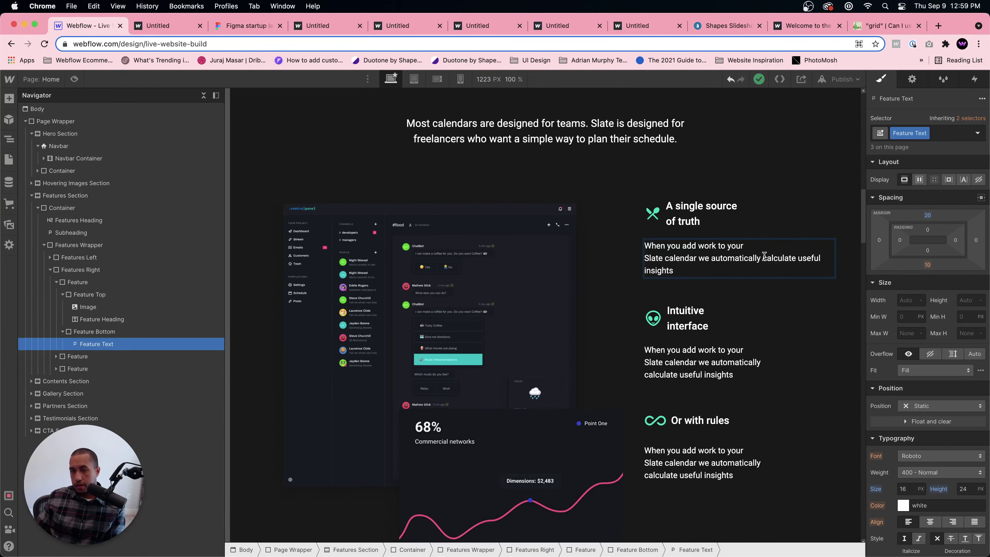
click(746, 292)
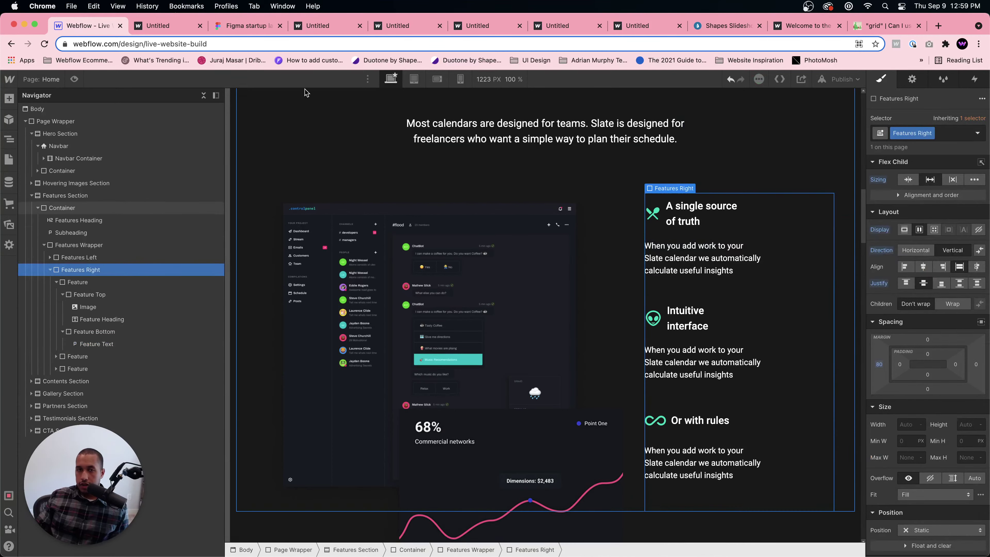
- Compare how the Feature Text paragraph wraps at the tablet, desktop and mobile landscape breakpoints
click(414, 79)
scroll(584, 273, down, 5)
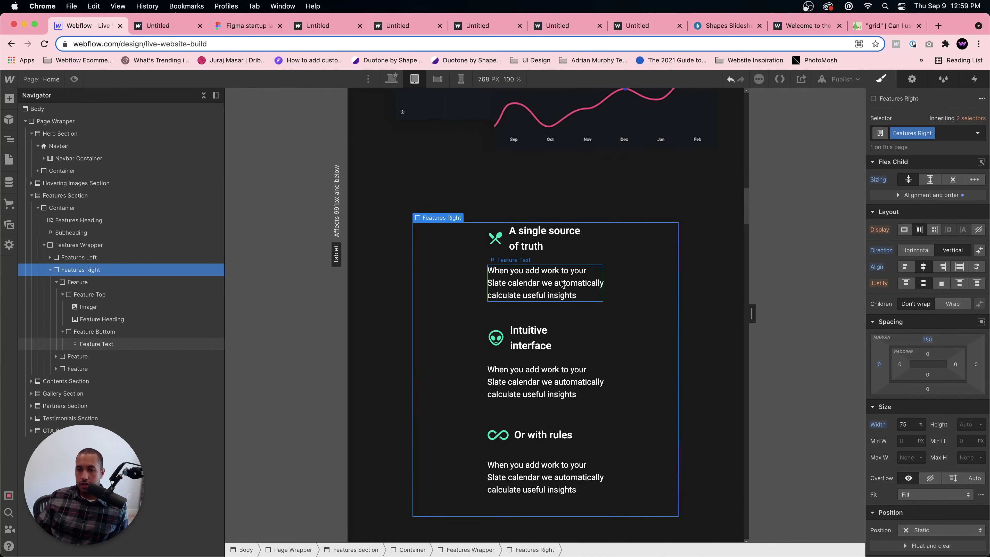
click(561, 284)
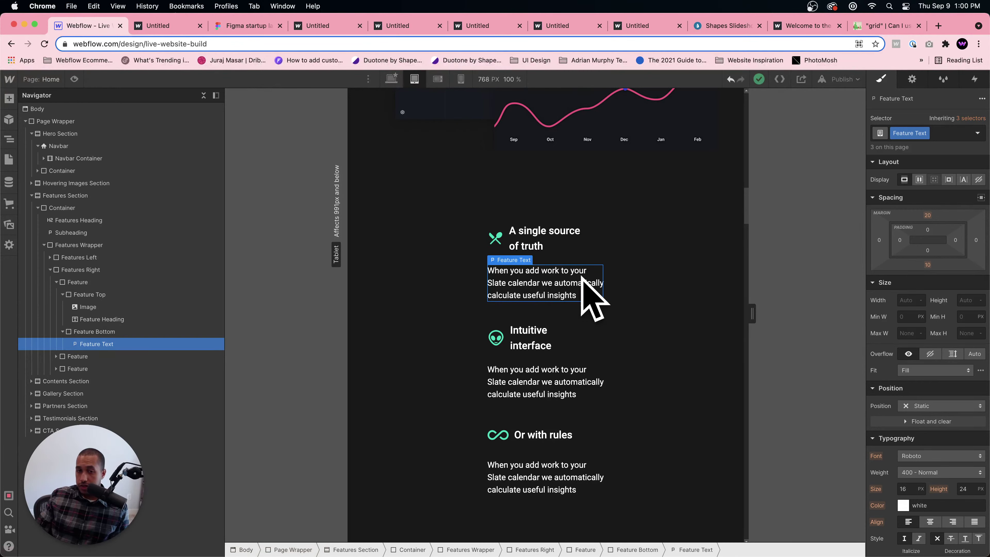
click(391, 78)
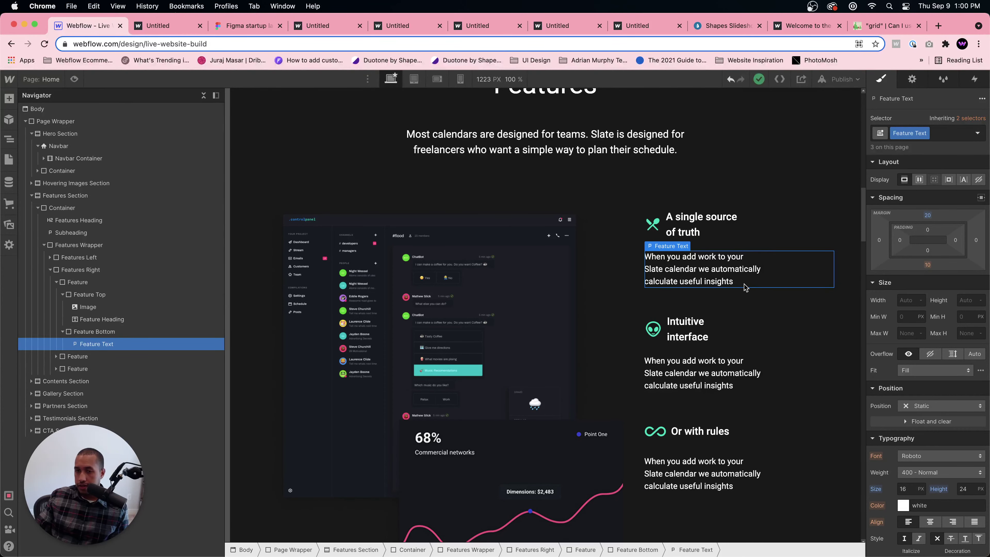
scroll(971, 410, down, 8)
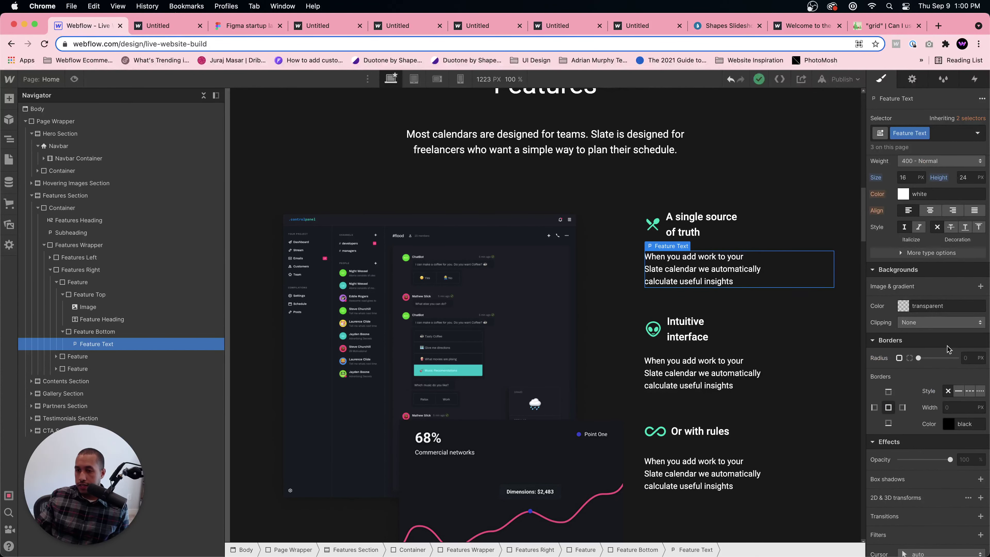
click(415, 79)
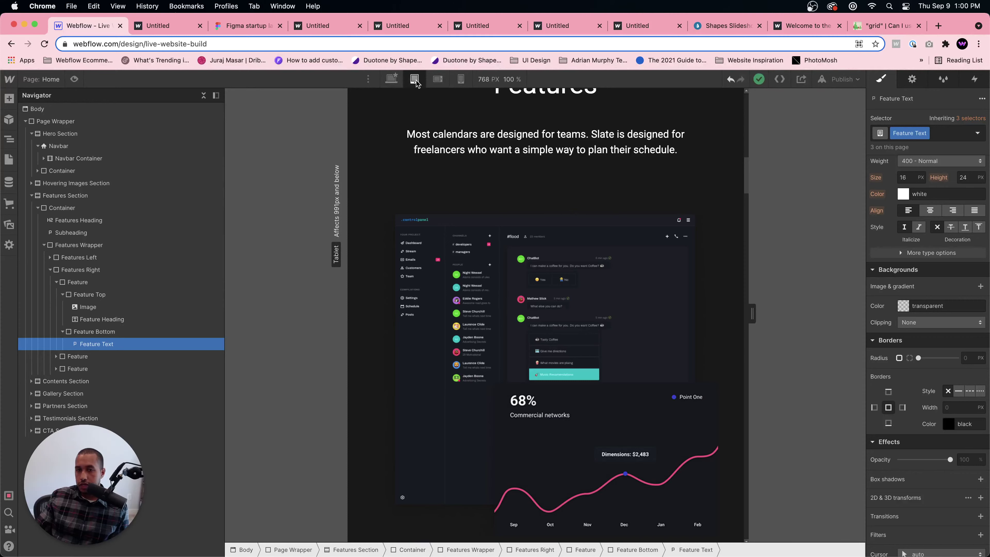
click(438, 80)
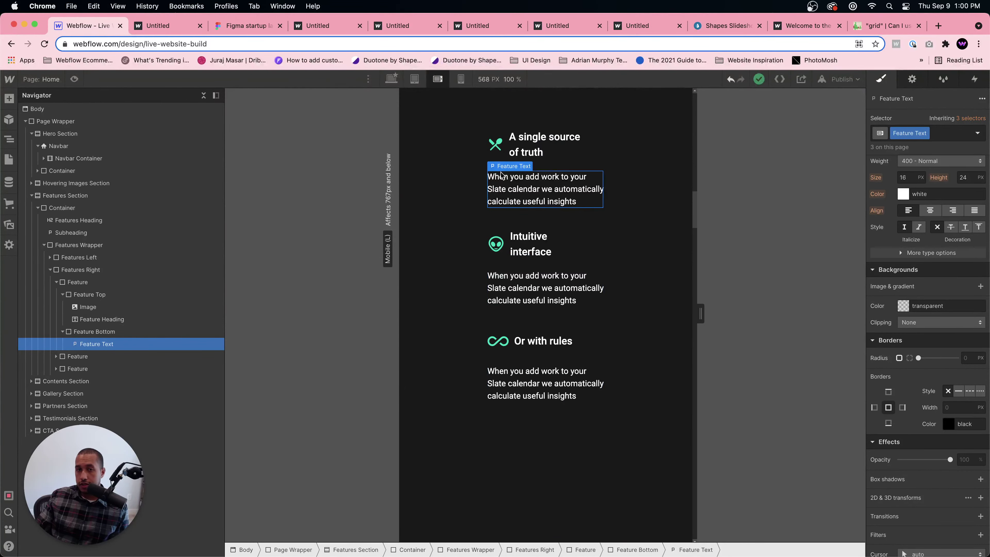
- Compare the Gallery section's image layout at the mobile landscape and tablet breakpoints
scroll(503, 179, down, 20)
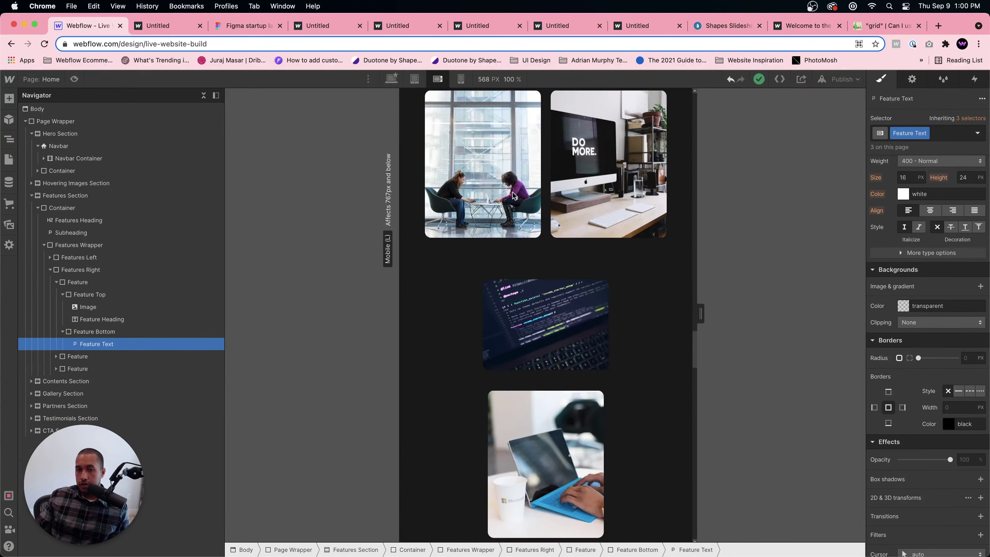
scroll(513, 196, up, 3)
drag(700, 314, 720, 310)
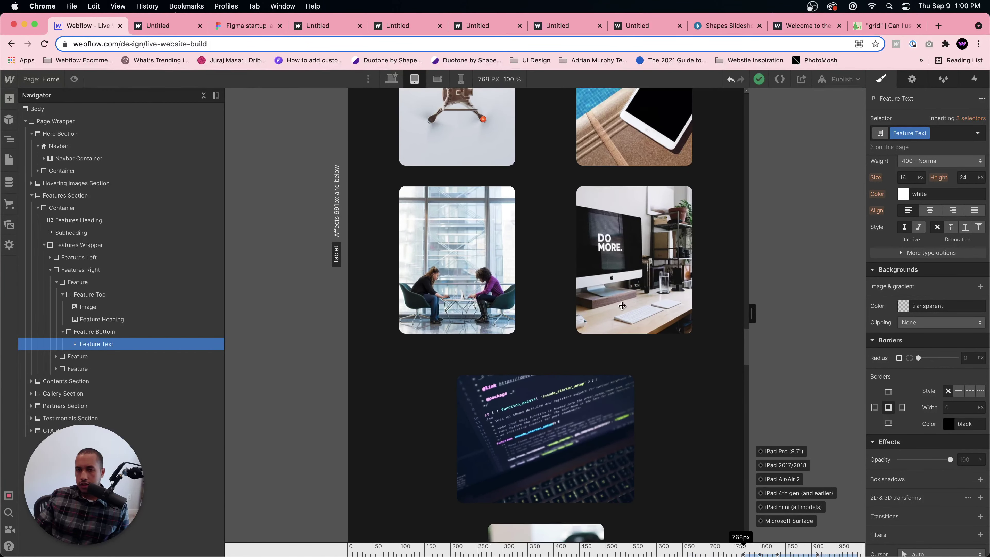
scroll(622, 306, up, 5)
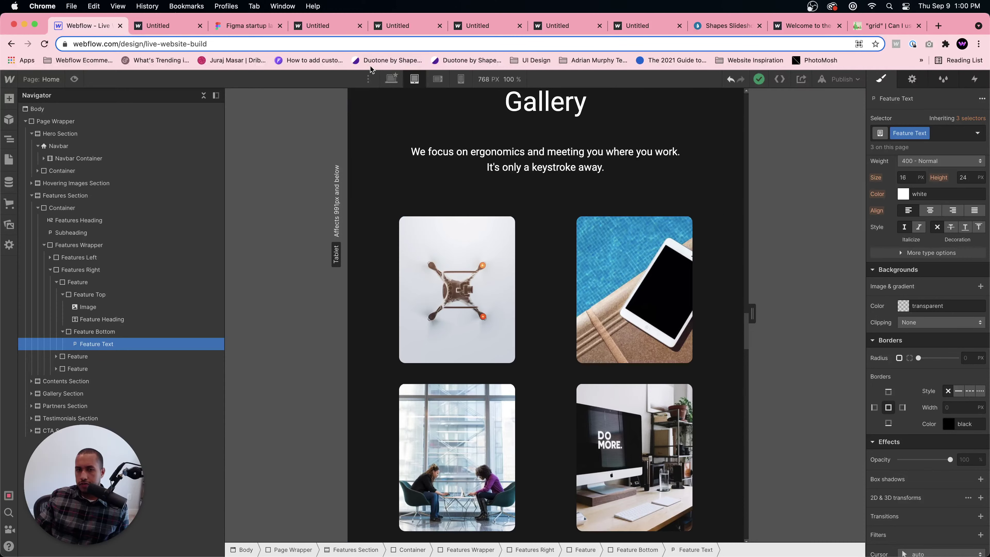
click(437, 79)
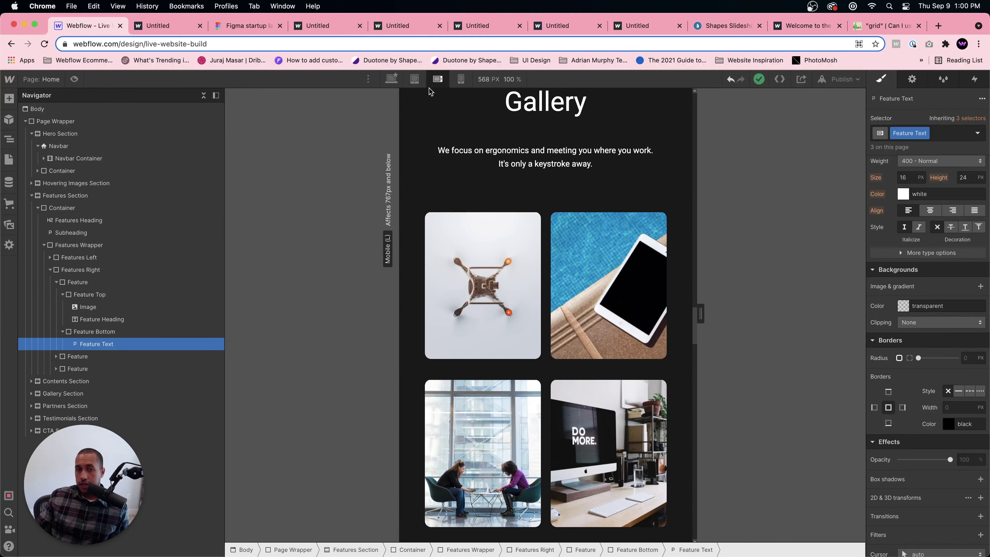
click(415, 79)
- Inspect the layout settings of the Gallery First Row, its first Gallery Image Wrapper and the image inside
click(569, 327)
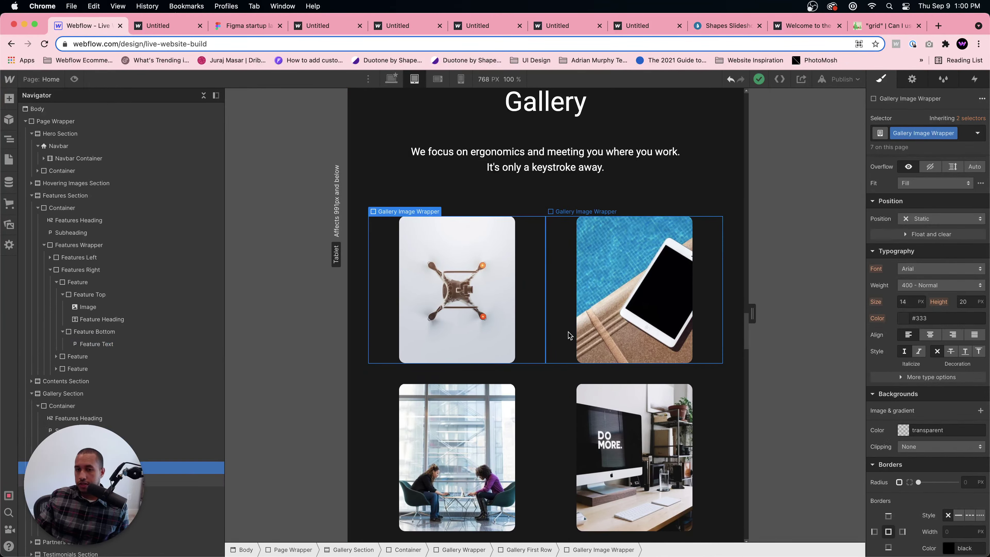
scroll(569, 331, down, 2)
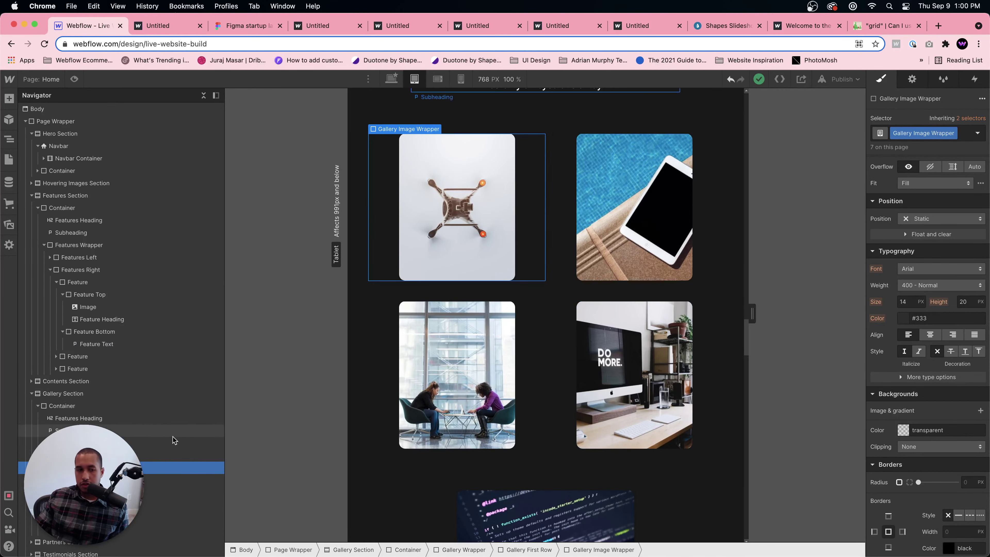
click(174, 454)
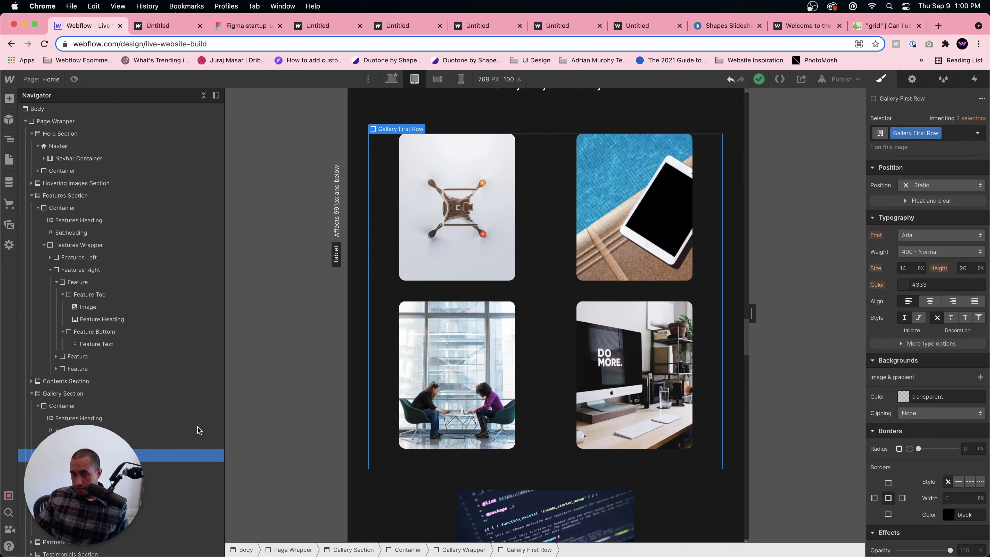
click(180, 468)
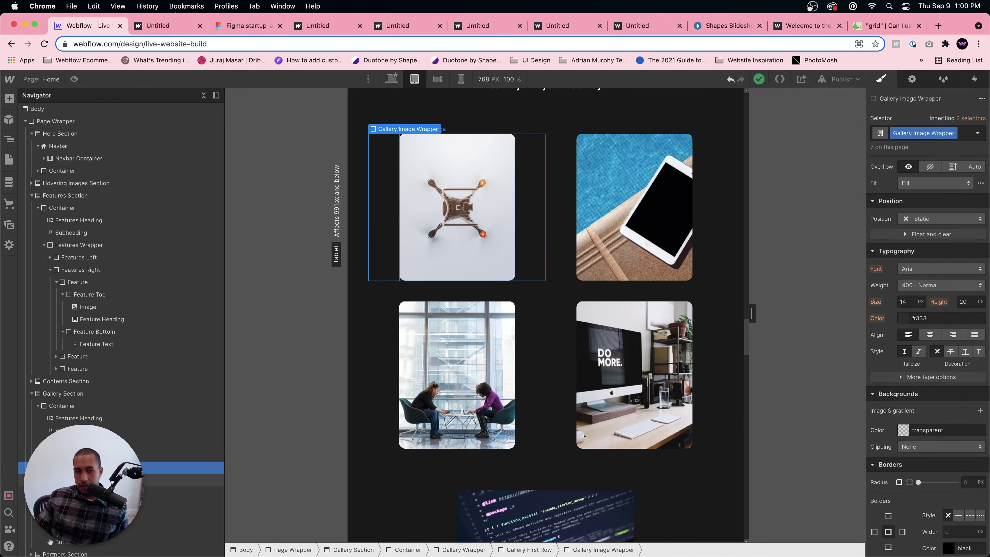
click(179, 480)
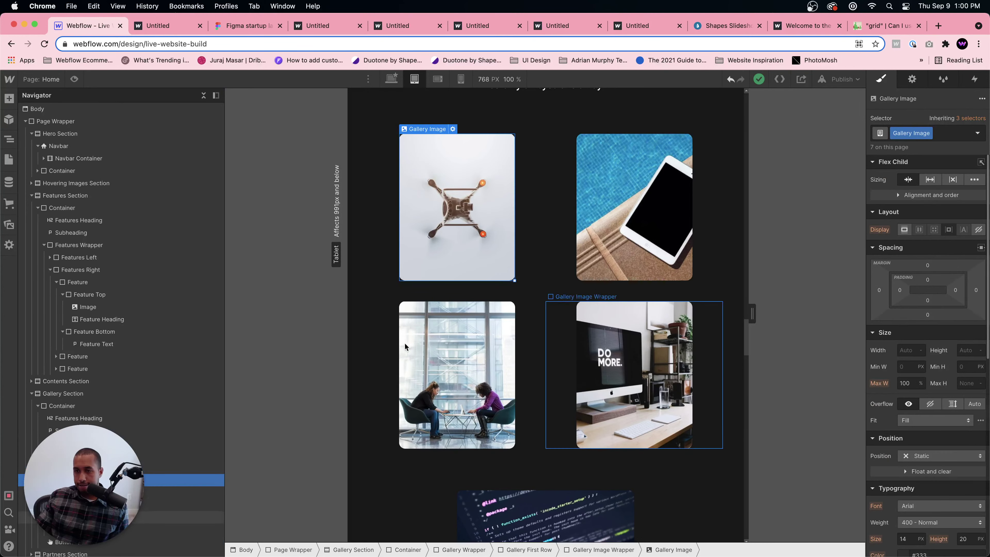
click(179, 467)
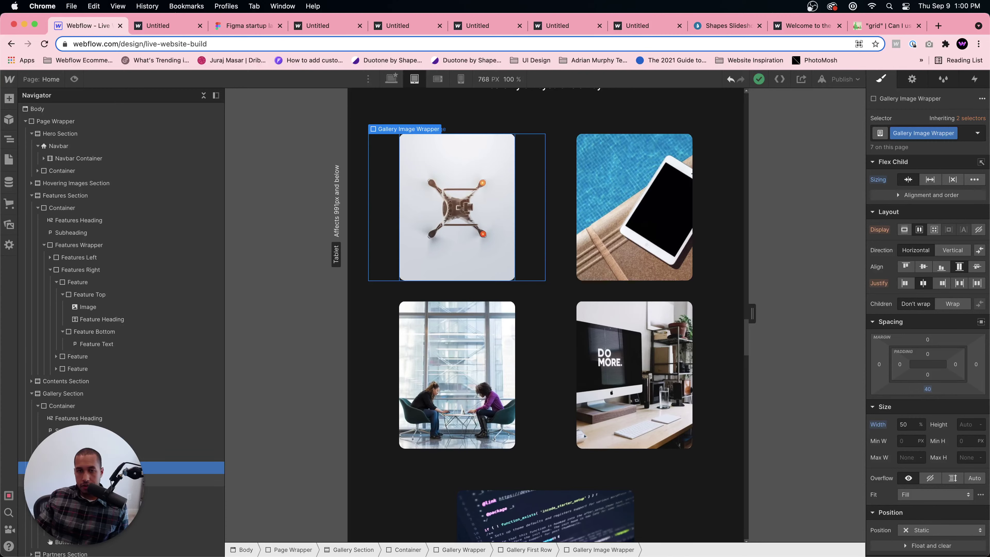
click(117, 480)
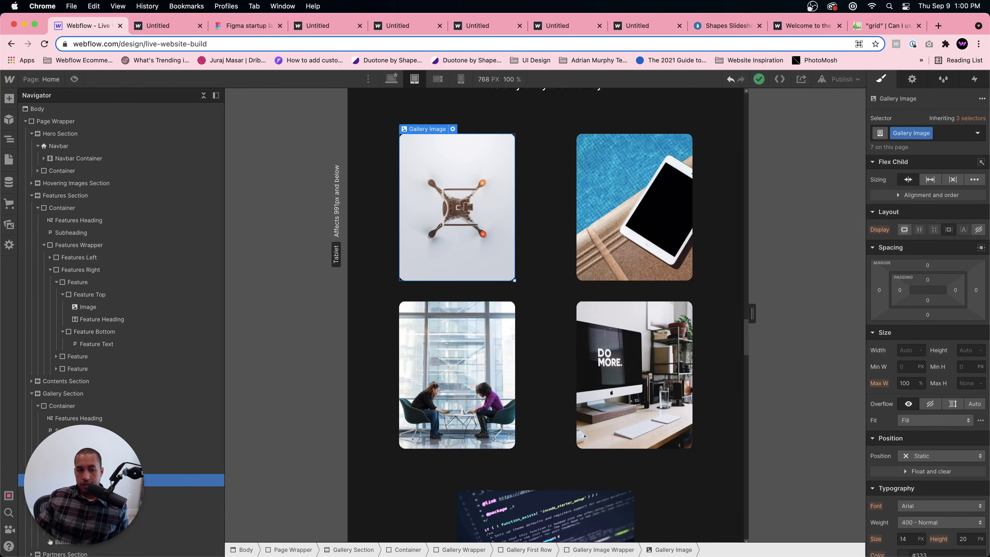
- Move the drone and tablet images out of their Gallery Image Wrappers directly into Gallery First Row
key(super+shift+Up)
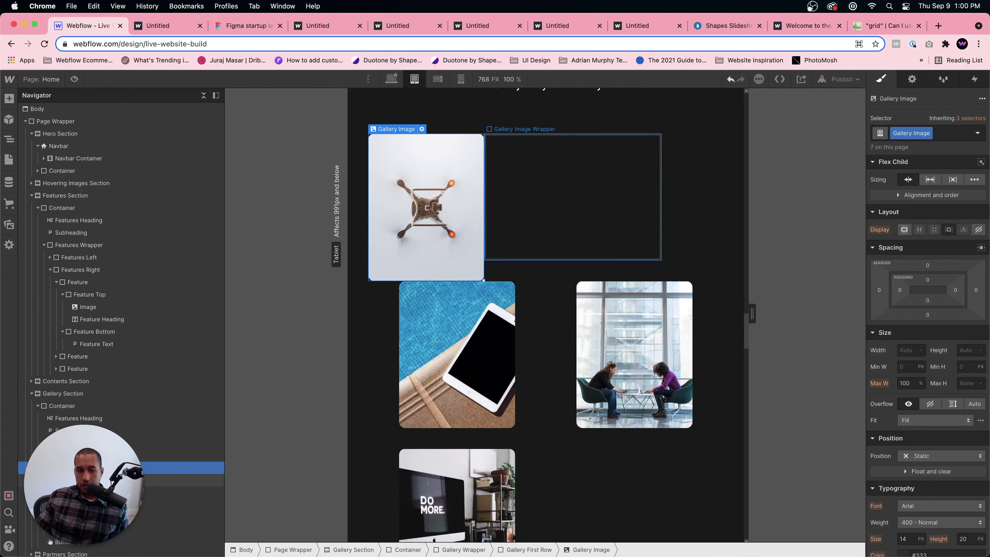
key(Down)
key(Down)
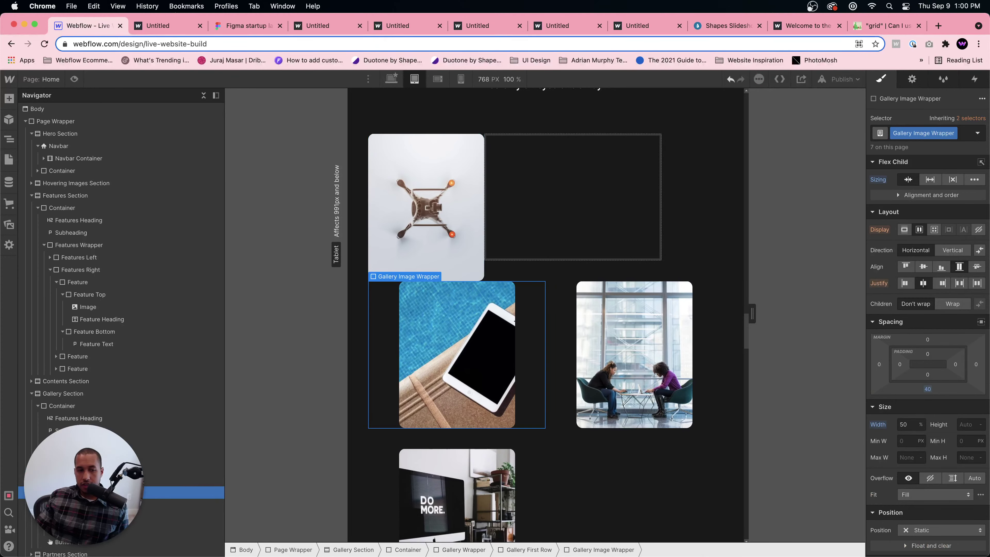
key(Down)
key(super+shift+Up)
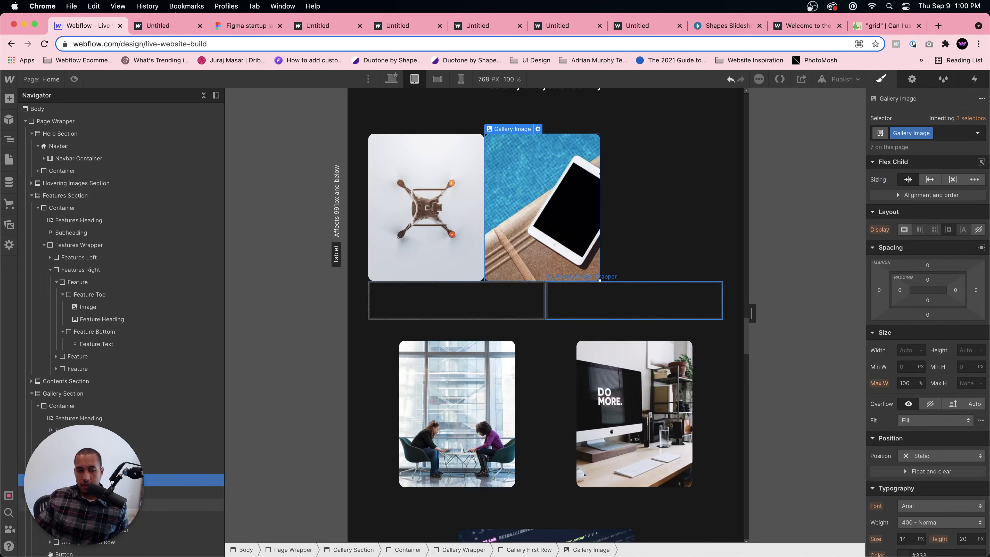
- Move the meeting and desktop computer images directly into Gallery First Row and delete the empty Gallery Image Wrappers
key(Down)
key(Down)
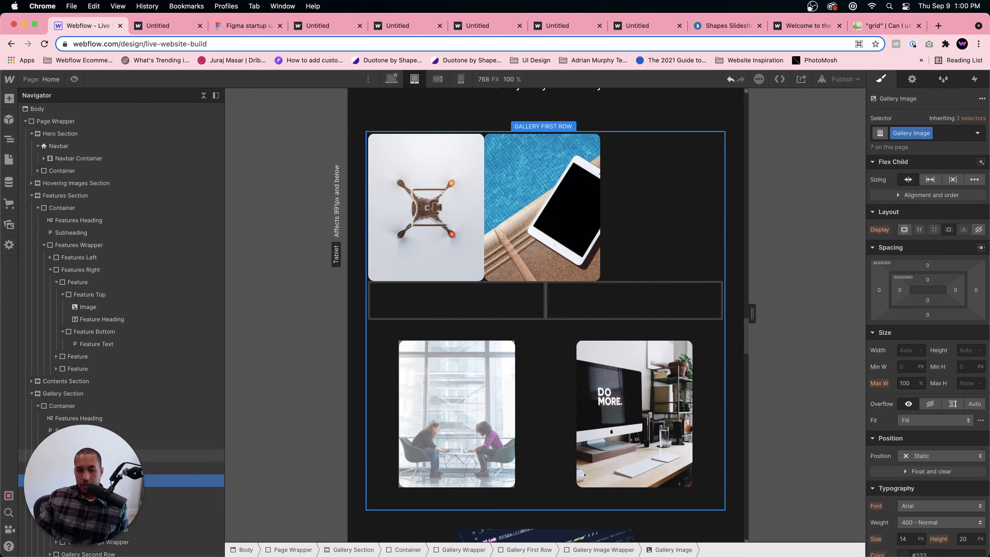
key(super+shift+Up)
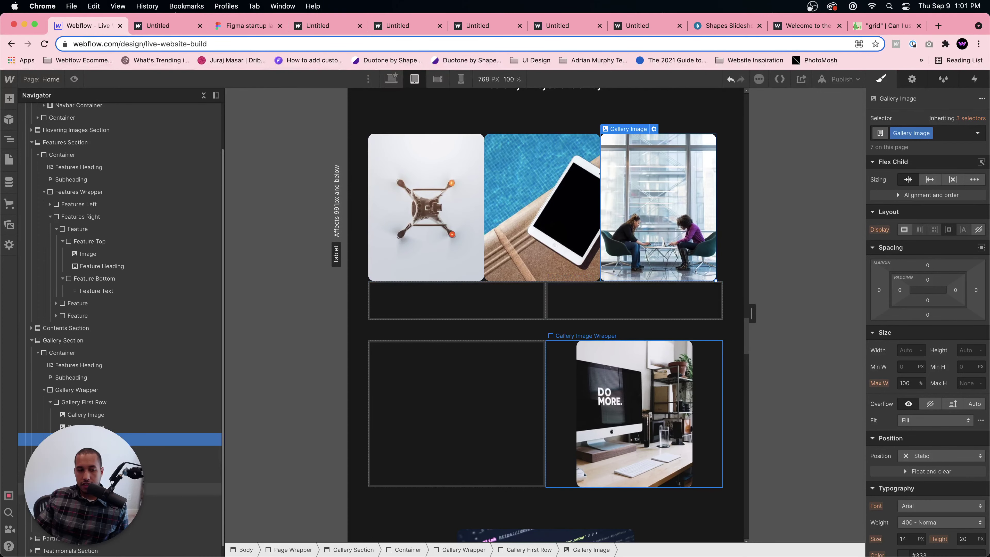
click(634, 413)
key(super+shift+Up)
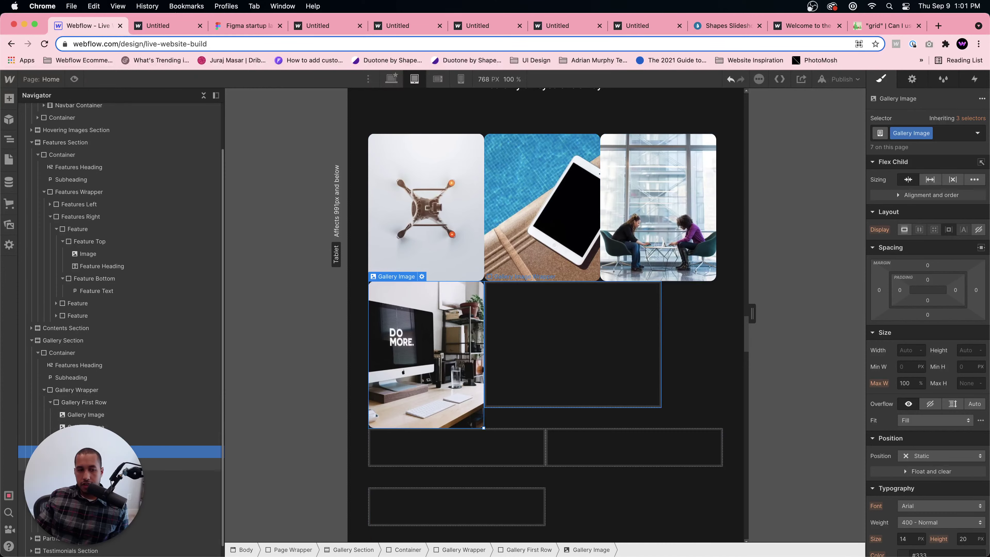
click(572, 343)
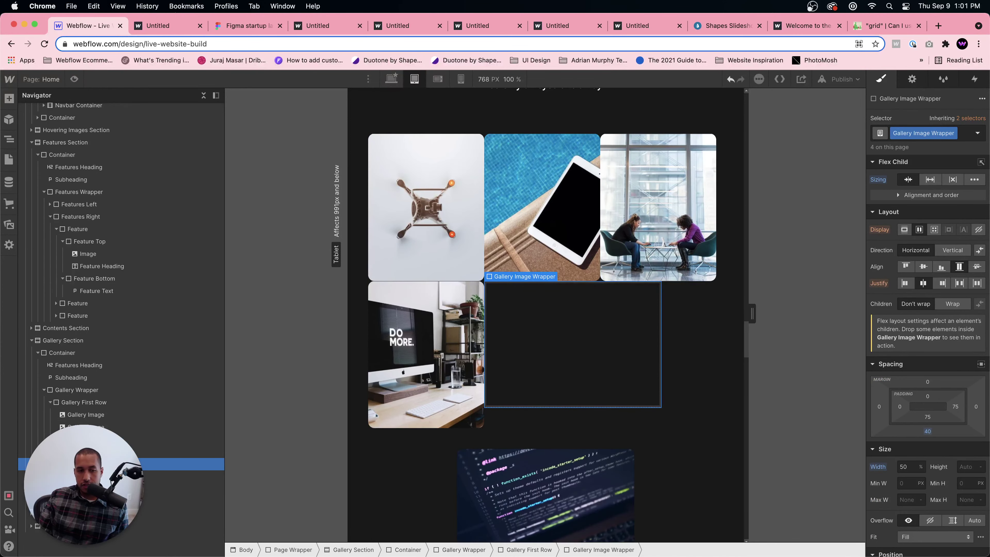
key(Delete)
- Change the display of Gallery First Row to grid at the tablet breakpoint
click(83, 402)
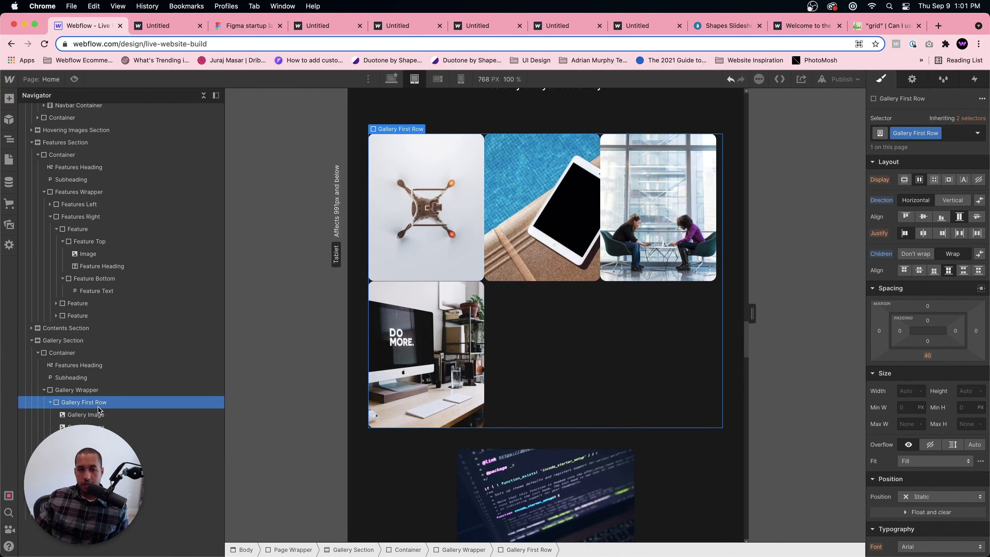
scroll(617, 306, up, 5)
scroll(649, 331, down, 5)
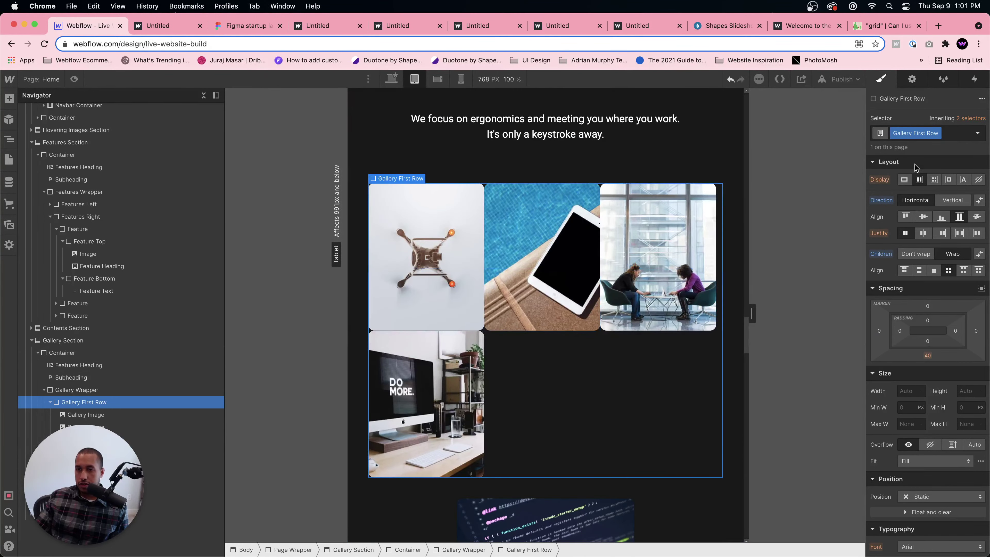
click(934, 179)
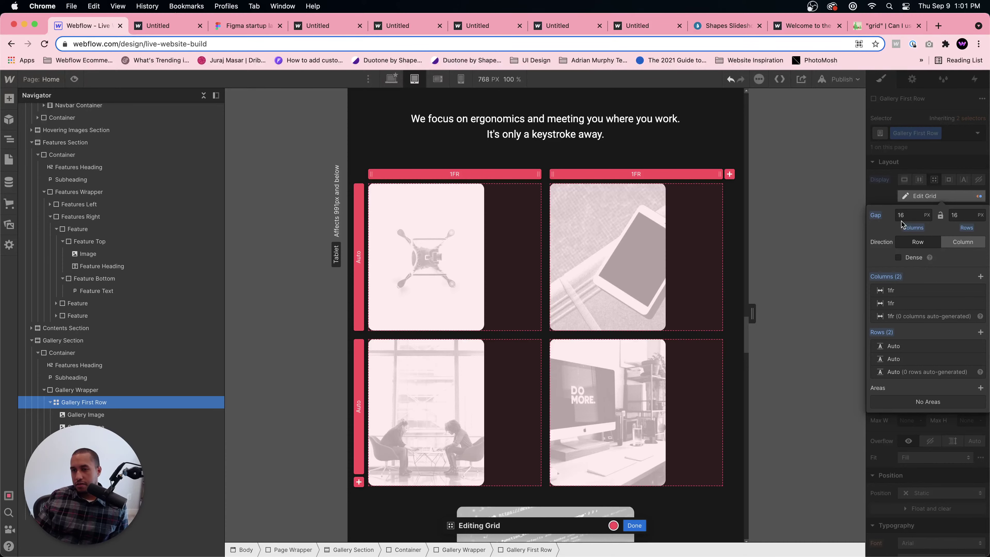
- Set the grid's column and row gaps to 0 px
text(0)
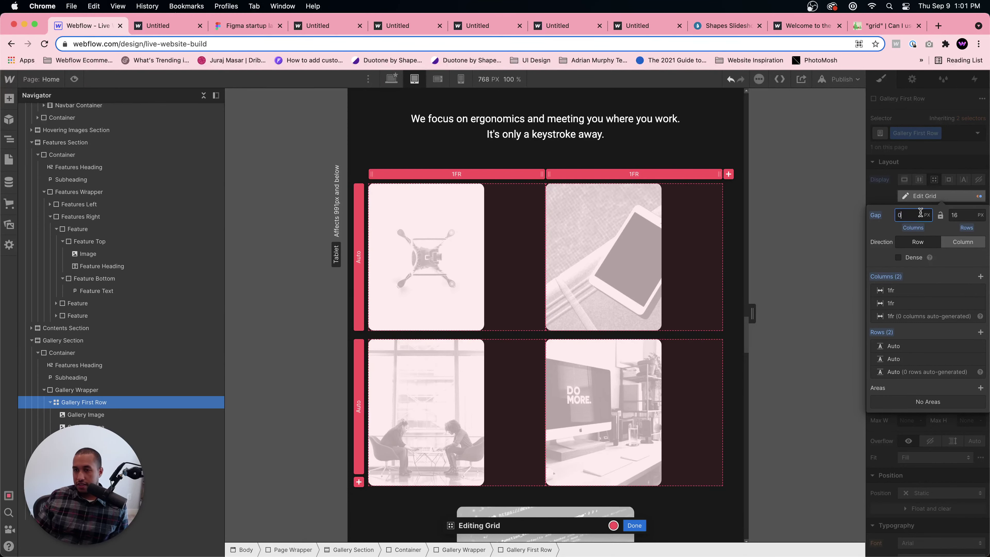
click(966, 215)
text(0)
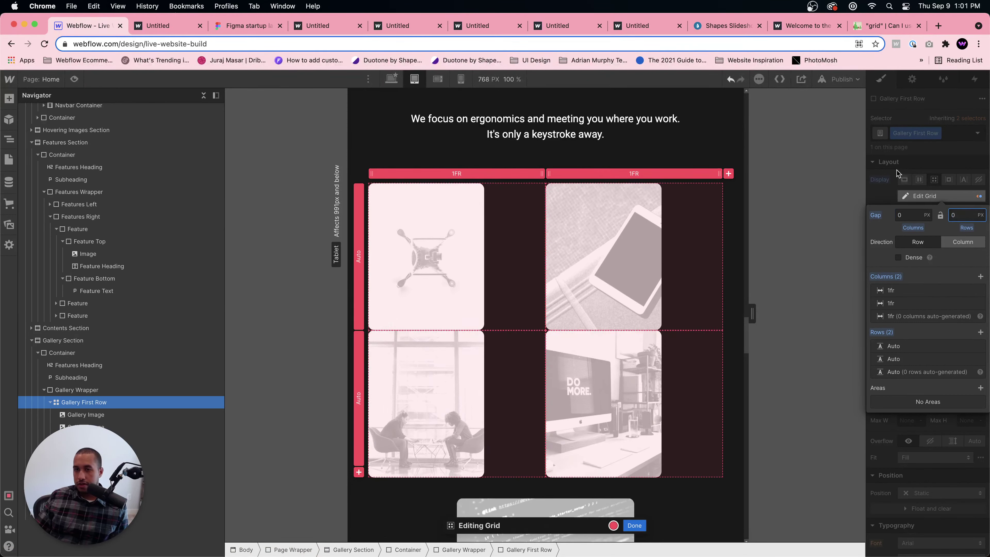
- Set the row gap of Gallery First Row's grid to 24 px and keep its column gap at 0 px
click(945, 196)
click(939, 197)
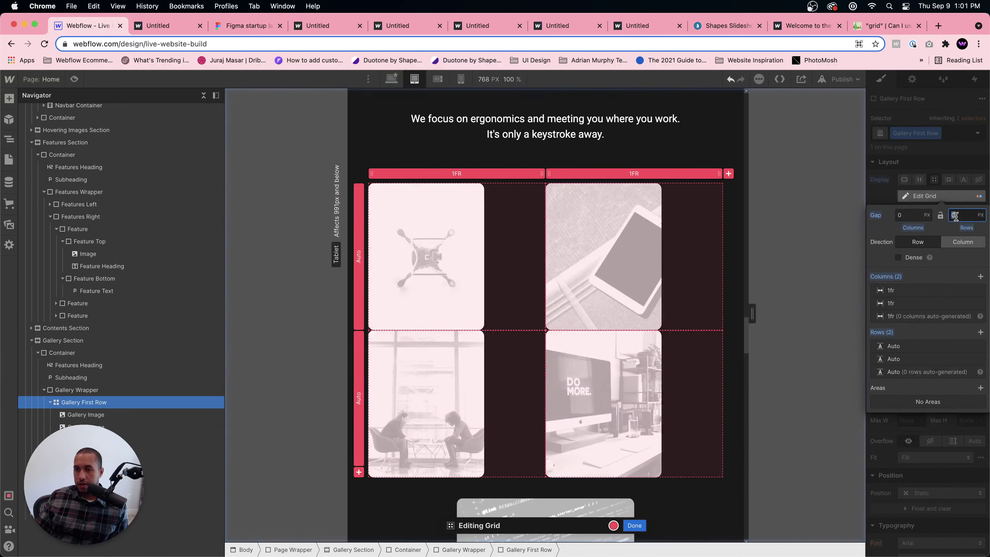
click(911, 215)
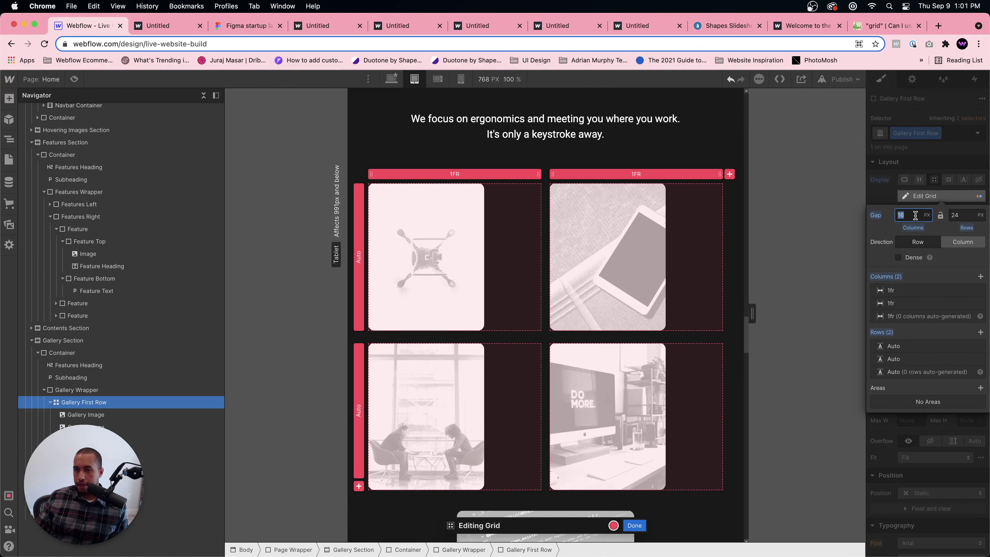
text(0)
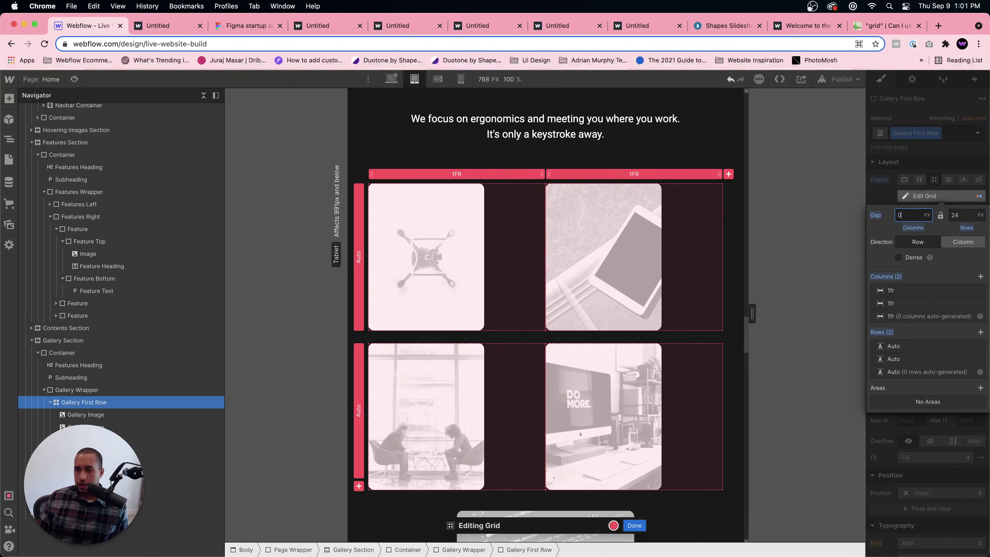
click(877, 197)
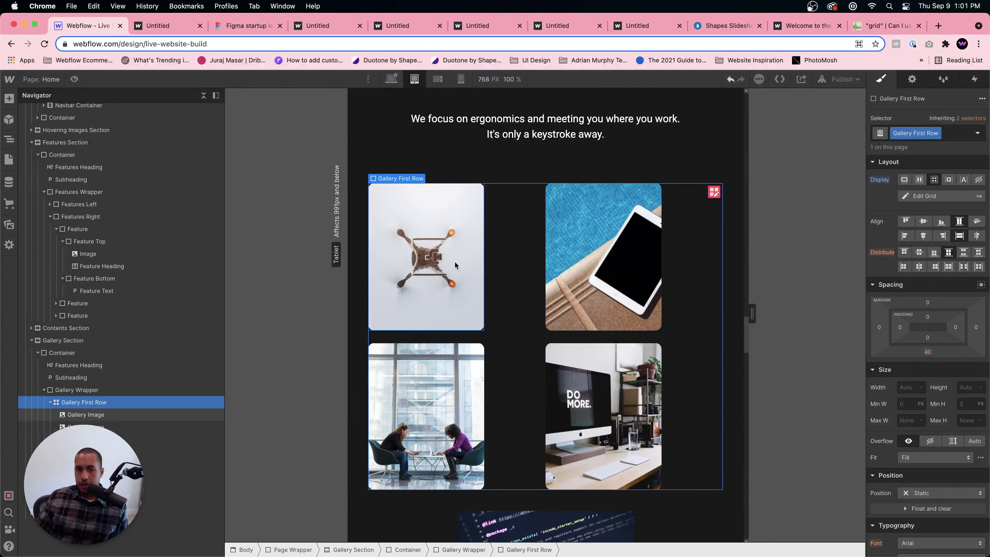
- Center Gallery First Row's items horizontally in their cells and center the grid's column and row distribution
click(714, 191)
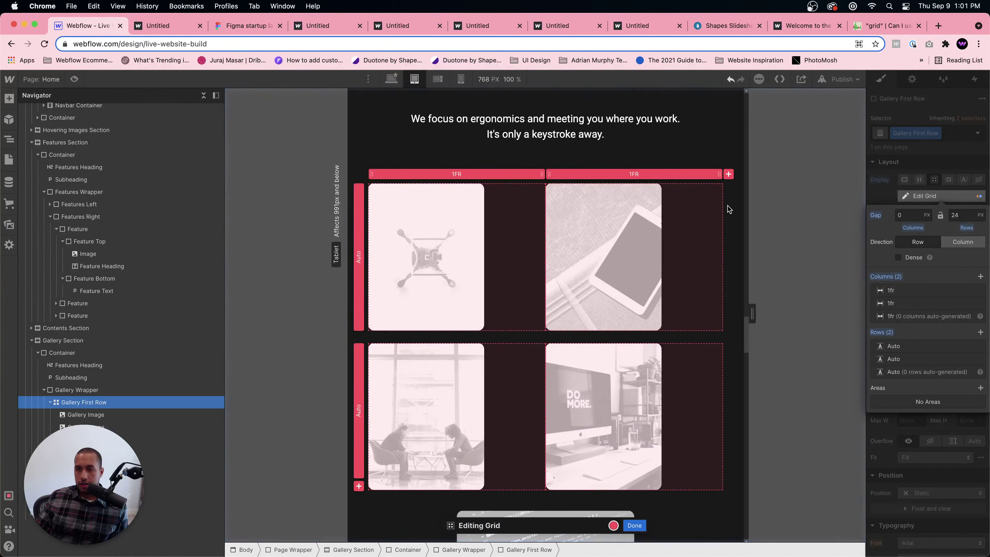
click(908, 180)
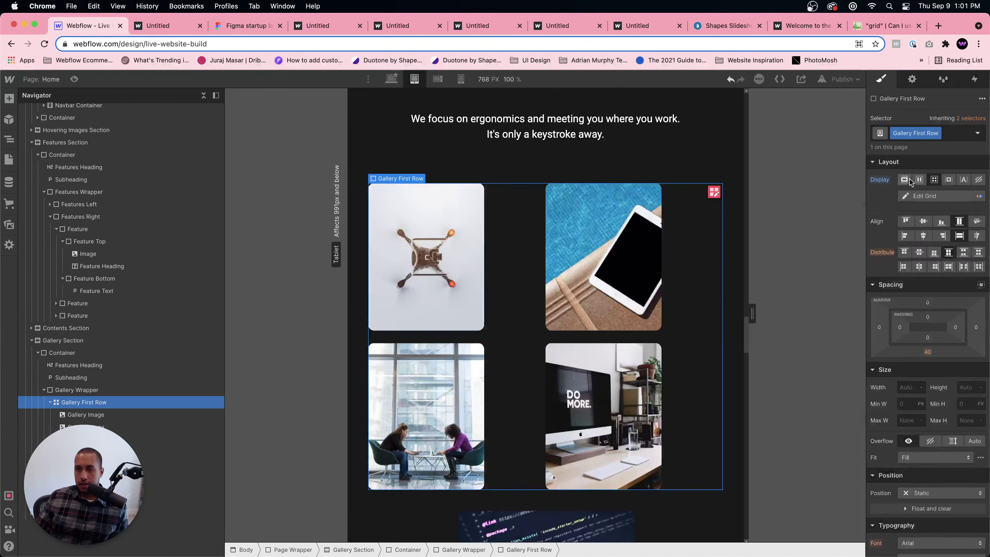
click(922, 236)
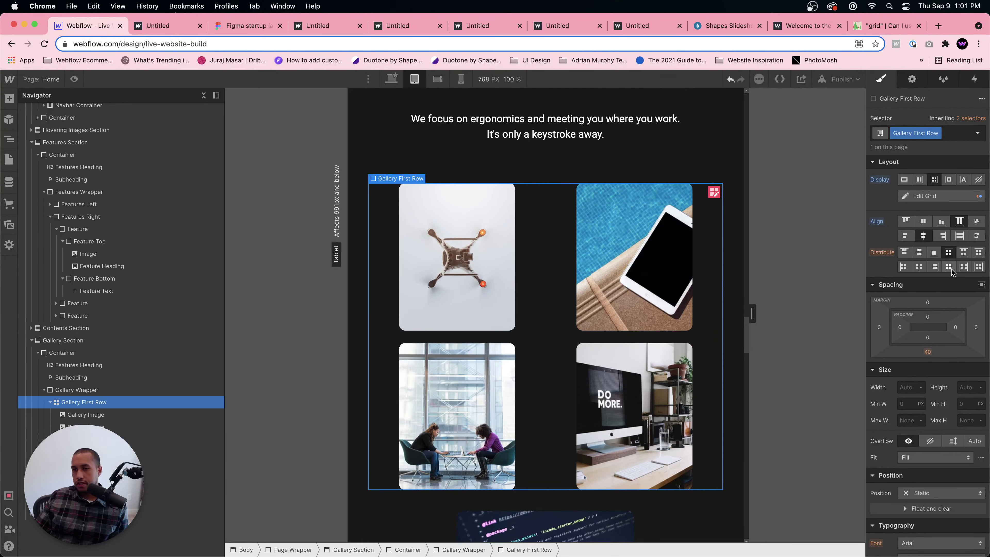
click(919, 267)
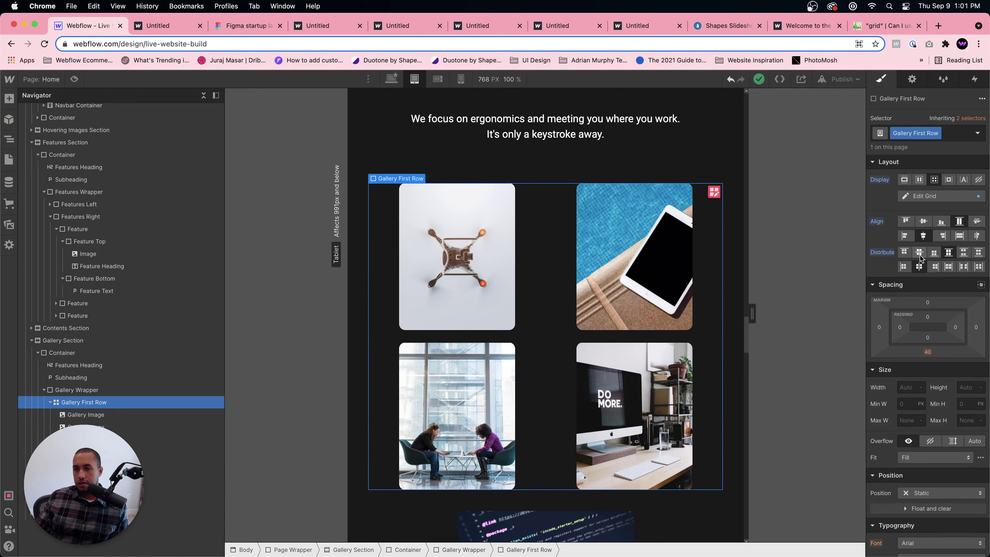
click(920, 253)
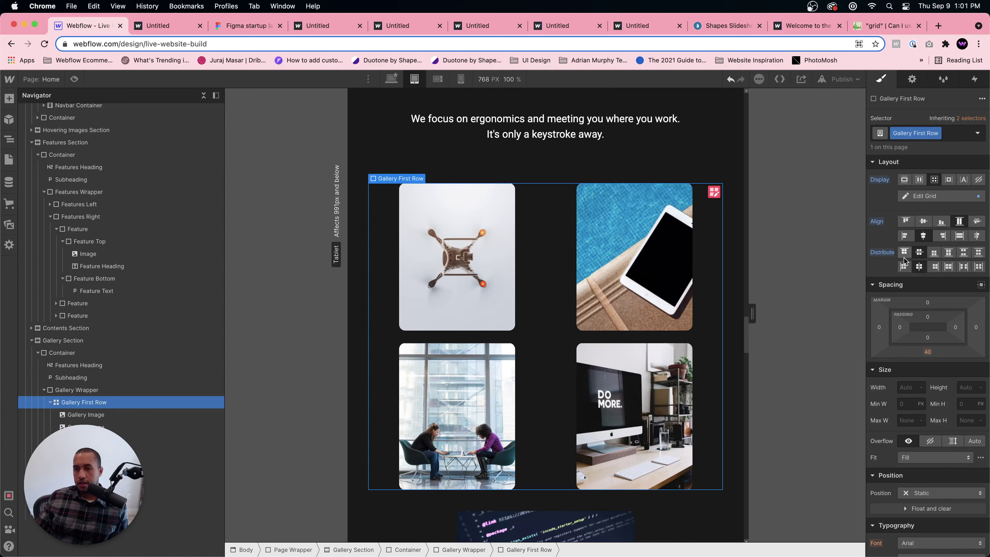
- Justify the drone and meeting images to the end of their grid cells
click(482, 280)
click(517, 273)
click(491, 269)
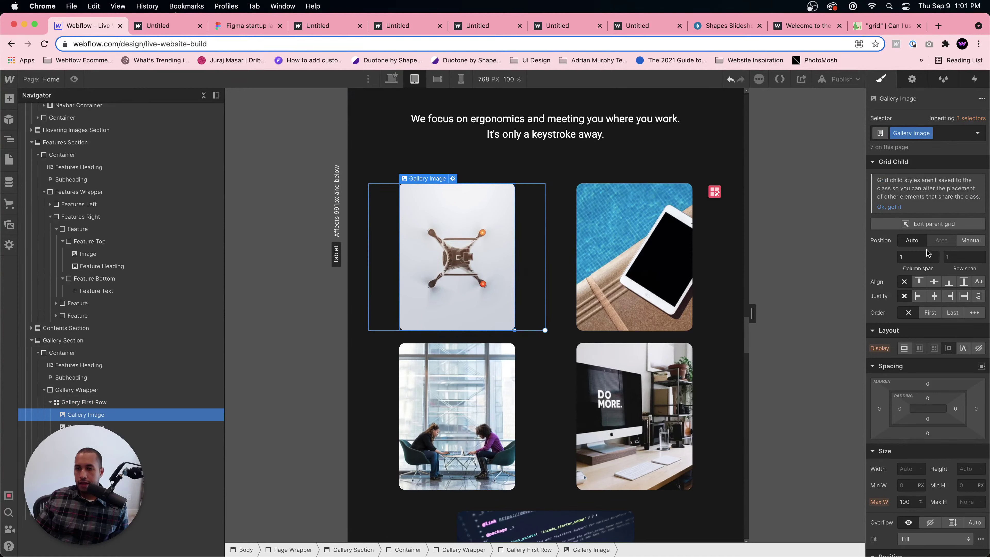
click(948, 296)
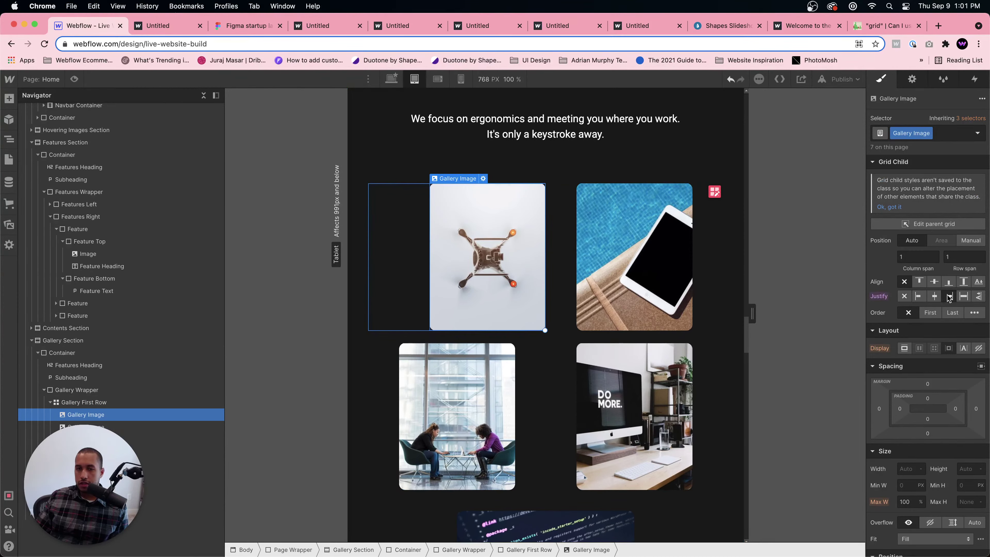
click(517, 397)
click(491, 401)
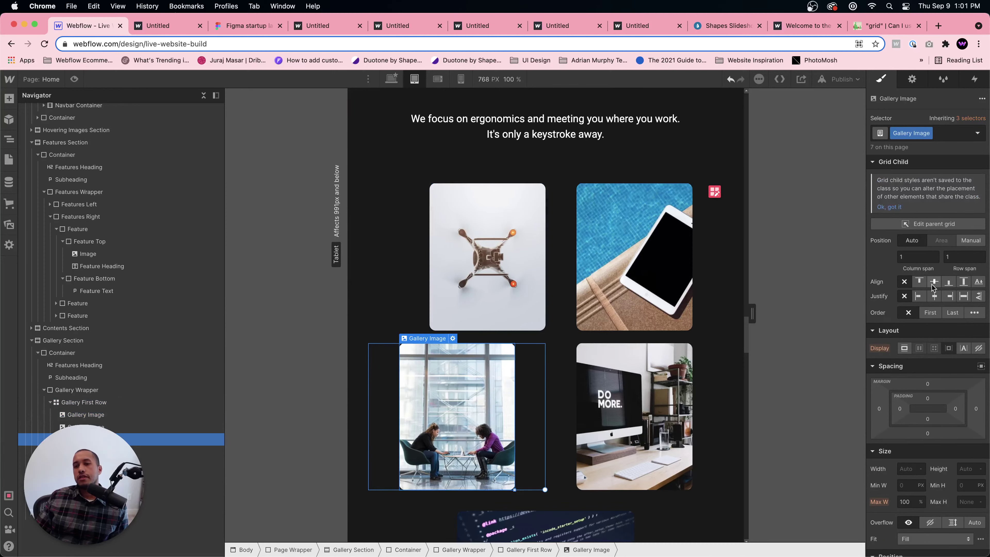
click(916, 296)
- Justify the tablet and desktop computer images to the start of their grid cells
key(Up)
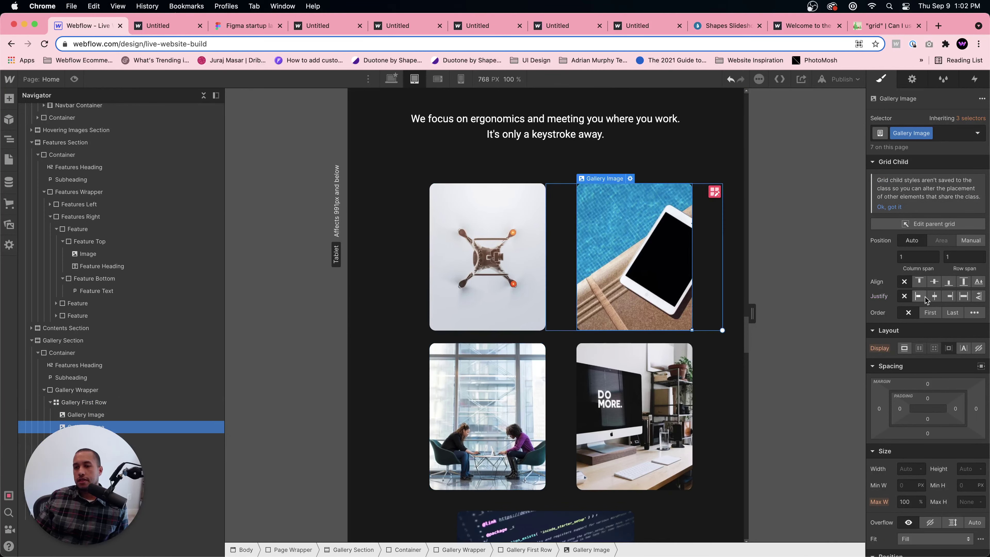
click(924, 297)
key(Down)
key(Down)
click(919, 296)
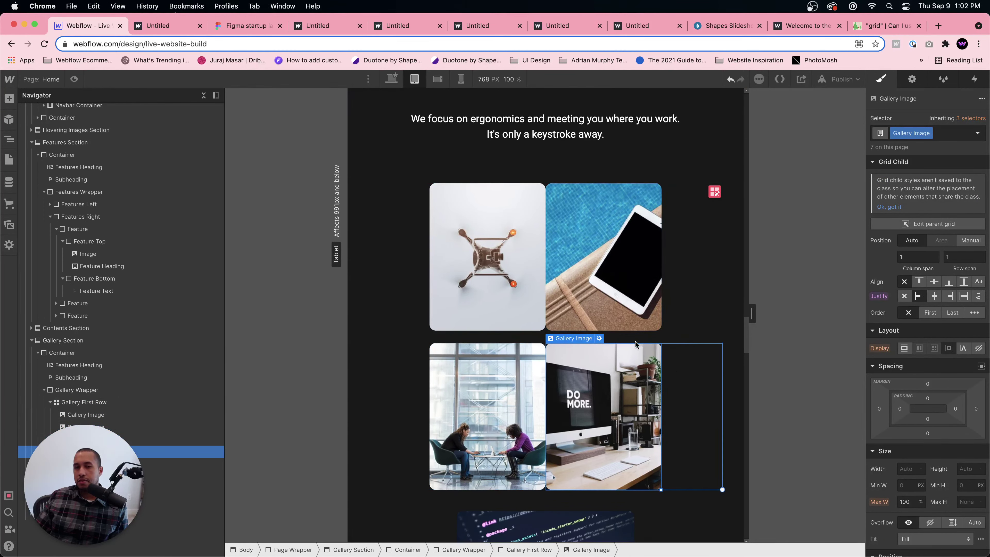
- Set the column gap of Gallery First Row's grid to 24 px and finish editing the grid
click(631, 295)
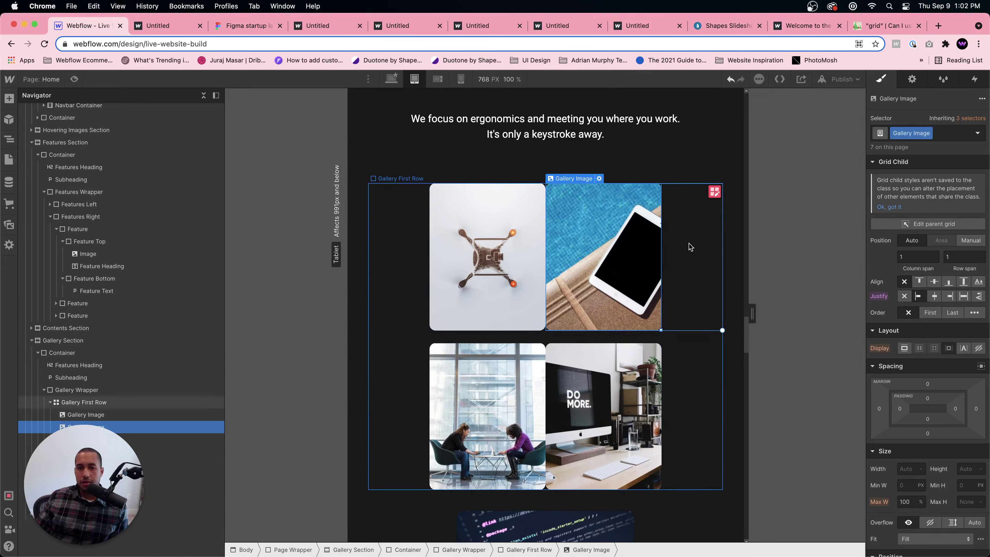
click(713, 192)
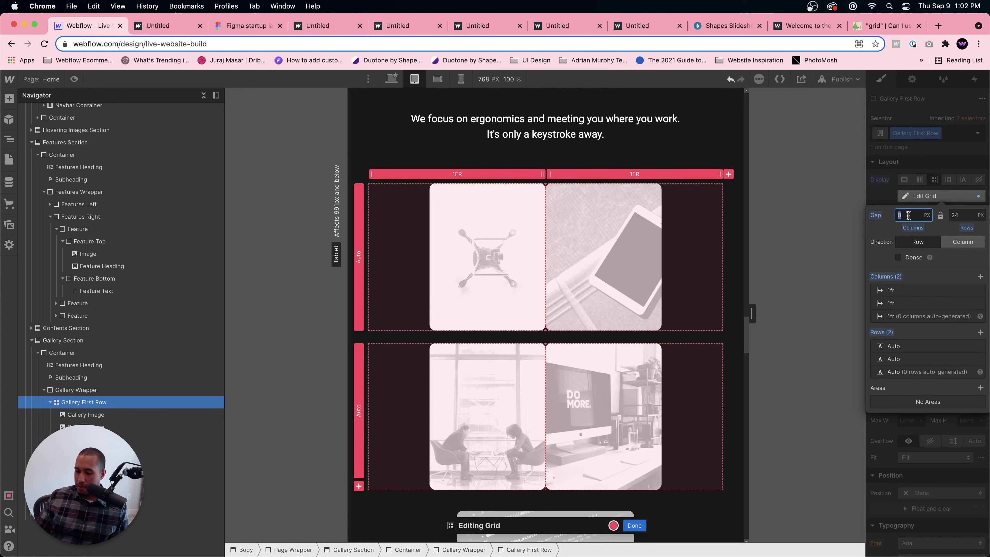
text(24)
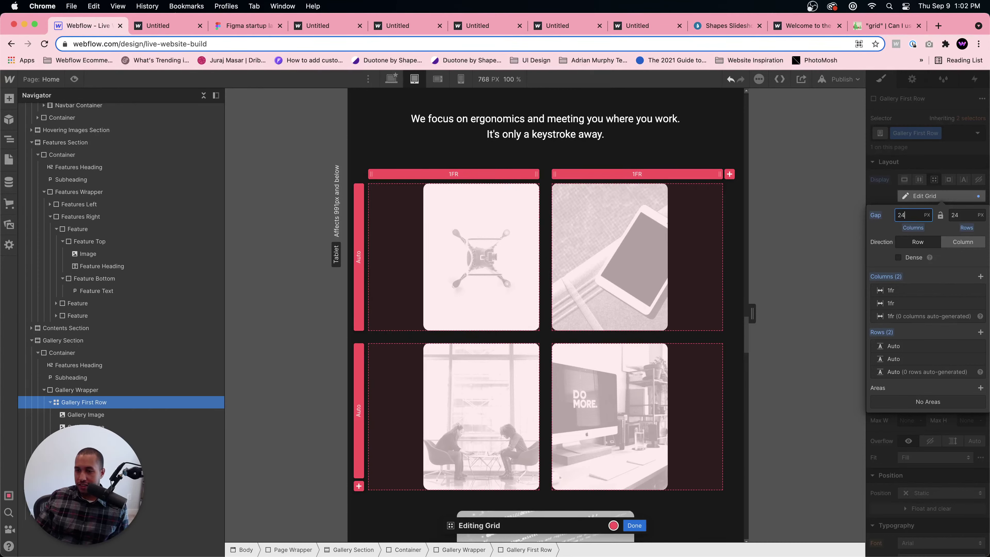
text(48)
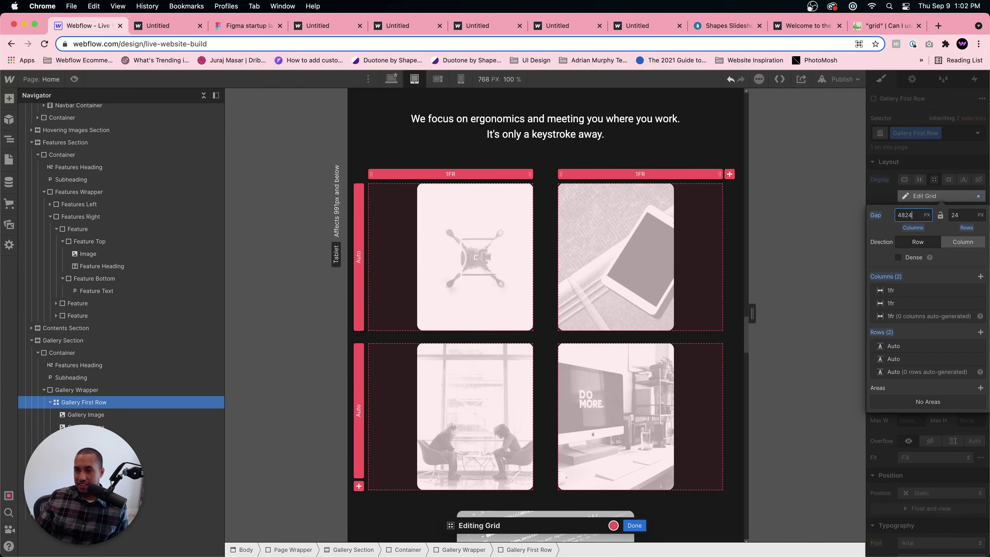
key(BackSpace)
key(BackSpace)
key(BackSpace)
key(BackSpace)
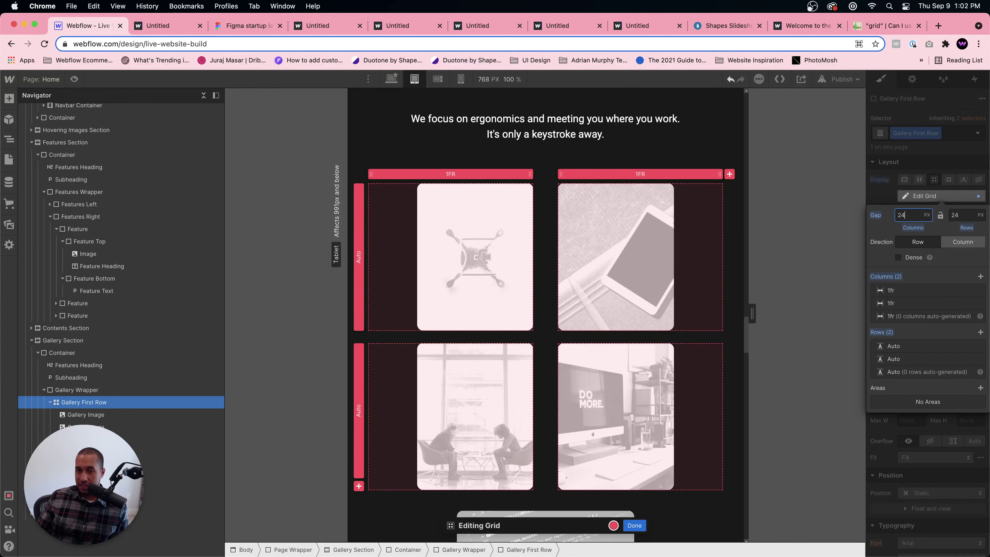
key(Return)
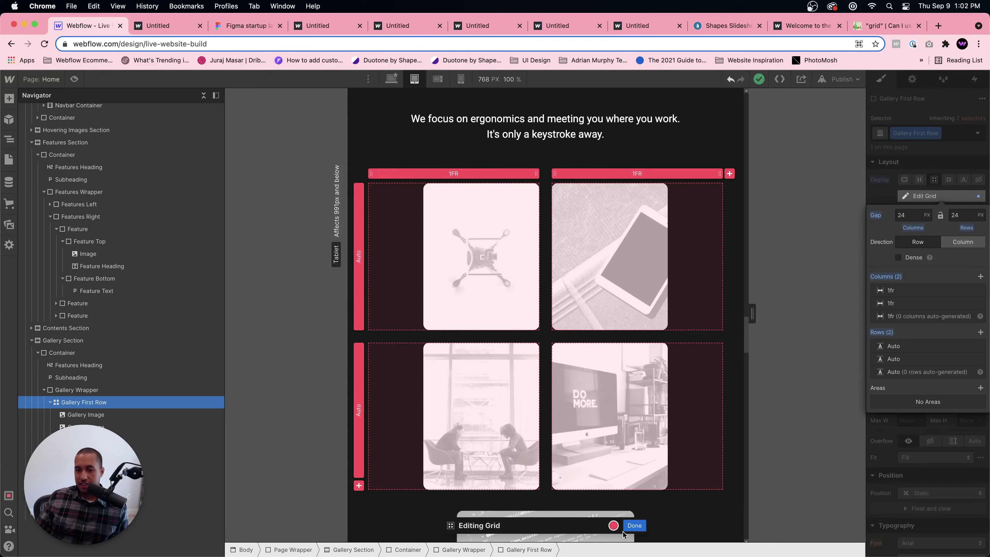
click(634, 525)
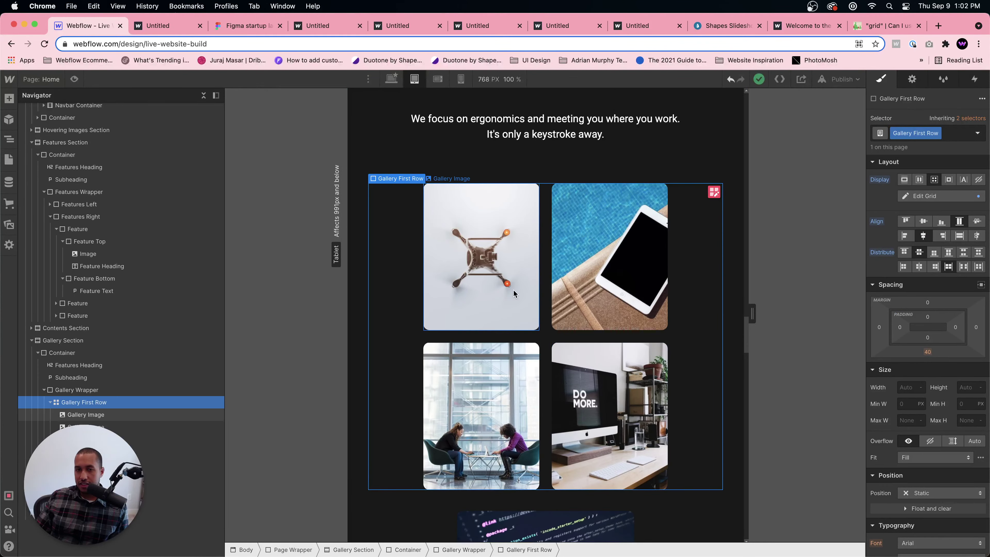
- Examine how the Gallery Second Row's code, laptop and camera images line up below the first-row grid at the tablet breakpoint
scroll(683, 458, down, 4)
scroll(683, 457, up, 4)
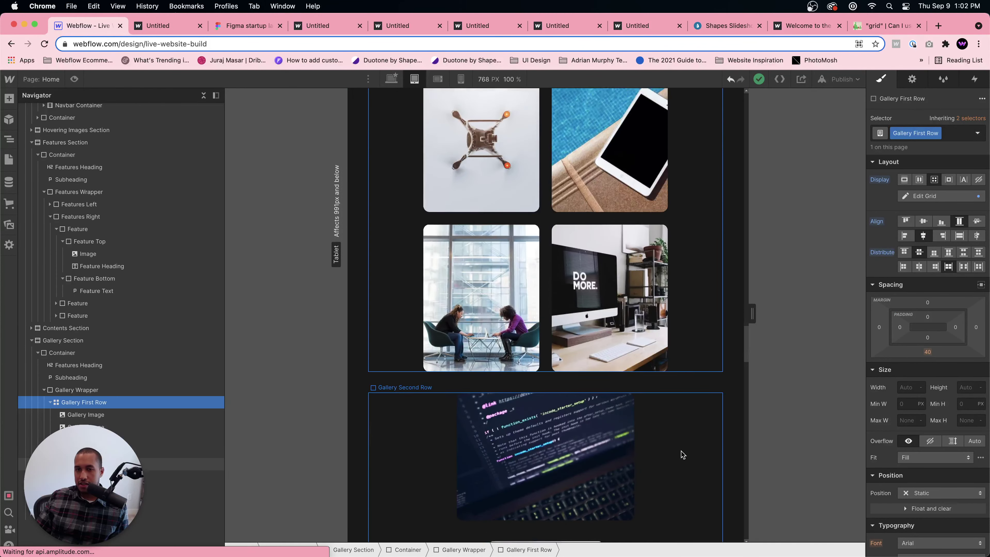
scroll(683, 454, down, 5)
scroll(679, 448, up, 2)
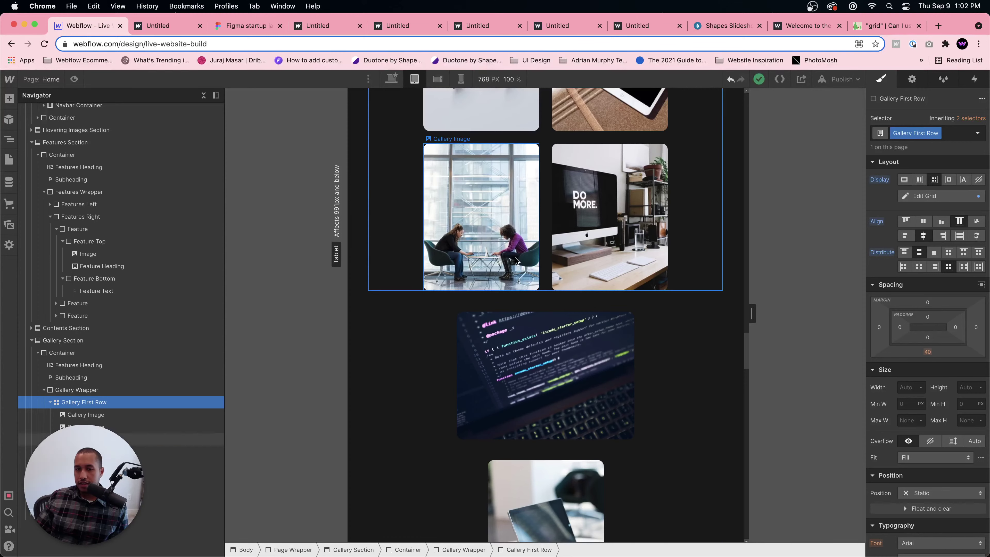
scroll(546, 391, down, 3)
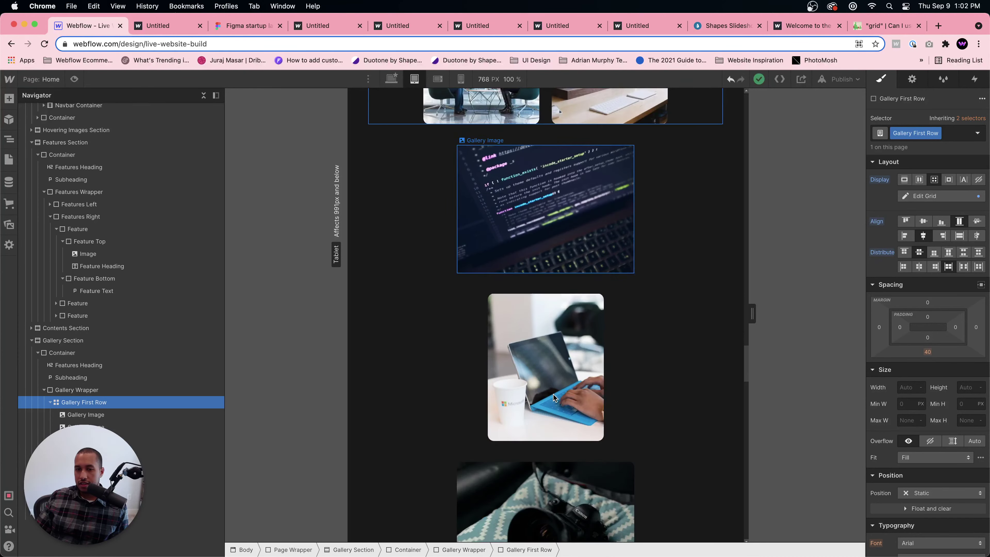
scroll(553, 395, down, 2)
scroll(550, 289, up, 7)
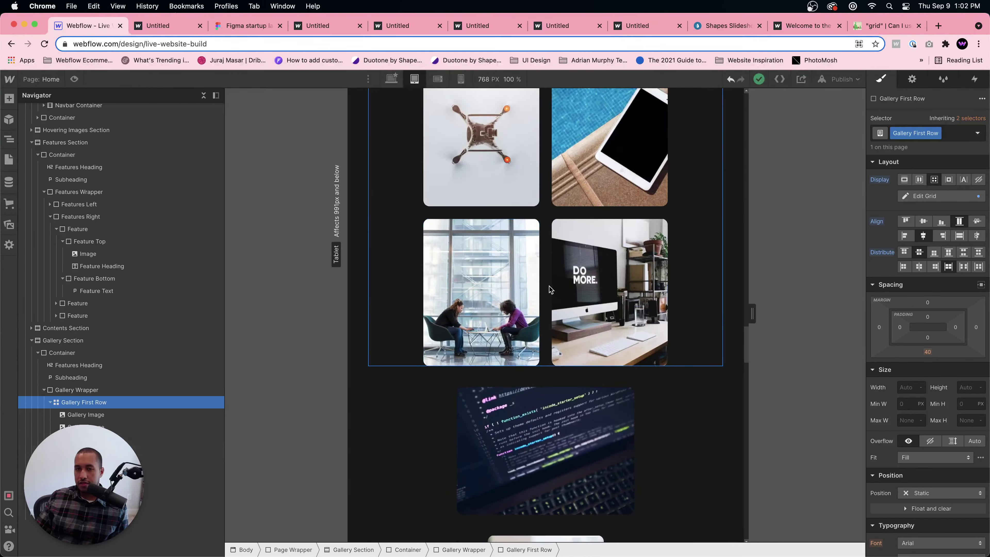
scroll(550, 289, up, 2)
scroll(553, 338, down, 3)
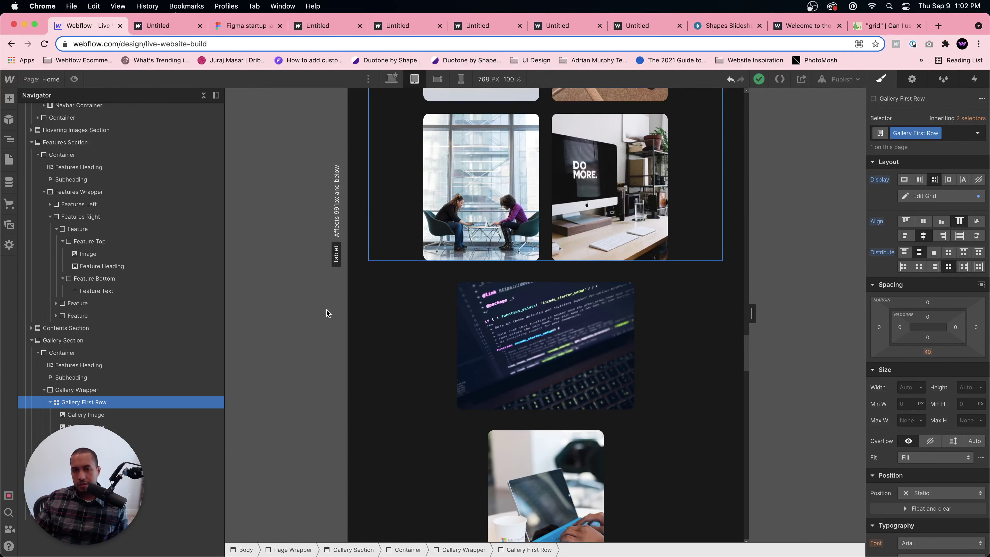
scroll(565, 304, up, 2)
scroll(577, 293, down, 3)
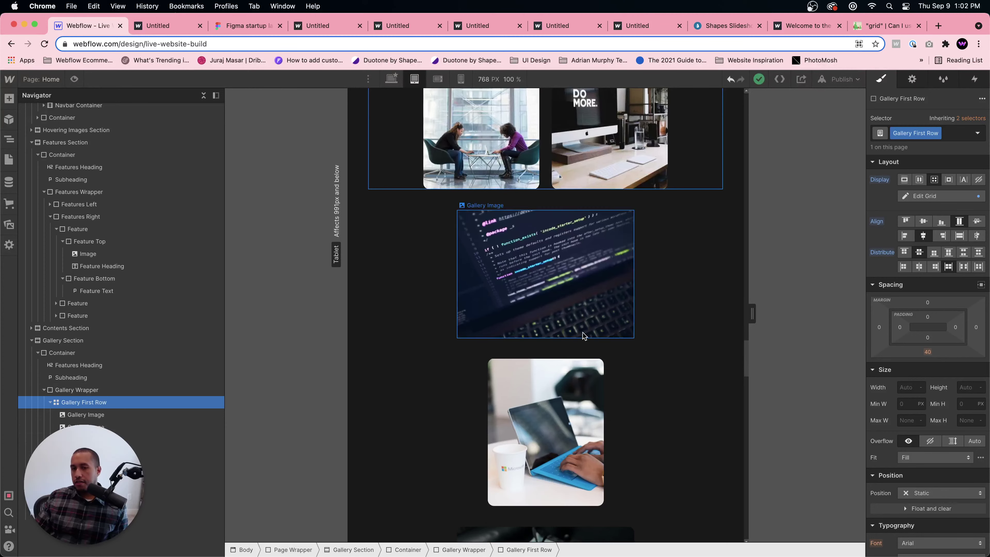
scroll(583, 335, down, 2)
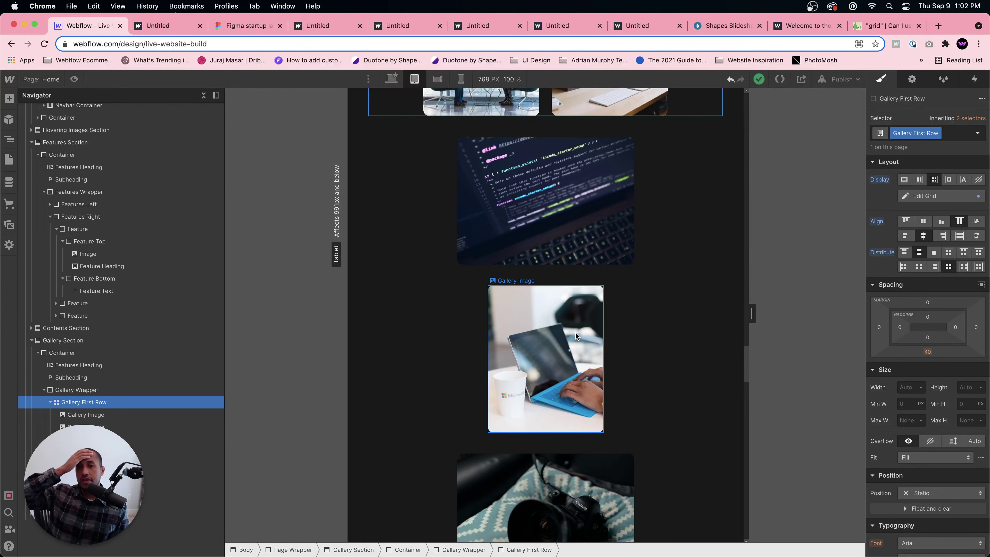
scroll(608, 395, down, 4)
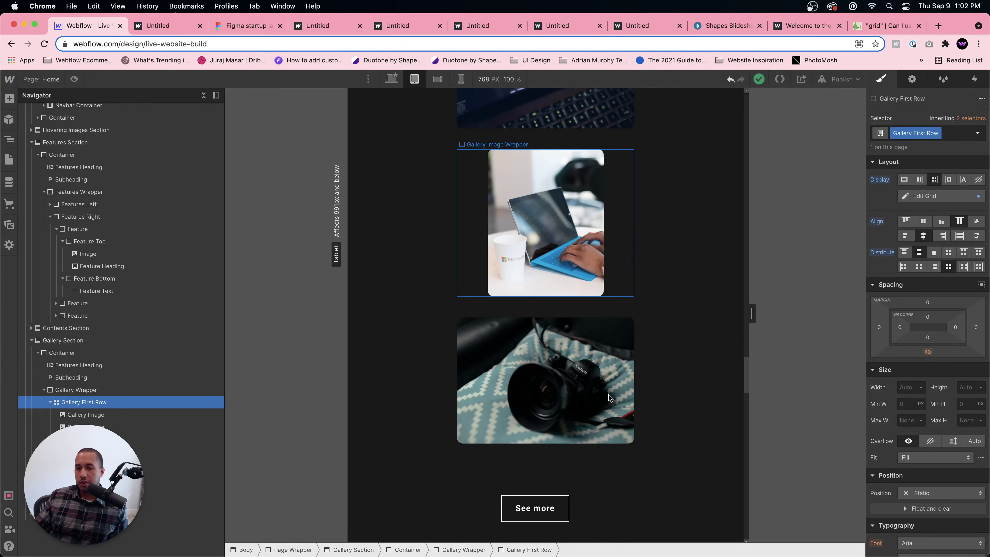
scroll(604, 409, up, 8)
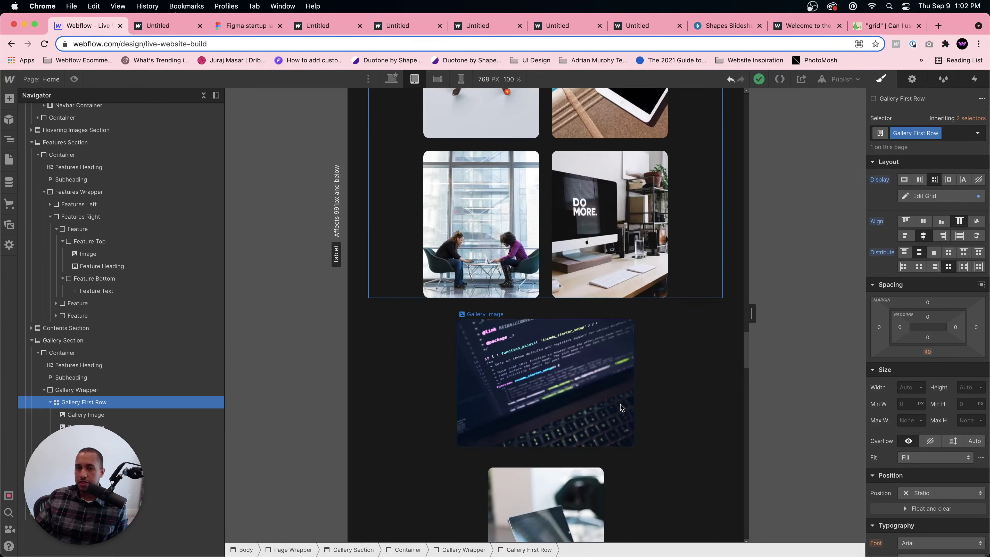
scroll(594, 418, down, 8)
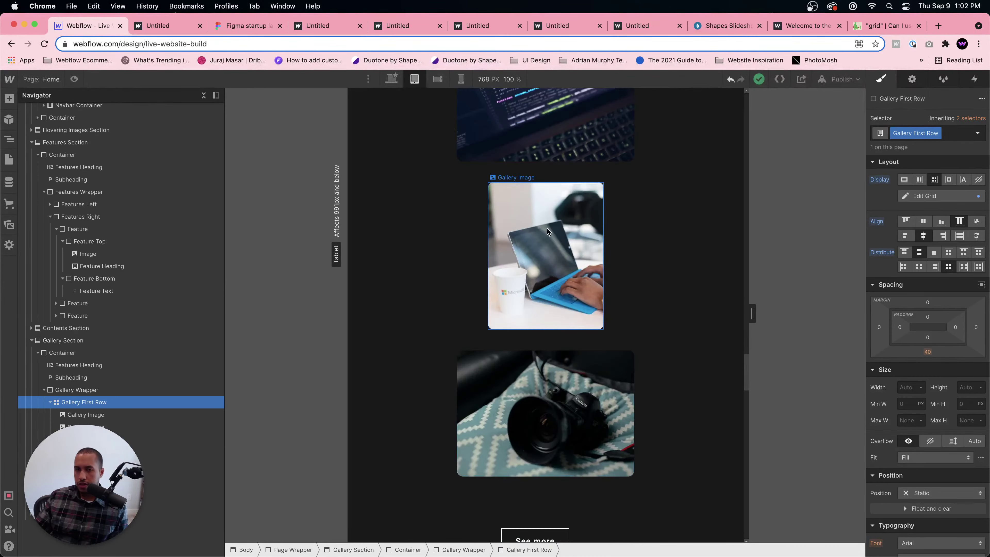
scroll(563, 228, up, 5)
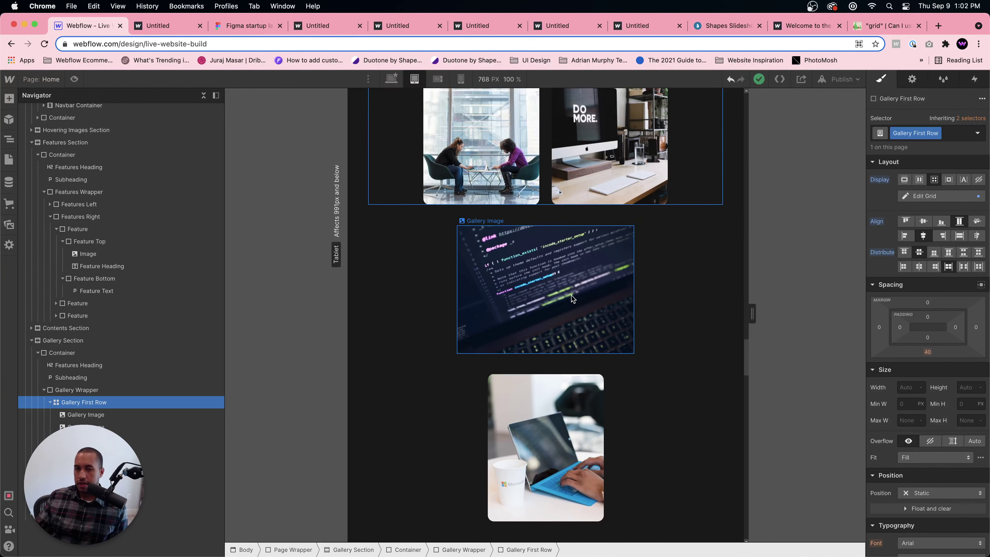
scroll(572, 256, down, 1)
scroll(572, 256, down, 9)
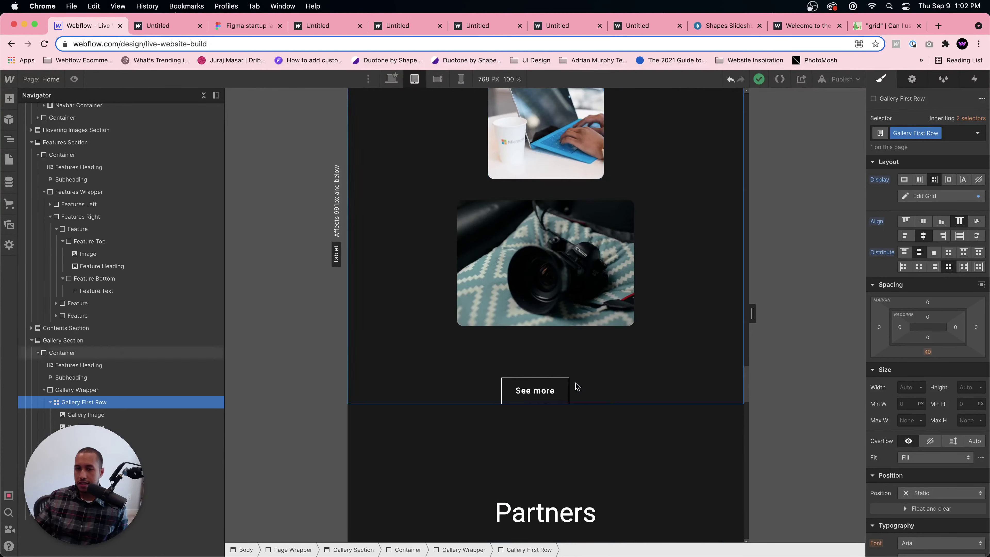
scroll(581, 338, up, 6)
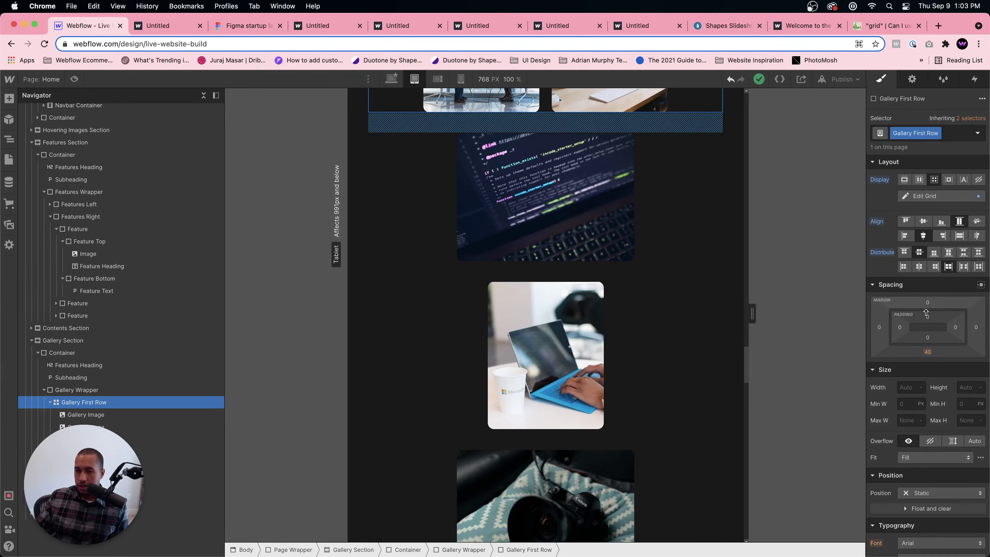
click(592, 220)
scroll(573, 229, up, 8)
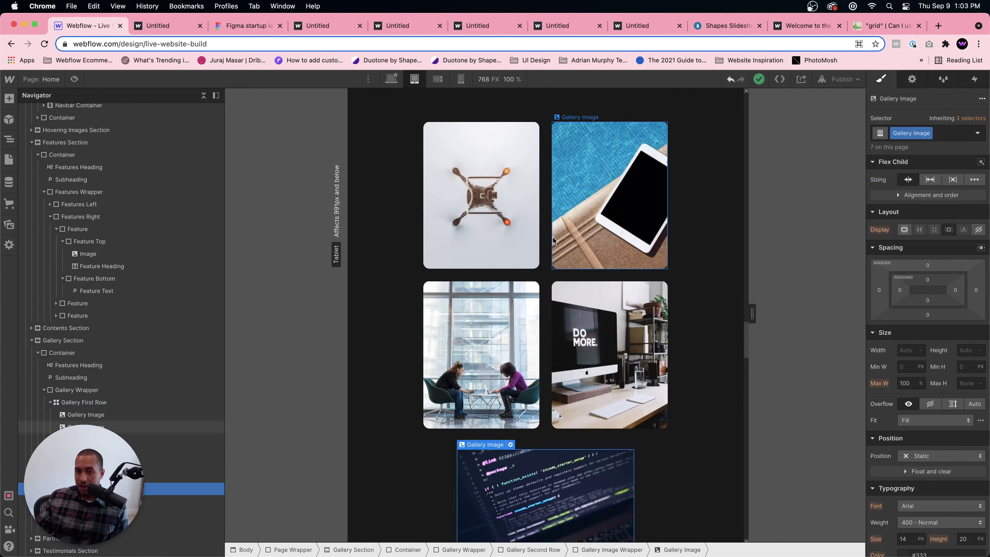
- Review Gallery First Row's grid settings and the justification of its drone, tablet and desktop computer images at the tablet breakpoint
click(557, 234)
click(100, 389)
click(102, 403)
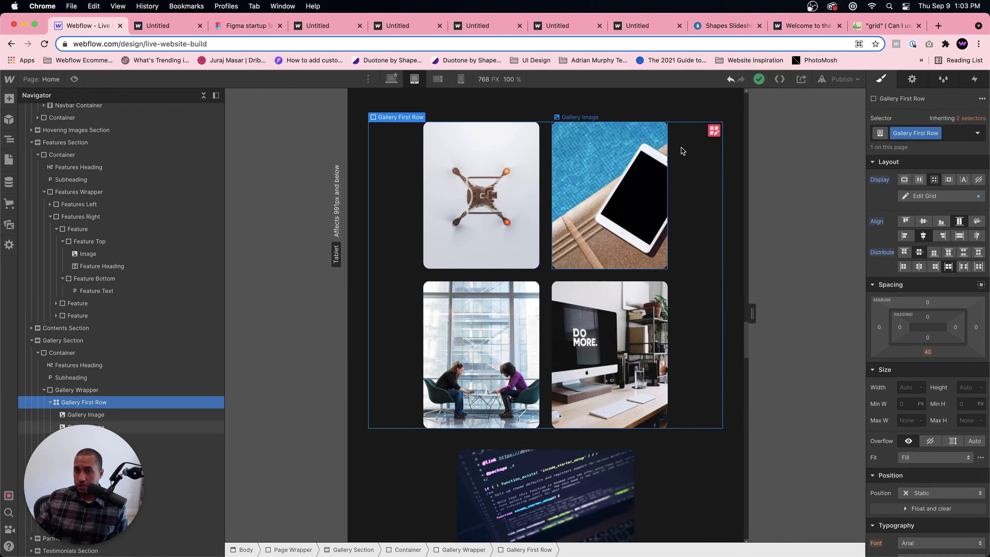
click(925, 195)
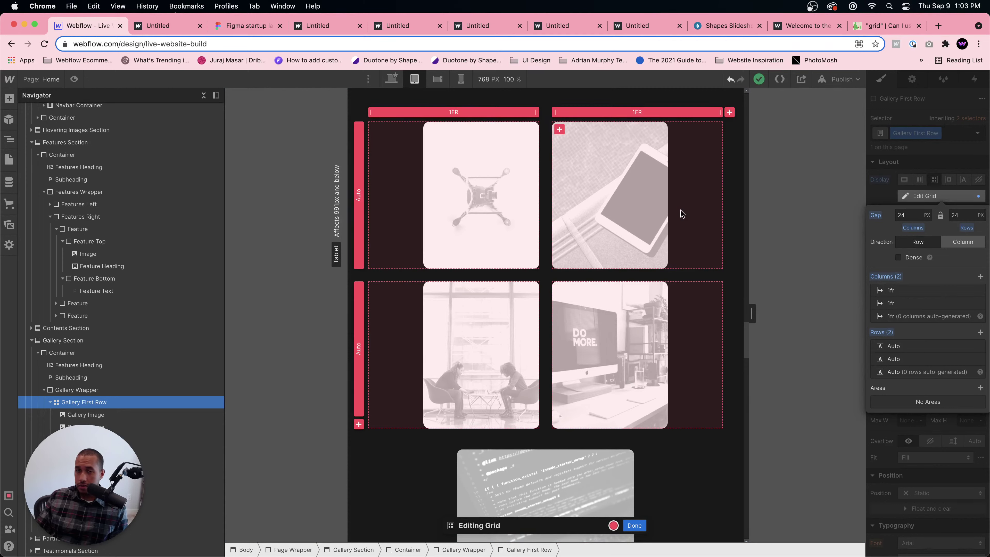
click(634, 525)
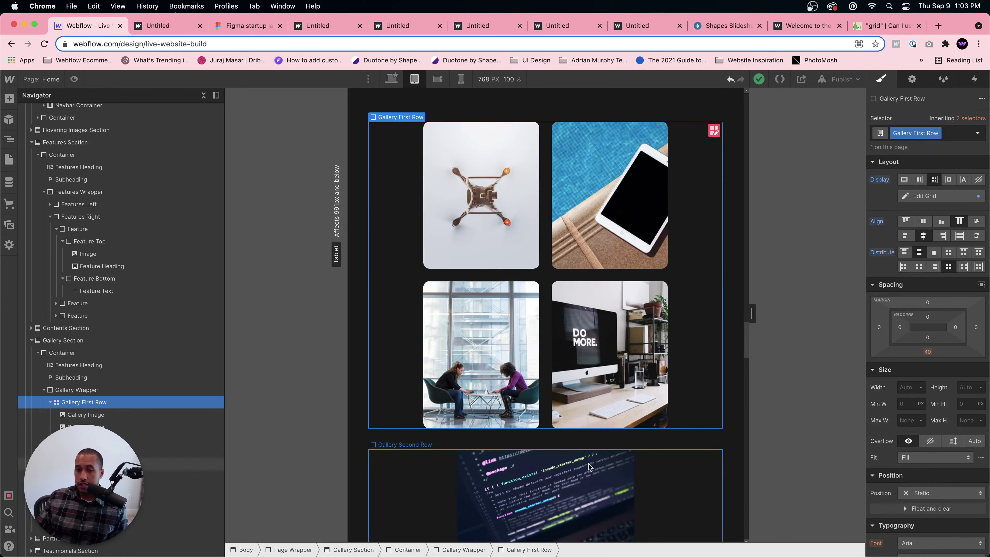
click(493, 187)
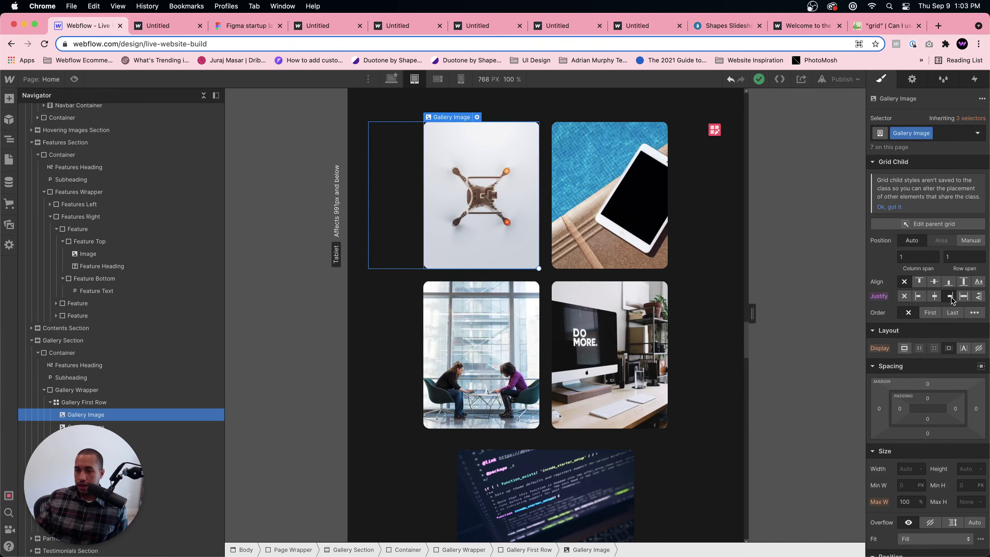
click(602, 233)
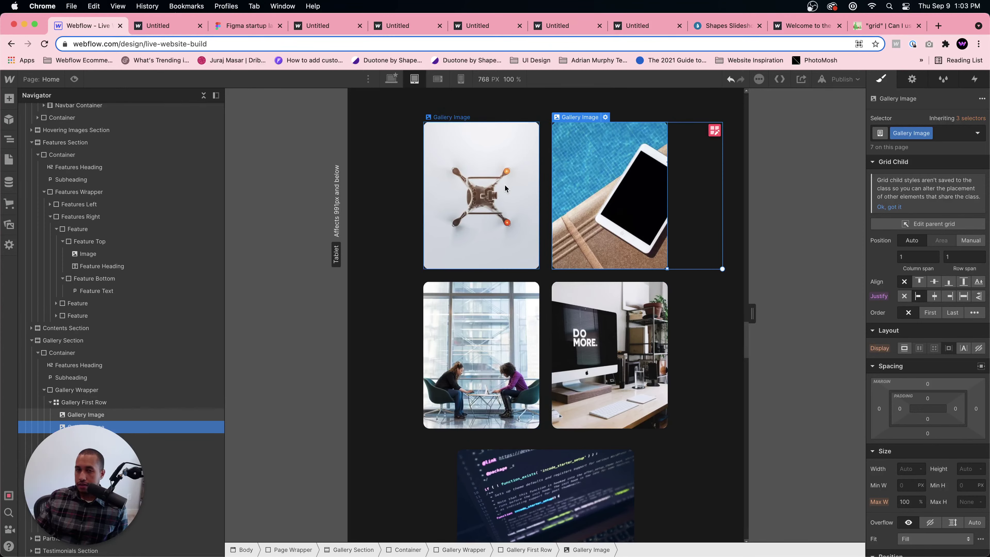
click(609, 344)
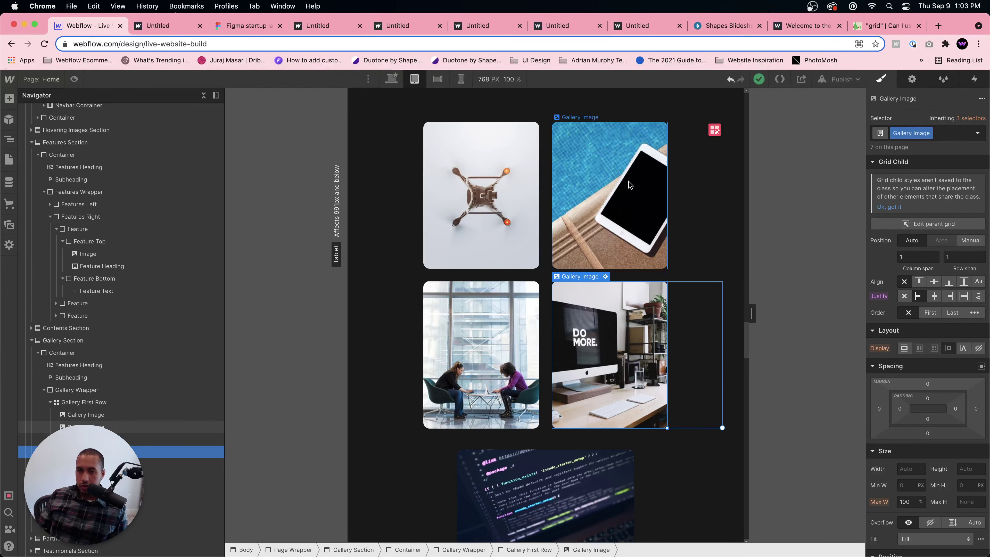
click(630, 106)
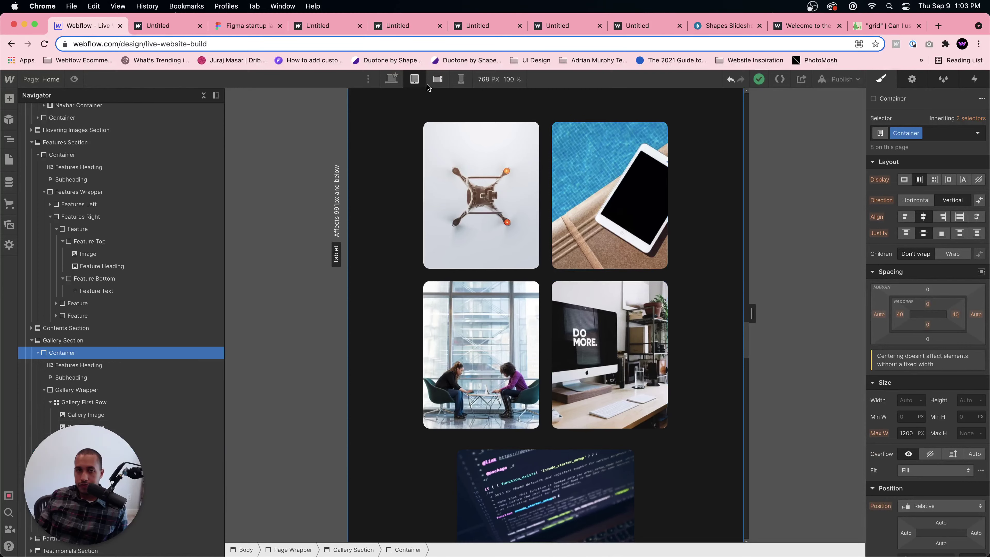
- Examine the Gallery and Partners sections at the mobile landscape breakpoint and the gallery at mobile portrait
click(438, 79)
scroll(567, 248, down, 5)
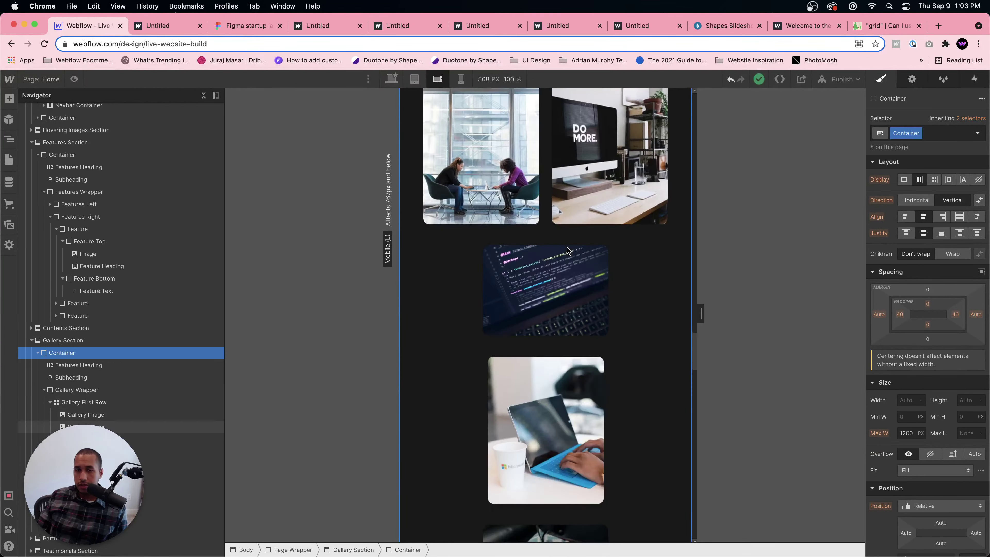
scroll(567, 247, up, 4)
scroll(485, 203, down, 10)
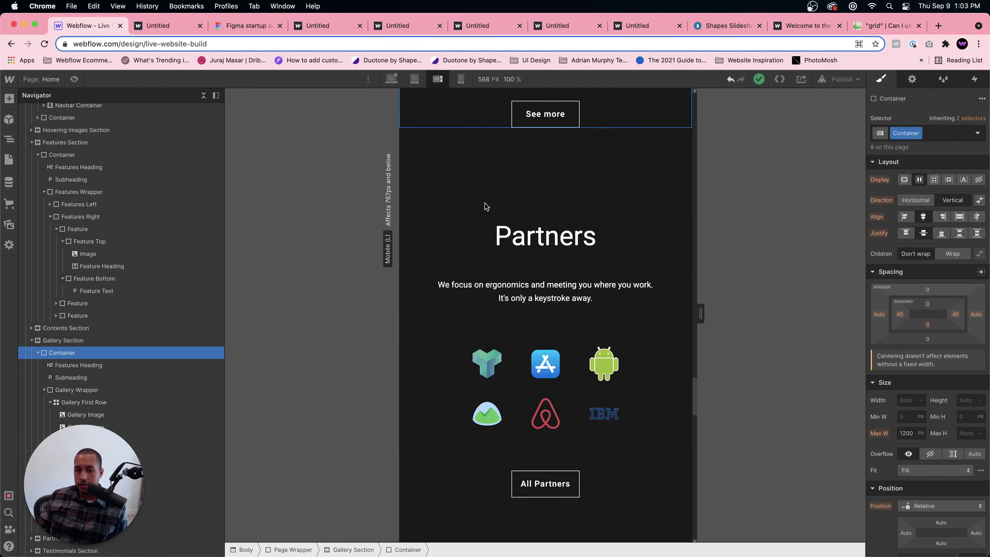
scroll(485, 206, up, 4)
key(shift+4)
scroll(526, 196, up, 5)
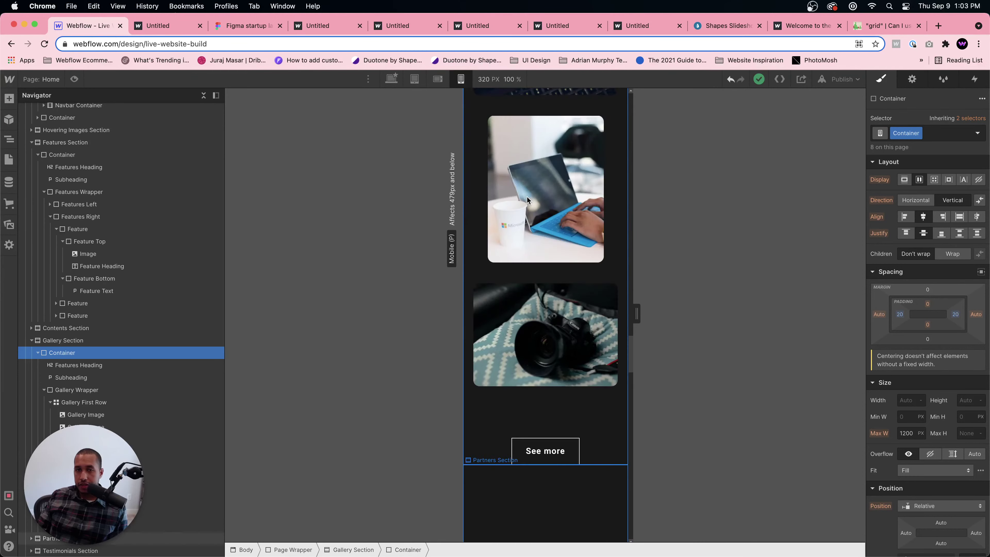
scroll(526, 195, up, 5)
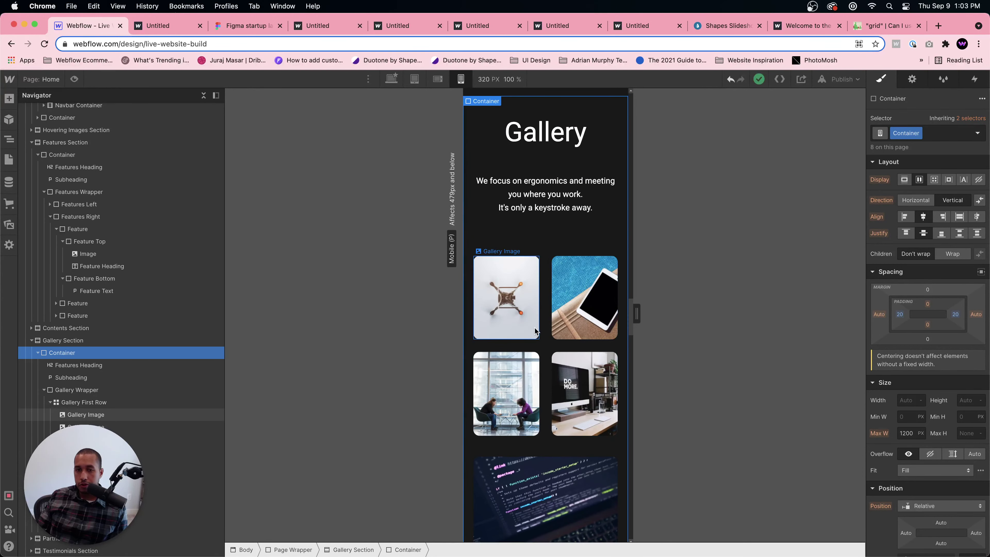
- Remove the second 1fr column from Gallery First Row's grid at the mobile portrait breakpoint and finish editing the grid
click(541, 347)
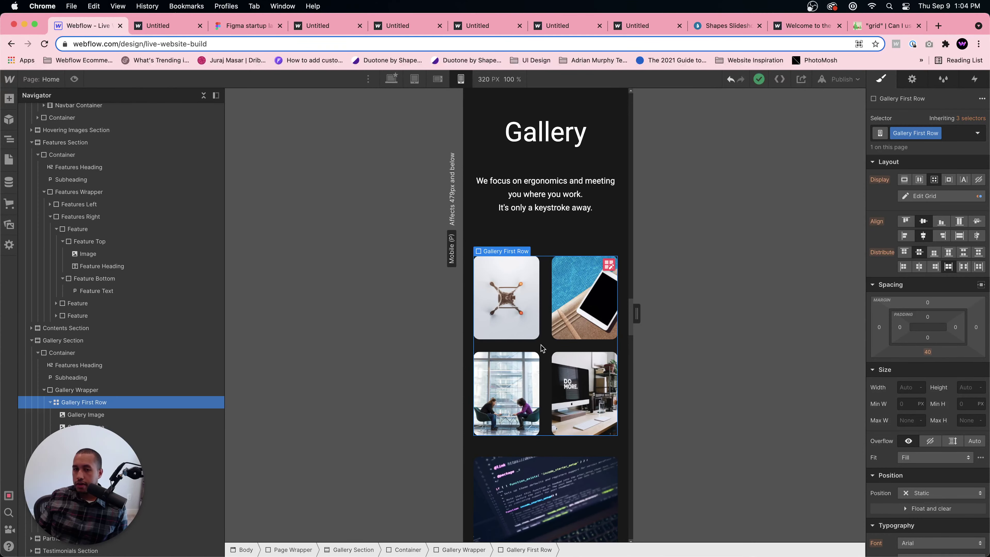
click(609, 265)
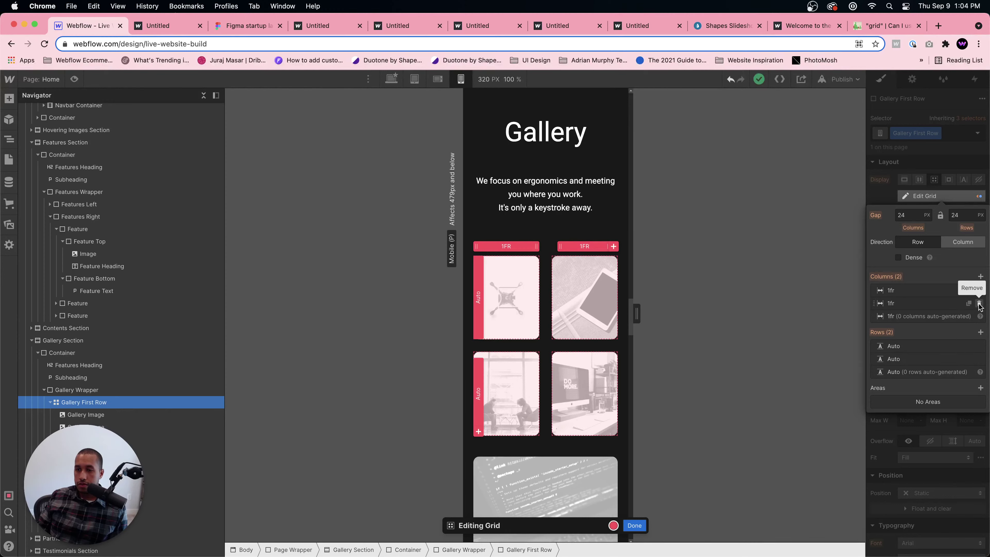
click(980, 303)
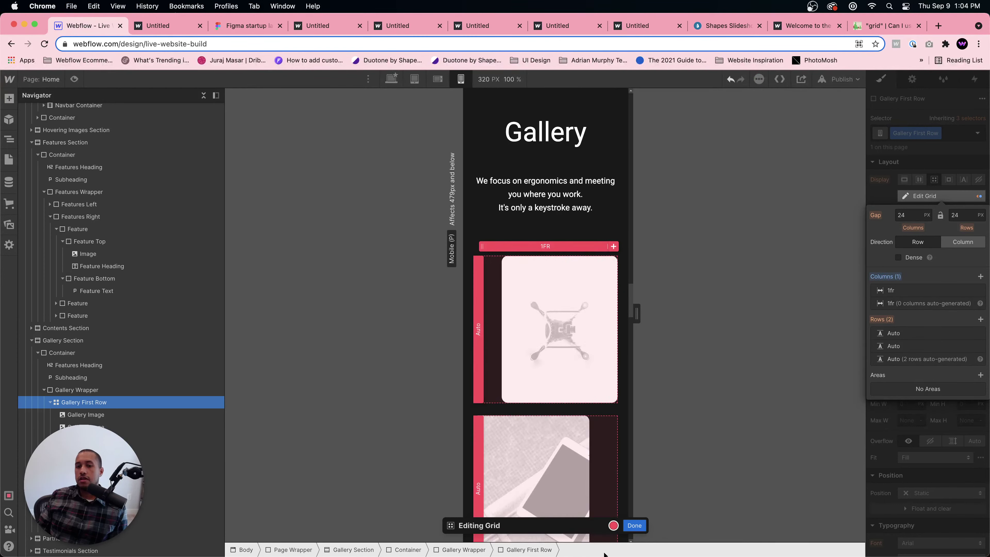
click(635, 524)
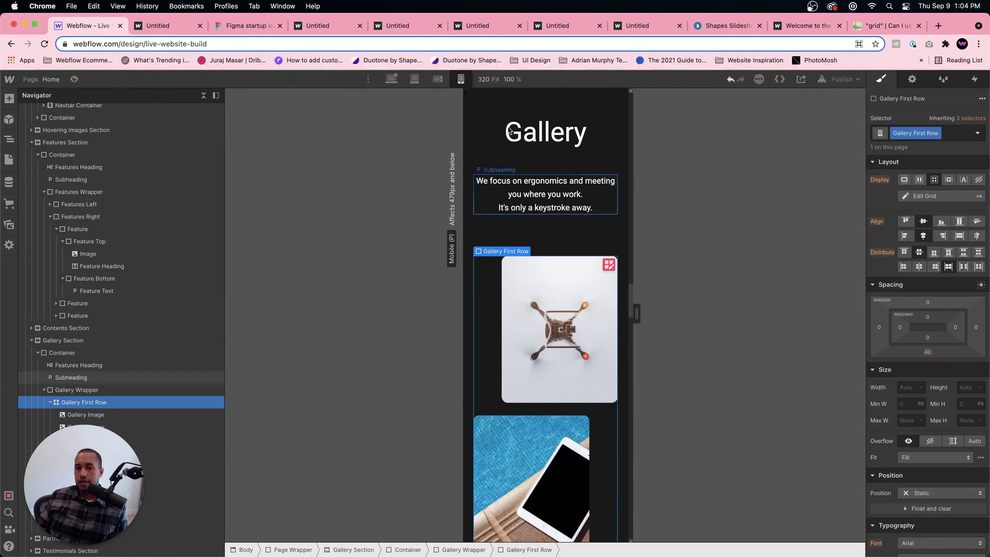
- Compare Gallery First Row's grid columns and rows between the mobile landscape and mobile portrait breakpoints, leaving the grid unchanged
click(436, 79)
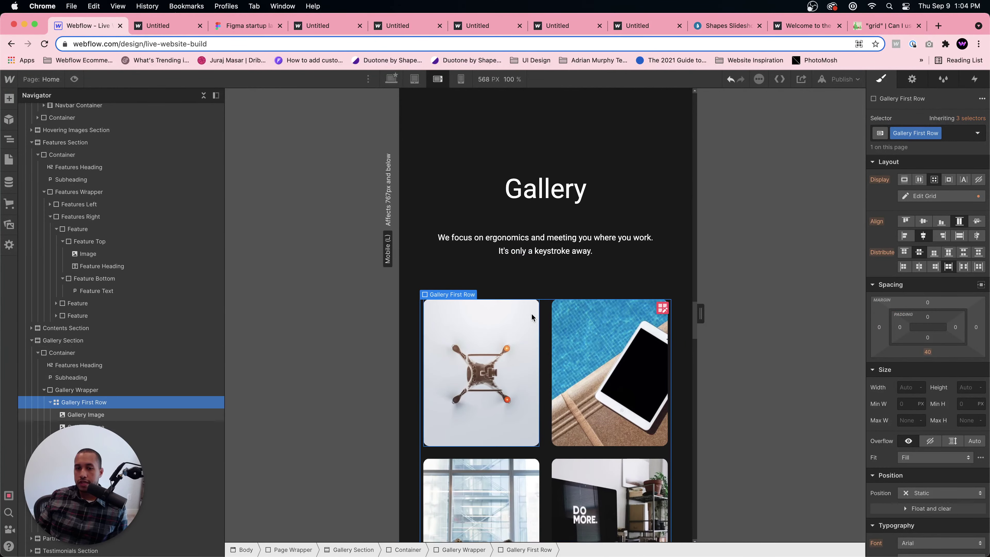
click(663, 308)
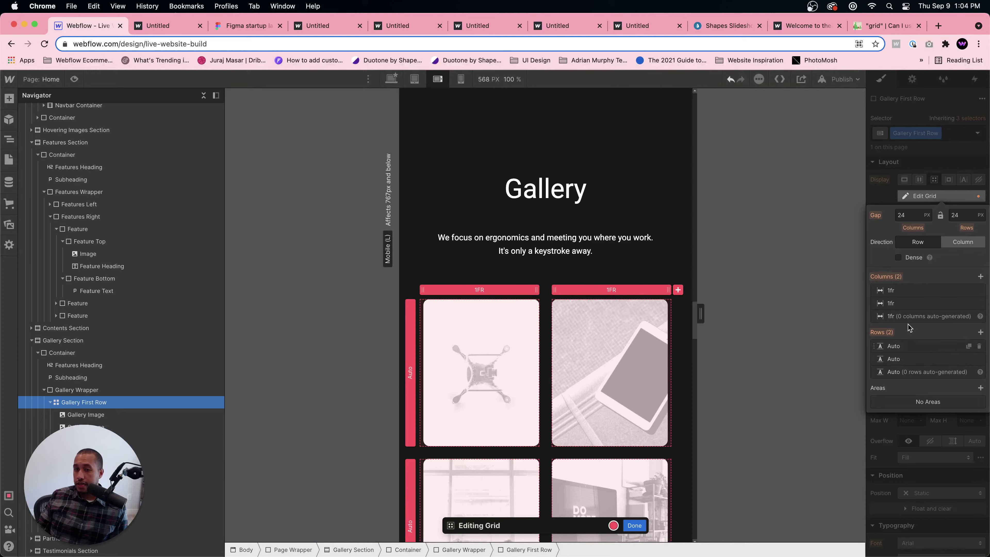
mouse_move(957, 355)
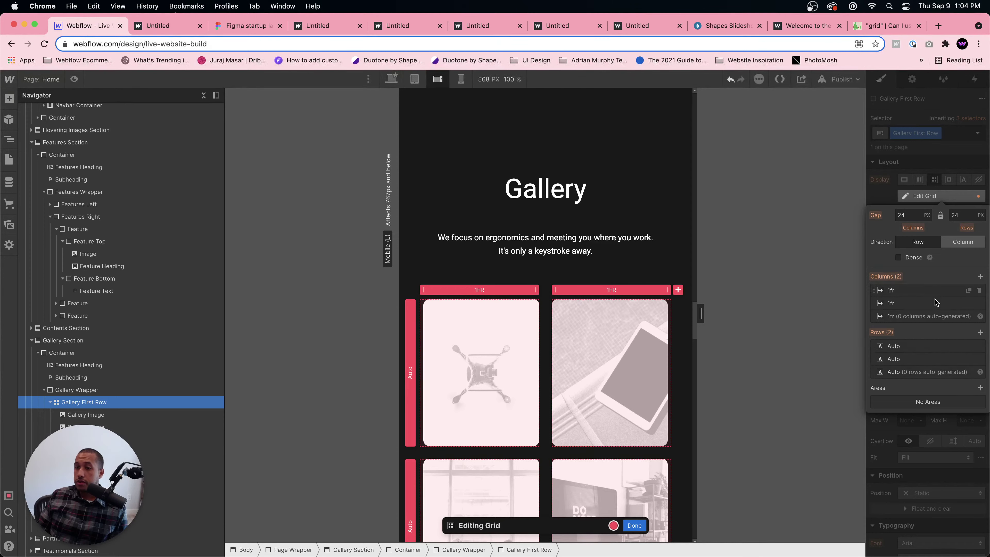
click(461, 79)
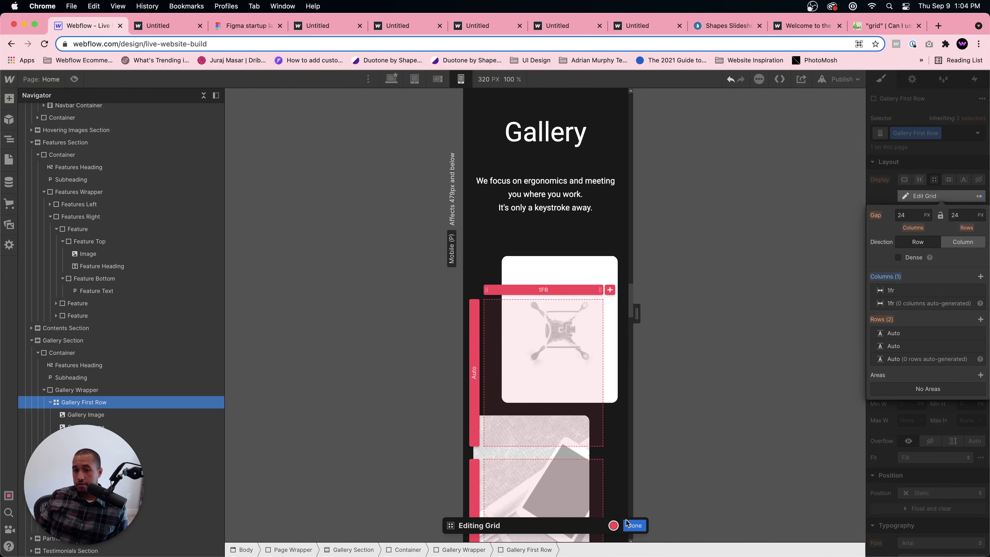
click(633, 525)
- Justify the drone, tablet, meeting and desktop computer images to the center of their grid cells at mobile portrait
scroll(565, 351, down, 2)
click(585, 273)
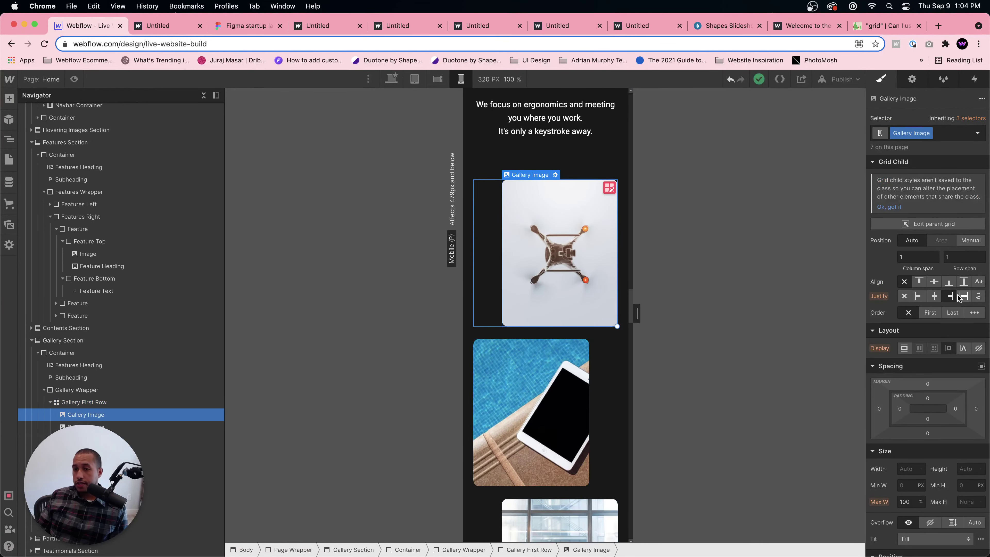
click(934, 296)
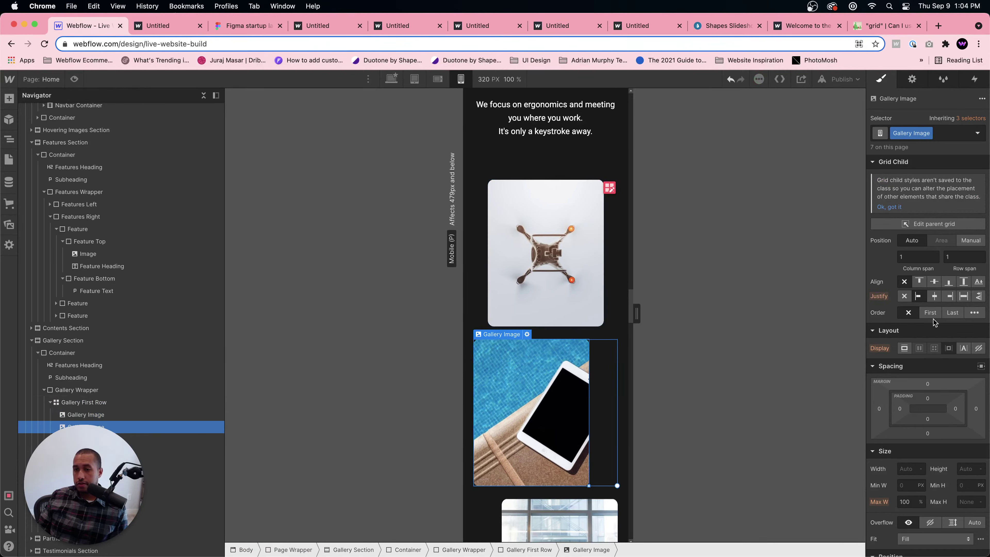
click(934, 296)
key(Down)
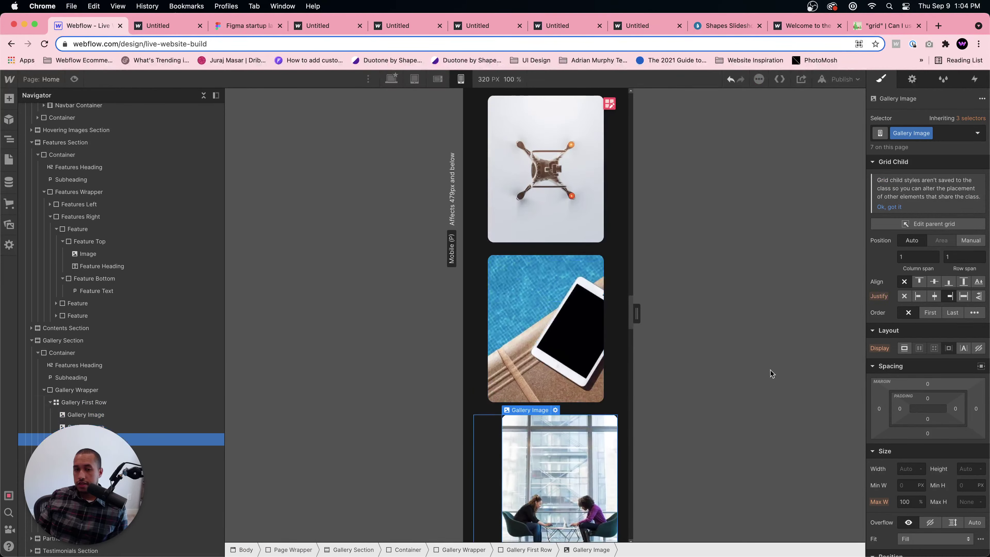
click(934, 296)
key(Down)
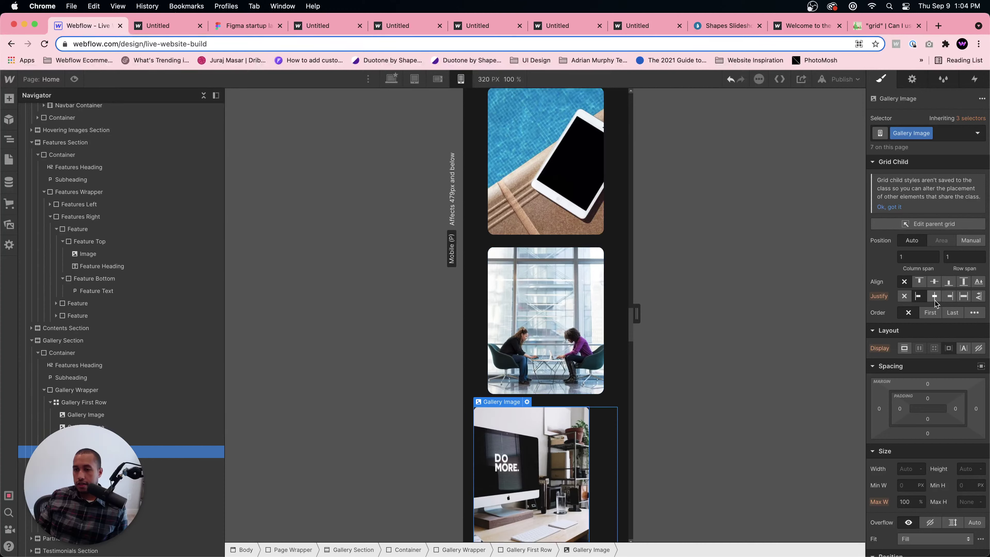
click(934, 298)
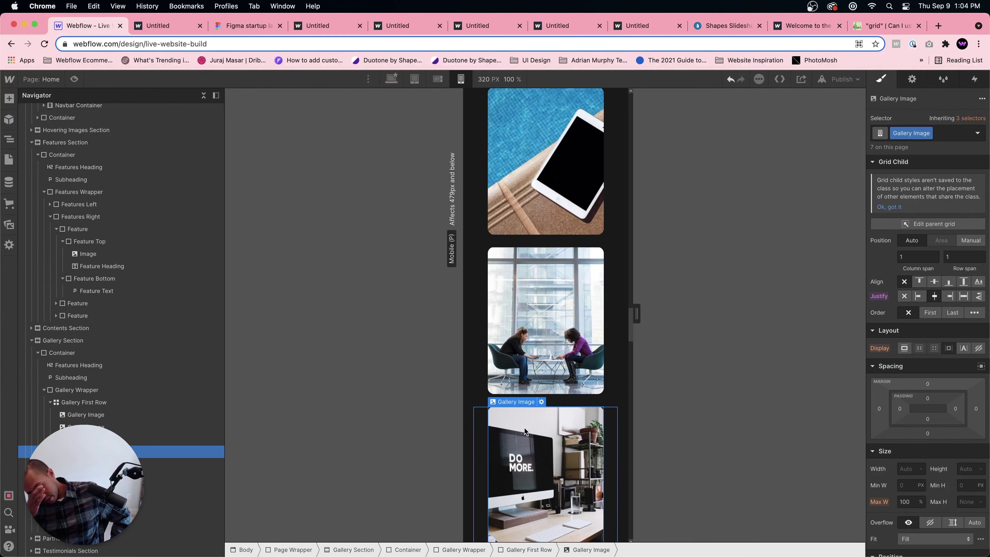
- Check the gallery layout at the mobile portrait, mobile landscape and tablet breakpoints
scroll(565, 288, down, 3)
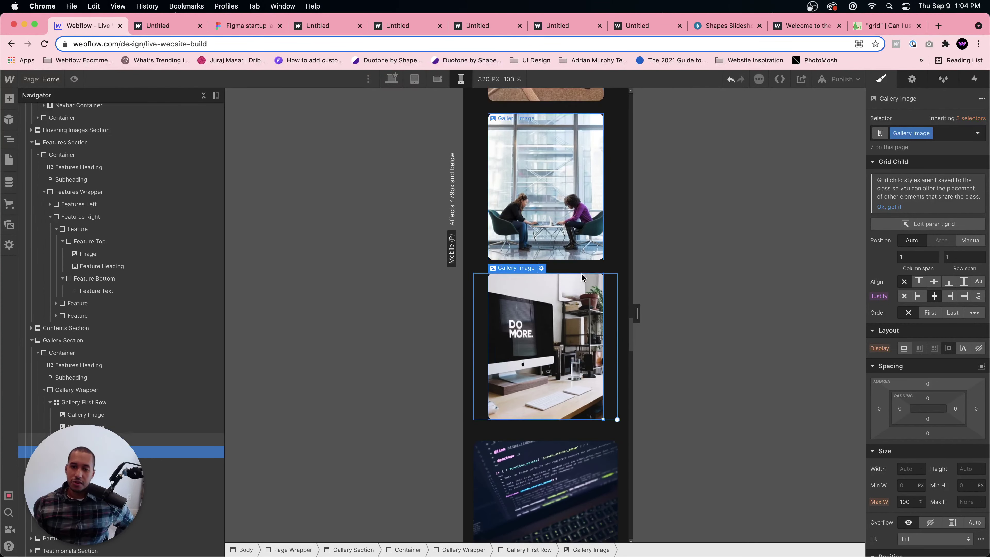
scroll(581, 273, down, 5)
scroll(581, 269, up, 5)
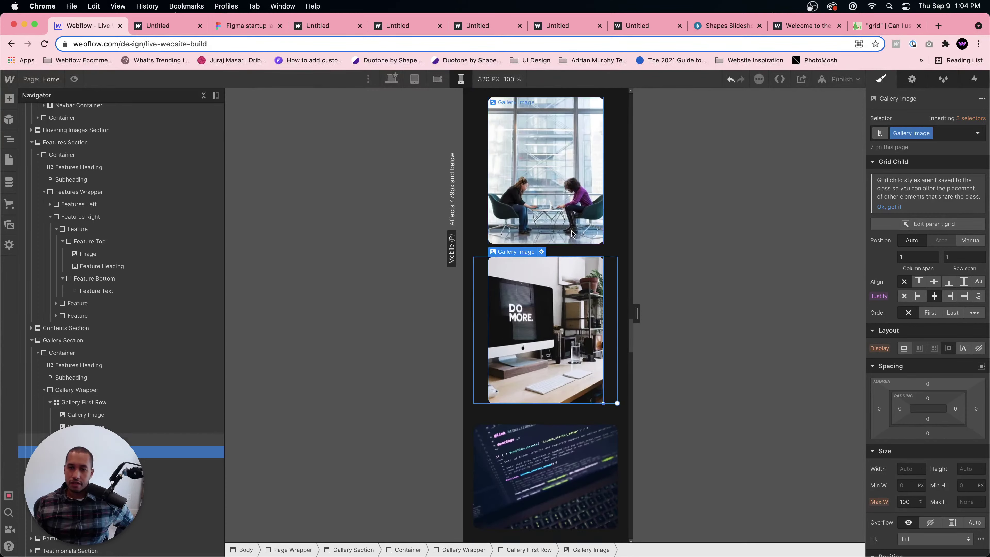
scroll(572, 233, up, 10)
click(438, 79)
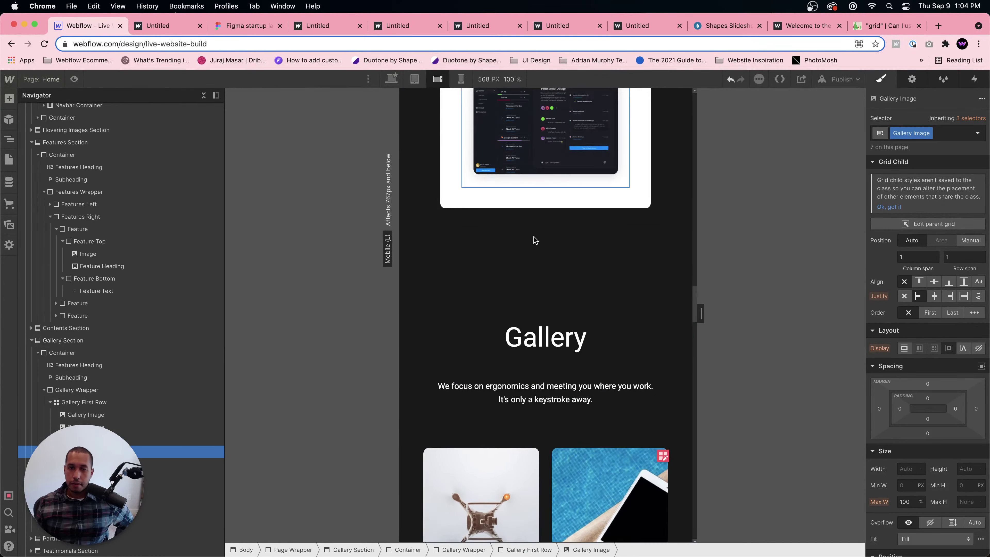
scroll(548, 260, down, 7)
key(shift+2)
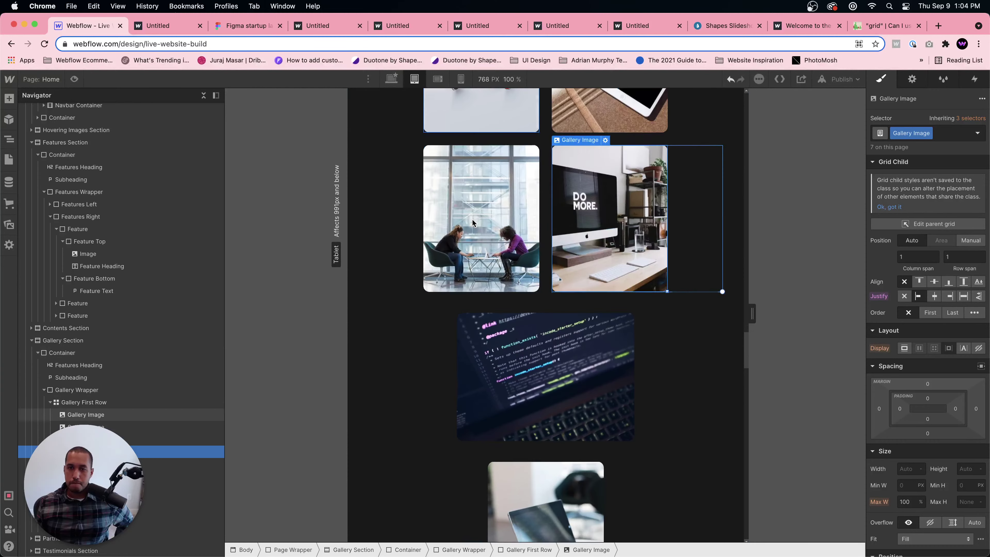
- Set Gallery First Row's flex justification to space between at the desktop breakpoint
key(shift+1)
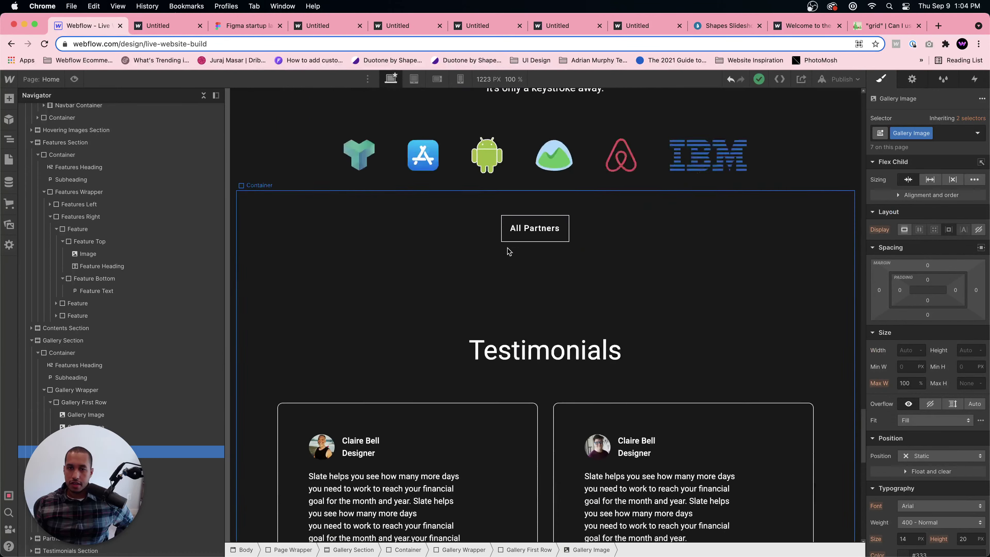
scroll(508, 251, up, 10)
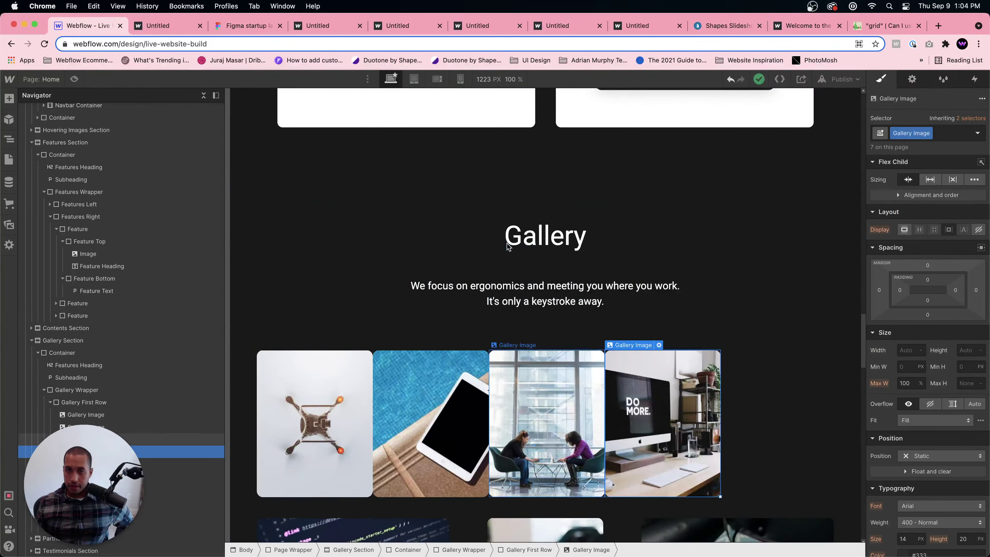
scroll(506, 245, down, 2)
click(746, 376)
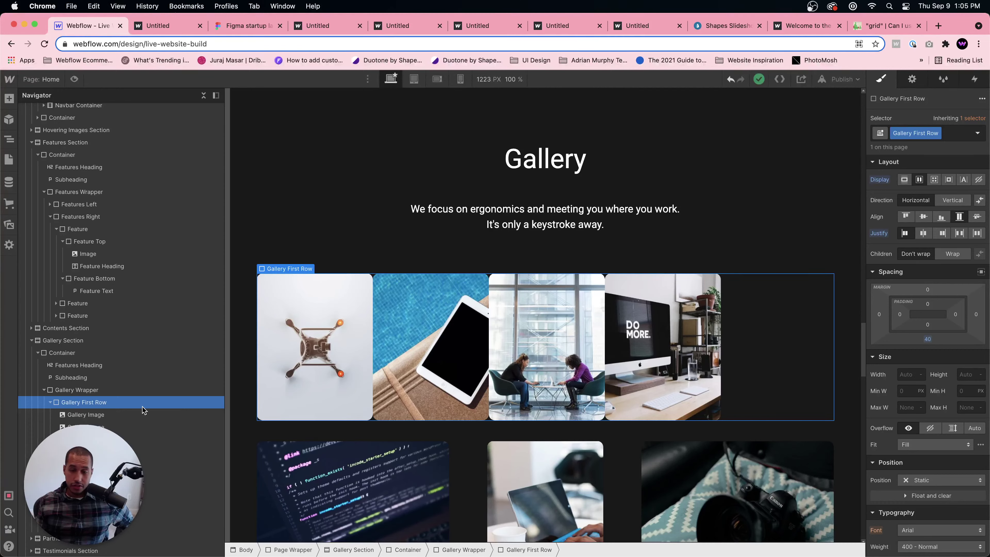
click(959, 234)
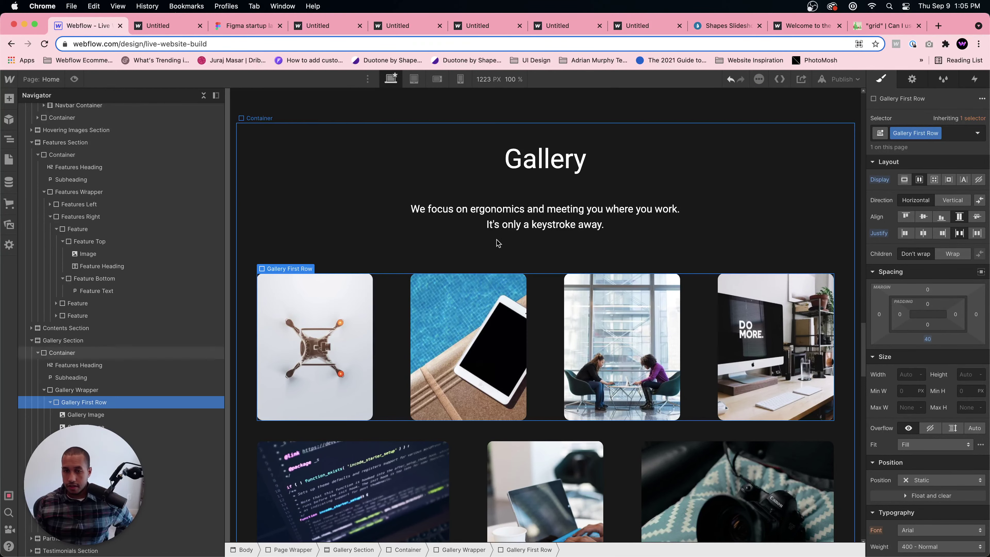
- Recheck Gallery First Row's layout at the tablet, mobile landscape and mobile portrait breakpoints
click(414, 79)
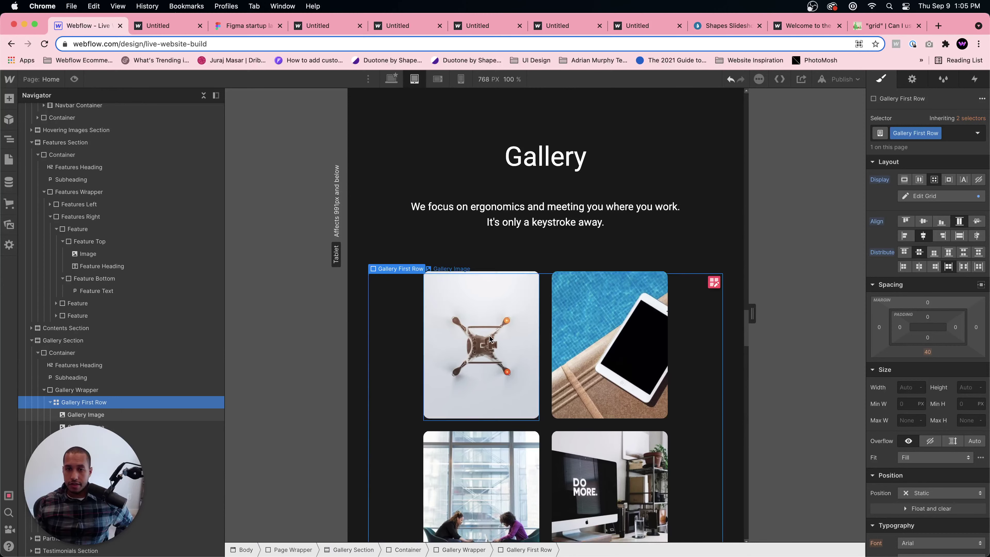
scroll(489, 336, down, 5)
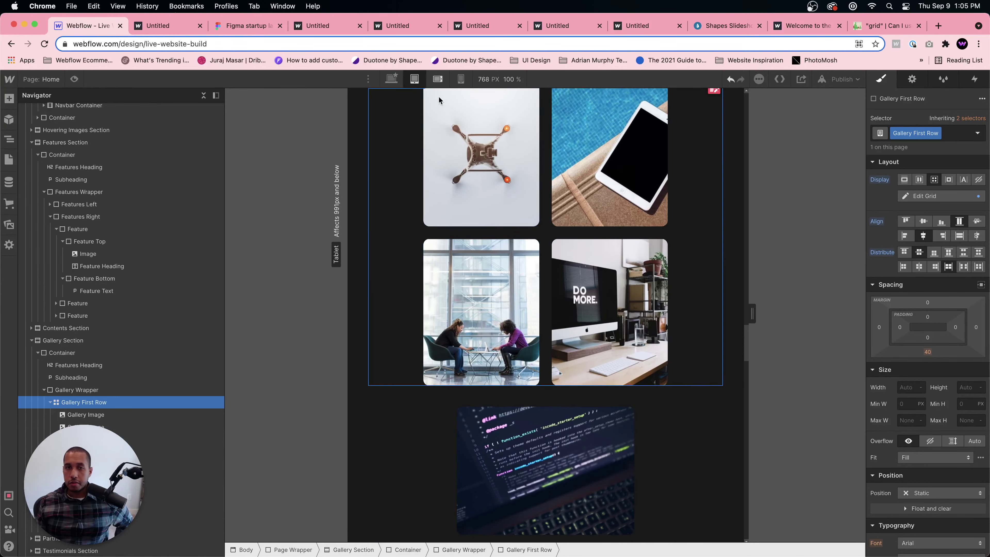
click(437, 79)
click(461, 79)
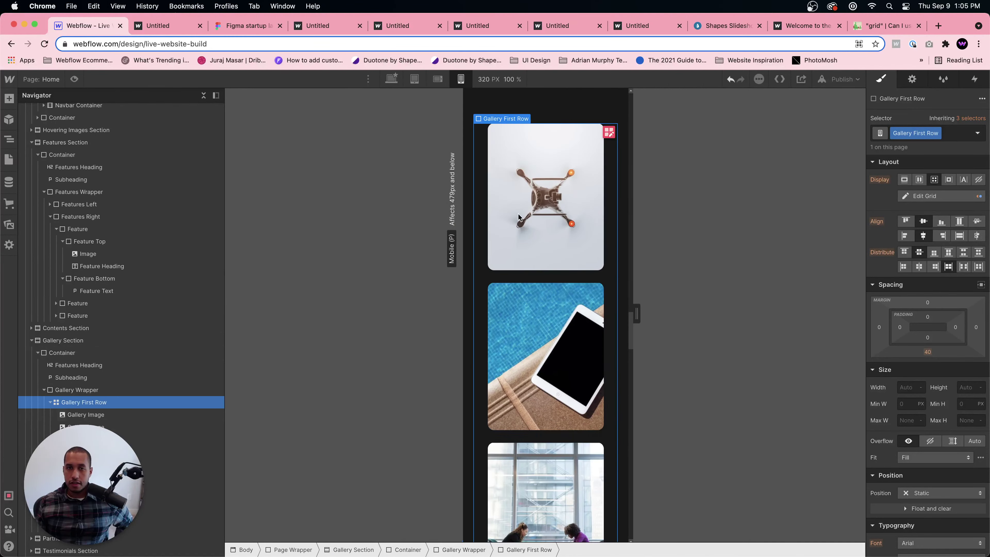
- Review the gallery images and Testimonials section at the mobile portrait breakpoint, and select Gallery Second Row
scroll(534, 287, down, 8)
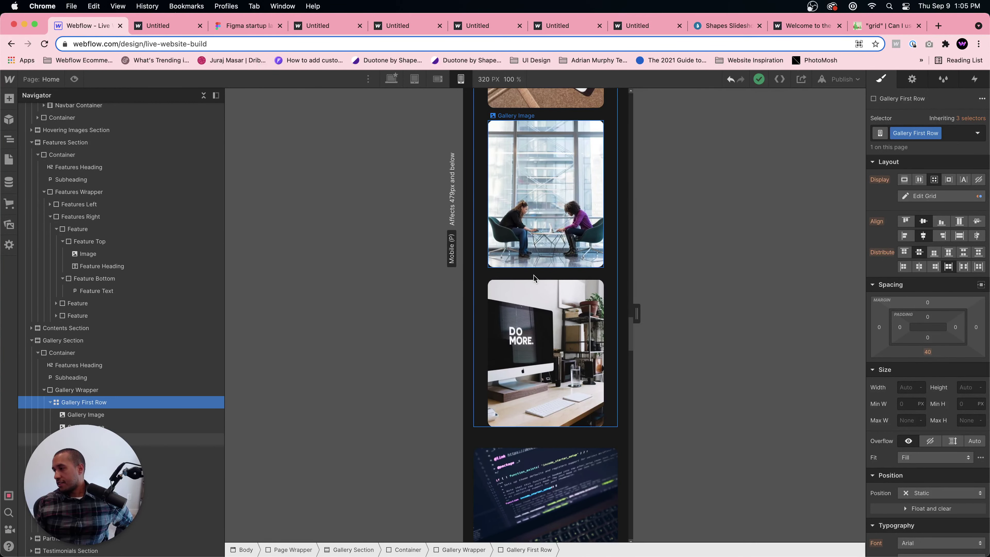
scroll(558, 366, down, 8)
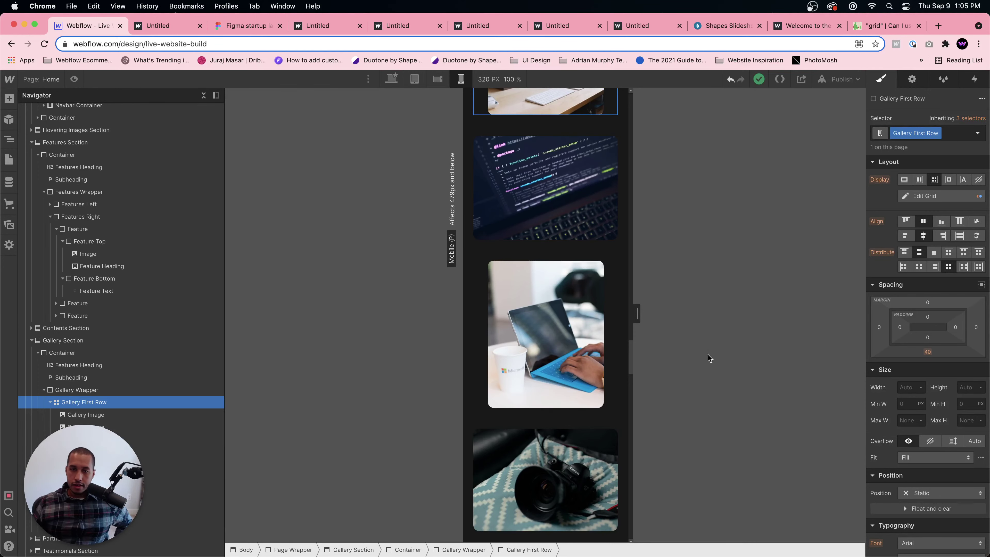
scroll(621, 358, down, 15)
scroll(621, 358, down, 10)
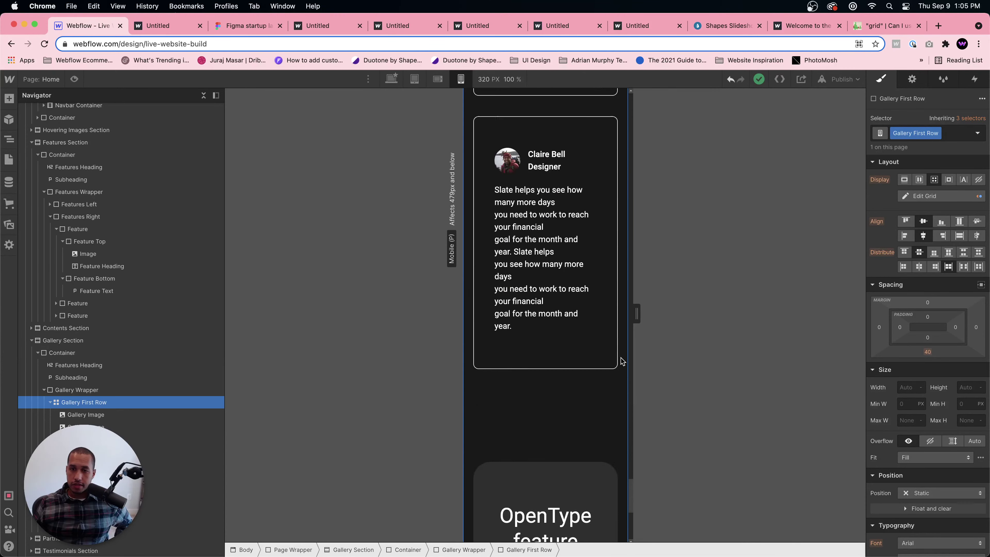
scroll(621, 364, up, 20)
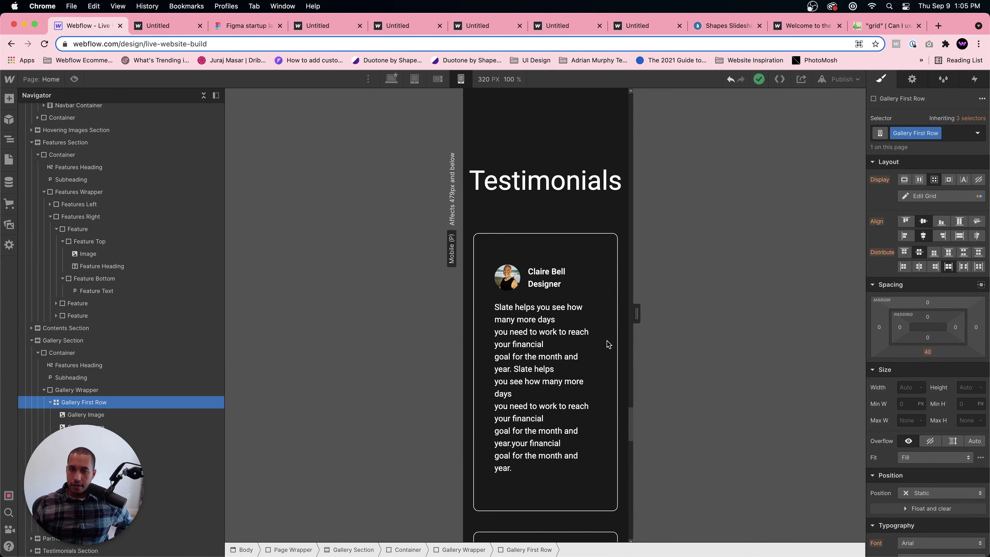
scroll(608, 343, up, 5)
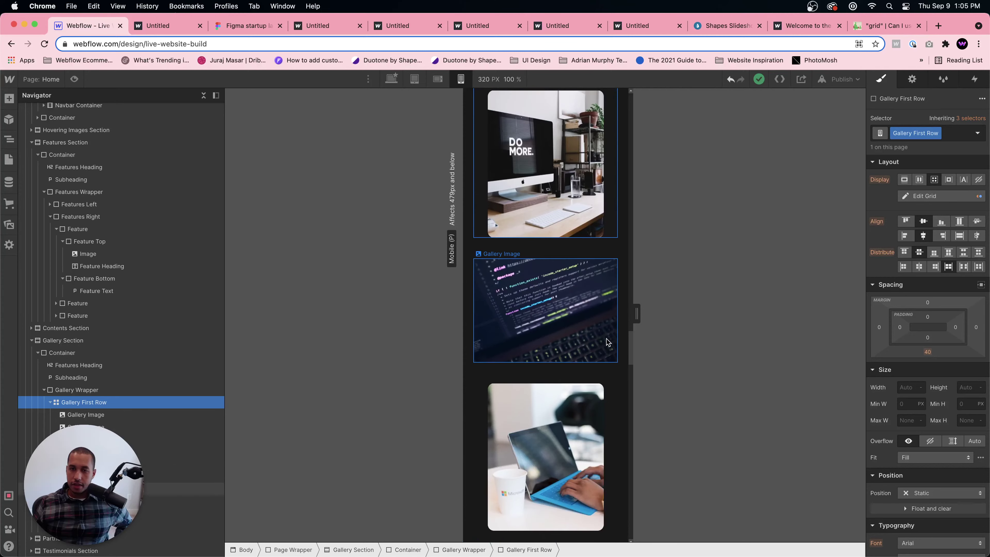
click(603, 335)
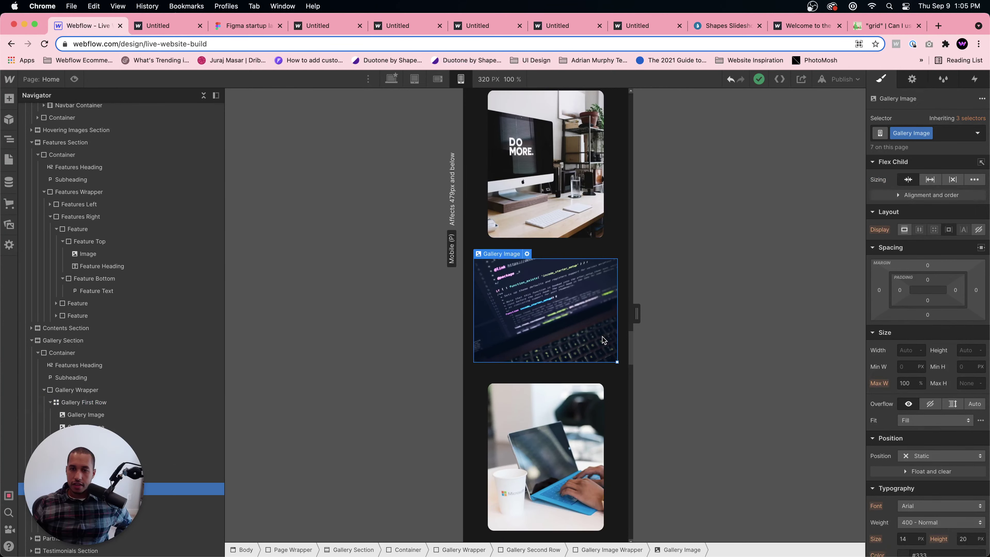
click(592, 373)
- Search Google in a new browser tab for "what's the word when you convert to something"
key(super+t)
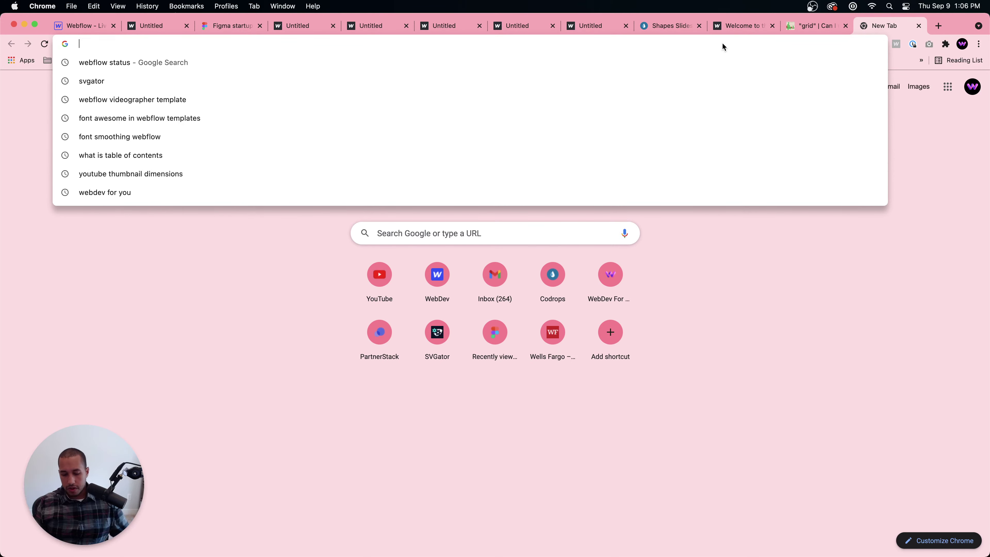
text(what's the)
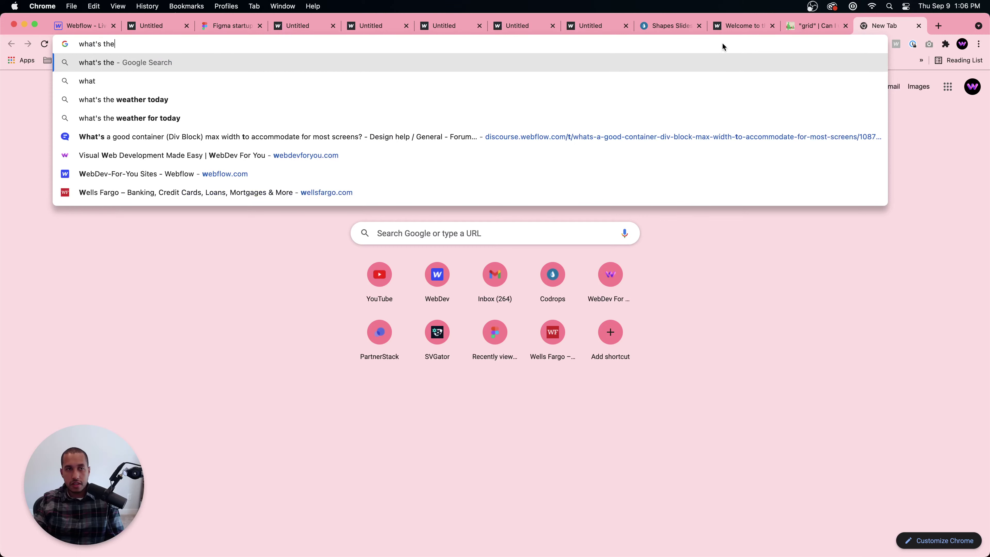
text( word when you convert to something)
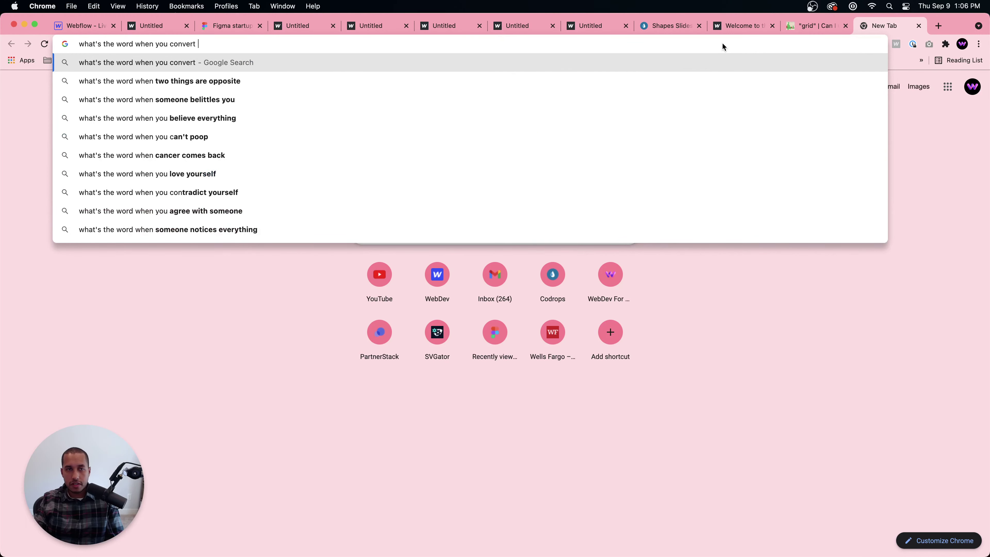
key(Return)
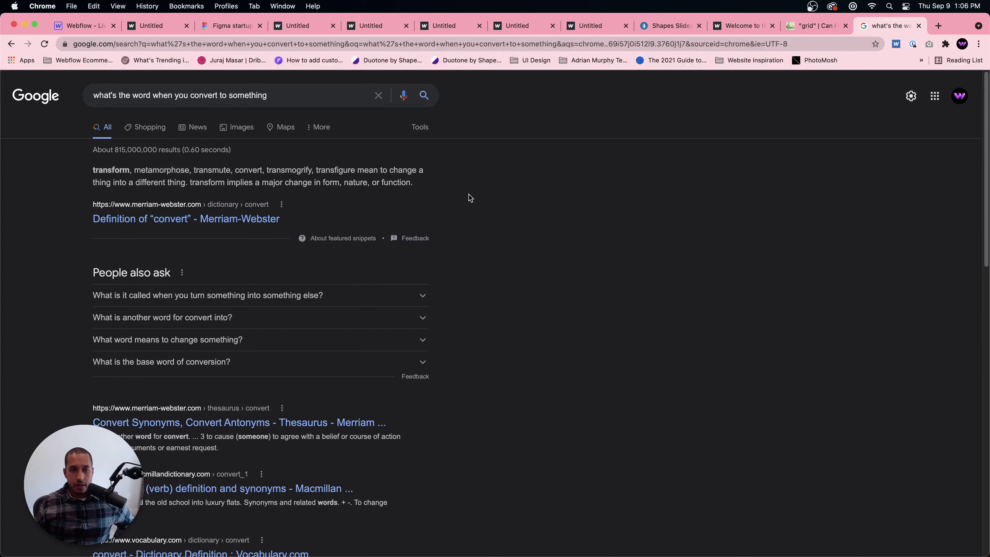
scroll(477, 197, down, 3)
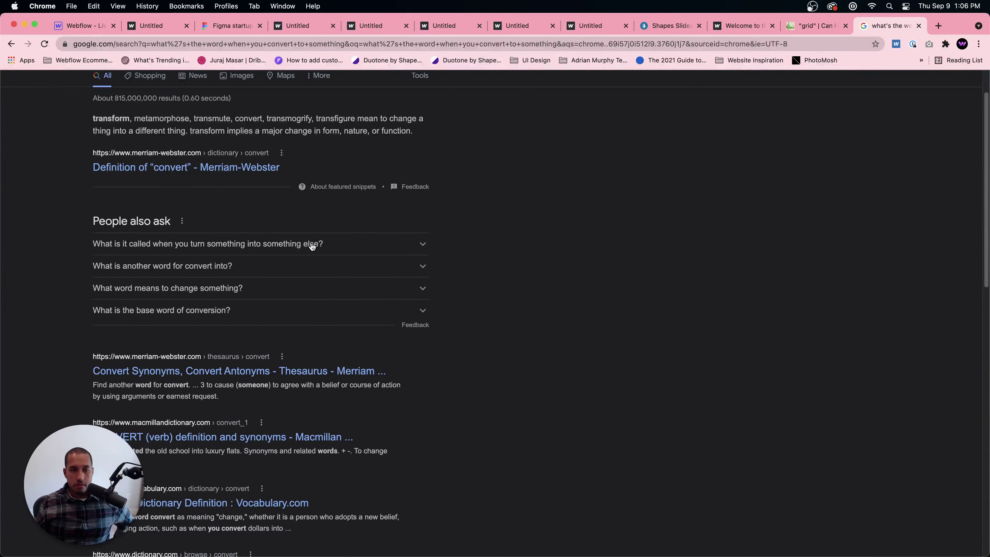
- Look through the Merriam-Webster thesaurus entry for "convert", and return to the Webflow project
click(267, 372)
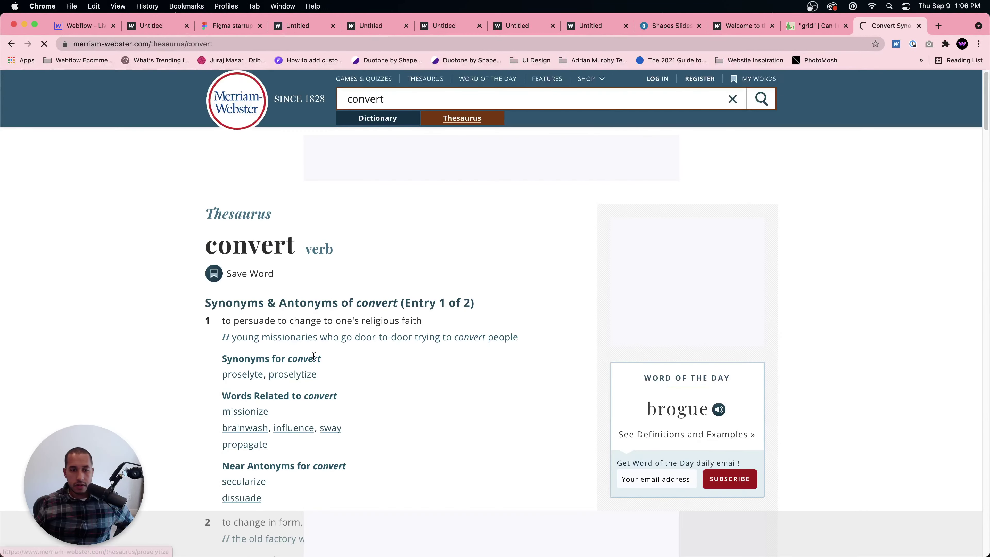
scroll(339, 357, down, 5)
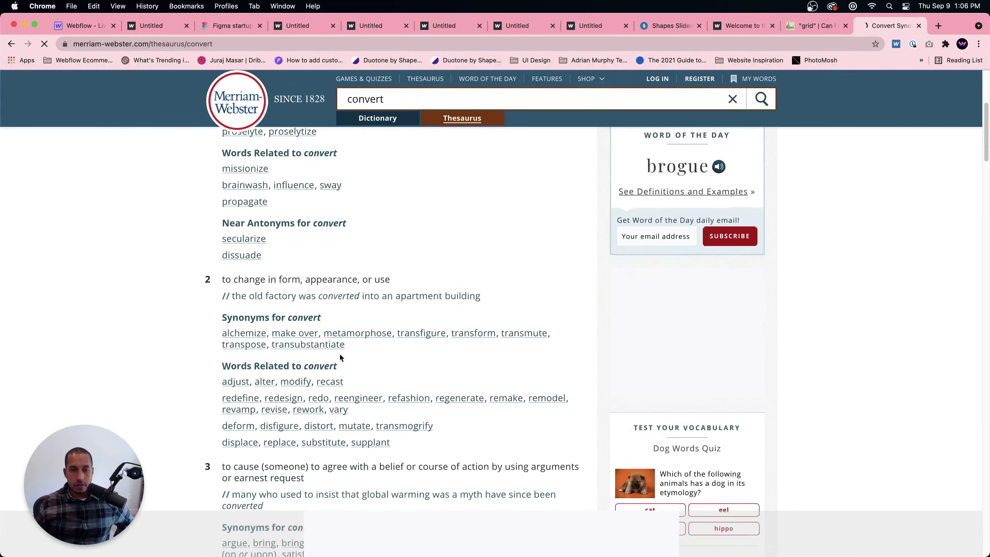
scroll(340, 357, down, 3)
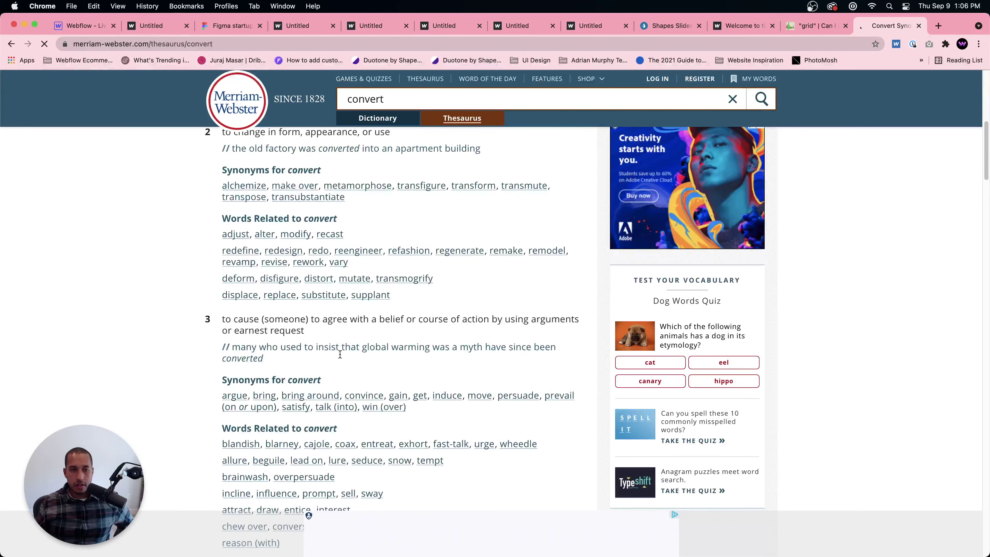
scroll(340, 354, down, 3)
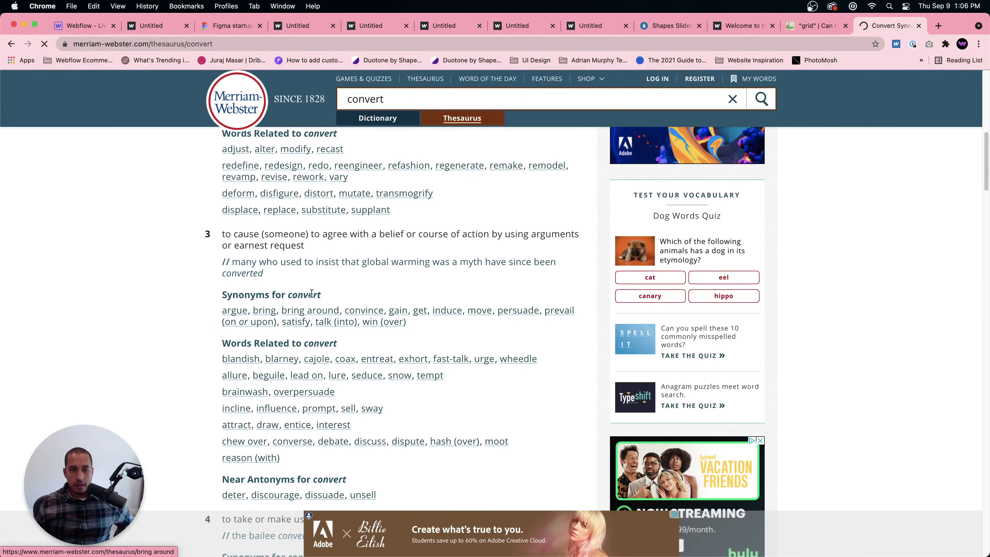
click(919, 26)
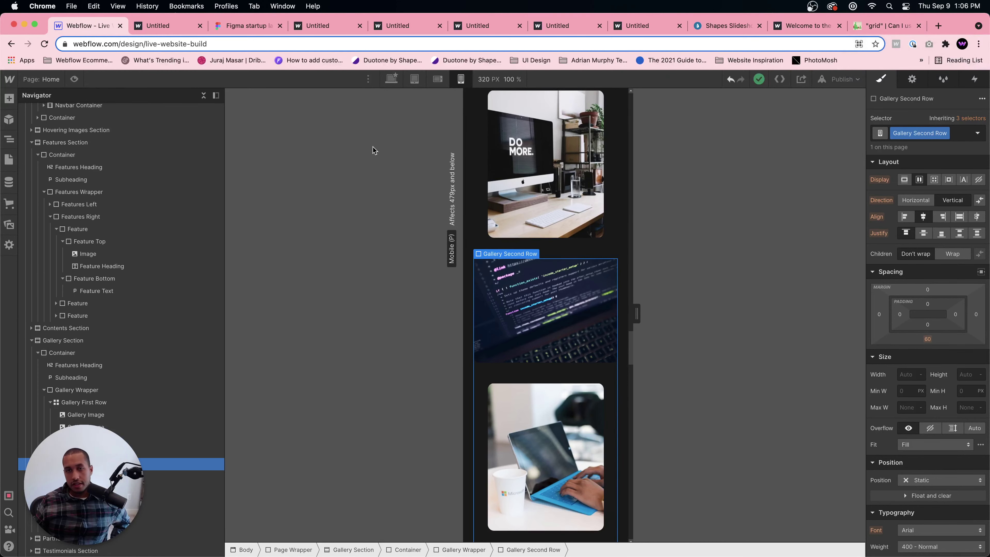
- Try right padding of 20 px and 0 on the Navbar Container at mobile portrait, and settle on 10 px
click(551, 175)
scroll(551, 176, up, 10)
scroll(552, 175, up, 10)
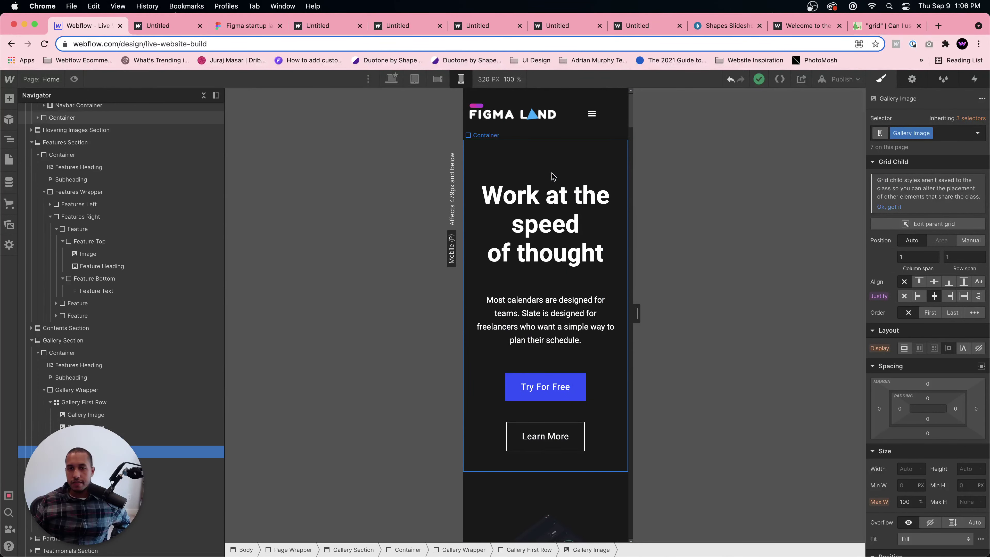
click(551, 176)
click(603, 117)
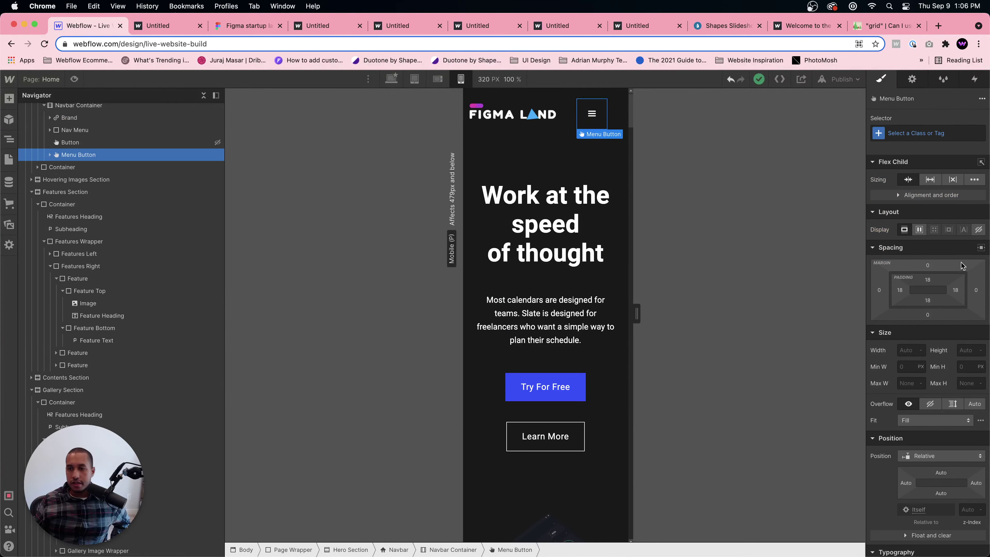
click(610, 113)
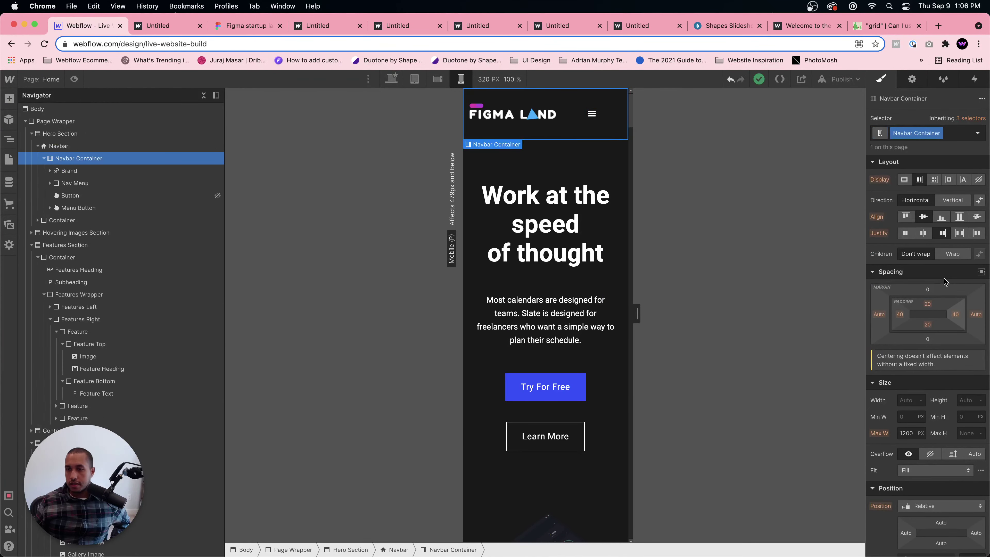
click(955, 314)
text(20)
key(Return)
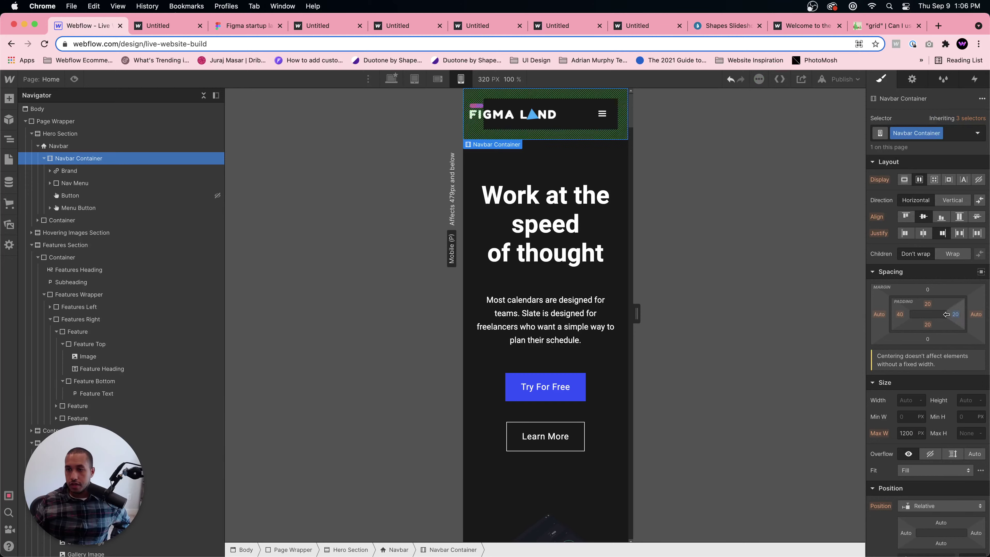
click(955, 314)
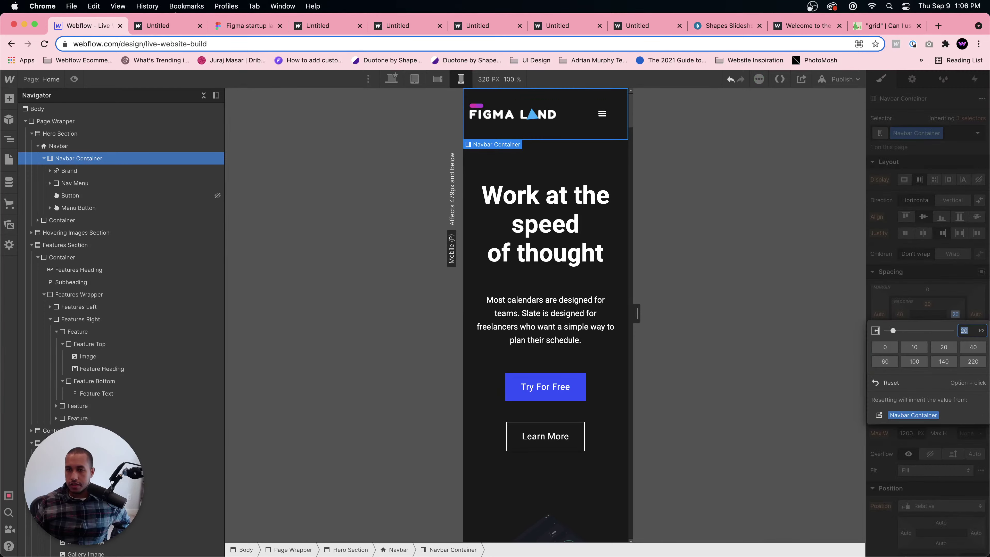
text(0)
key(Return)
click(954, 314)
text(10)
key(Return)
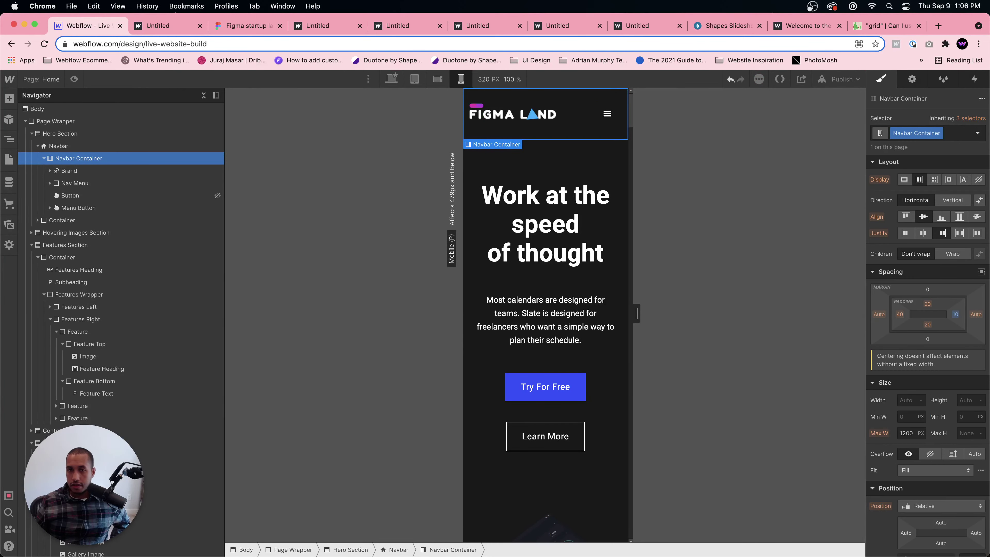
- Add a left margin to the navbar's Figma Land logo image at mobile landscape, and check the navbar at tablet
click(437, 79)
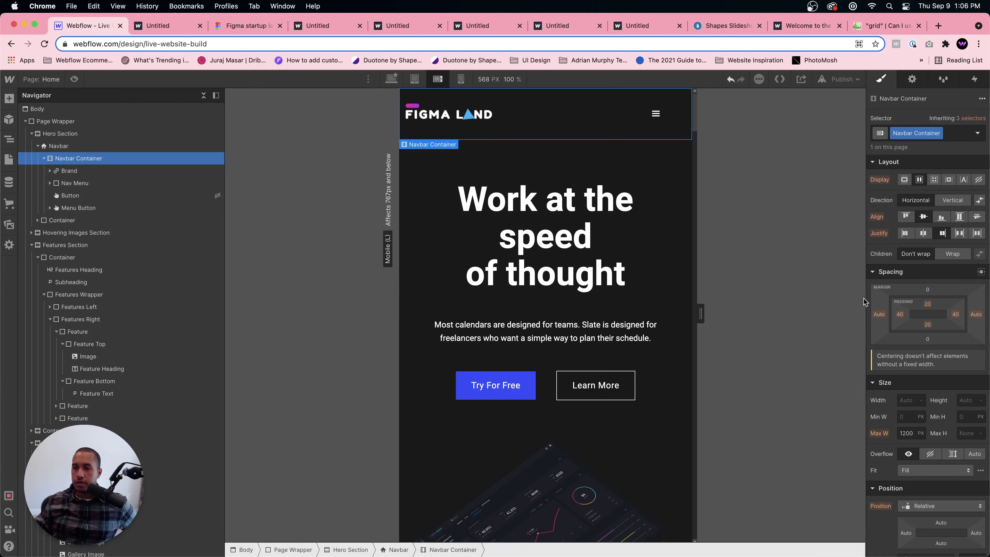
click(458, 123)
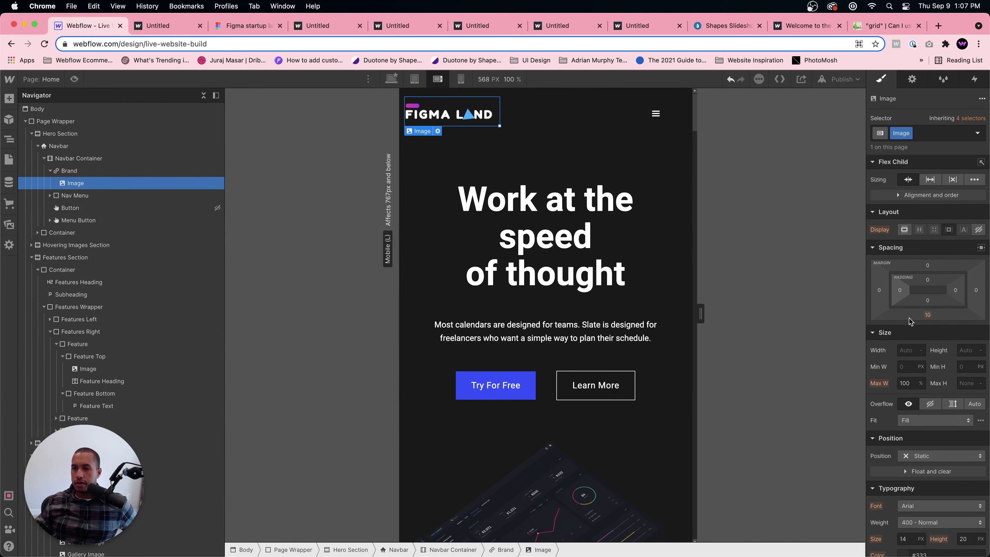
drag(879, 290, 871, 291)
click(582, 158)
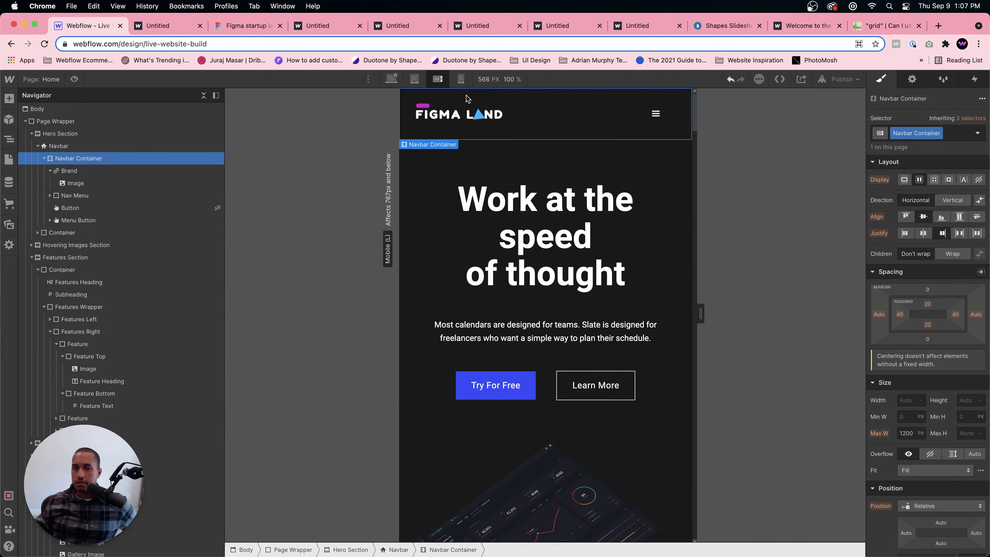
click(414, 79)
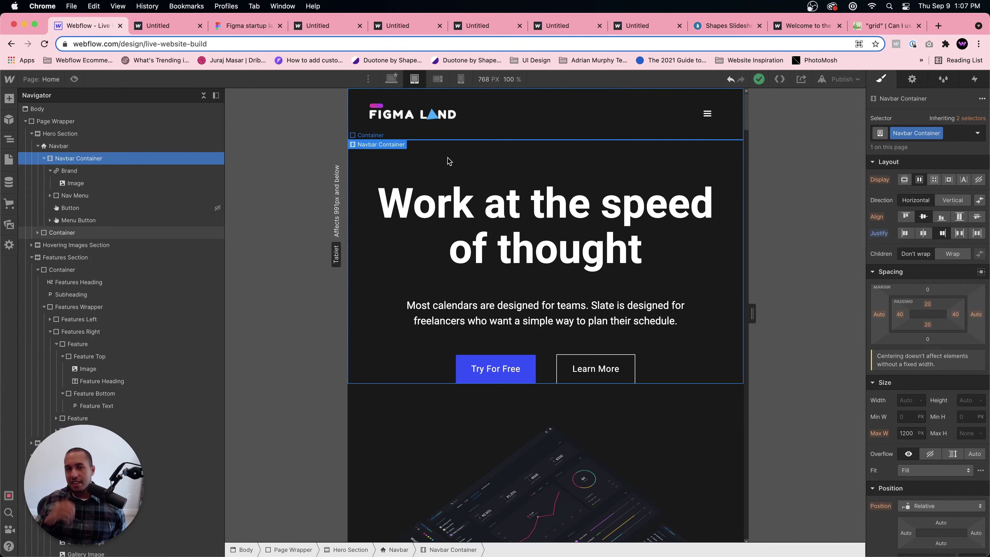
click(451, 172)
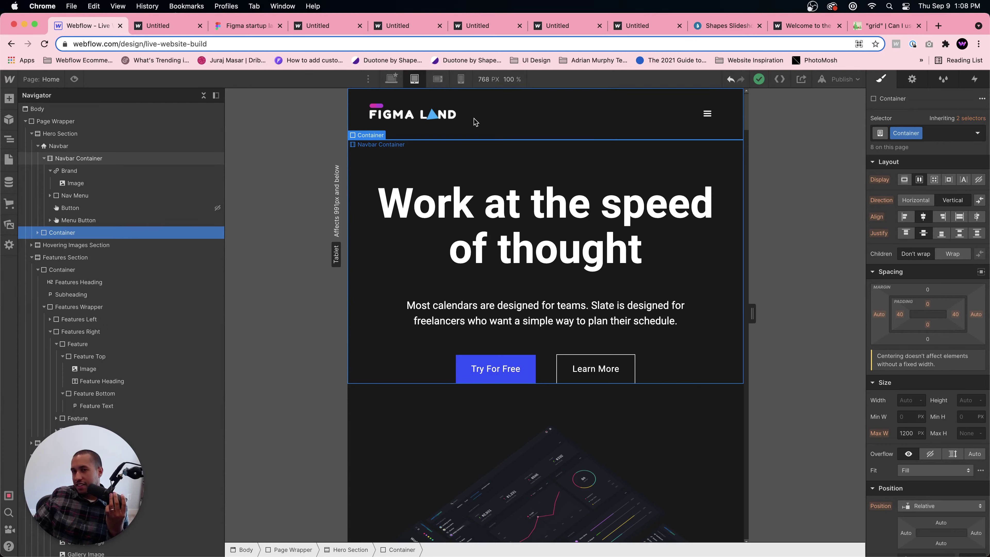
click(490, 211)
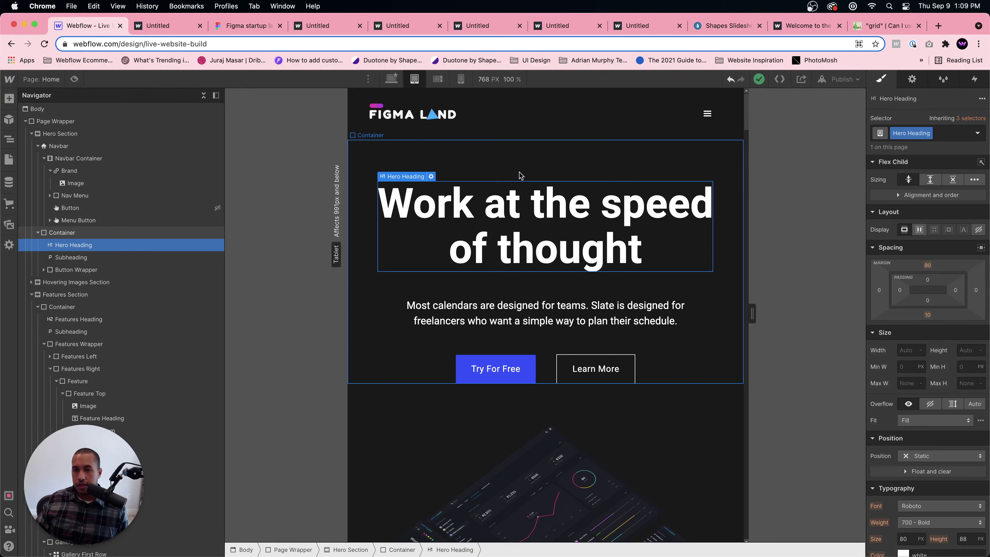
click(561, 131)
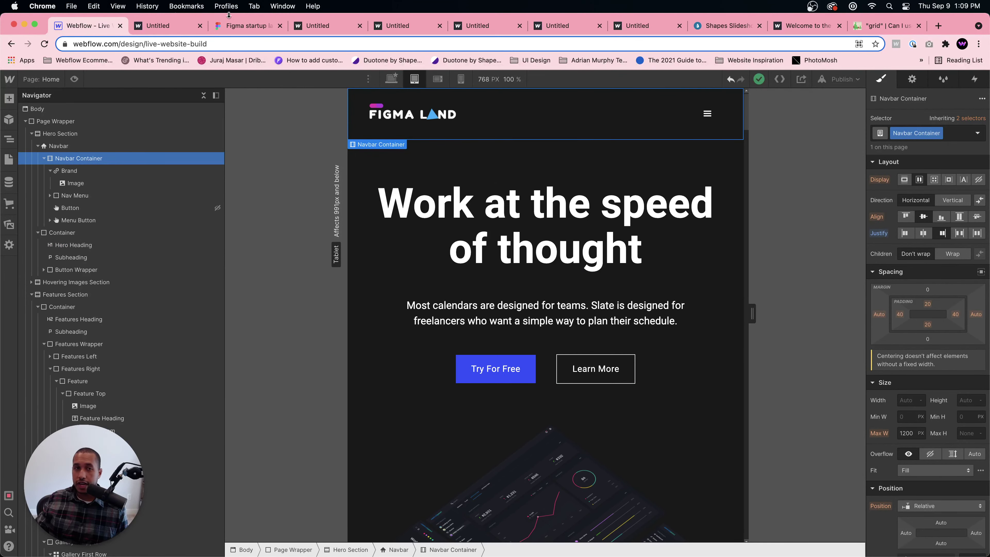
- Advance through the image slider on the published untitled-2 page to examine its circular mask transition
click(307, 25)
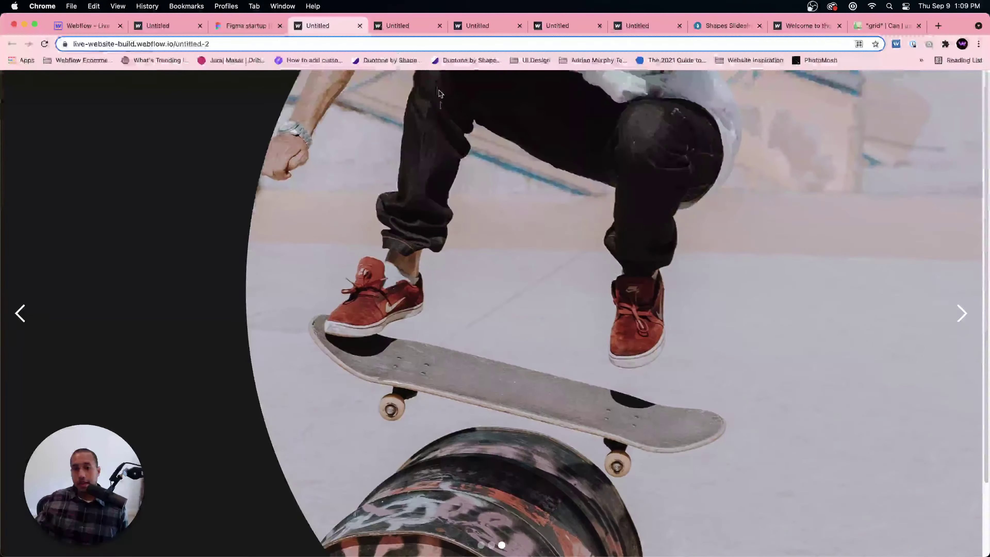
click(960, 318)
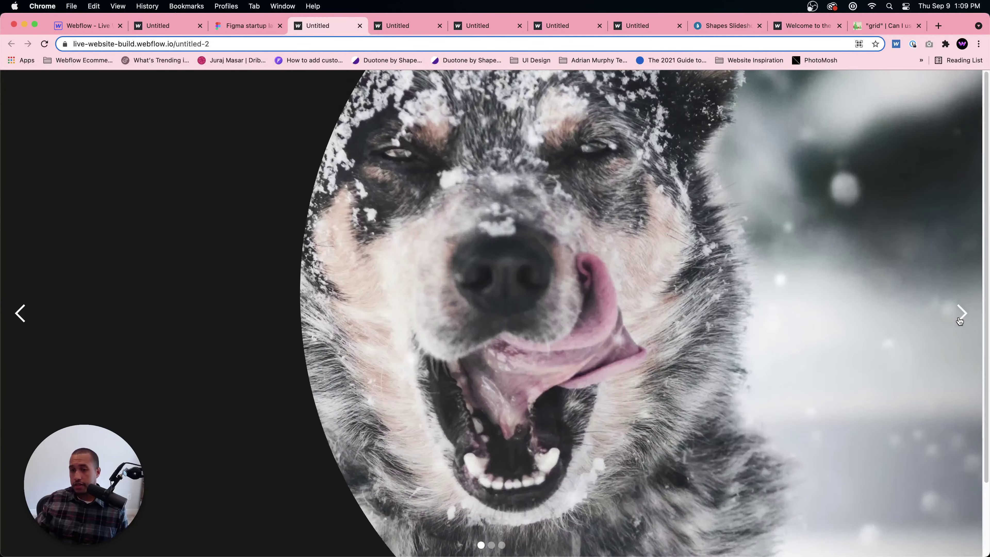
click(961, 318)
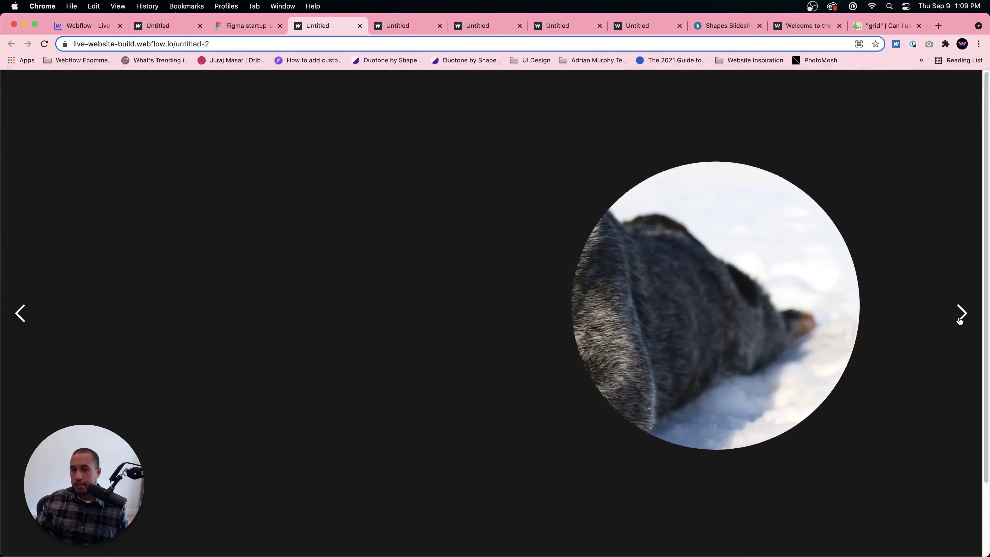
click(960, 318)
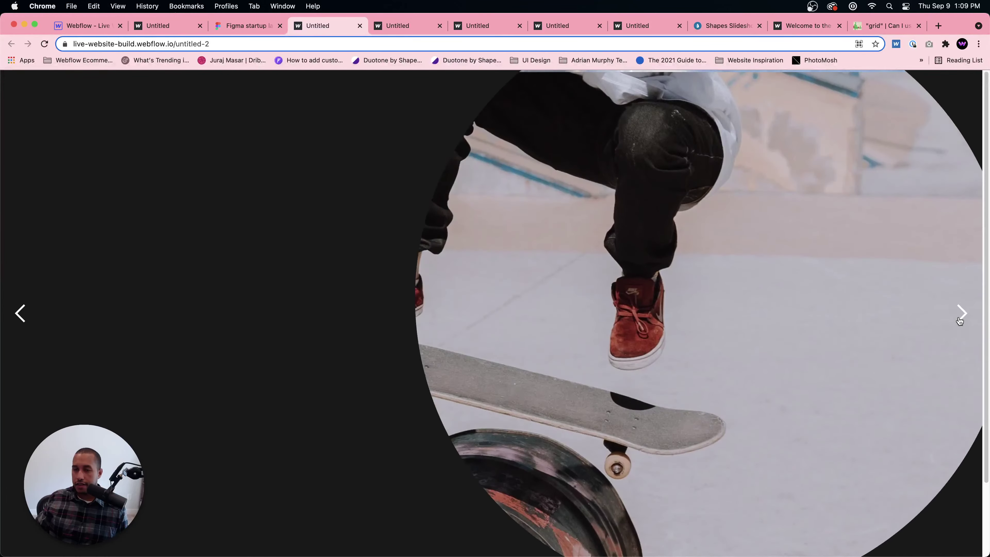
- Compare the Shapes Slideshow demo's circular slide transitions with the untitled-2 slider by stepping through the demo
click(726, 26)
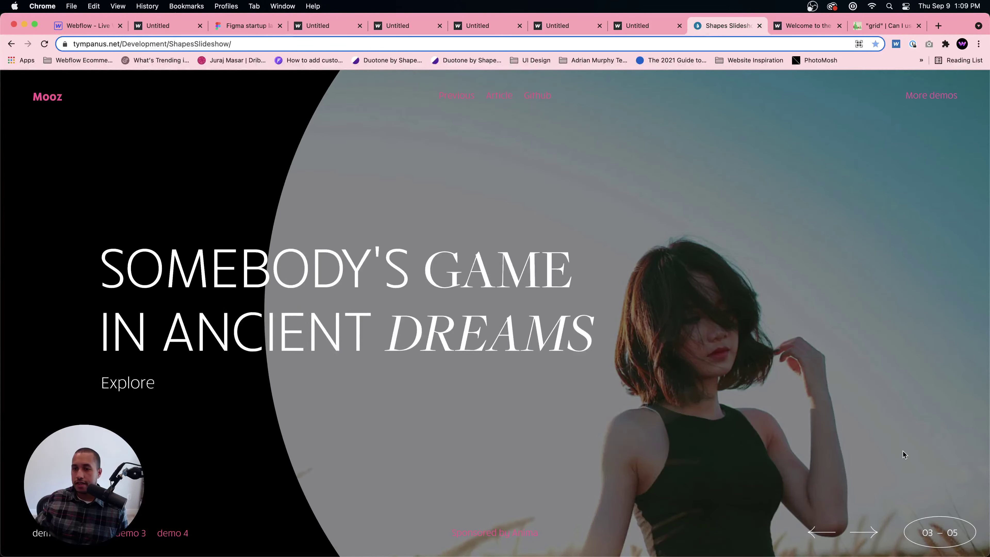
click(873, 536)
click(875, 537)
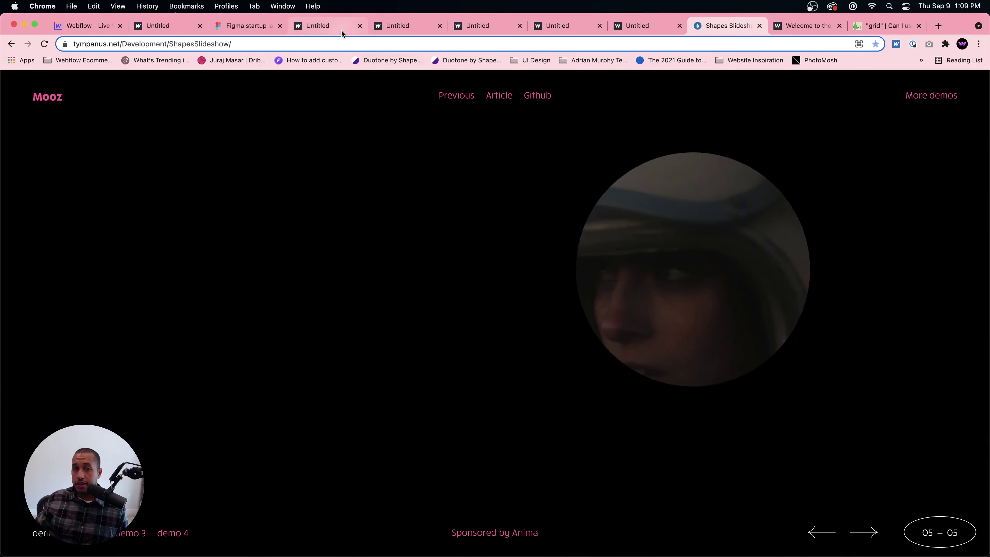
click(335, 26)
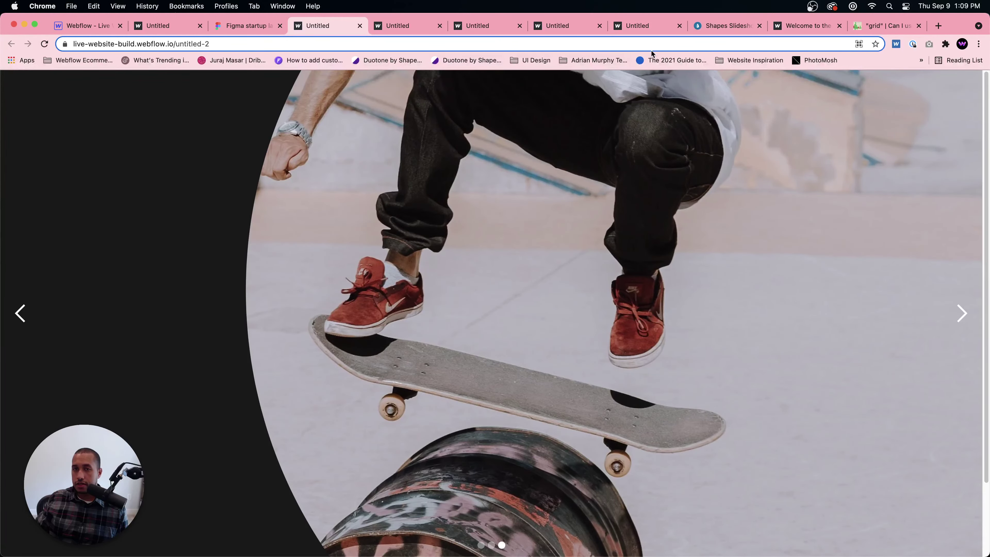
click(693, 27)
click(860, 537)
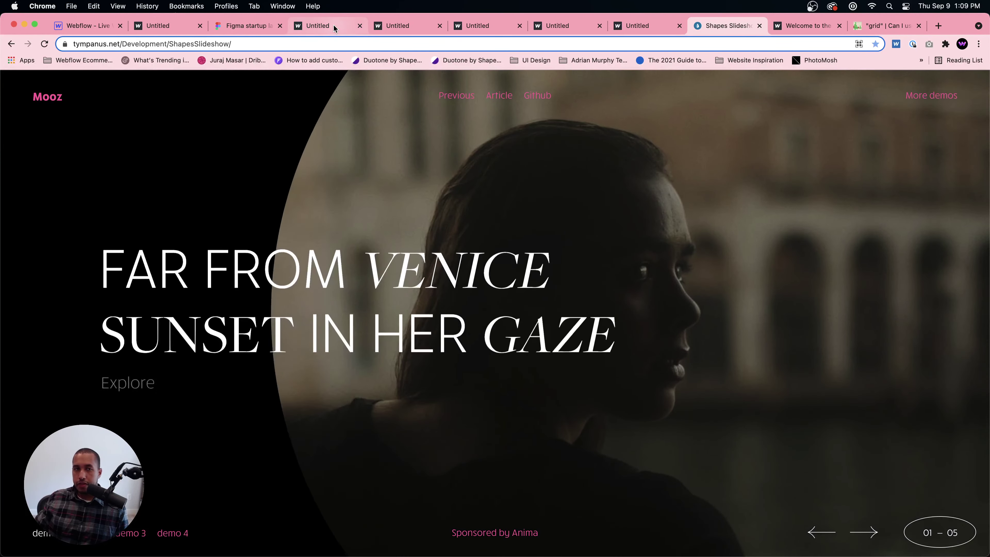
- Return to the untitled-2 page and cycle through all of its slides to examine the circle reveal
click(333, 25)
click(946, 311)
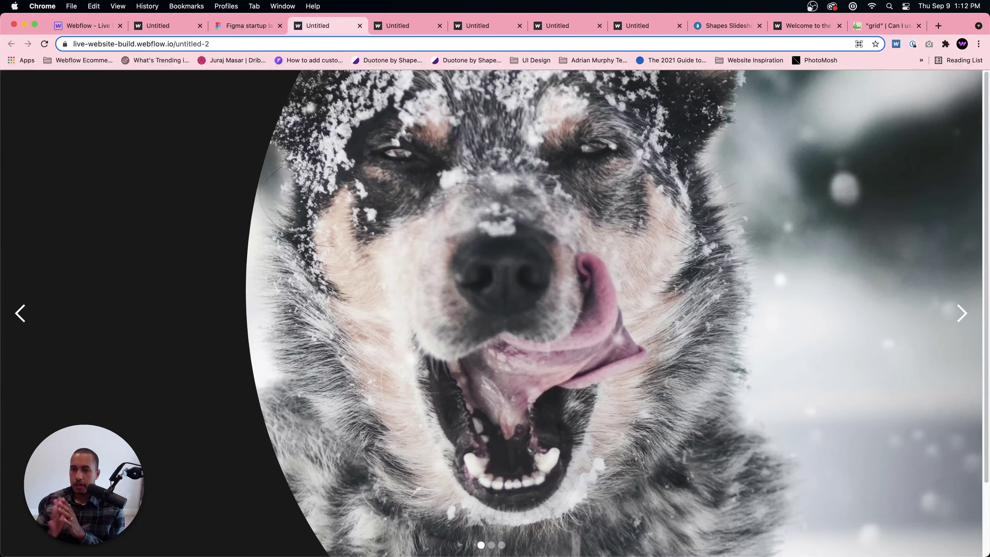
click(960, 311)
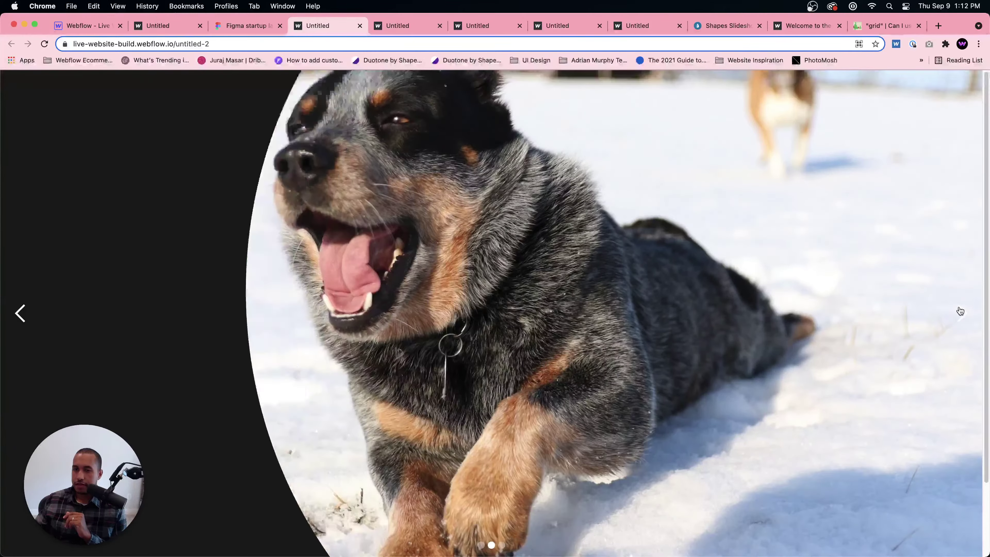
click(959, 311)
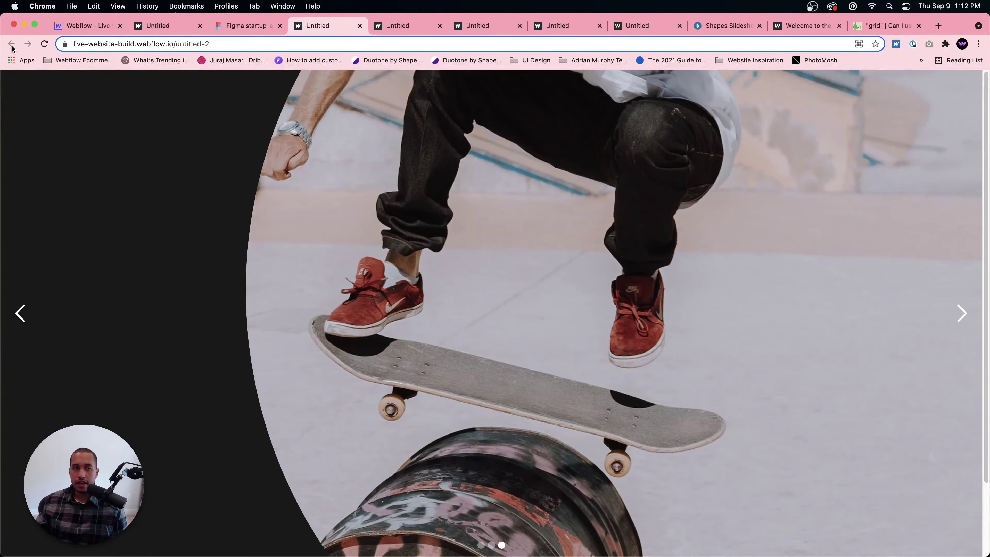
- Reload the untitled-2 page and step through its slides from the start to recheck the transition
click(44, 44)
click(961, 313)
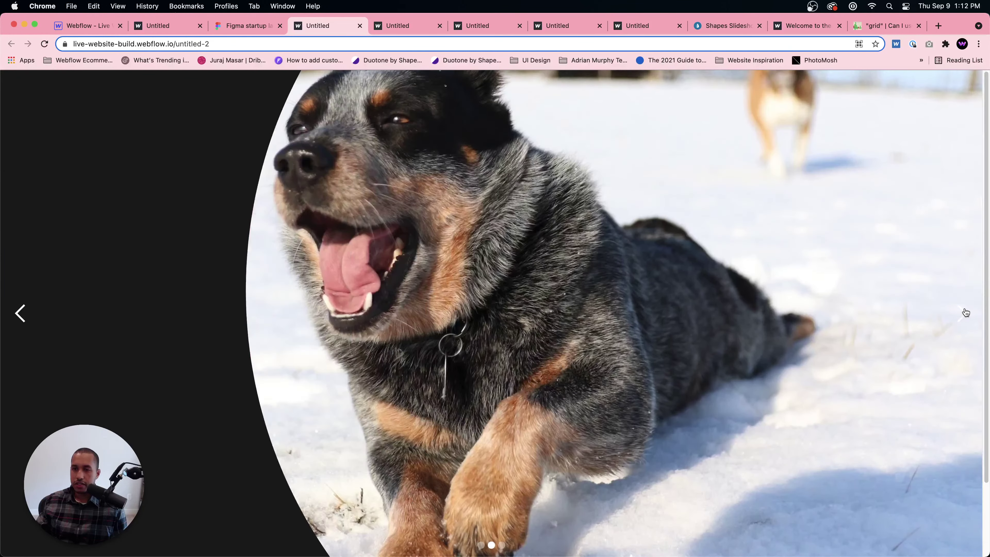
click(961, 313)
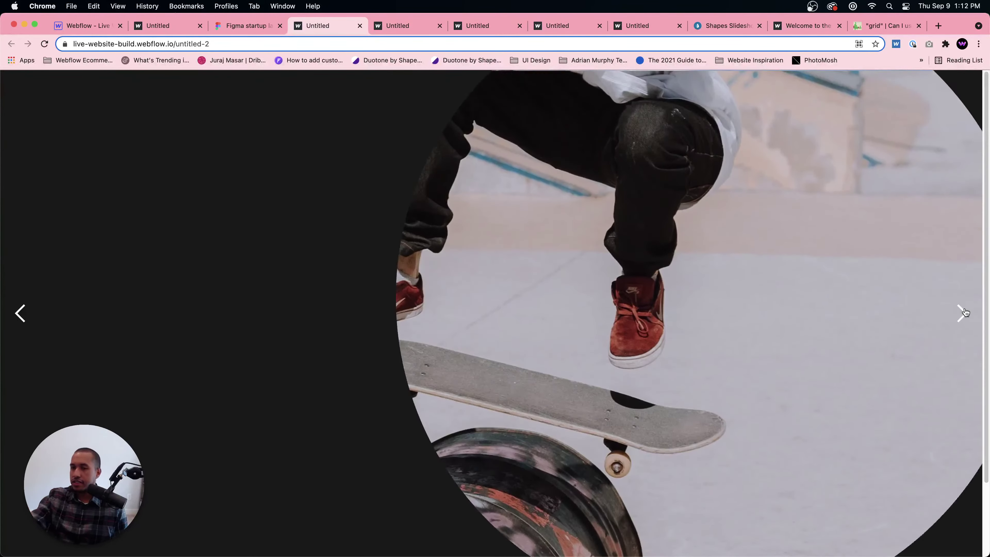
click(961, 313)
click(961, 313)
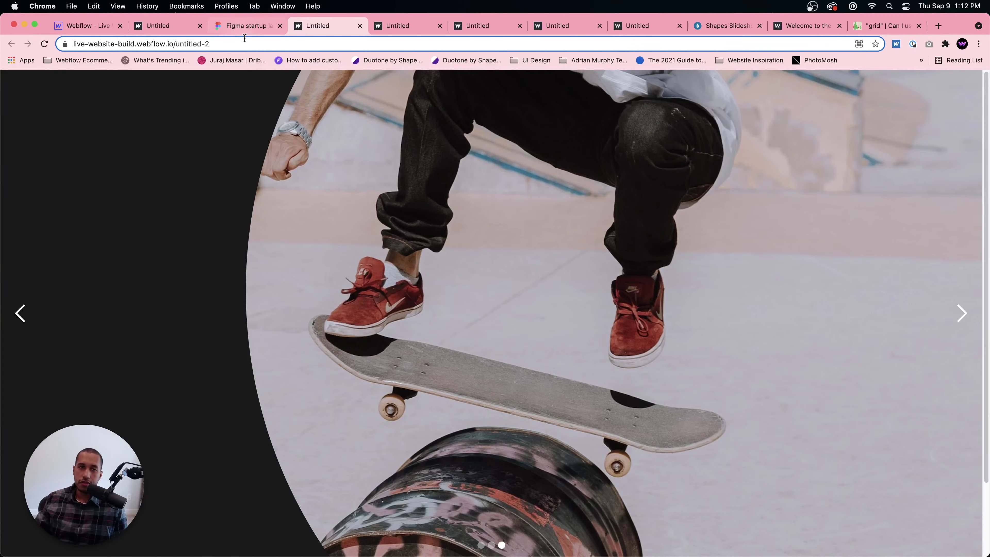
- Switch to After Effects and preview the Comp 1 circle mask animation from the first frame
mouse_move(577, 553)
click(448, 534)
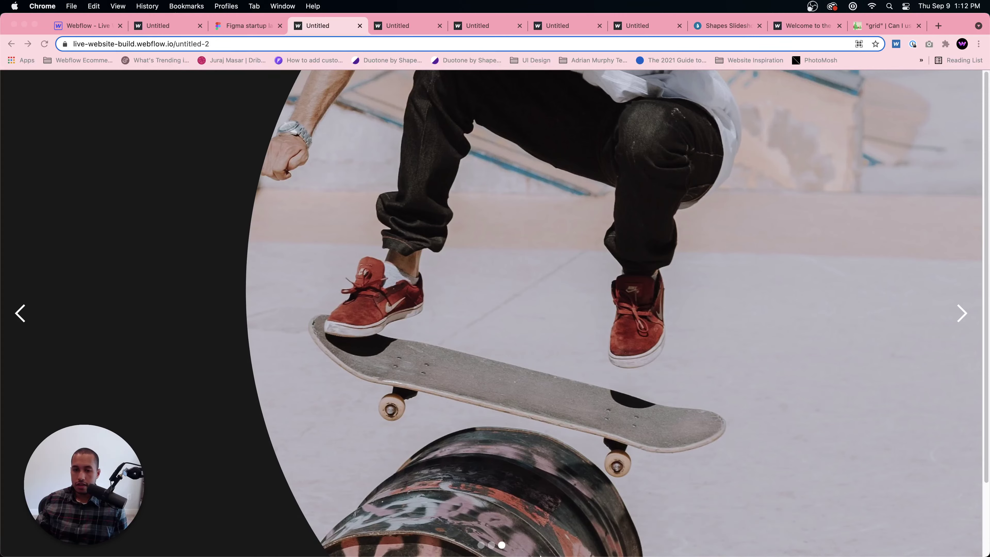
mouse_move(546, 553)
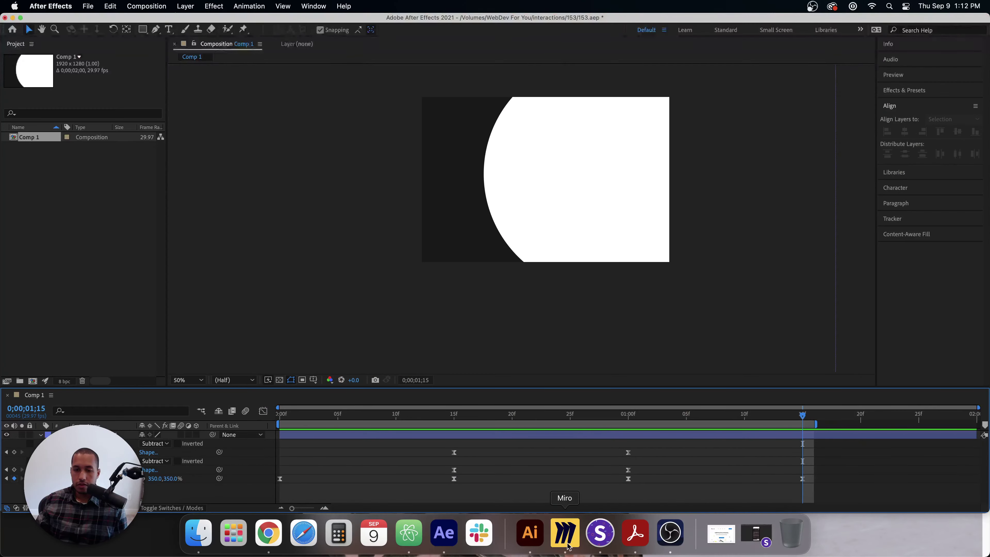
click(305, 435)
drag(304, 417, 275, 419)
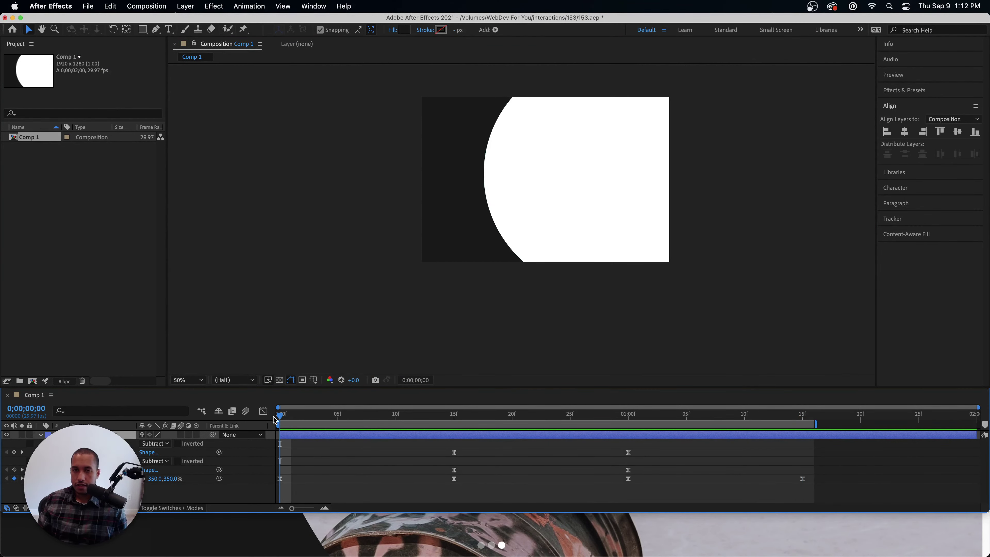
key(space)
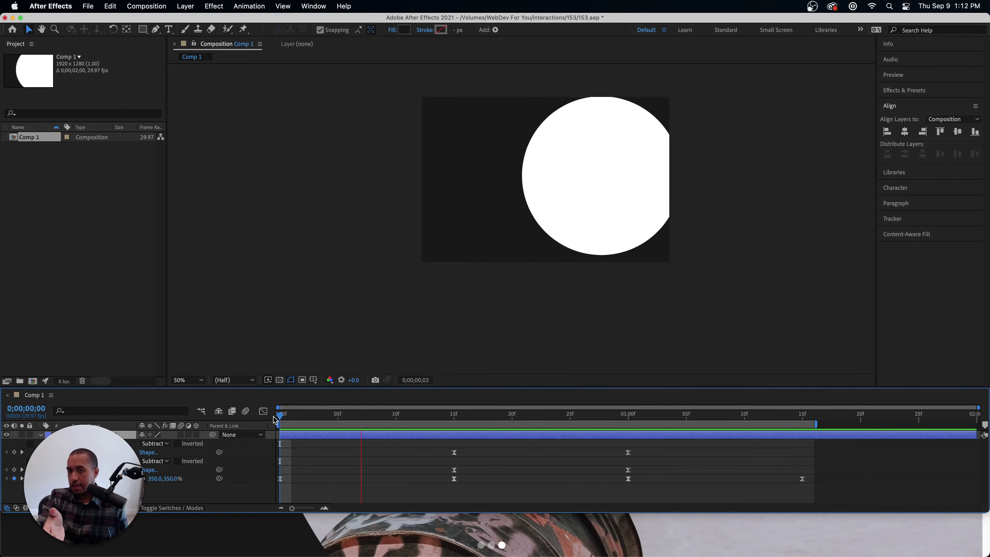
key(space)
- Switch back to Chrome and advance the untitled-2 slider to compare its transition with the After Effects animation
click(230, 541)
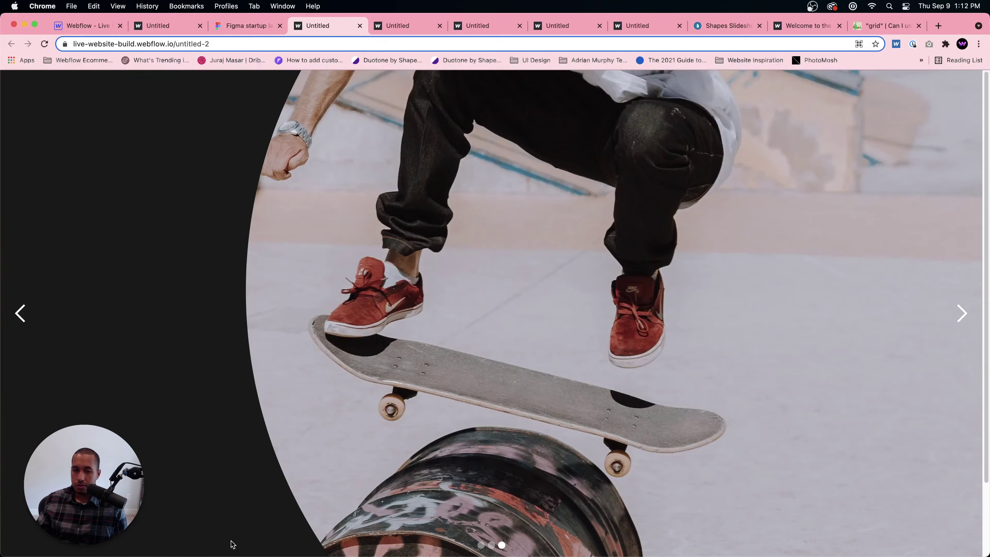
click(957, 317)
click(952, 321)
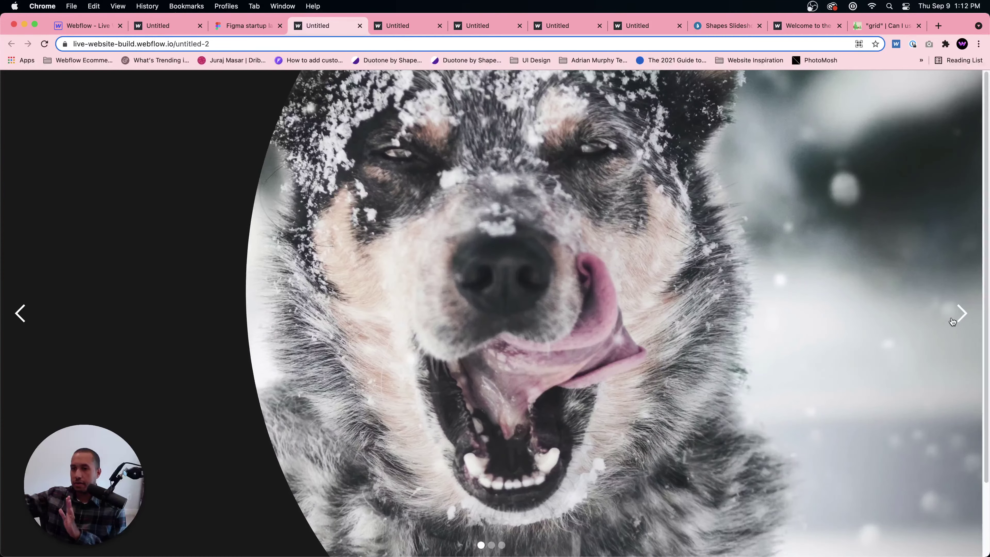
click(952, 322)
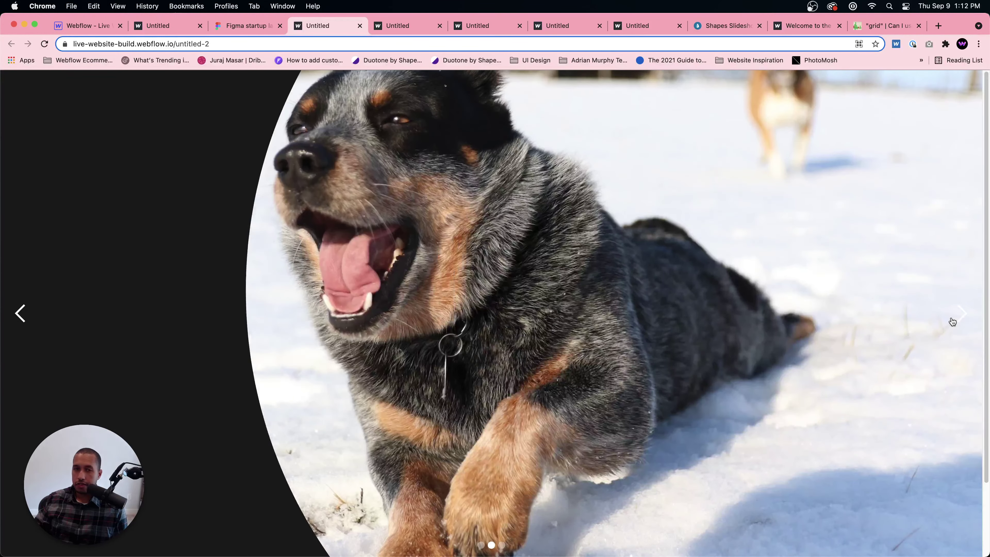
click(952, 322)
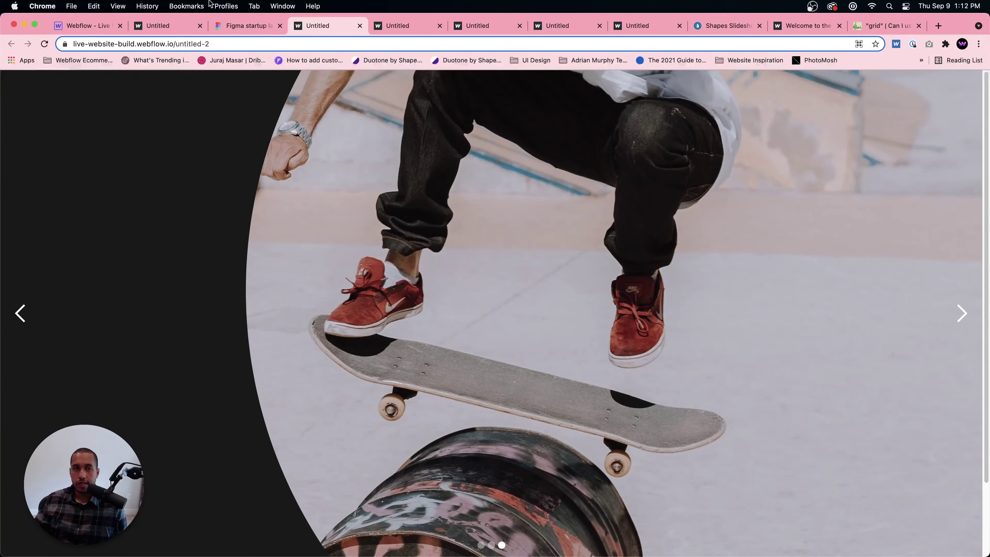
- Open the Figma startup landing page file and review its mobile and desktop layouts from the features section to the footer
click(237, 27)
scroll(455, 248, down, 3)
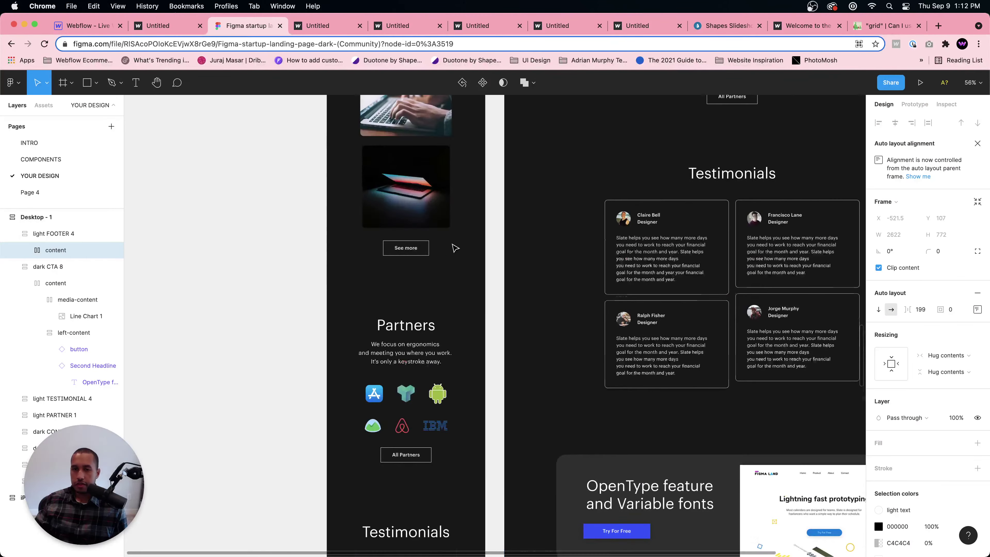
scroll(455, 248, down, 2)
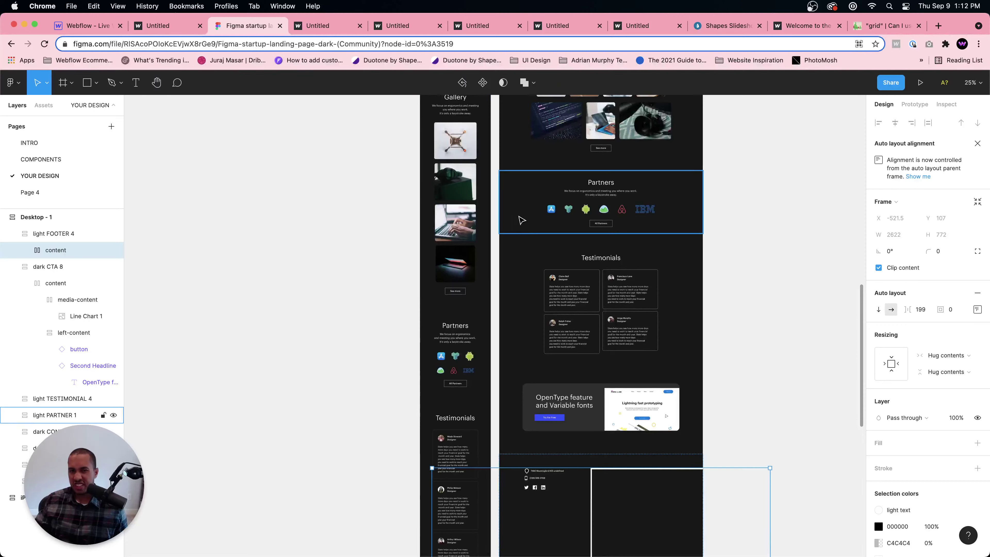
scroll(522, 218, up, 7)
scroll(507, 360, down, 4)
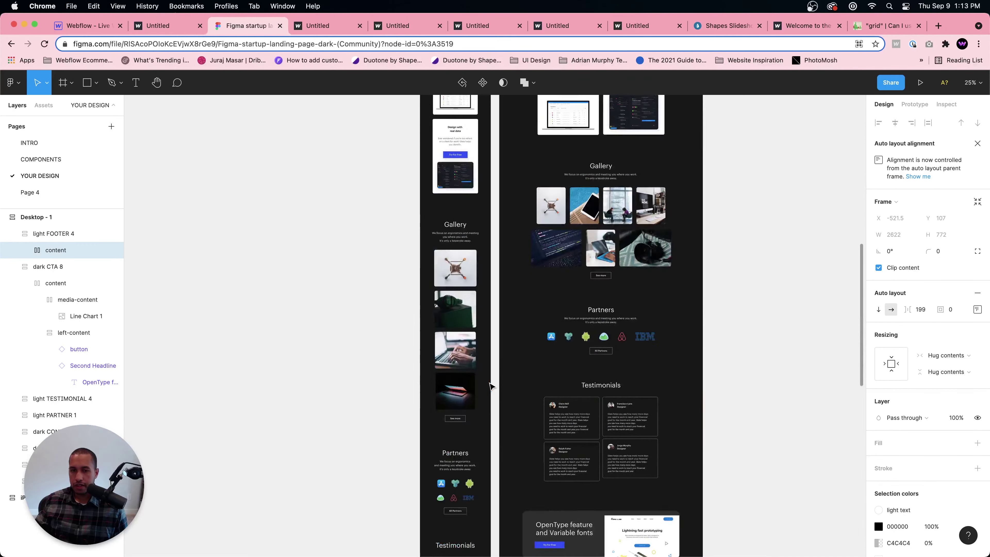
scroll(490, 385, down, 3)
scroll(490, 385, up, 4)
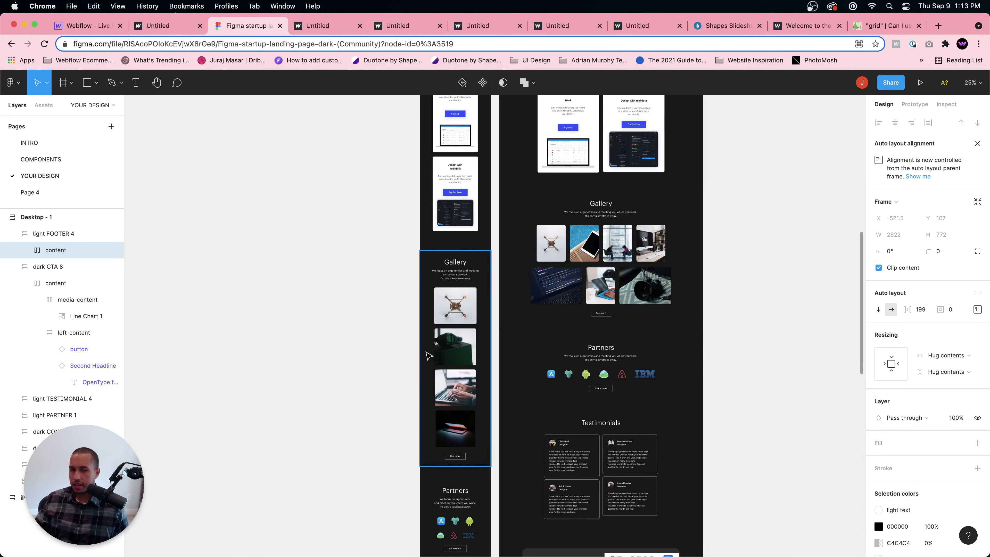
scroll(431, 351, down, 2)
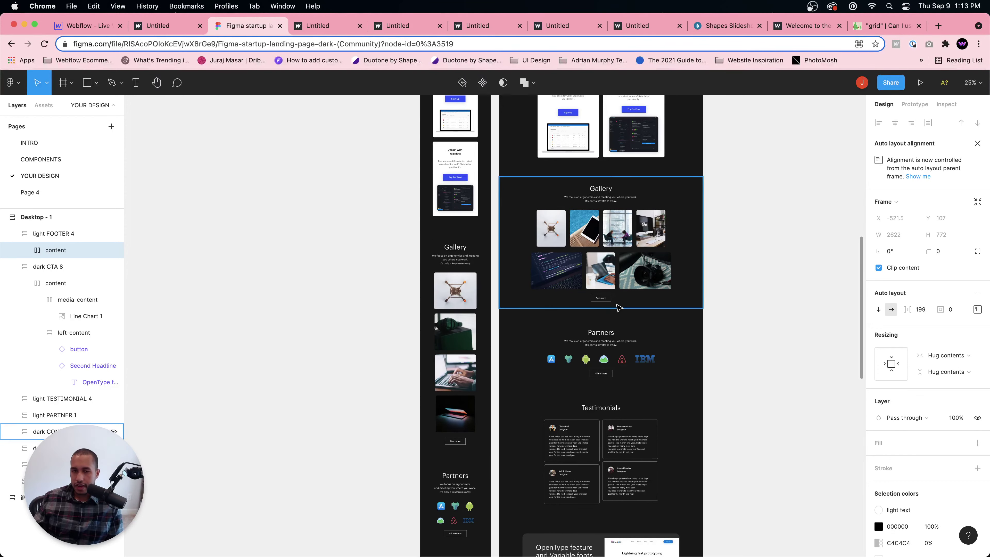
scroll(522, 351, up, 5)
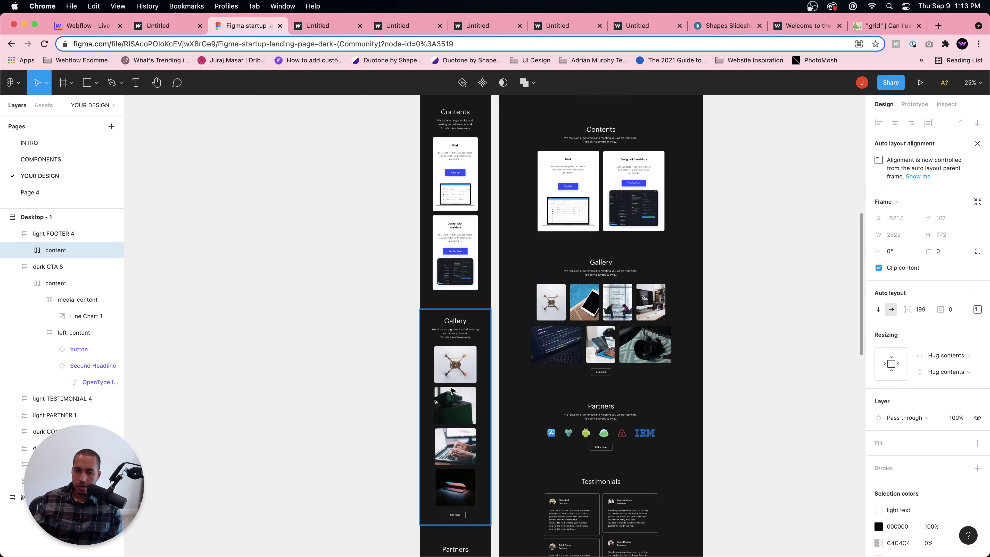
scroll(469, 336, up, 12)
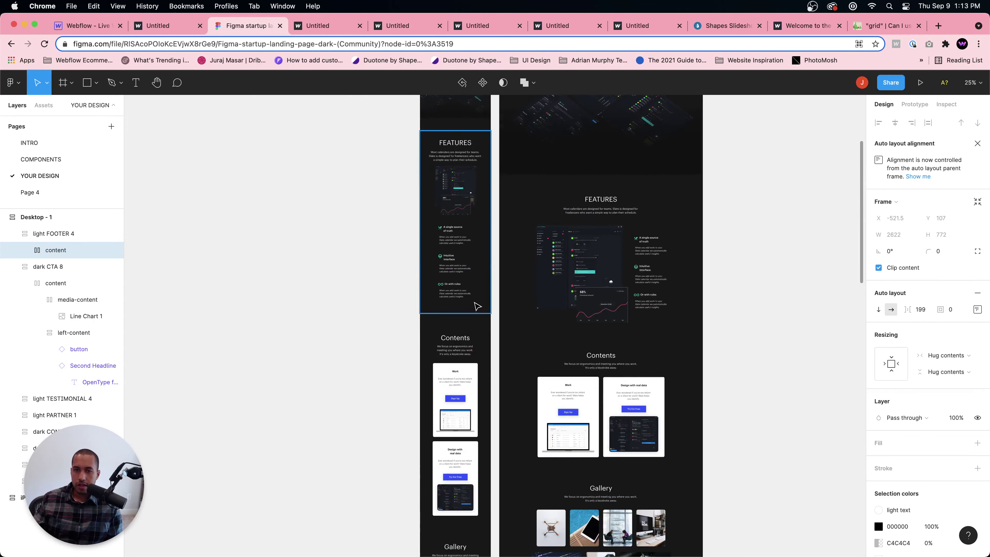
scroll(476, 306, down, 20)
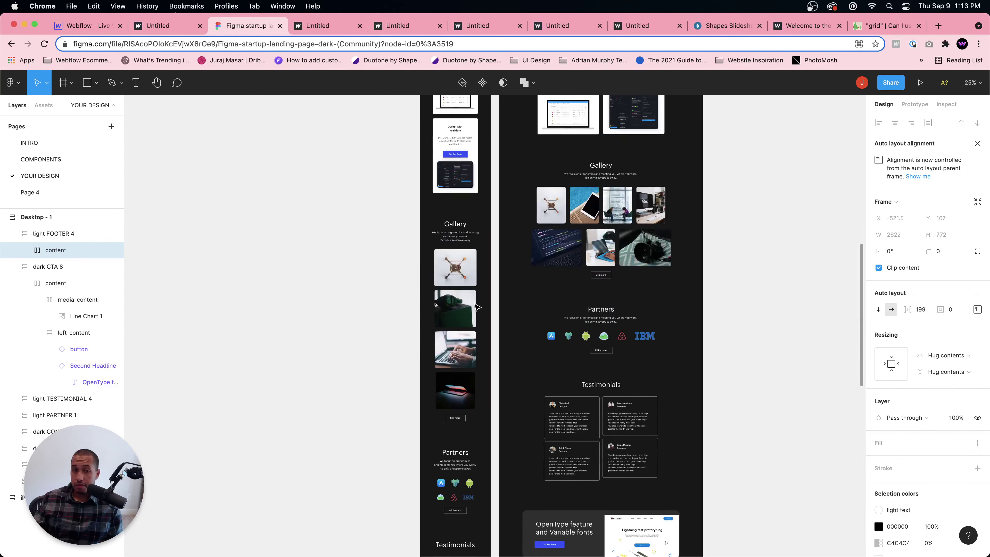
scroll(477, 308, down, 18)
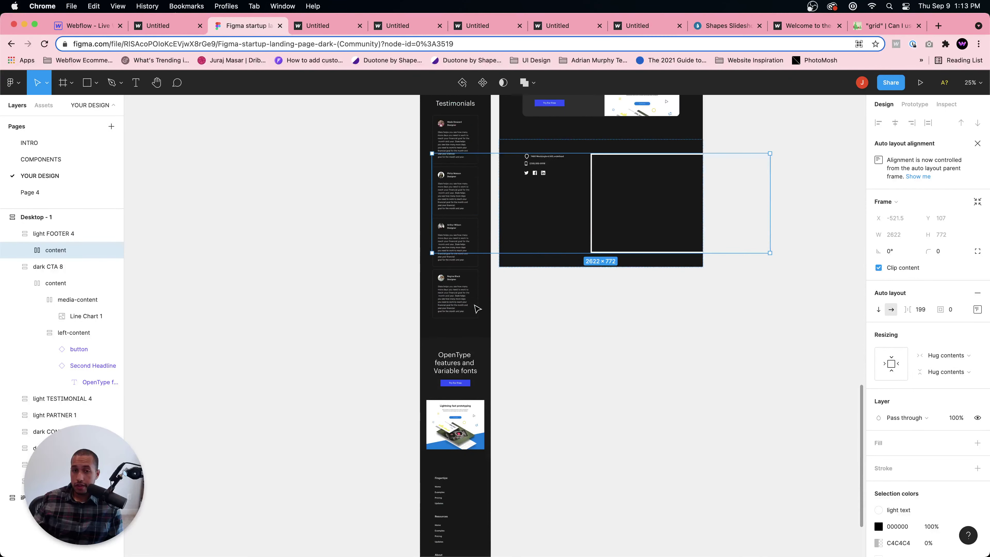
scroll(476, 308, down, 1)
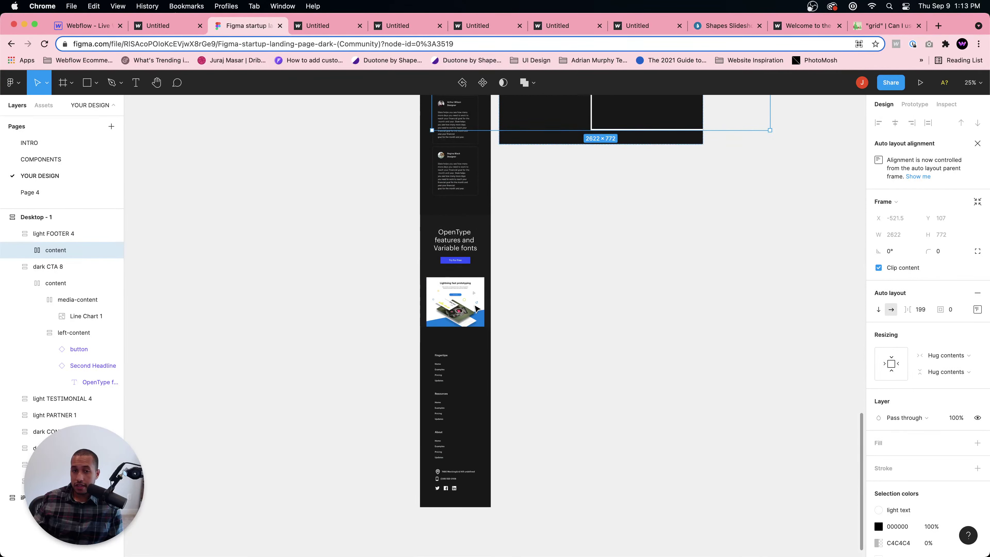
- Return to the Webflow Designer and review the home page in the mobile portrait view down to the Testimonials section
scroll(484, 343, down, 1)
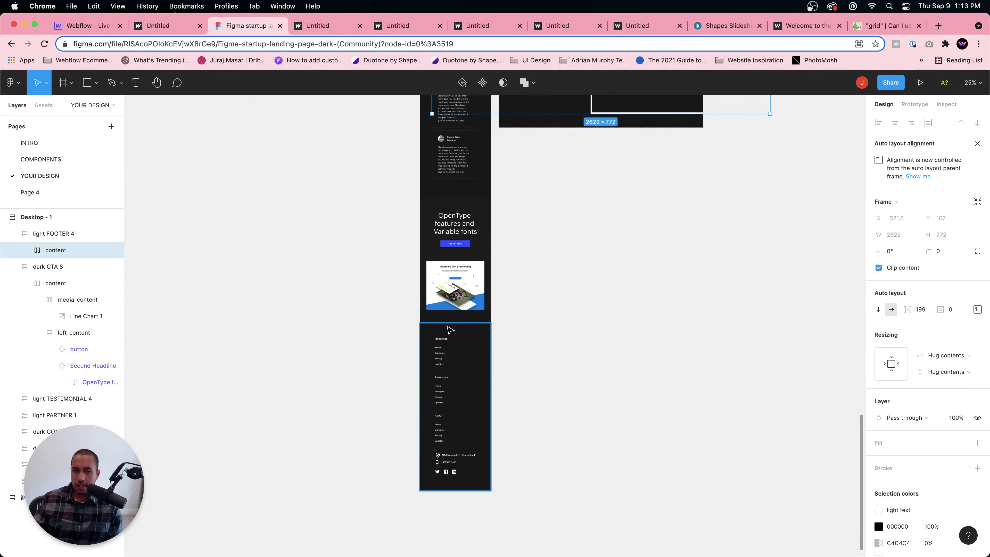
click(166, 26)
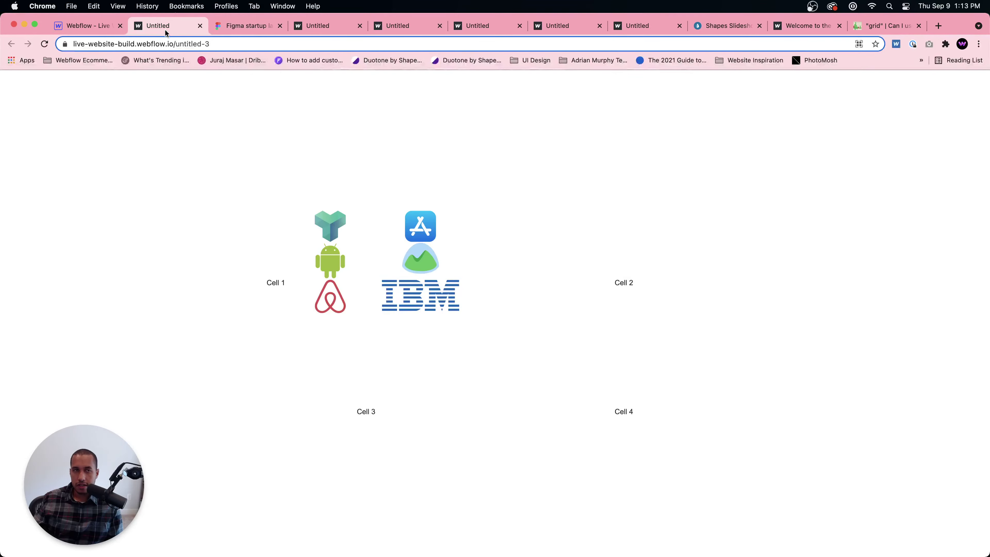
click(100, 27)
scroll(549, 240, down, 10)
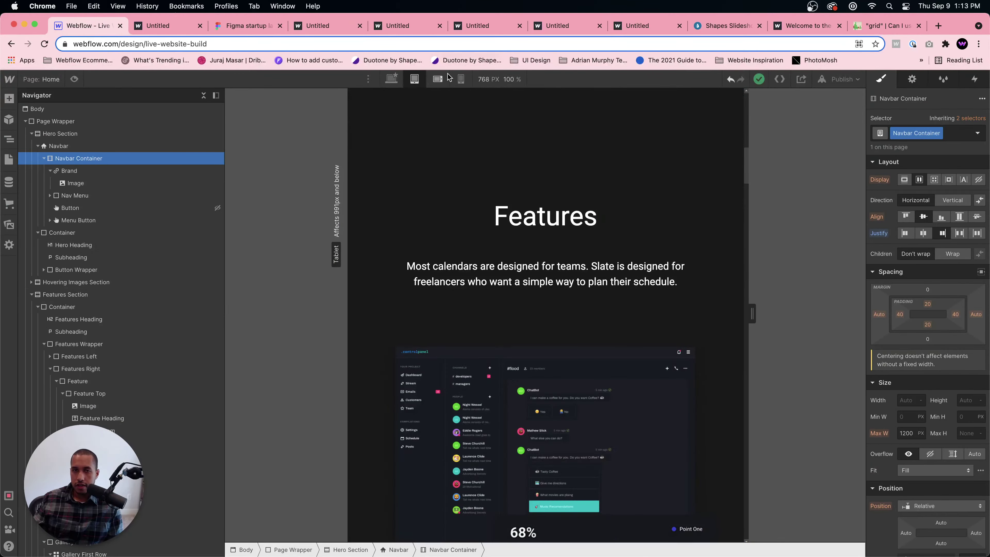
click(460, 79)
scroll(561, 304, down, 10)
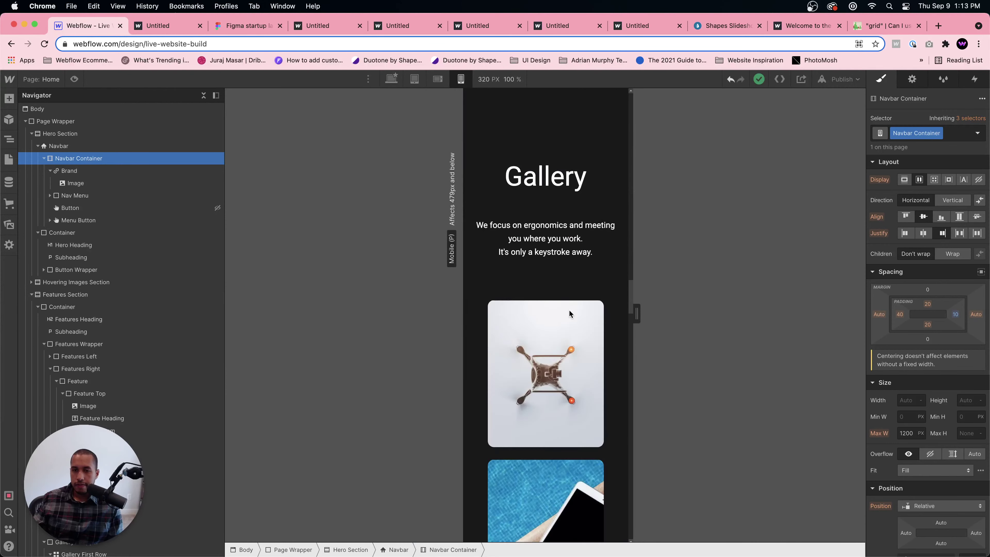
scroll(569, 314, down, 10)
- Publish the site to its webflow.io domain and copy the URL of the live page
click(840, 81)
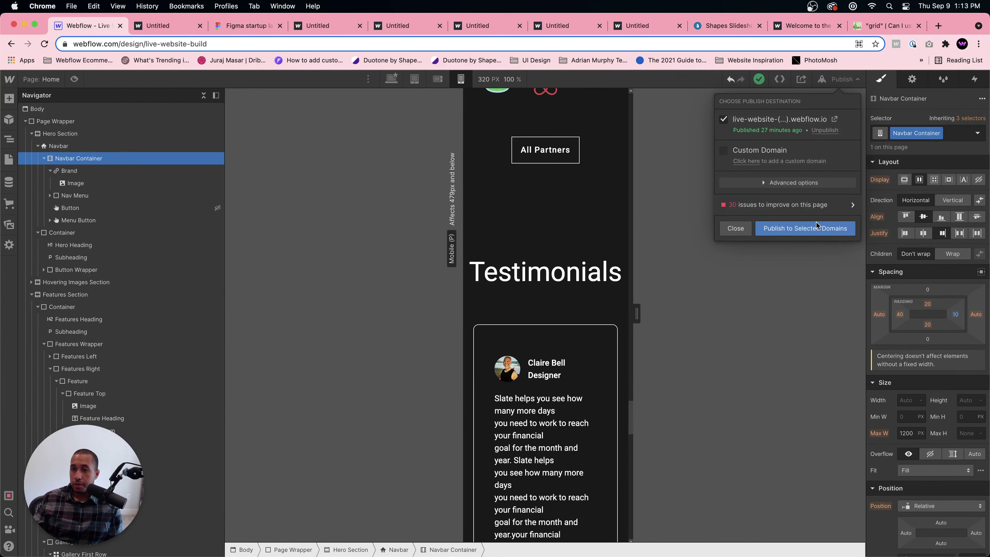
click(816, 228)
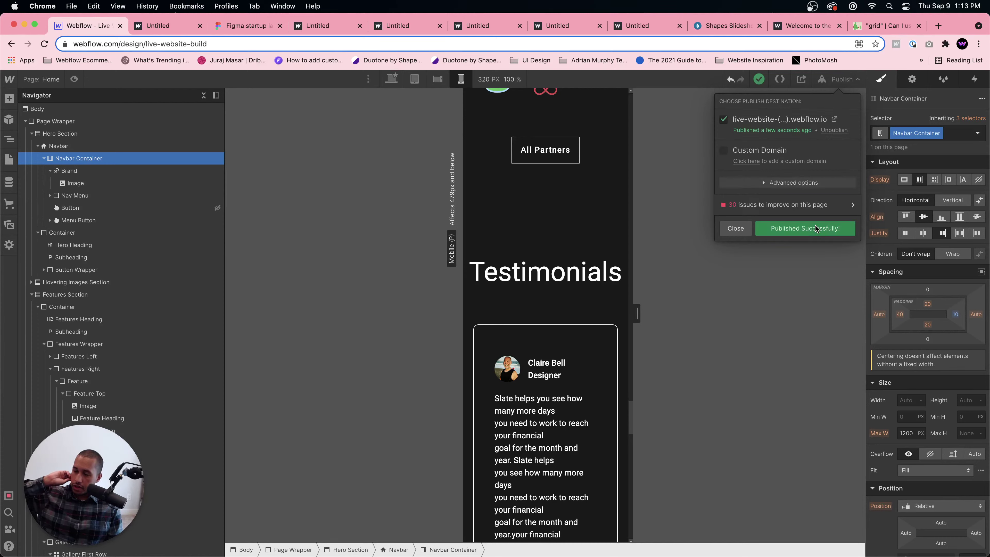
click(834, 119)
click(350, 48)
key(super+c)
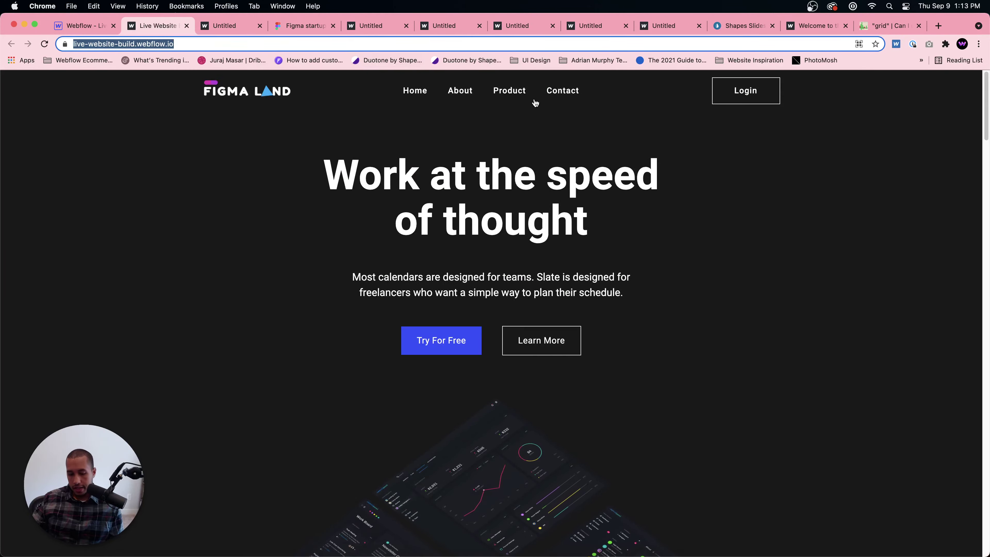
- Switch to Sizzy and load the copied live-website-build.webflow.io address in the iMac Retina 27" preview
click(742, 552)
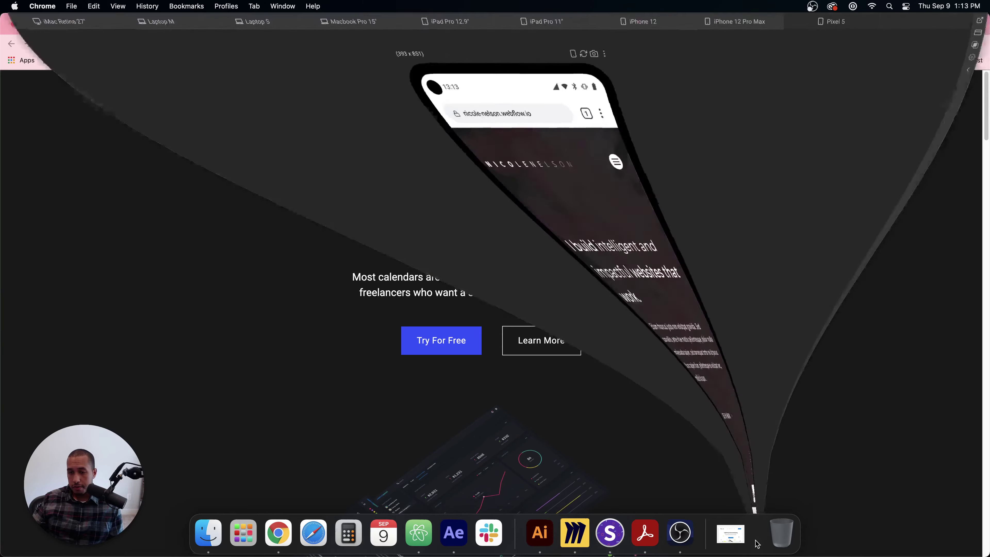
click(74, 45)
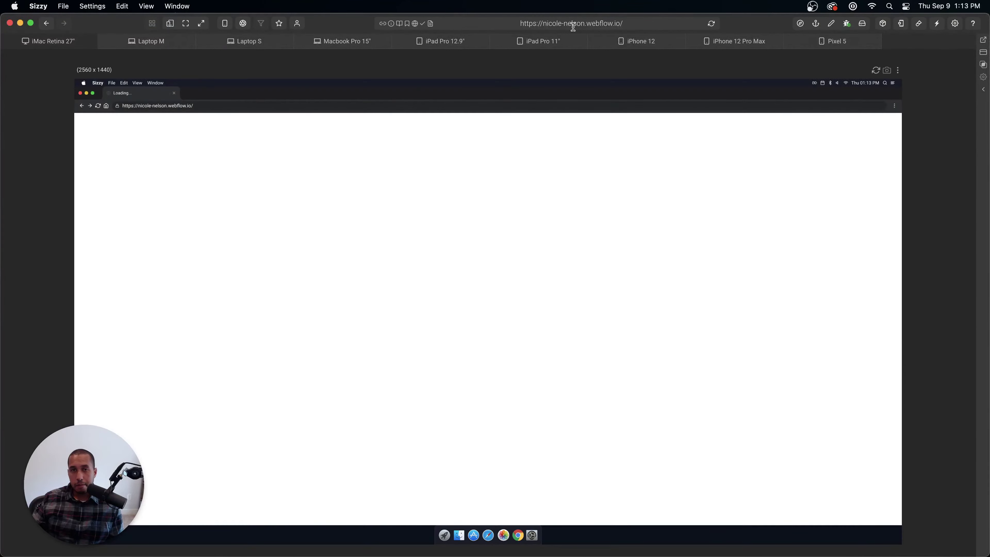
click(600, 22)
key(super+v)
key(Return)
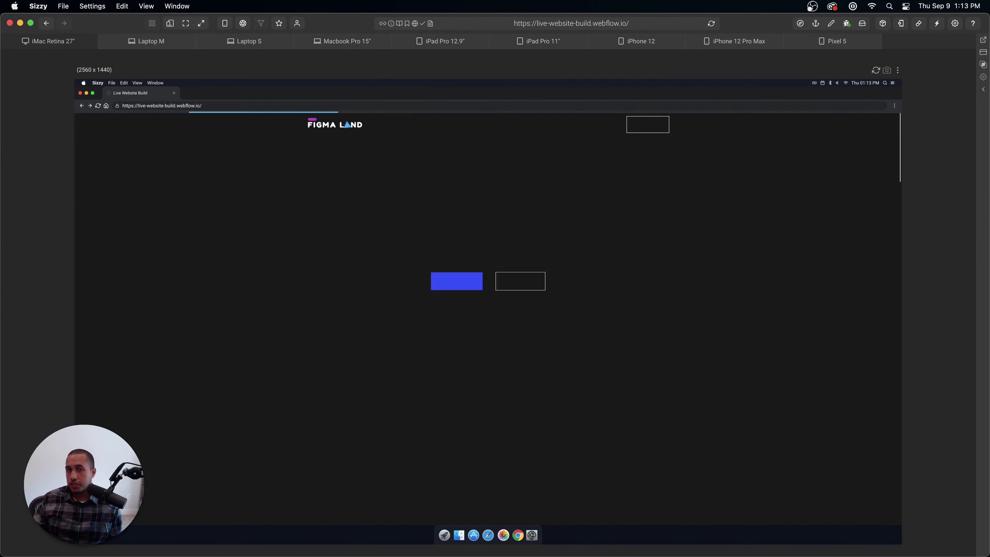
- Review the live page in the iMac Retina 27" preview down to the OpenType call-to-action, and recheck the gap between the hero images and Features
scroll(495, 289, down, 10)
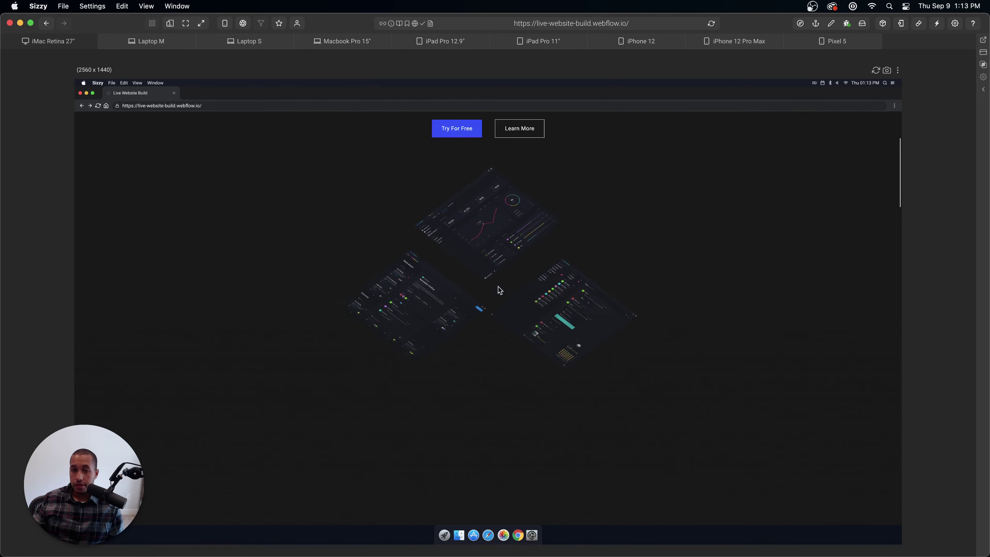
scroll(499, 289, down, 10)
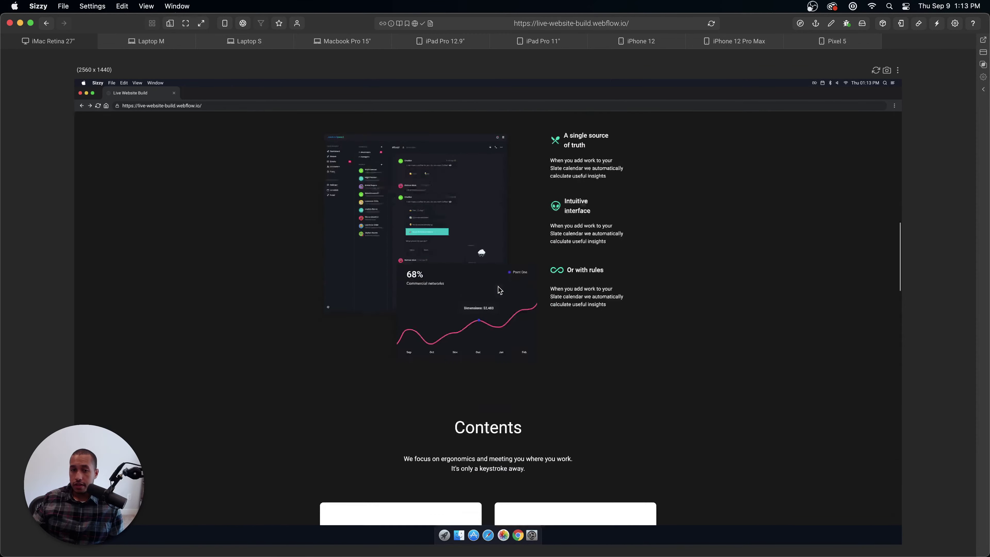
scroll(499, 289, down, 10)
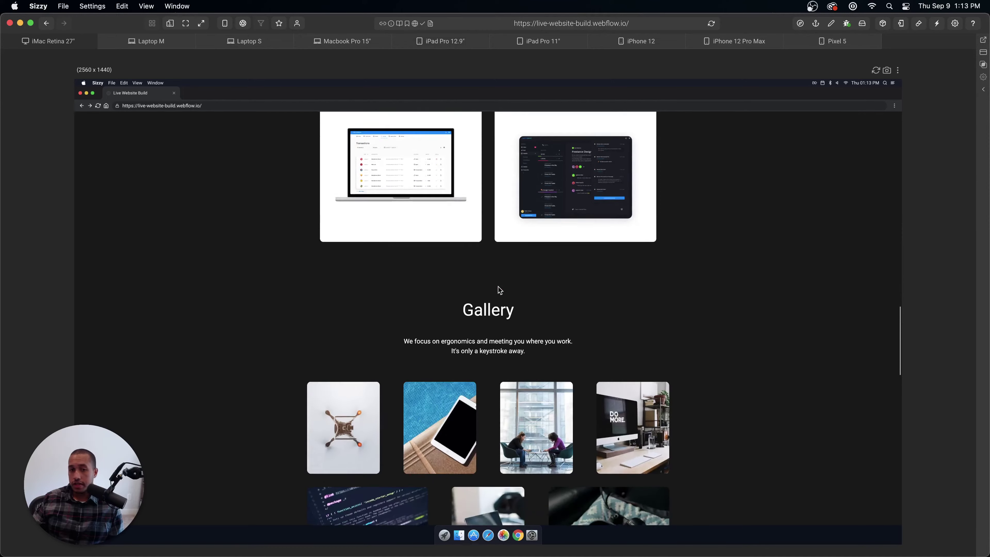
scroll(499, 288, down, 10)
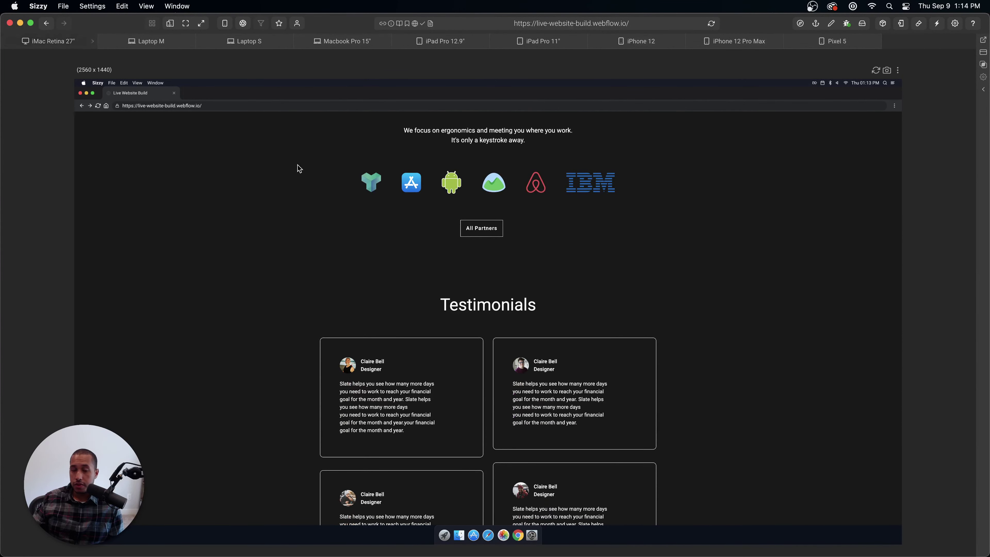
scroll(546, 291, down, 8)
scroll(546, 291, up, 15)
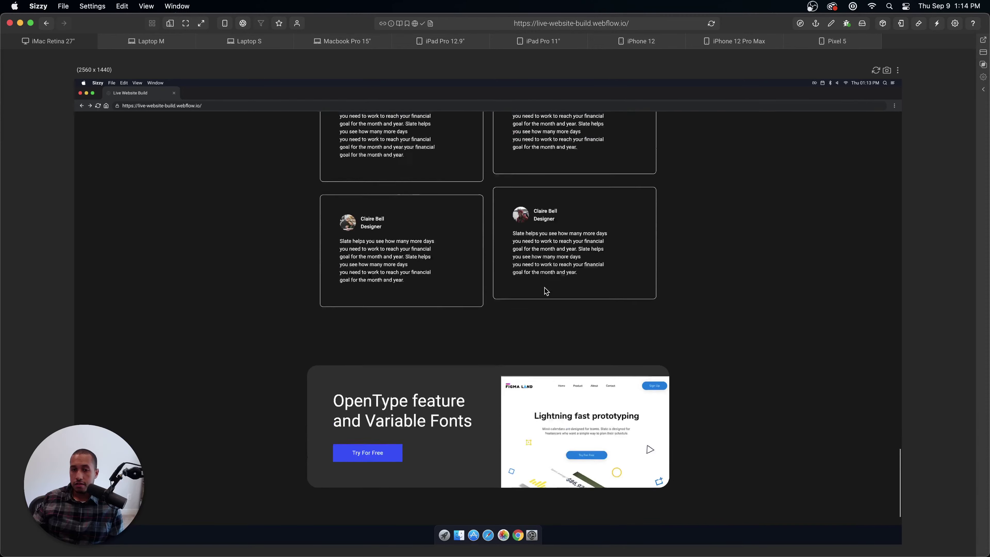
scroll(544, 288, up, 10)
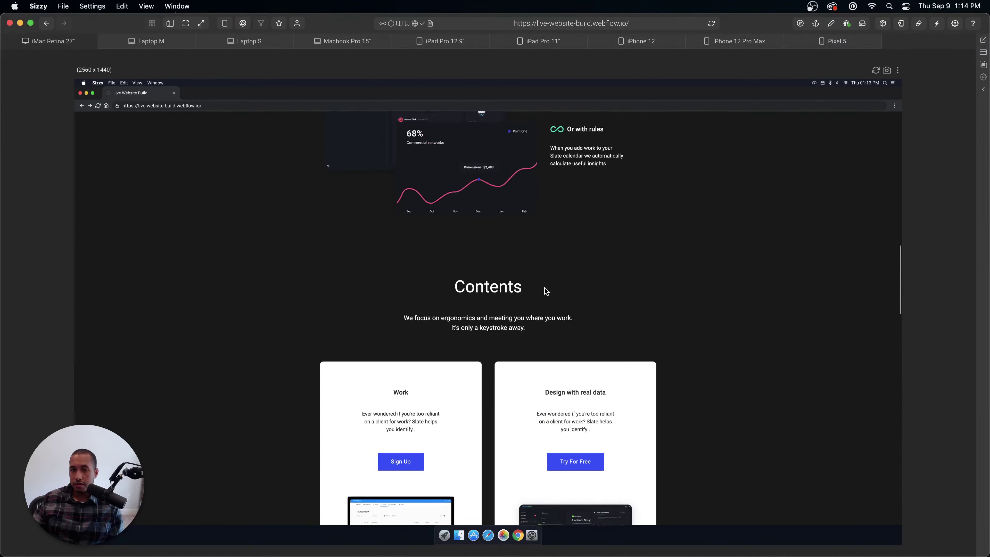
scroll(545, 290, up, 5)
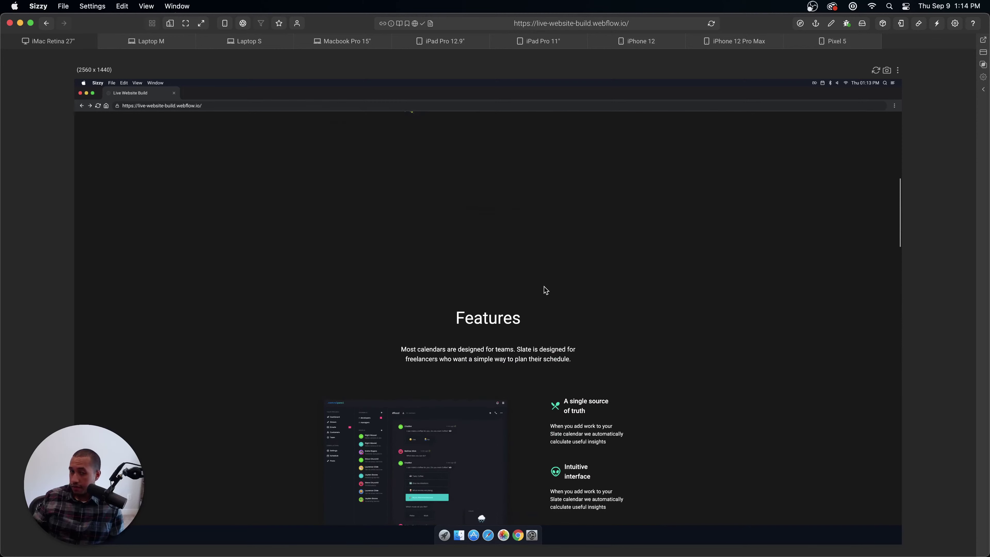
scroll(509, 321, up, 5)
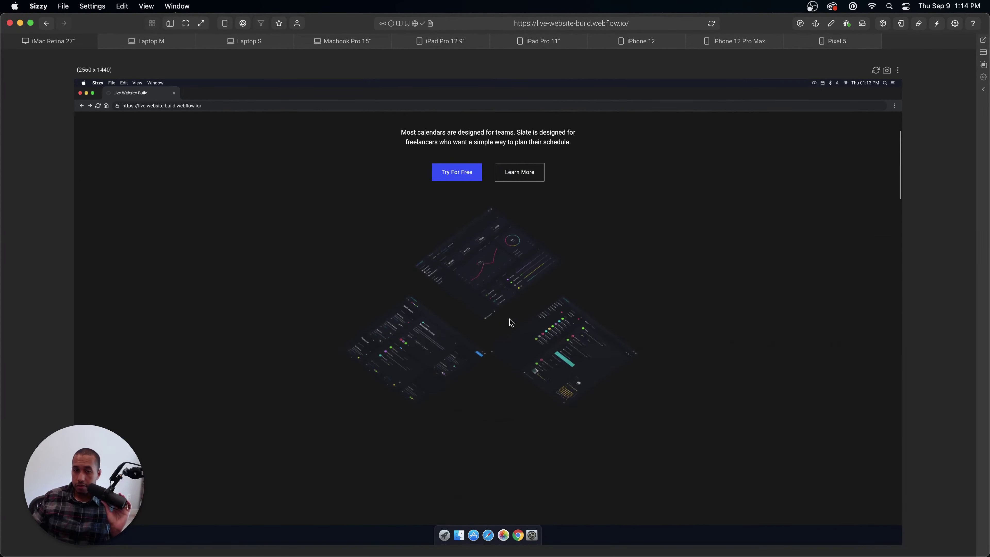
scroll(507, 350, down, 3)
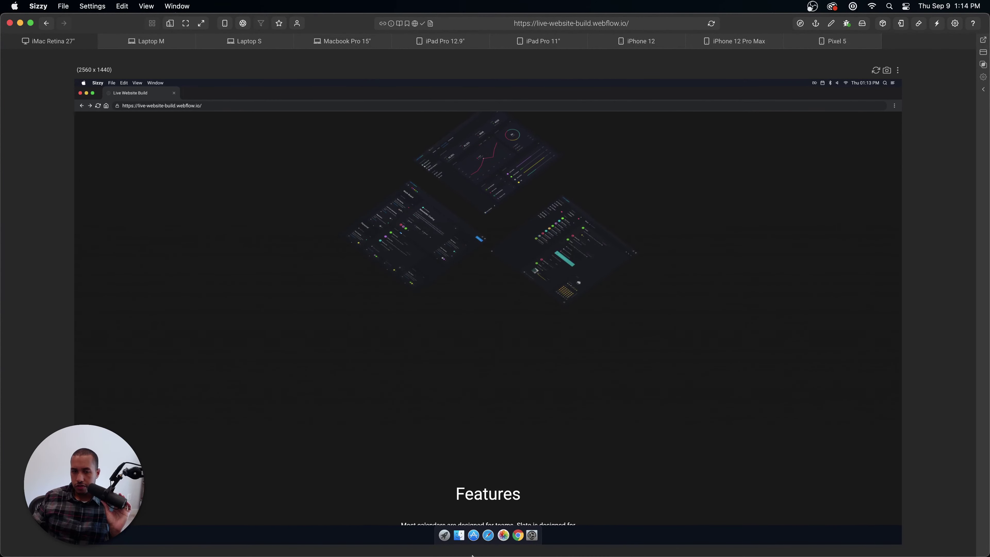
- Switch back to the Webflow Designer in Chrome and set the Features Section's top padding to 0 in the desktop view
click(287, 535)
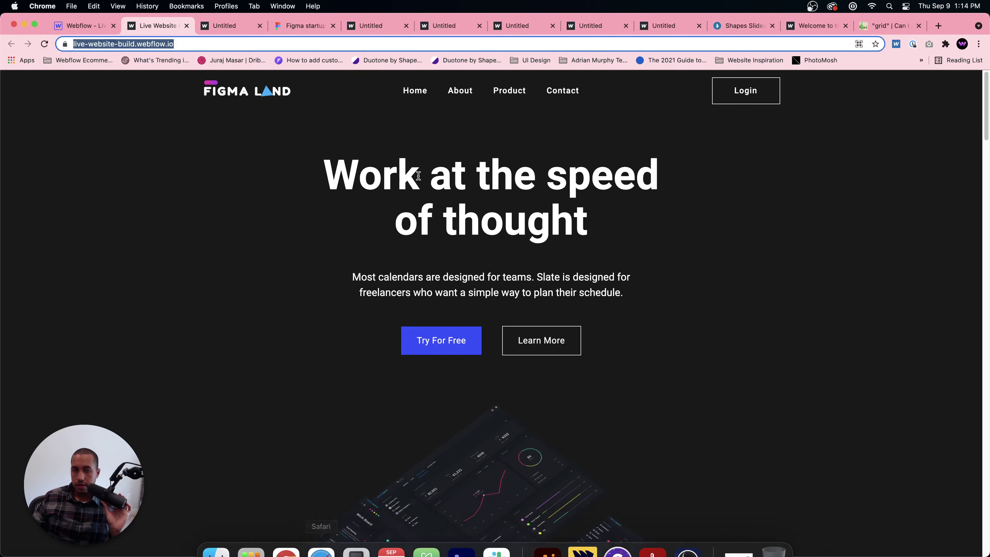
click(81, 25)
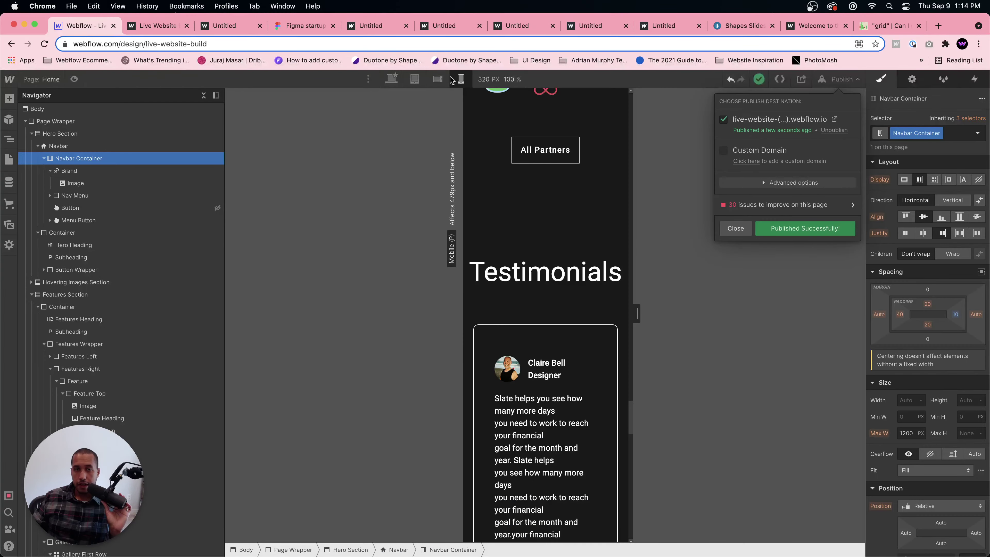
click(389, 80)
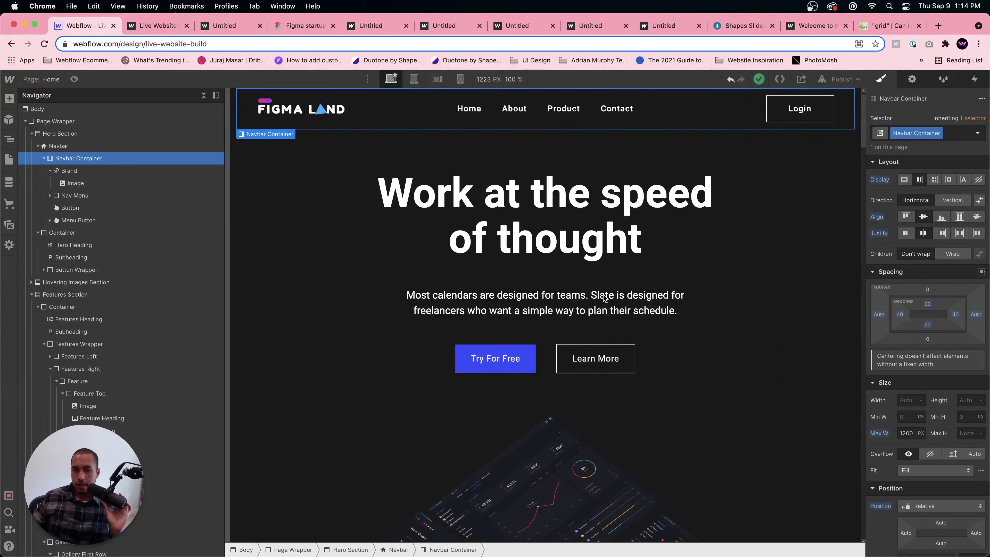
scroll(604, 299, down, 10)
click(447, 238)
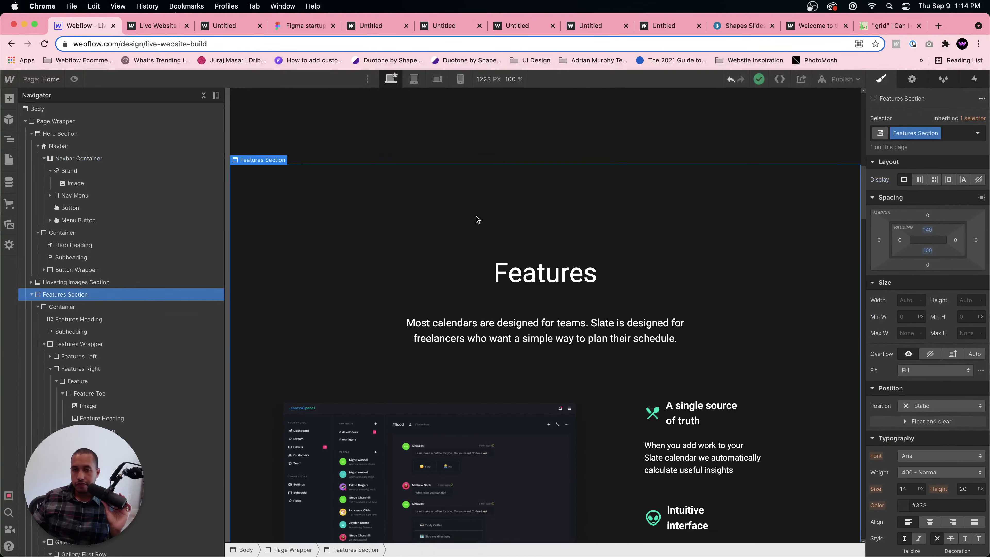
scroll(565, 312, up, 2)
click(566, 349)
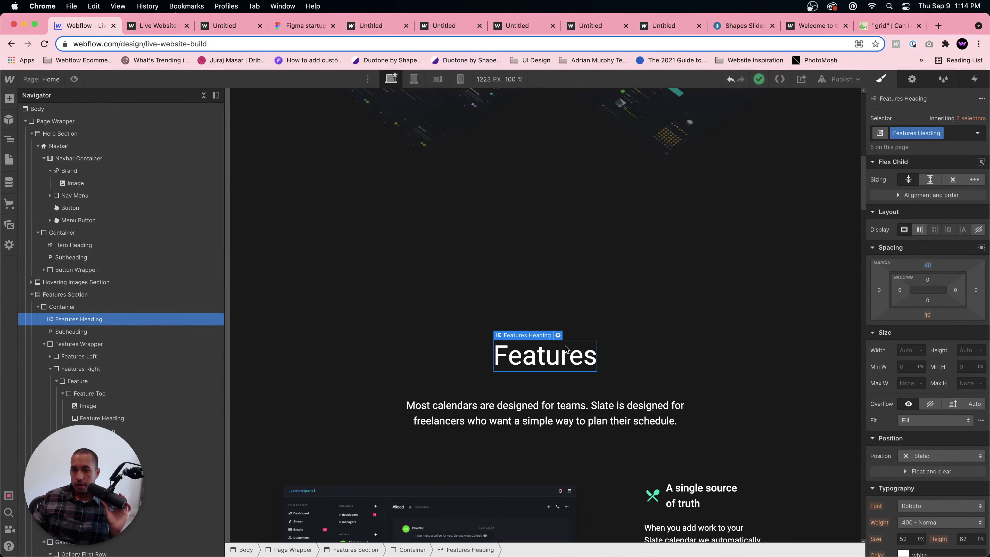
click(574, 323)
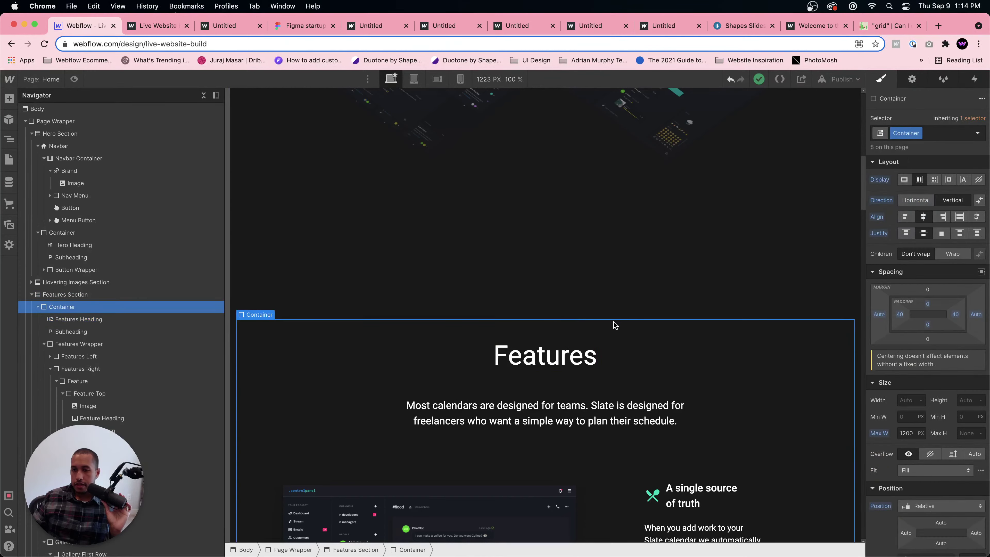
click(621, 299)
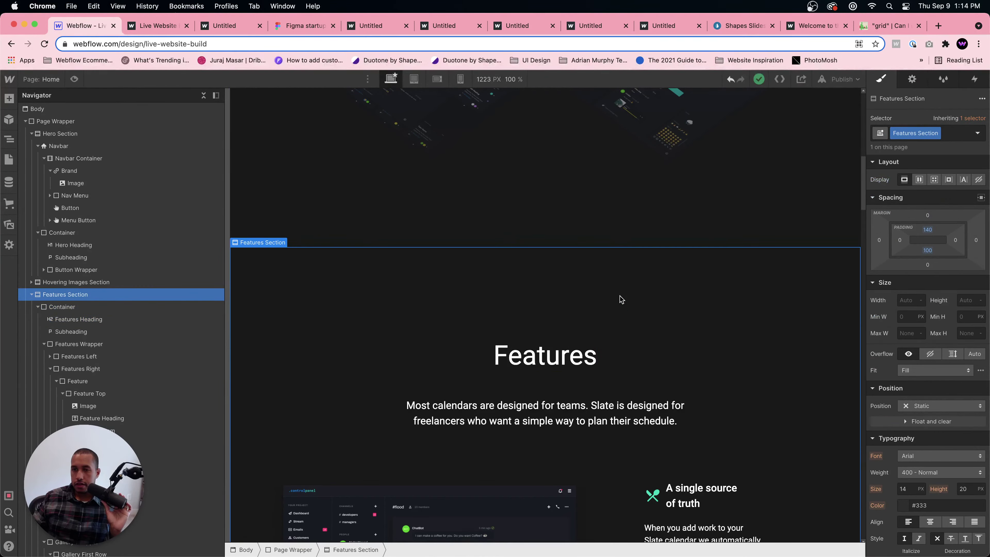
click(930, 230)
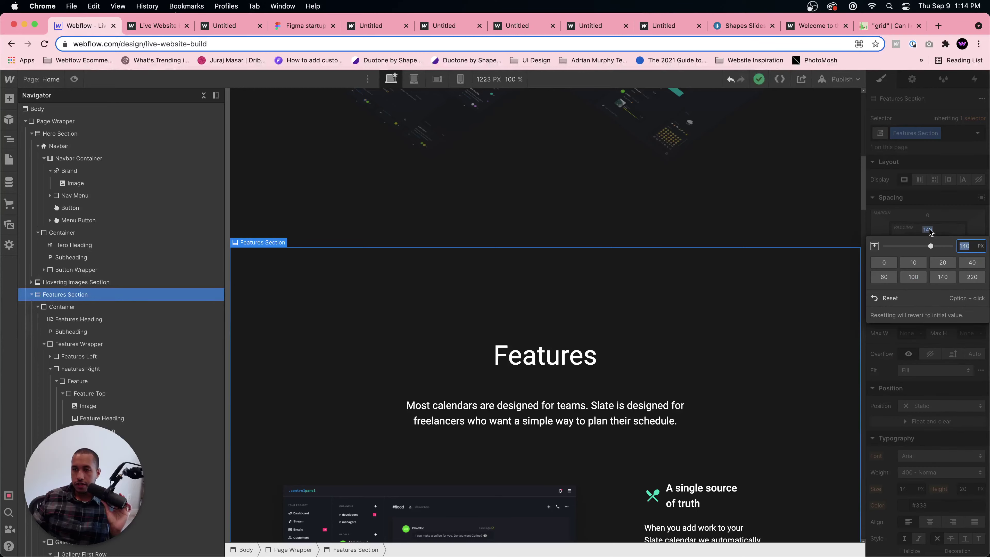
key(Return)
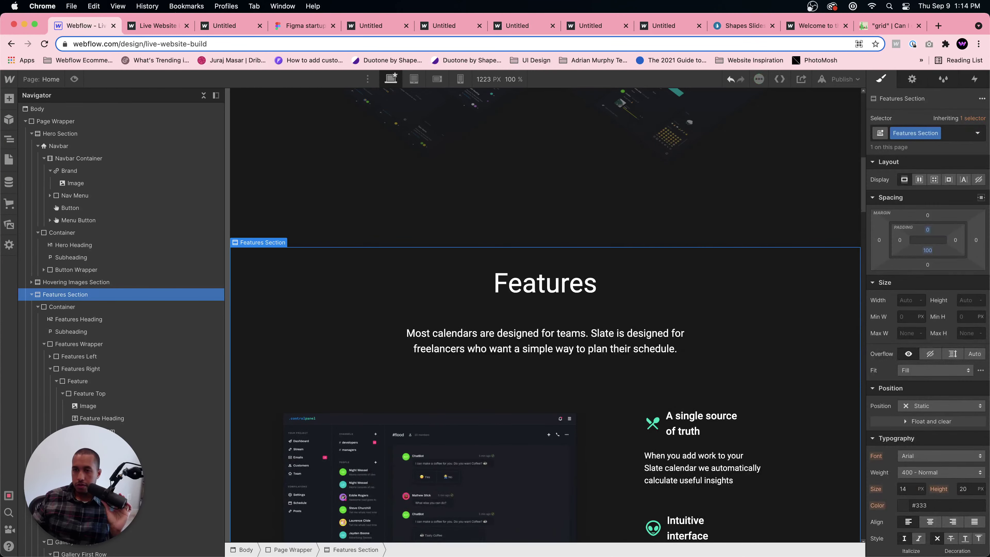
- Check the spacing around the Features section and inspect the Image Wrapper, Gradient Bottom and Hero Image elements above it
scroll(571, 281, down, 15)
scroll(558, 277, up, 5)
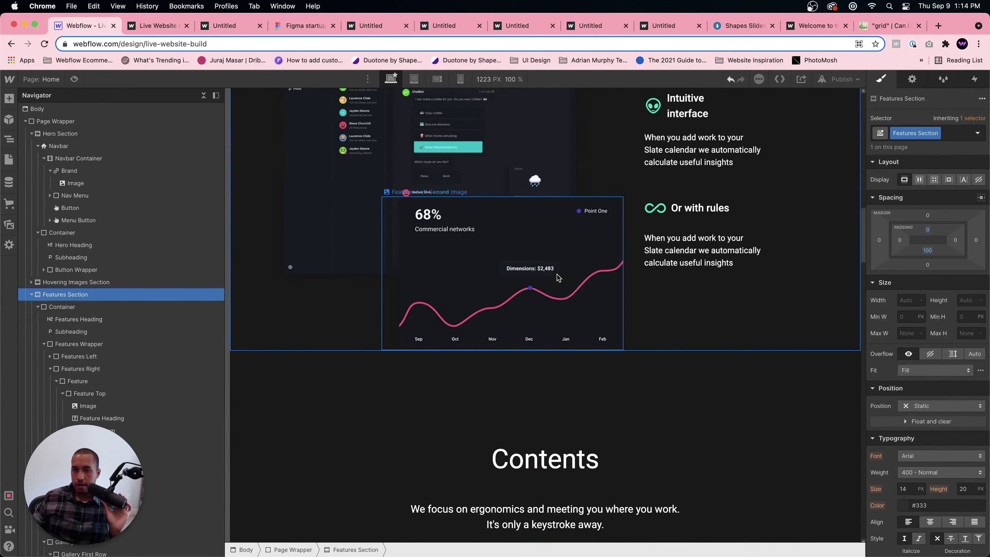
scroll(558, 277, up, 3)
scroll(559, 274, down, 5)
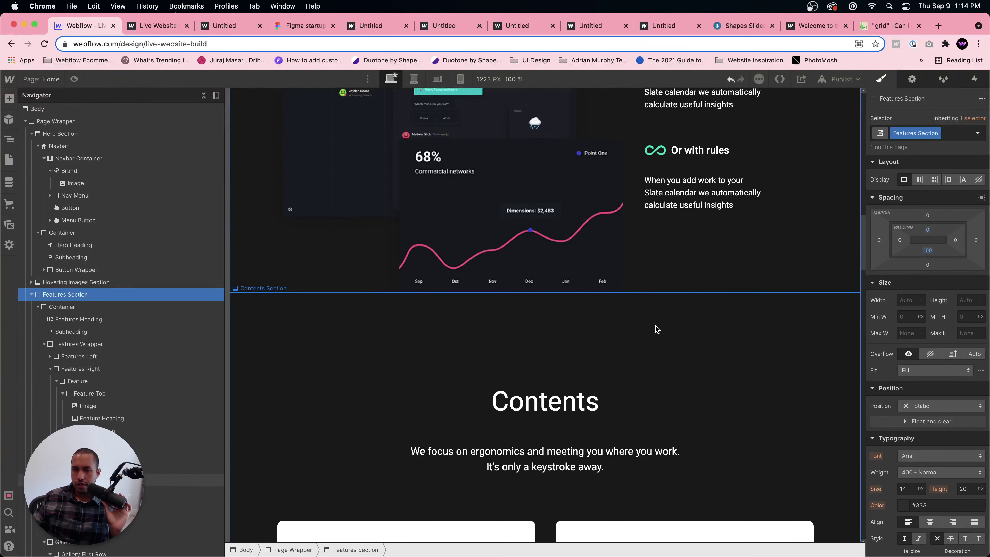
scroll(689, 271, up, 10)
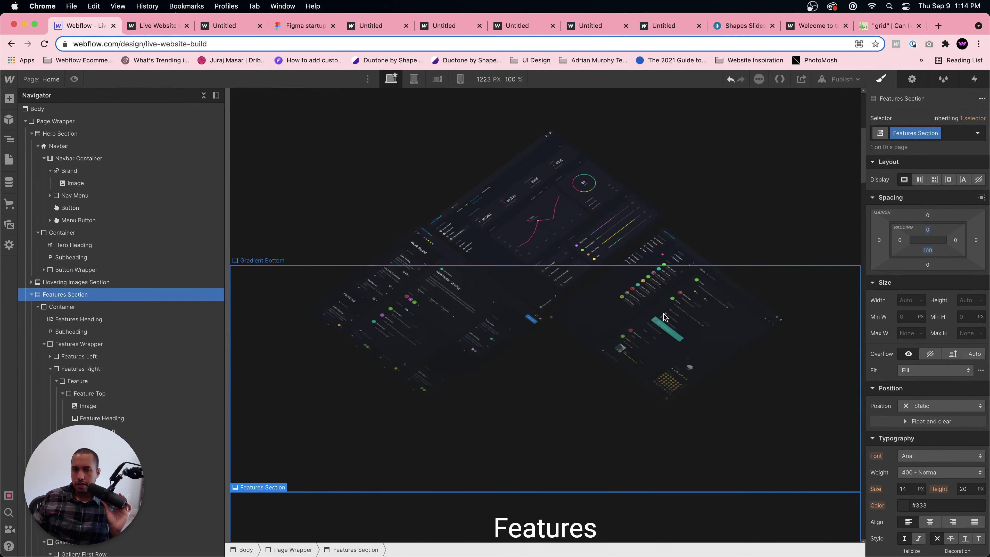
click(597, 434)
click(808, 217)
scroll(686, 323, down, 5)
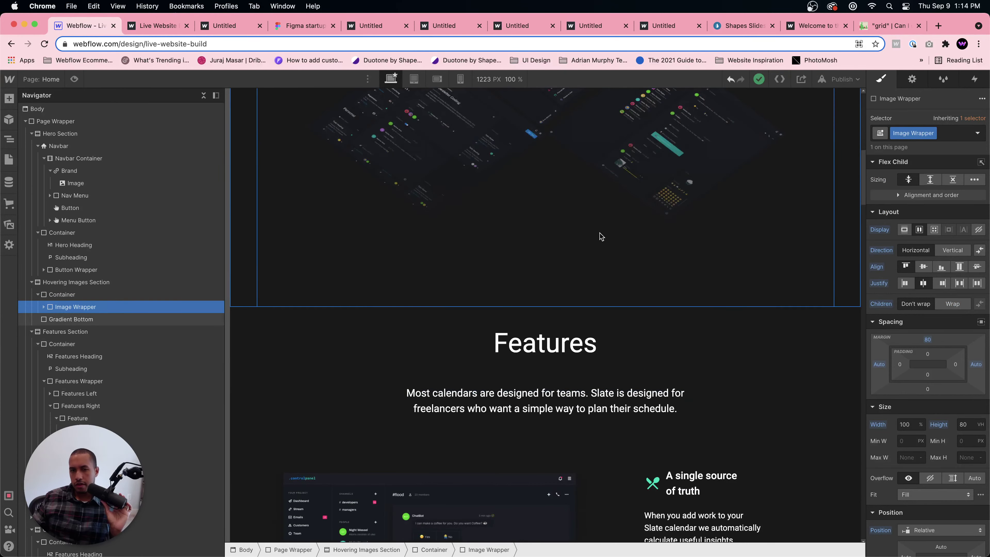
click(550, 273)
scroll(549, 309, up, 2)
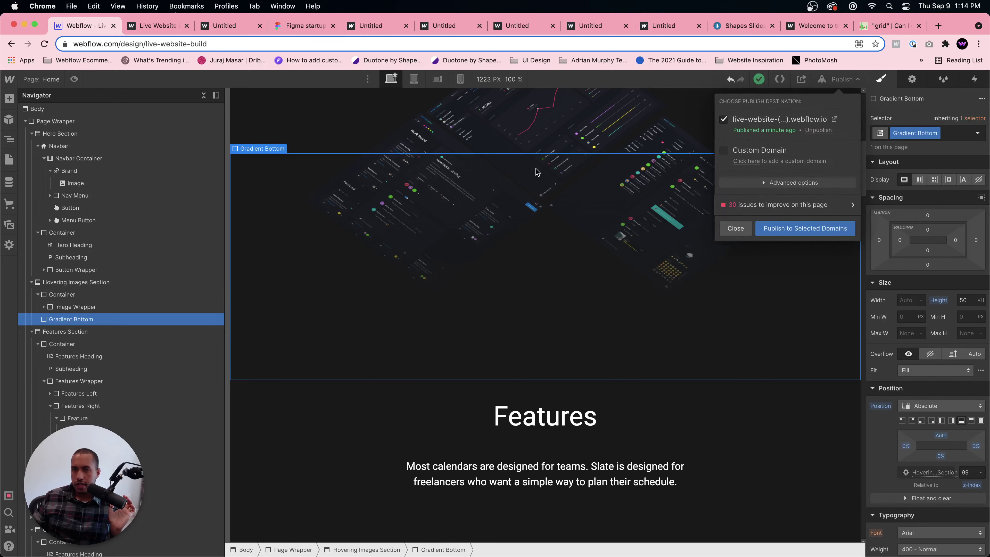
click(509, 128)
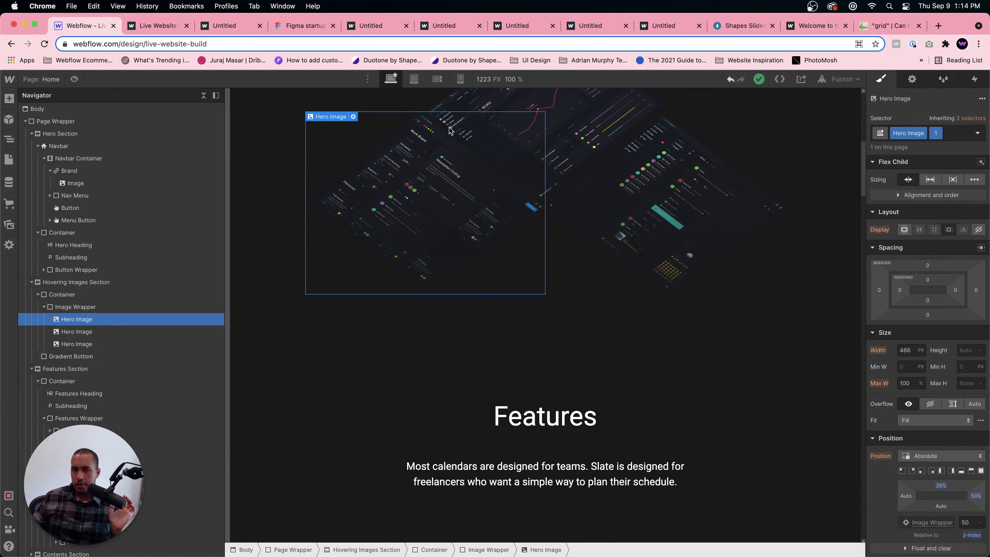
click(592, 312)
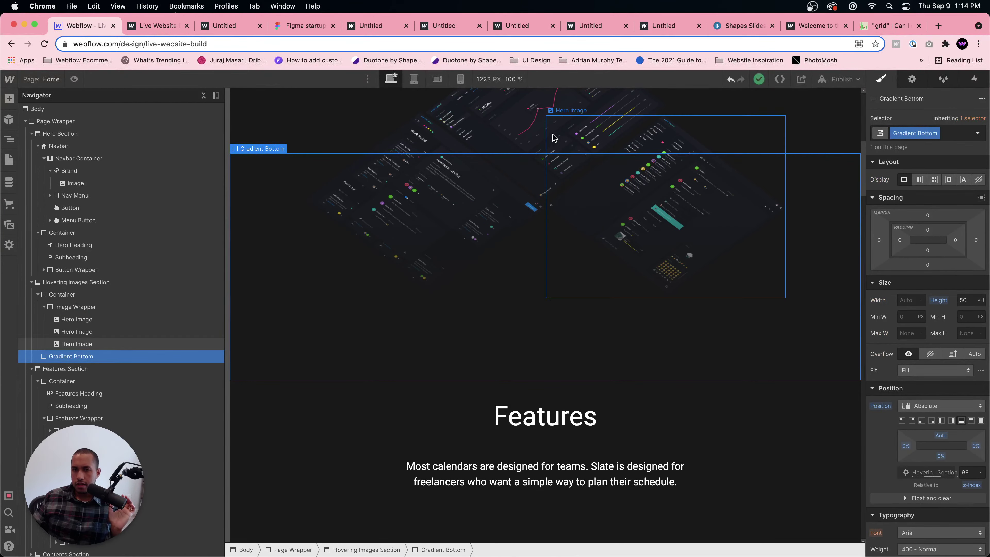
- Publish the updated site to its webflow.io subdomain and dismiss the publishing options
click(839, 79)
click(812, 229)
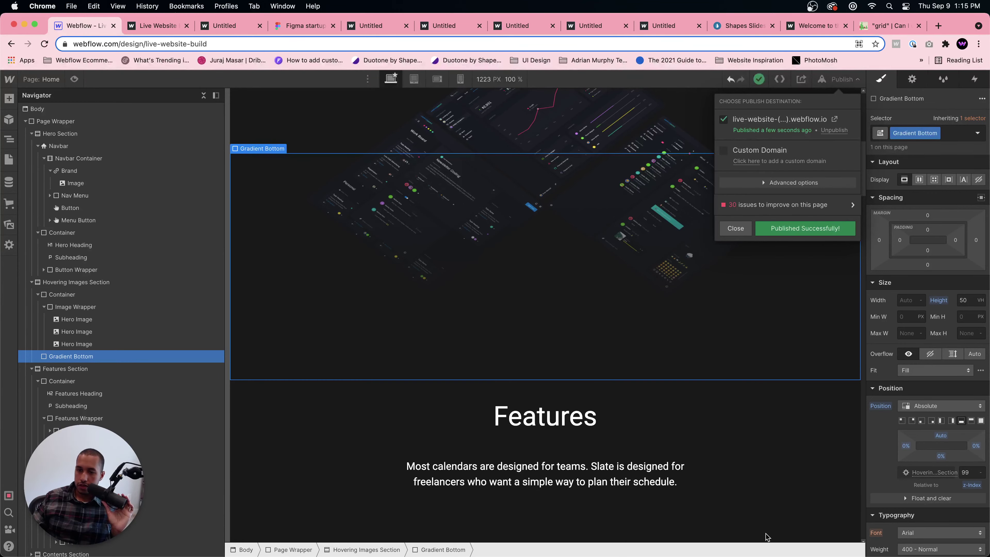
click(735, 228)
- Switch to Sizzy and reload the live page in the iMac Retina 27" preview
mouse_move(731, 549)
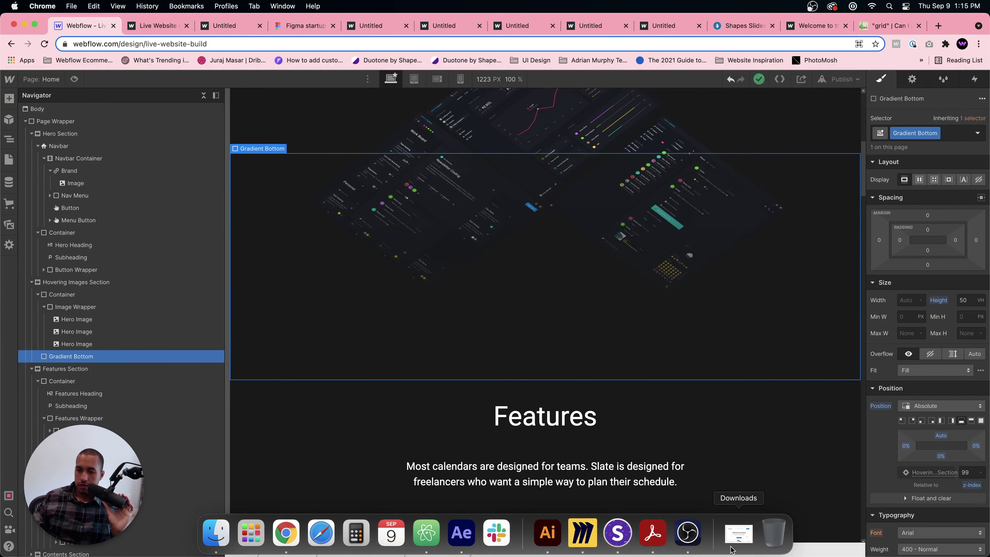
click(618, 532)
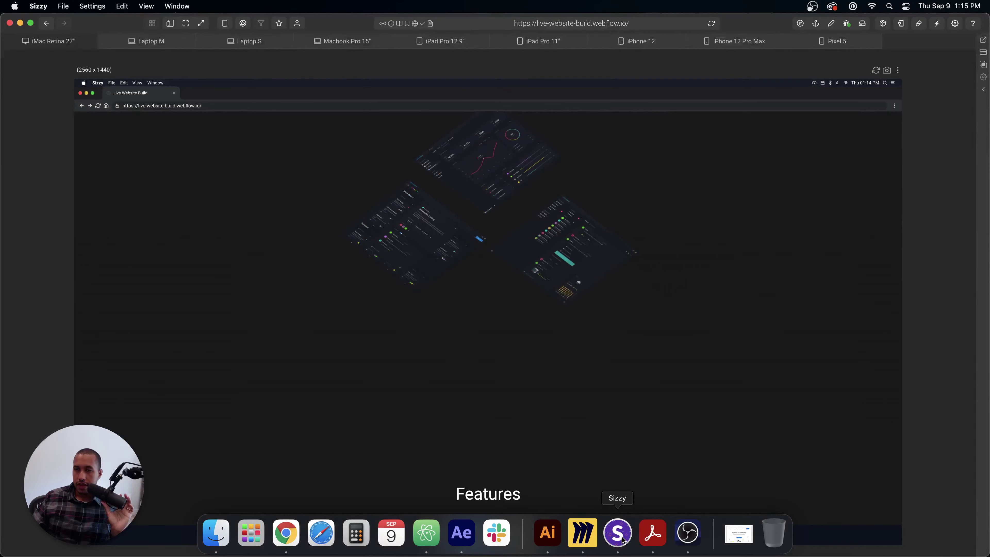
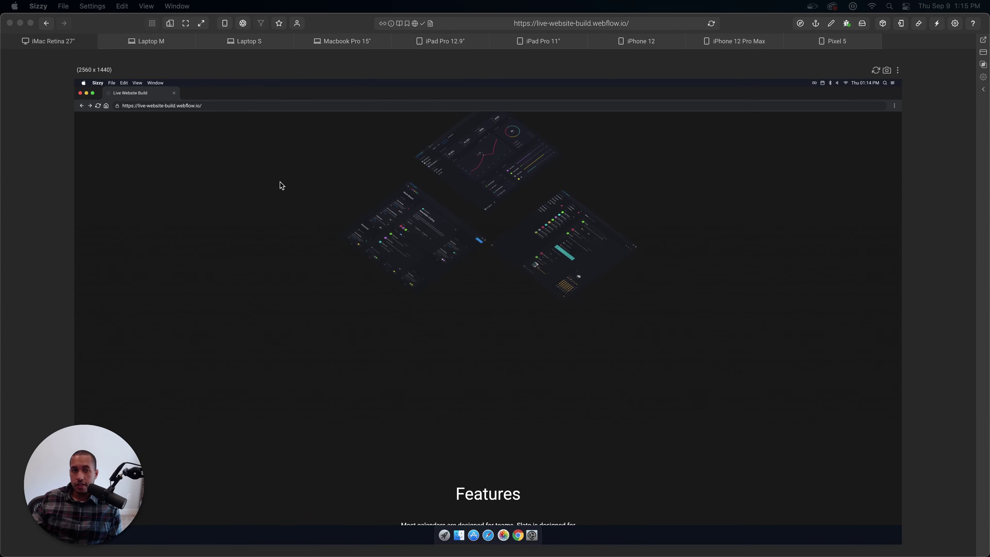
click(704, 24)
key(Return)
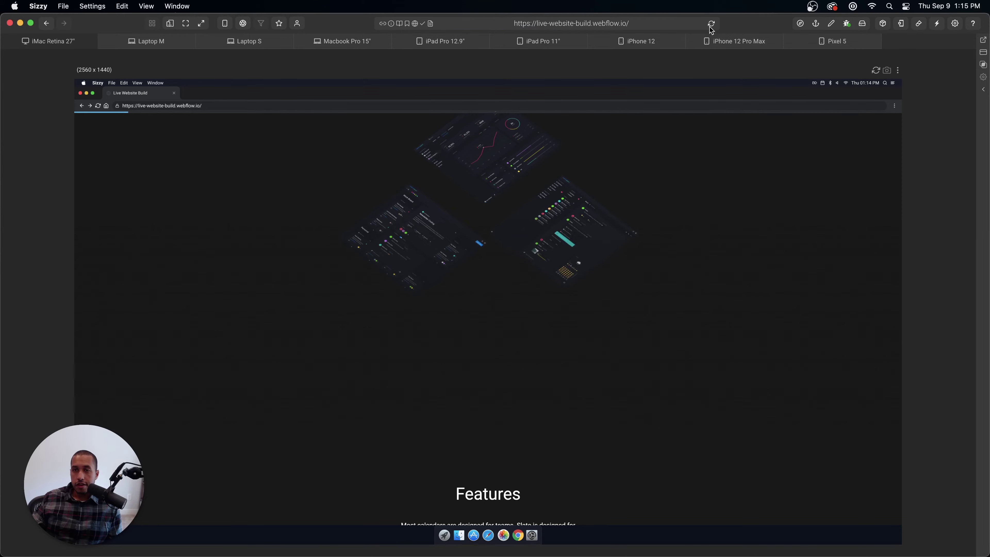
- Review the reloaded page in the iMac Retina 27" preview, checking the spacing from the hero images through Features and Contents to Gallery
scroll(645, 207, down, 6)
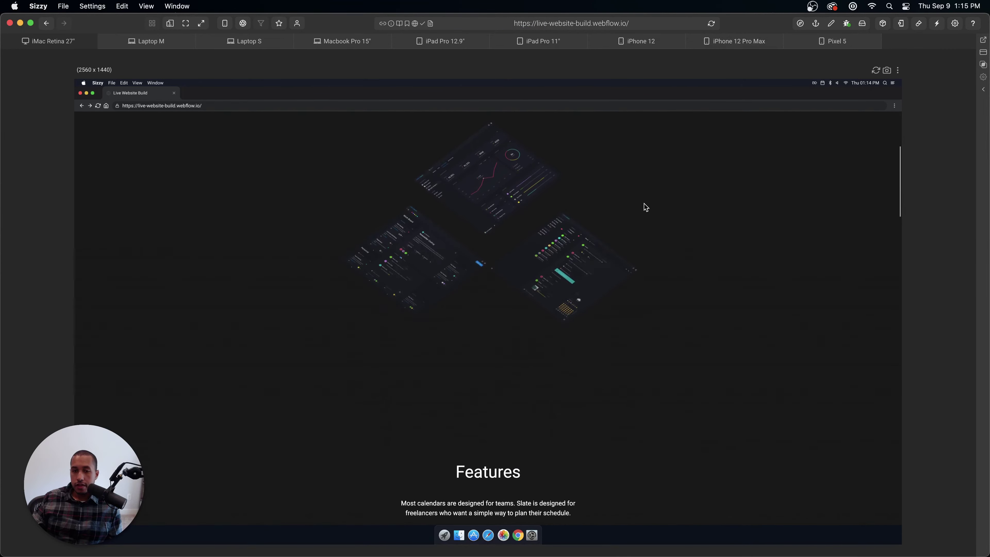
scroll(487, 314, up, 5)
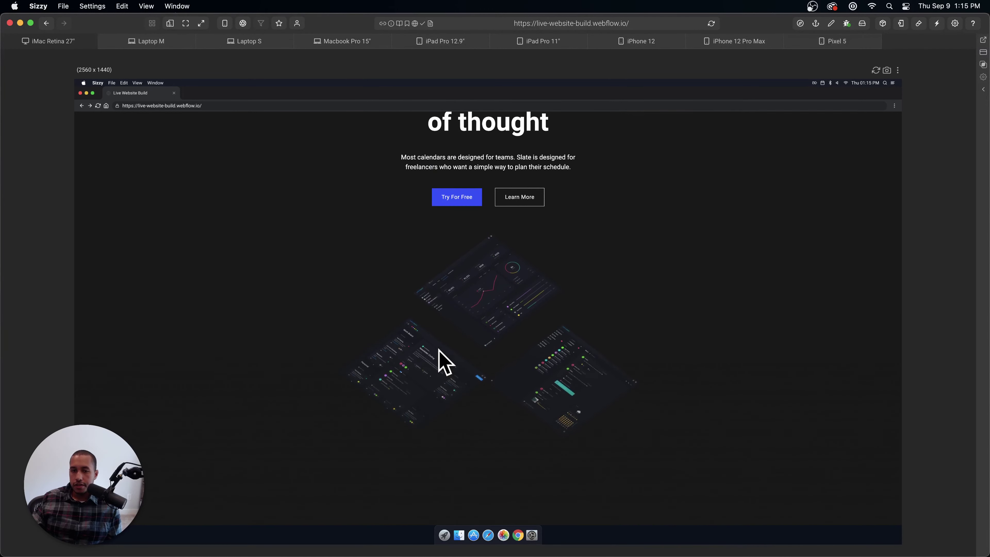
scroll(440, 360, up, 3)
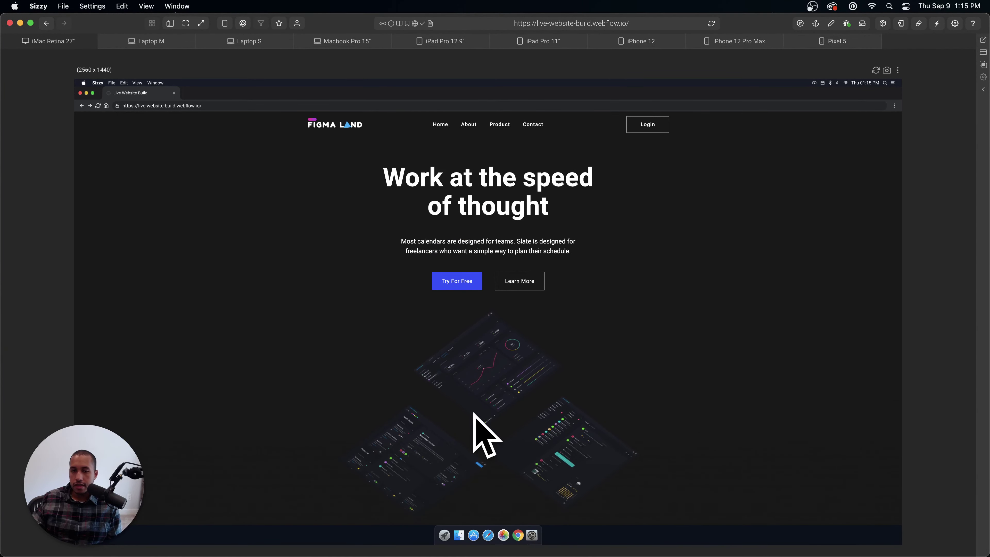
scroll(553, 437, down, 7)
scroll(555, 428, down, 8)
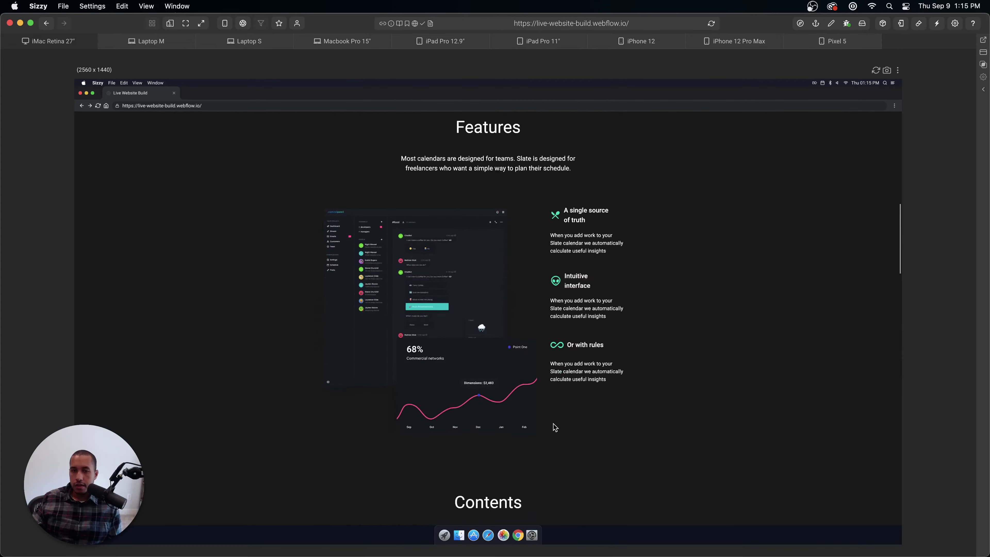
scroll(554, 422, down, 12)
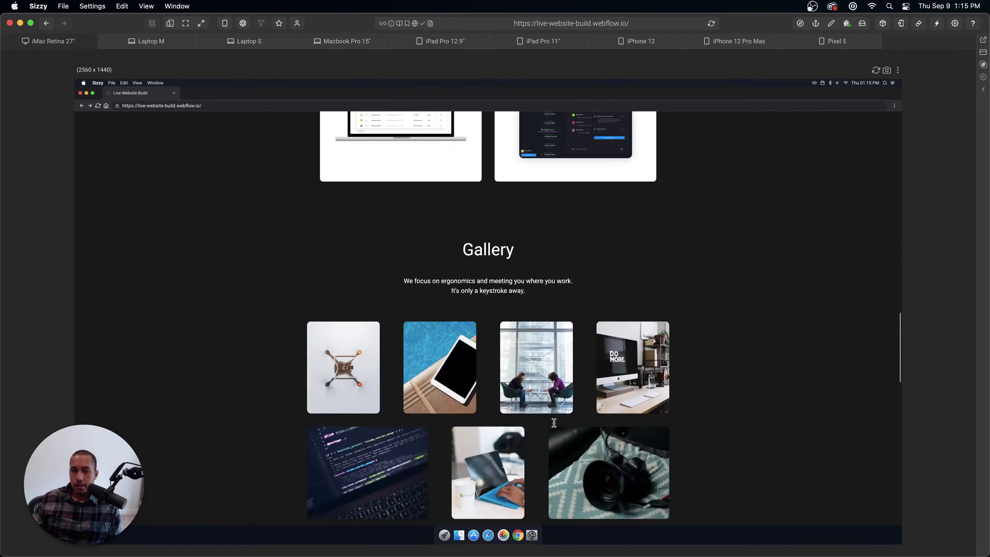
- Compare the hero in the Laptop M and iMac Retina 27" previews, and review the Laptop M page down to Testimonials
click(153, 42)
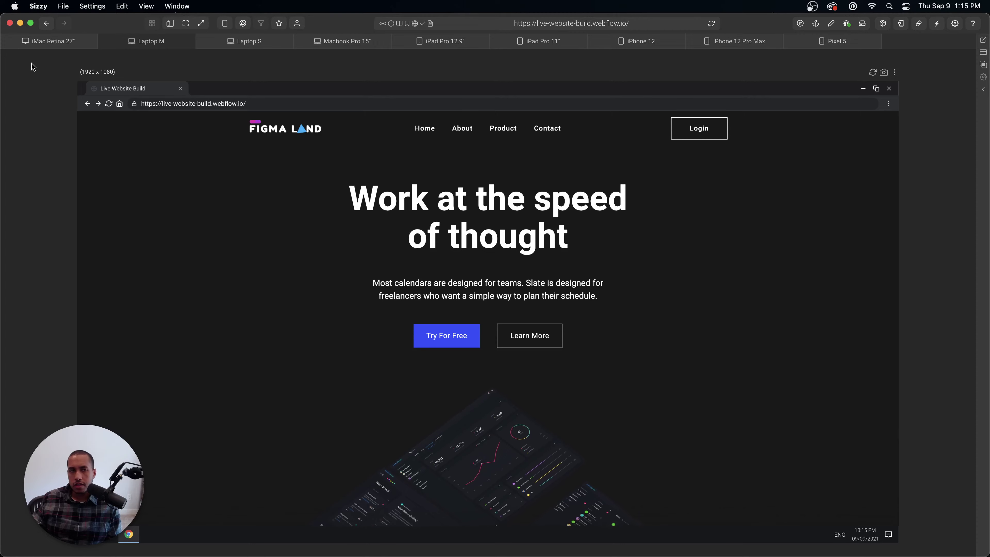
click(43, 42)
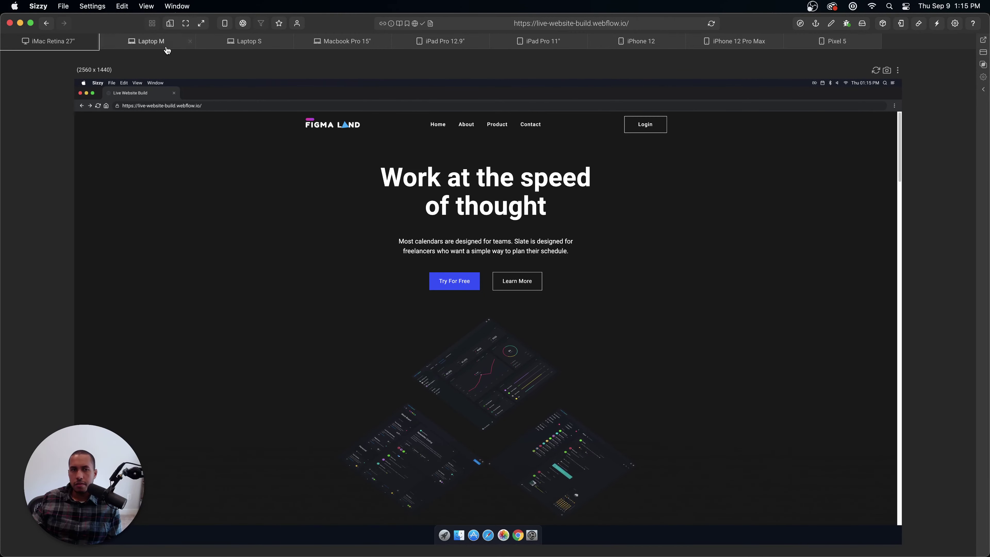
click(167, 48)
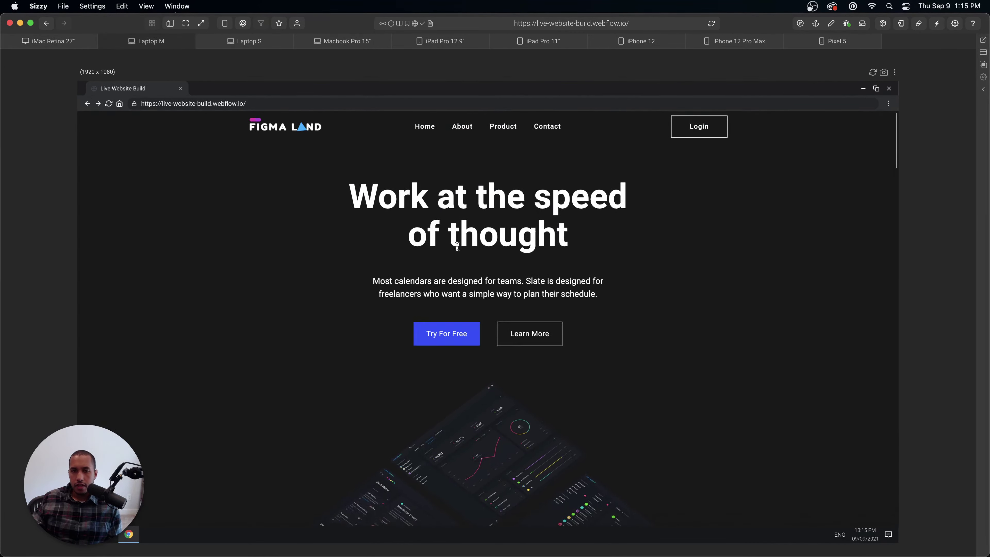
scroll(459, 248, down, 15)
scroll(460, 248, down, 20)
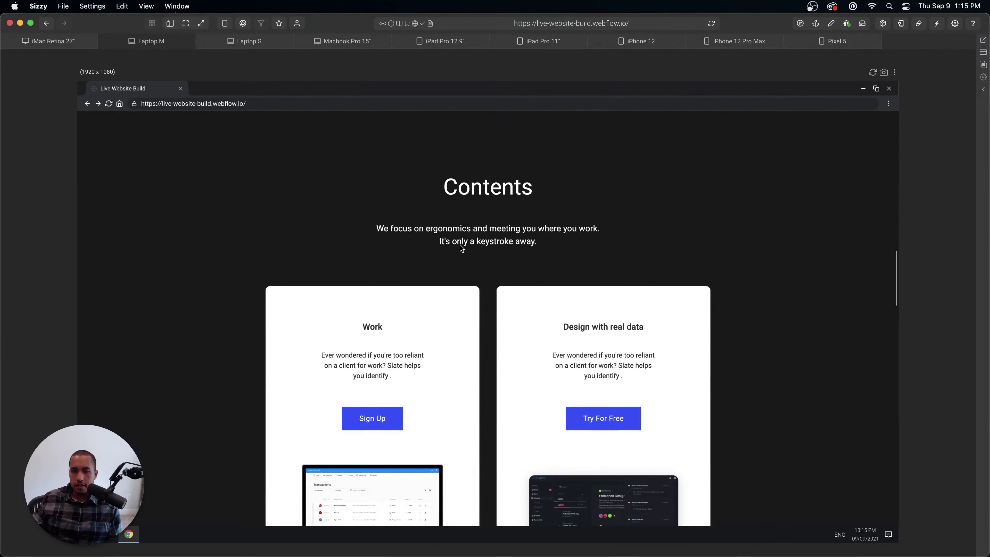
scroll(460, 248, down, 10)
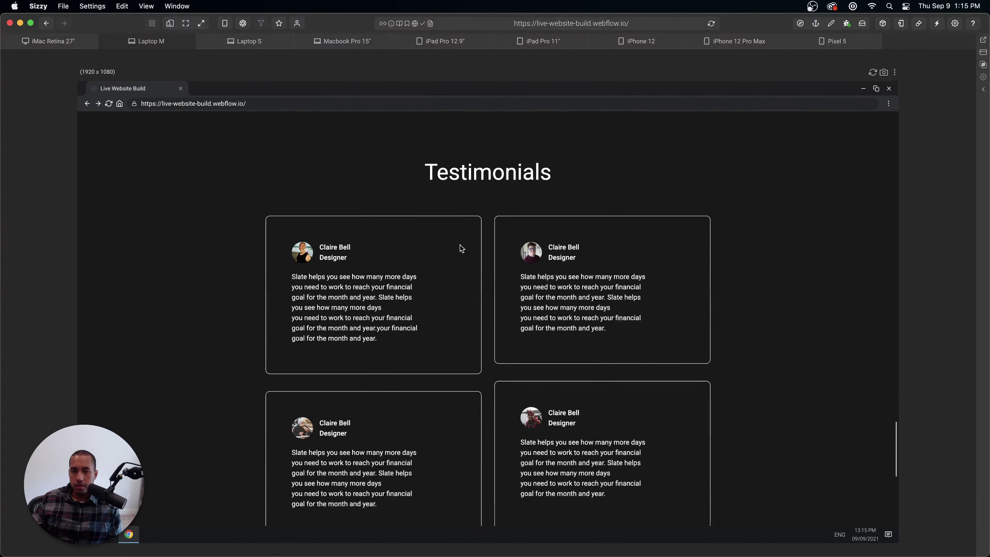
- Review the live page in the Laptop S preview from the hero down to the OpenType call-to-action
click(245, 41)
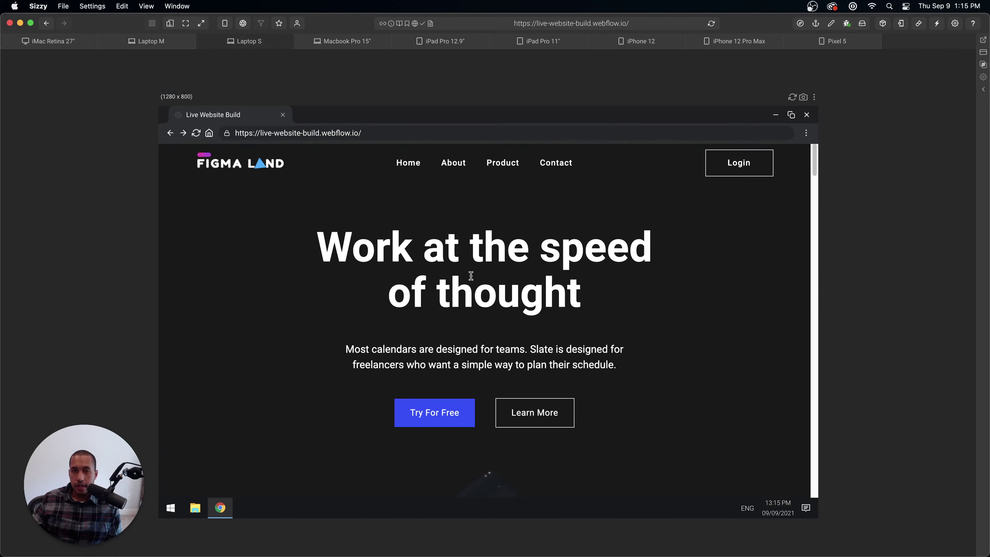
scroll(482, 272, down, 3)
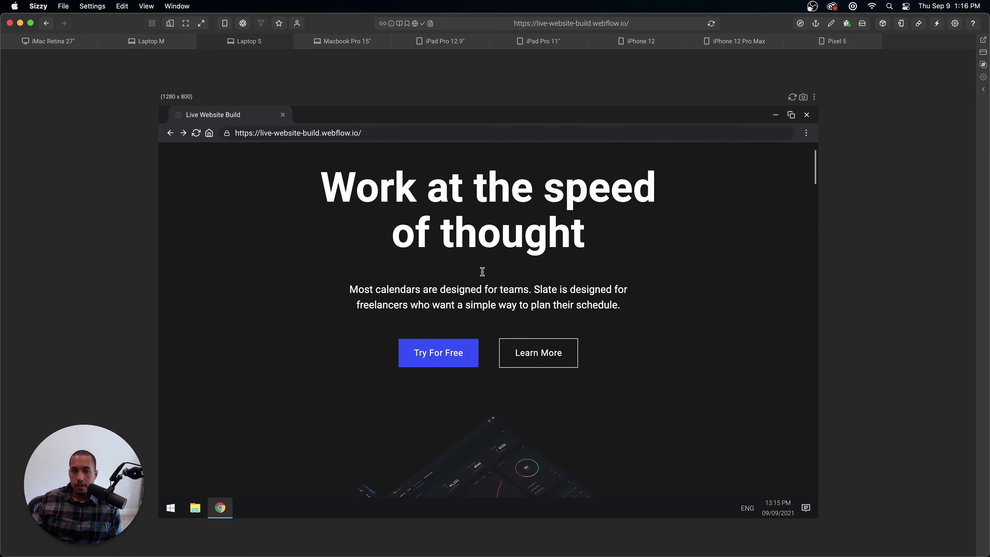
scroll(482, 273, up, 3)
scroll(507, 281, down, 1)
scroll(564, 298, down, 15)
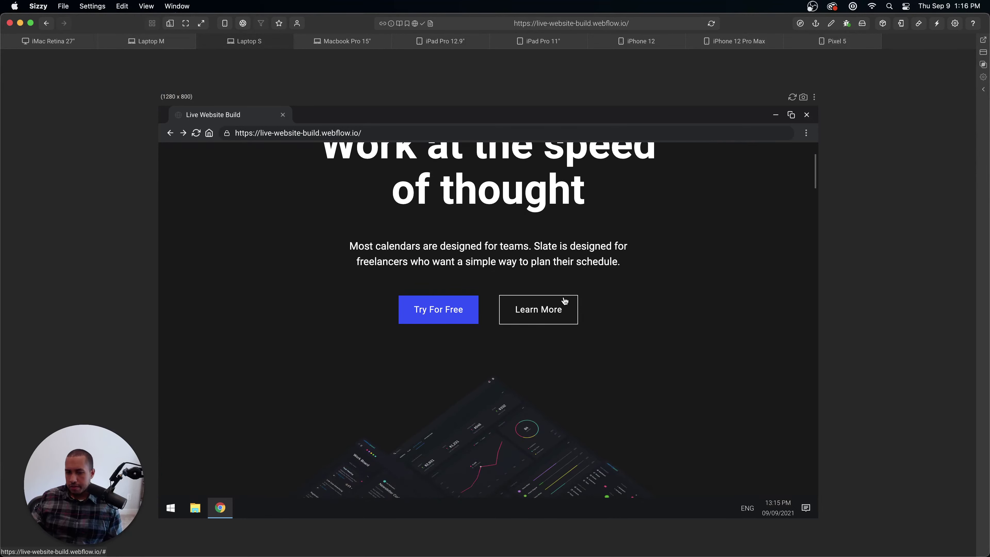
scroll(565, 298, down, 15)
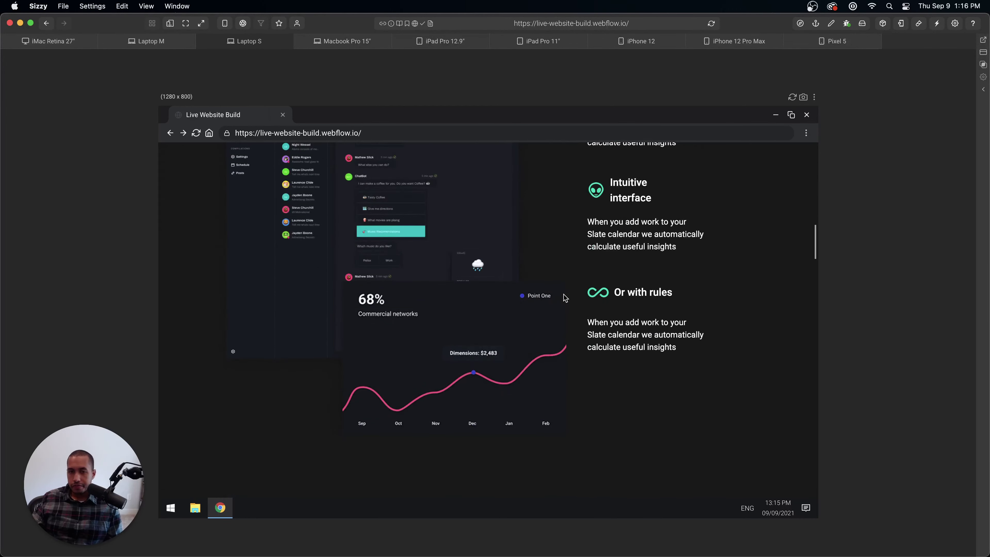
scroll(568, 290, down, 12)
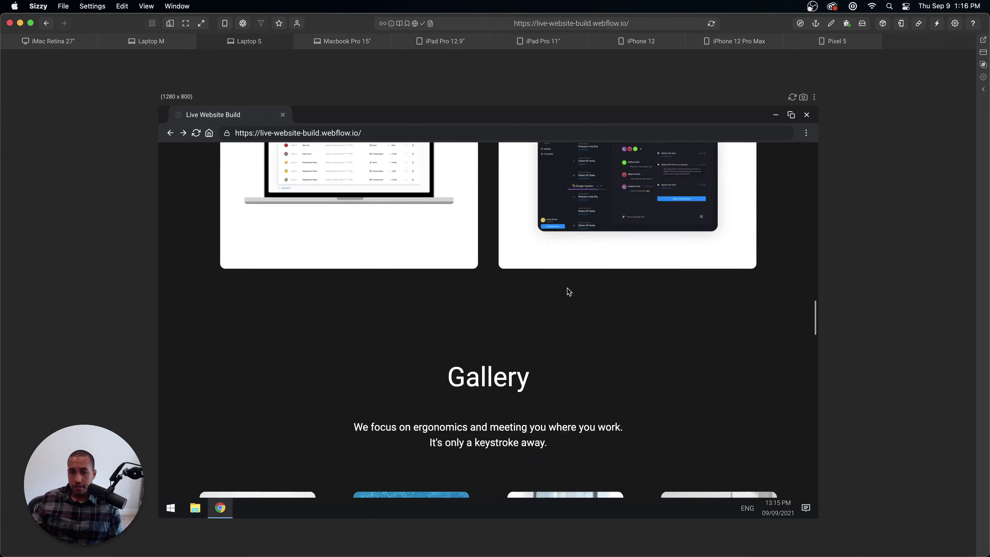
scroll(569, 291, down, 8)
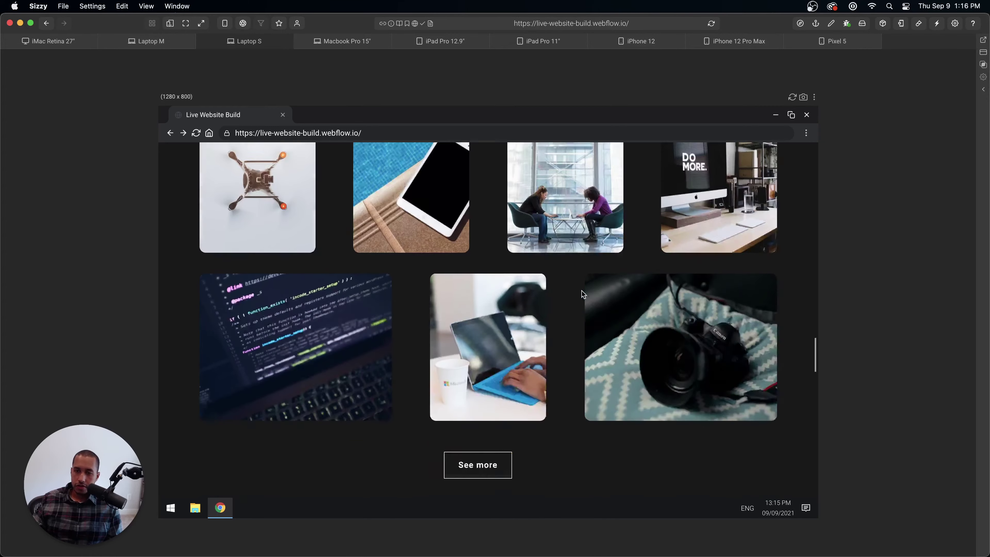
scroll(582, 294, down, 8)
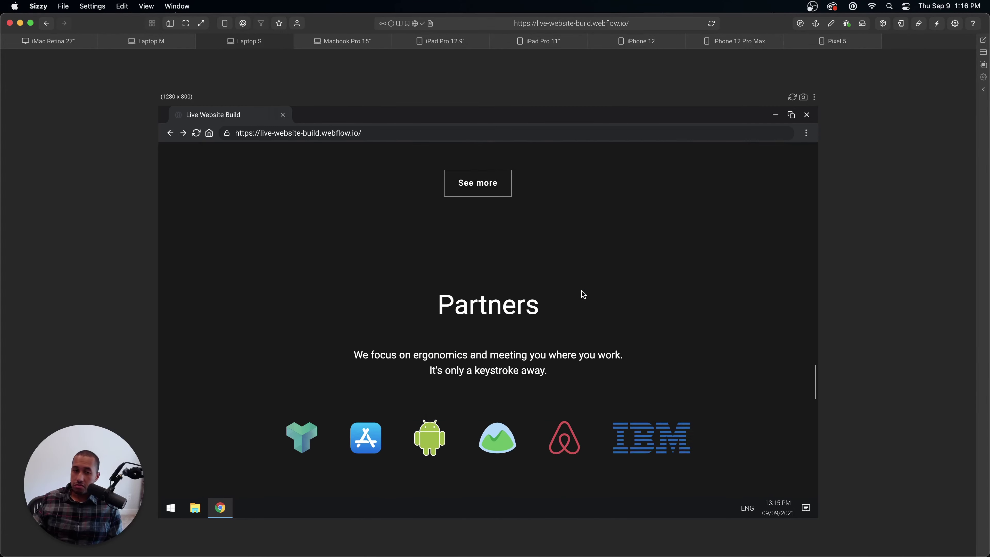
scroll(582, 294, down, 10)
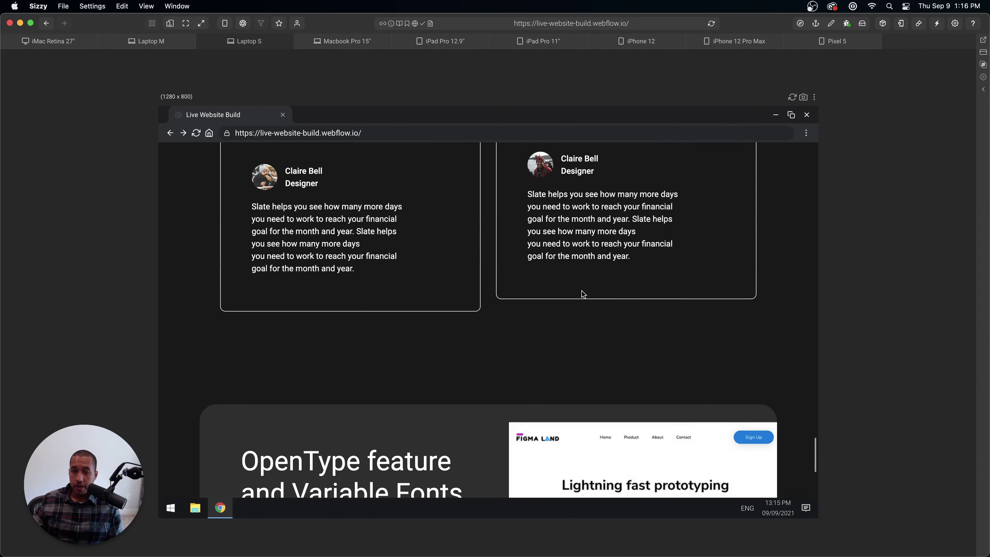
- Return to the hero in the Laptop S preview and recheck the layout down to the Features content
scroll(583, 295, up, 20)
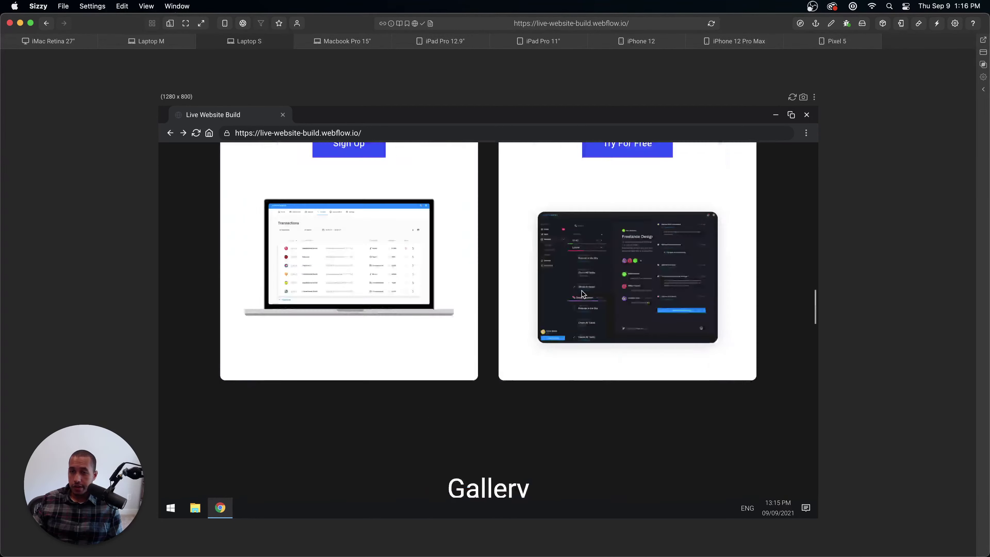
scroll(582, 294, up, 5)
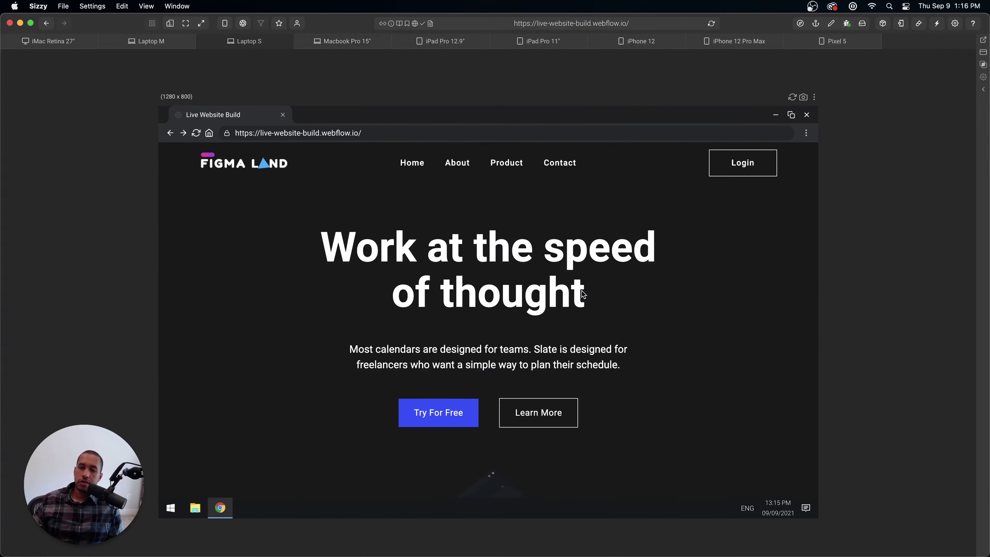
scroll(583, 294, down, 10)
scroll(582, 300, up, 3)
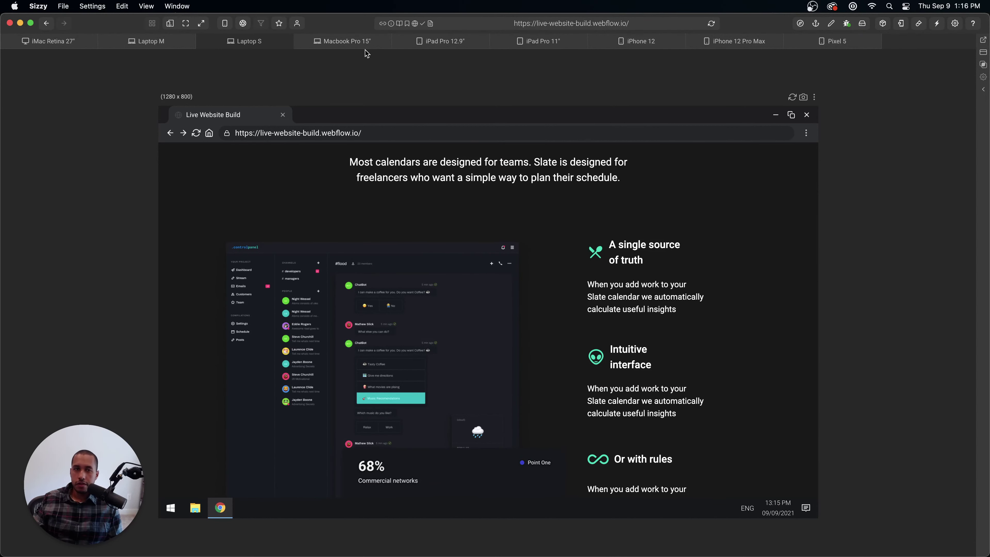
- Review the live page in the Macbook Pro 15" preview from the hero down to Testimonials
click(338, 37)
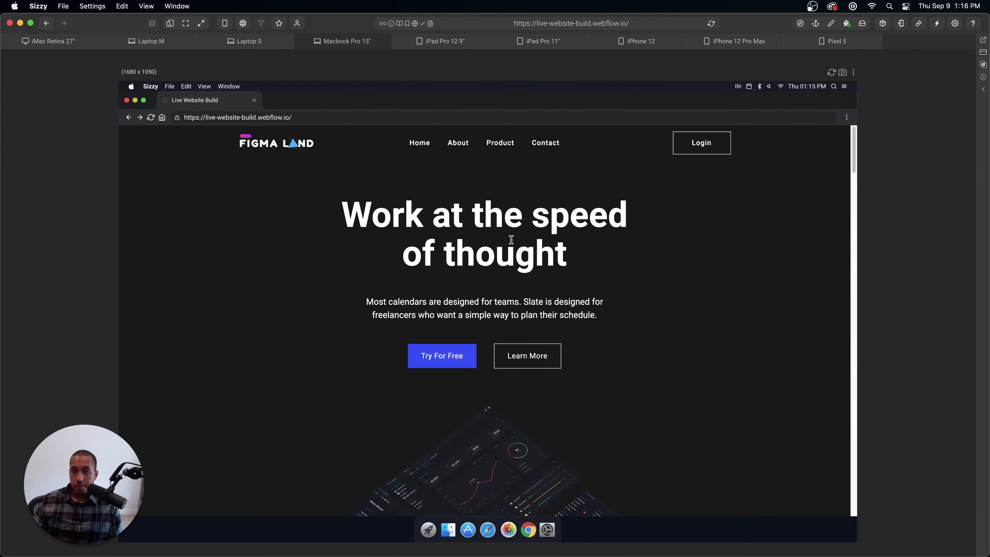
scroll(511, 240, down, 4)
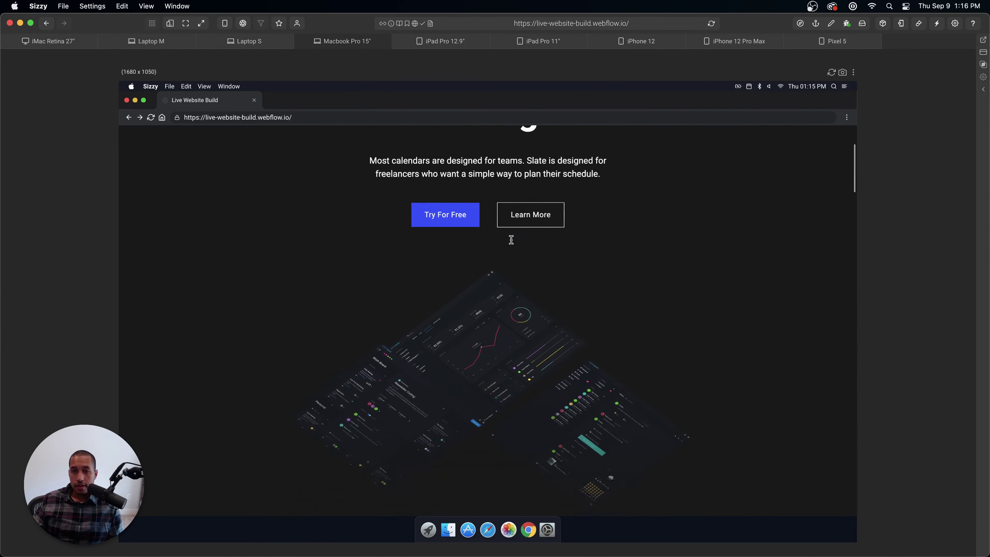
scroll(512, 239, down, 20)
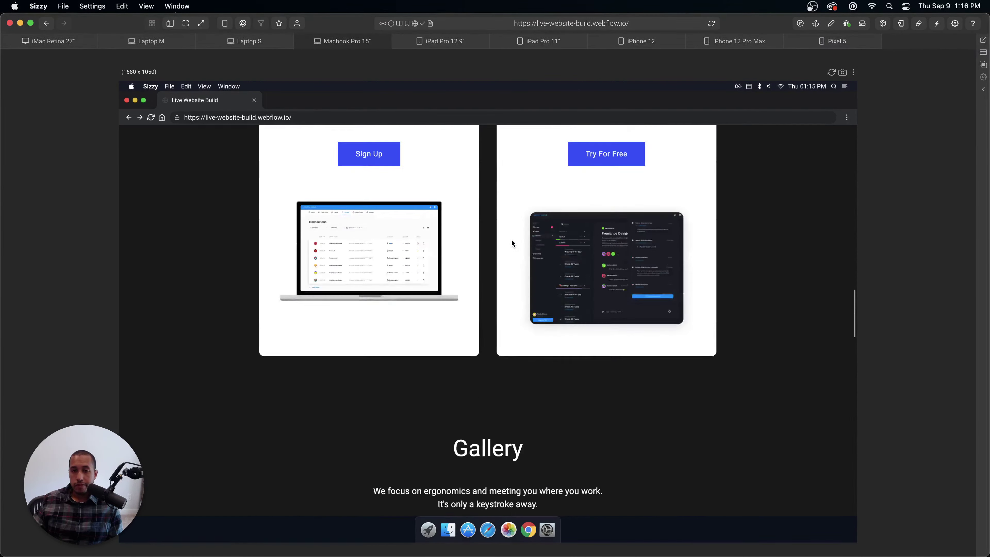
scroll(511, 243, down, 10)
scroll(512, 239, down, 10)
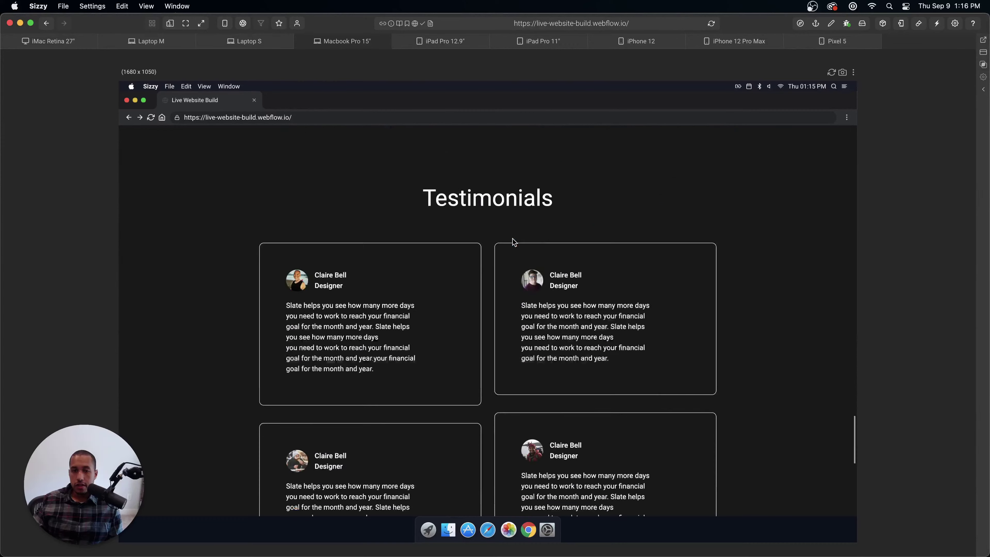
- Examine the hero and its spacing above the Features section in the iPad Pro 12.9" preview
click(446, 49)
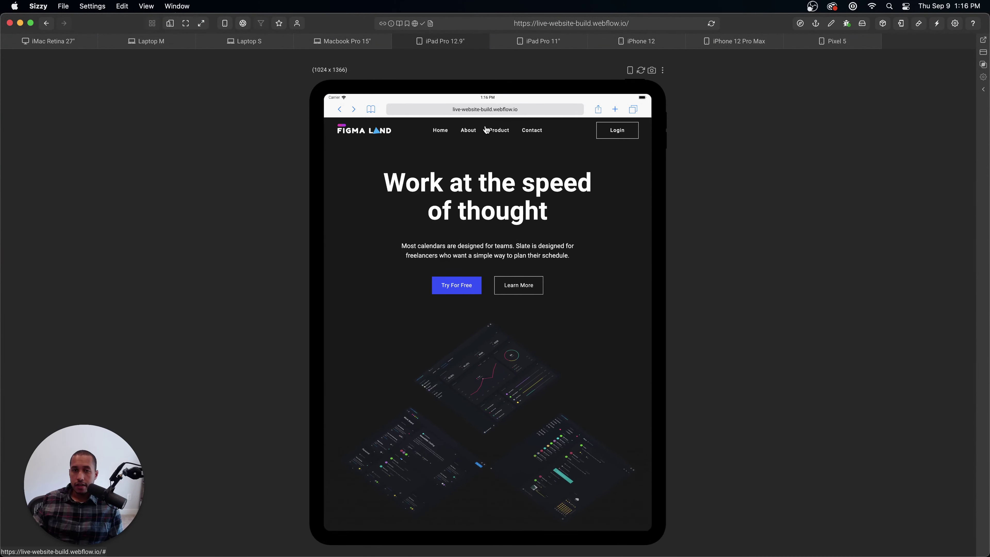
scroll(557, 226, down, 5)
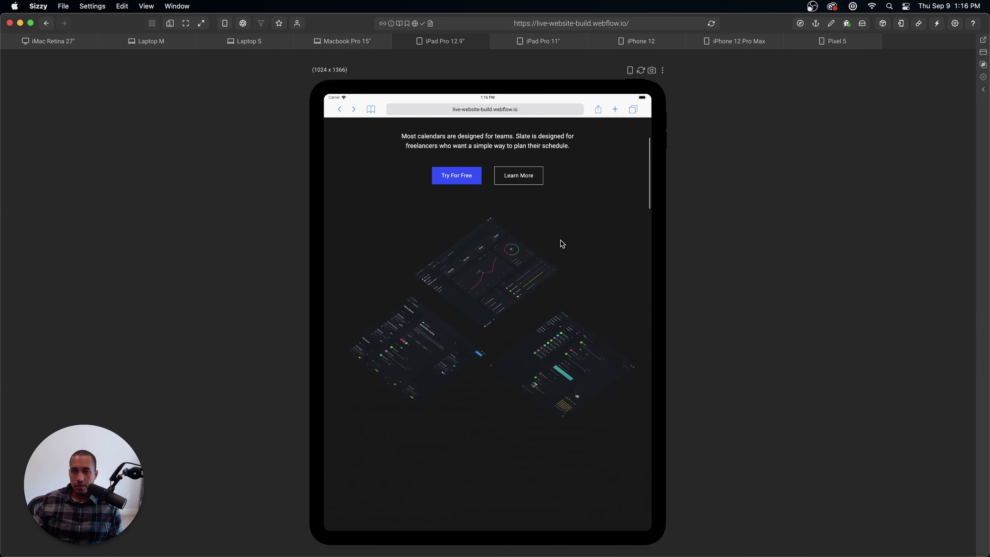
scroll(565, 245, up, 5)
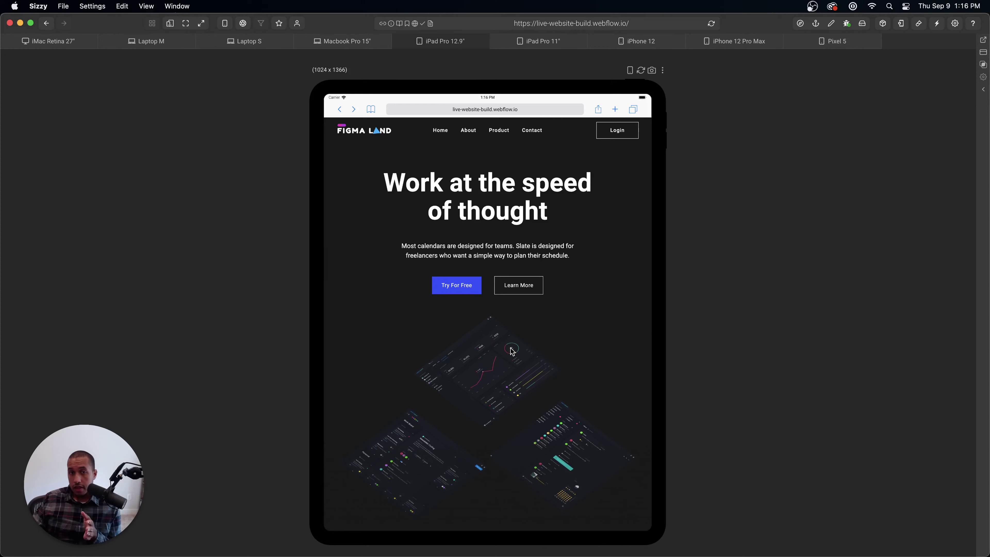
scroll(534, 333, up, 1)
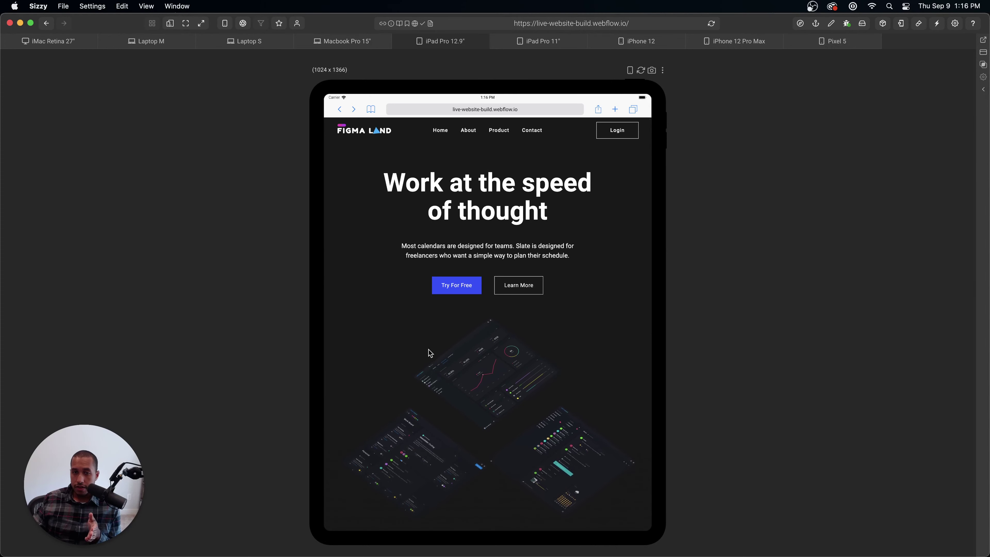
scroll(542, 375, down, 5)
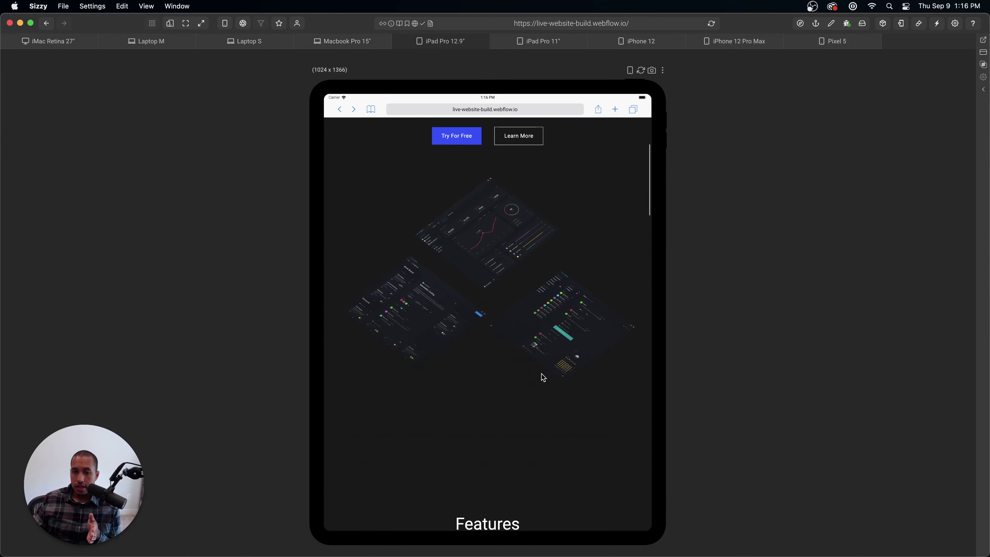
scroll(541, 377, down, 4)
scroll(542, 377, up, 10)
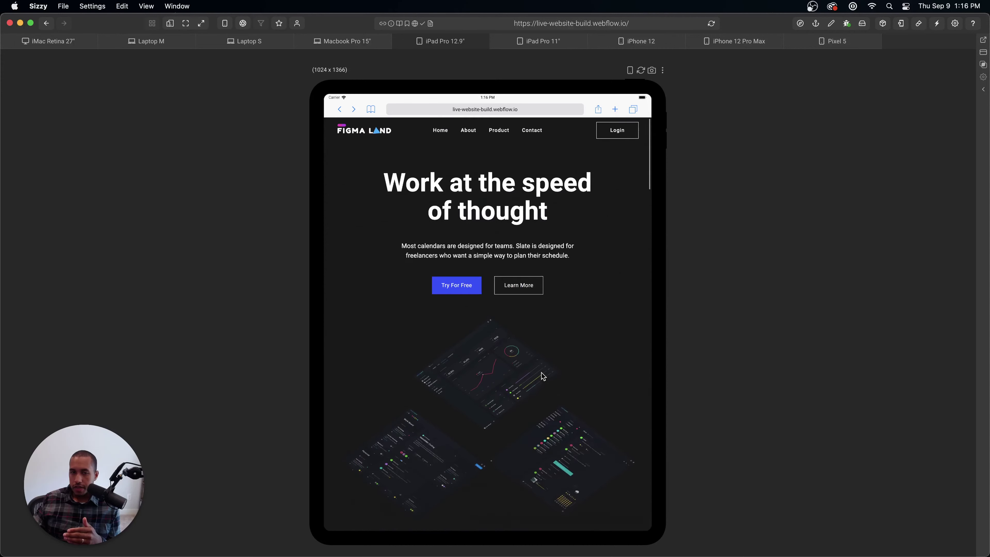
- Review the iPad Pro 12.9" page from the Features section down to the OpenType call-to-action
scroll(541, 378, down, 5)
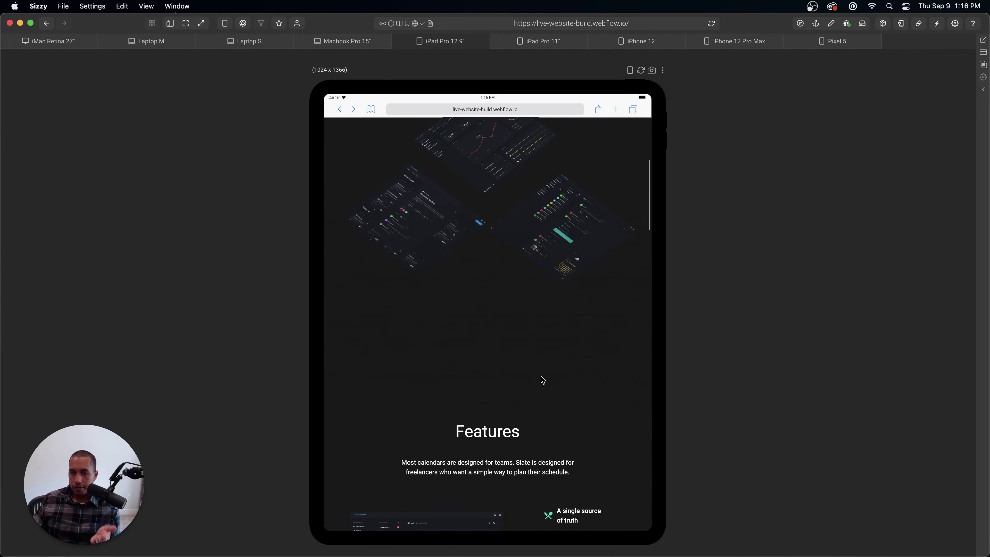
scroll(542, 380, down, 3)
scroll(543, 381, down, 10)
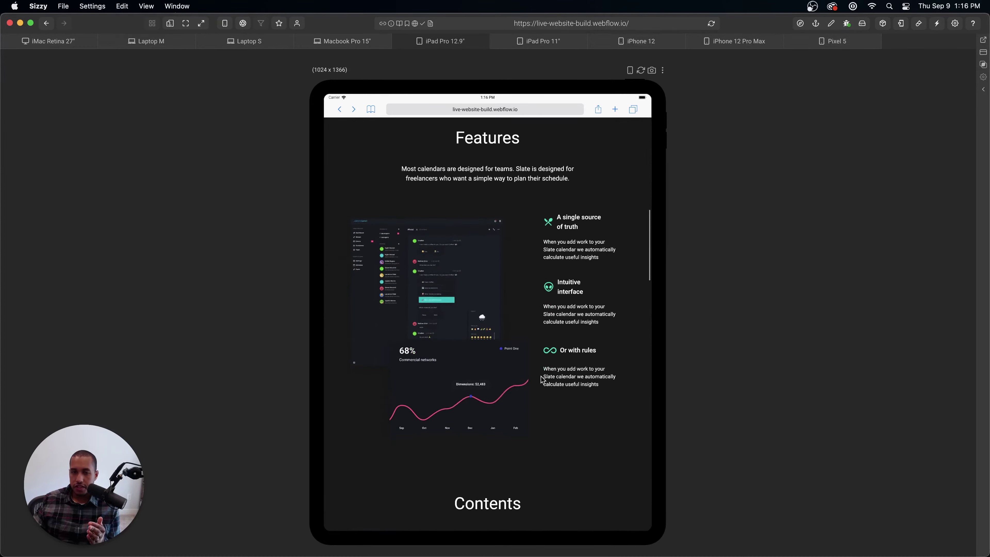
scroll(542, 380, down, 10)
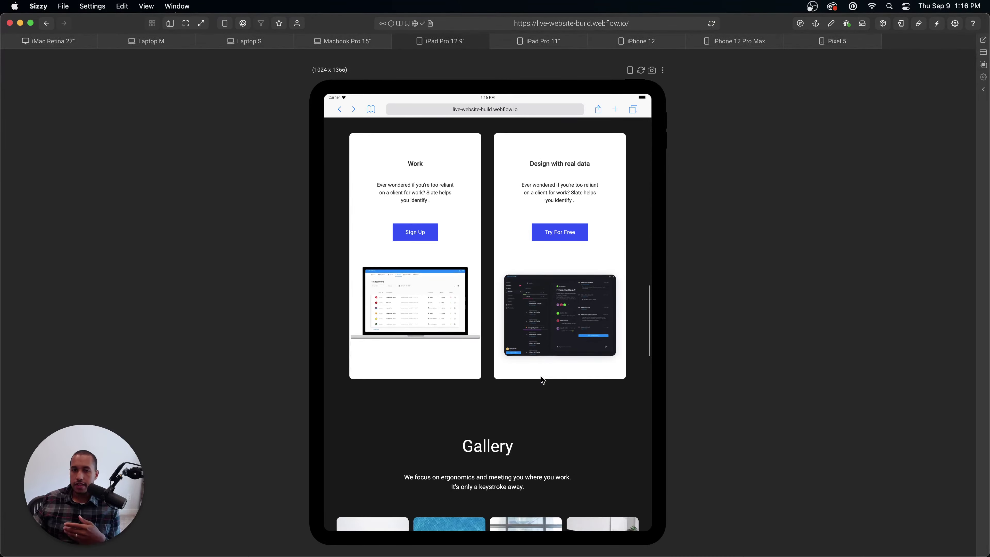
scroll(542, 380, down, 10)
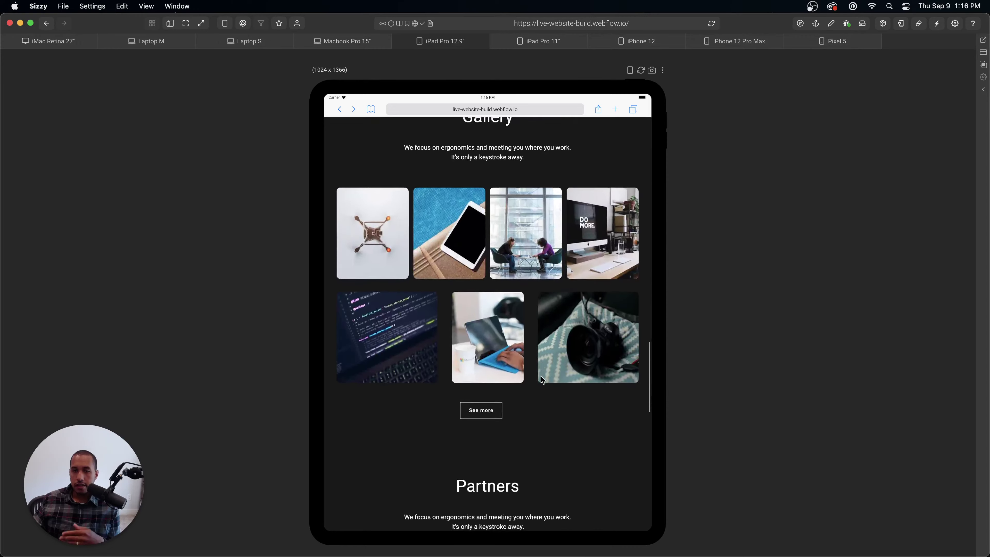
scroll(543, 380, down, 10)
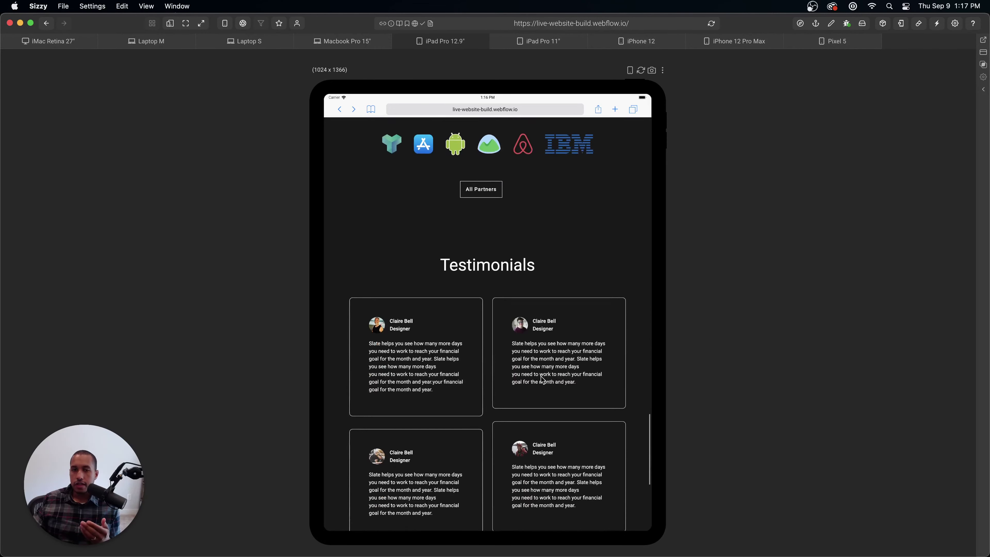
scroll(540, 375, down, 1)
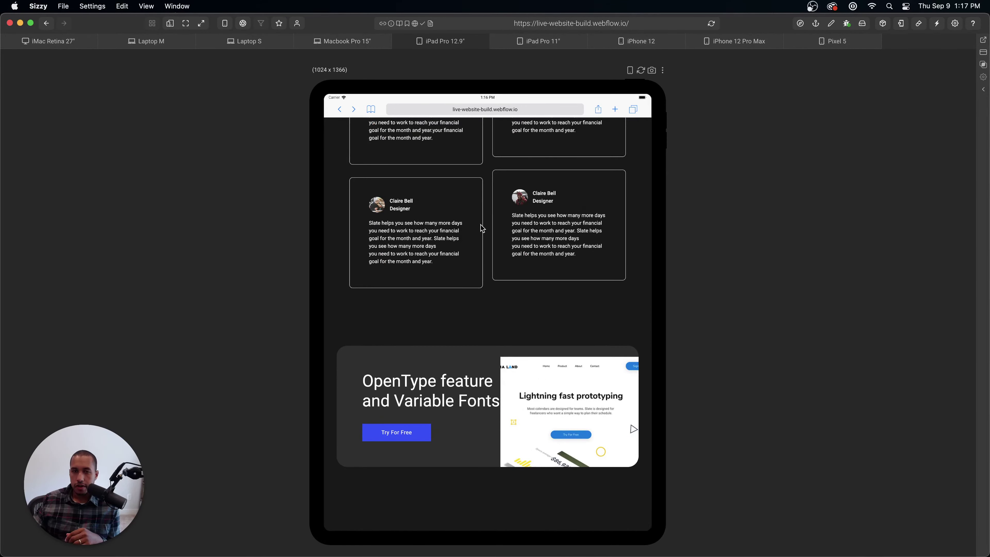
- Check the hero in the iPad Pro 11" preview, and test opening and closing its navigation menu
click(543, 43)
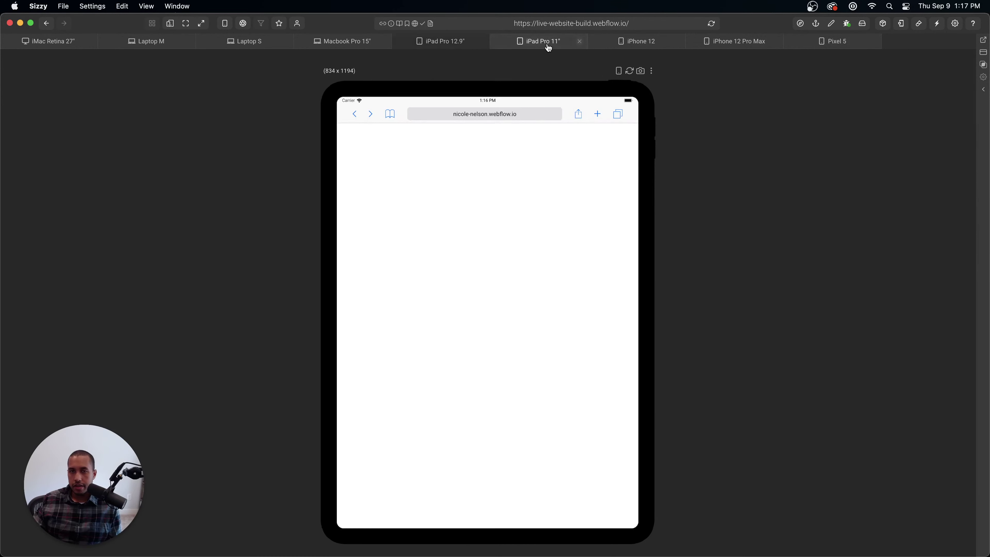
scroll(534, 253, down, 3)
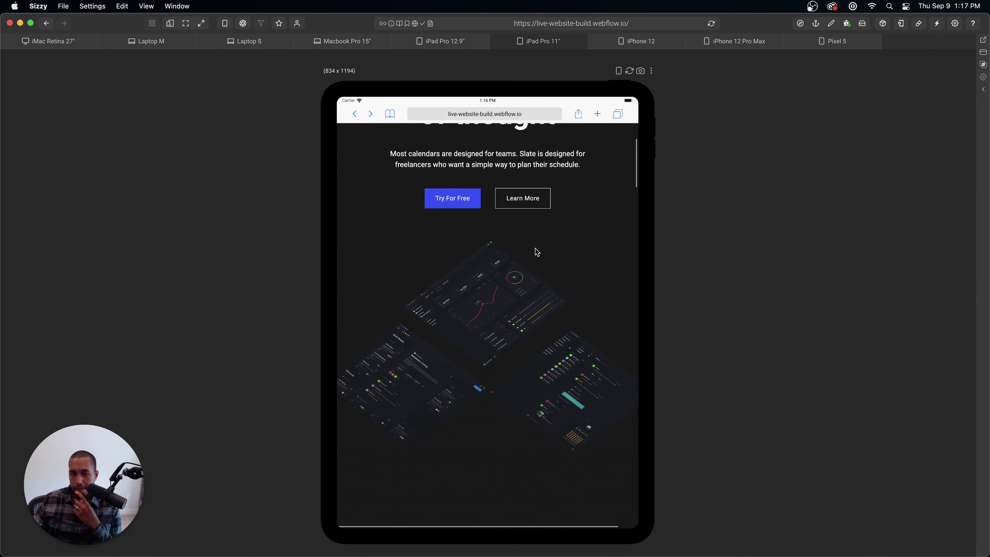
scroll(535, 248, up, 5)
click(614, 143)
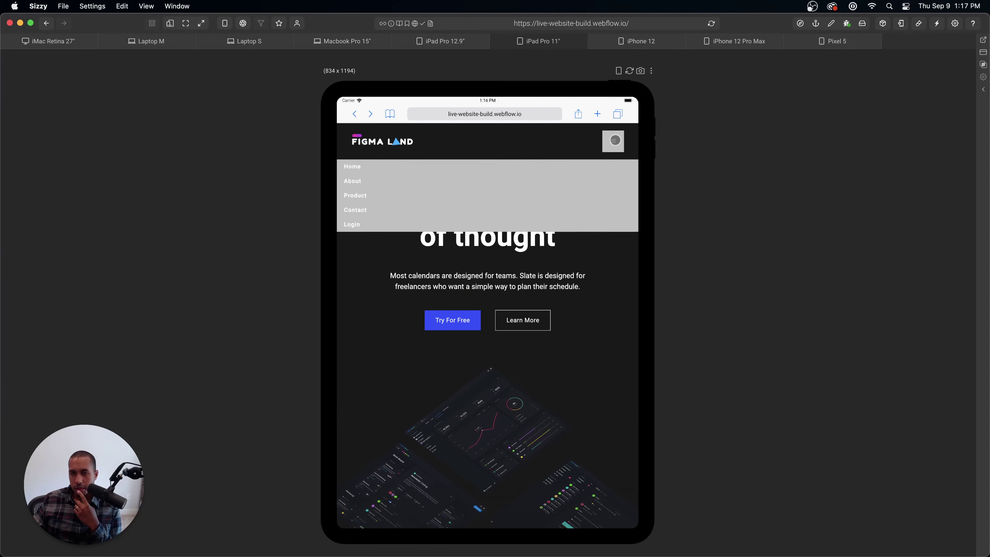
click(614, 143)
- Review the iPad Pro 11" page from the hero down to the OpenType call-to-action, rechecking the feature list and Partners logos
scroll(593, 252, down, 5)
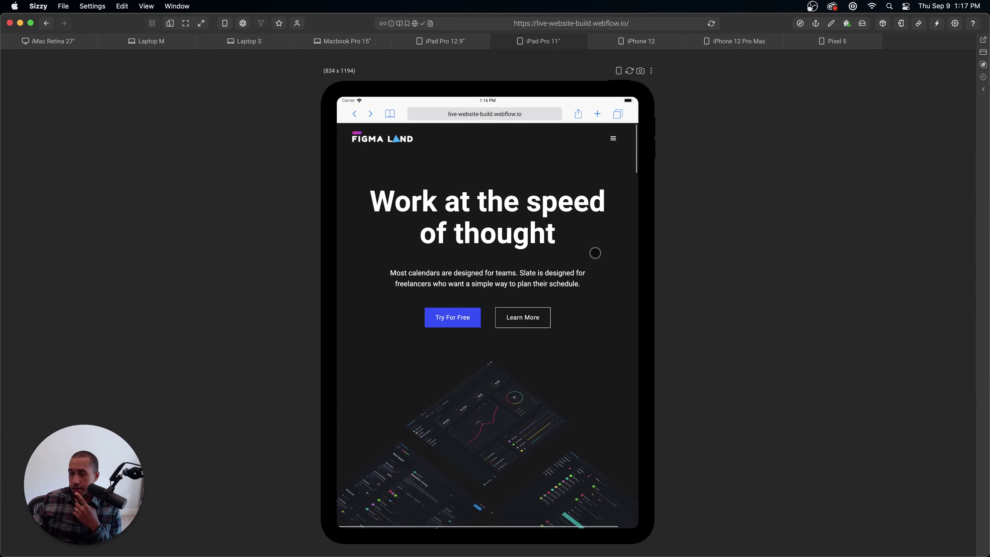
scroll(590, 271, down, 10)
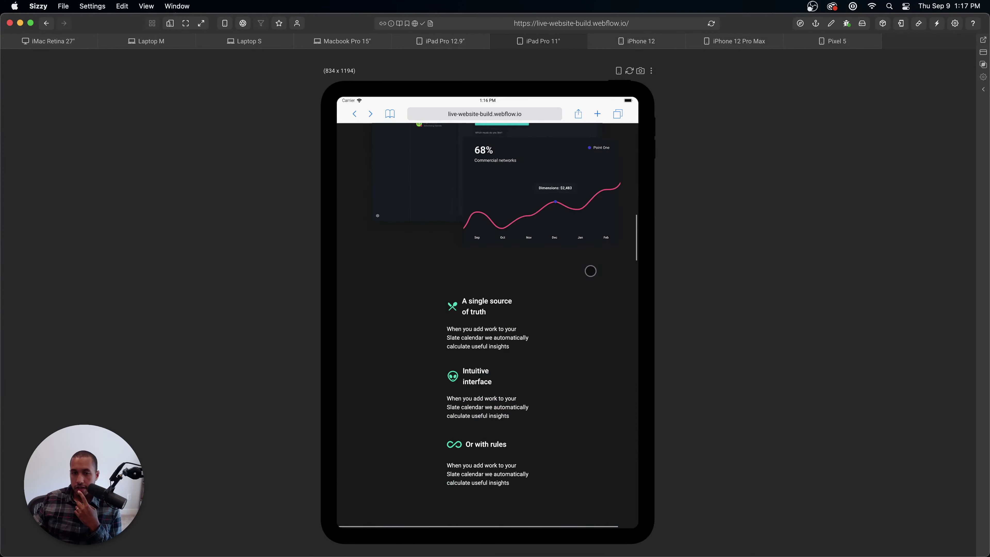
scroll(591, 260, up, 5)
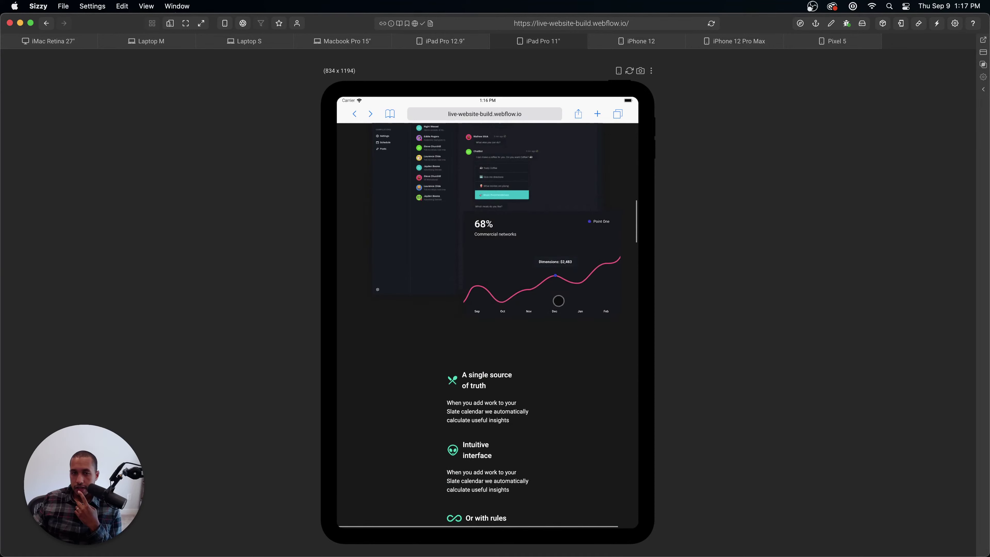
scroll(503, 398, down, 5)
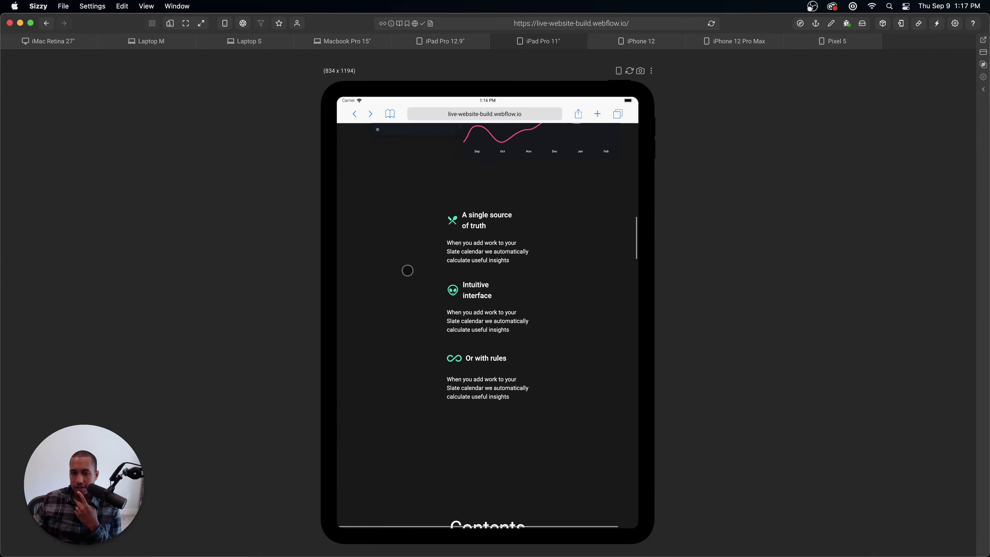
scroll(560, 347, down, 10)
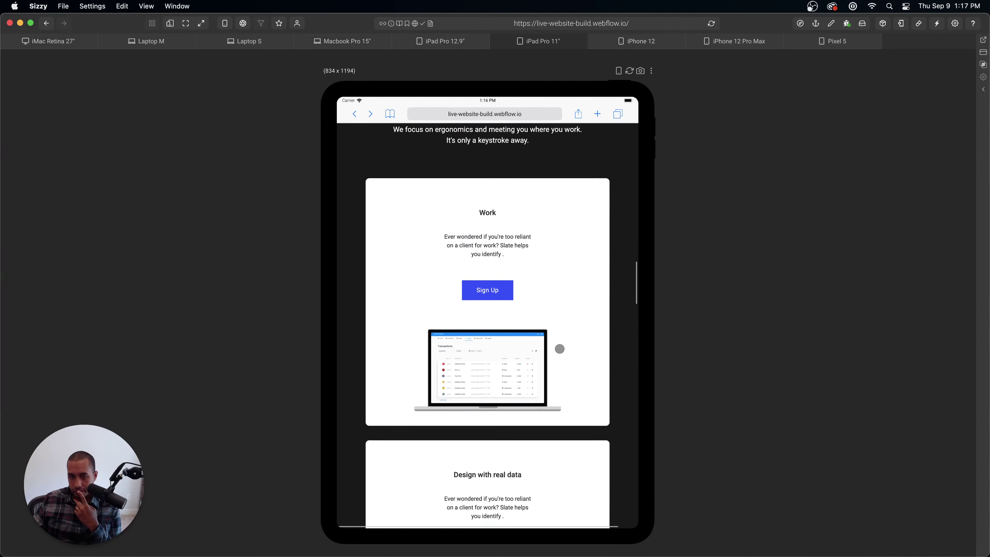
scroll(561, 347, down, 15)
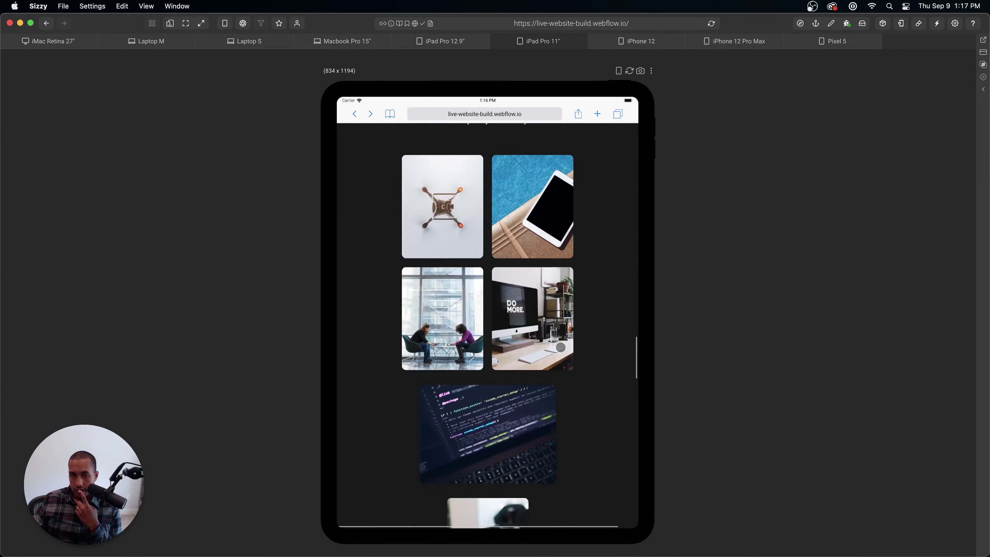
scroll(561, 347, down, 15)
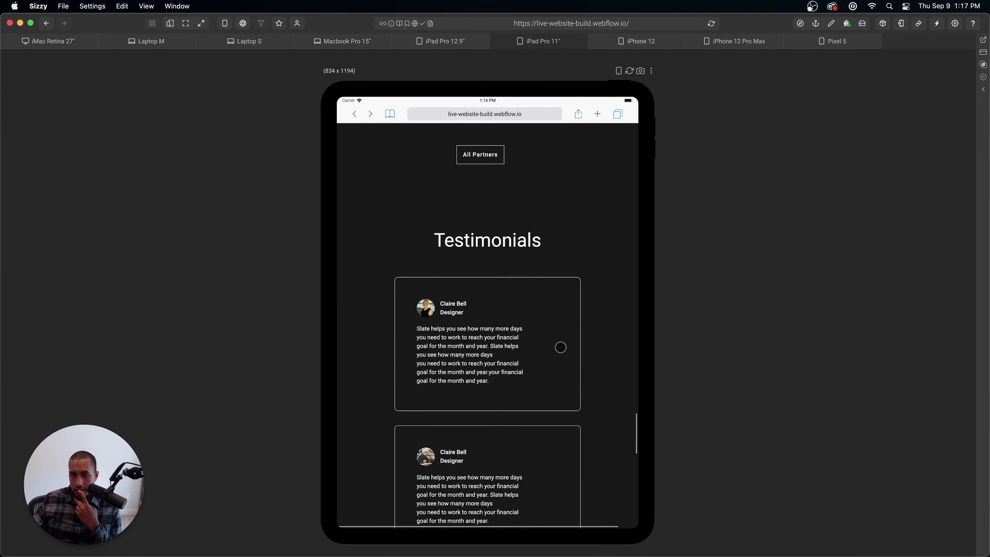
scroll(560, 347, down, 5)
scroll(560, 346, up, 10)
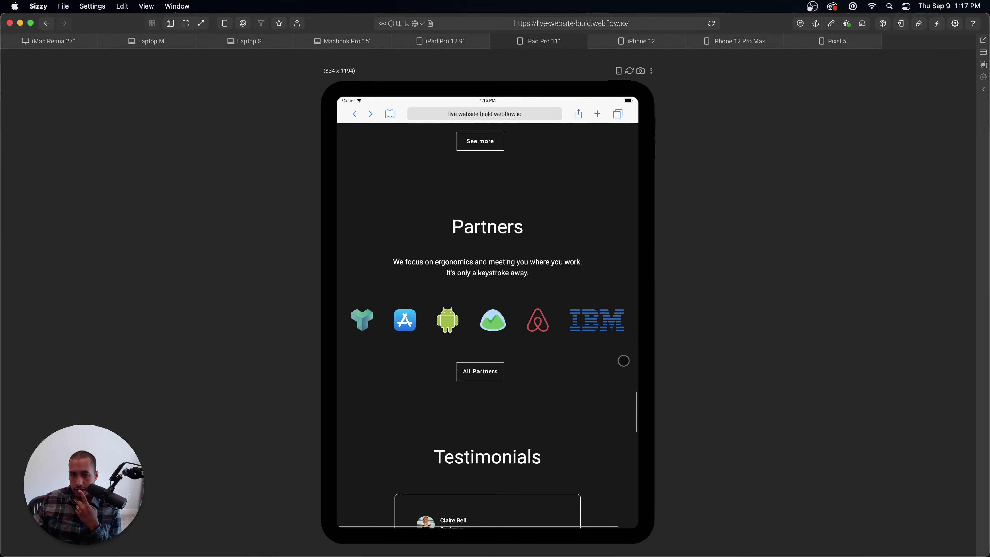
scroll(617, 370, down, 20)
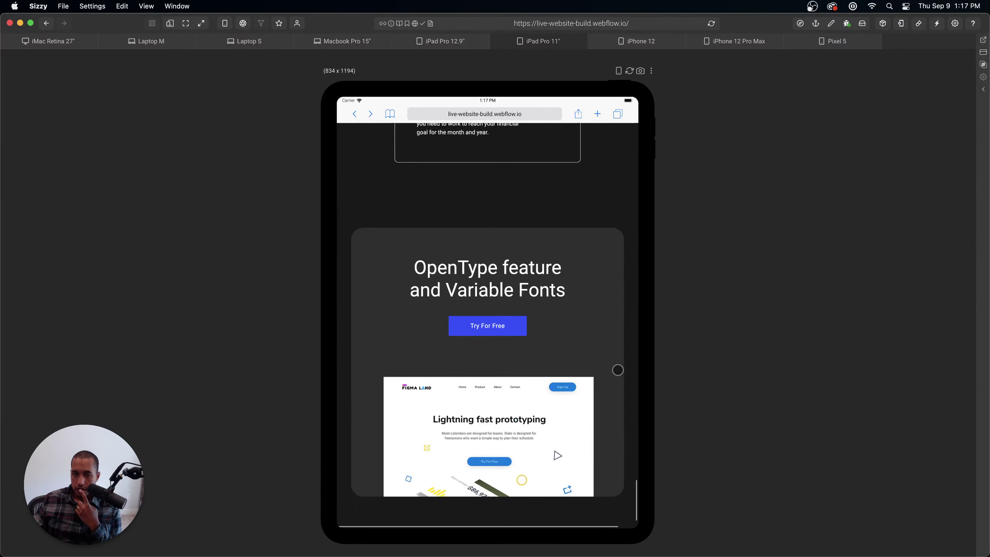
scroll(617, 370, down, 2)
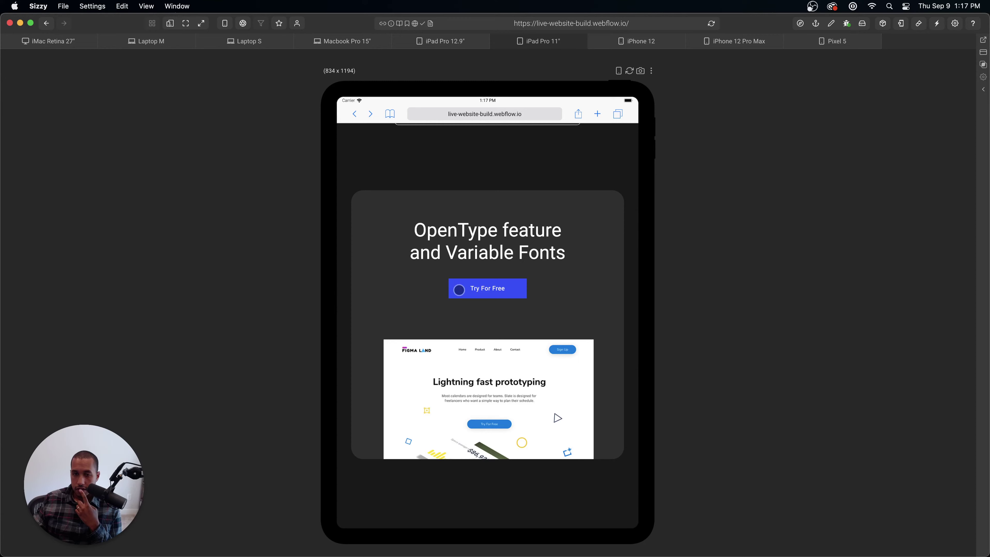
- Recheck the spacing around the OpenType call-to-action and Testimonials in the iPad Pro 11" preview, and return to the hero
scroll(493, 296, up, 1)
scroll(534, 291, up, 2)
scroll(534, 293, down, 3)
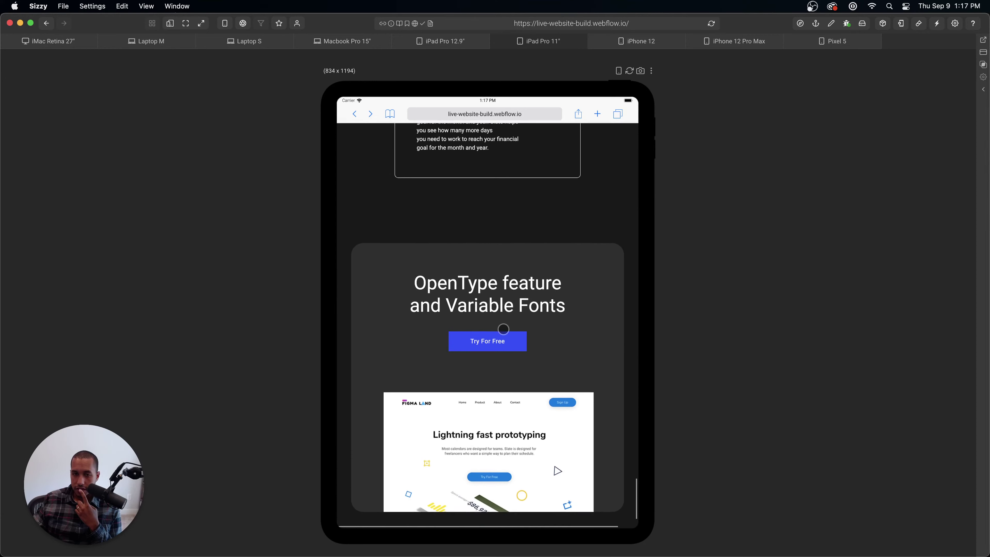
scroll(534, 294, up, 1)
scroll(535, 295, down, 15)
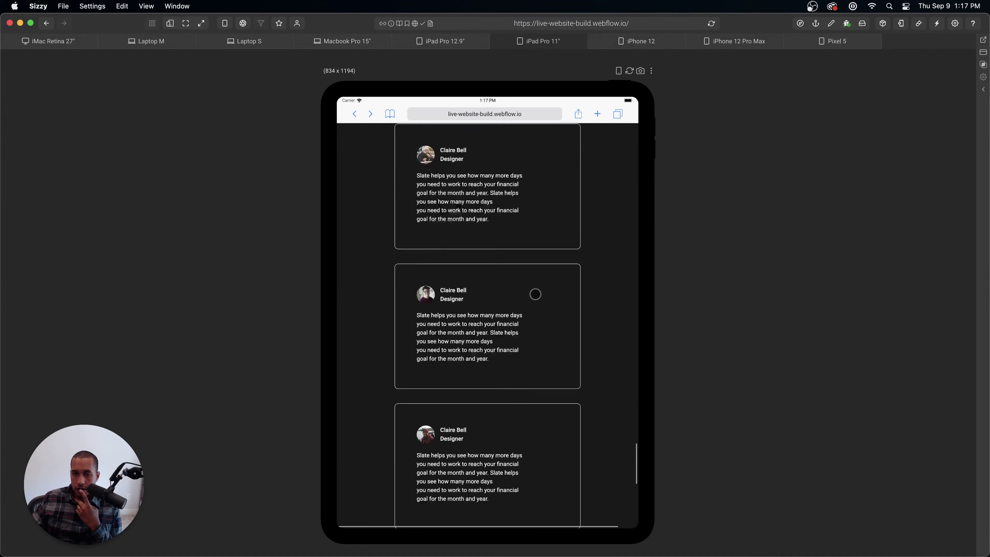
scroll(535, 294, up, 10)
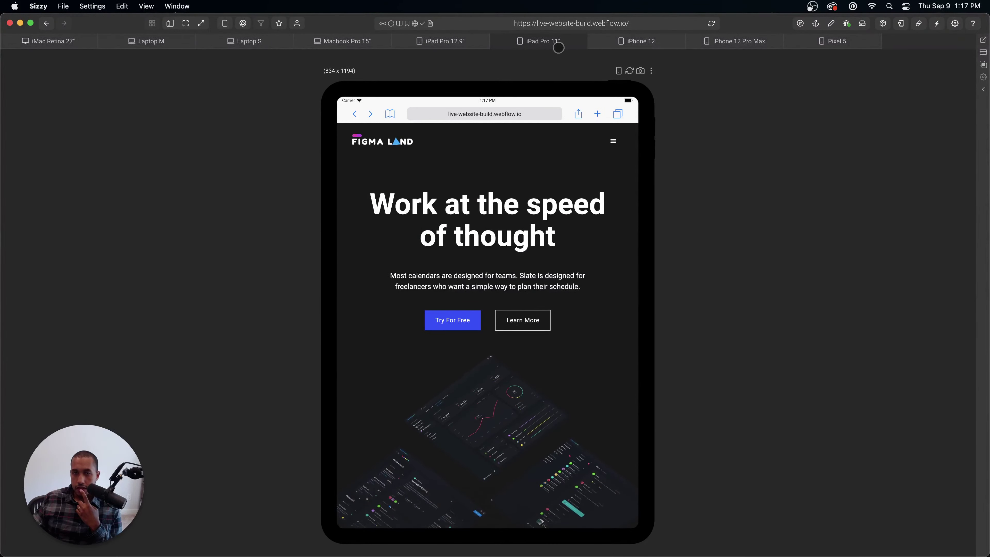
- Make a second pass through the iPad Pro 11" page down to the OpenType call-to-action, re-examining the Partners and Testimonials sections
scroll(585, 221, down, 10)
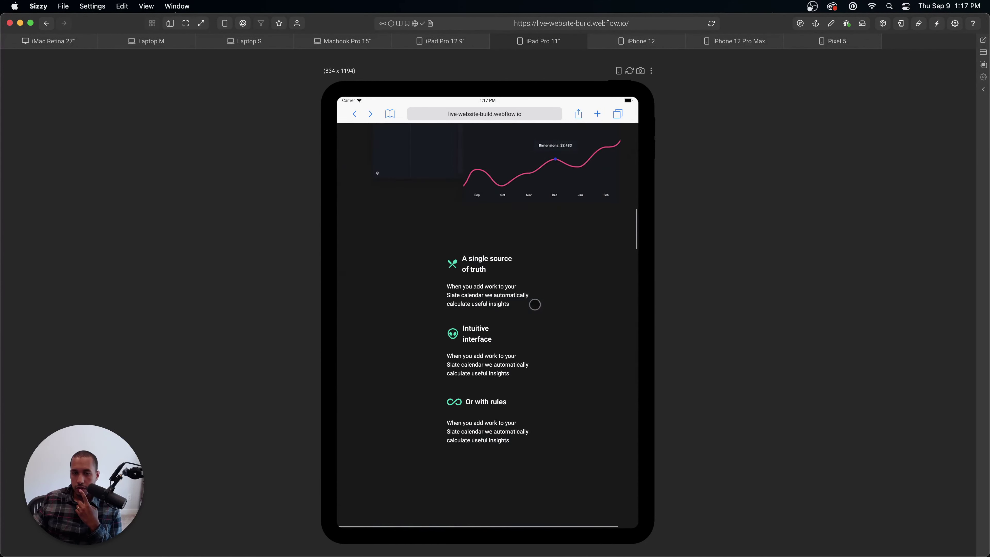
scroll(502, 395, down, 15)
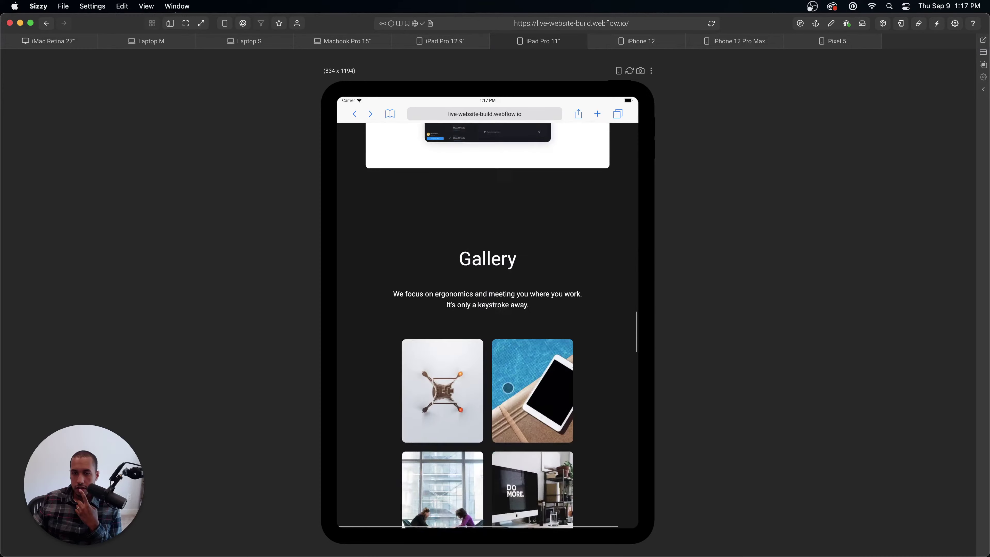
scroll(508, 387, down, 15)
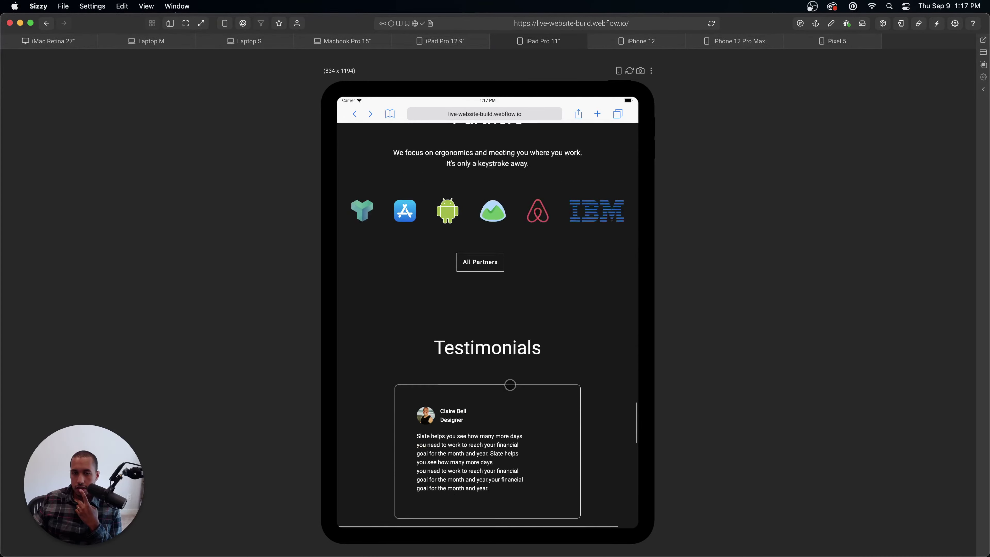
scroll(510, 385, down, 10)
scroll(511, 384, up, 10)
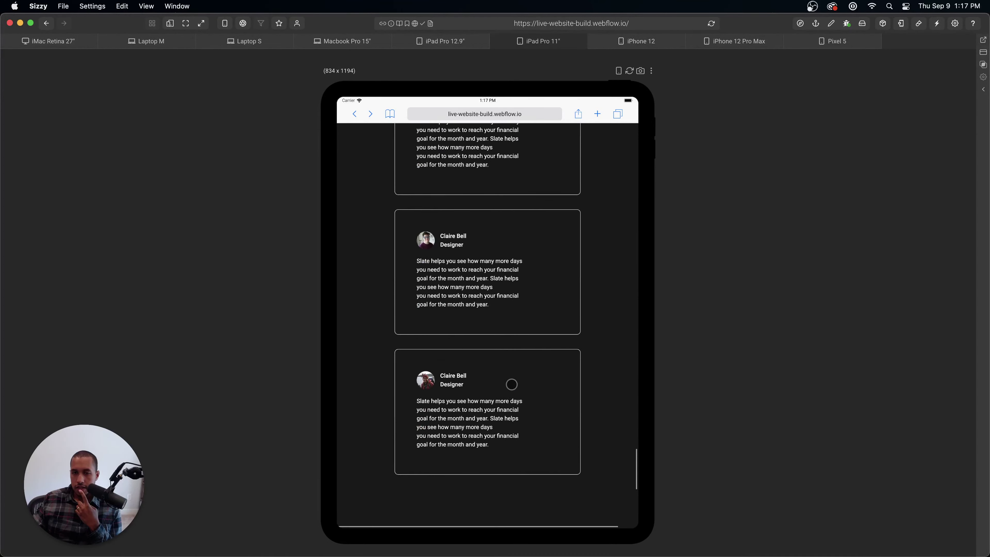
scroll(513, 382, up, 6)
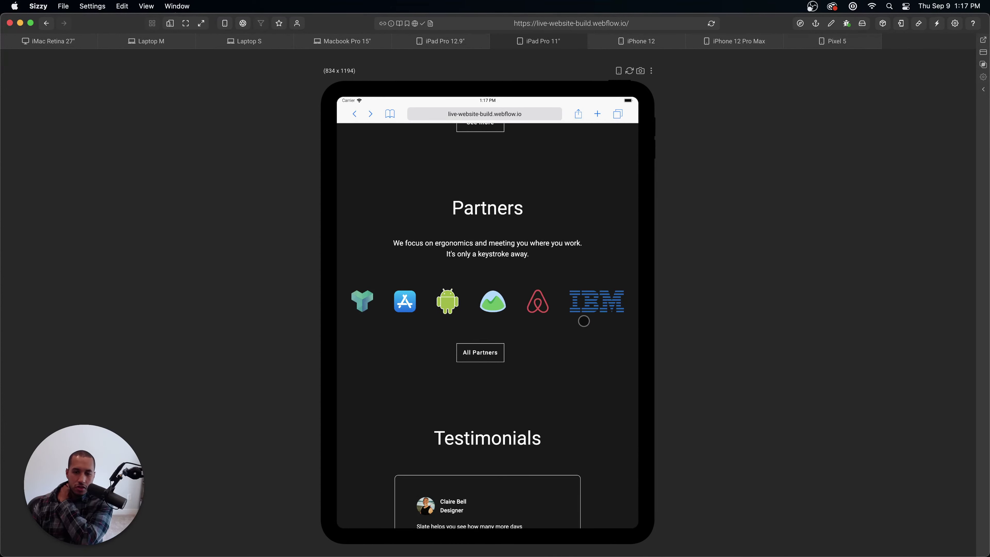
scroll(515, 318, down, 10)
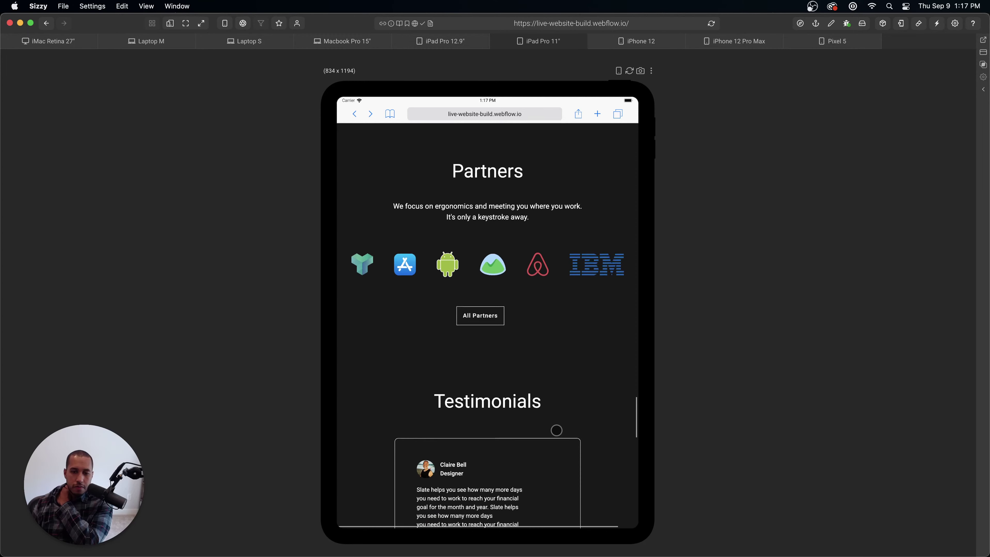
scroll(525, 517, down, 10)
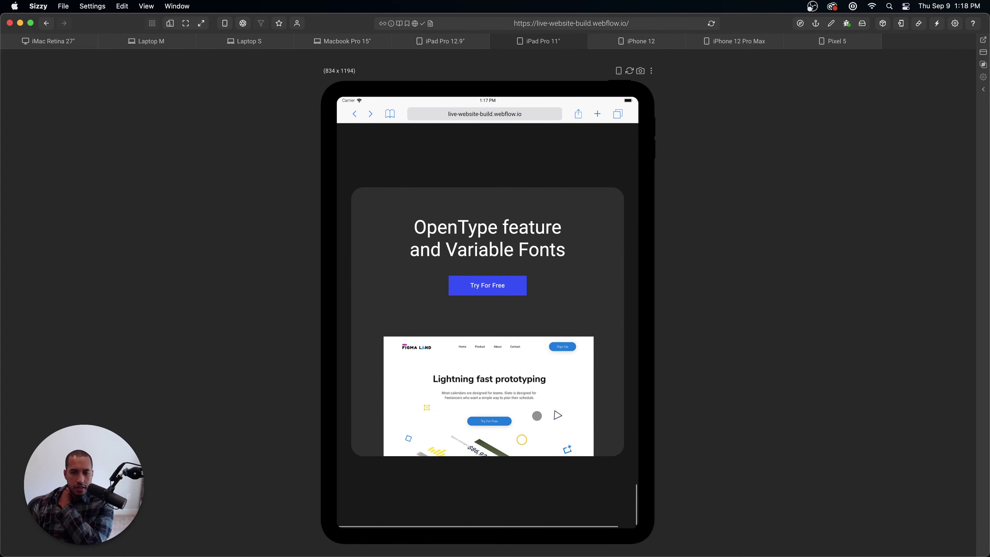
- Review the iPad Pro 11" page from the OpenType call-to-action back through Testimonials and Contents to the hero
scroll(460, 248, up, 3)
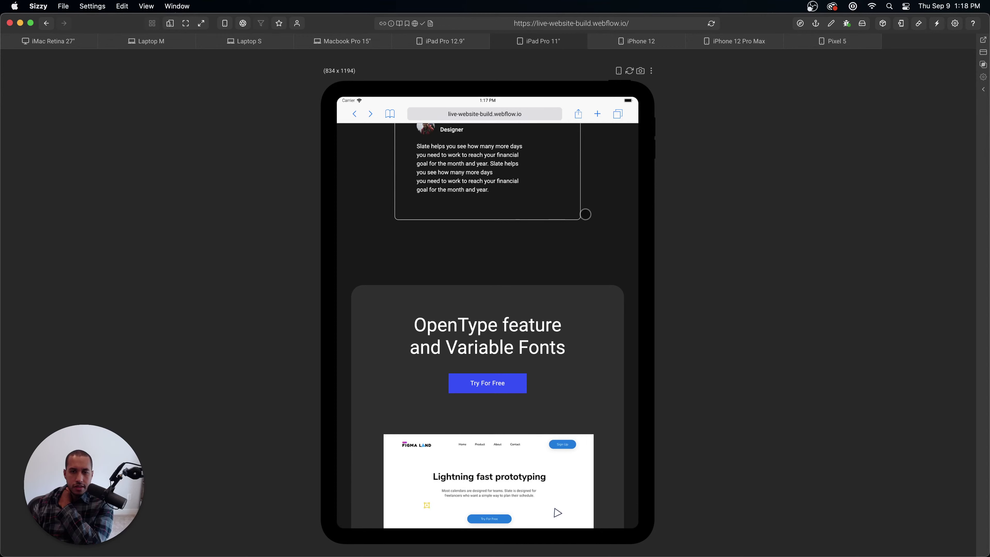
scroll(414, 394, up, 20)
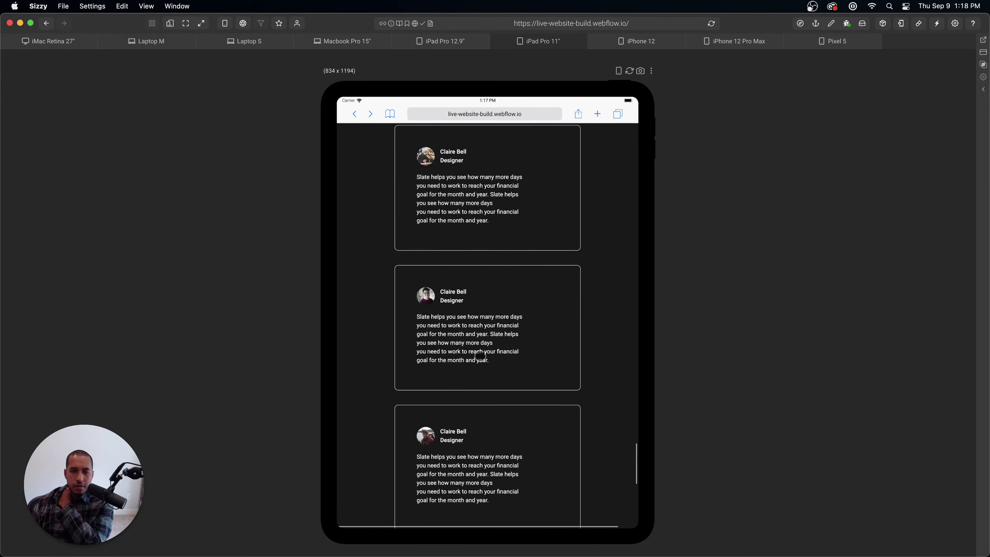
scroll(488, 352, up, 12)
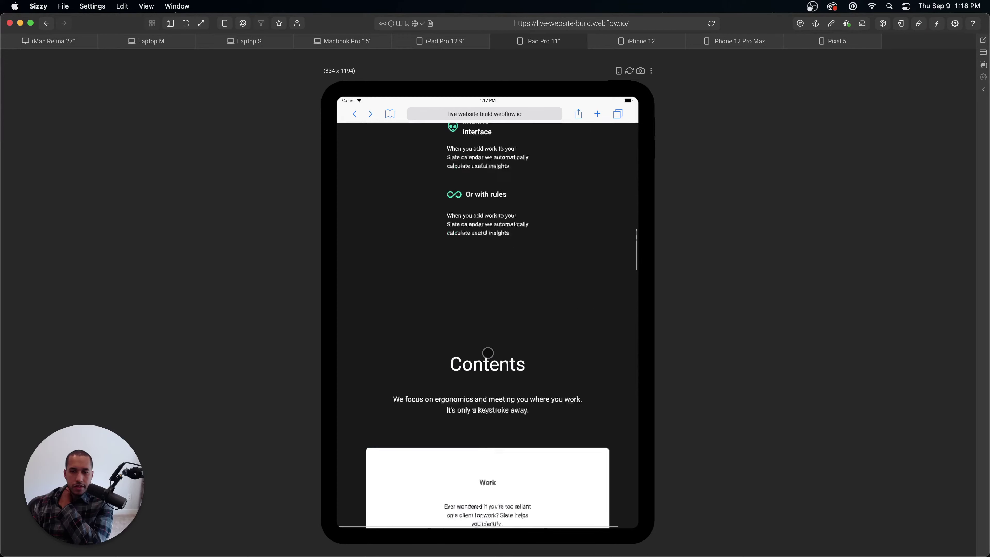
scroll(488, 353, down, 5)
scroll(488, 352, up, 15)
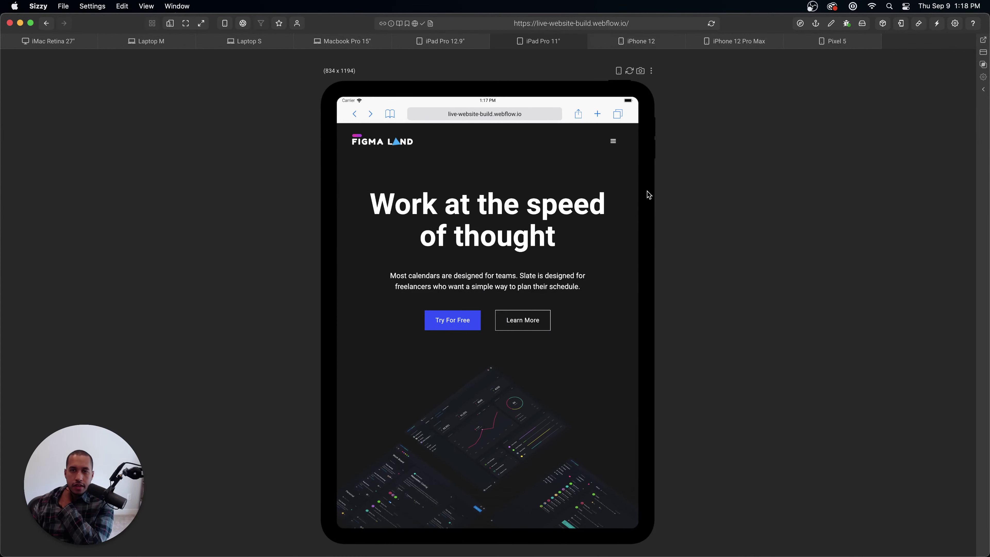
- Switch to the iPhone 12 preview and test opening and closing its navigation menu
click(644, 48)
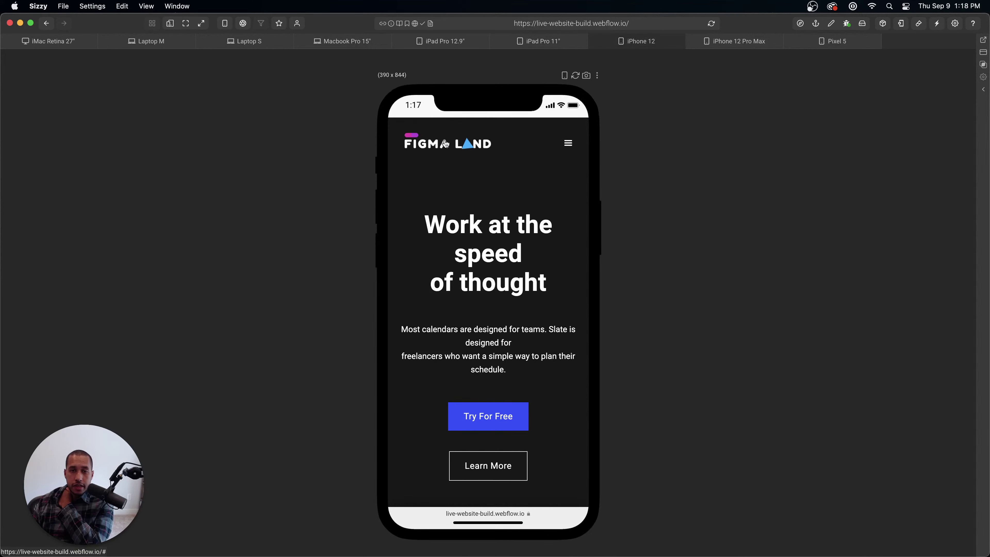
click(579, 147)
click(568, 142)
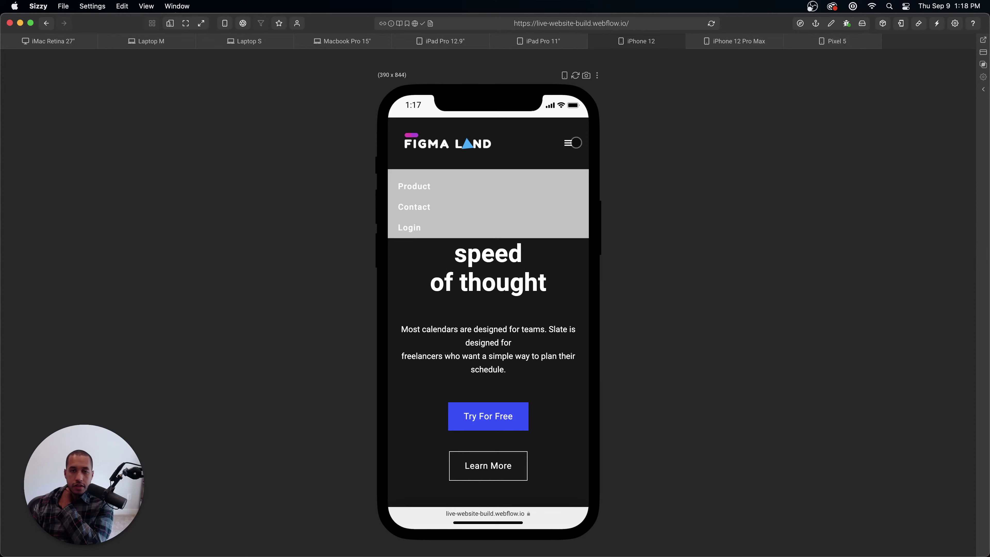
- Examine the hero buttons and dashboard image in the iPhone 12 preview, including the spacing above Features
scroll(534, 292, down, 5)
scroll(535, 295, down, 3)
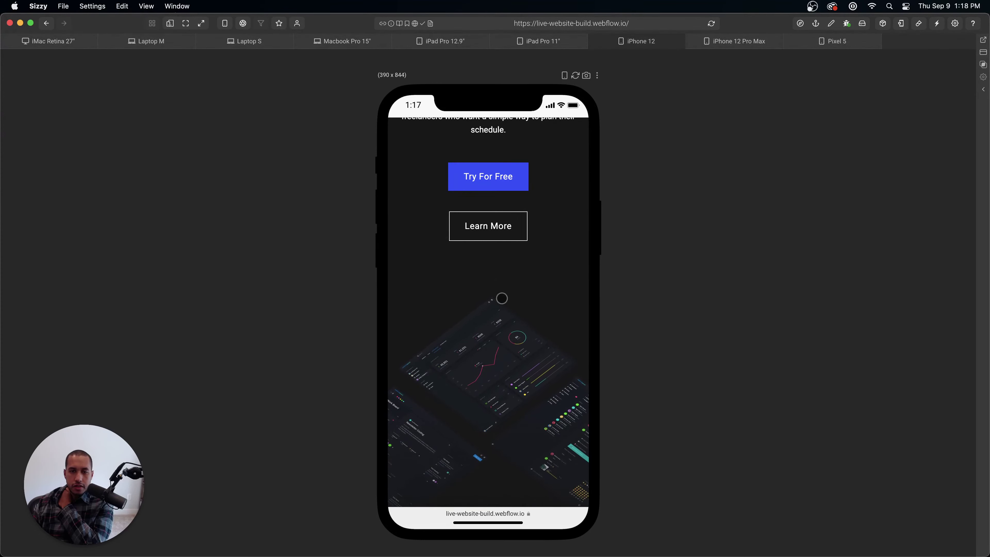
scroll(501, 298, down, 5)
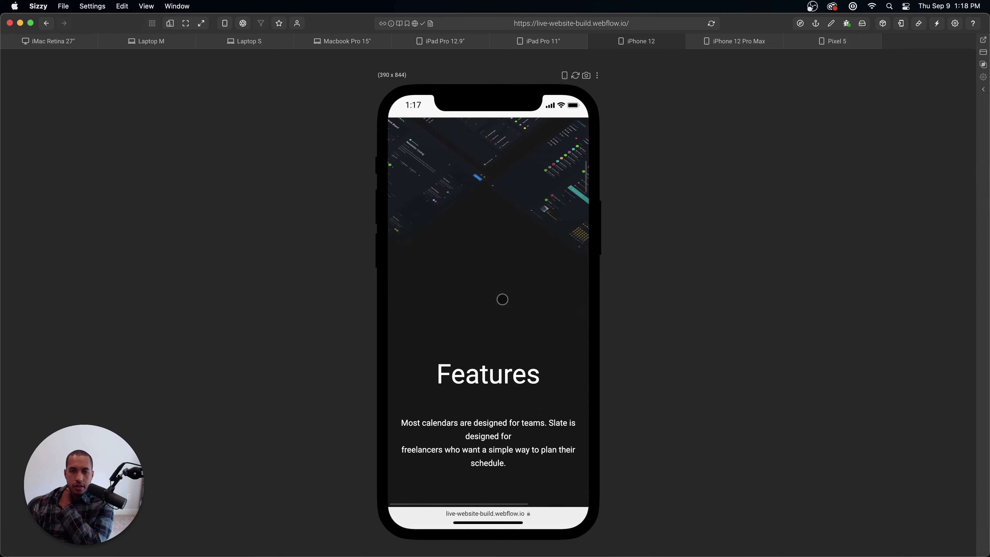
scroll(502, 299, up, 6)
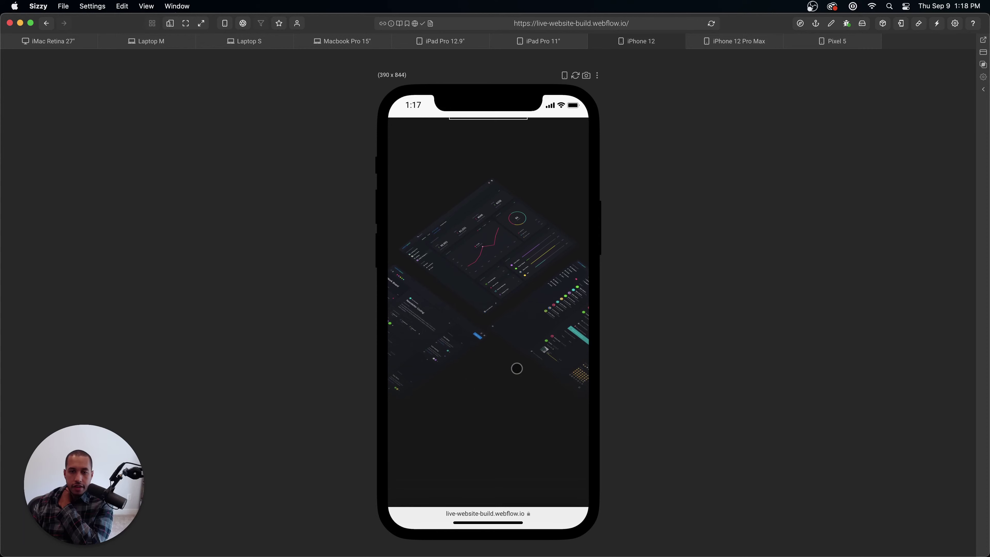
scroll(534, 302, down, 5)
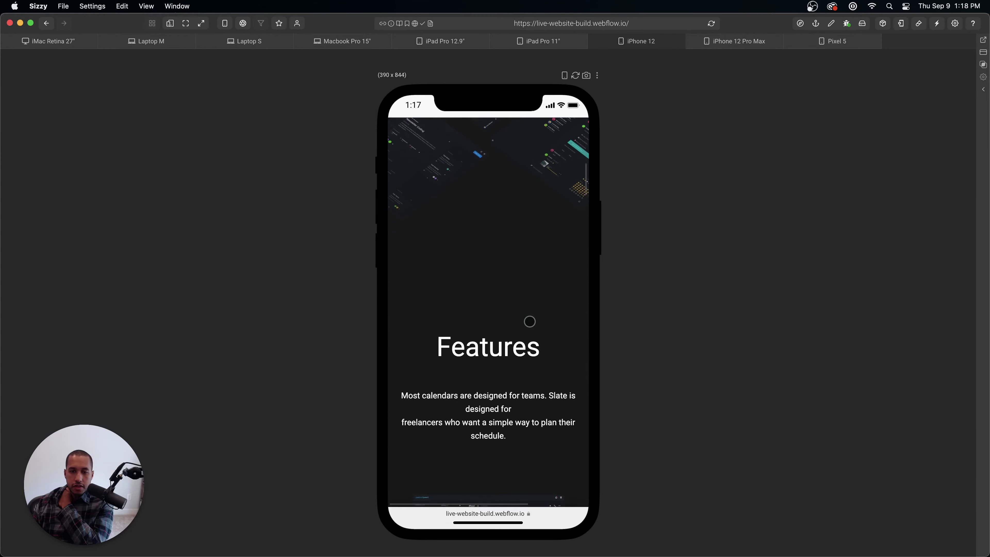
- Check the Features heading, screenshot and first feature item in the iPhone 12 preview for spacing between them
scroll(519, 331, down, 4)
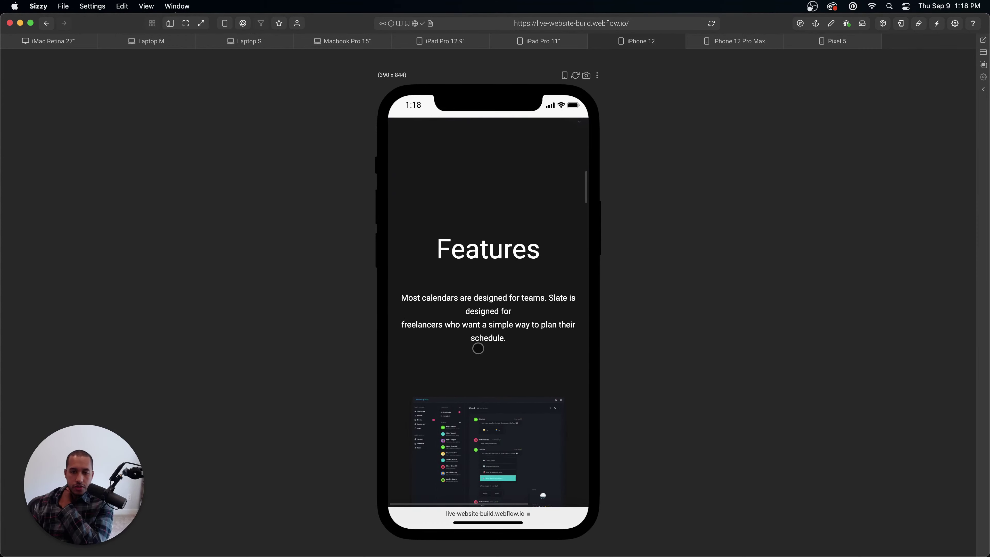
scroll(508, 351, down, 7)
scroll(507, 234, up, 5)
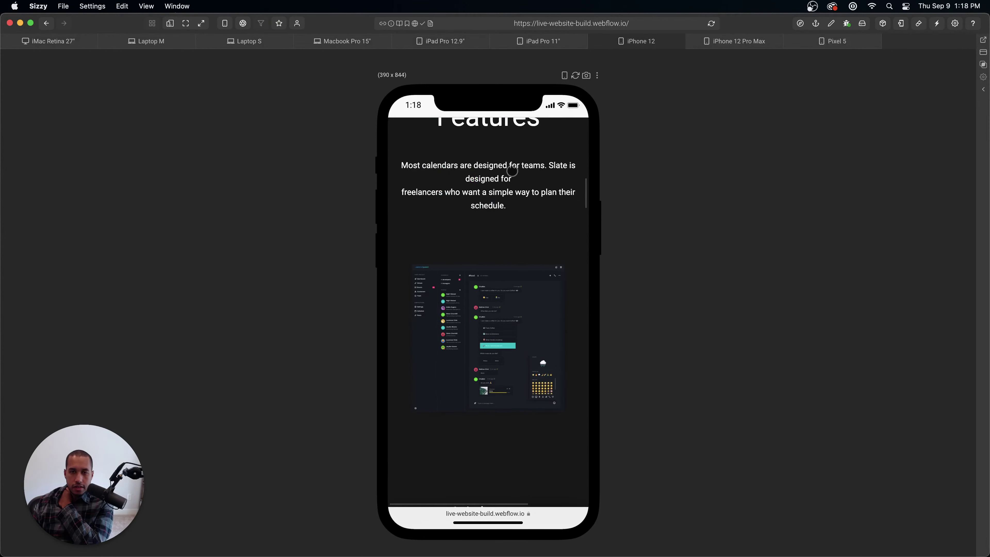
scroll(507, 194, up, 1)
scroll(530, 189, down, 4)
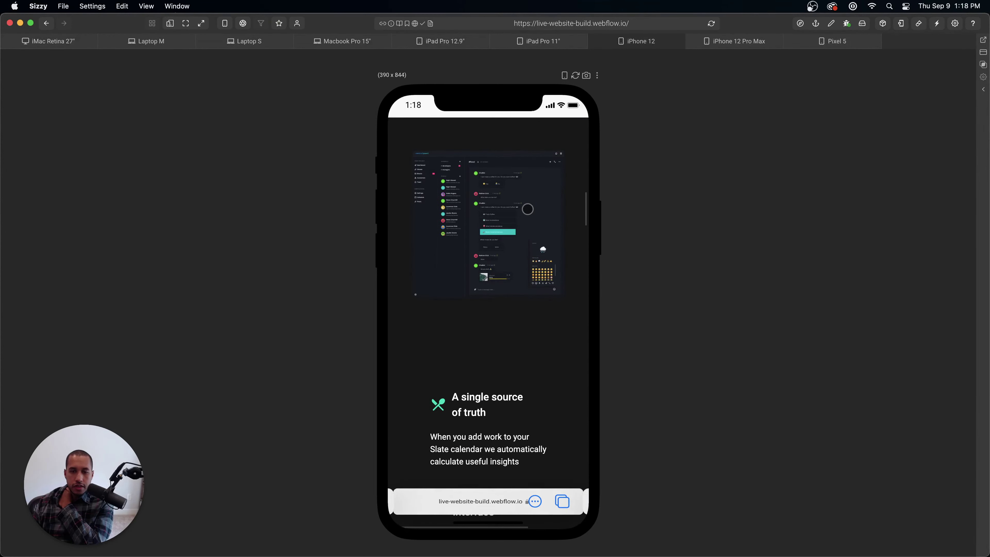
scroll(526, 182, up, 4)
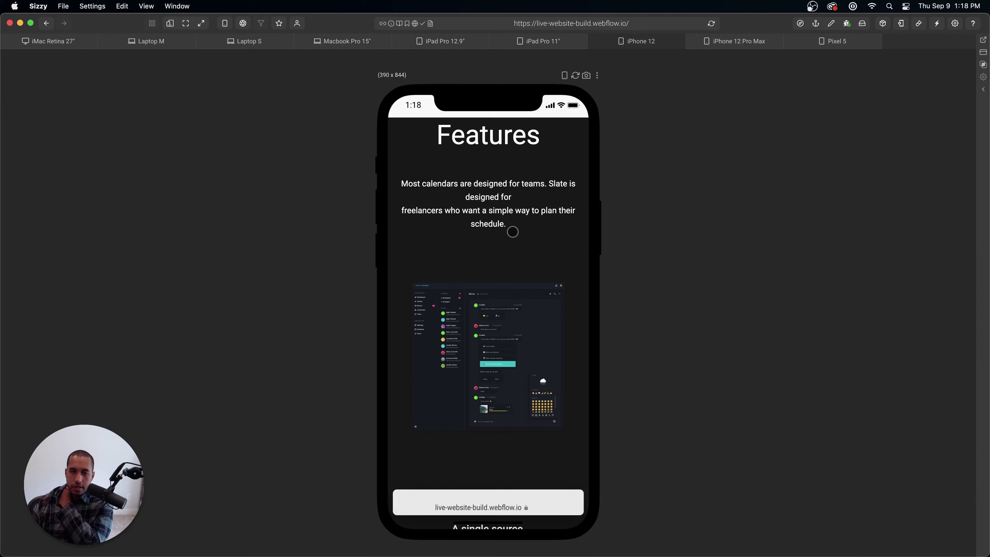
scroll(507, 270, down, 5)
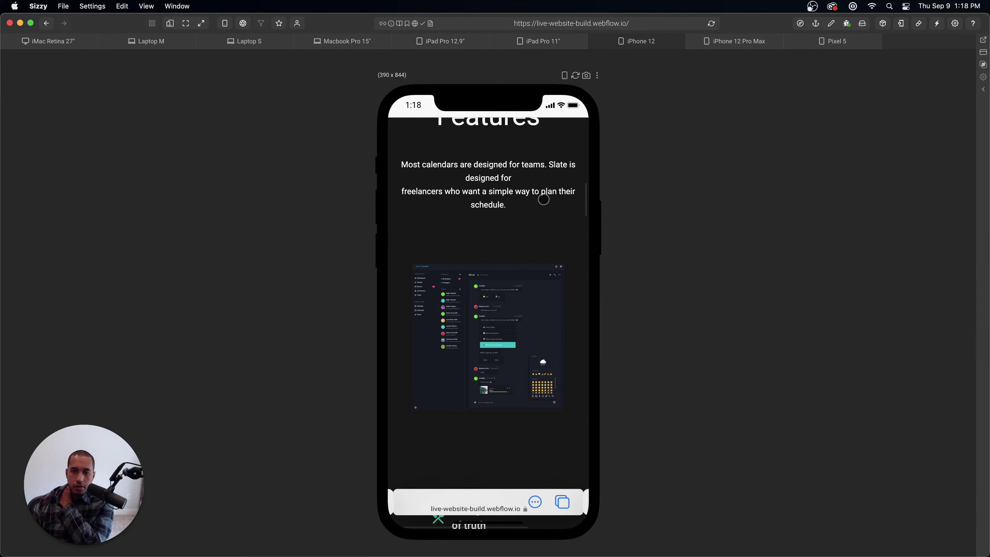
scroll(524, 243, up, 1)
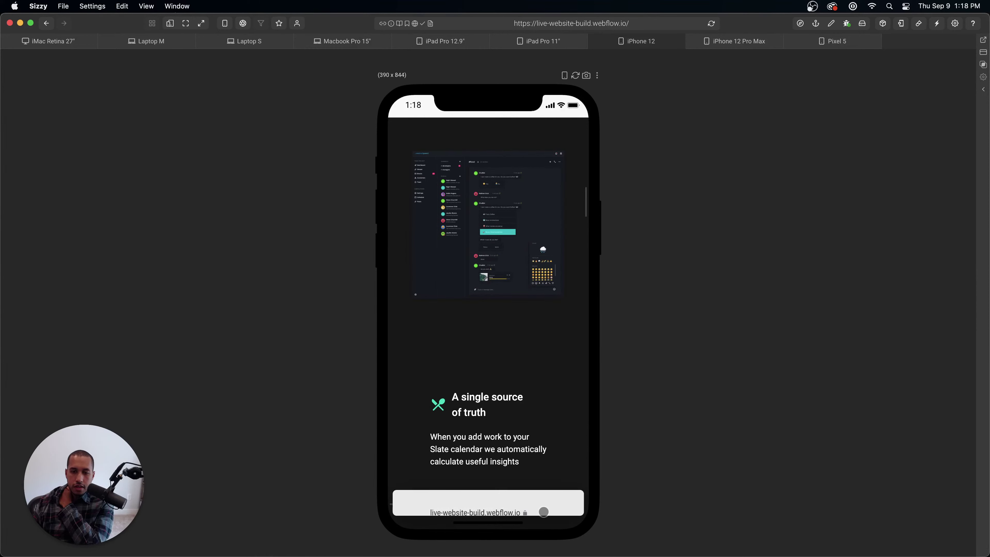
scroll(544, 415, down, 1)
- Review the rest of the iPhone 12 page from Contents to the OpenType call-to-action, rechecking the Gallery and Partners sections
scroll(545, 415, down, 15)
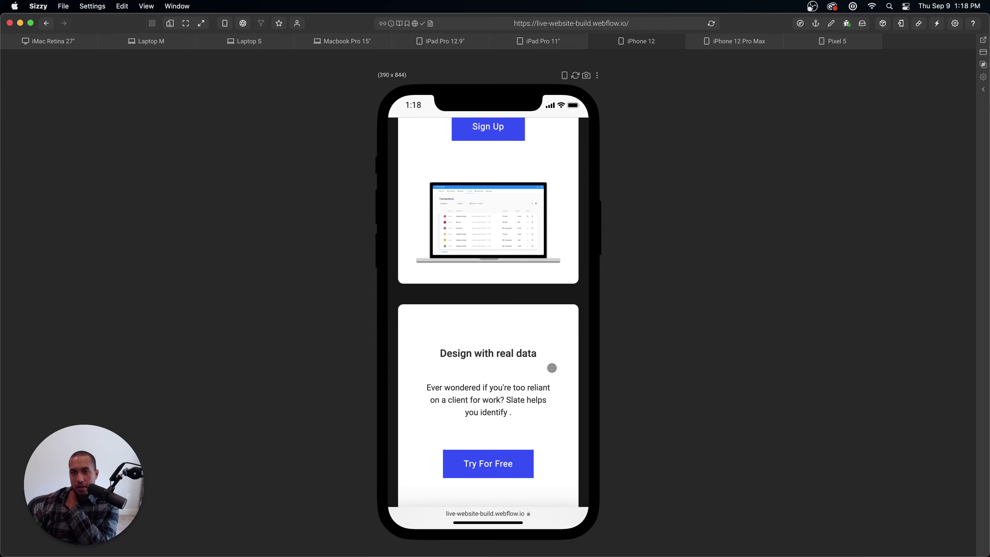
scroll(562, 365, down, 10)
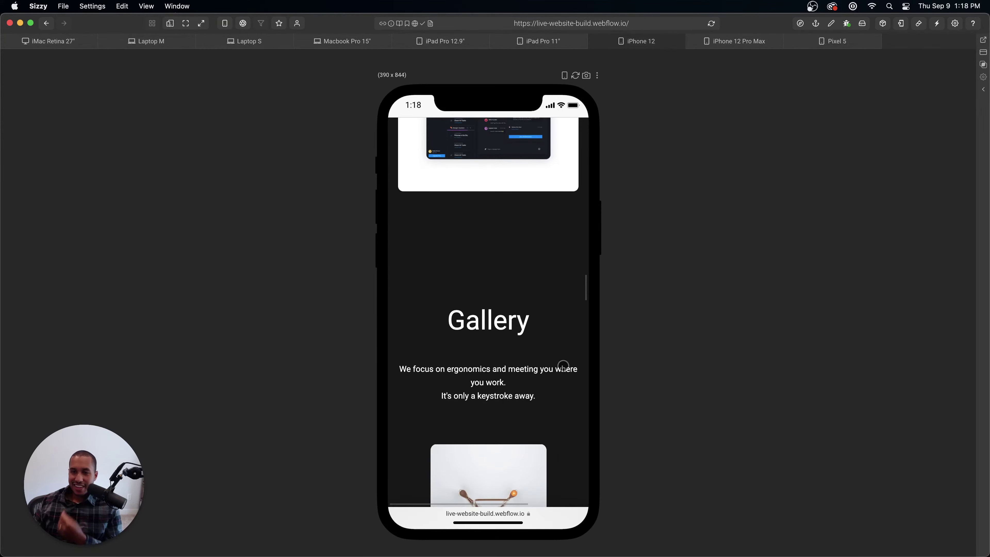
scroll(562, 365, down, 15)
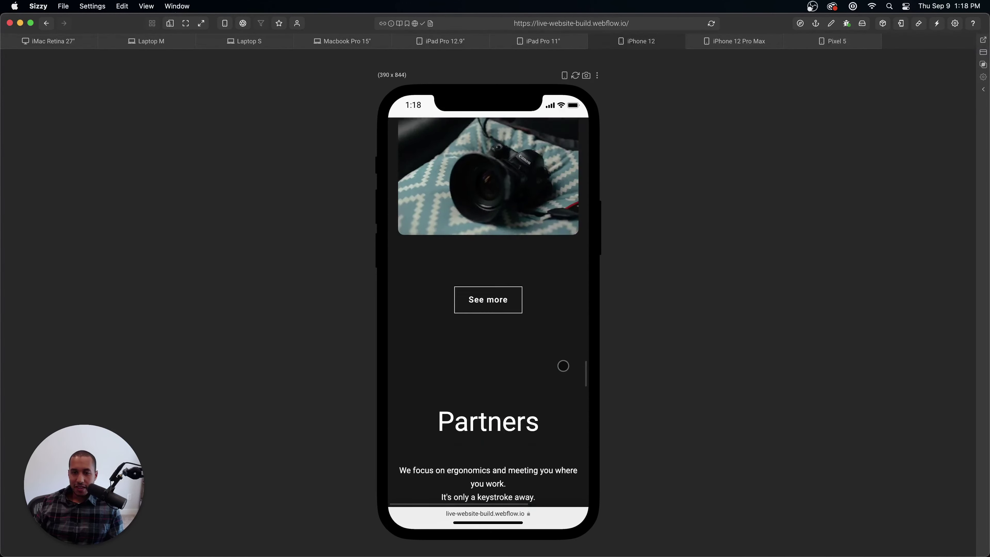
scroll(561, 363, up, 4)
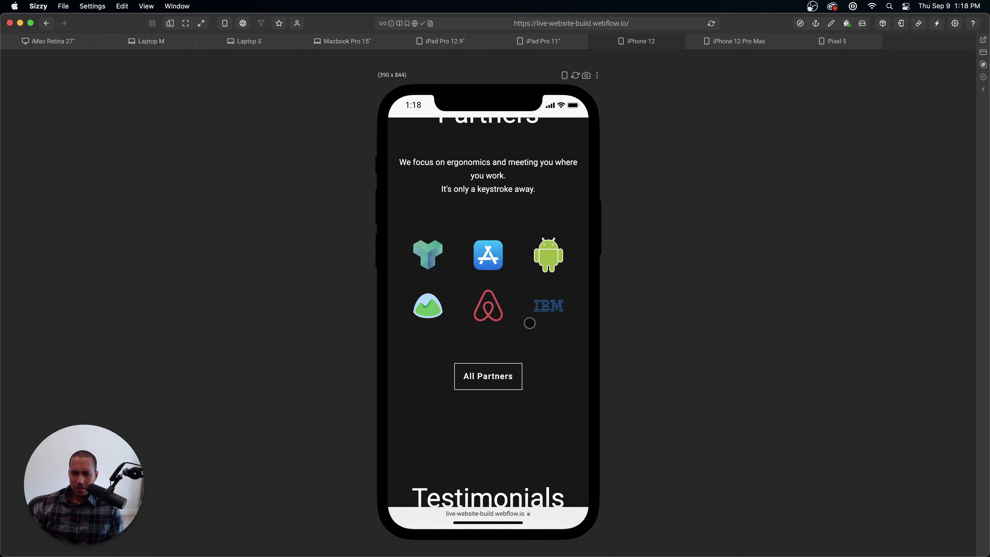
scroll(536, 339, down, 8)
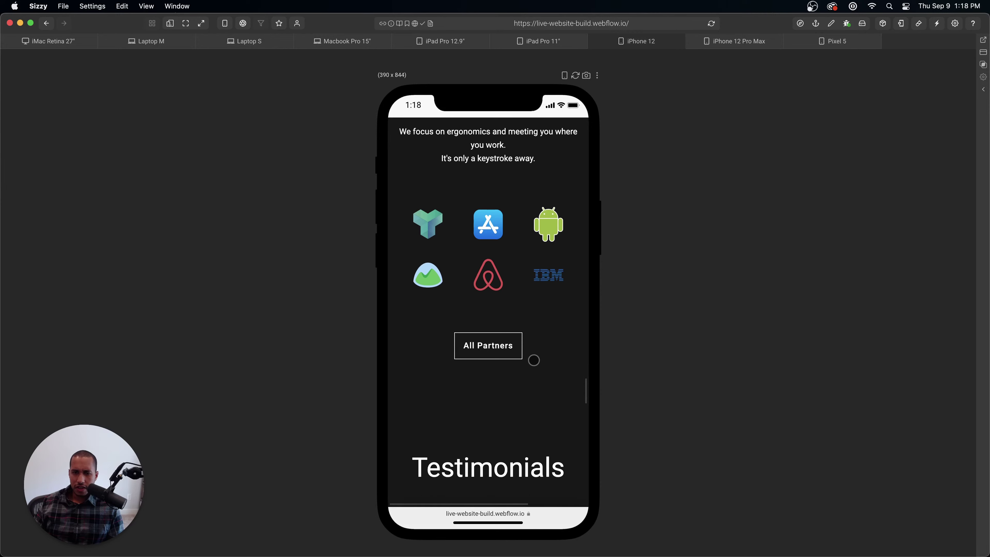
scroll(534, 355, up, 12)
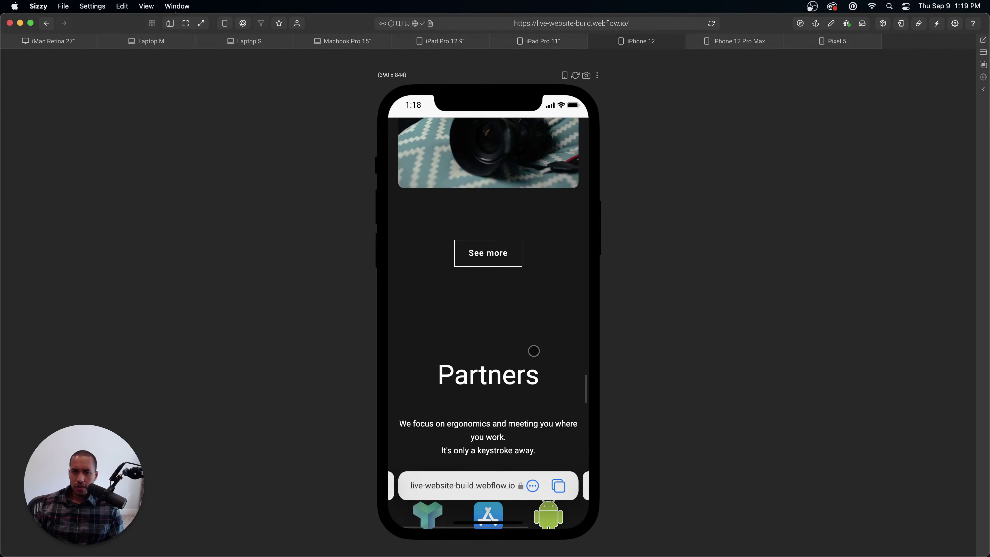
scroll(508, 394, up, 10)
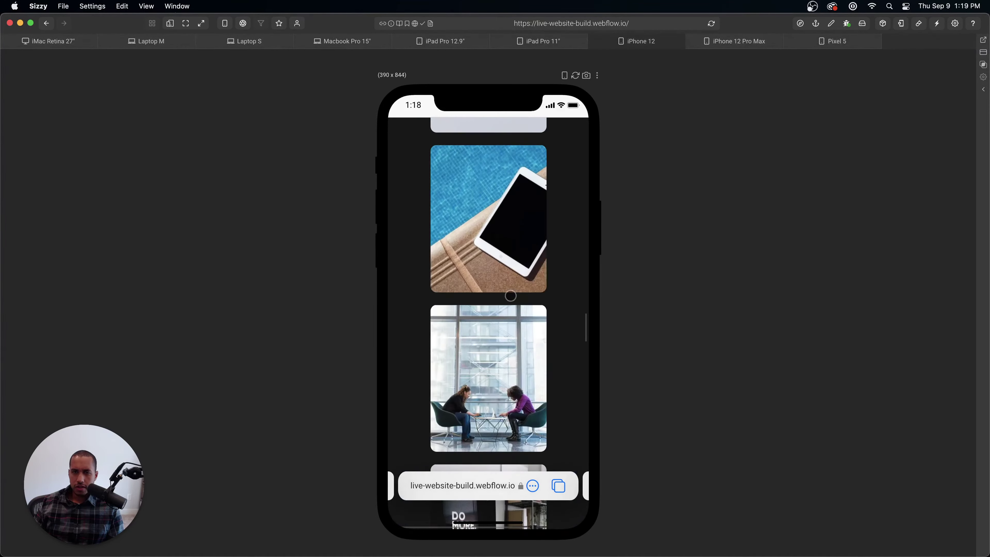
scroll(510, 288, up, 10)
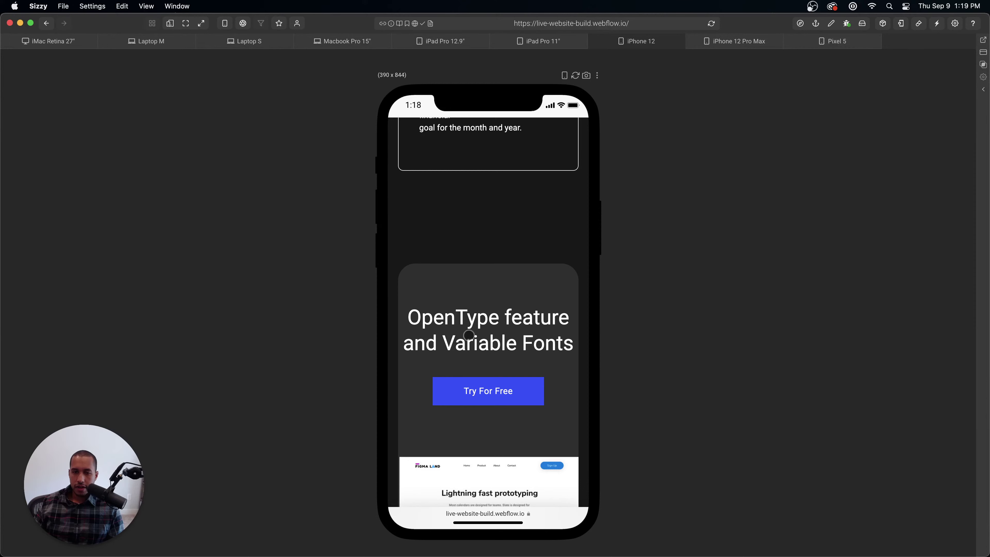
scroll(515, 435, down, 4)
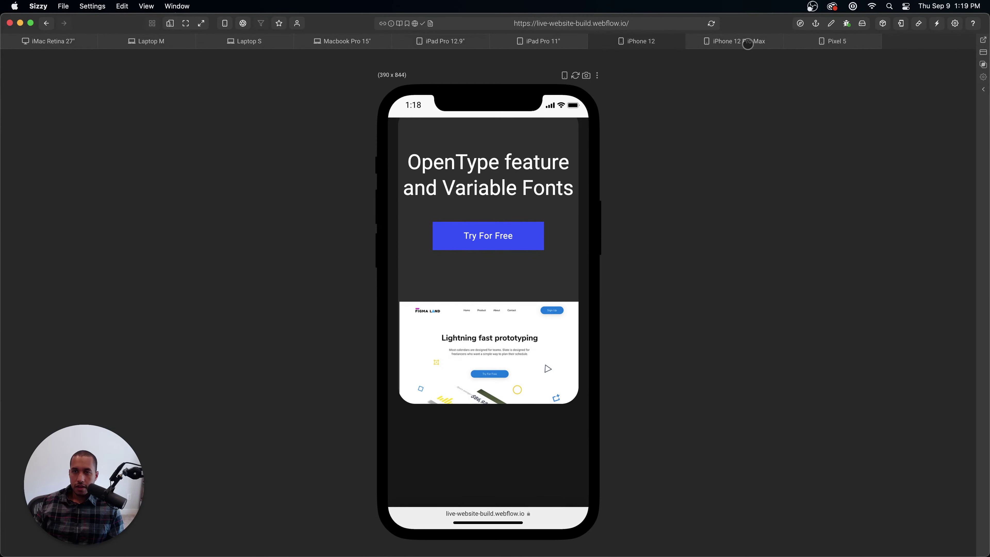
- Switch to the iPhone 12 Pro Max preview and examine the page from the hero through Features to the Contents cards
click(747, 46)
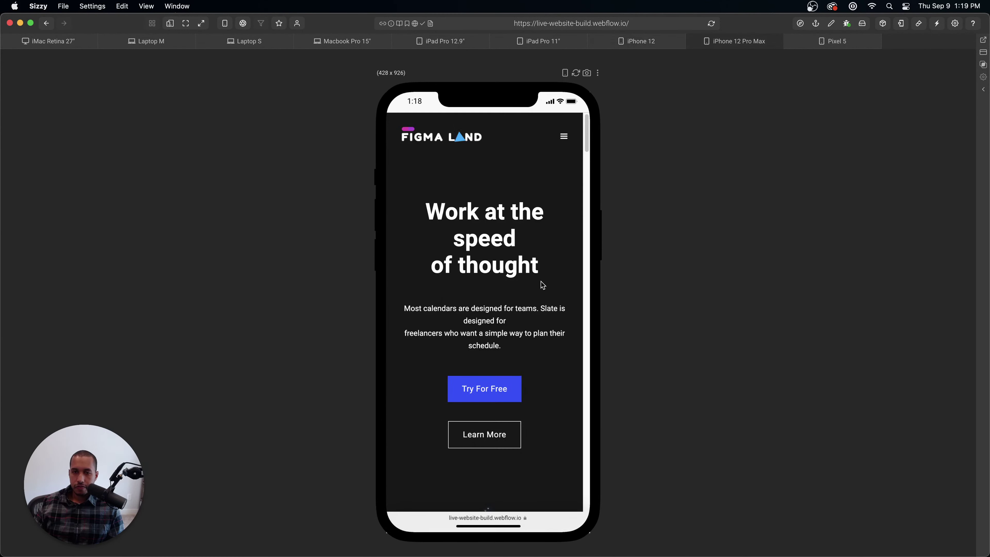
scroll(540, 289, down, 2)
scroll(540, 295, down, 15)
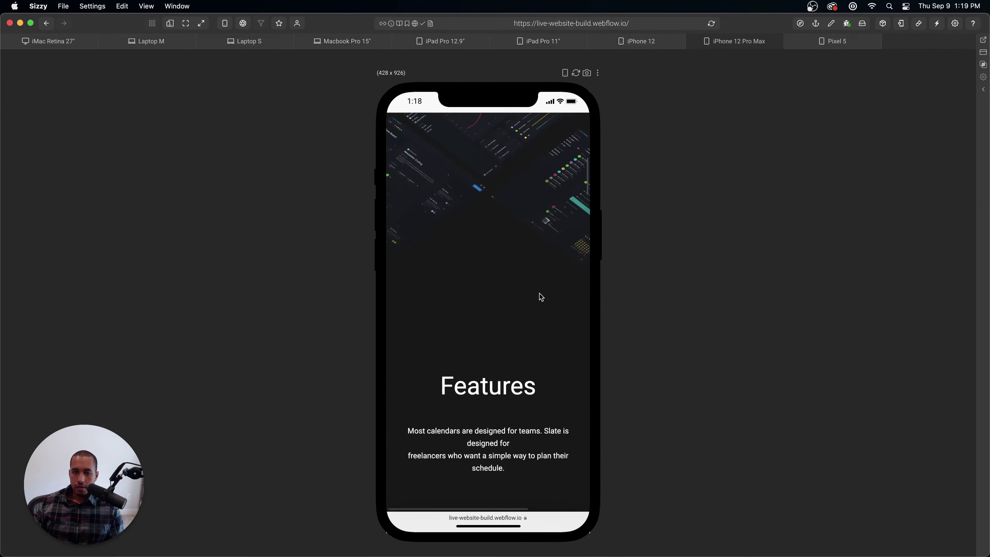
scroll(540, 297, down, 15)
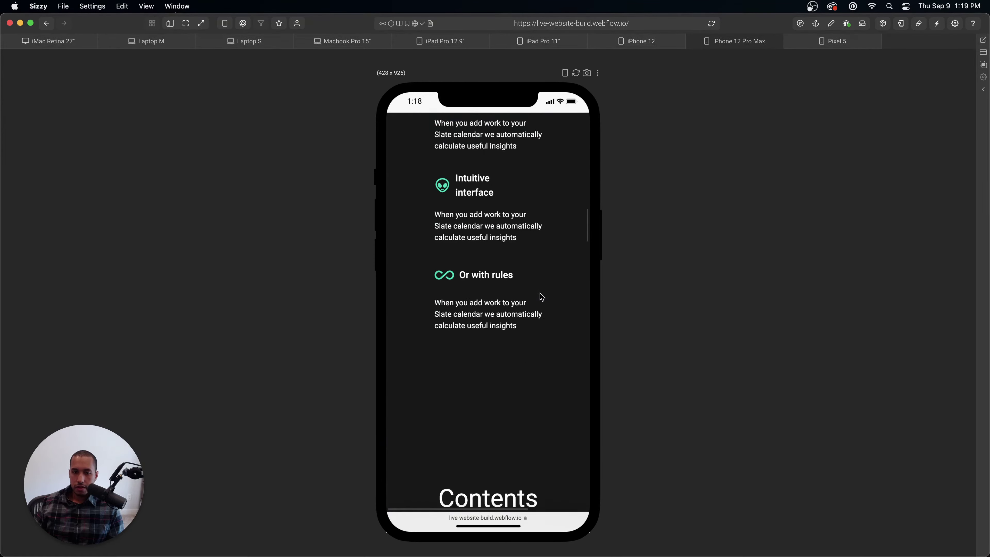
scroll(540, 296, up, 4)
scroll(540, 293, down, 4)
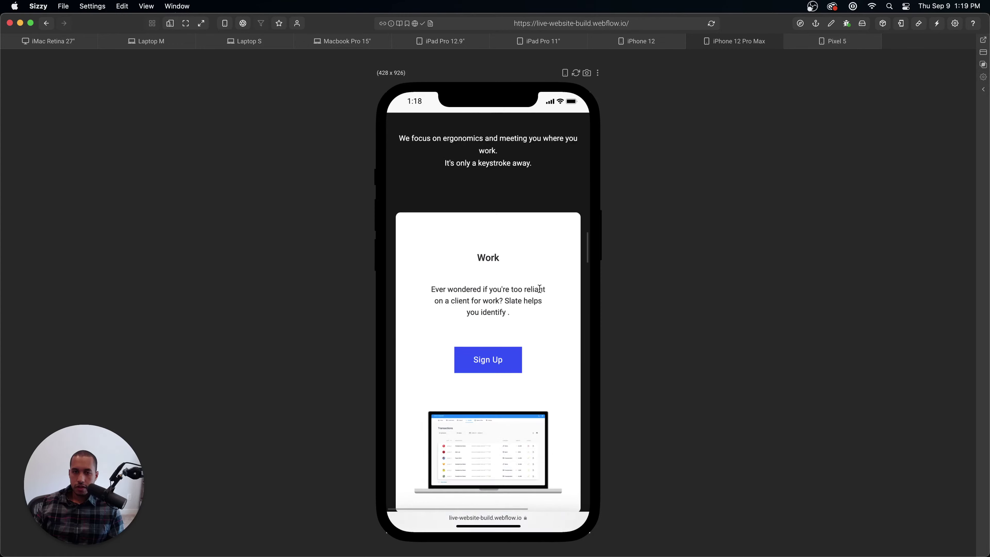
scroll(539, 291, up, 4)
scroll(538, 289, up, 5)
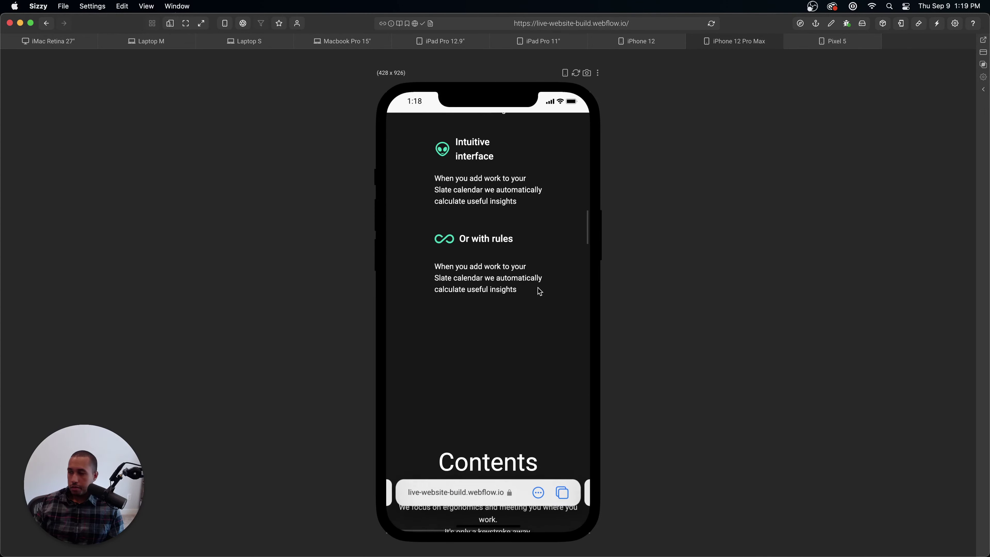
scroll(538, 288, down, 6)
scroll(539, 292, down, 20)
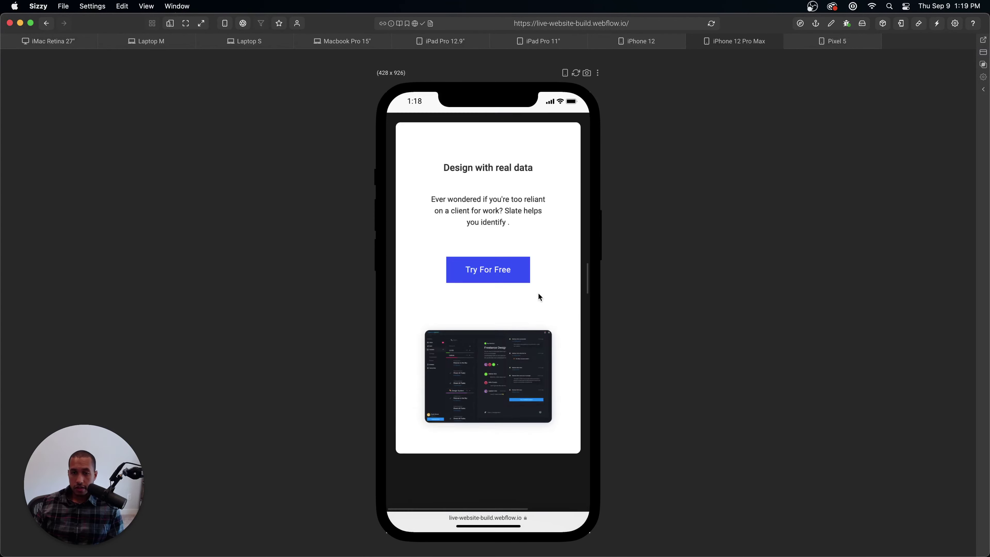
- Inspect the Gallery heading and stacked images in the iPhone 12 Pro Max preview for sizing and spacing
scroll(538, 291, up, 5)
scroll(538, 291, down, 5)
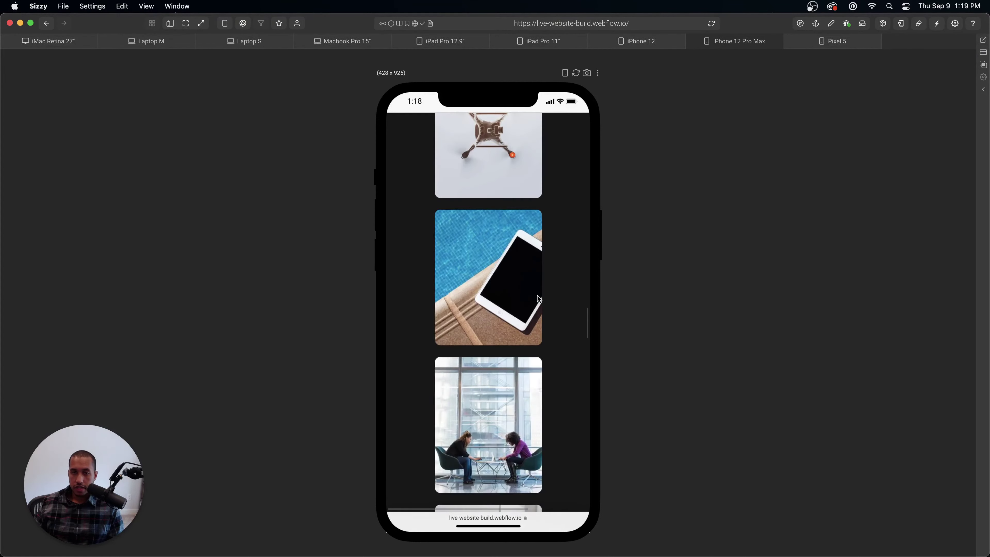
scroll(483, 173, up, 5)
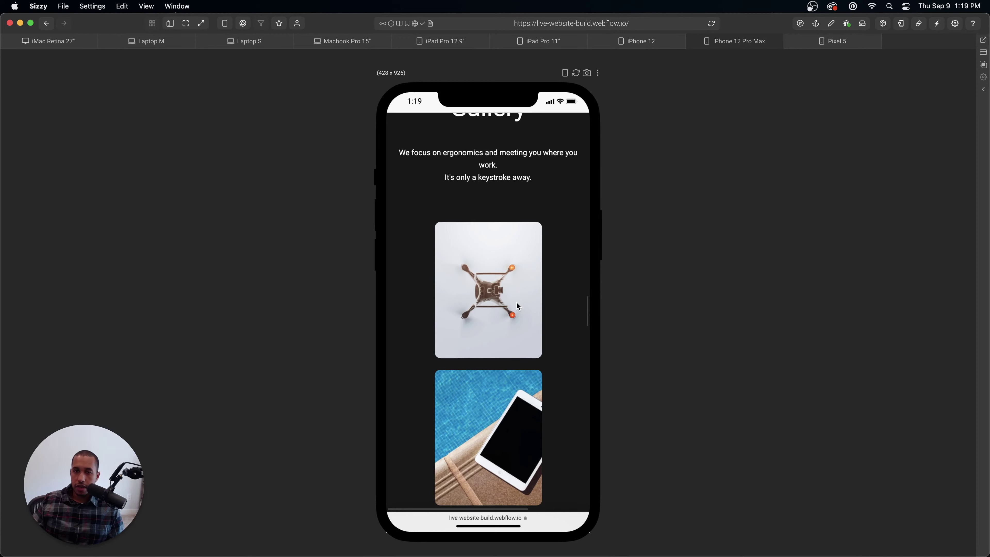
scroll(516, 302, down, 3)
scroll(521, 326, down, 3)
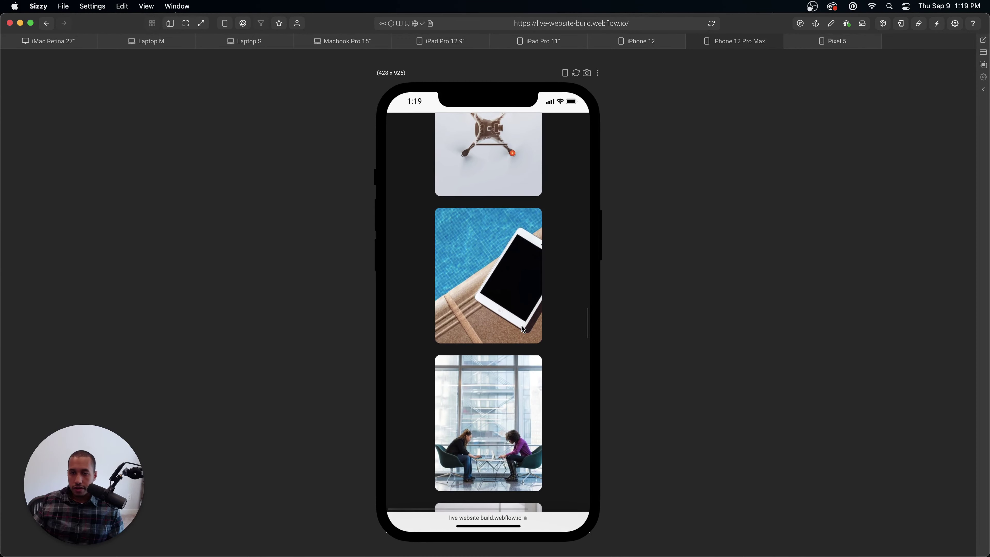
scroll(521, 325, up, 8)
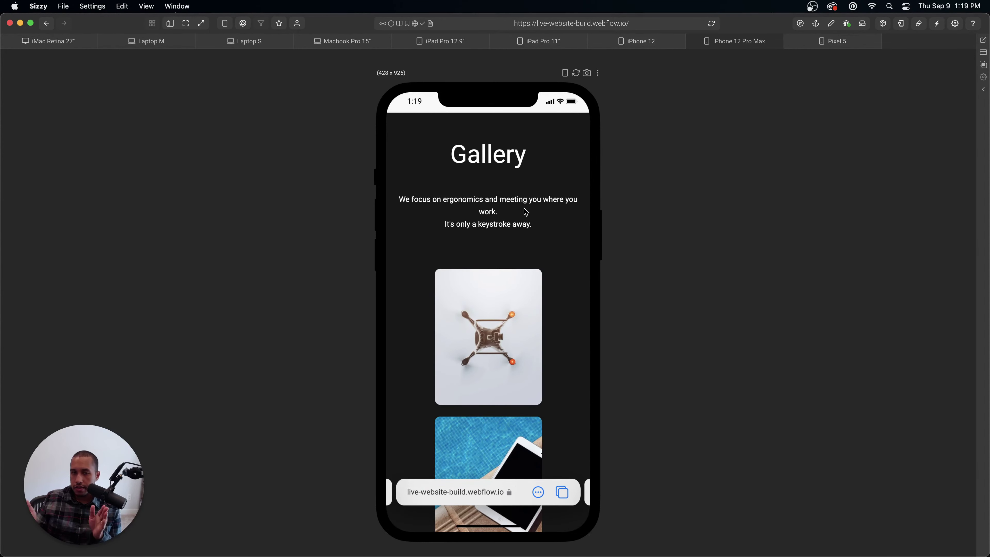
- Review the iPhone 12 Pro Max preview from the Gallery images through Partners and Testimonials to the OpenType call-to-action
scroll(539, 273, down, 5)
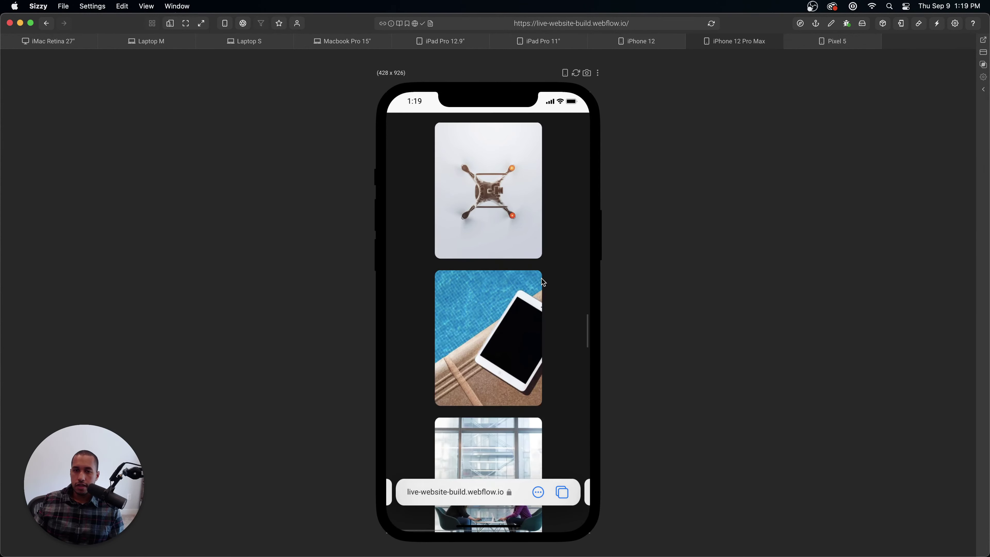
scroll(543, 286, down, 10)
scroll(543, 287, down, 15)
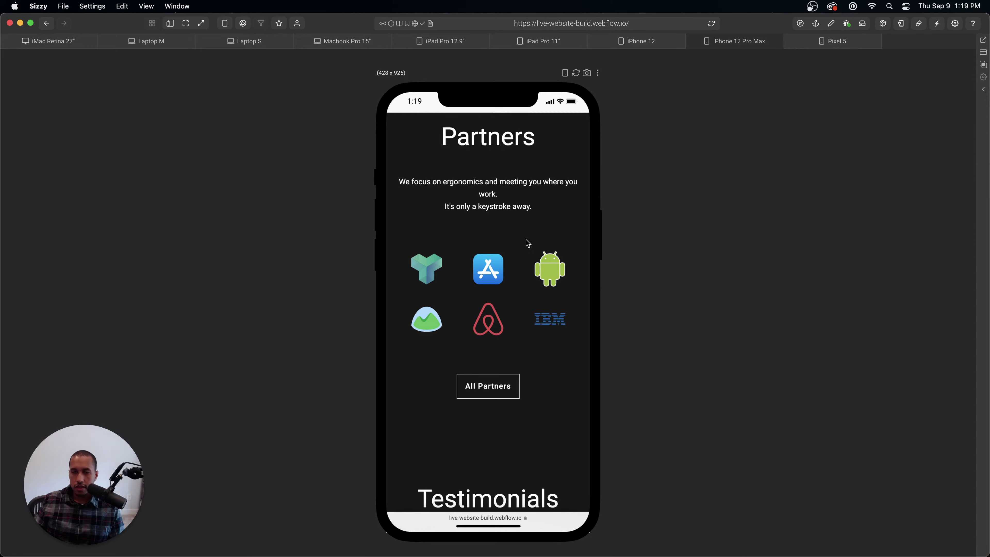
scroll(526, 239, down, 1)
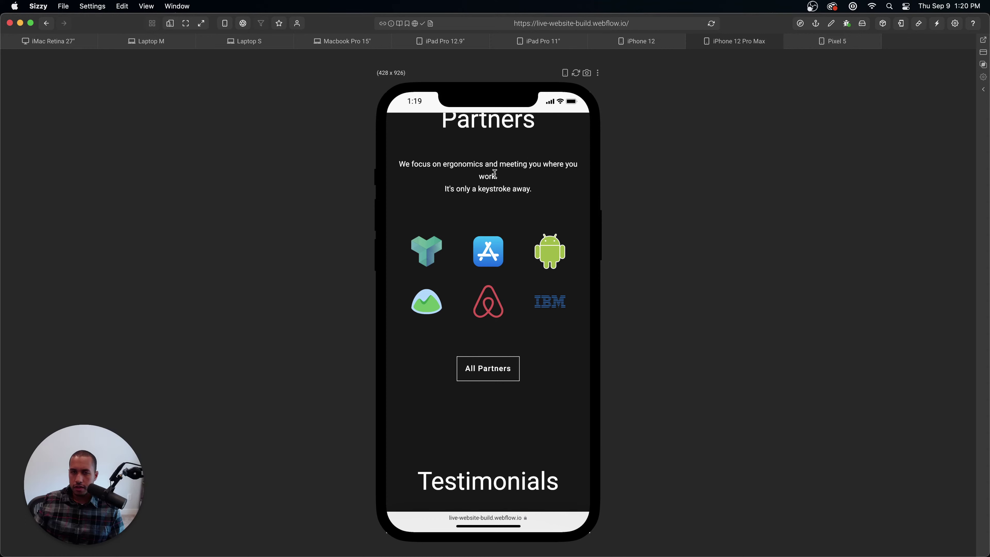
scroll(524, 286, down, 10)
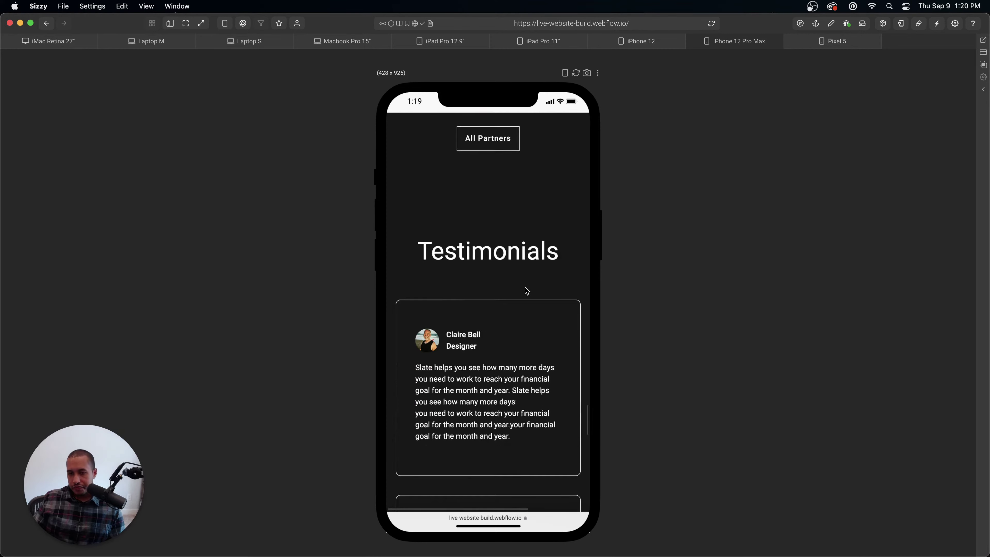
scroll(525, 287, down, 10)
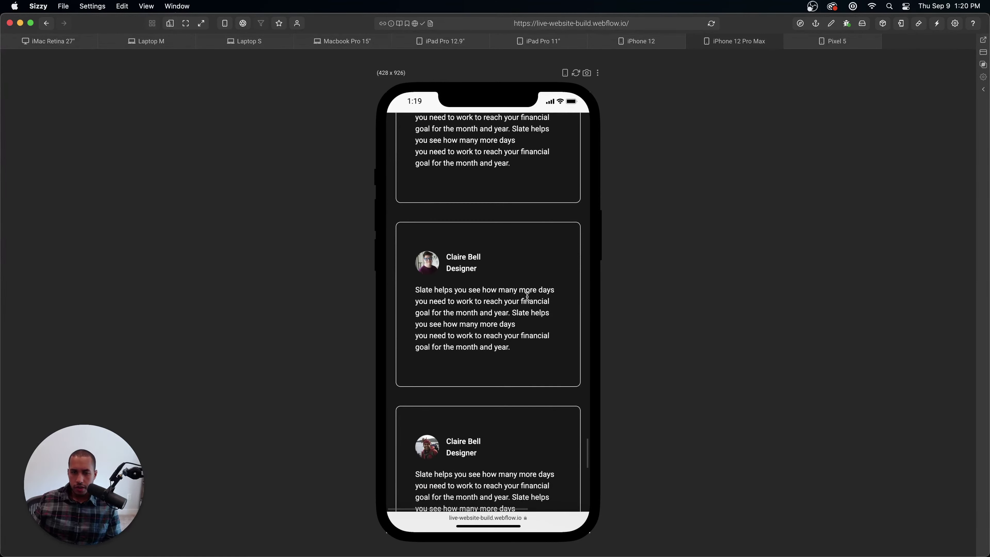
scroll(526, 312, down, 10)
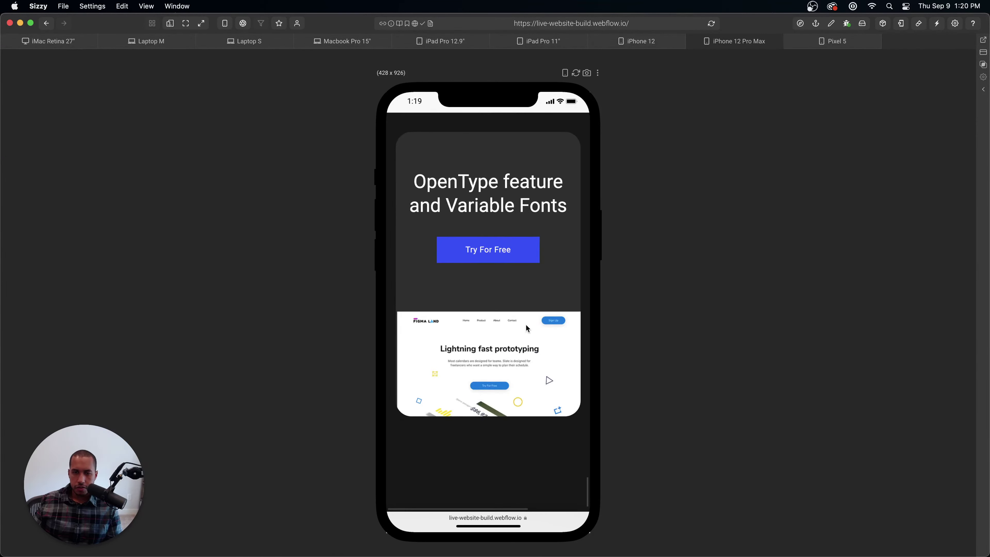
- Recheck the iPhone 12 Pro Max page upward from the call-to-action through Testimonials, Contents and Features to the hero
scroll(526, 325, up, 15)
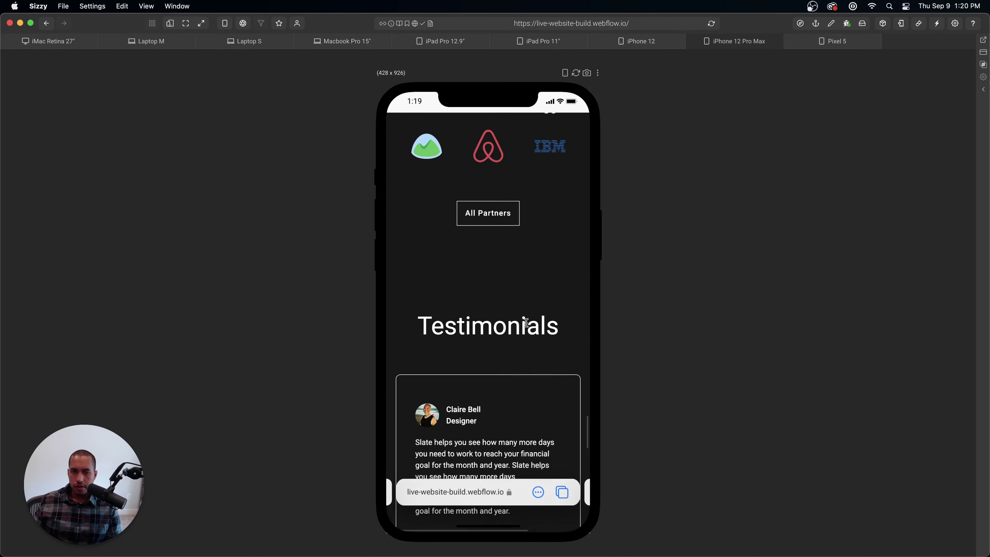
scroll(526, 320, down, 10)
scroll(526, 319, up, 5)
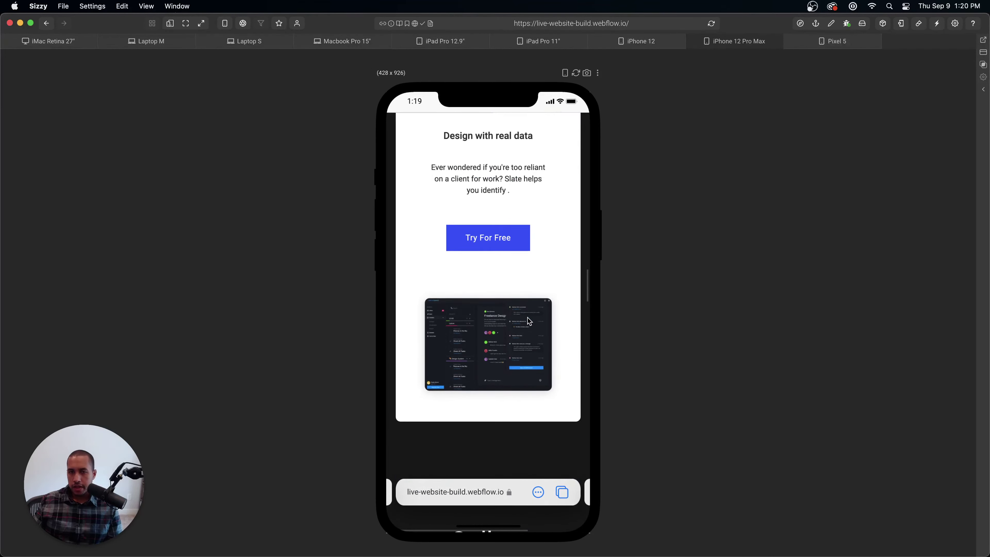
scroll(526, 317, up, 10)
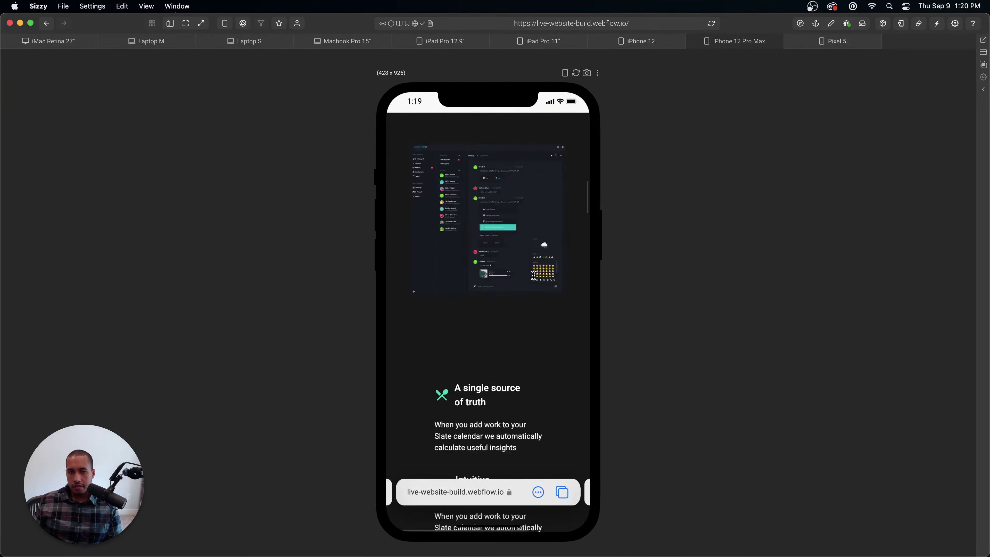
scroll(533, 275, down, 3)
scroll(533, 276, up, 6)
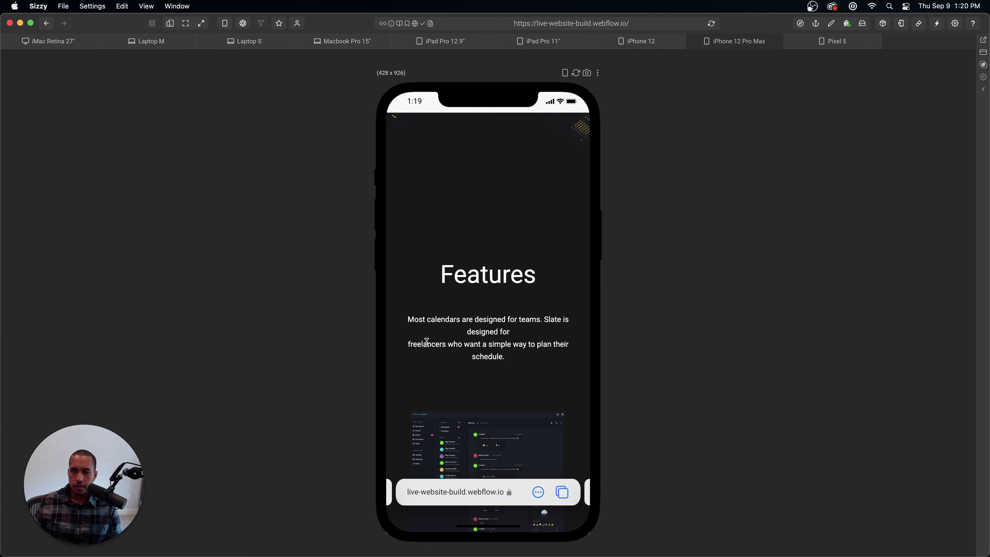
scroll(426, 341, up, 10)
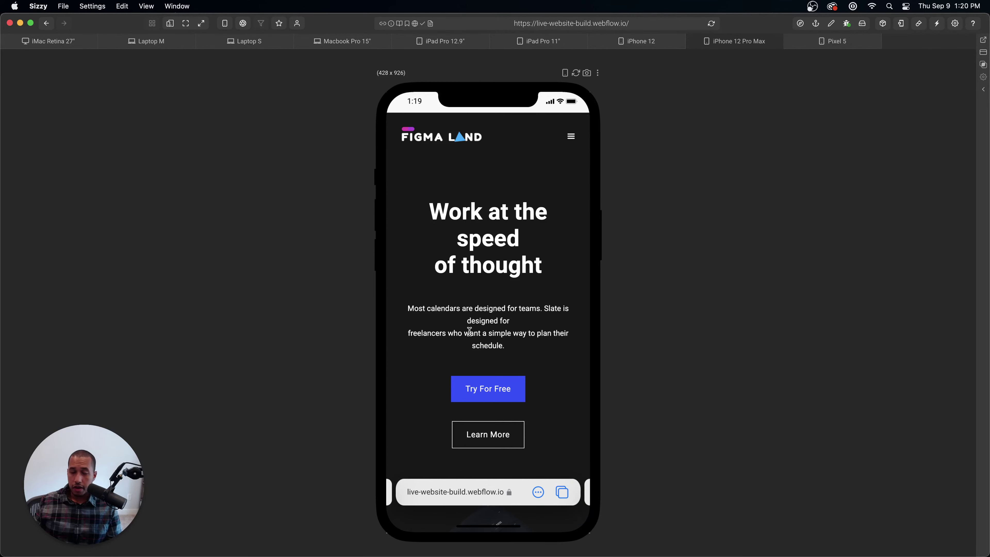
- Switch to the Pixel 5 preview and examine the hero, Features items, Contents subheading wrapping and Contents cards
click(841, 40)
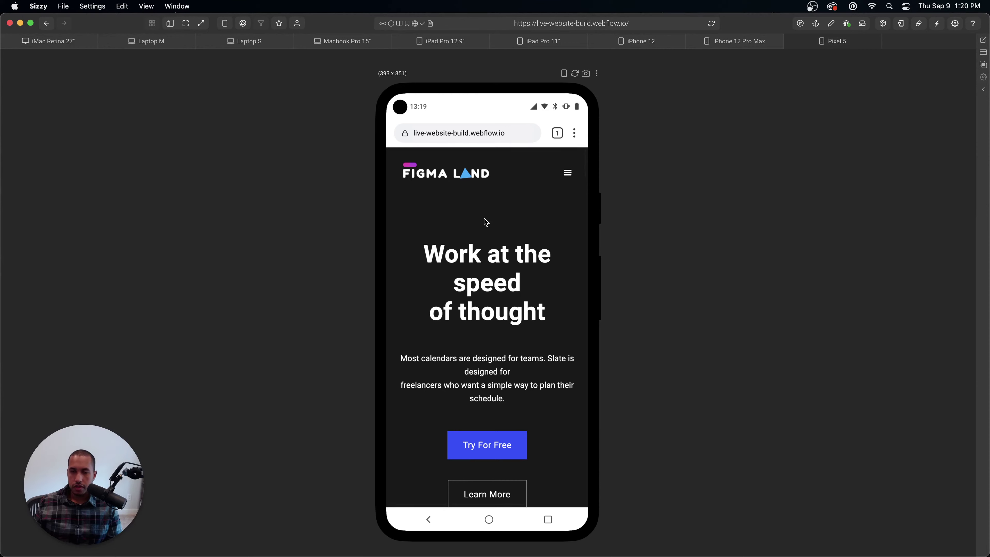
scroll(505, 303, down, 10)
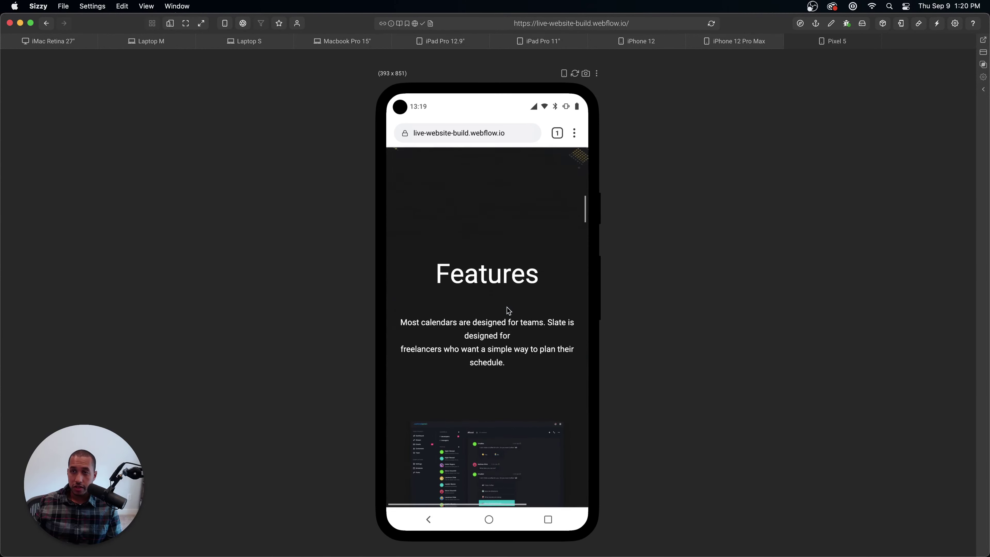
scroll(509, 310, down, 10)
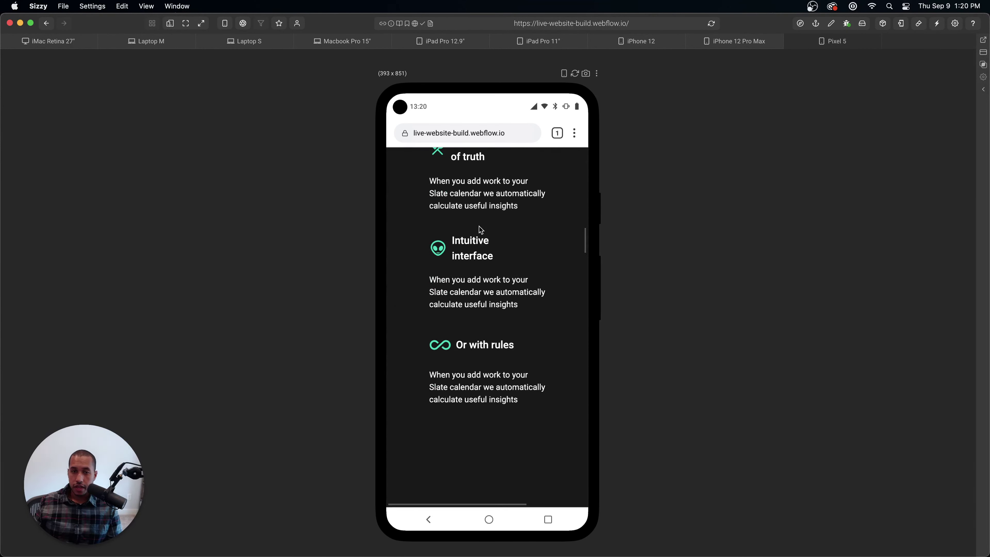
scroll(433, 476, down, 10)
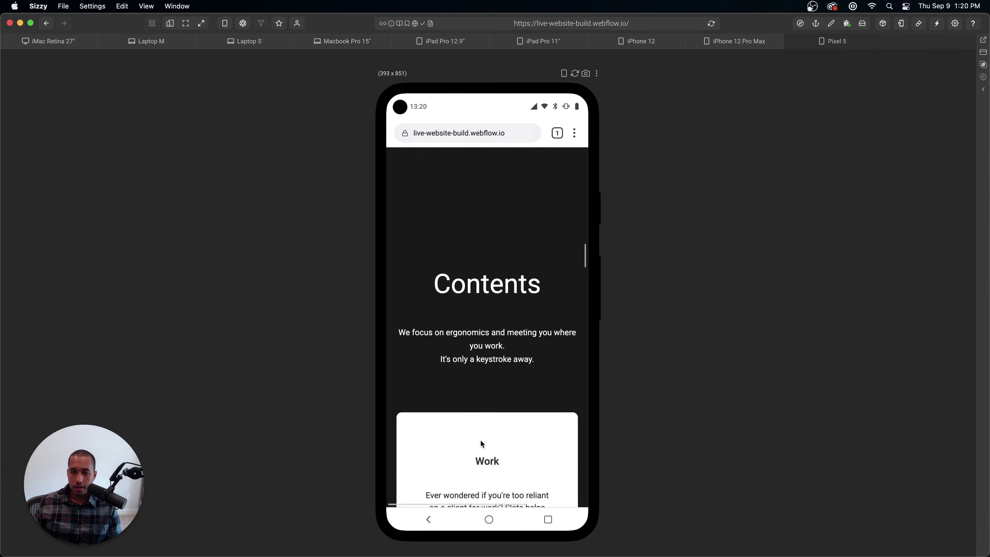
drag(405, 322, 513, 338)
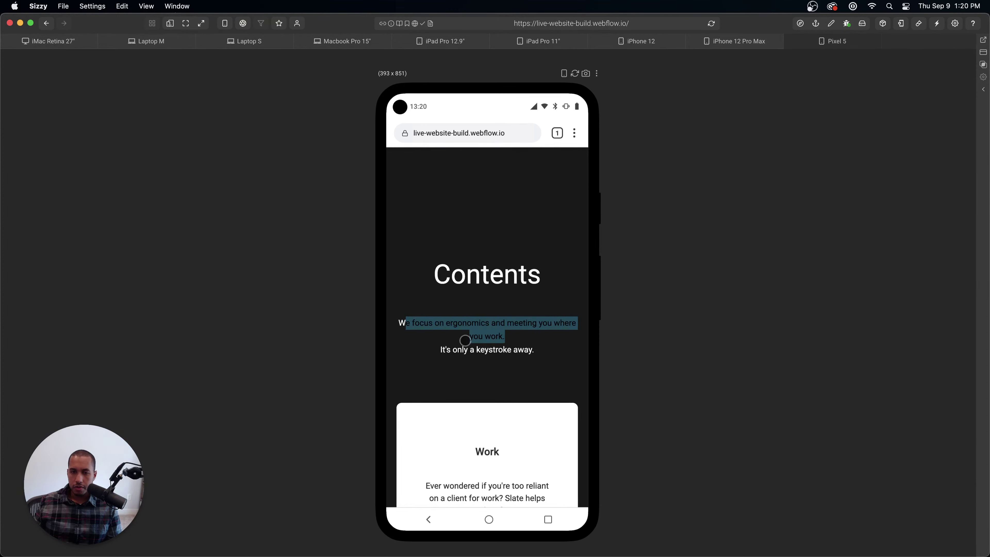
click(527, 343)
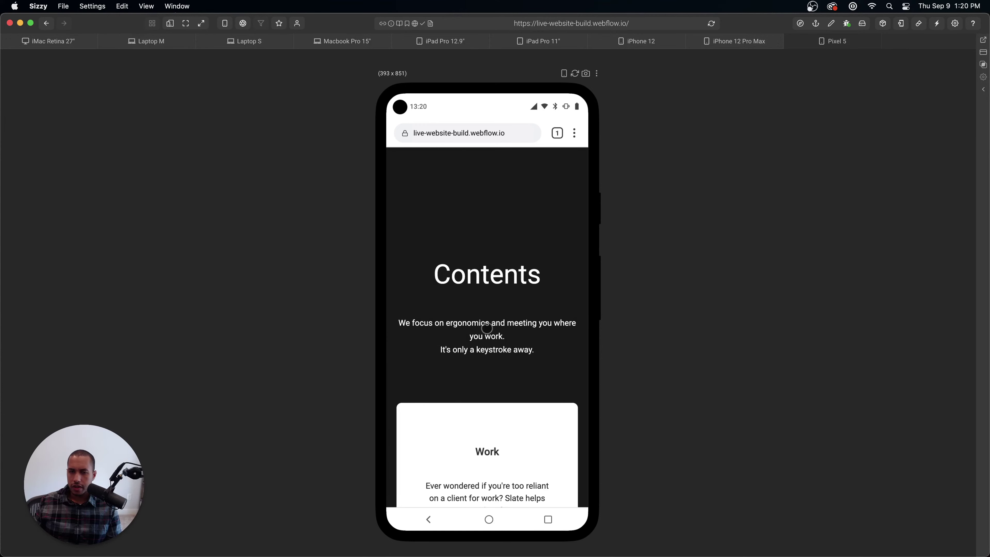
scroll(488, 295, down, 3)
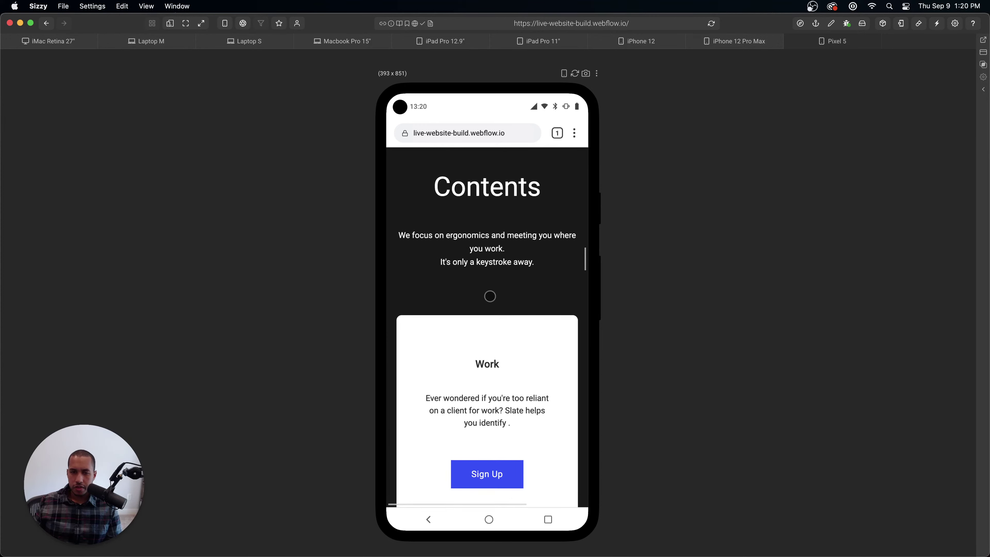
scroll(492, 296, down, 8)
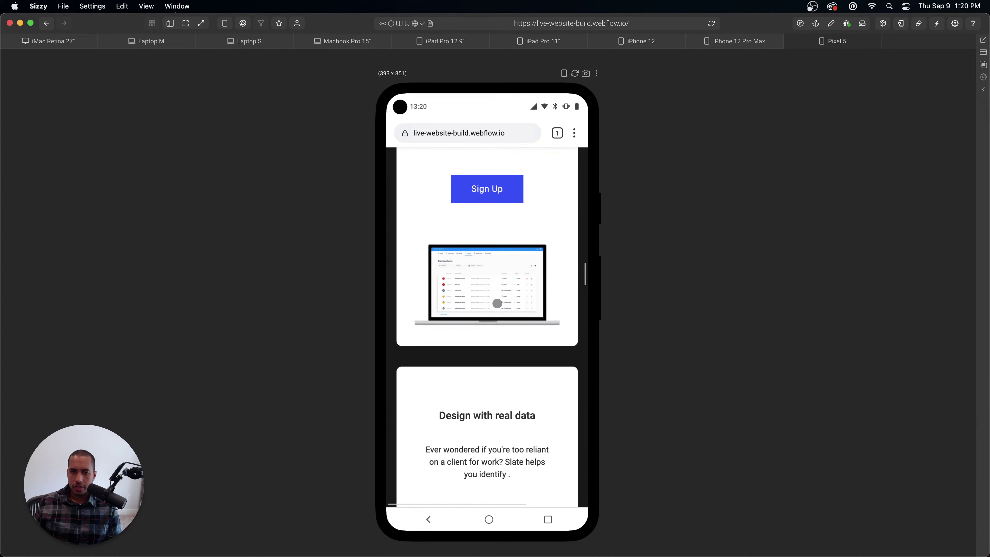
- Inspect the rest of the Pixel 5 page from the Gallery through Testimonials to the OpenType call-to-action, returning to the hero
scroll(498, 304, down, 10)
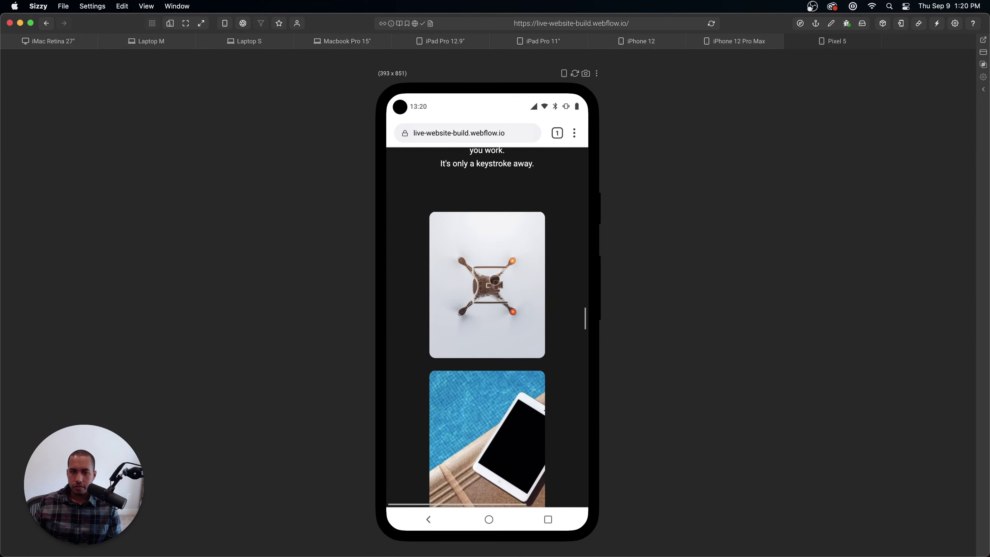
scroll(467, 240, up, 2)
scroll(513, 308, down, 20)
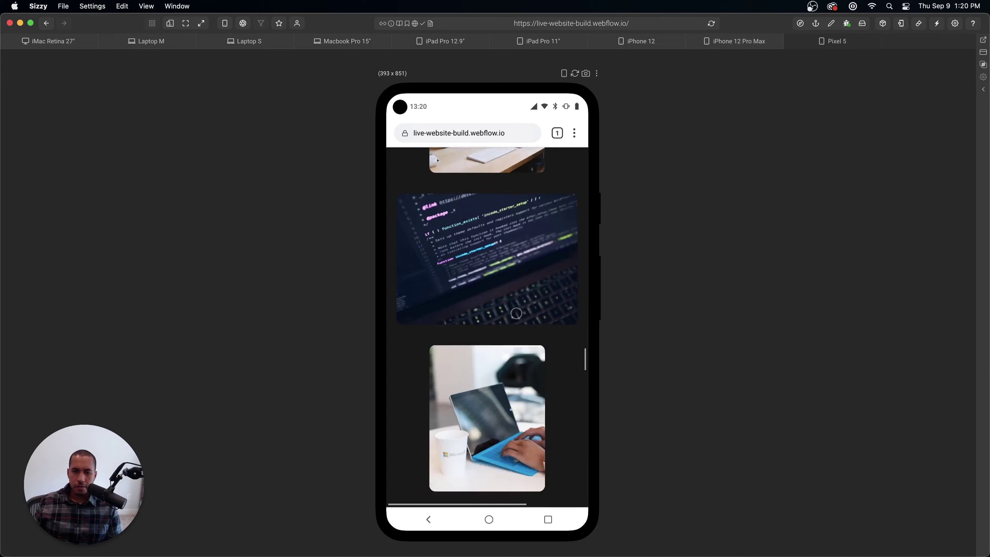
scroll(517, 316, down, 20)
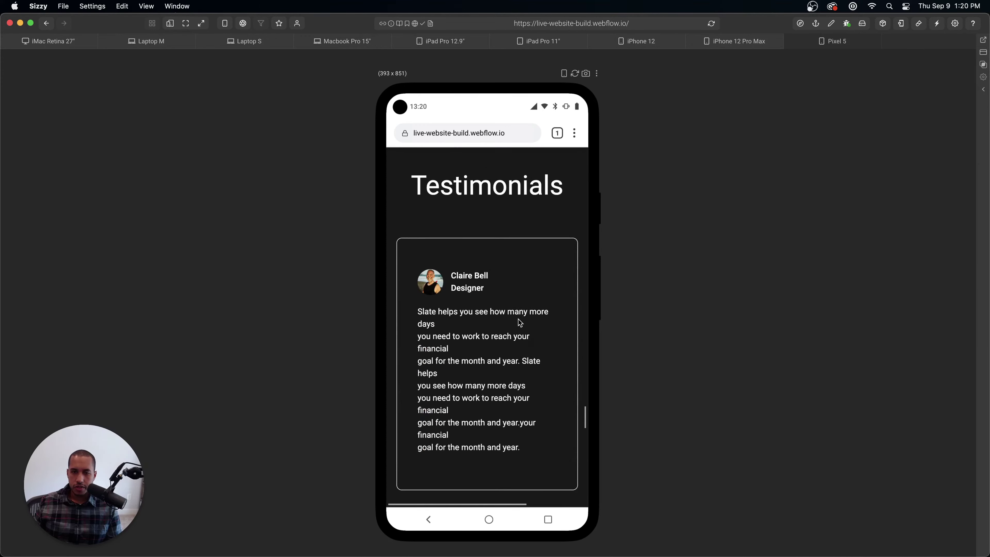
scroll(519, 322, down, 15)
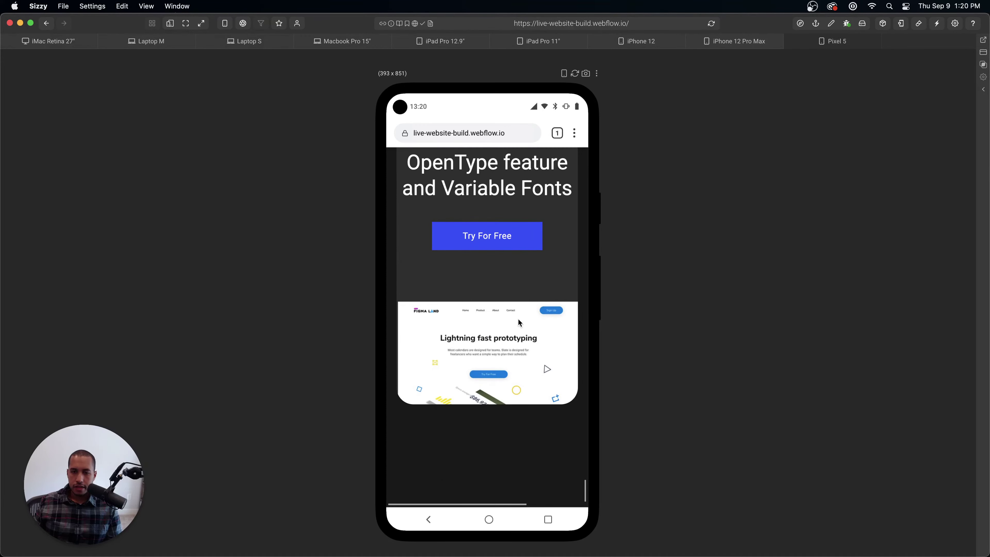
scroll(518, 318, up, 20)
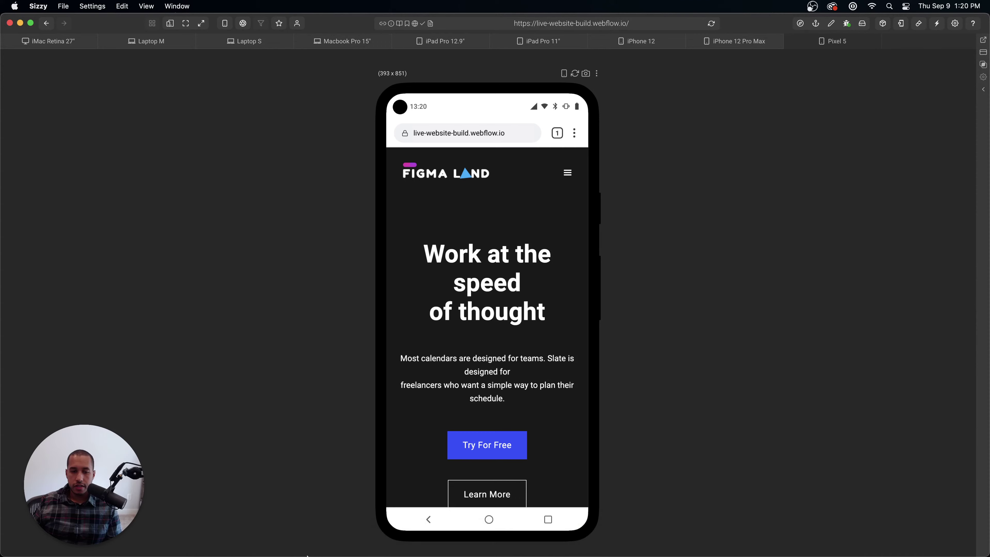
- Switch to Webflow in Chrome and set the Navbar Container's top and bottom padding to 40
click(285, 534)
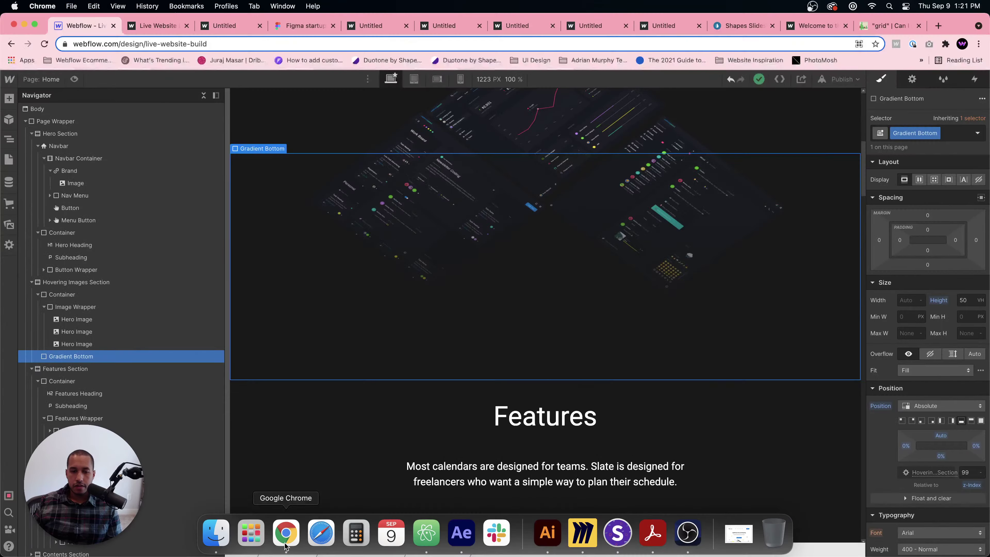
scroll(460, 188, up, 10)
click(433, 117)
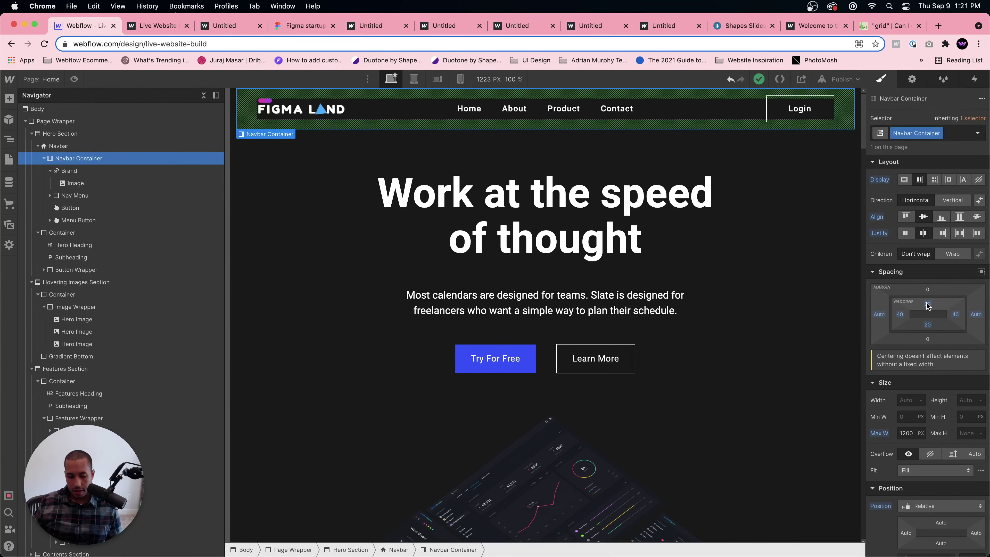
drag(927, 305, 928, 314)
click(653, 258)
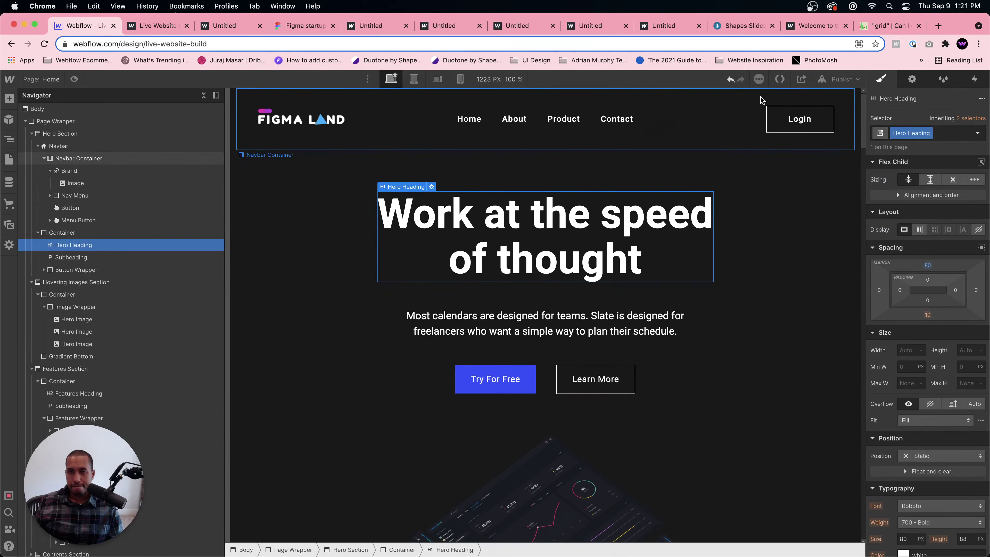
- Set the Navbar Container's bottom padding to 20
click(632, 138)
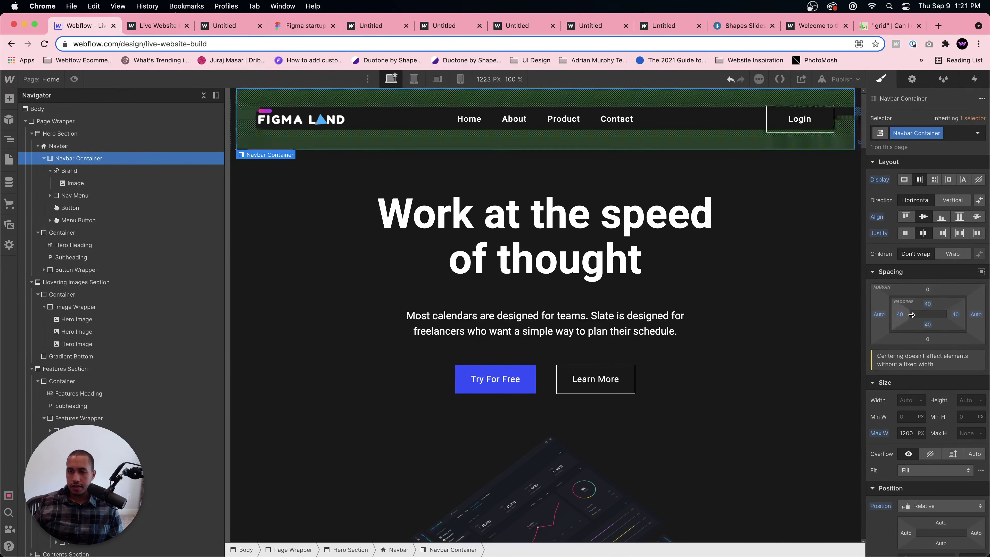
click(928, 324)
text(2)
key(Return)
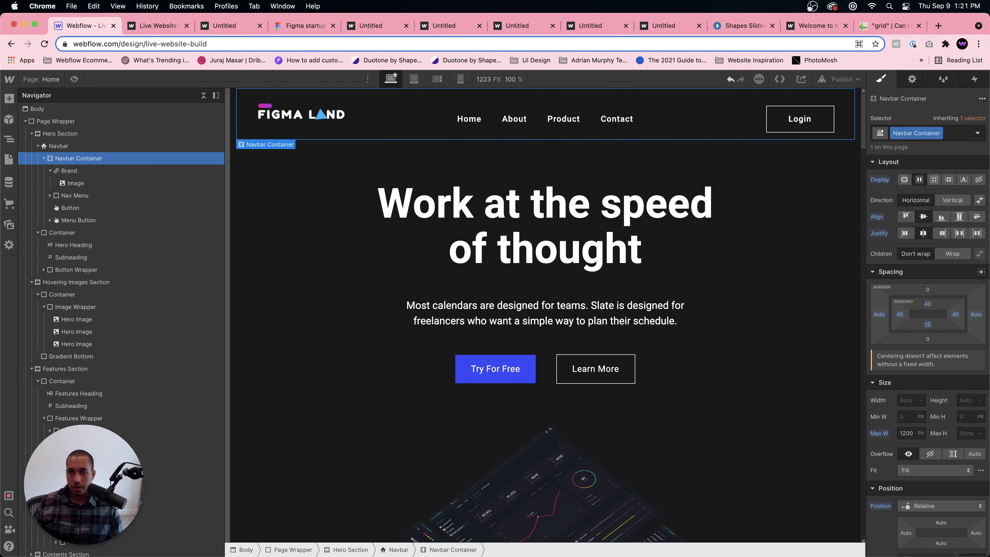
- Publish the updated site to its webflow.io domain
click(662, 250)
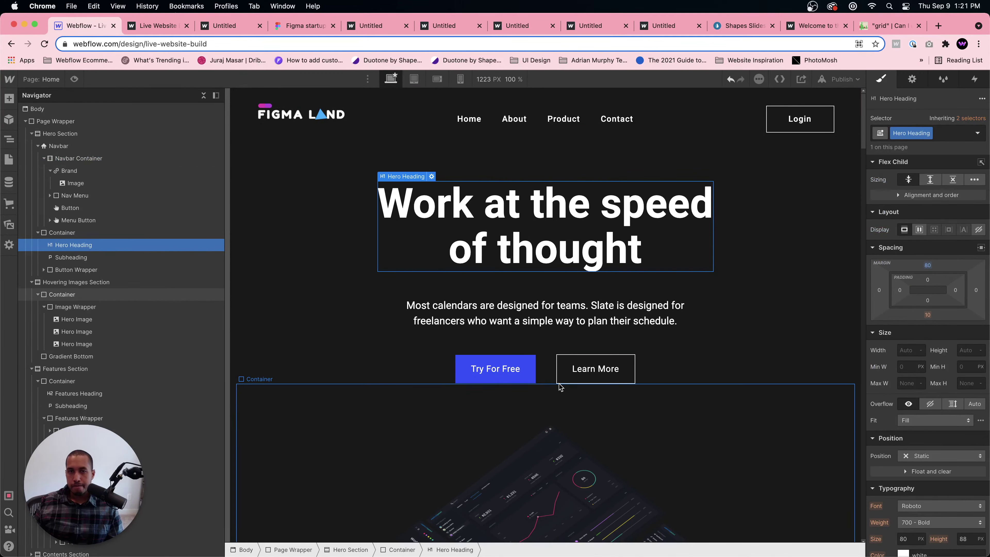
click(842, 79)
click(803, 229)
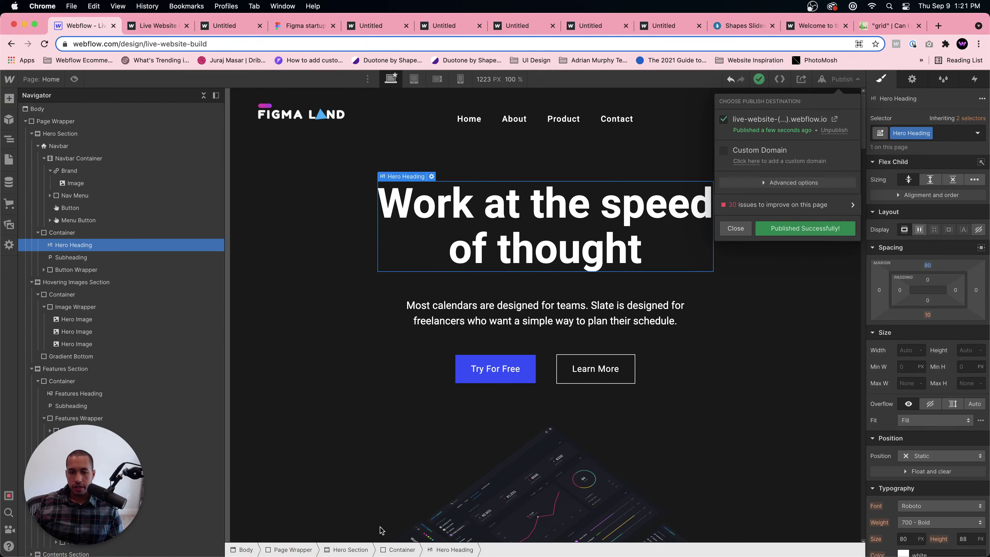
- Switch to Sizzy, show the iMac Retina 27" preview and reload the published page to check the navbar spacing
click(630, 537)
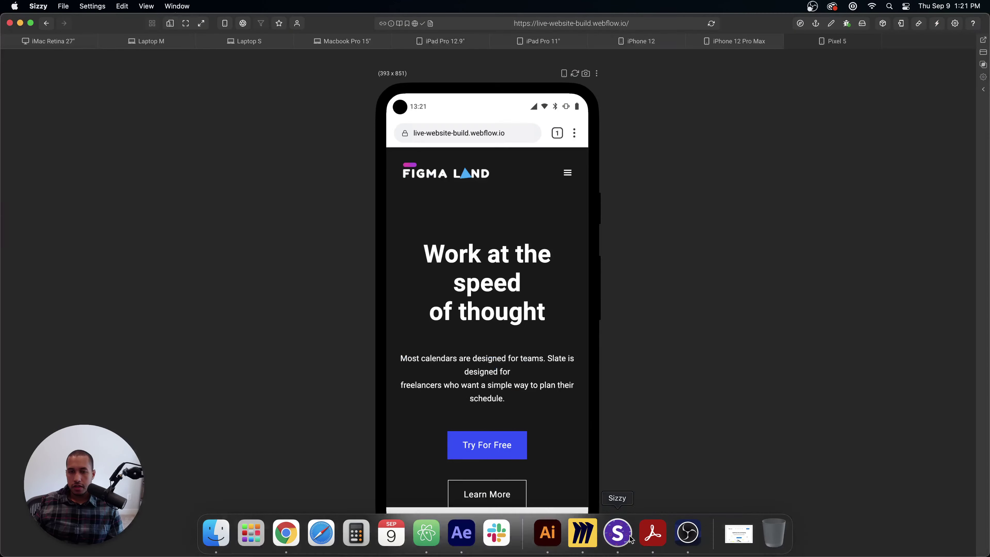
click(61, 44)
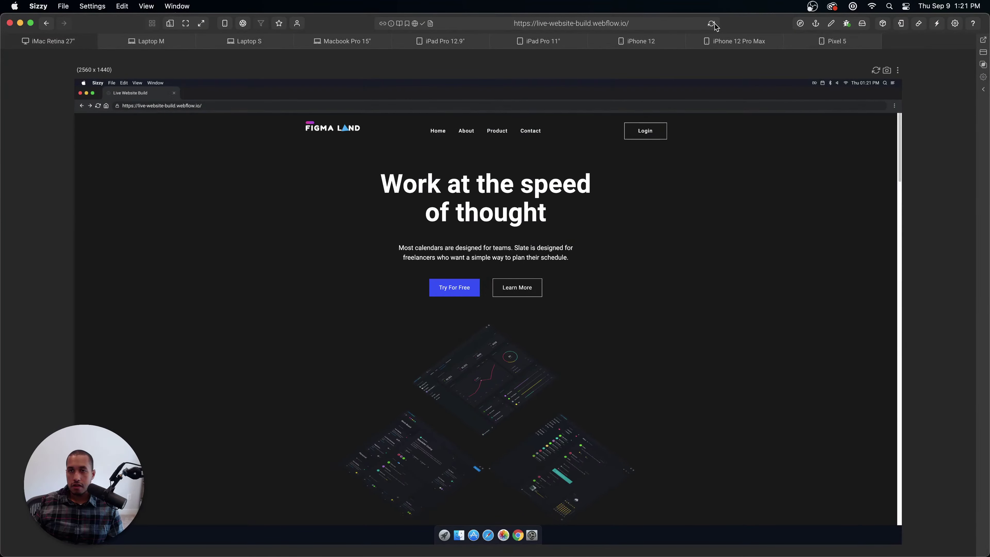
click(705, 25)
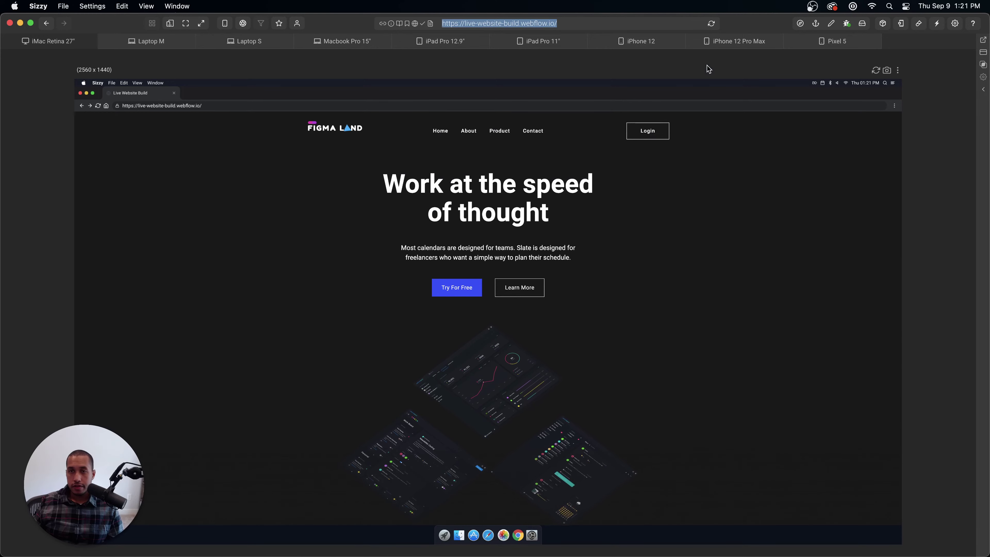
key(Return)
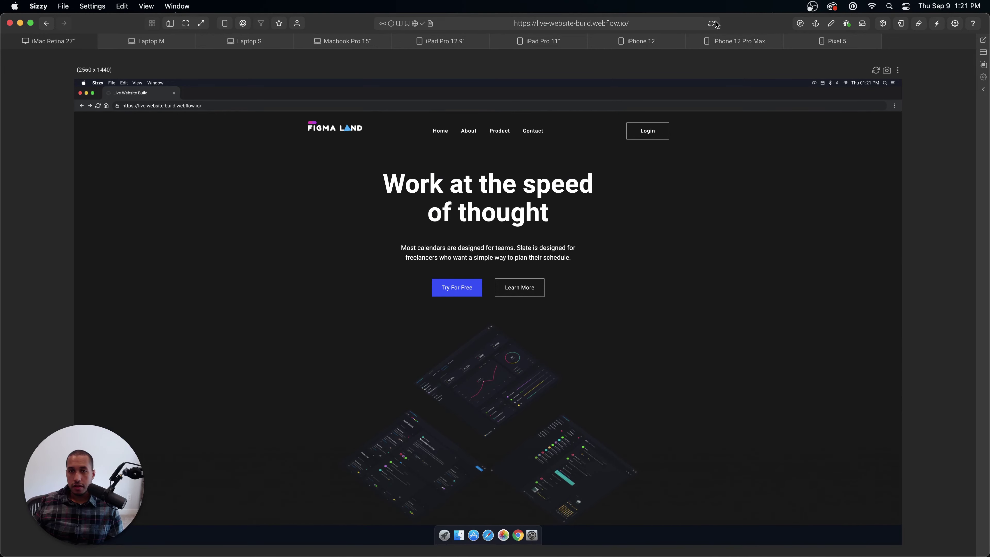
- Reload the published page in Sizzy and check the navbar spacing in the iMac Retina 27" and Laptop M previews
click(713, 24)
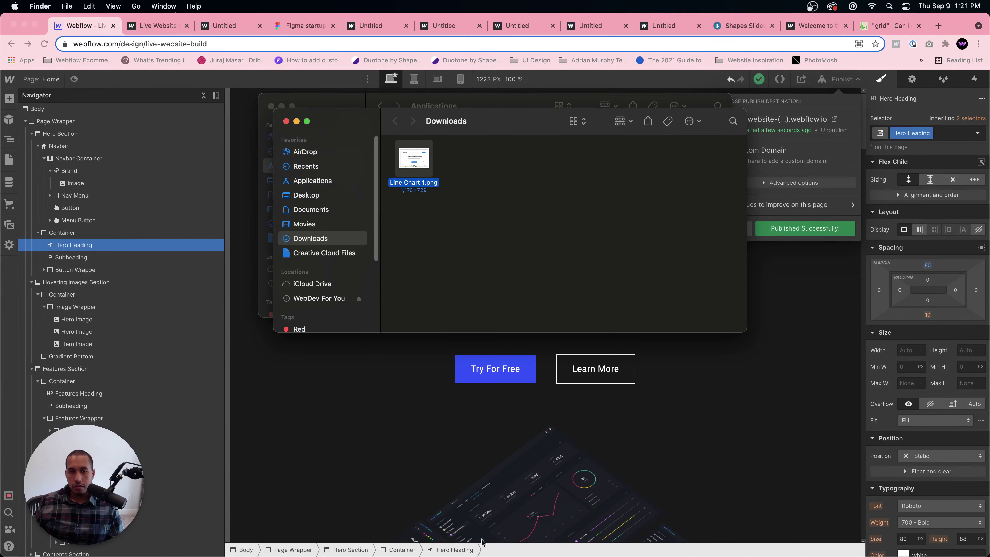
click(618, 533)
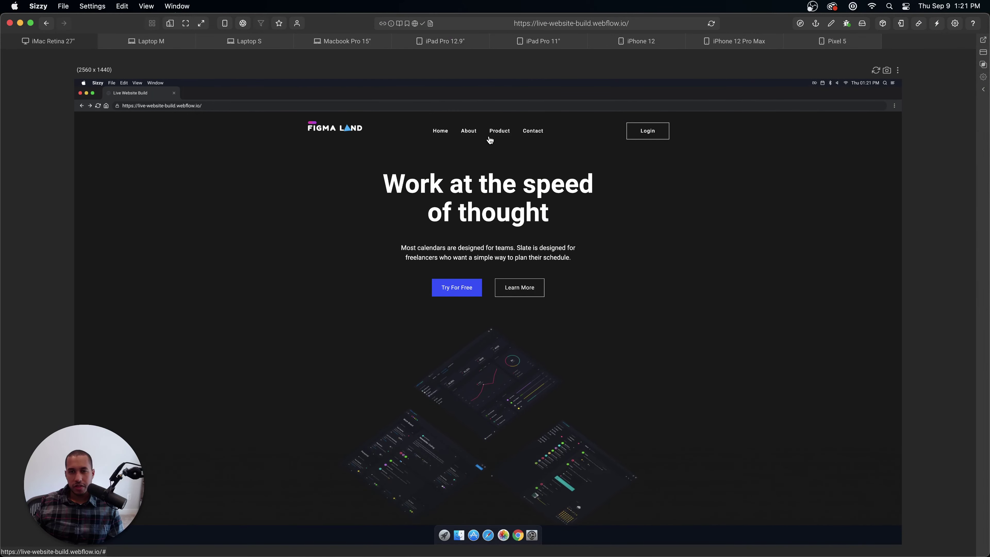
click(164, 43)
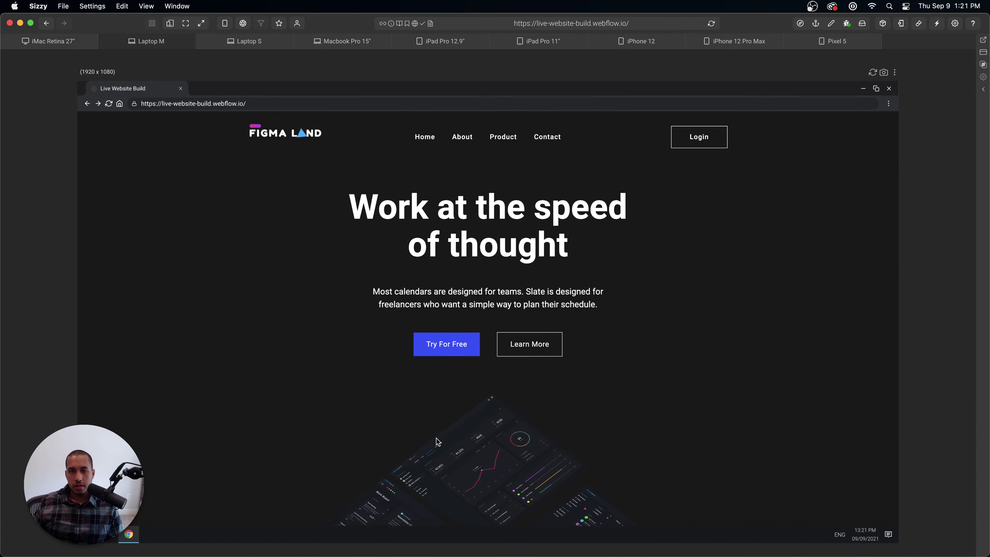
- Switch to Webflow in Chrome and set the Navbar Container's top padding to 60
click(286, 534)
click(563, 122)
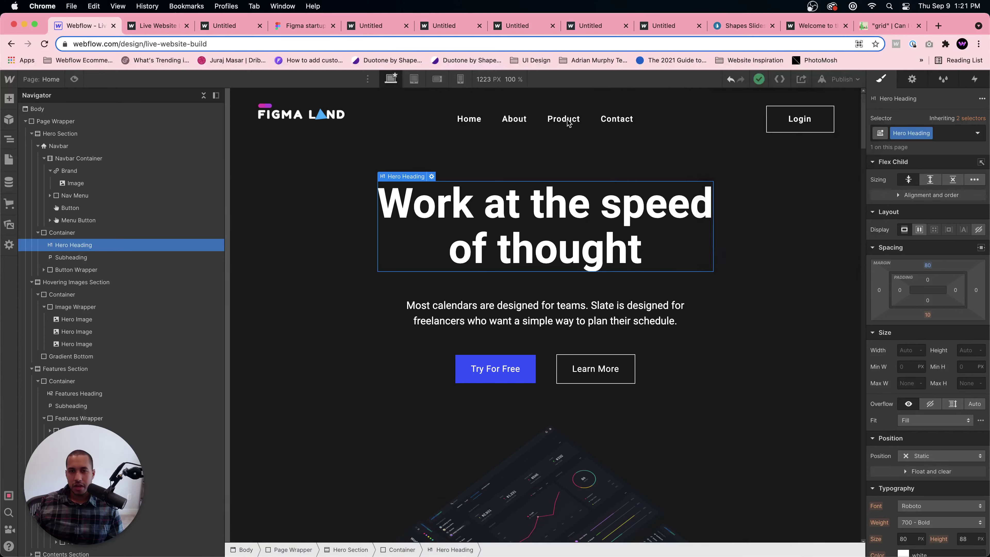
click(414, 111)
drag(928, 304, 927, 296)
- Publish the site with the changed navbar padding to its webflow.io domain
click(841, 80)
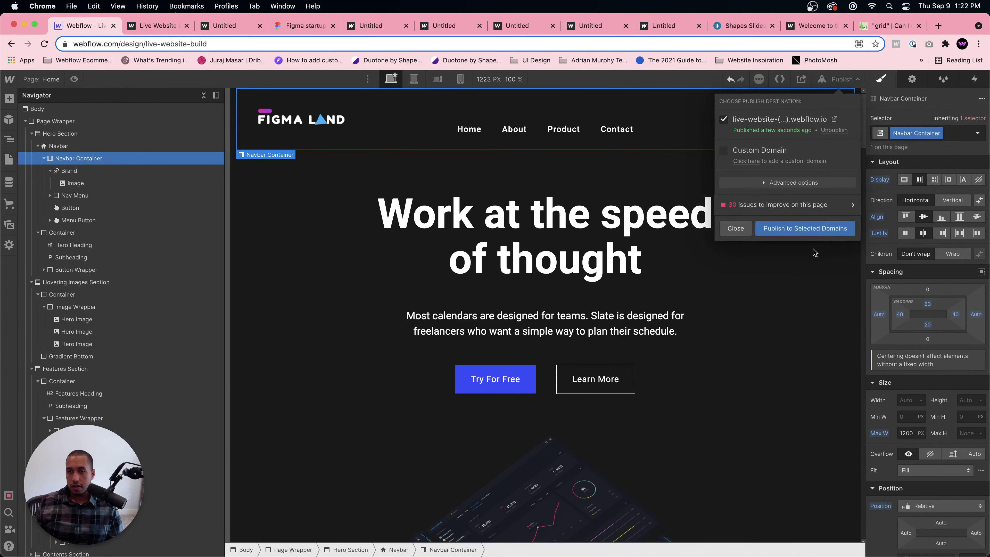
click(813, 232)
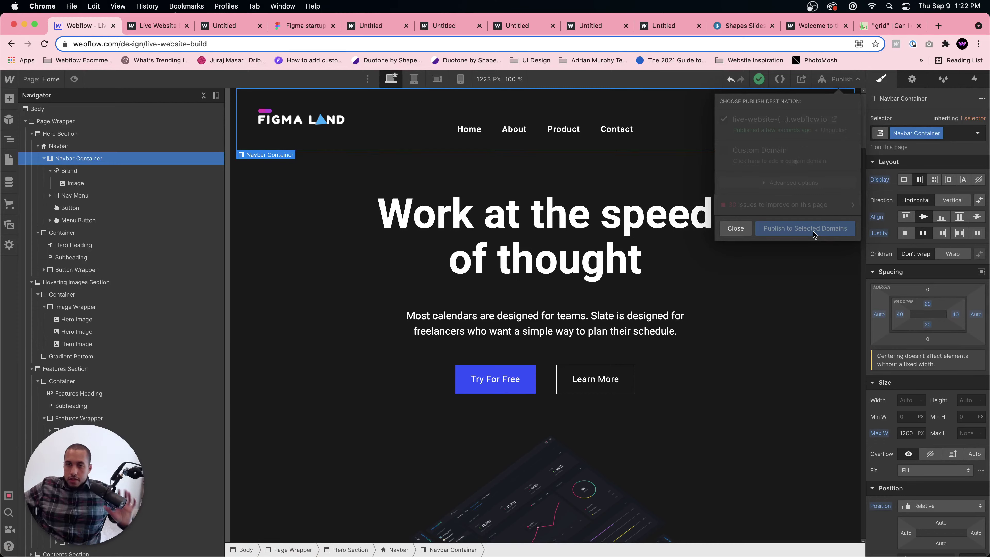
click(739, 230)
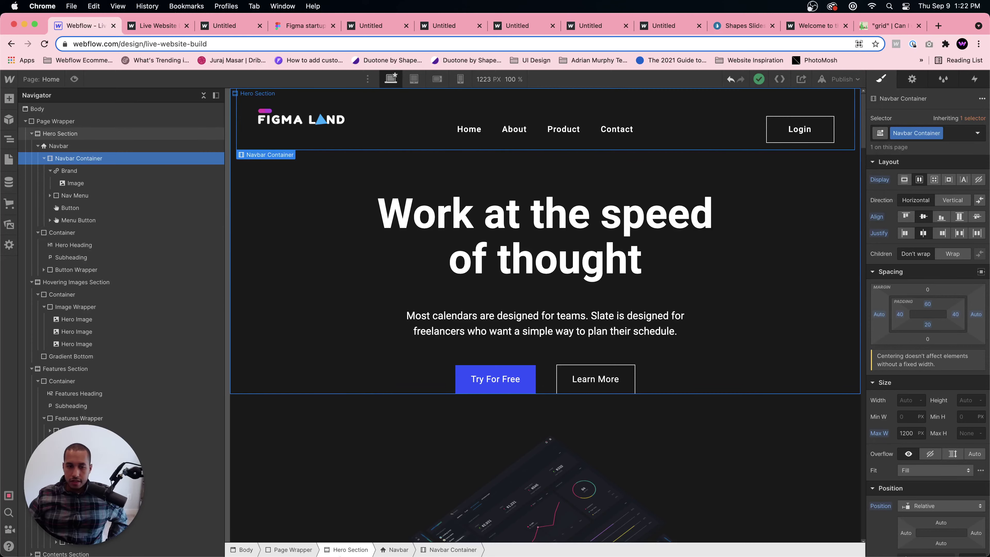
- Switch to Sizzy and check the republished navbar spacing in the Laptop M preview
mouse_move(357, 542)
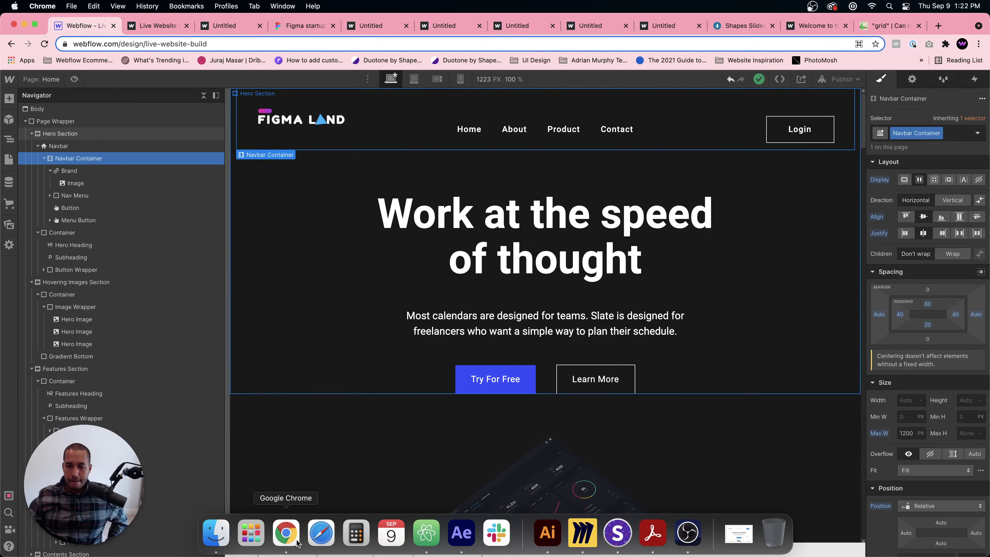
click(617, 533)
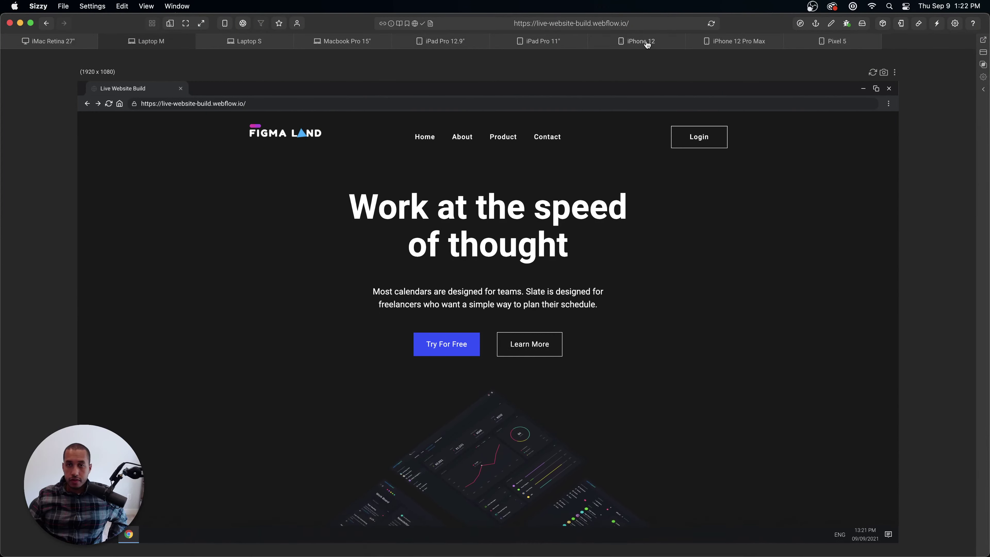
scroll(670, 133, up, 1)
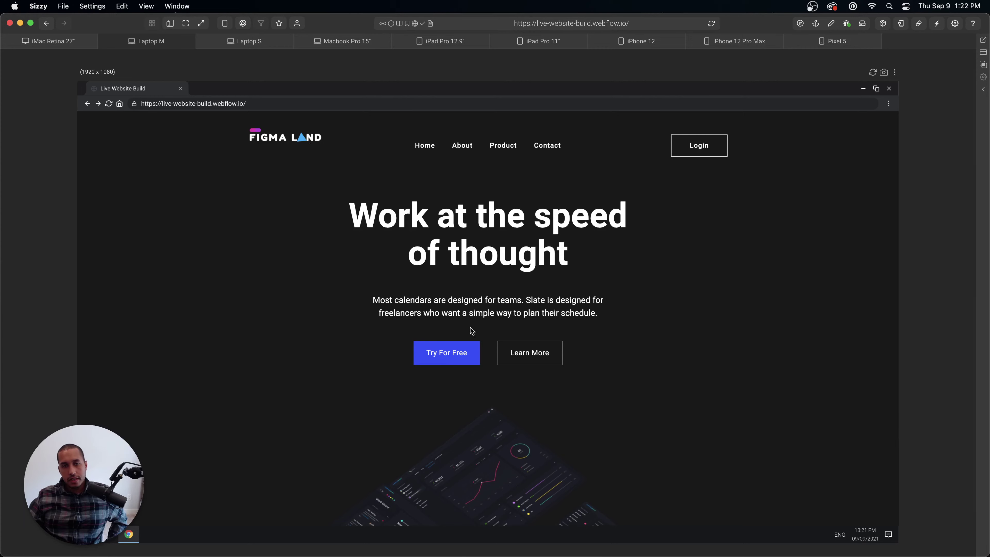
- Switch to Webflow in Chrome and inspect the spacing of the Brand link, its logo image and the Navbar Container
mouse_move(402, 554)
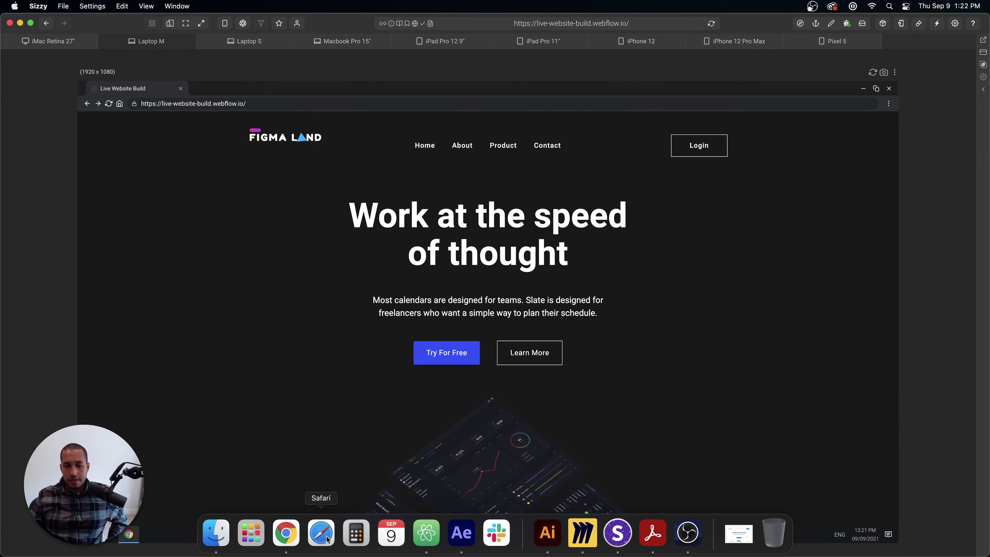
click(286, 533)
click(330, 105)
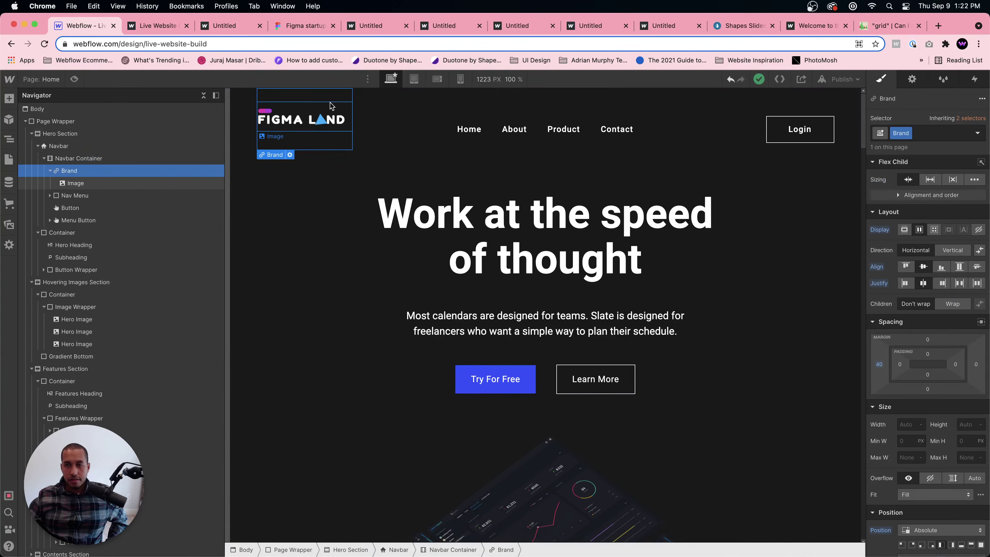
click(321, 126)
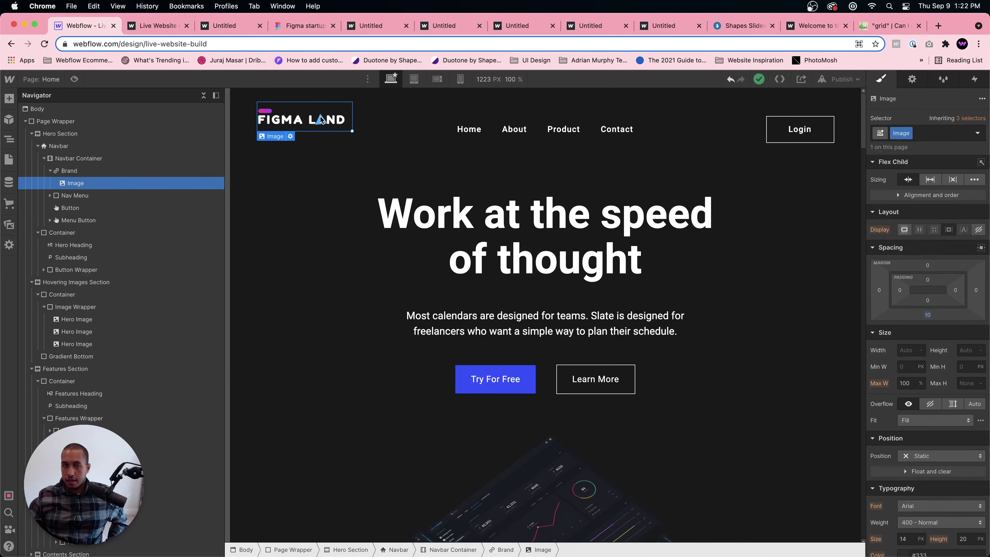
click(393, 122)
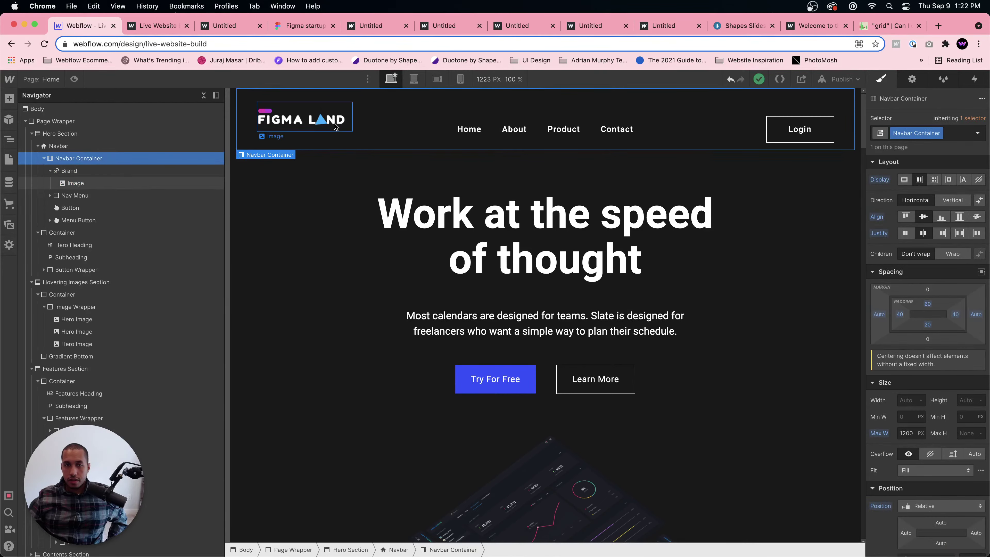
click(322, 137)
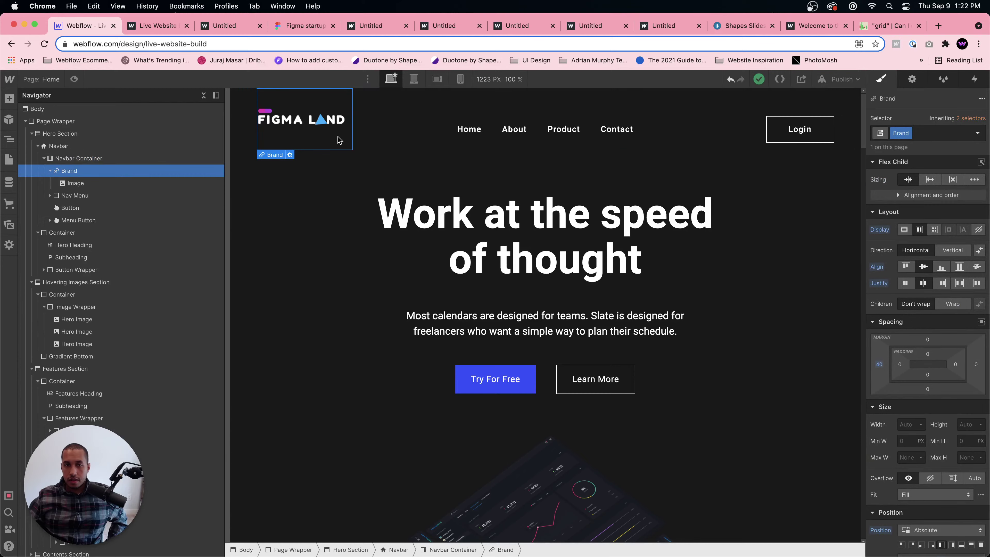
- Set the Navbar Container's top and bottom padding to 30
click(401, 139)
click(931, 302)
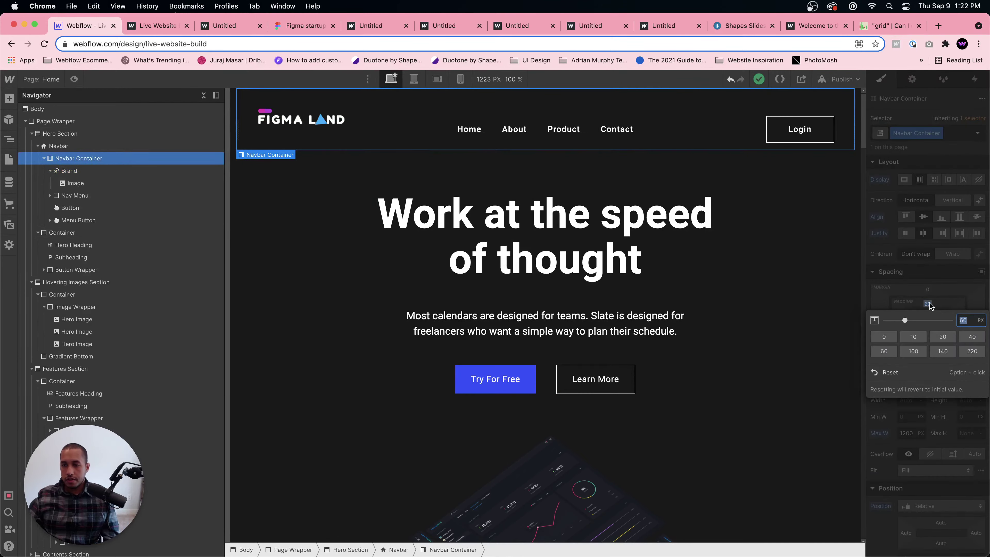
text(30)
key(Return)
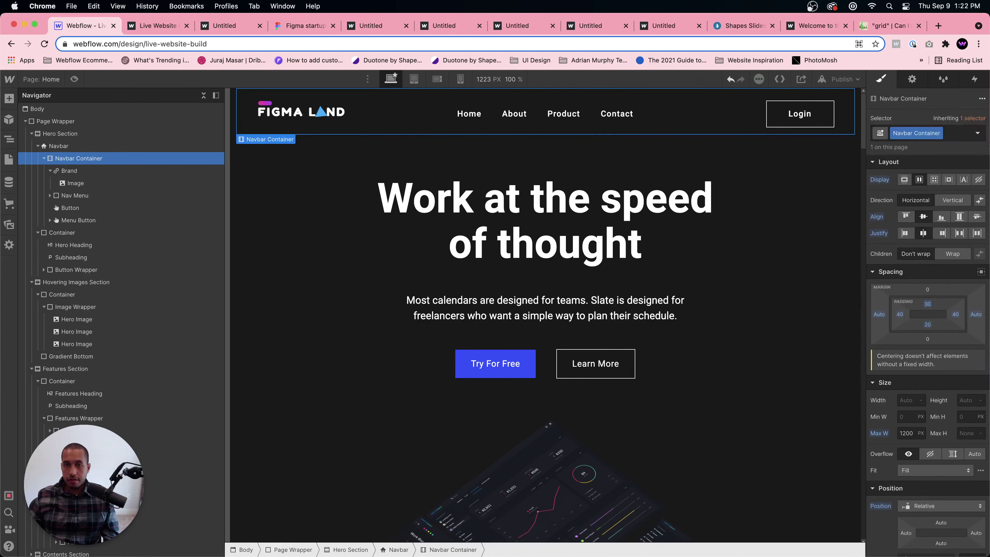
click(928, 324)
text(30)
key(Return)
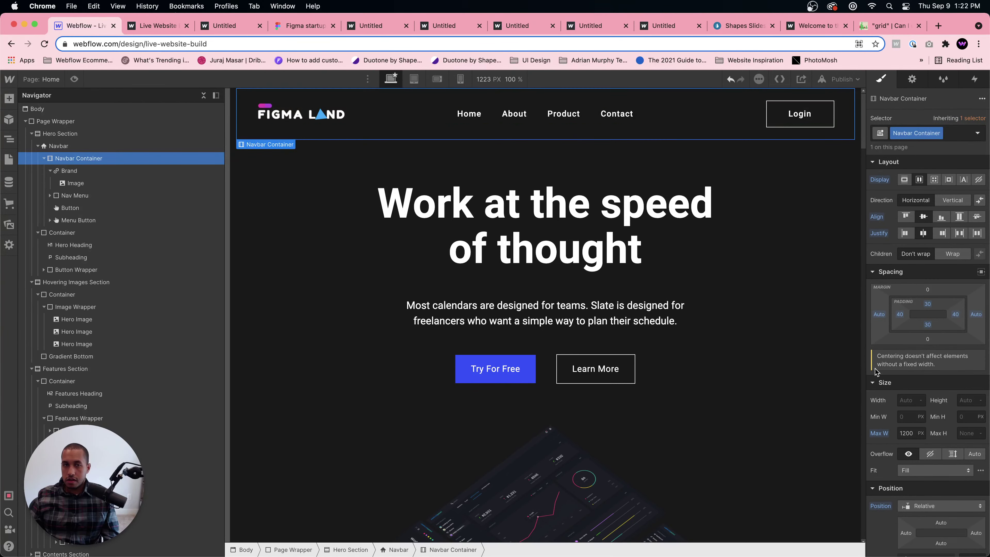
- Set the Navbar Container's top and bottom padding to 40
click(927, 304)
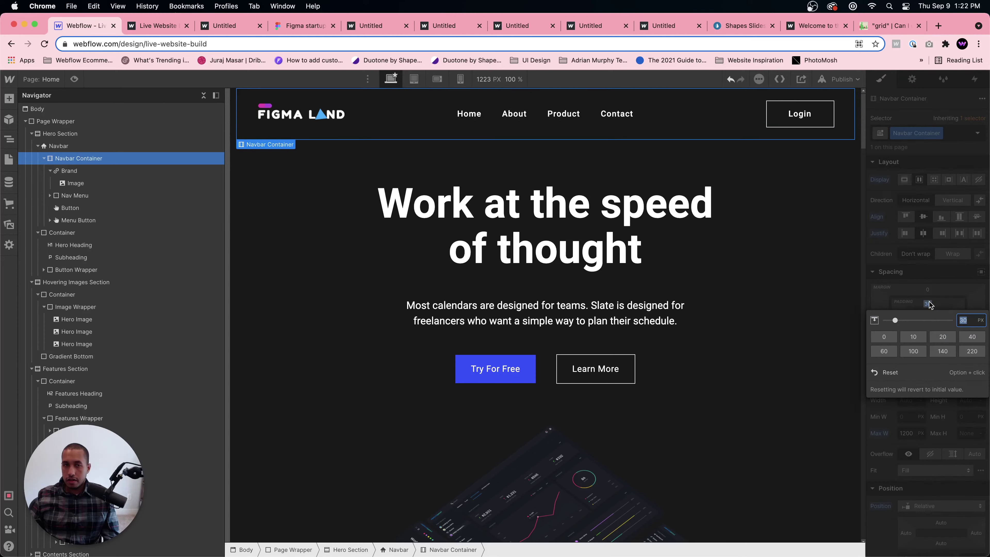
text(40)
key(Return)
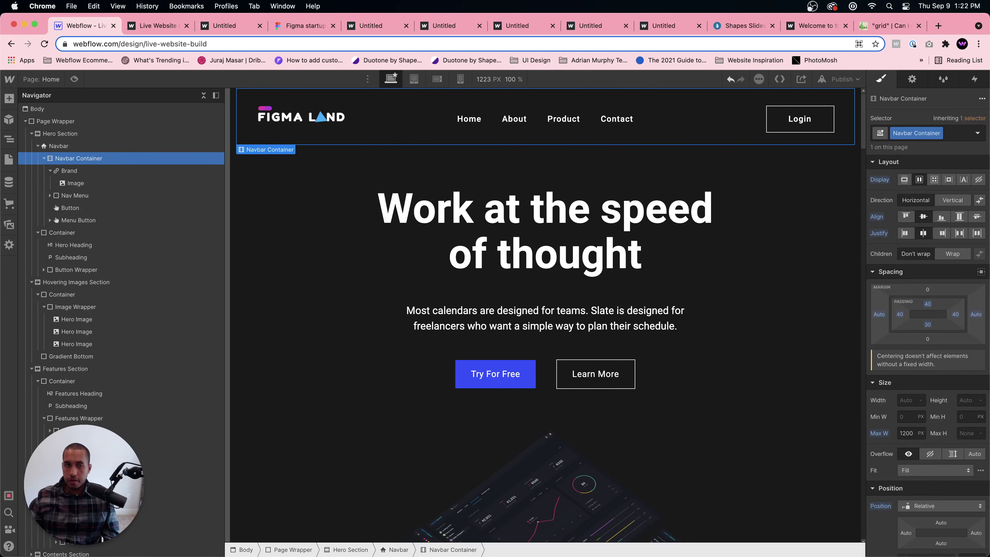
click(927, 325)
key(Return)
click(705, 256)
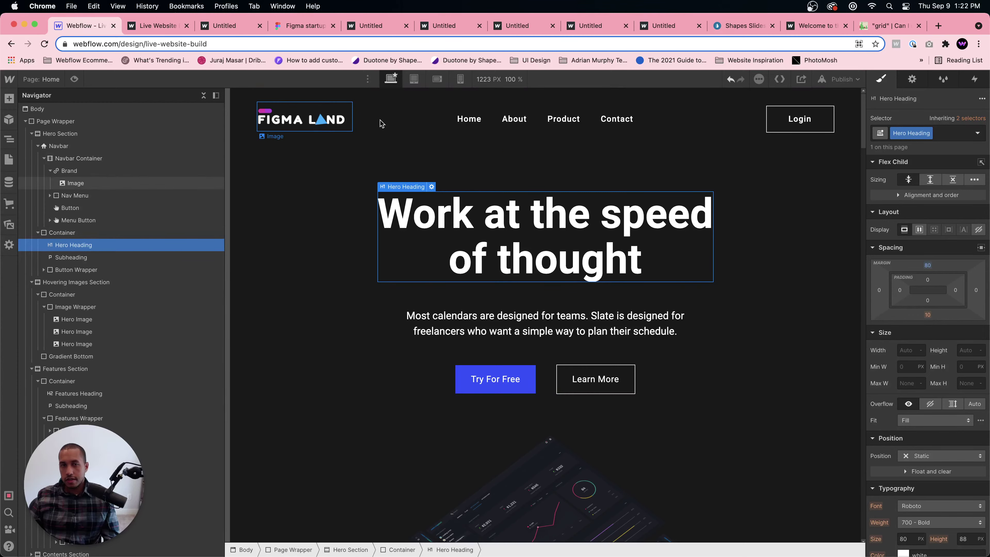
- Republish the site with equal top and bottom navbar padding to its webflow.io domain
click(841, 79)
click(802, 229)
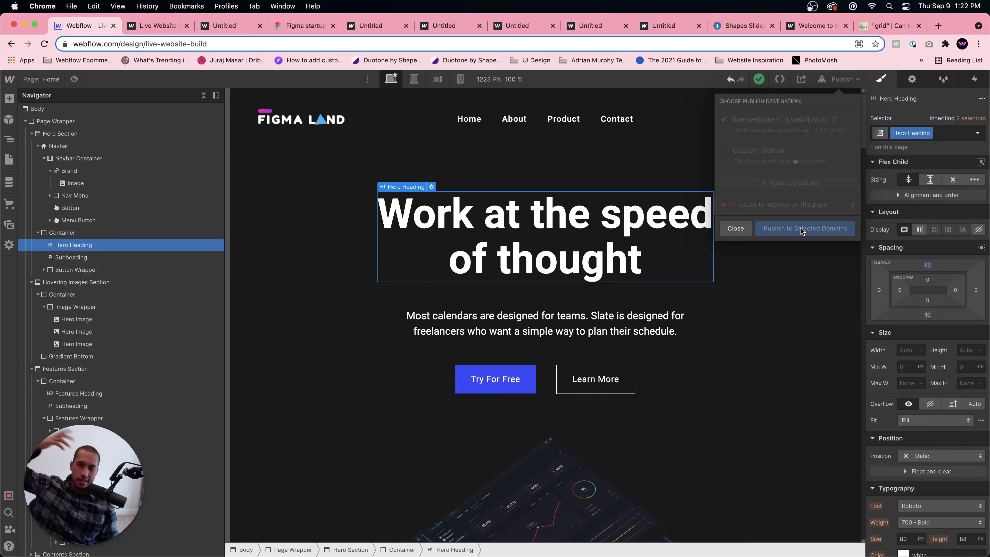
click(735, 229)
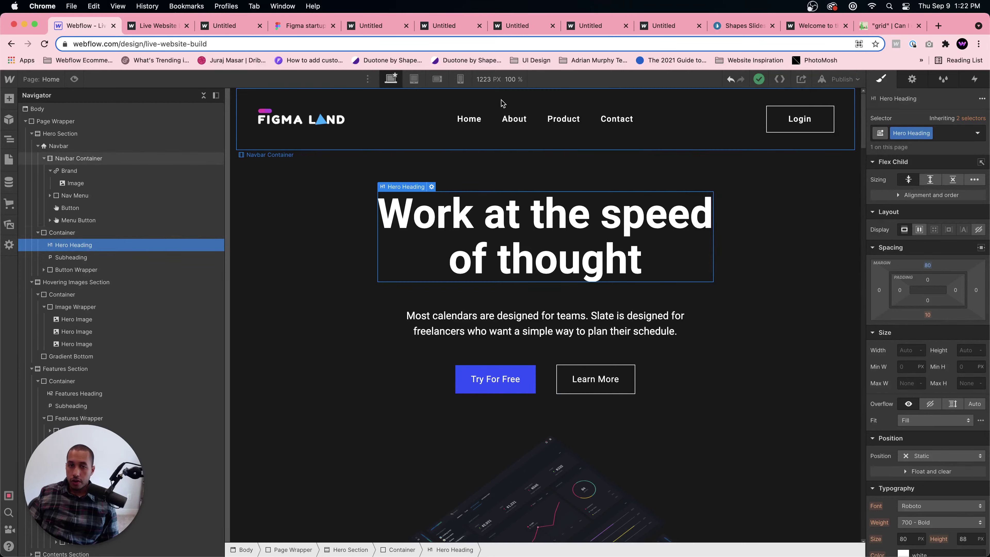
- Compare the Navbar with its Navbar Container, and set the container's top and bottom padding to 20
click(234, 123)
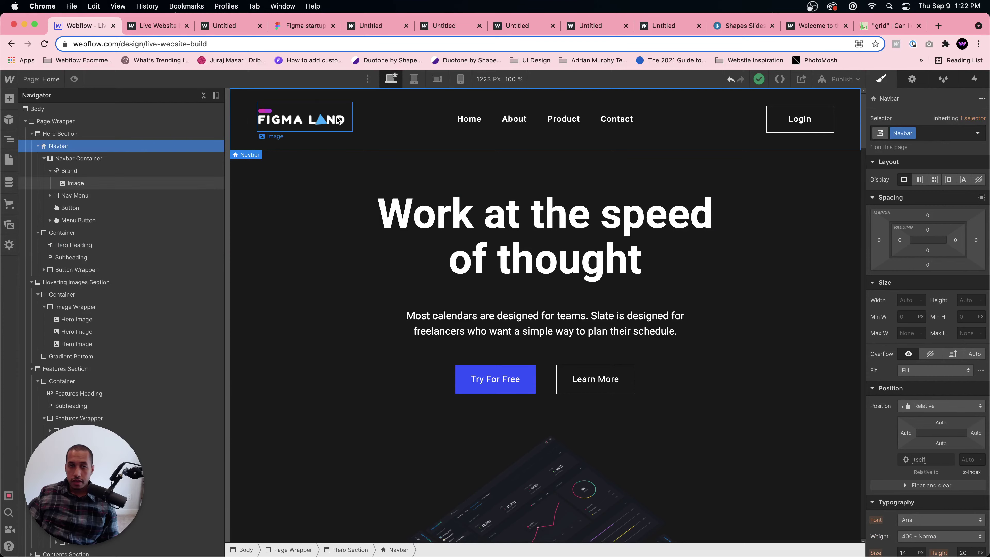
click(154, 159)
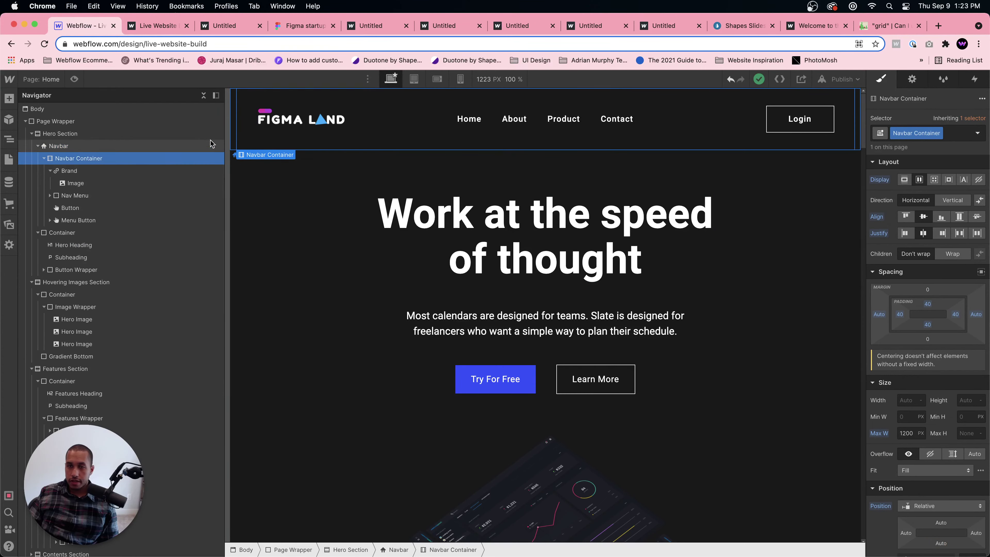
click(233, 127)
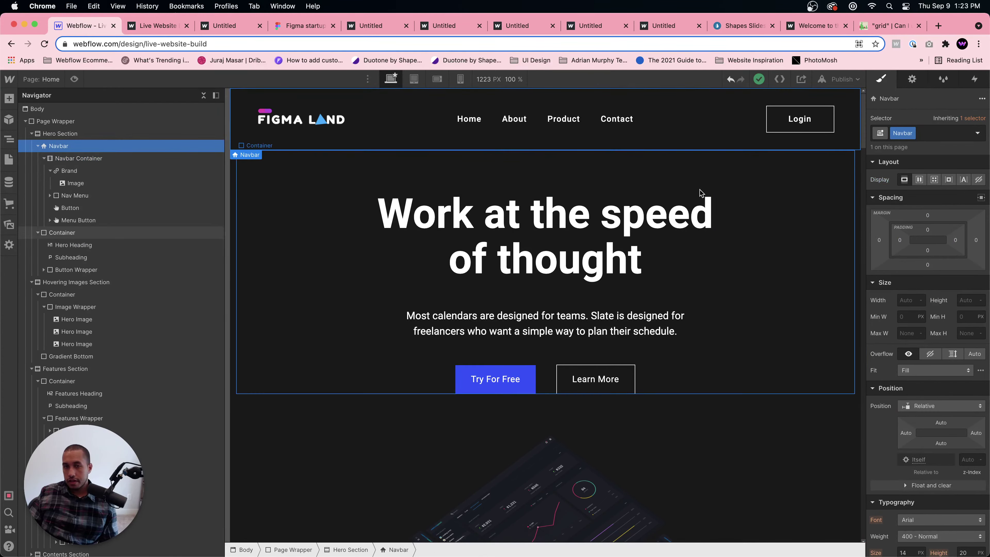
click(402, 128)
drag(930, 304, 927, 324)
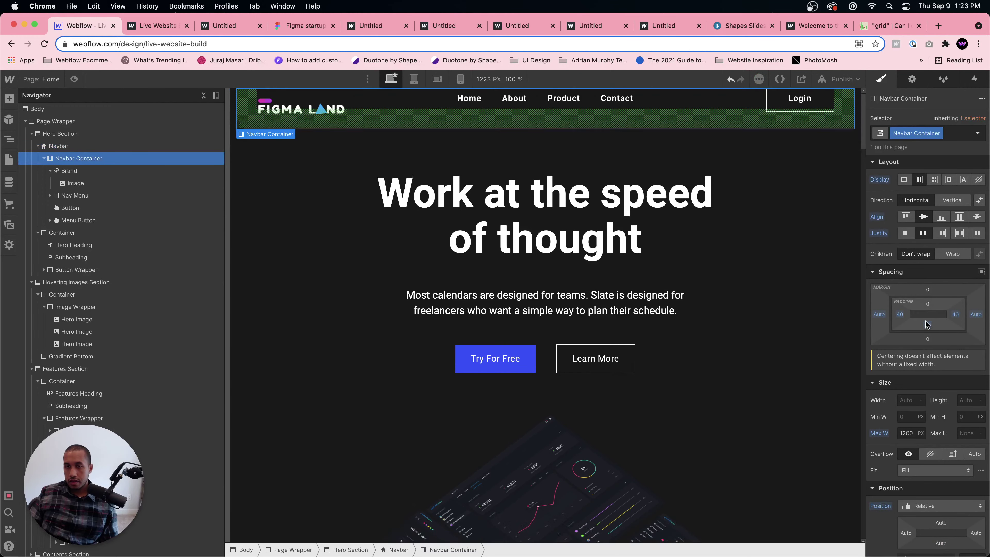
alt+click(927, 325)
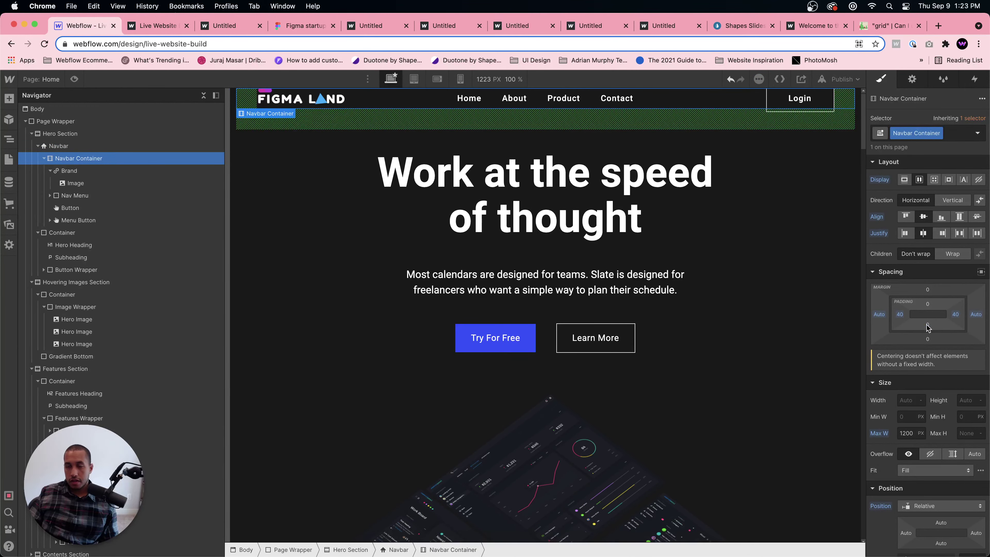
click(928, 303)
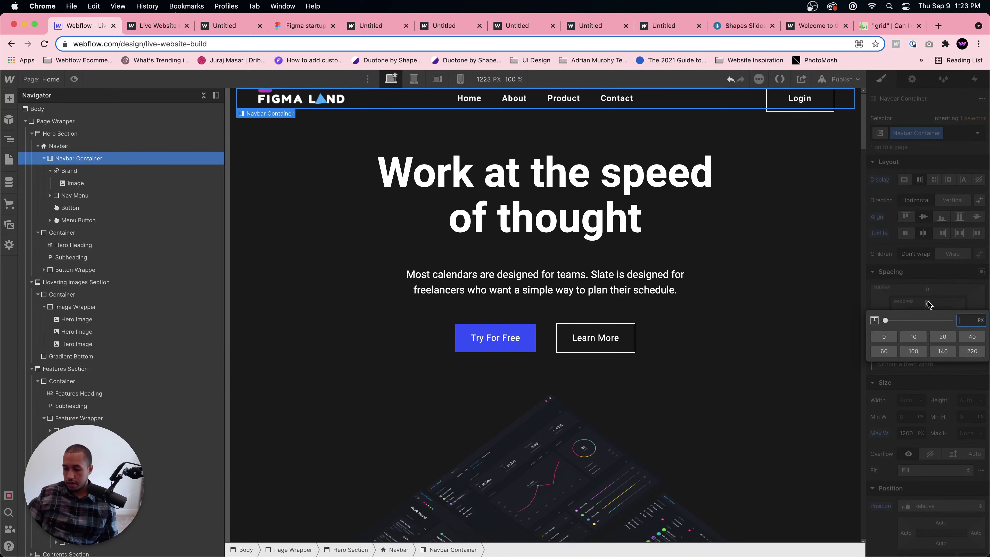
text(20)
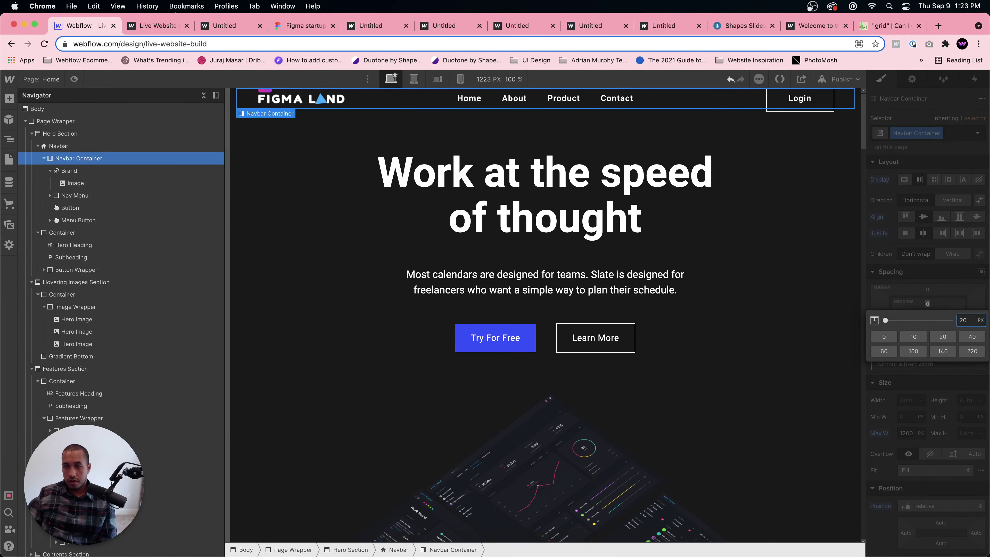
key(Return)
click(928, 325)
text(20)
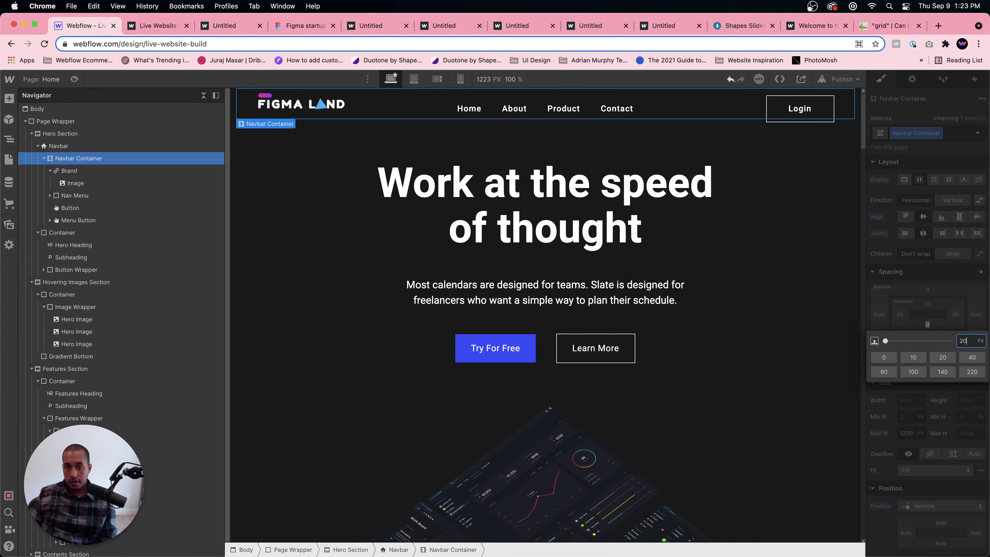
key(Return)
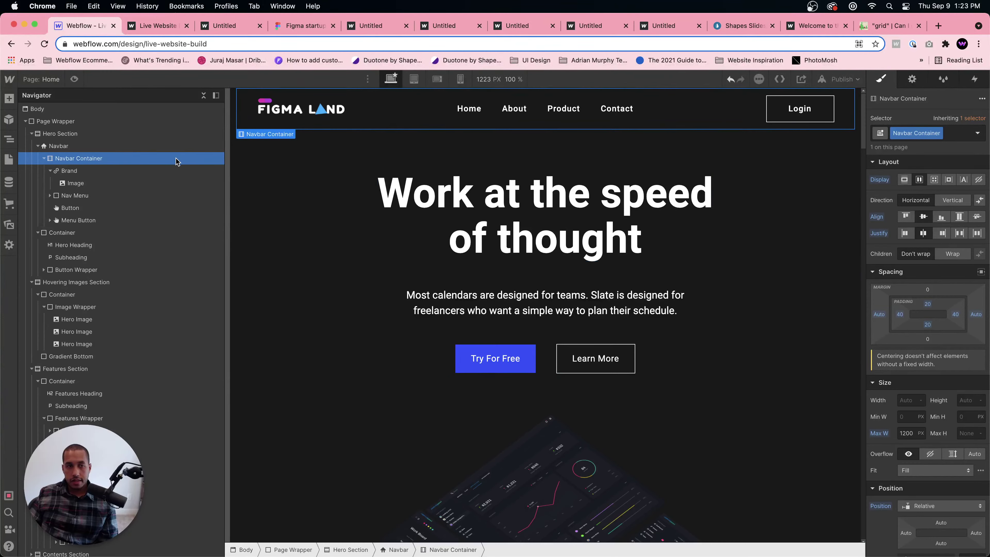
- Set the outer Navbar's top padding to 40 and its bottom padding to 0
click(168, 146)
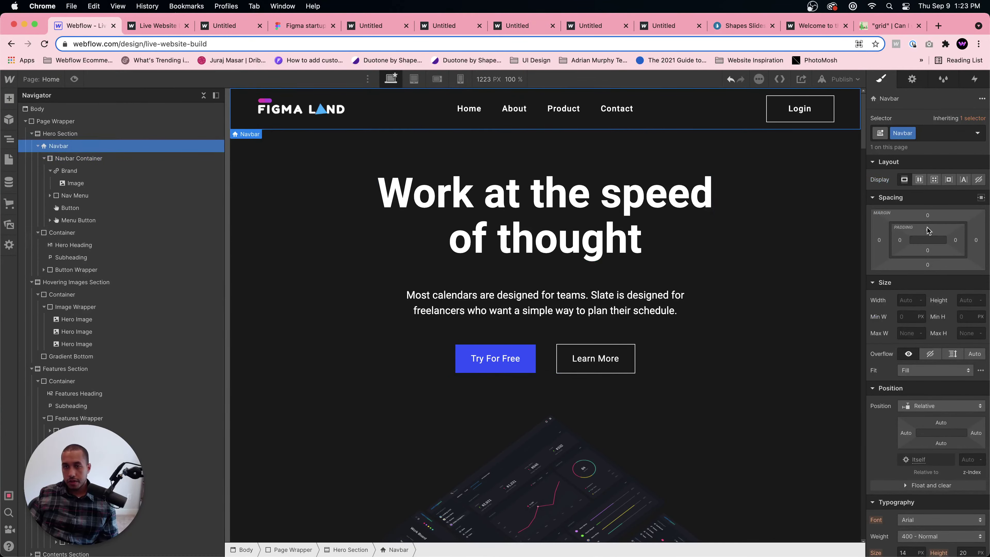
drag(927, 246, 928, 250)
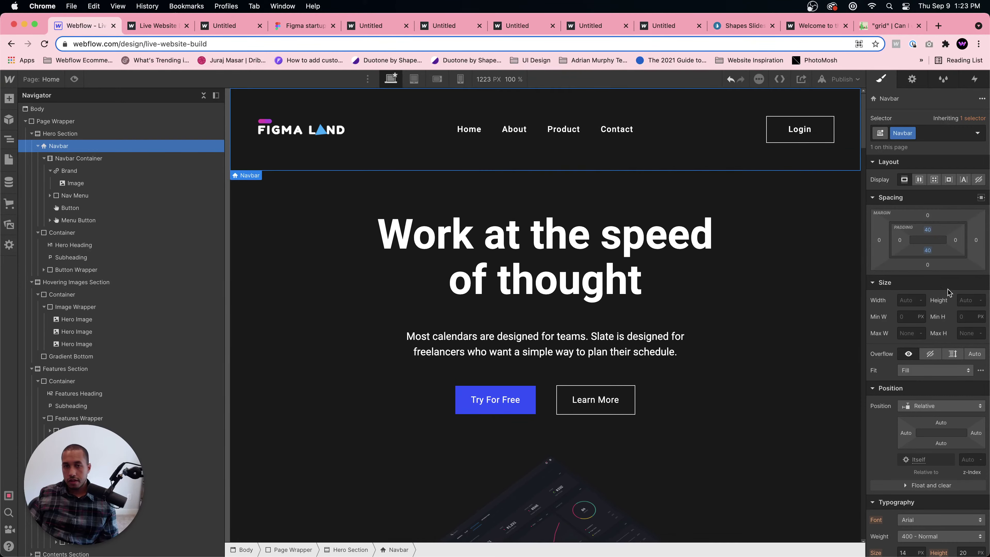
click(928, 250)
text(0)
key(Return)
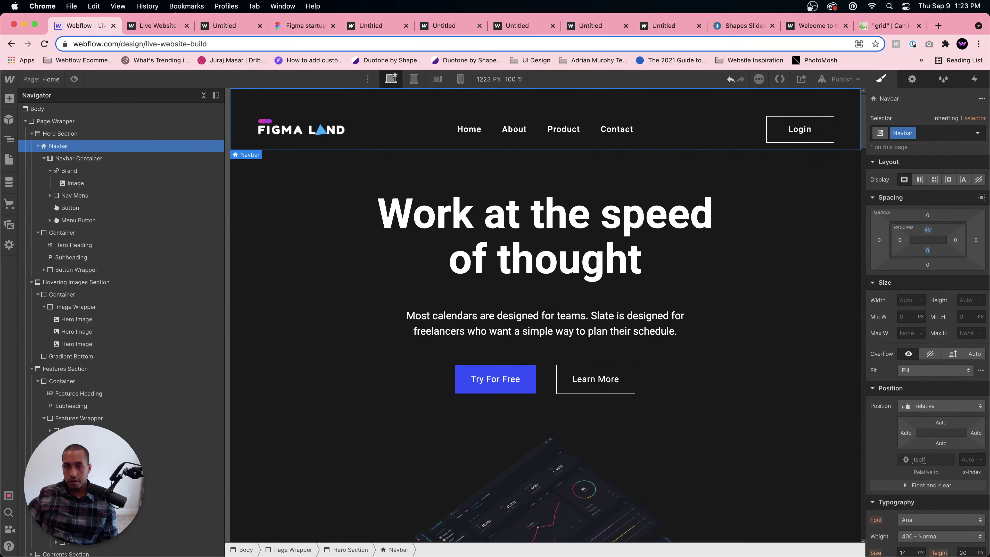
- Republish the site with the reworked Navbar padding to its webflow.io domain
click(834, 79)
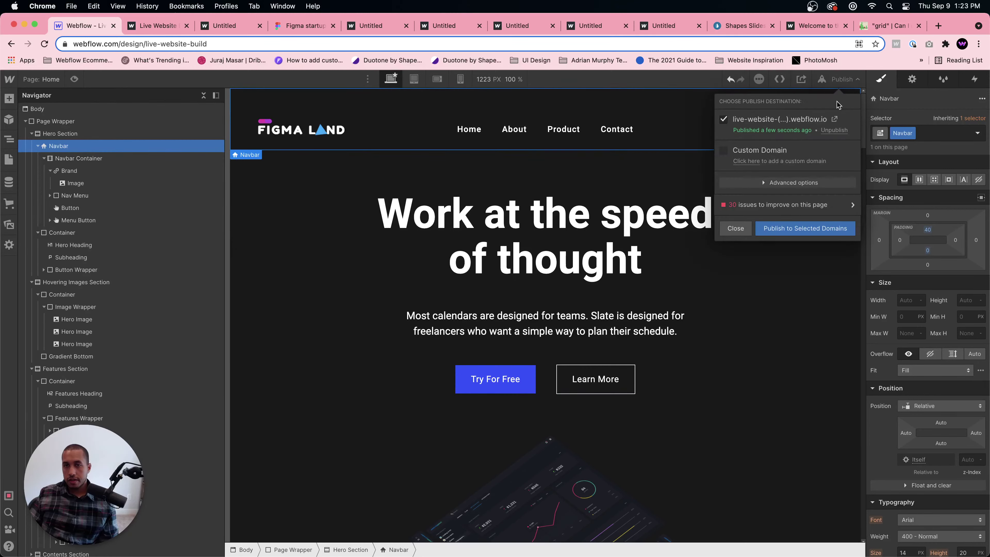
click(805, 228)
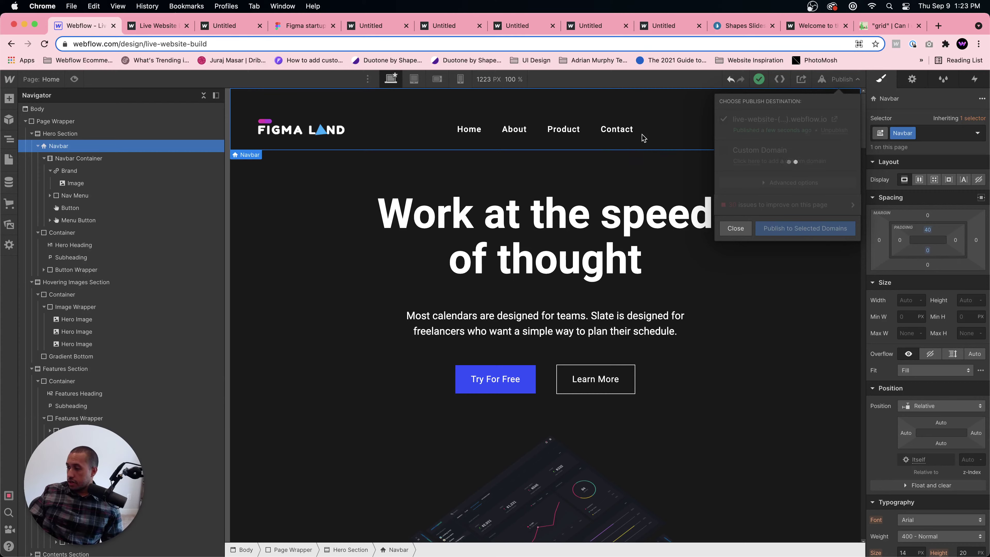
click(738, 229)
click(845, 82)
click(728, 230)
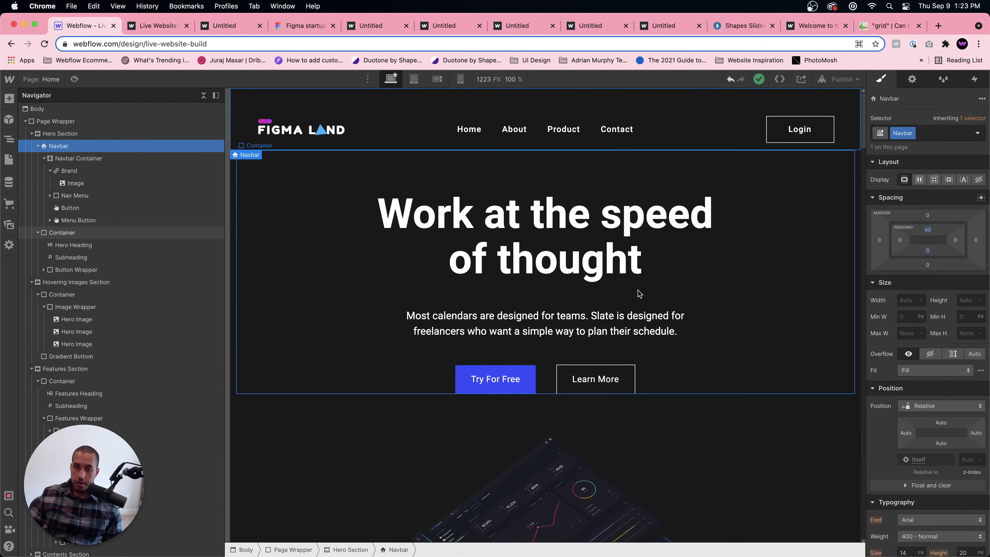
- Switch to Sizzy, reload the published site, and check the whole page in the Laptop M preview
mouse_move(286, 532)
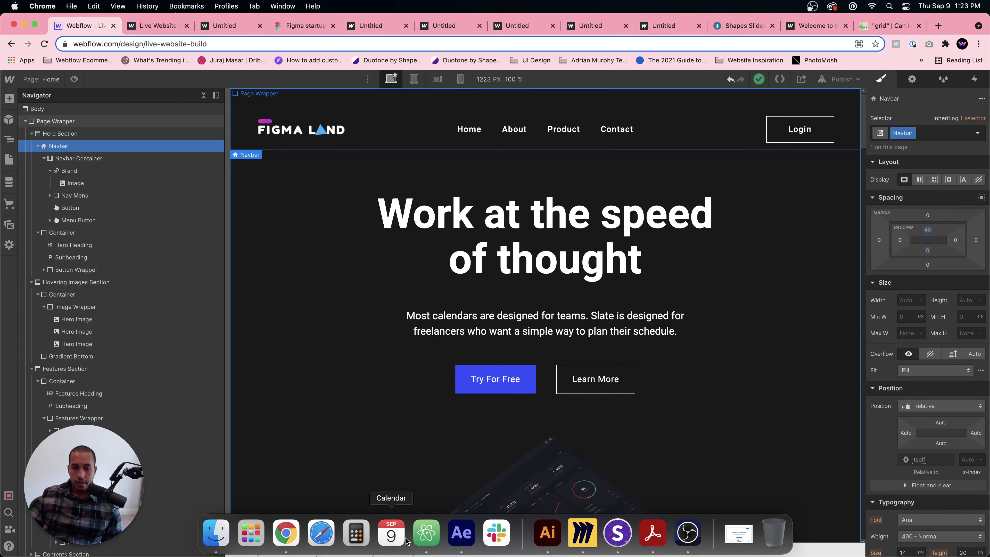
click(617, 532)
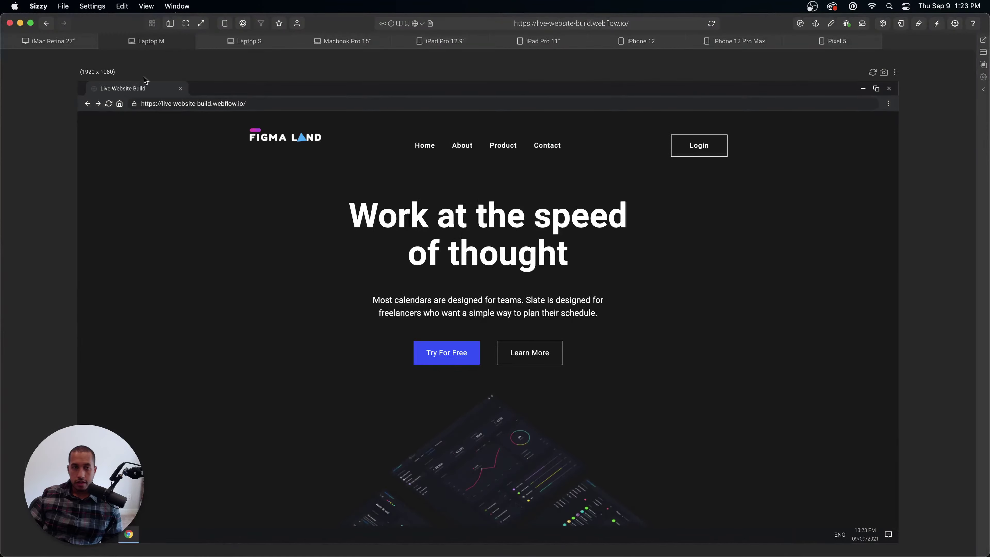
click(709, 24)
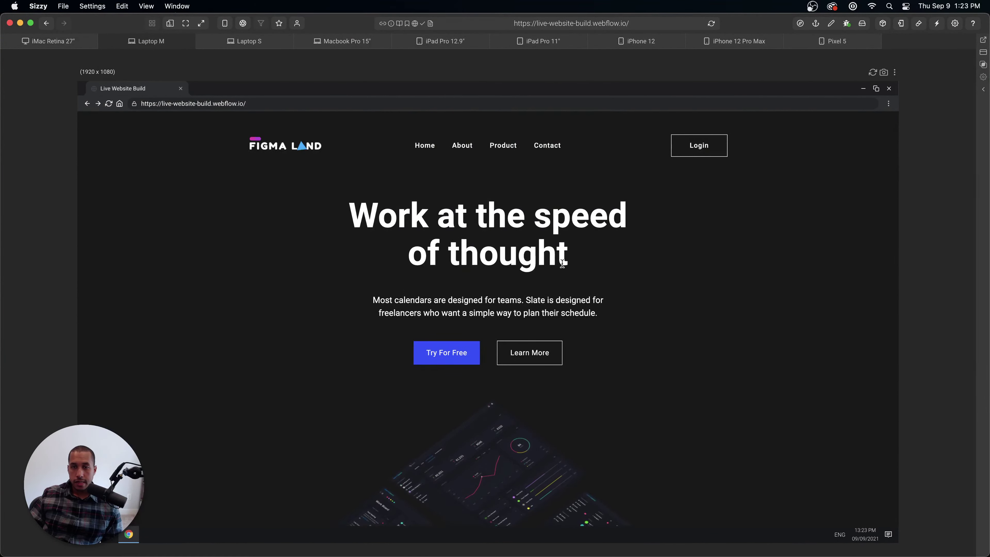
scroll(571, 278, down, 10)
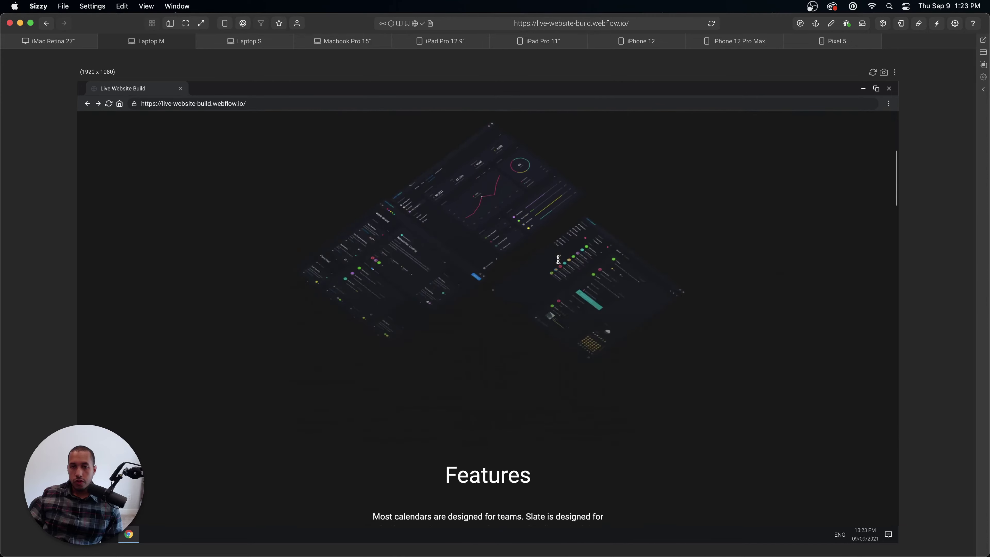
scroll(571, 269, down, 15)
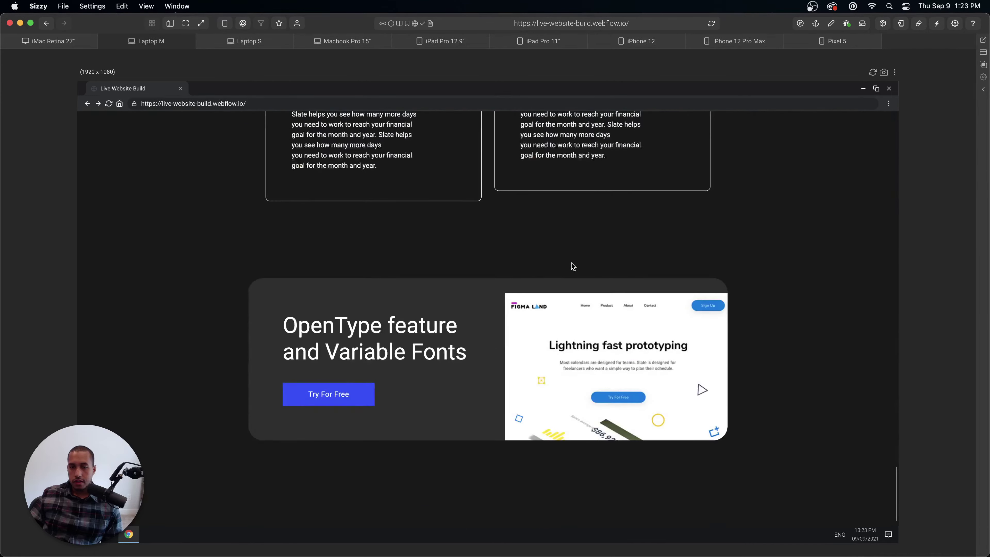
key(cmd+r)
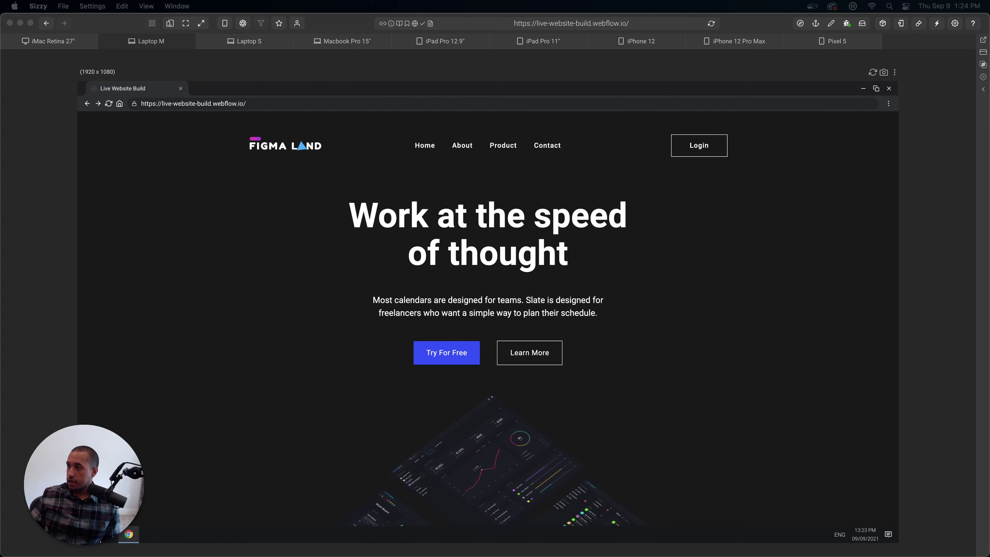
- Switch to the Chrome window showing responsively.app and enlarge it to fill the screen
key(super+Tab)
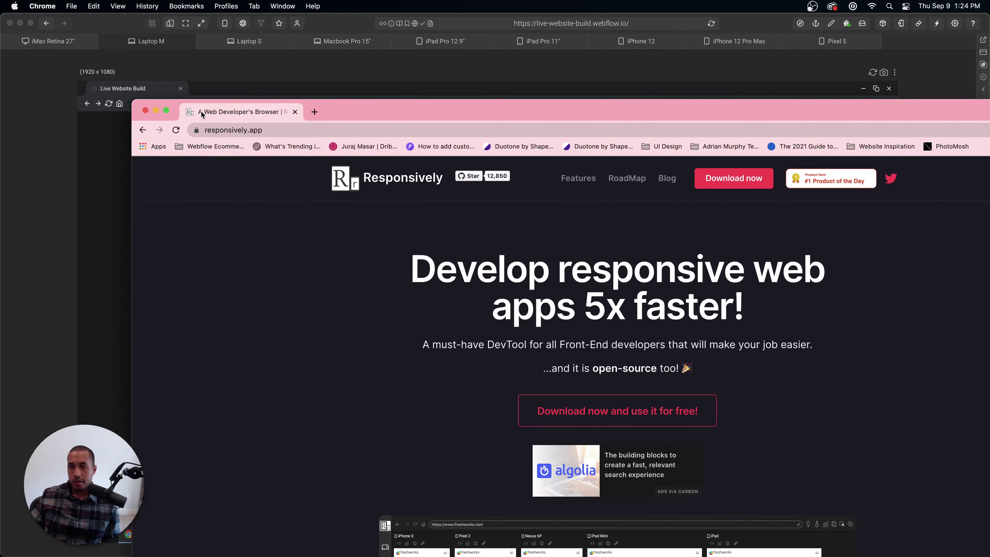
drag(417, 112, 322, 22)
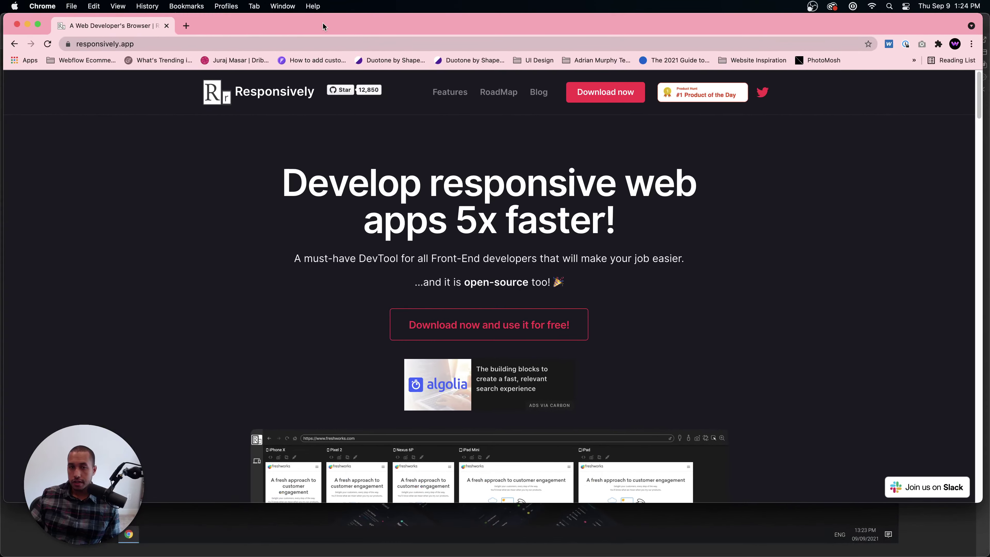
double_click(330, 22)
click(354, 43)
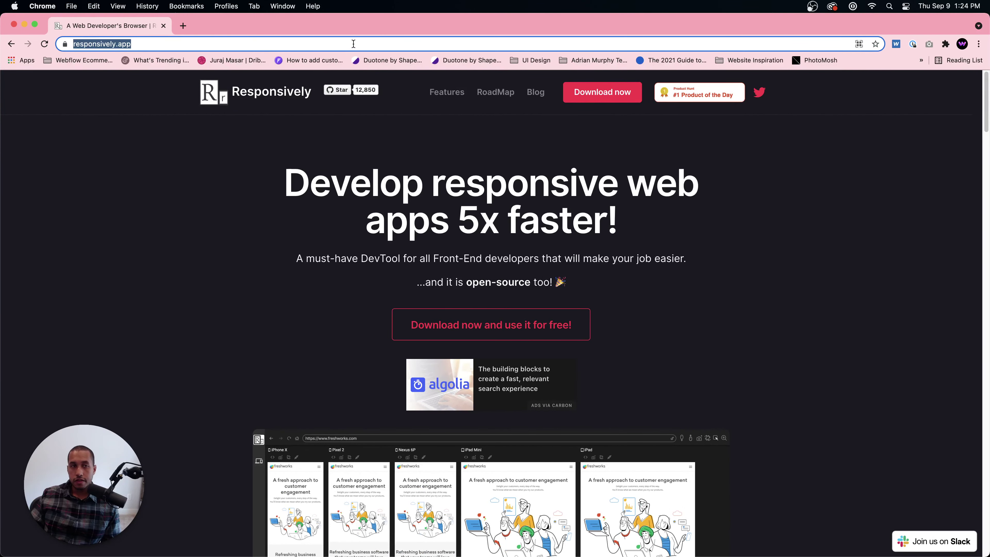
click(668, 260)
- Examine the Responsively home page from its feature descriptions down to the footer, and return to its start
scroll(668, 259, down, 10)
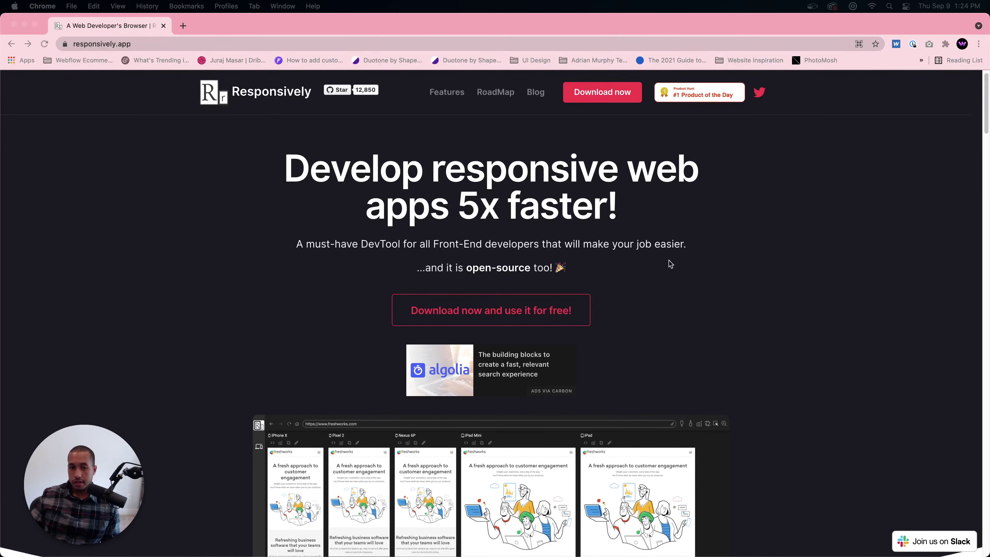
scroll(669, 260, down, 15)
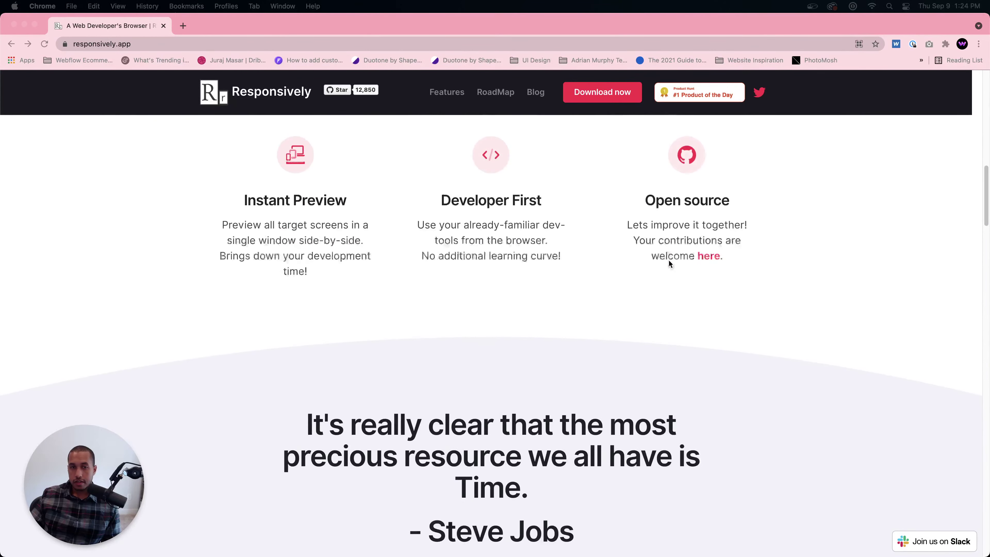
scroll(668, 259, down, 15)
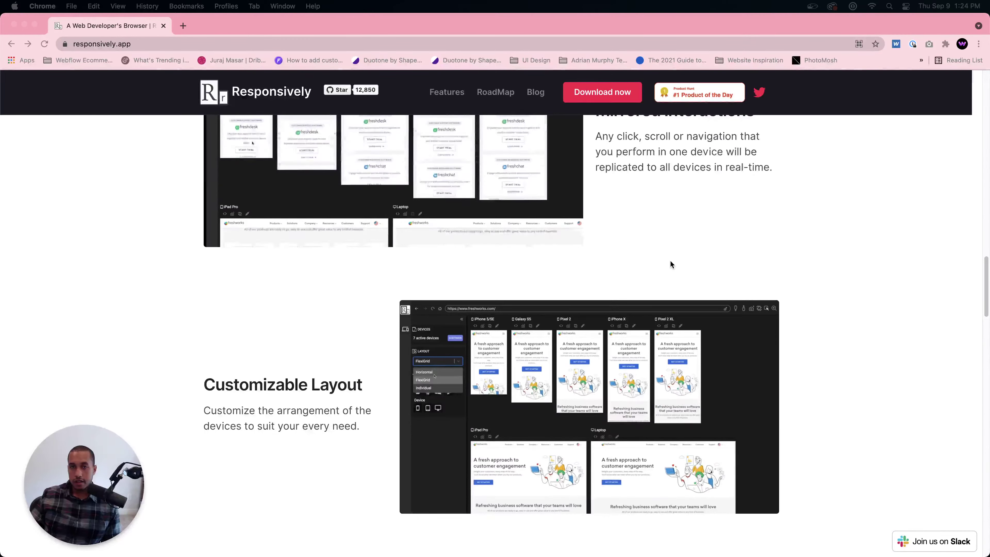
scroll(669, 260, down, 5)
scroll(664, 252, down, 13)
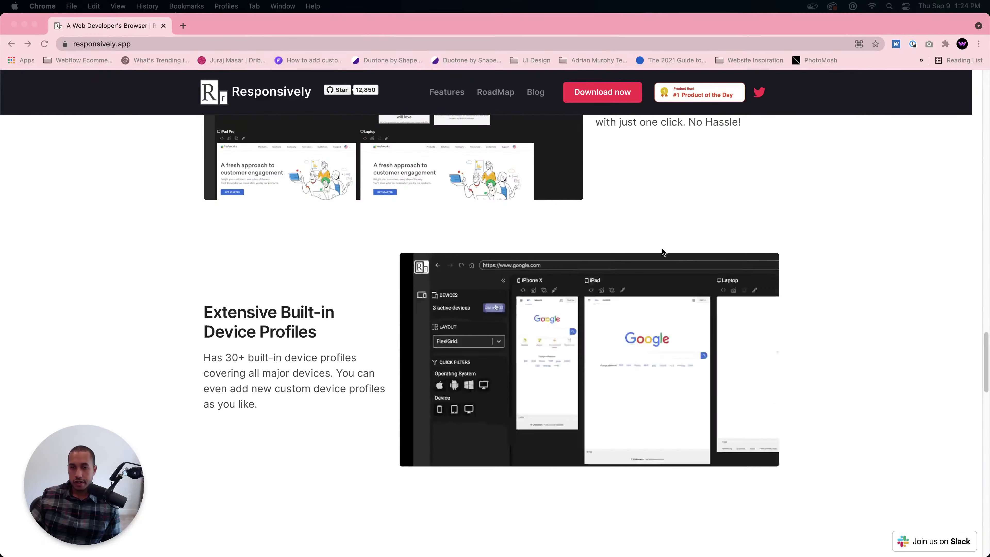
scroll(662, 248, down, 10)
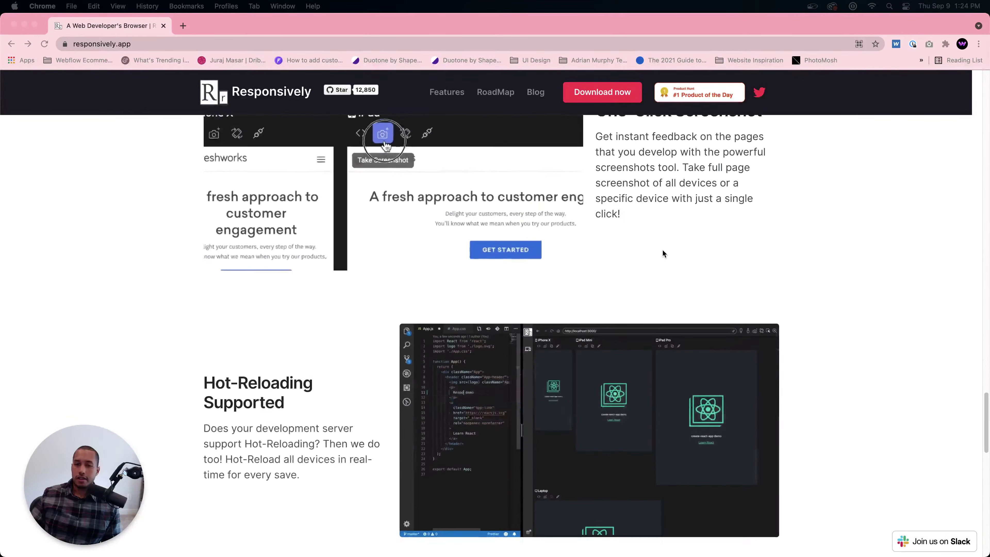
scroll(664, 253, down, 8)
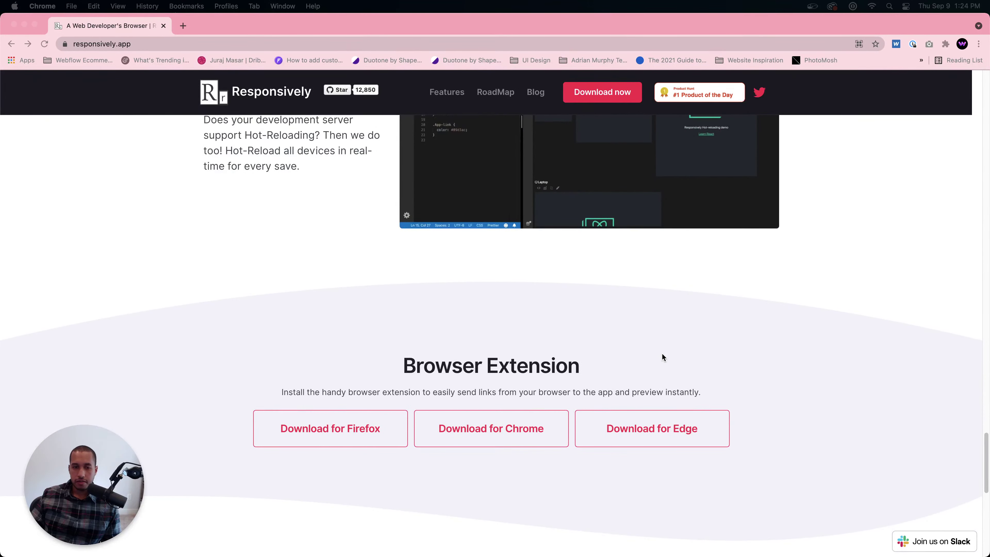
scroll(662, 353, down, 12)
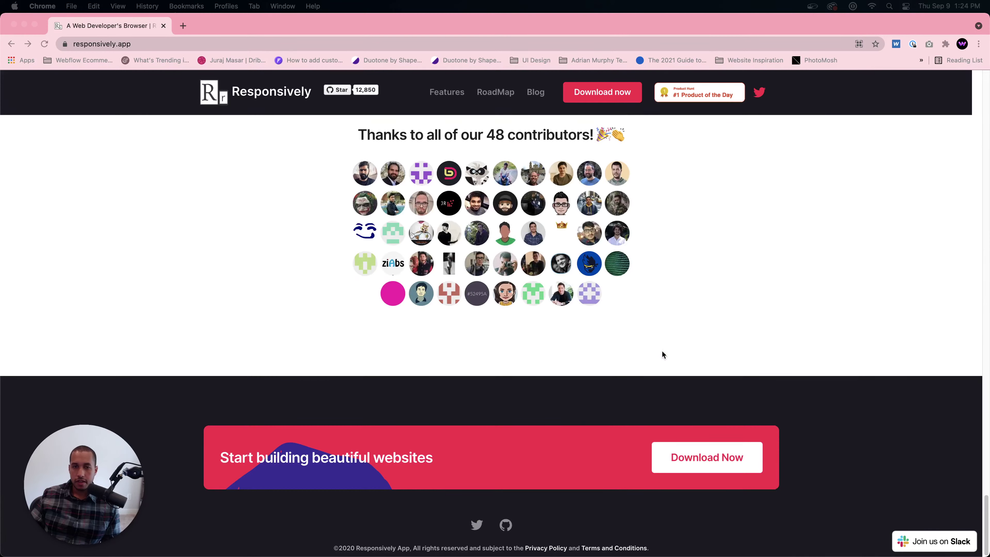
key(Home)
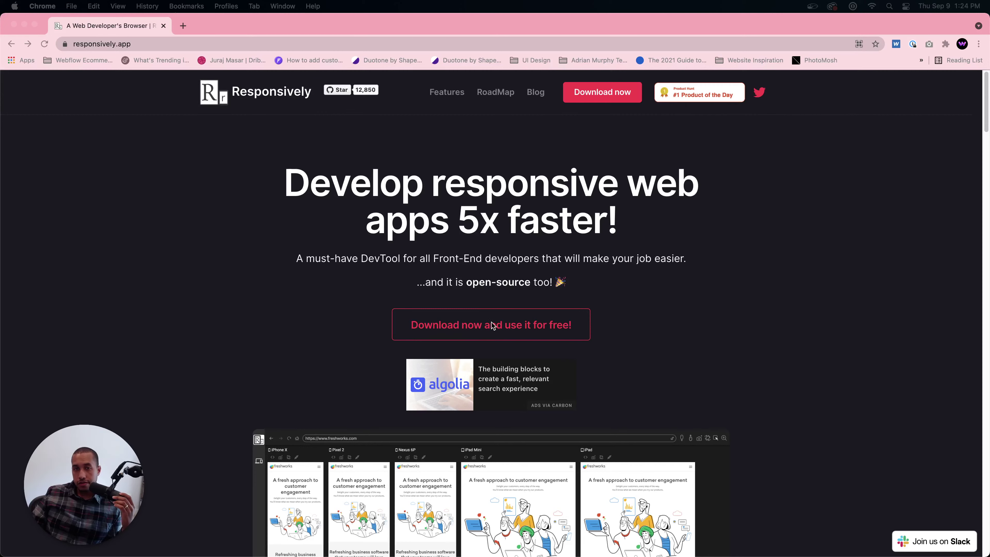
- Open Responsively's free download page and review the operating system and command-line install options
click(513, 331)
scroll(369, 455, down, 10)
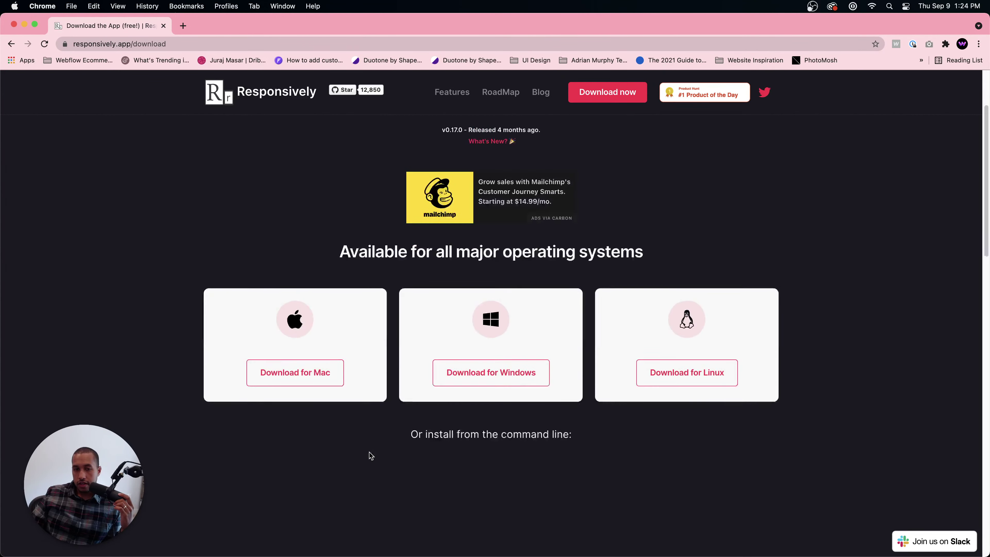
scroll(369, 451, down, 15)
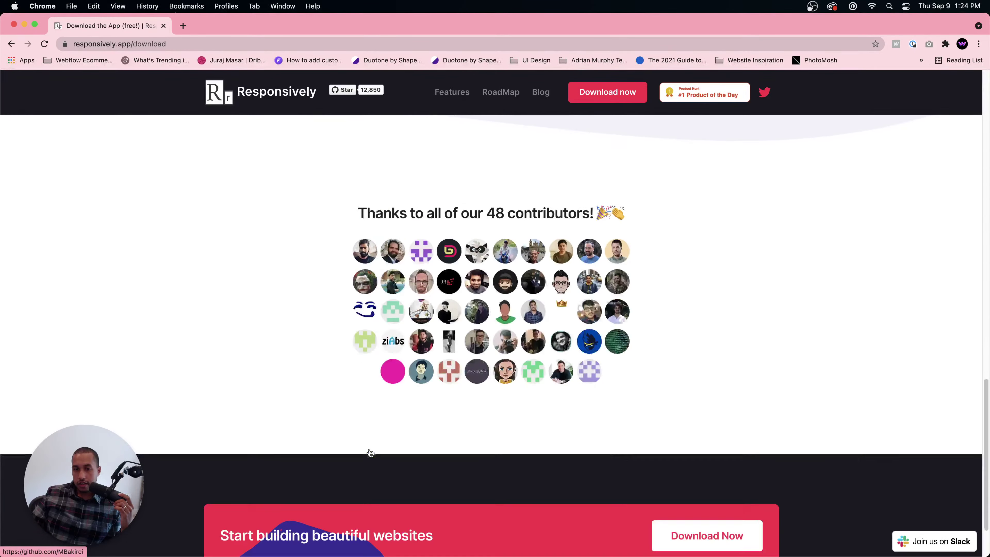
scroll(378, 441, up, 20)
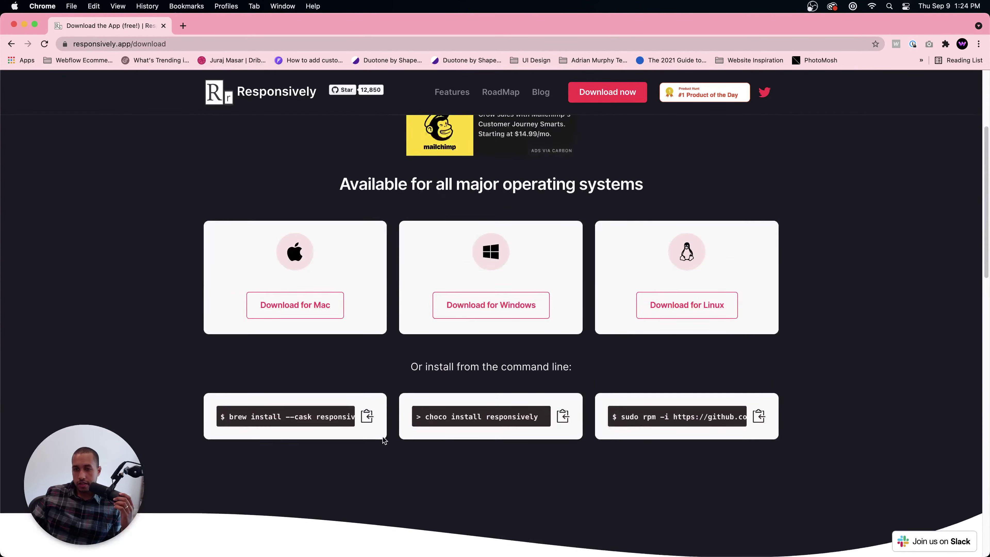
- Open Responsively's RoadMap and look over the GitHub project board's issue and release columns
click(501, 92)
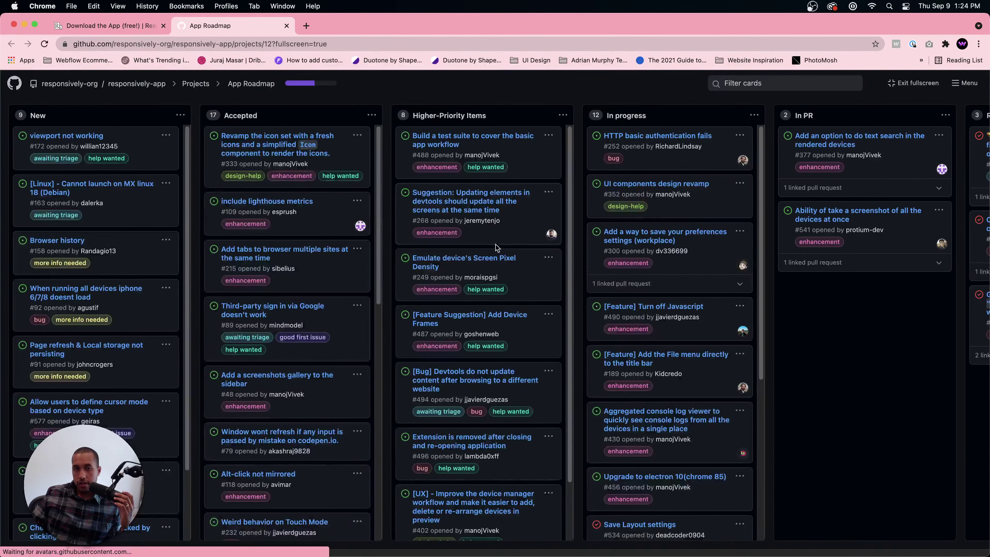
scroll(493, 257, down, 1)
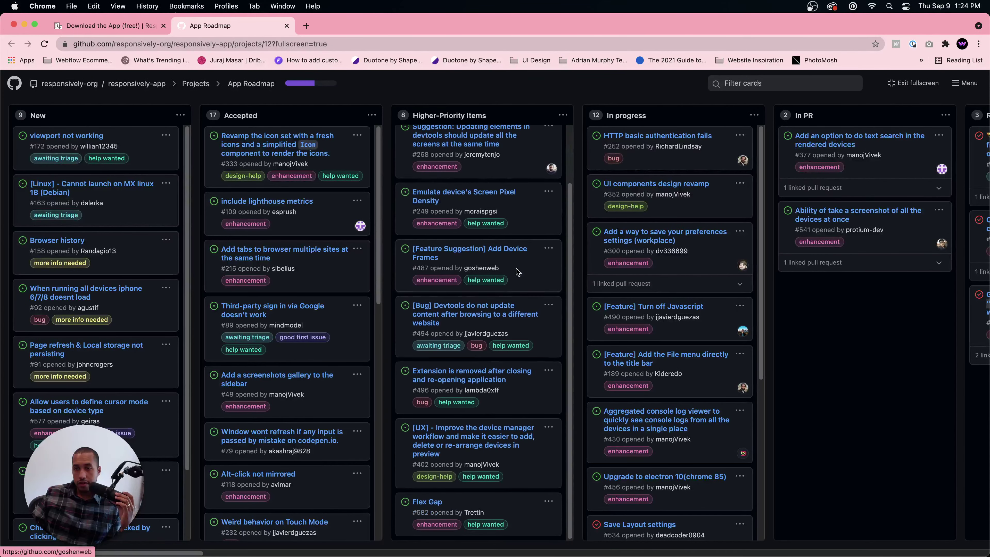
scroll(805, 343, right, 15)
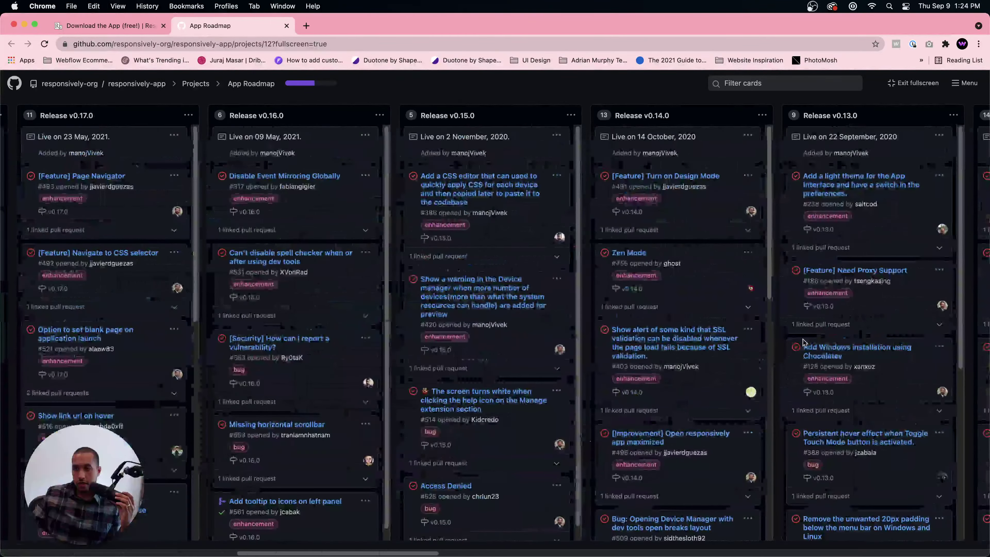
scroll(805, 343, right, 20)
scroll(802, 343, left, 20)
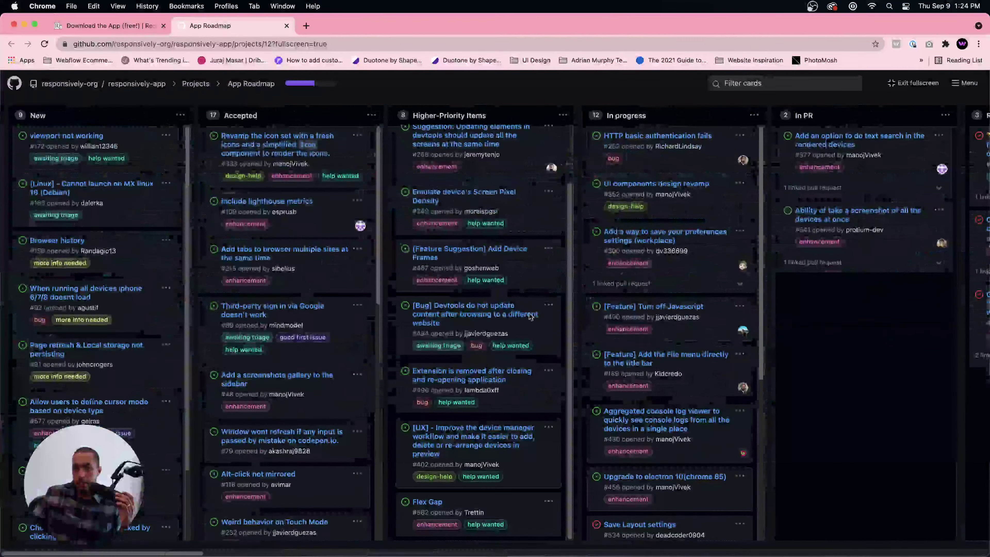
- Return to the Responsively site and review its Features section, remaining page content, and the hero's multi-device preview
click(105, 26)
click(451, 92)
scroll(481, 260, down, 6)
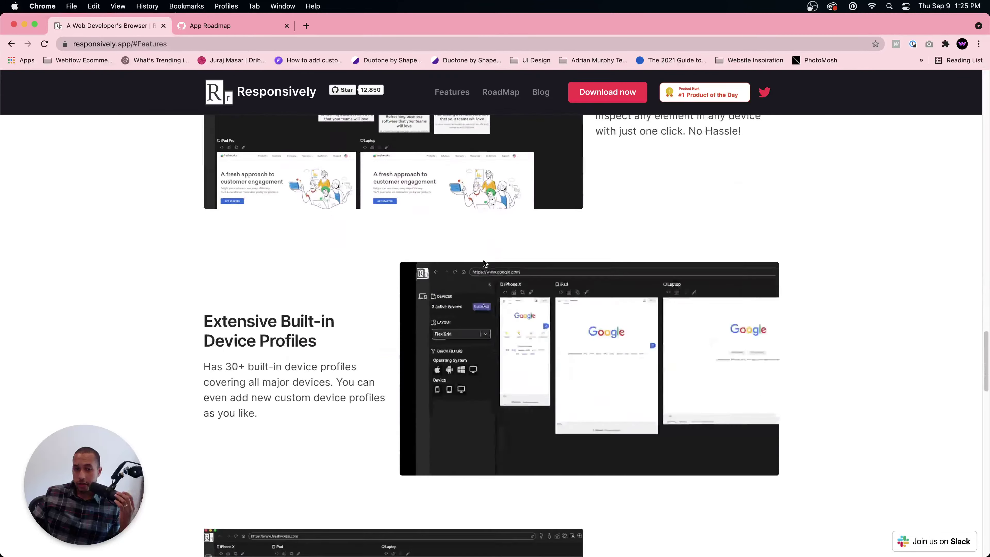
scroll(484, 260, down, 5)
scroll(488, 335, down, 5)
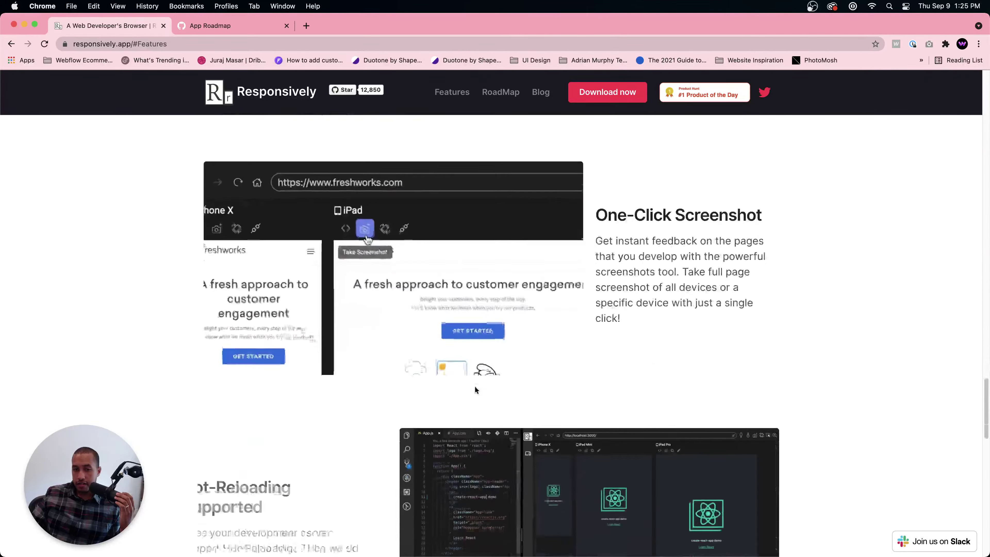
scroll(481, 324, down, 5)
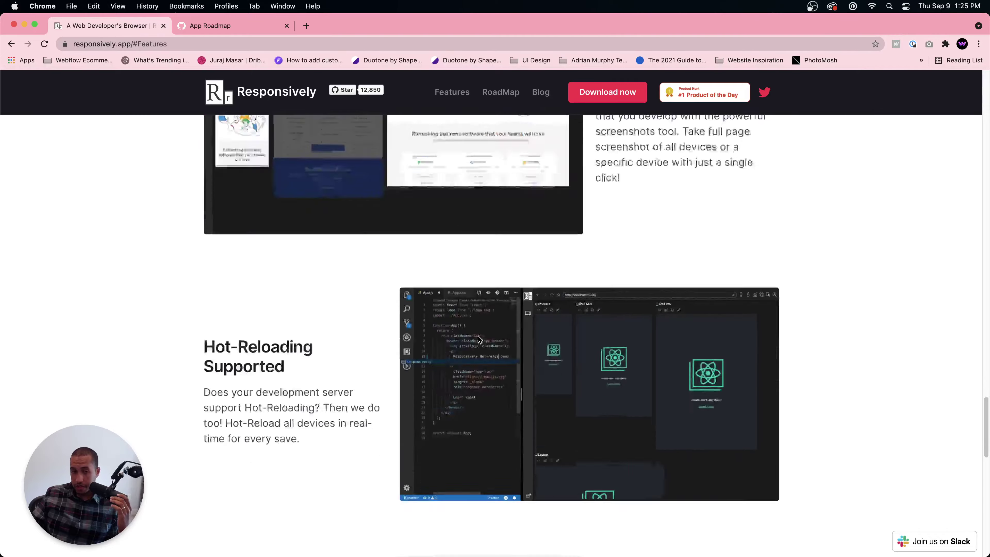
scroll(476, 343, down, 10)
scroll(475, 348, down, 8)
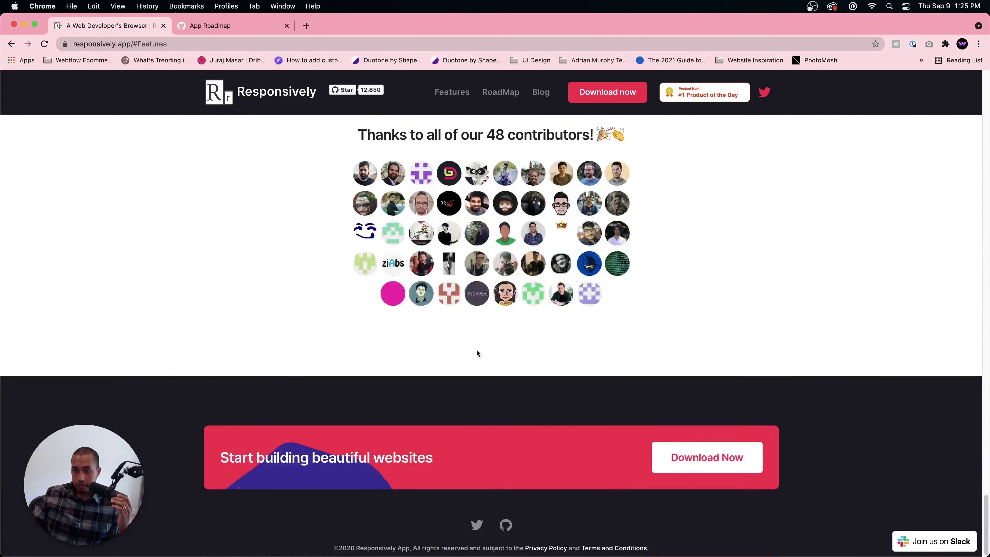
scroll(488, 331, up, 20)
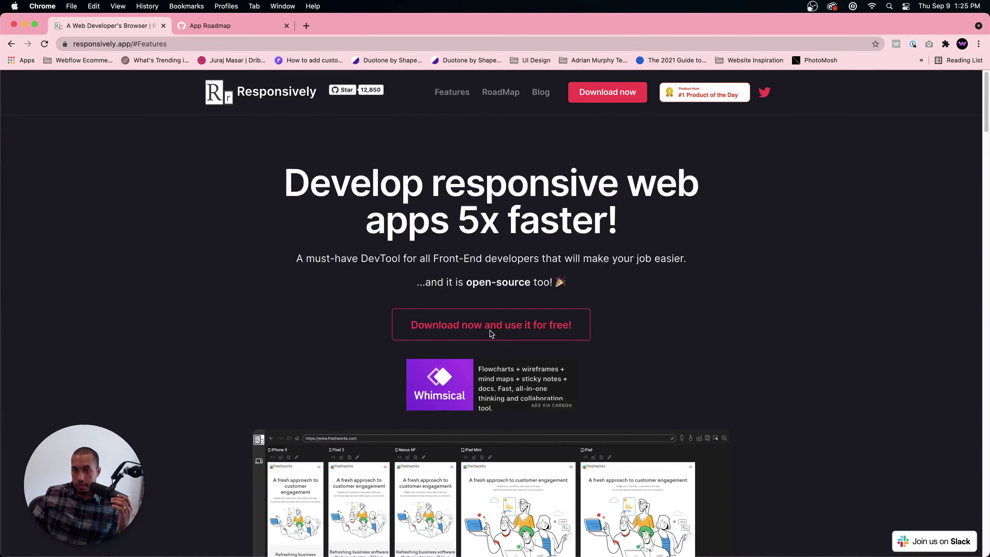
scroll(492, 333, down, 3)
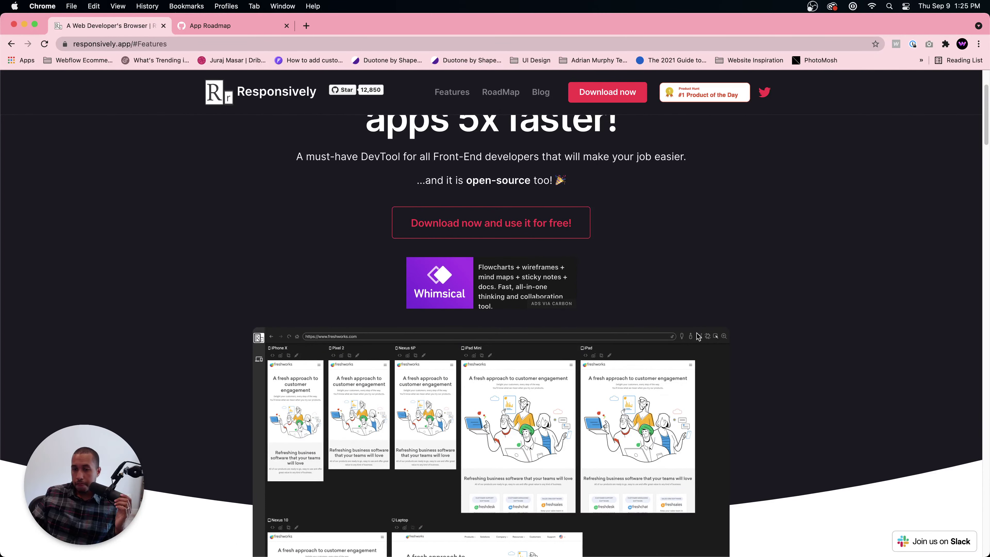
- Switch back to Sizzy and show the DevTools bar with the Laptop M preview
click(617, 533)
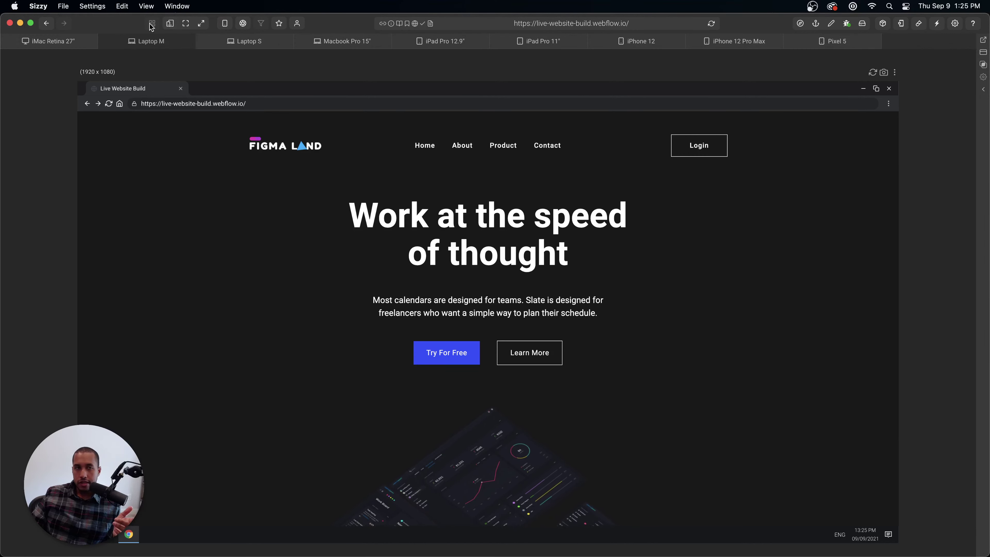
click(983, 52)
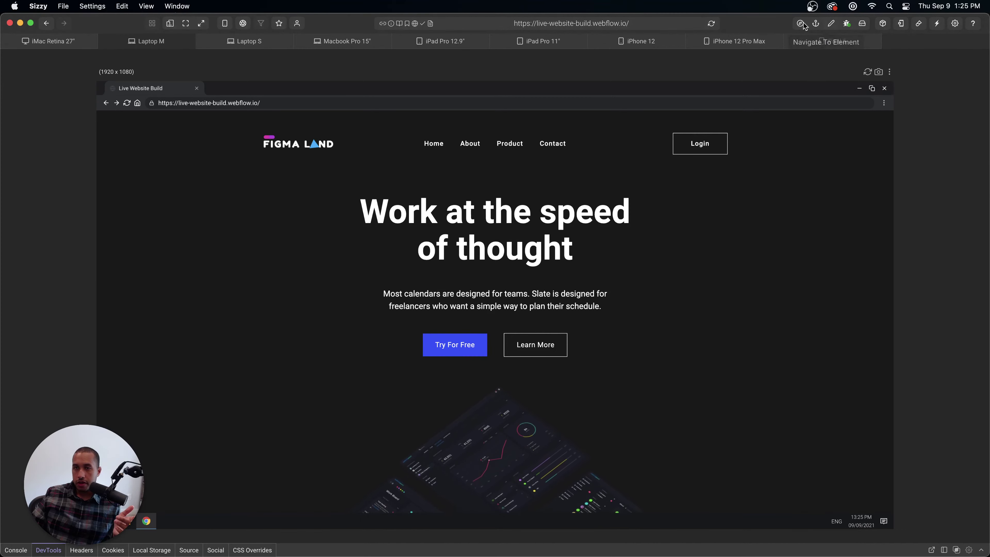
- Look over the device organizer and the multi-device overview, then show the page in the full-width single-device preview
click(223, 24)
click(223, 25)
click(224, 24)
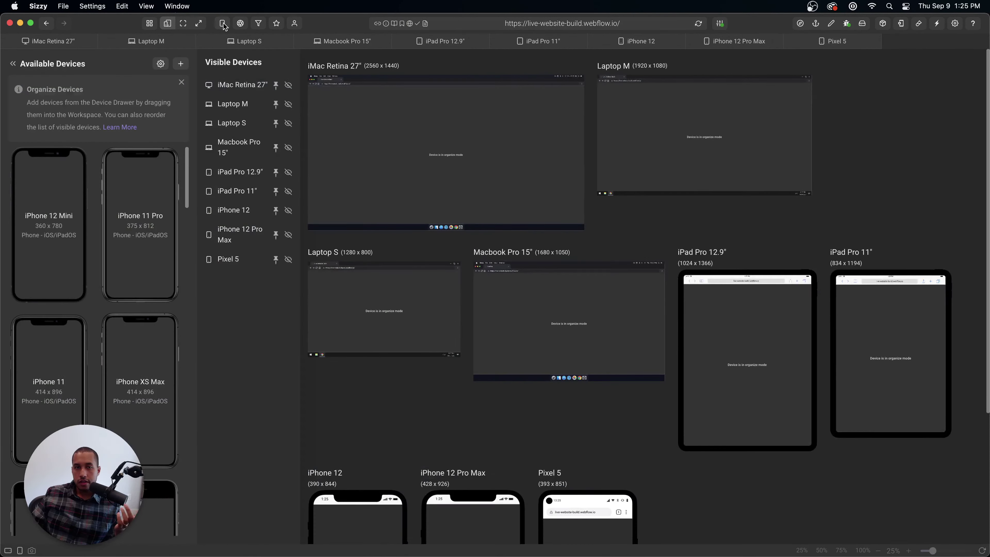
click(223, 25)
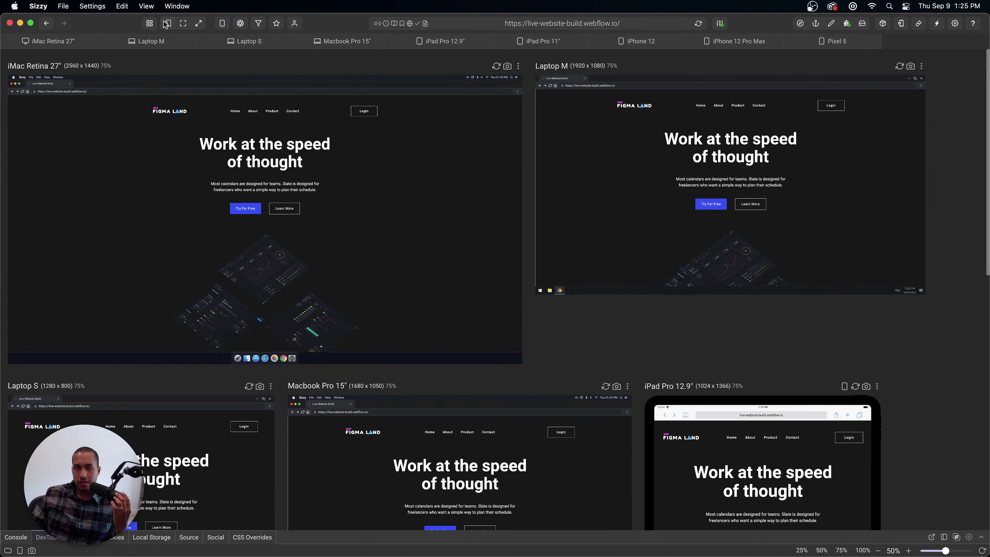
click(183, 24)
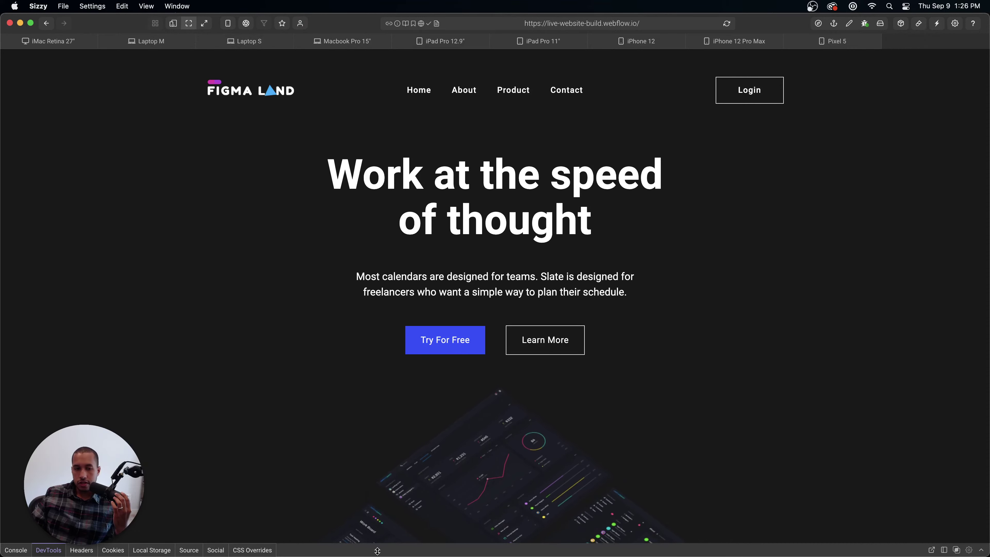
- Look through the Cookies, Headers, DevTools, Local Storage, Source, Social and Console tools, then collapse the developer panel
click(110, 549)
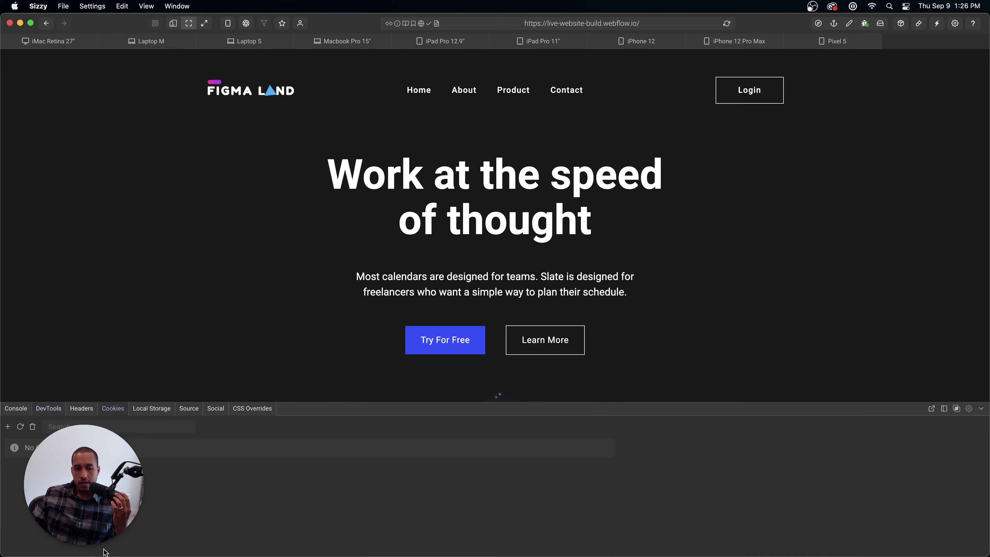
click(82, 408)
click(52, 410)
click(154, 409)
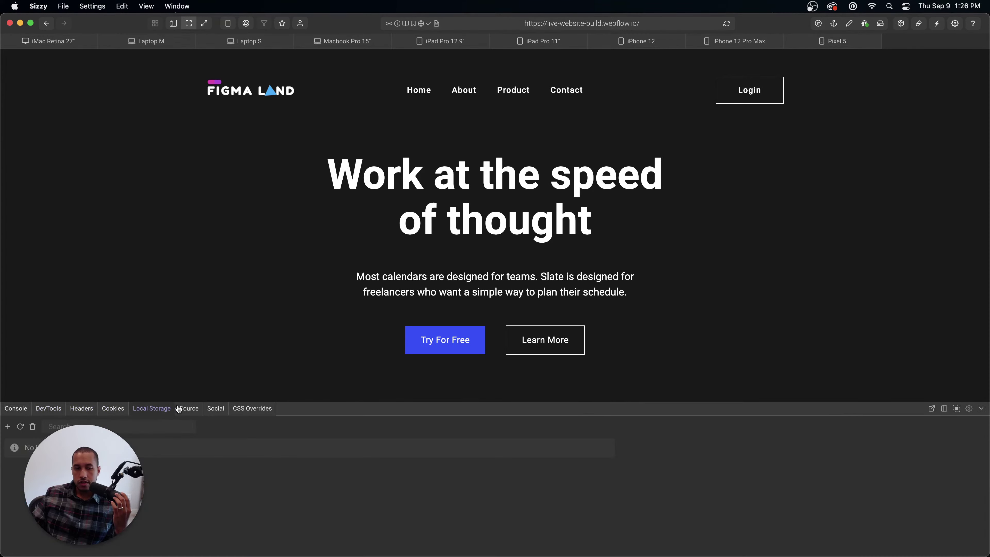
click(194, 409)
click(216, 409)
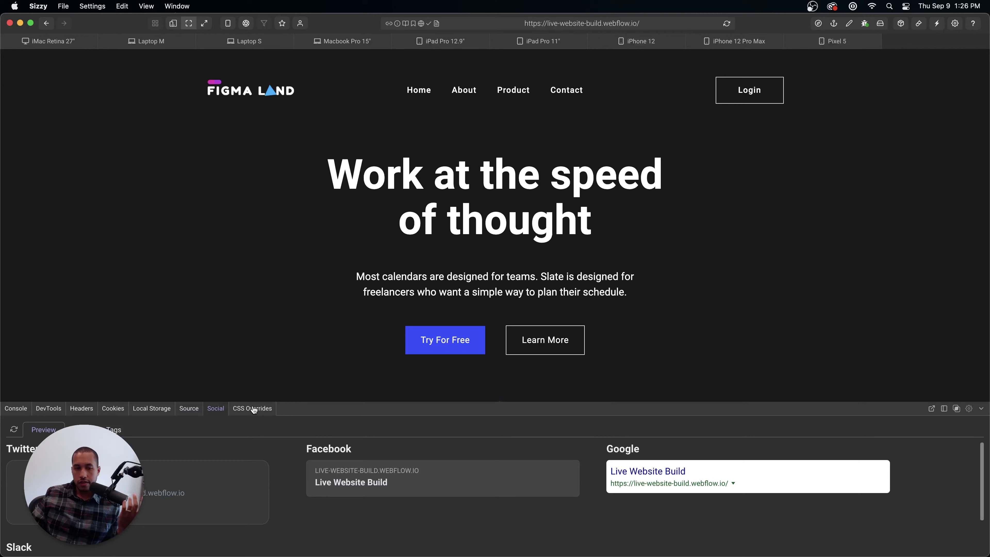
click(15, 410)
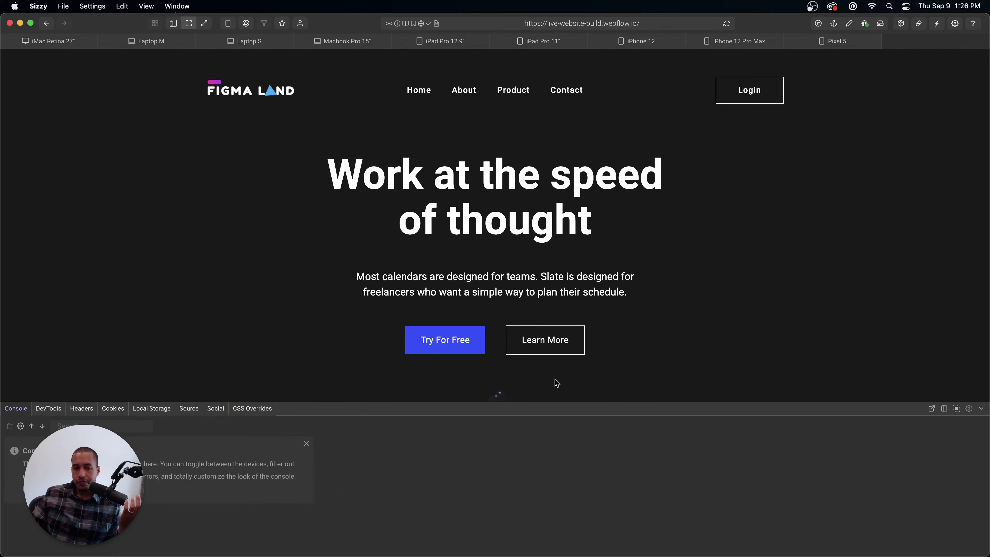
click(984, 408)
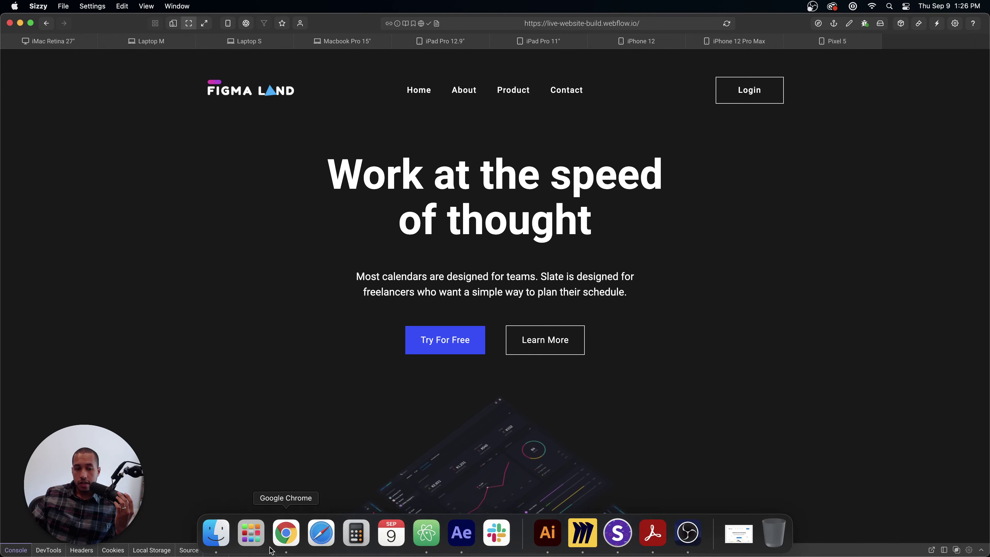
- Switch to Chrome, reload the Responsively homepage through its logo, and review the page down to the Mirrored Interactions feature
click(285, 537)
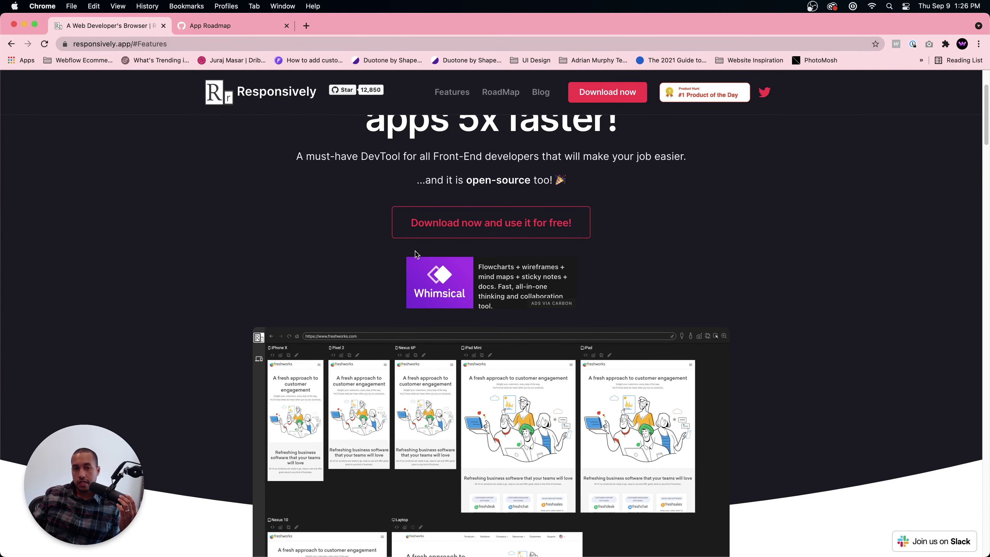
scroll(416, 254, up, 3)
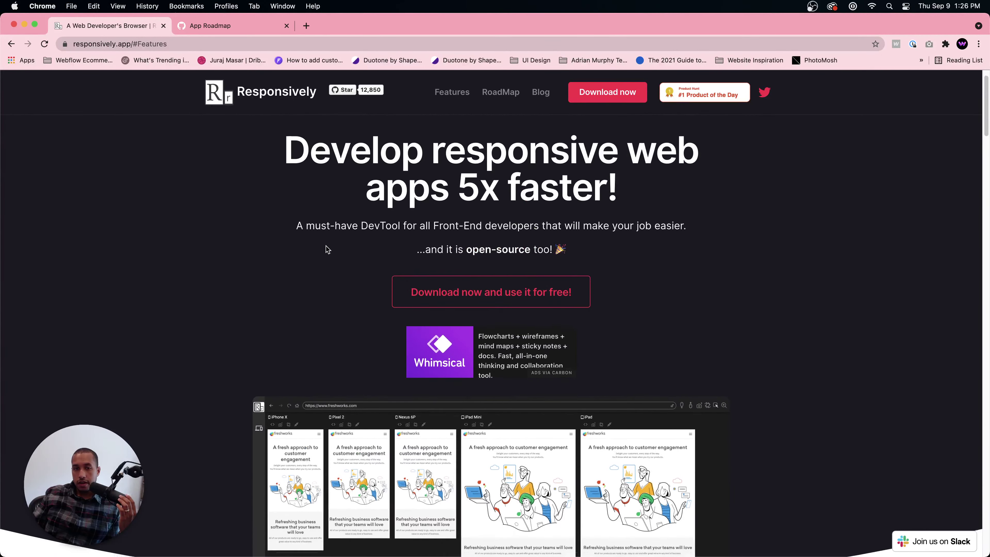
scroll(327, 248, down, 5)
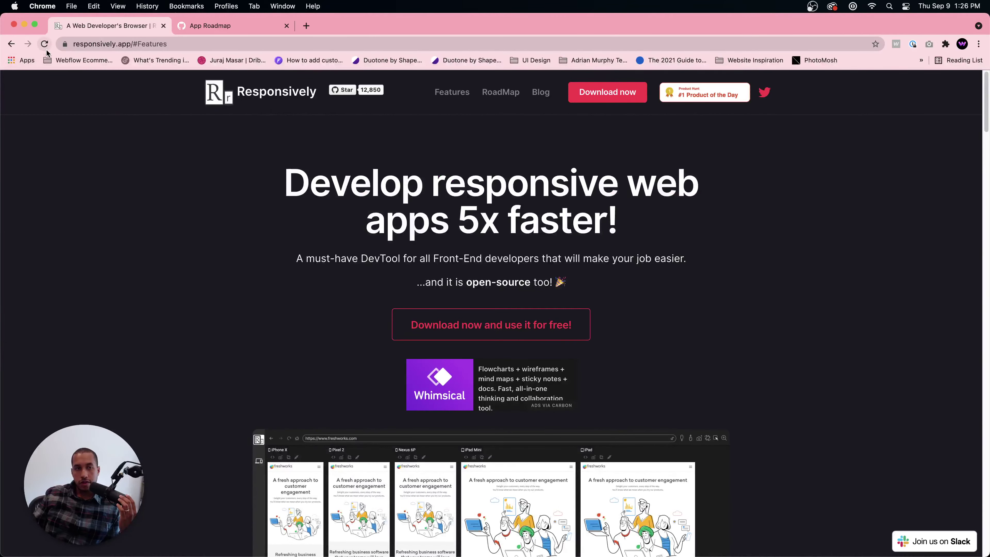
click(256, 91)
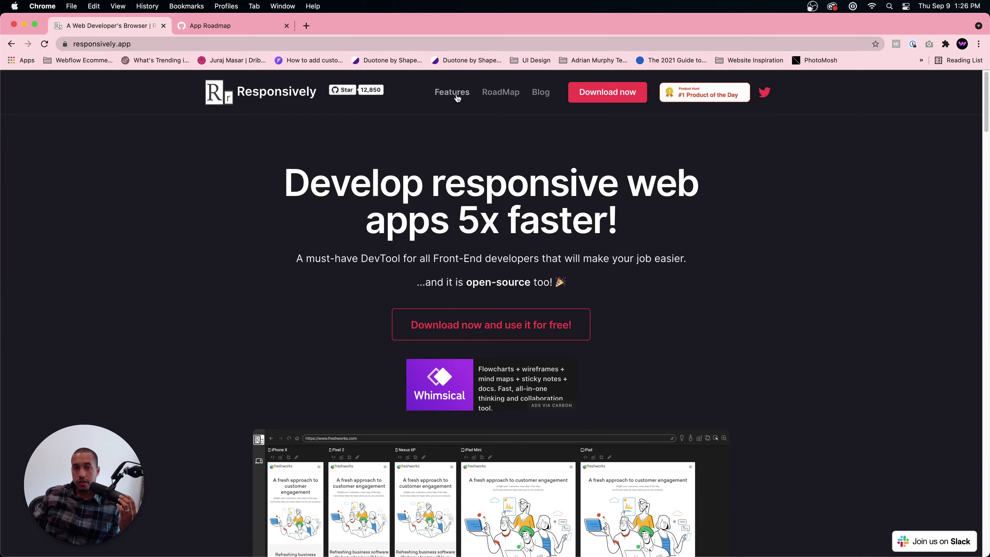
scroll(435, 252, down, 20)
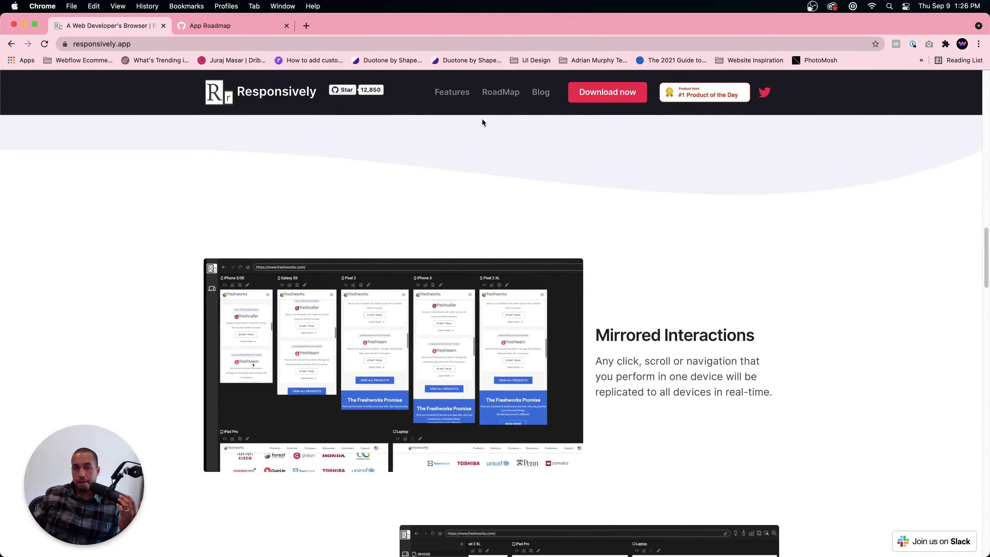
scroll(373, 191, down, 3)
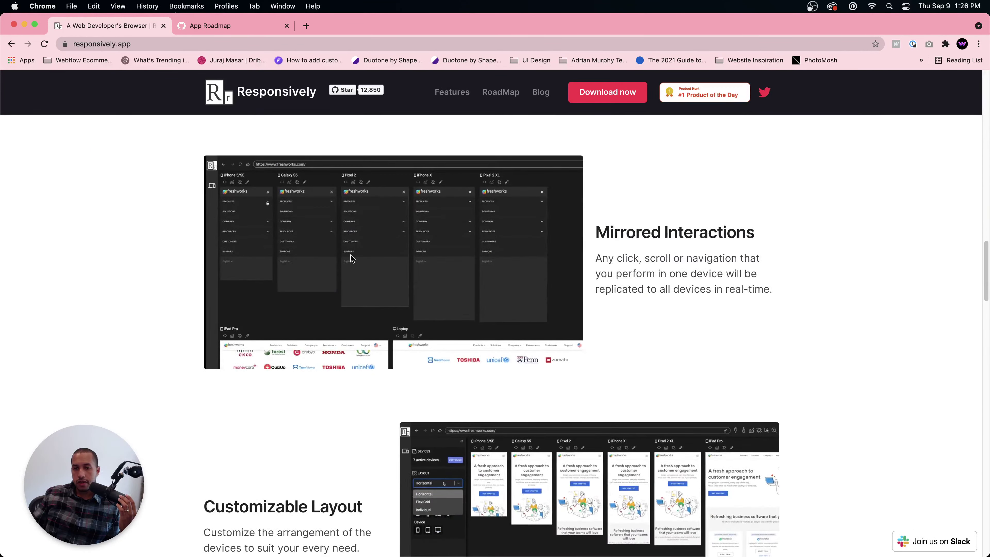
scroll(410, 185, down, 5)
scroll(411, 184, up, 8)
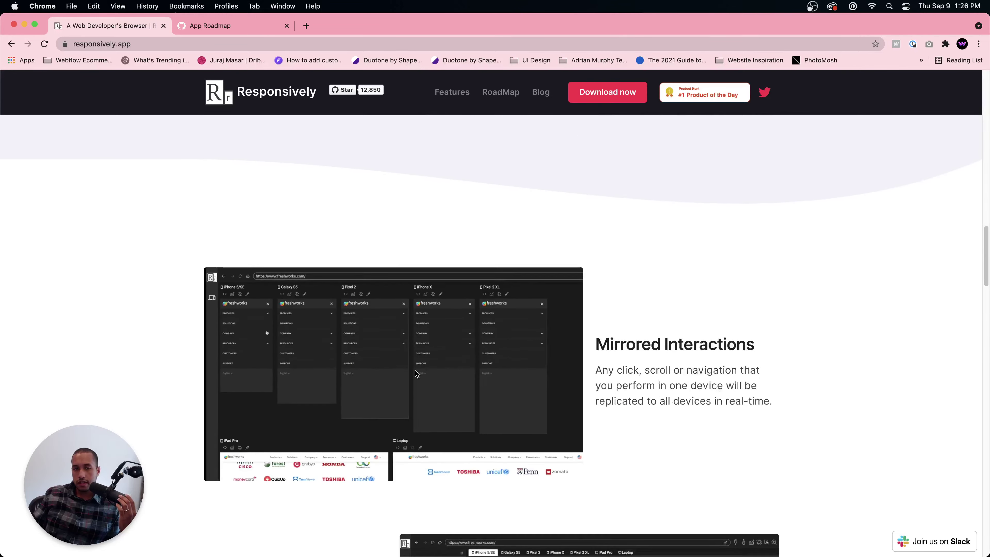
scroll(415, 373, down, 2)
- Inspect the Mirrored Interactions video, copy its mirrored-interactions.mp4 source address, and open it in a new browser tab
right_click(344, 282)
click(405, 384)
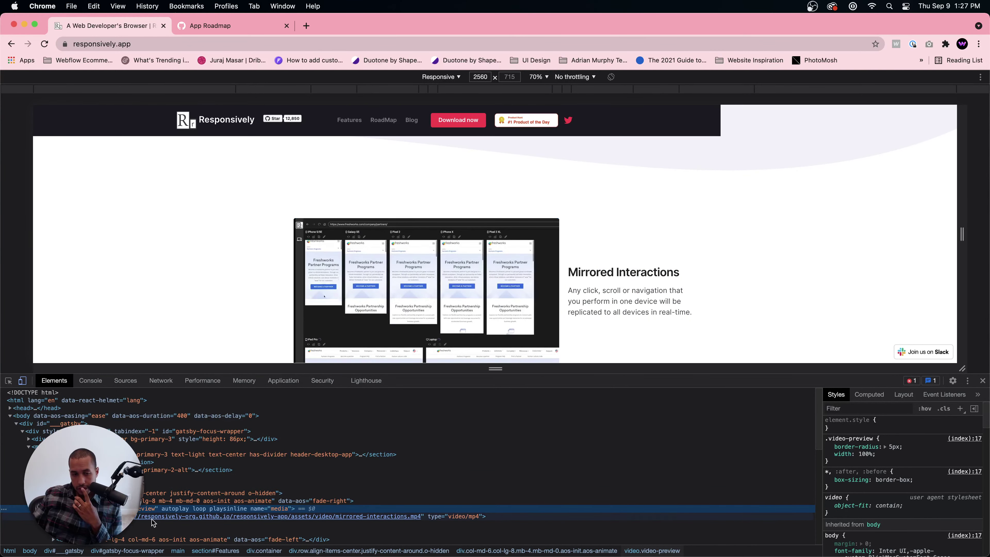
click(152, 518)
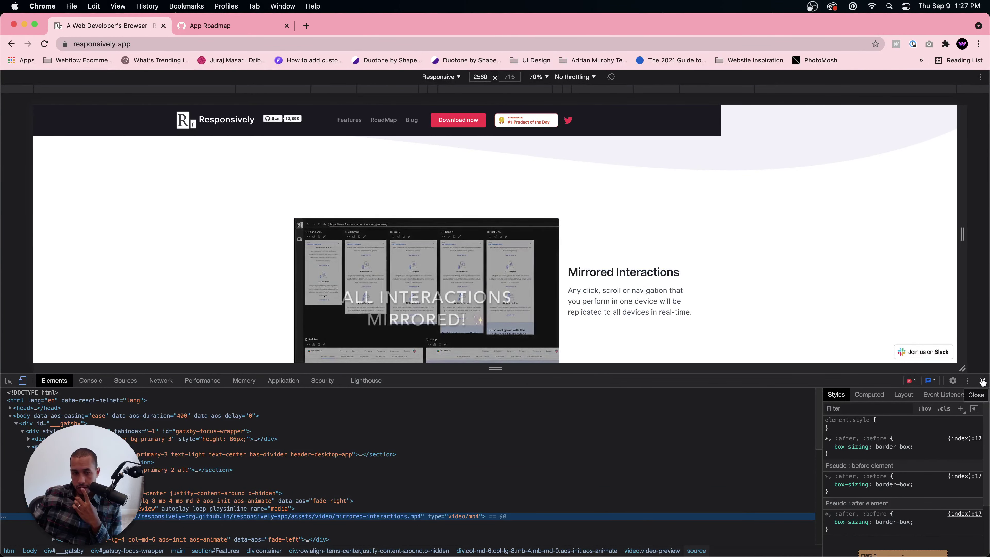
double_click(411, 520)
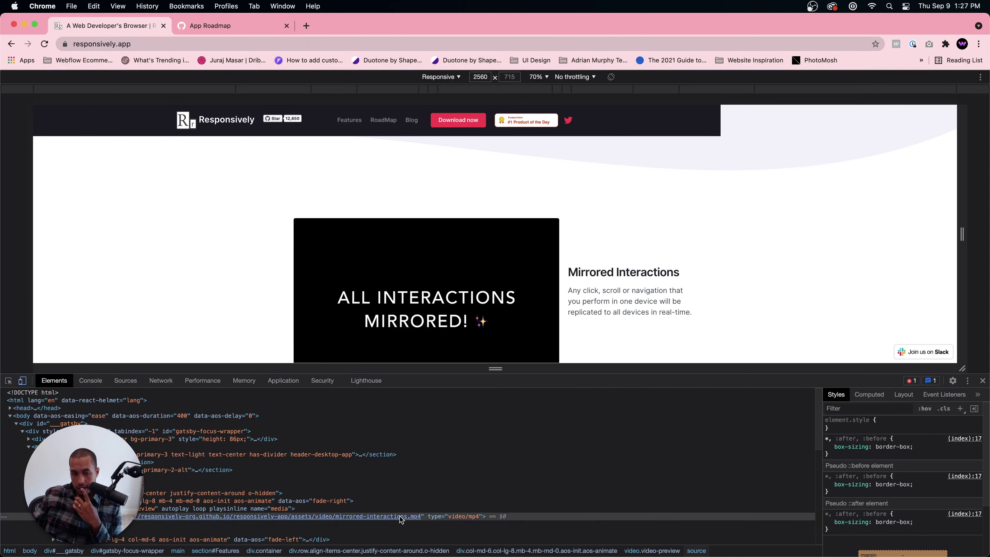
key(super+c)
key(super+t)
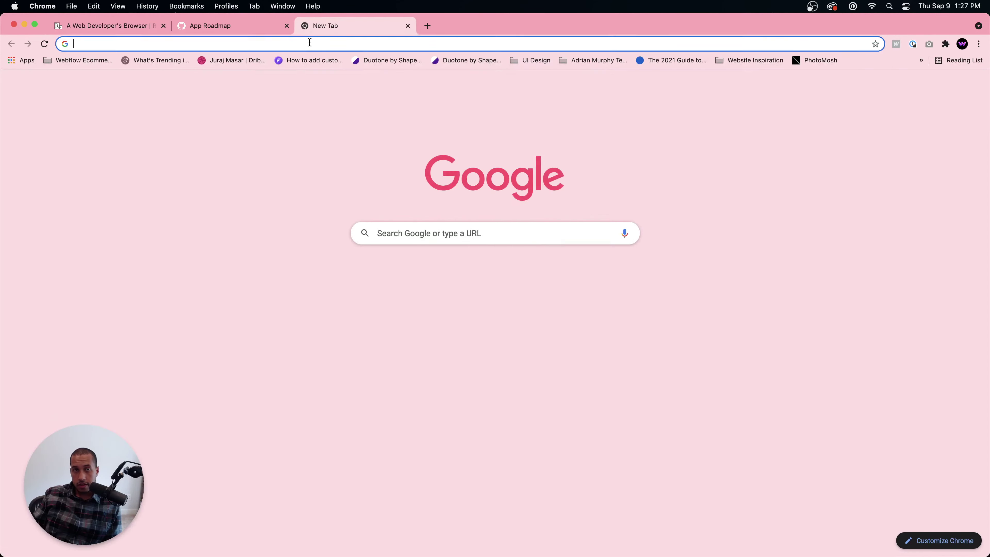
key(super+v)
key(Return)
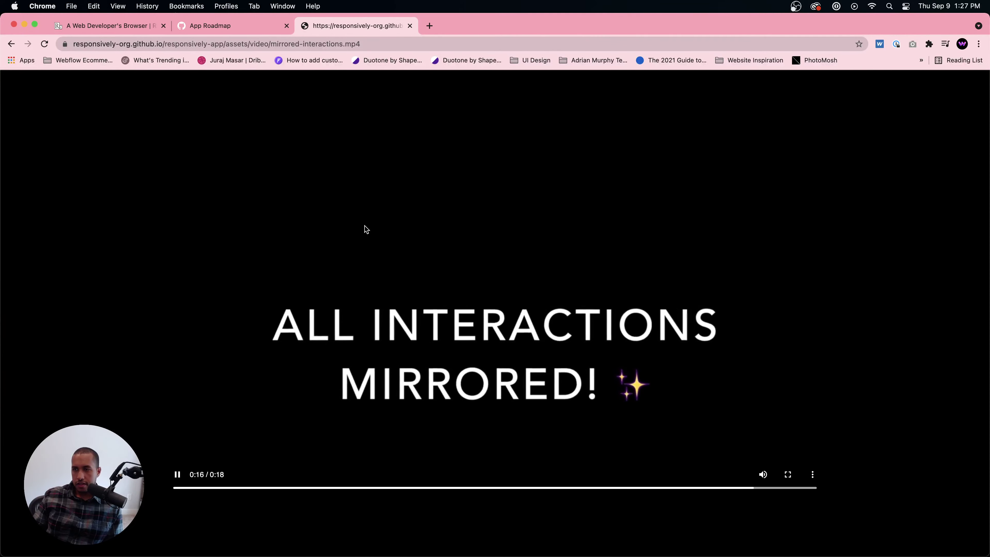
- Return to the Responsively homepage, close its developer tools, review the remaining features down to the footer, and jump to the Features section
click(226, 27)
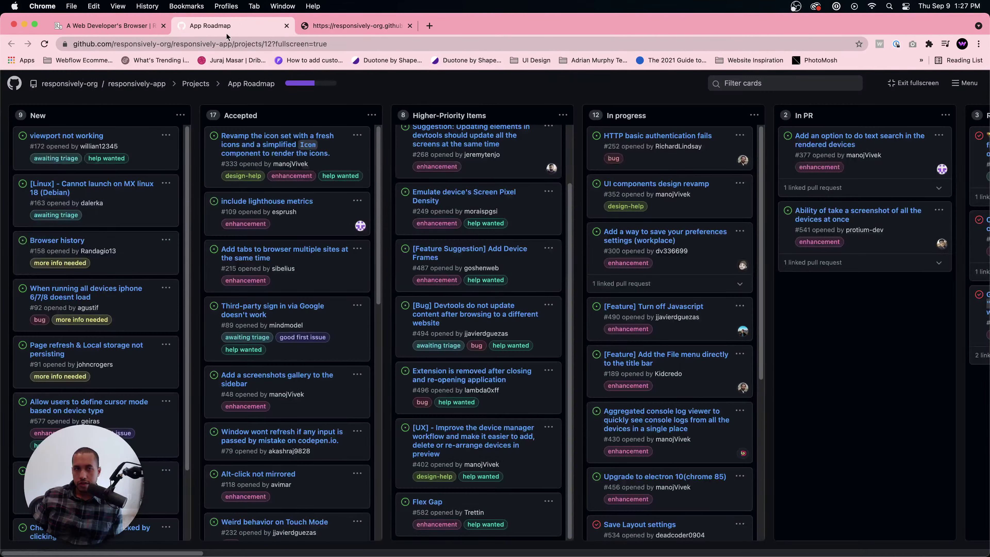
click(116, 25)
key(super+alt+i)
scroll(520, 268, up, 5)
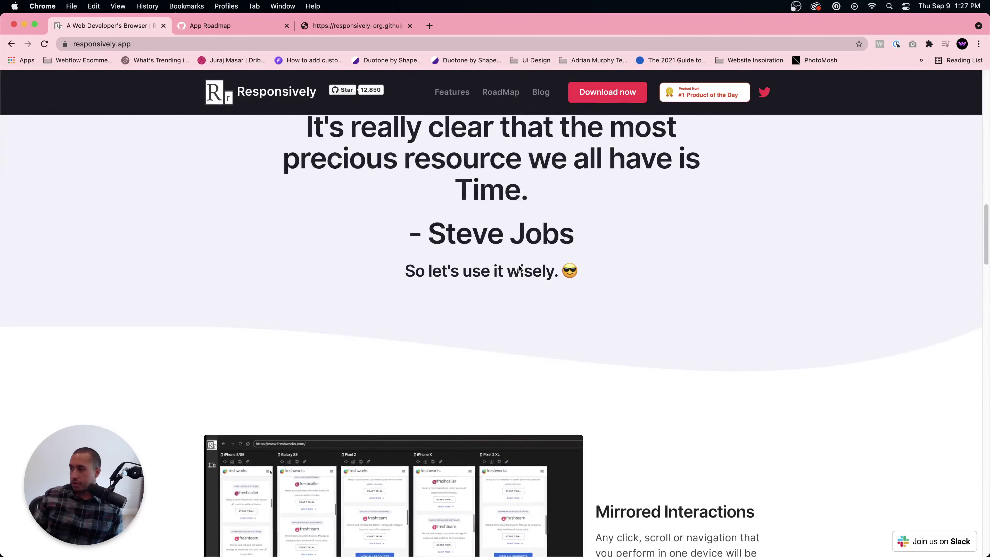
scroll(315, 269, down, 10)
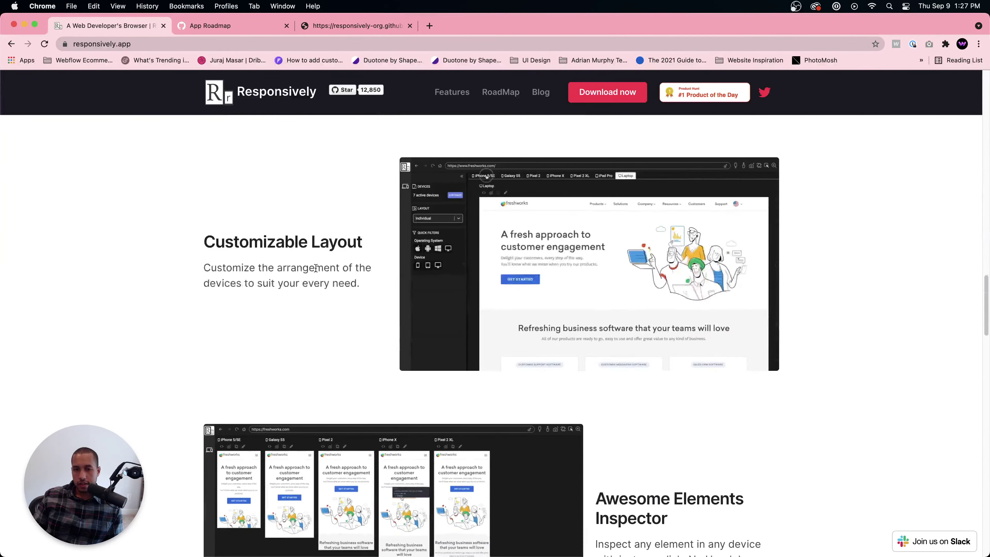
scroll(333, 303, down, 15)
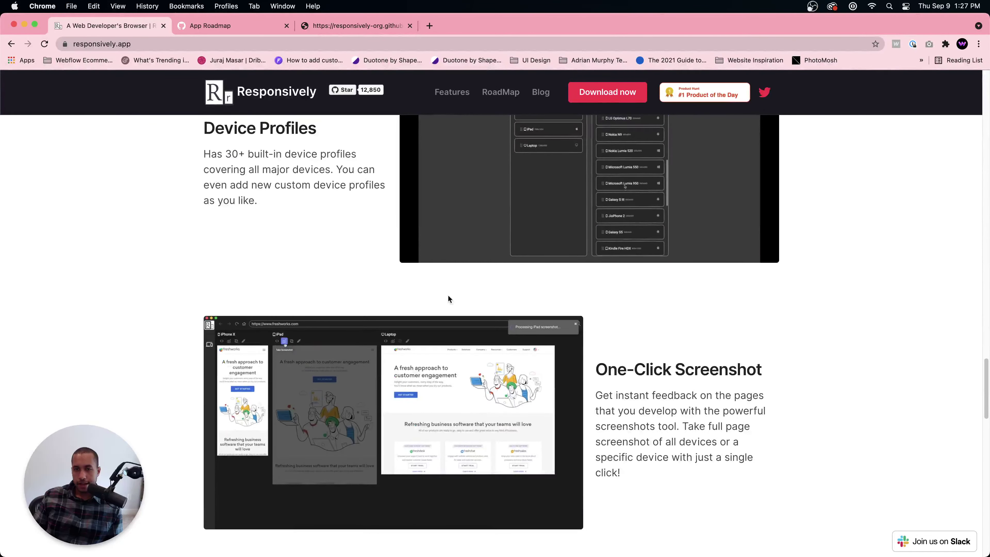
scroll(402, 430, down, 15)
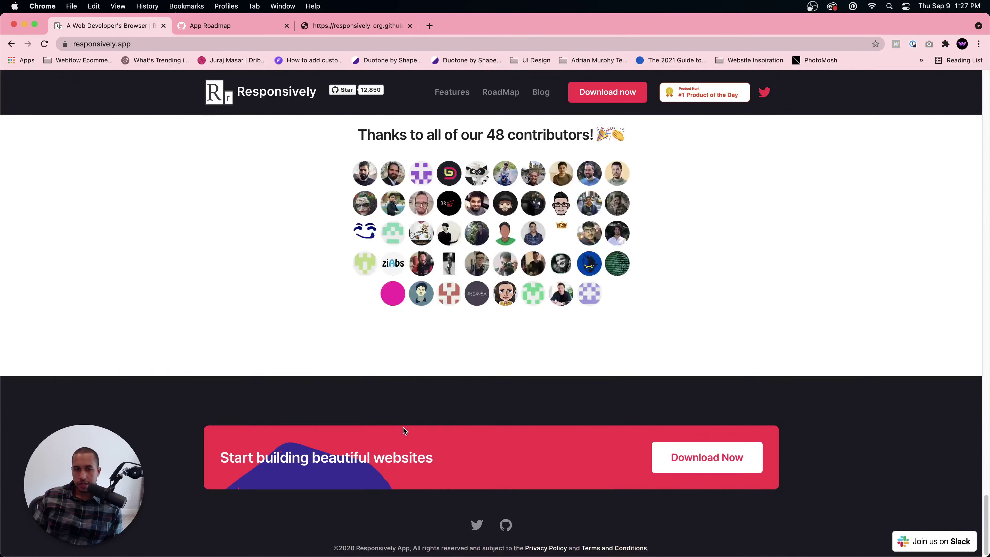
scroll(406, 425, up, 20)
click(444, 96)
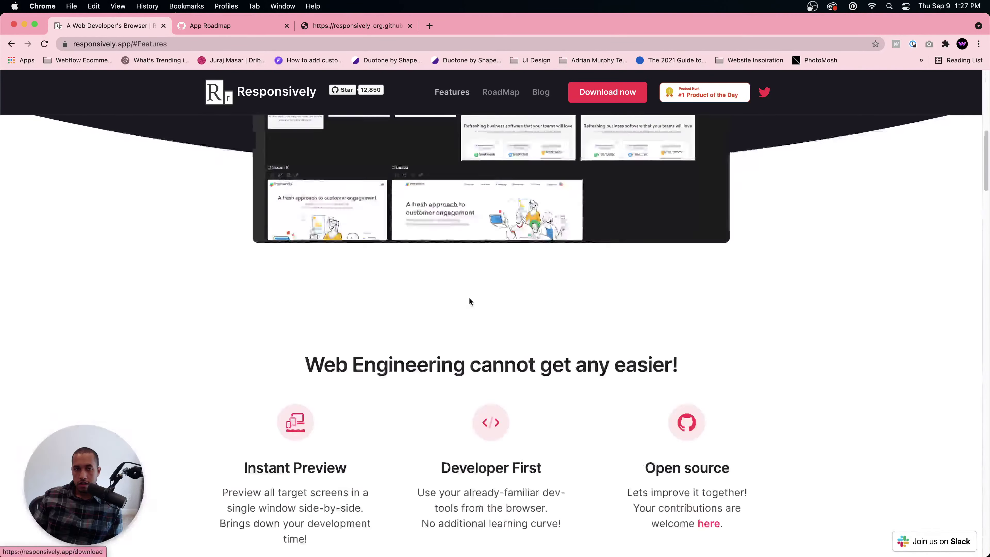